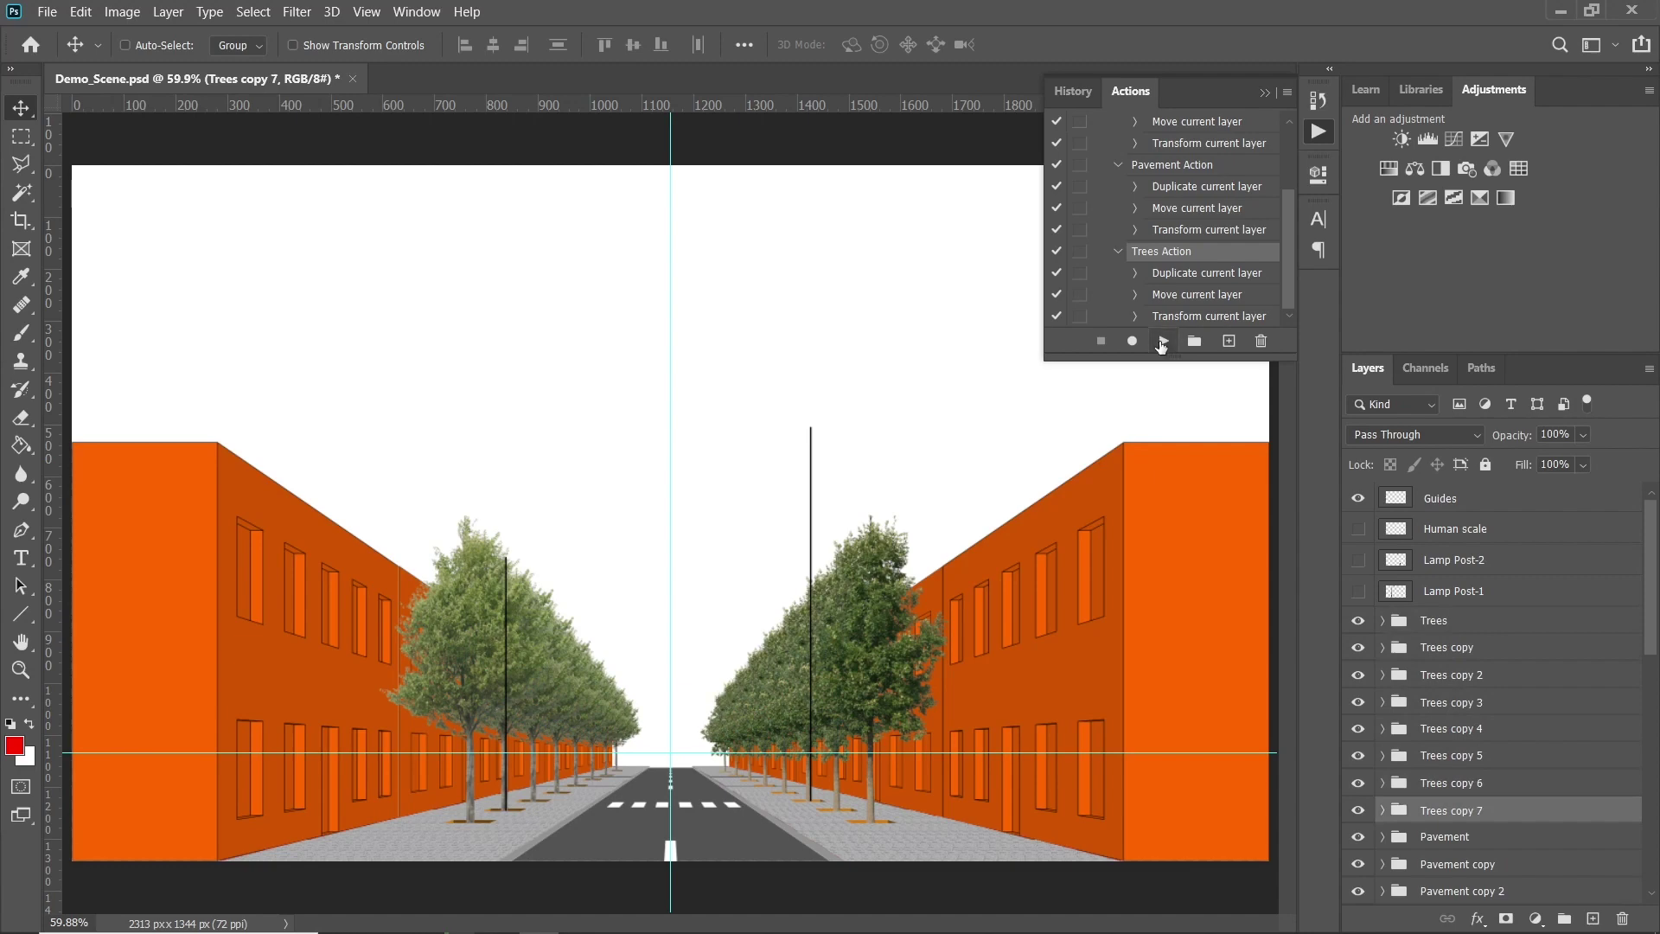
Play the Trees Action and the Street light Action to repeat the trees and street lights towards the vanishing point
click(1164, 342)
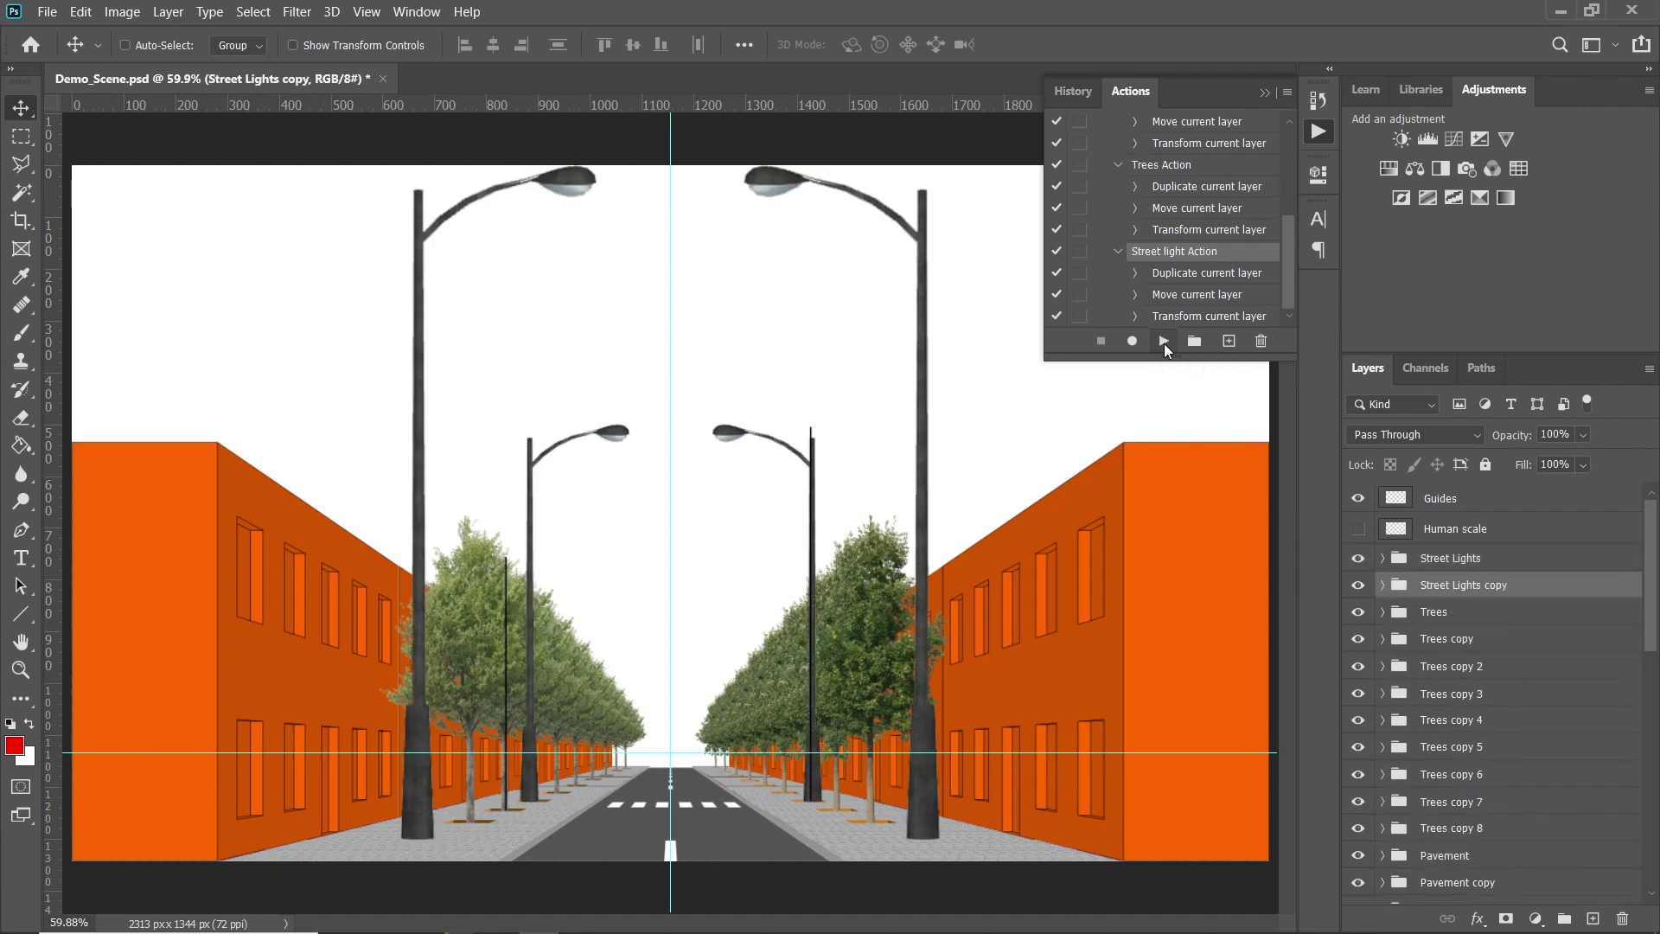
click(1164, 342)
click(1165, 342)
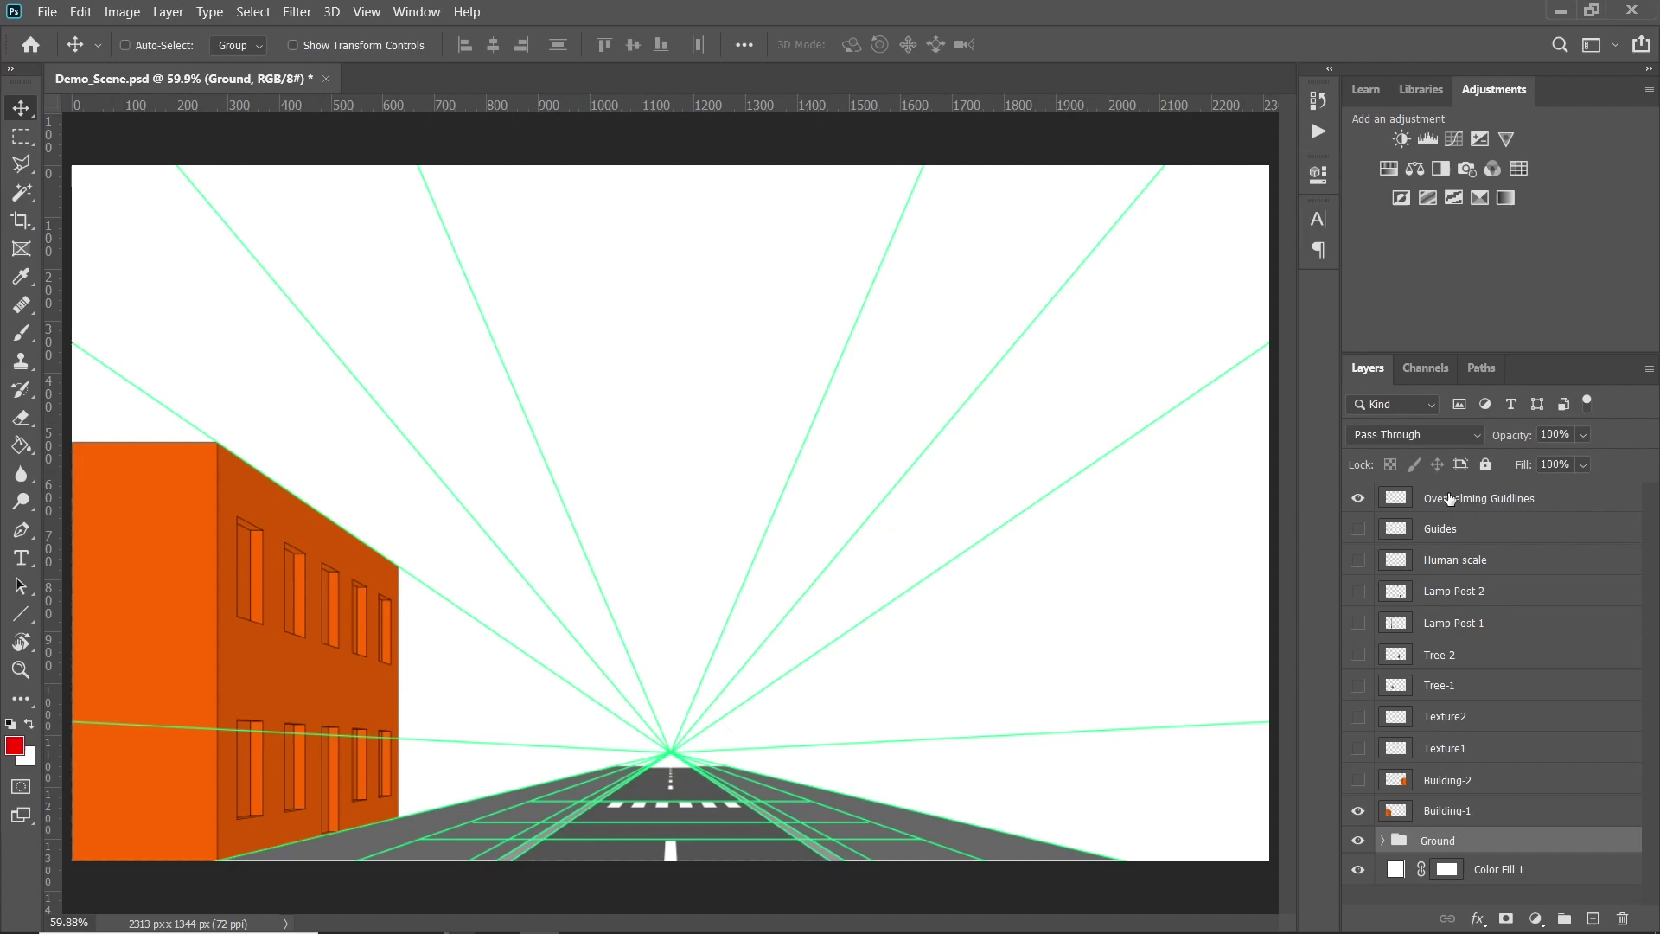
Place one horizontal and one vertical guide crossing at the point where the green perspective lines converge
click(1447, 500)
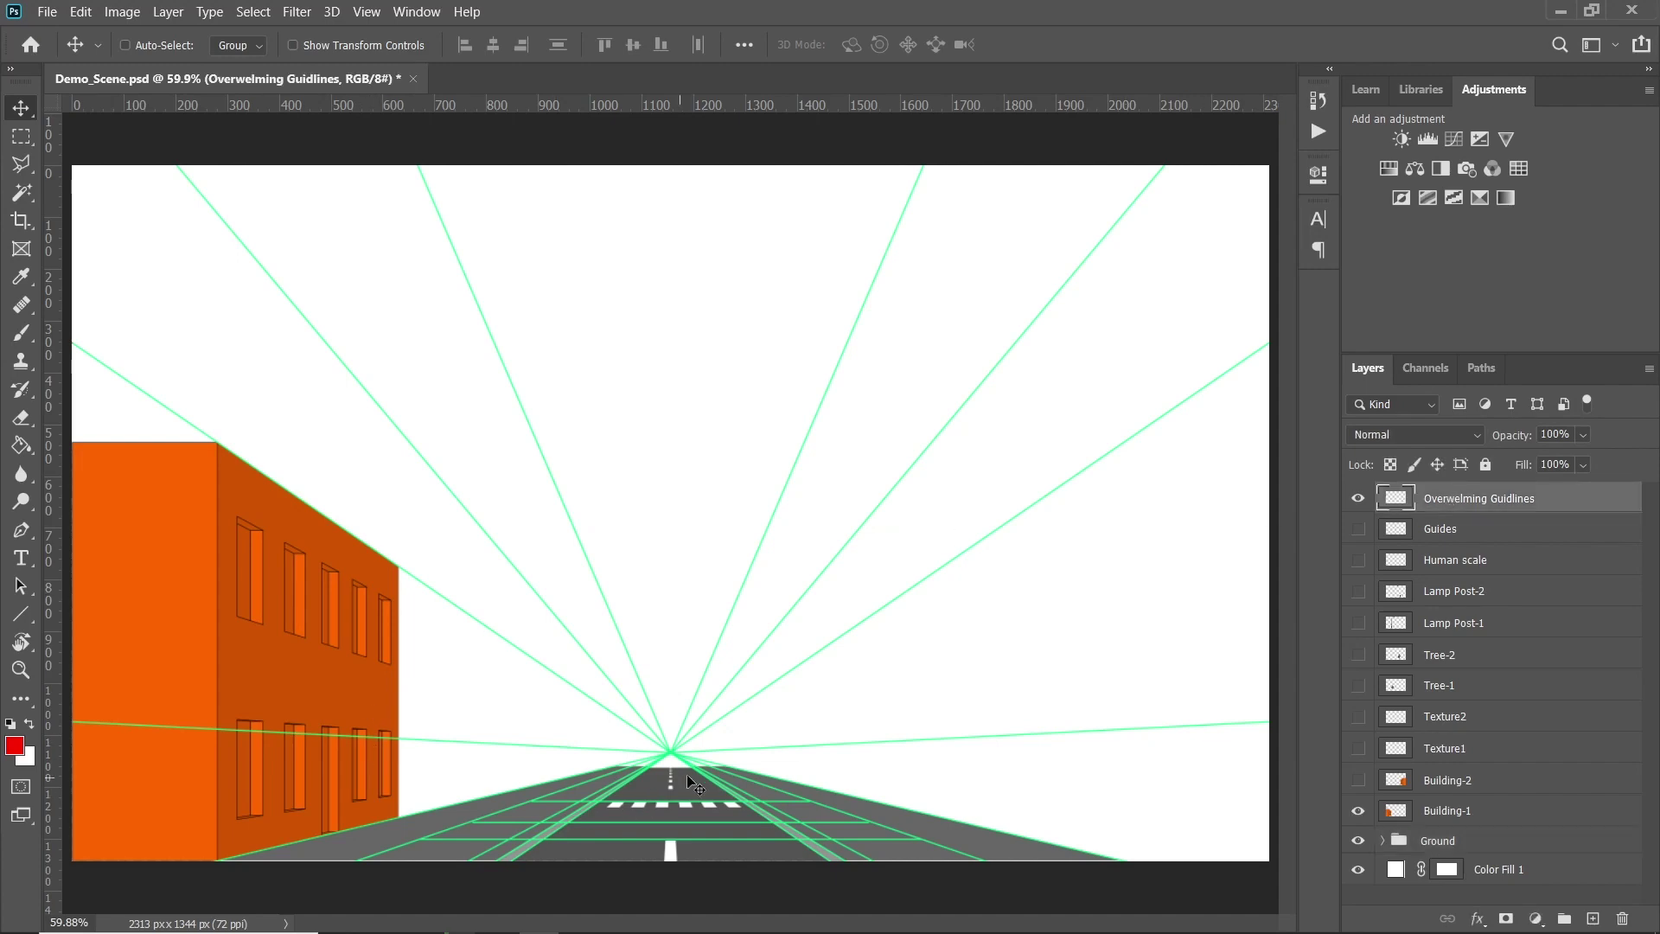
scroll(680, 761, up, 7)
scroll(666, 754, up, 12)
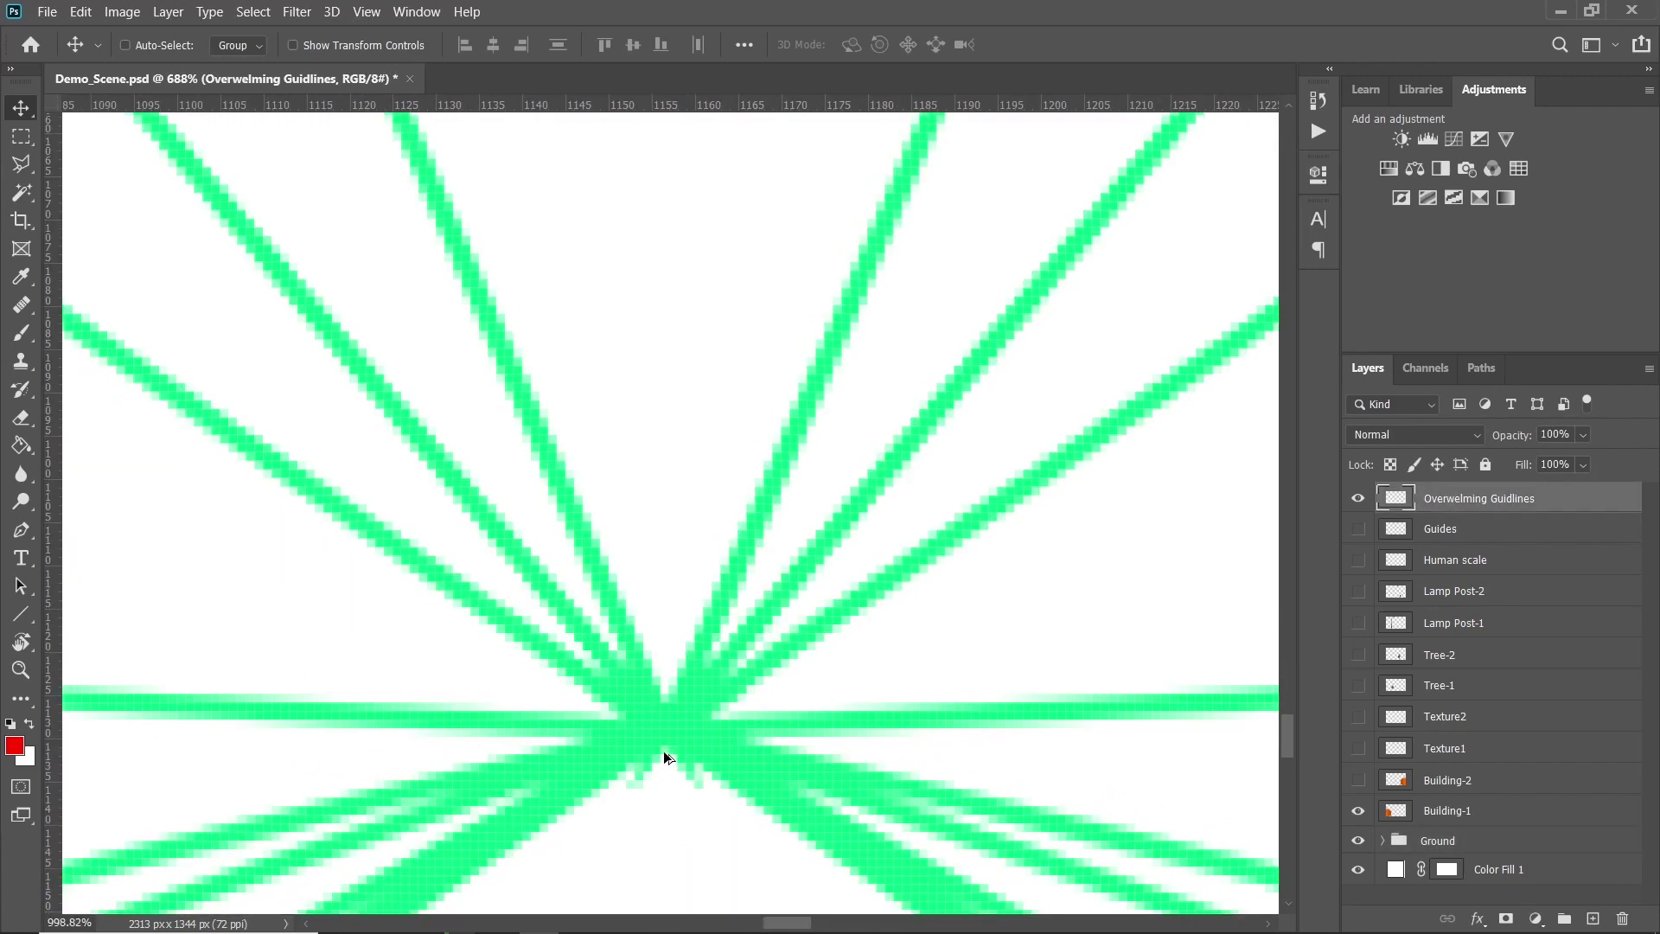
drag(55, 476, 673, 554)
drag(692, 119, 692, 717)
scroll(693, 717, down, 5)
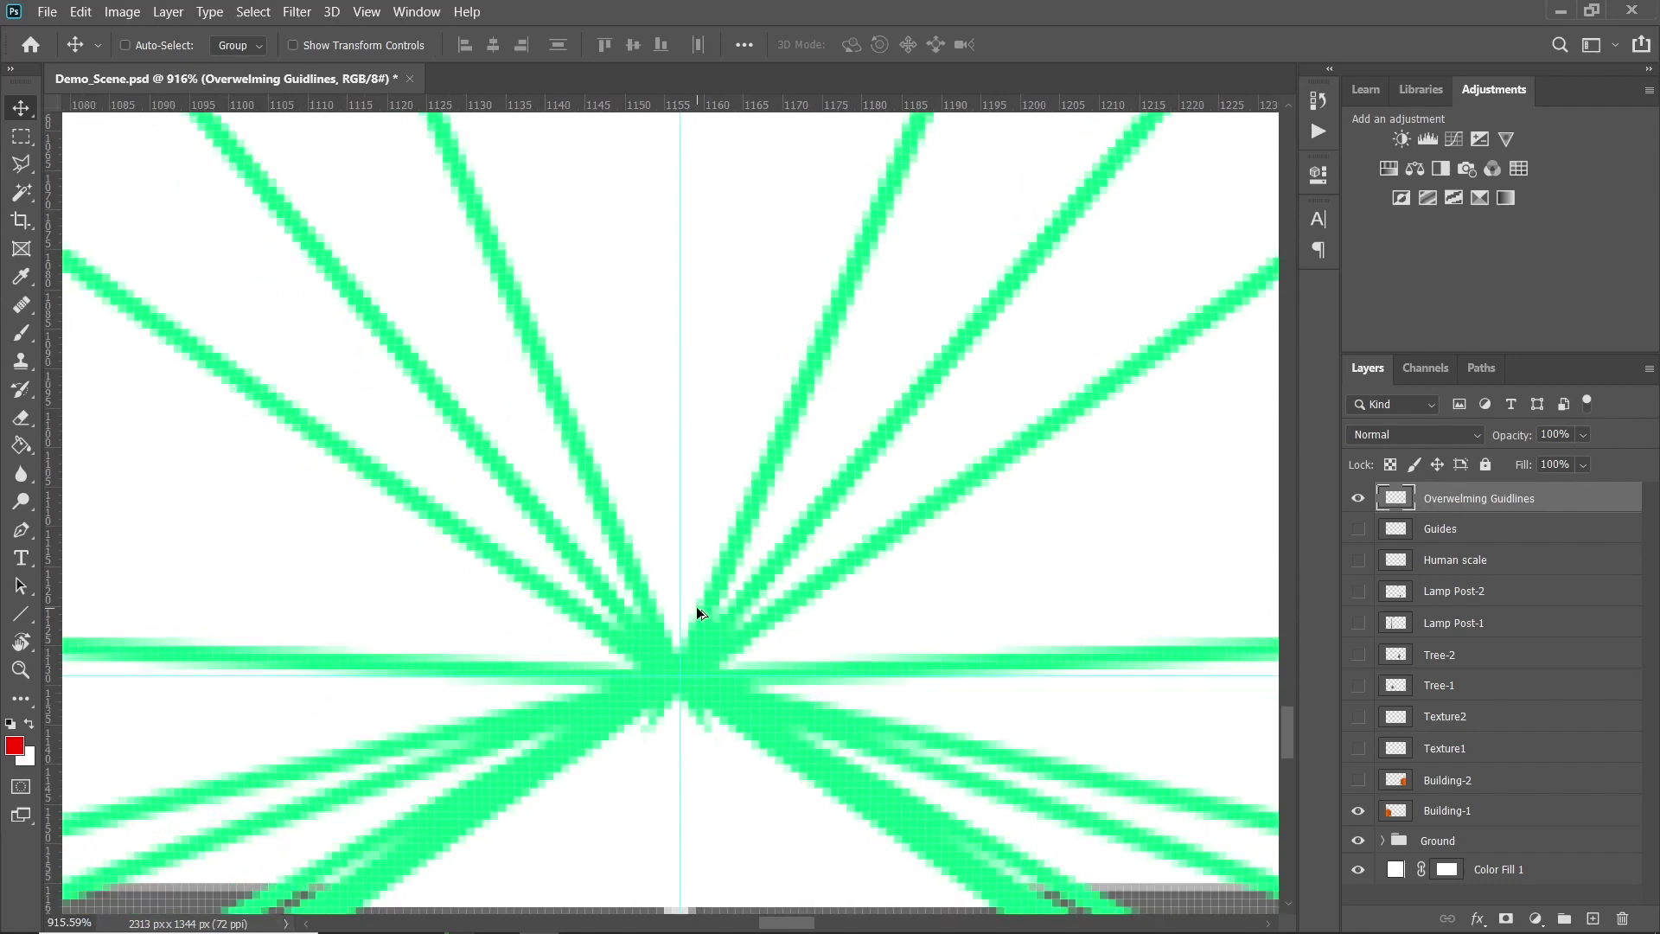
Delete the Overwelming Guidlines layer and fit the whole scene in view
click(1622, 918)
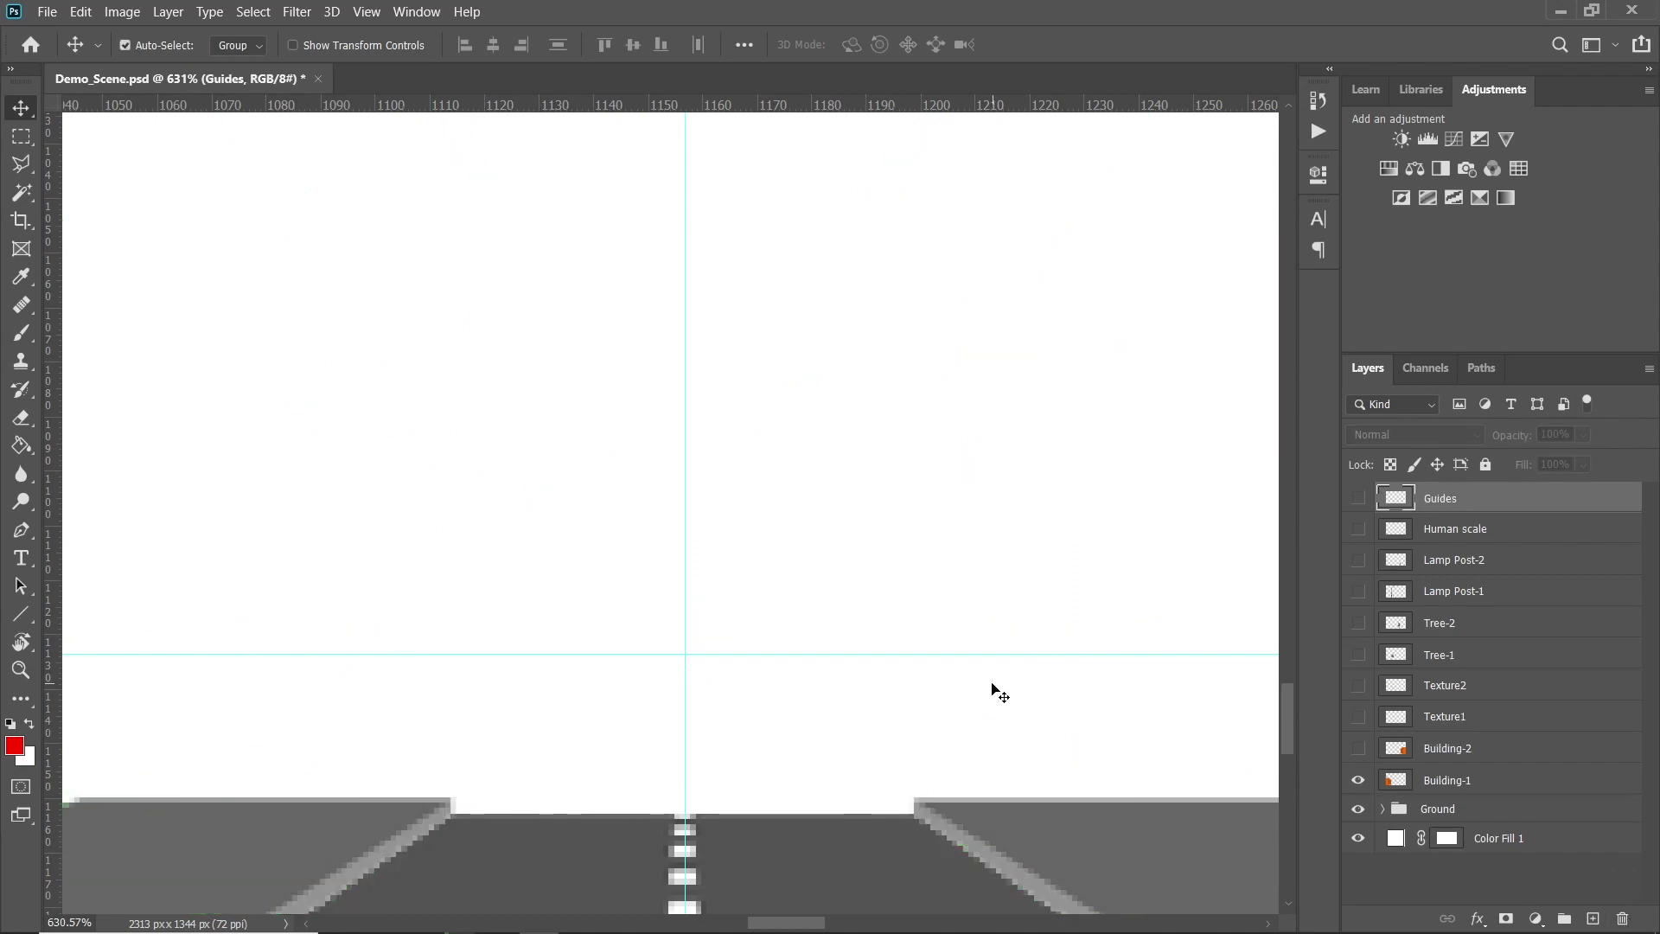
key(ctrl+y)
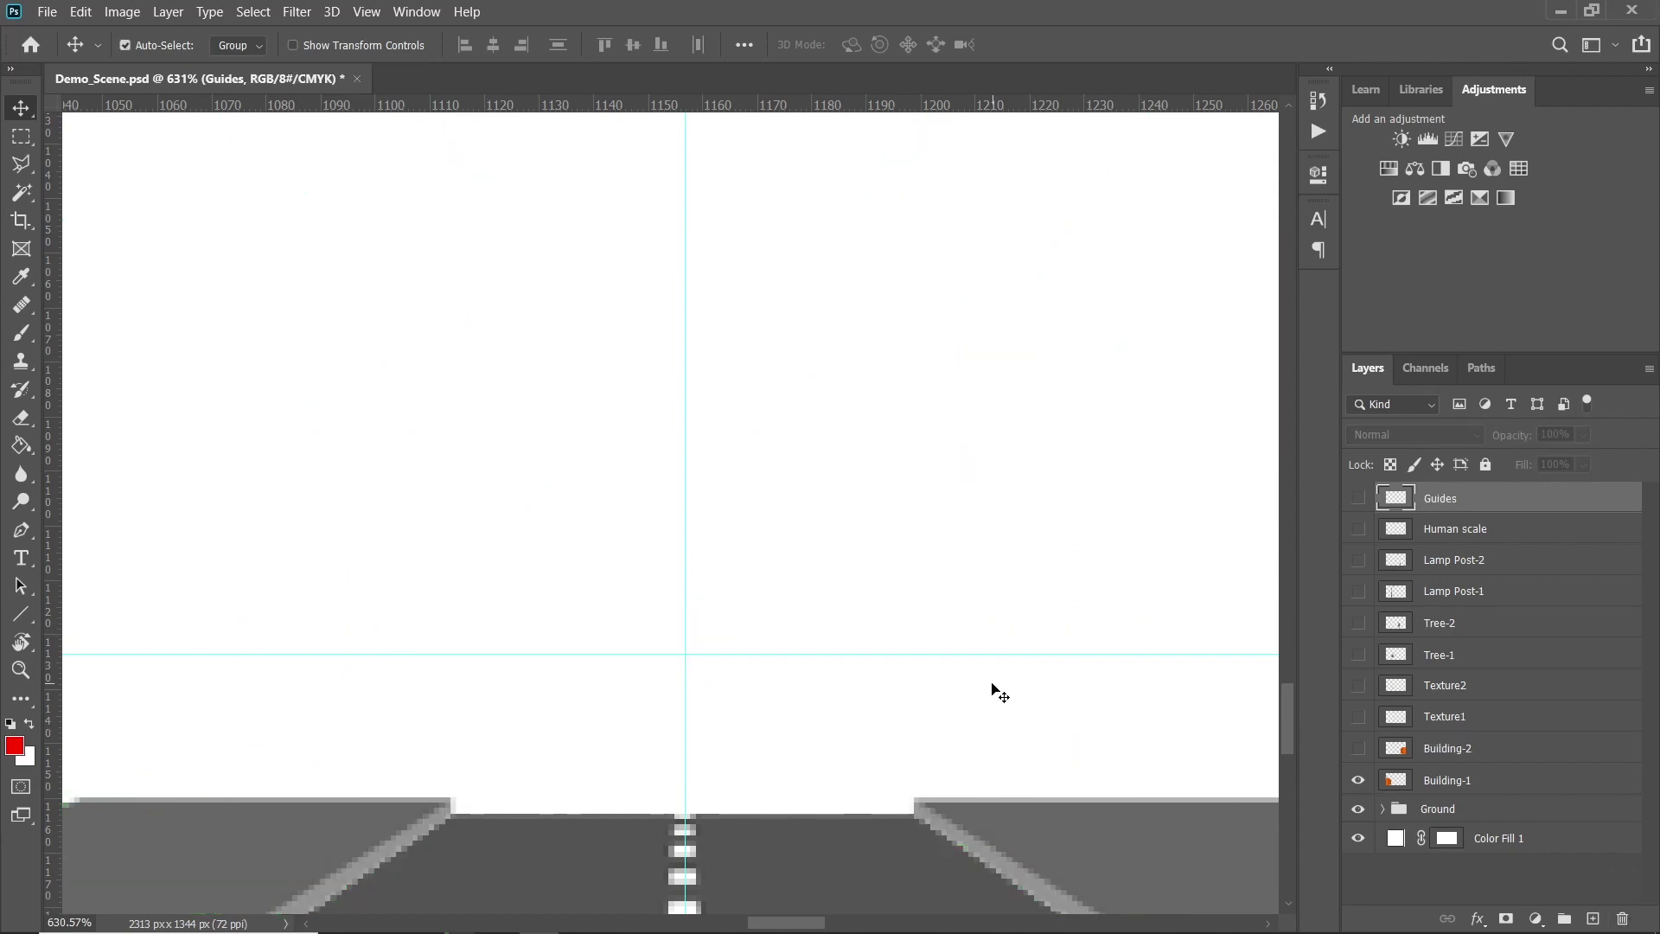
key(ctrl+y)
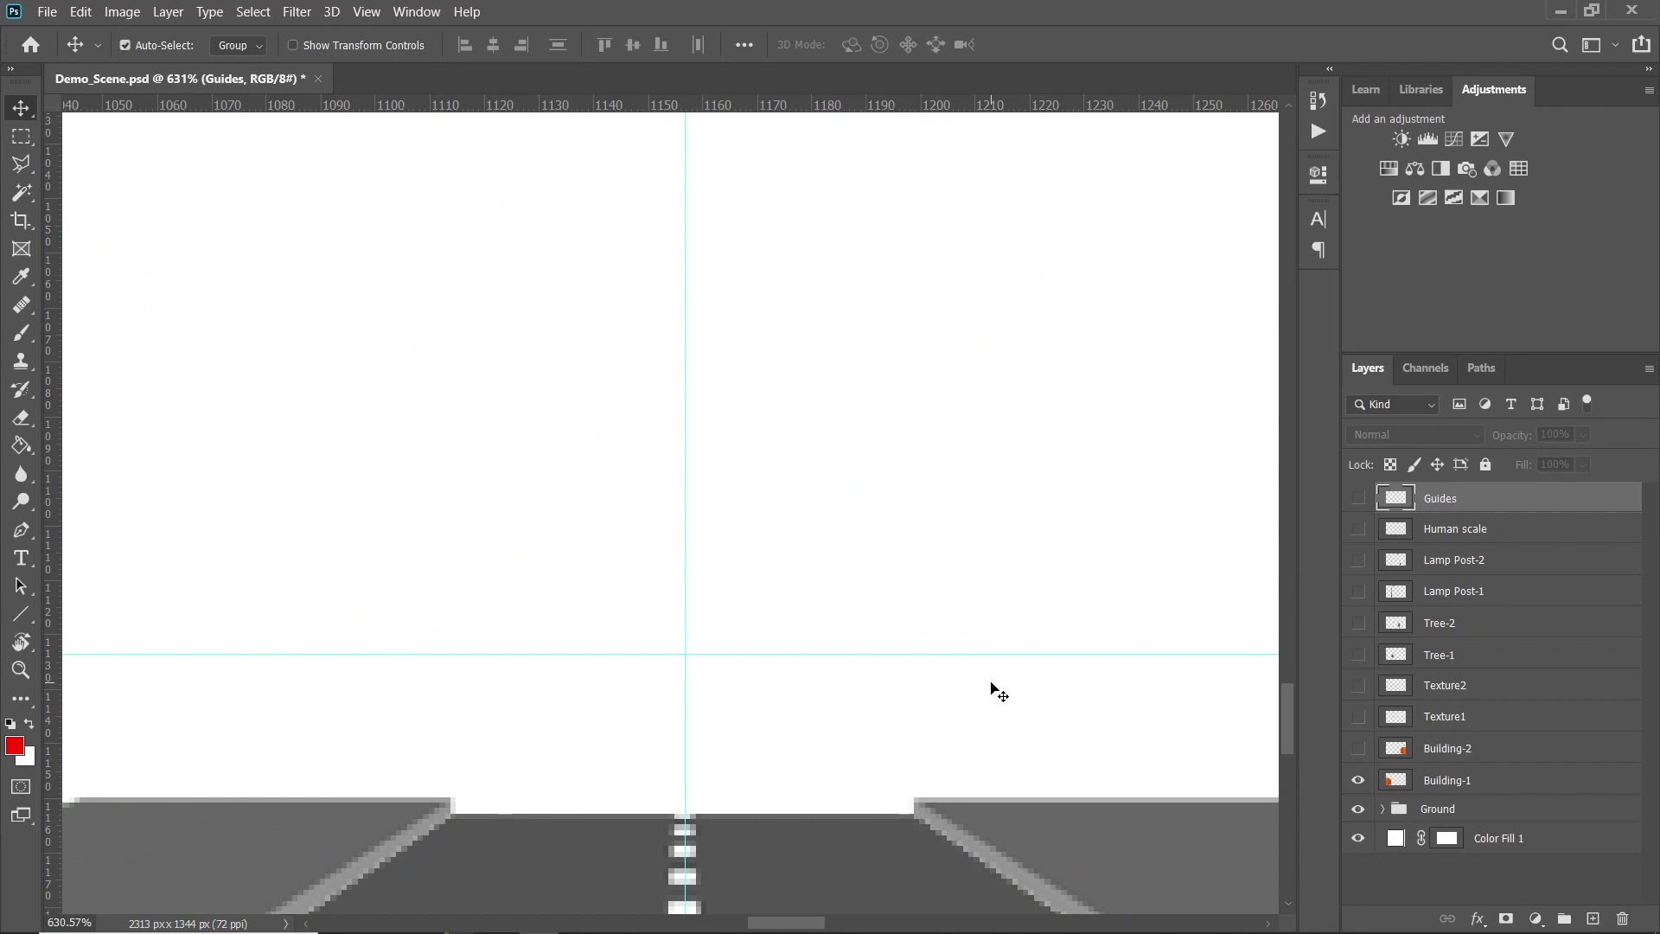
key(ctrl+0)
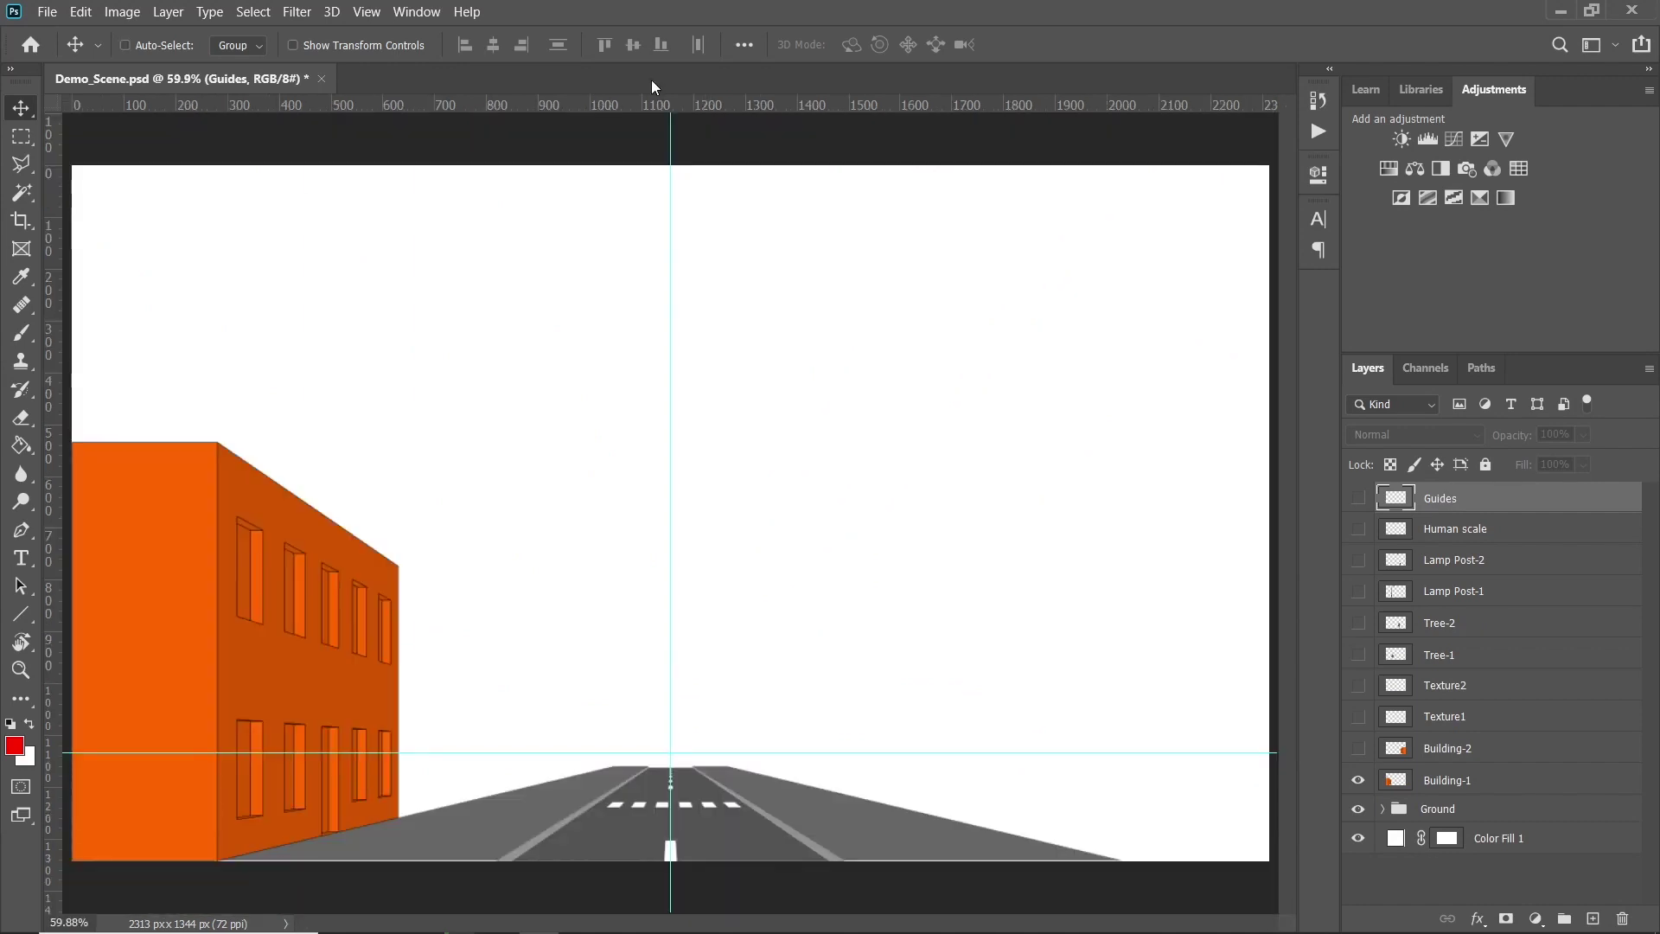
With Building-1 selected, create an action named Building Action in the Perspective set and start recording it
click(1444, 783)
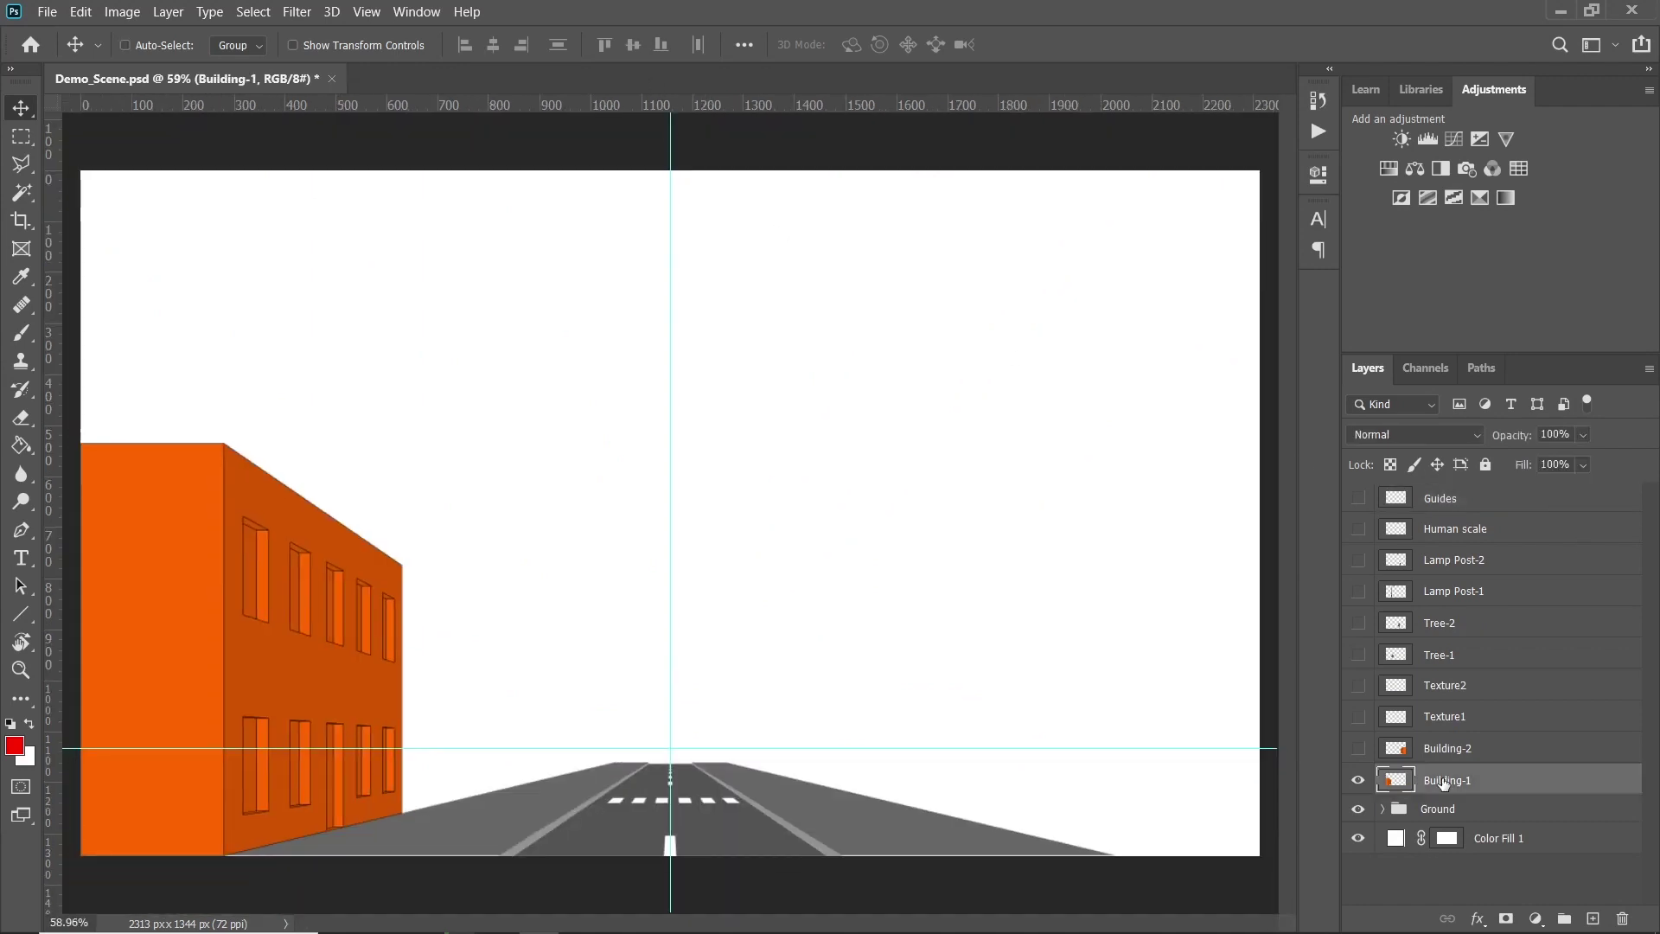
click(1320, 132)
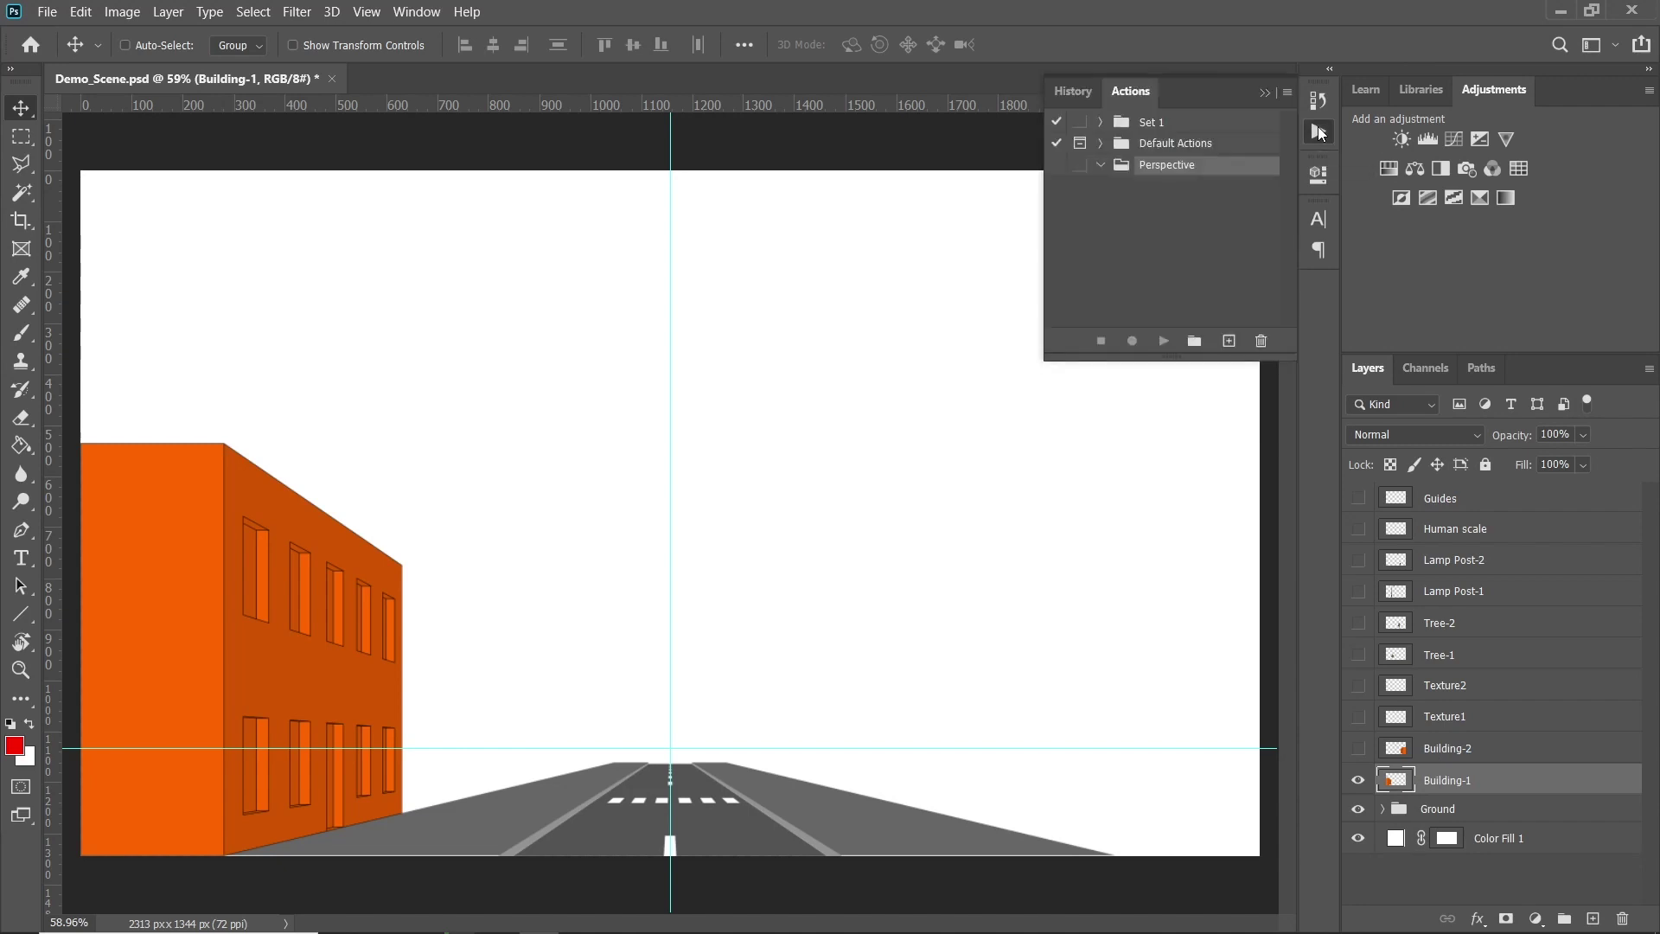
click(1229, 342)
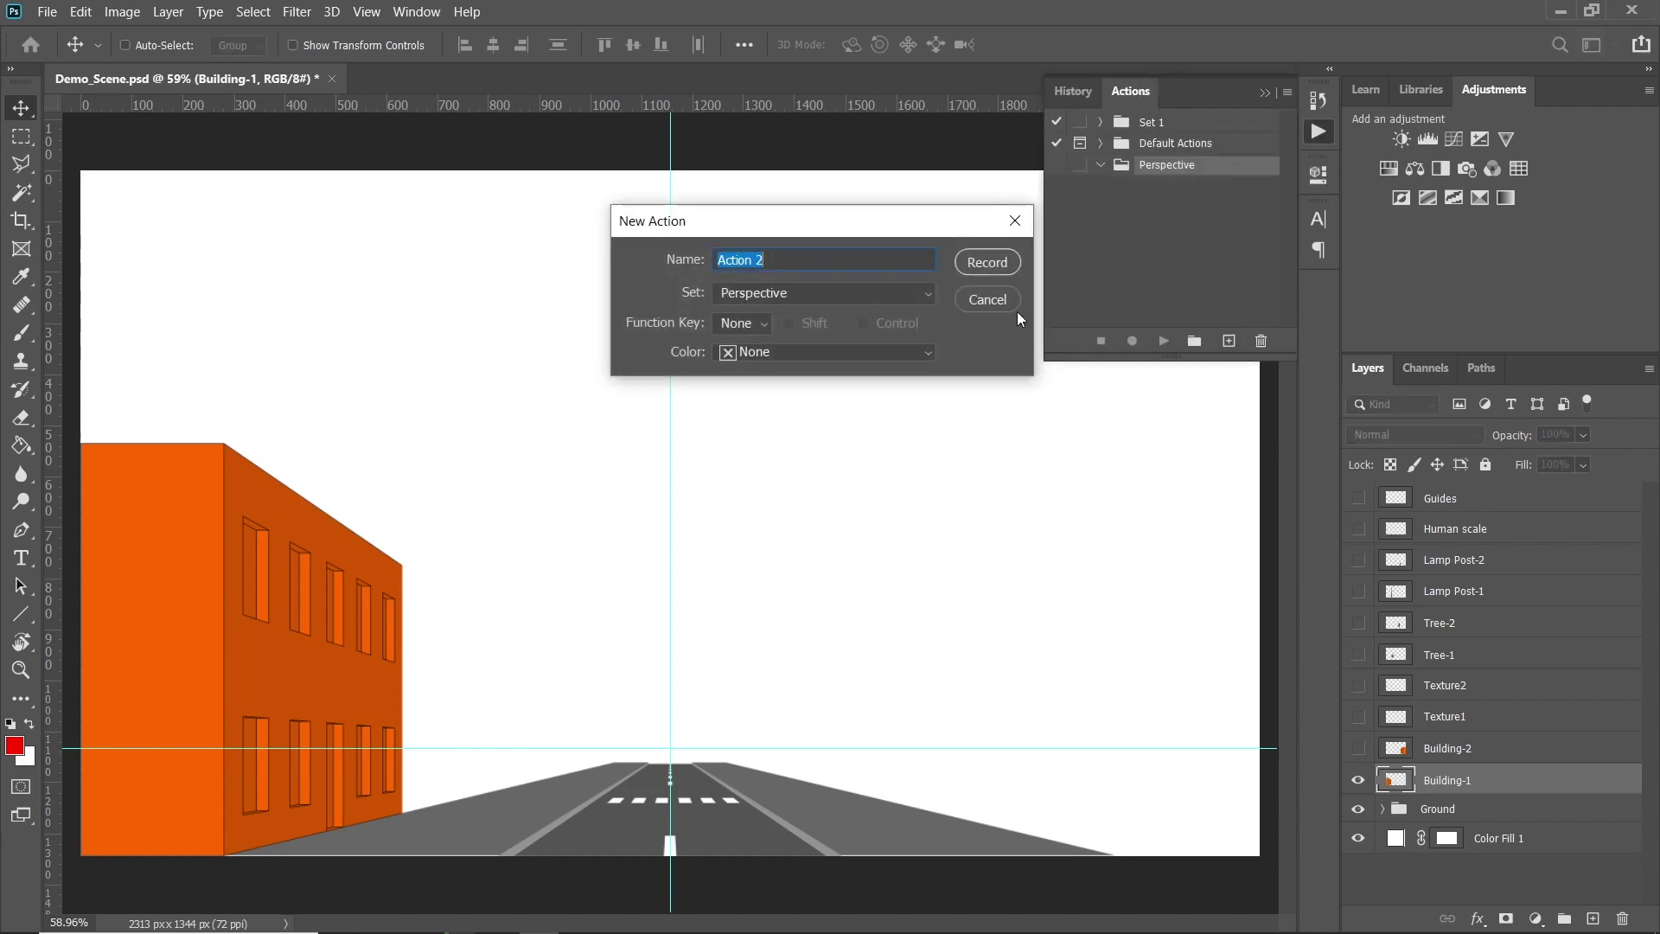
key(End)
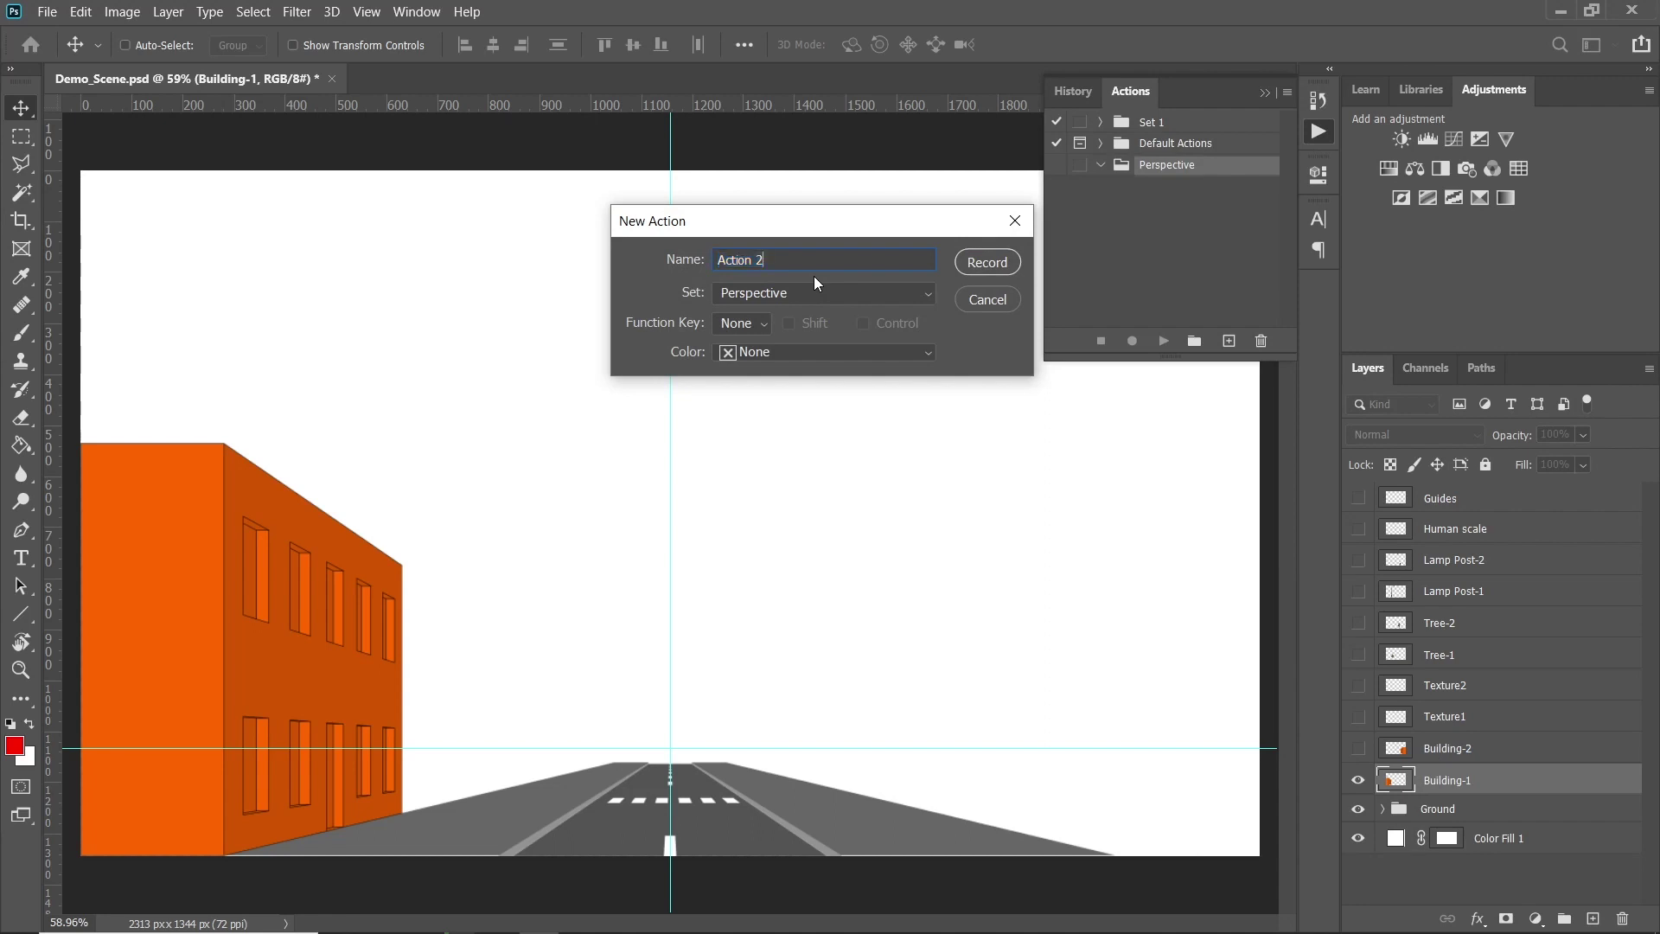
key(BackSpace)
key(BackSpace)
text(Building)
click(988, 262)
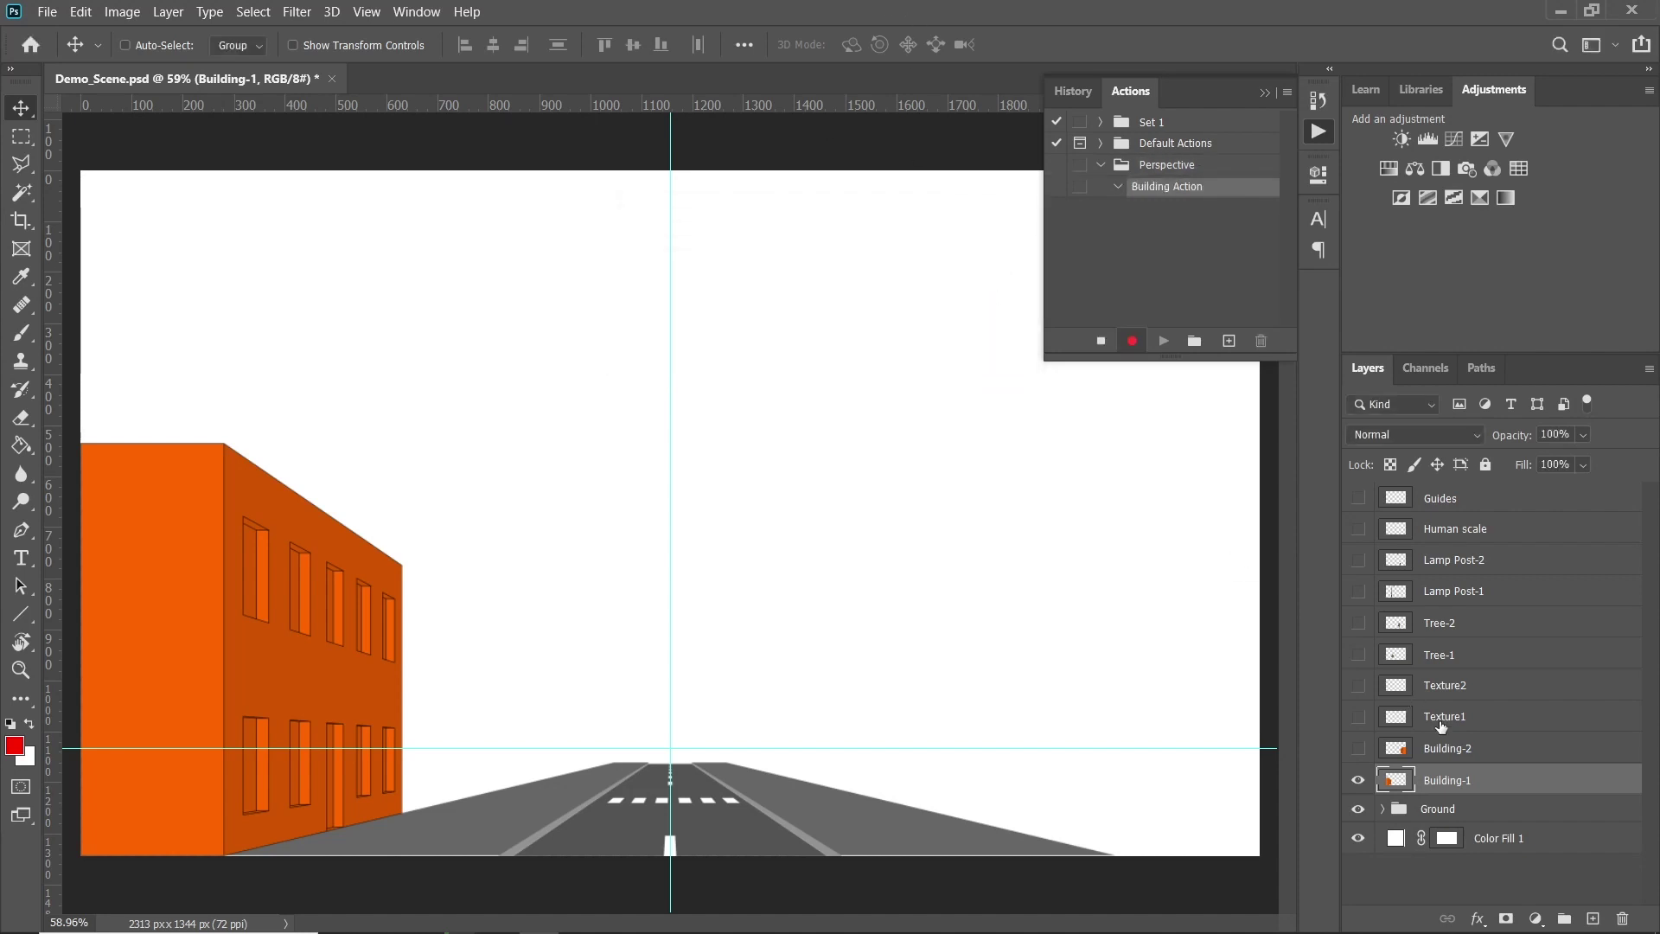
Duplicate the Building-1 layer and move the copy directly beneath the original
key(ctrl)
key(ctrl+j)
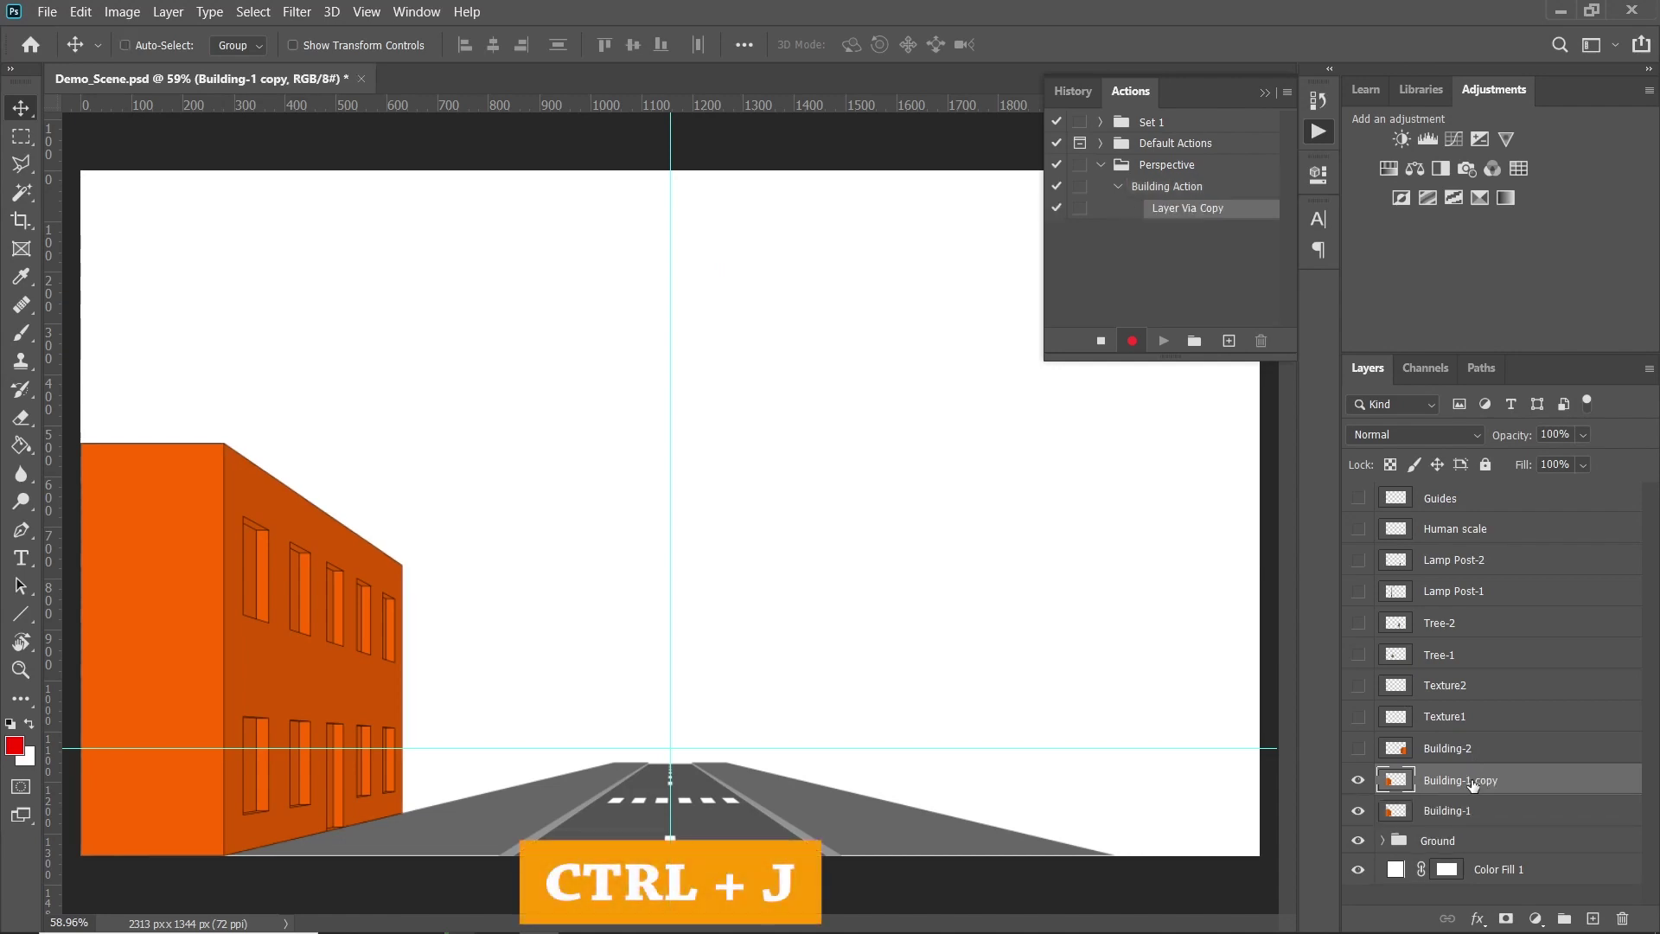
drag(1472, 783, 1486, 826)
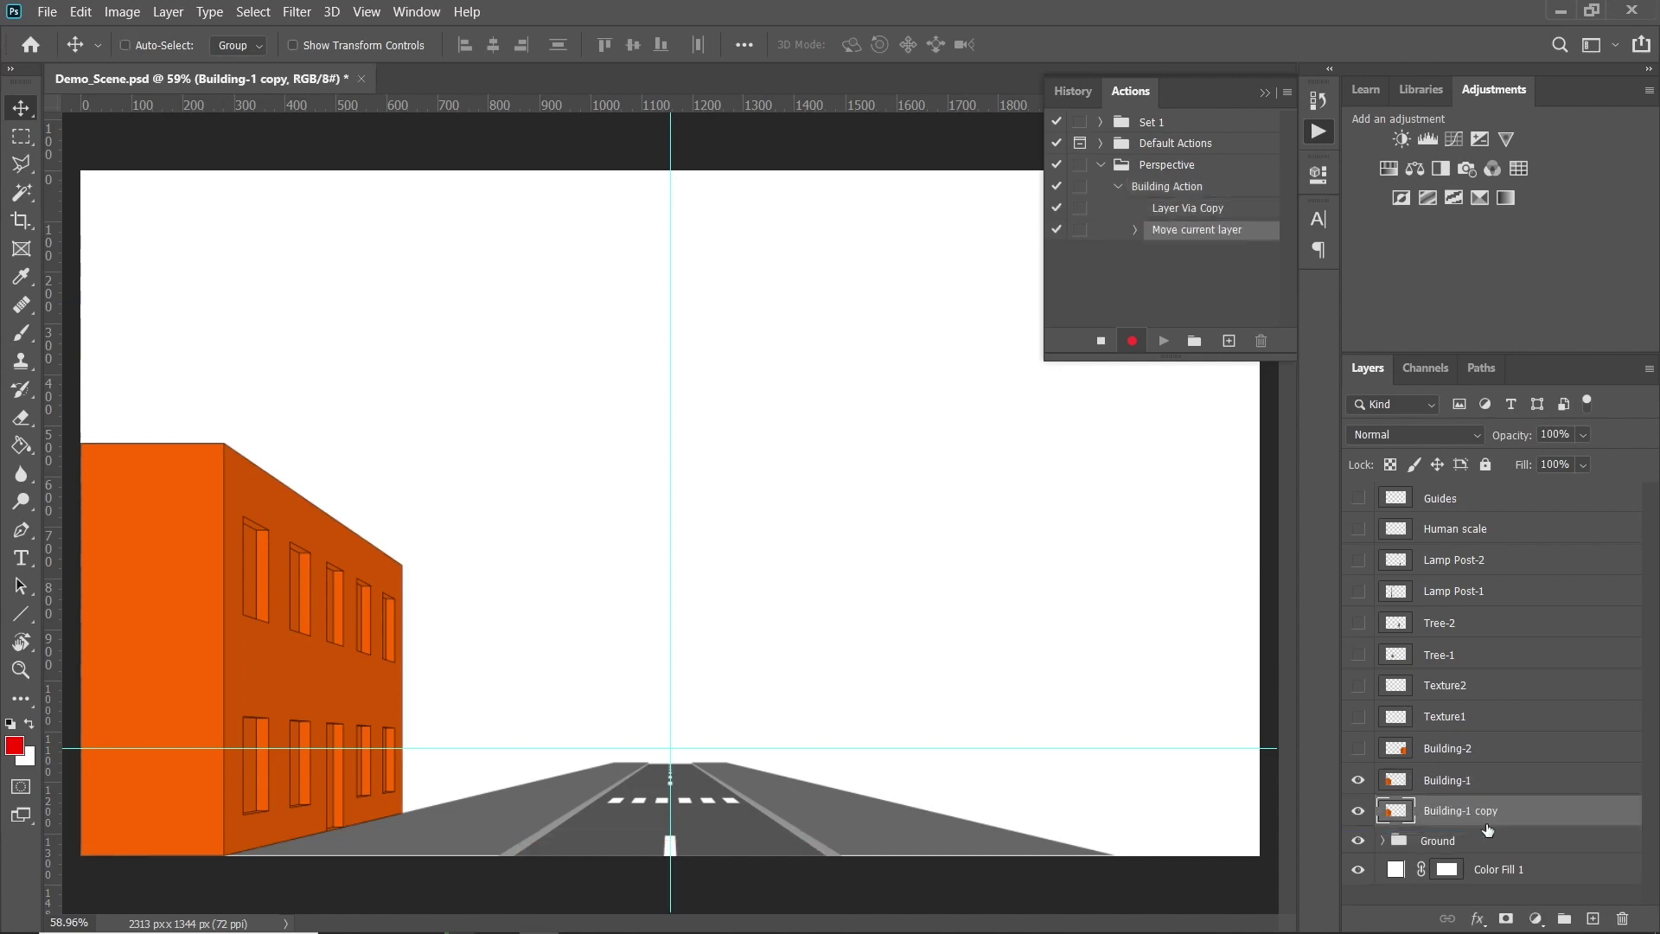
Start a free transform on the Building-1 copy and move its reference point onto the intersection of the guides
key(ctrl)
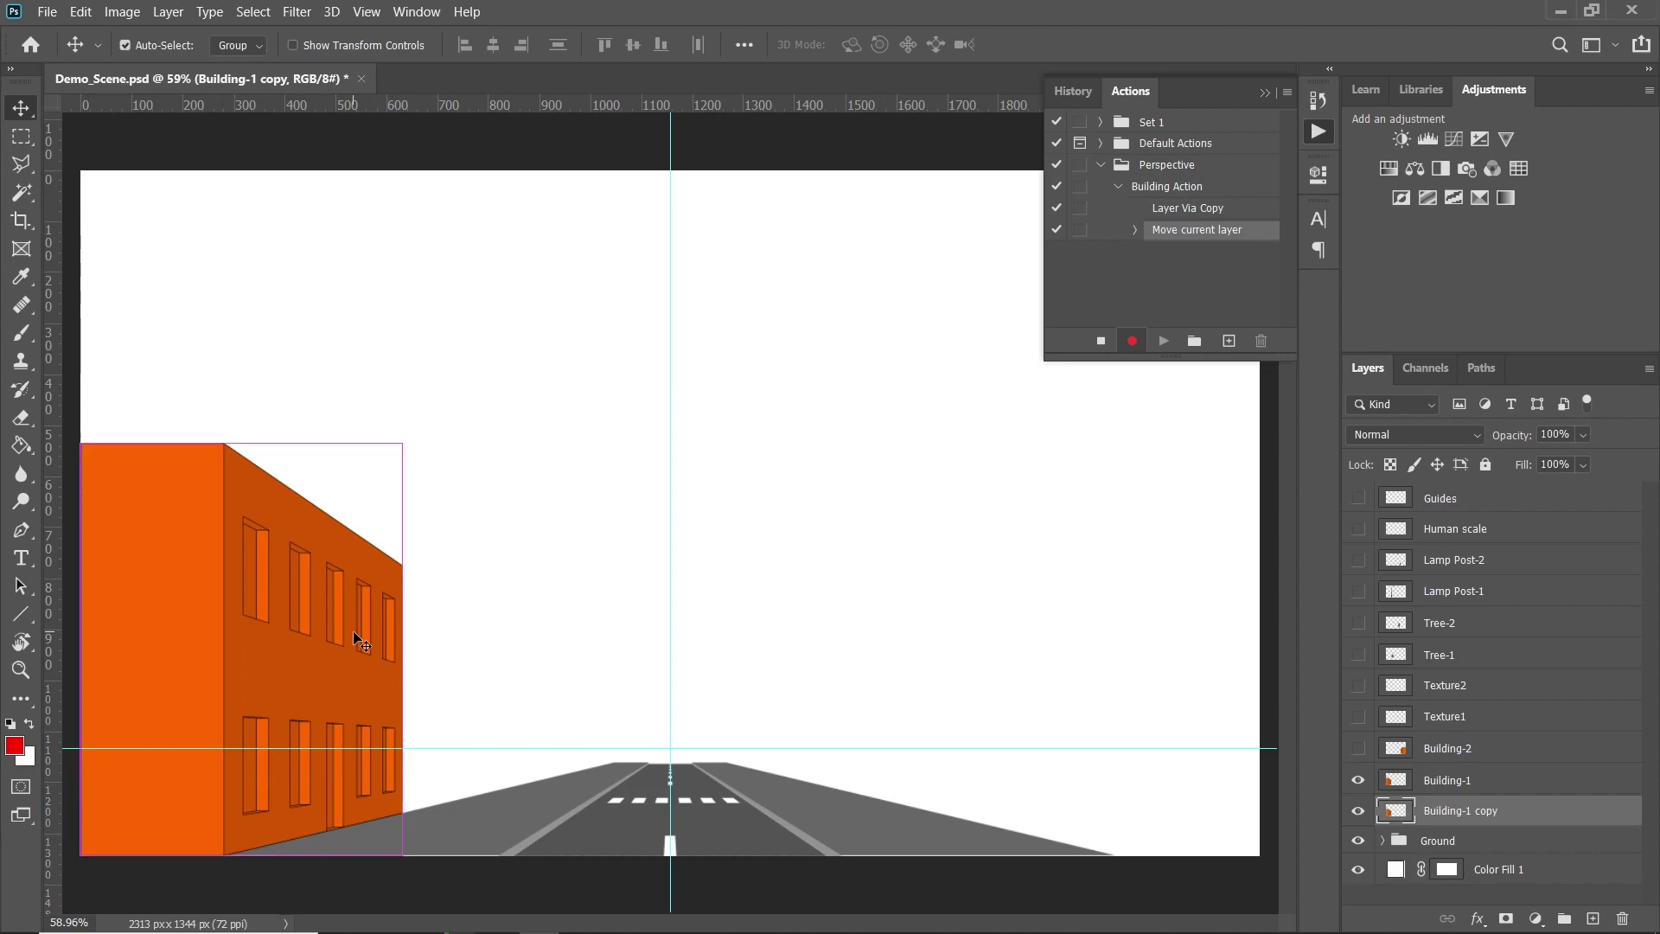
key(ctrl+t)
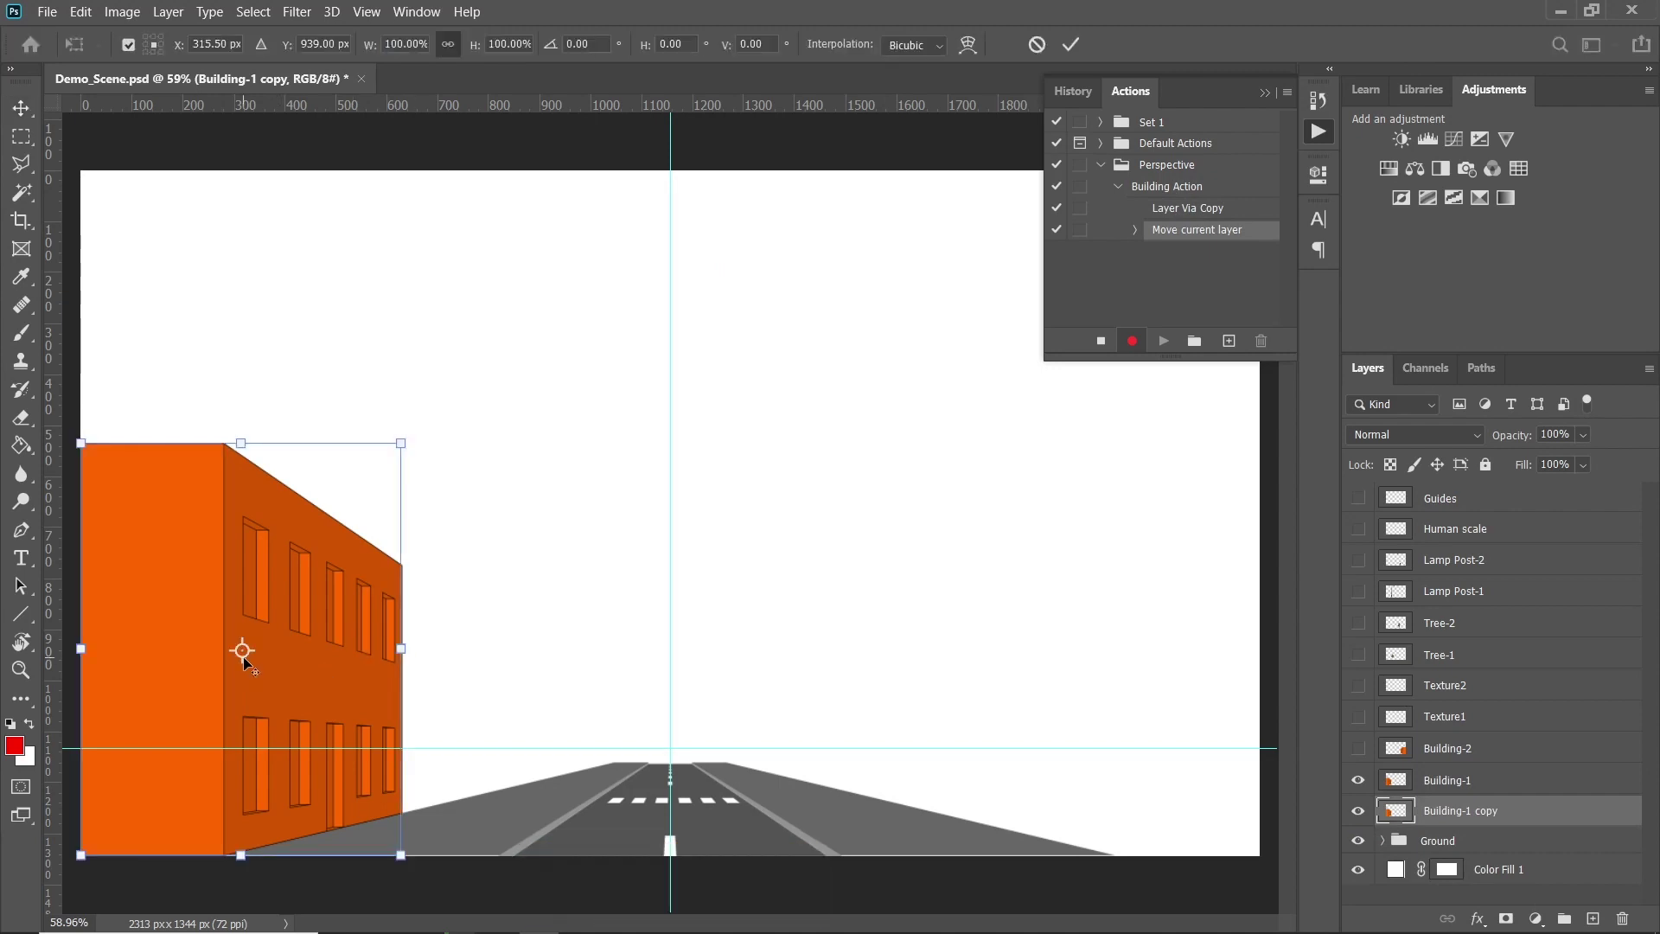
drag(243, 657, 669, 723)
scroll(671, 750, up, 3)
scroll(671, 752, up, 8)
scroll(671, 724, up, 3)
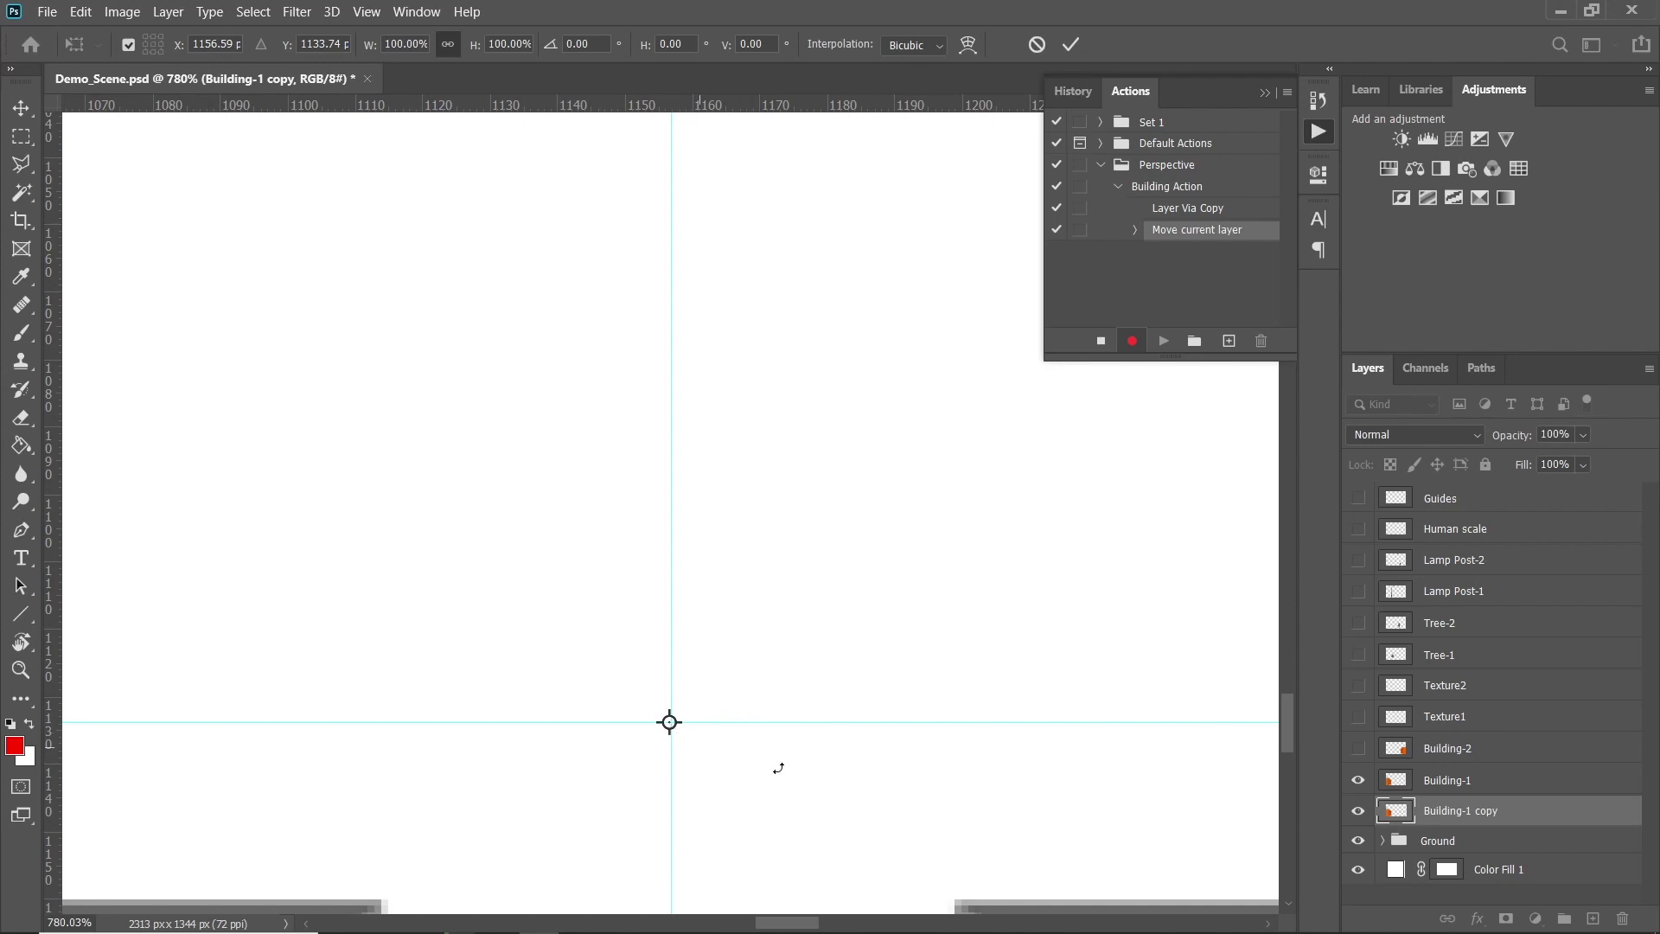
scroll(634, 467, down, 5)
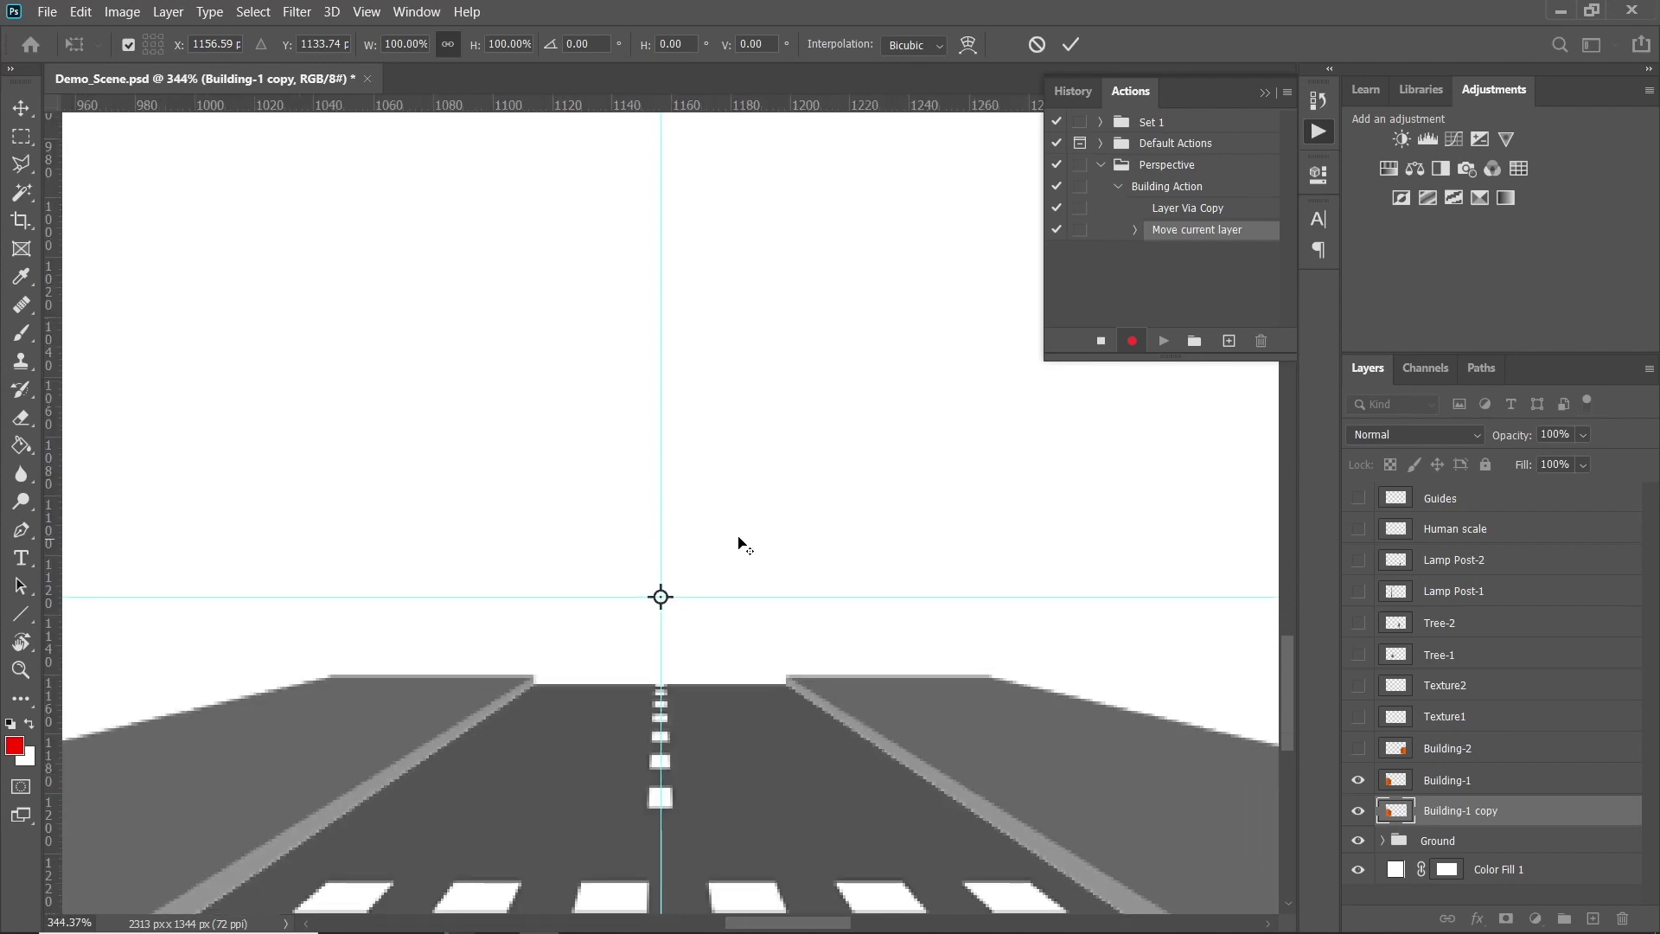
key(ctrl+0)
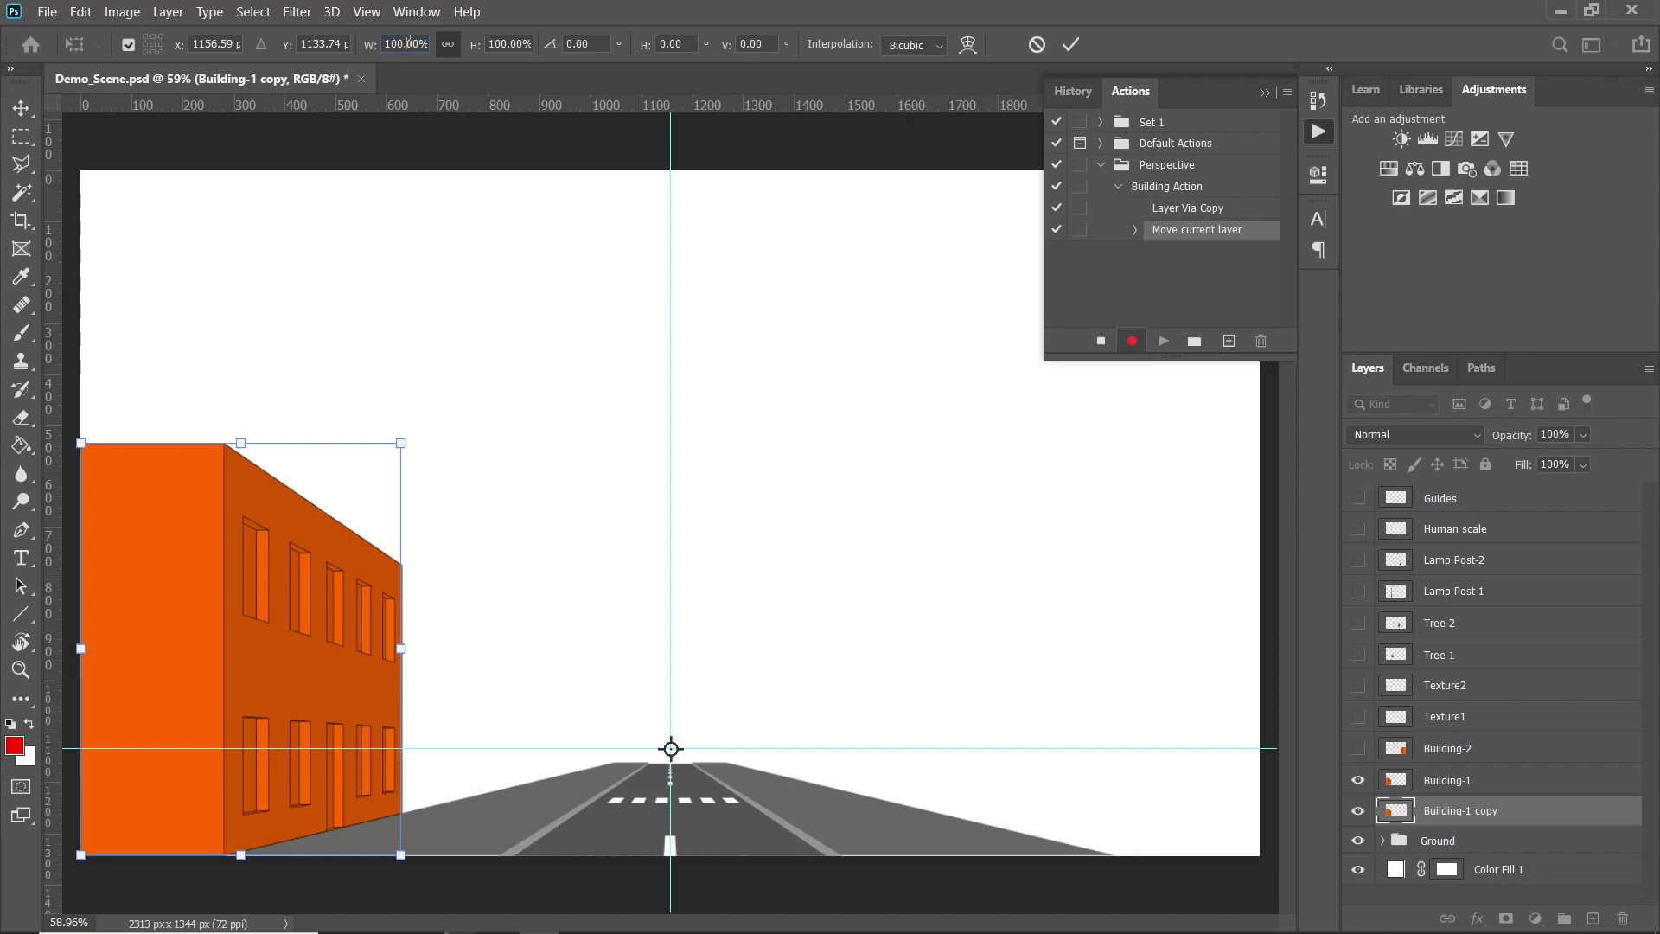
Scale the Building-1 copy proportionally to 60% in width and height and apply the transform
key(Down)
key(Down)
key(Down)
key(Down)
key(Down)
key(Down)
key(Down)
key(Down)
key(Down)
key(Down)
key(Down)
key(Down)
key(Down)
key(Down)
key(Down)
key(Down)
key(Down)
key(Down)
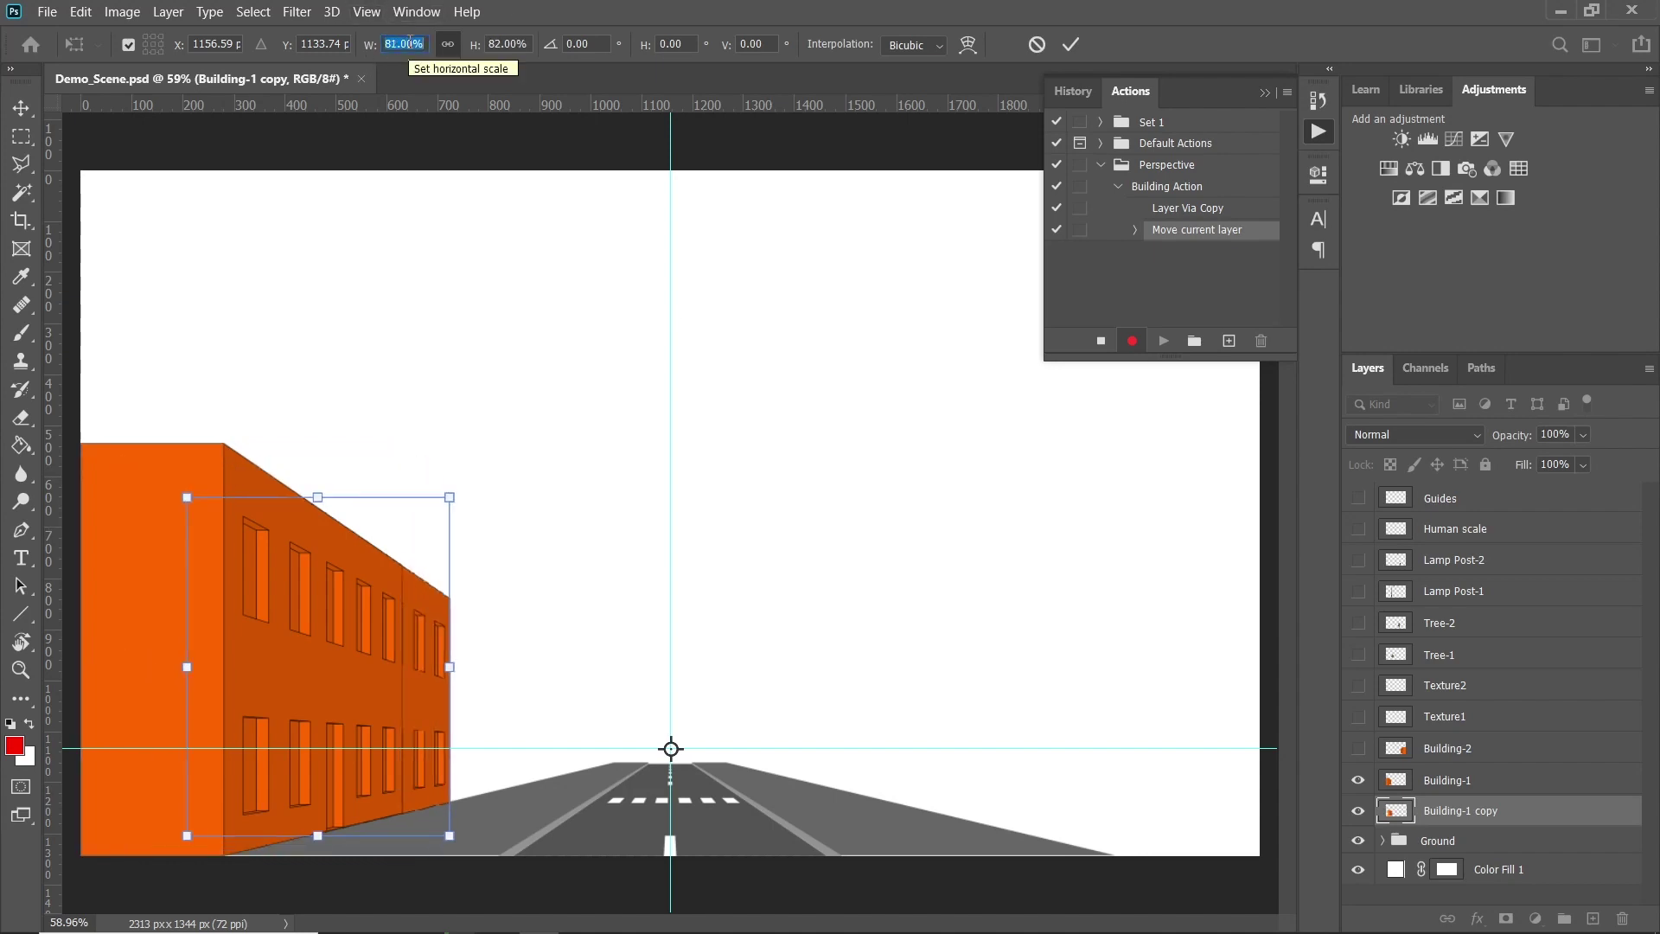
key(Down)
key(Down)
key(Down)
key(Down)
key(Down)
key(Down)
key(Down)
key(Down)
key(Down)
key(Down)
key(Down)
key(Down)
key(Down)
key(Down)
key(Down)
key(Down)
key(Down)
key(Down)
key(Down)
key(Down)
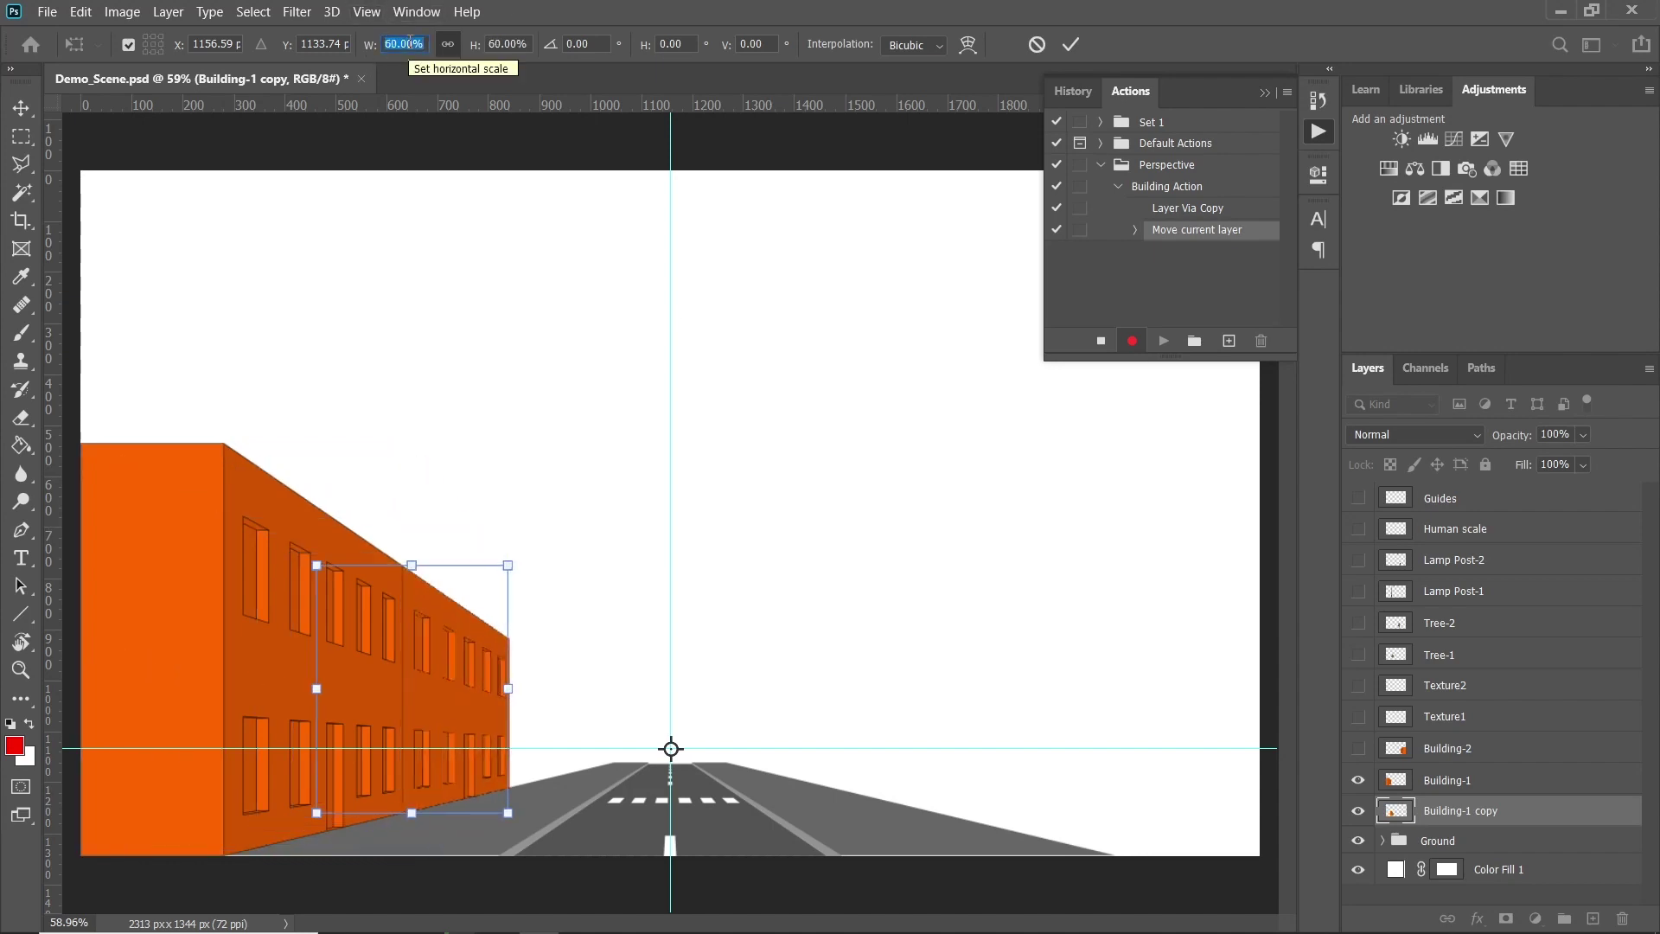
click(1070, 39)
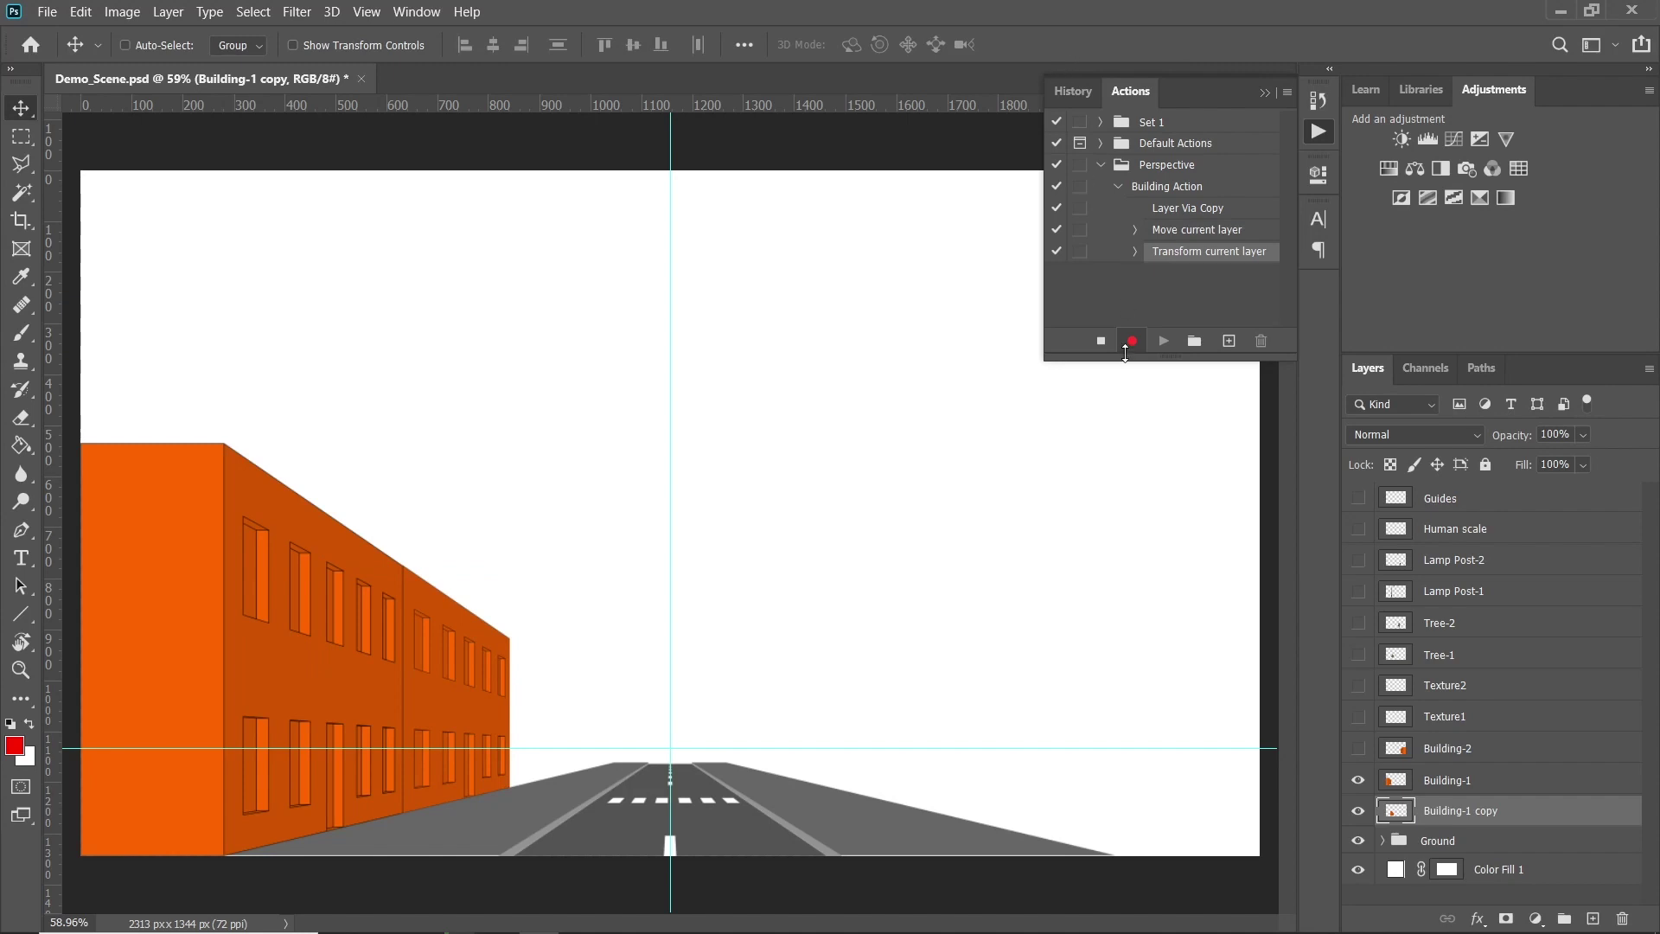
Stop recording the Building Action, delete the Building-1 copy layer and select Building-1
click(1100, 341)
click(1470, 782)
click(1477, 816)
key(Delete)
click(1438, 779)
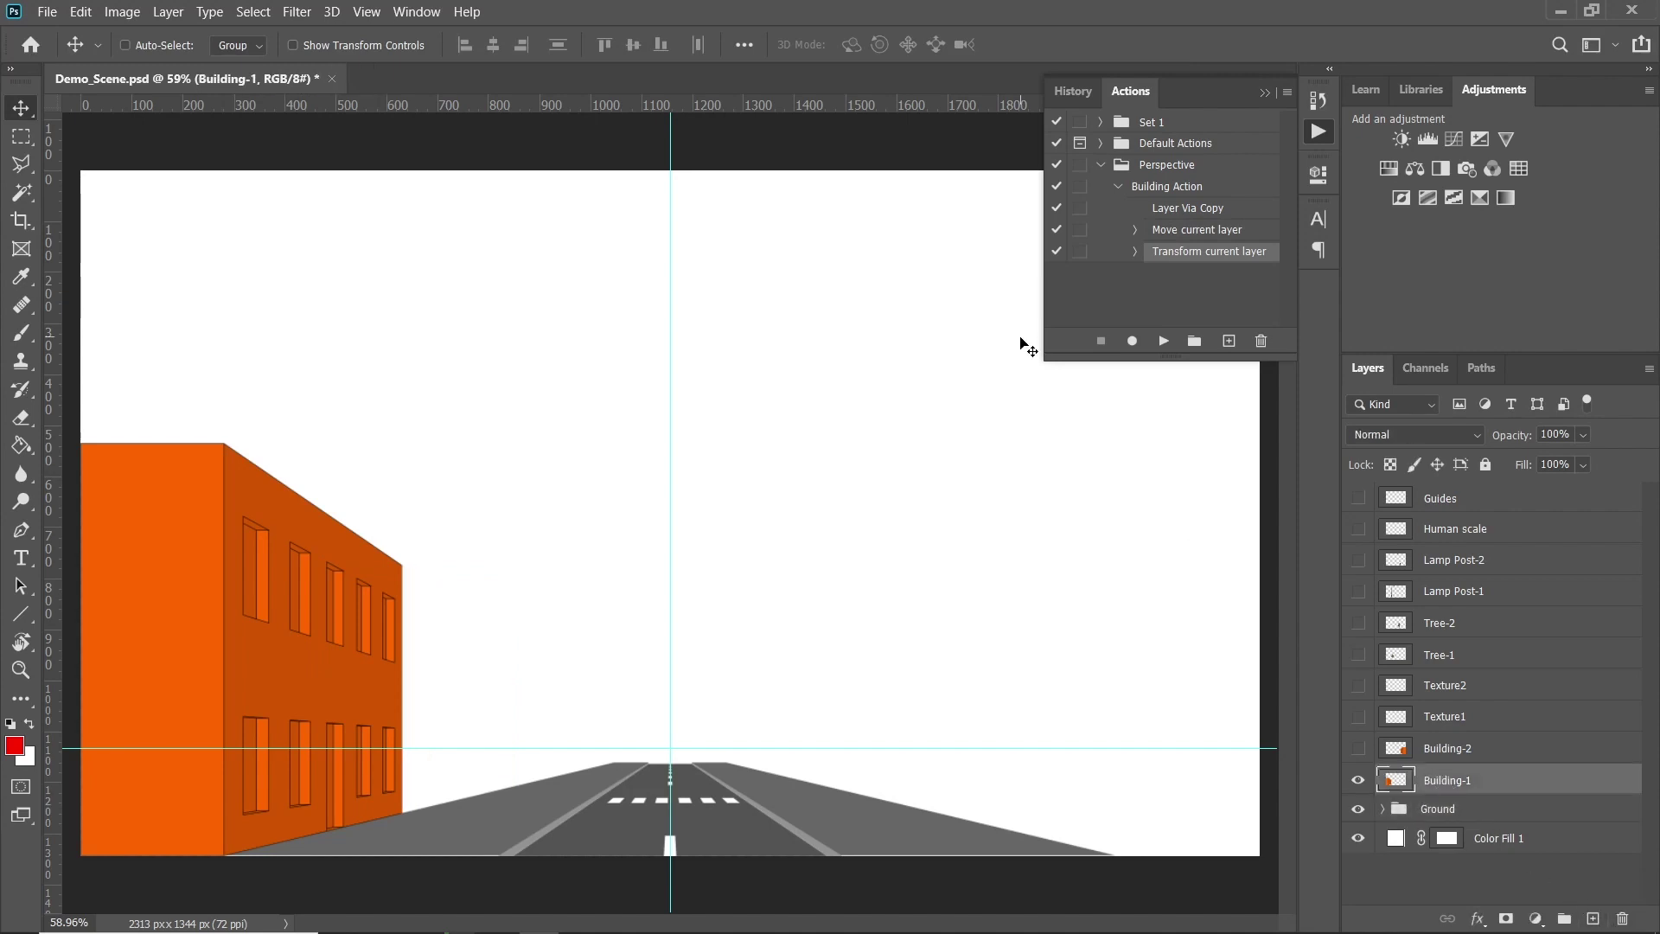
Play the Building Action three times on Building-1 to extend its row of buildings towards the vanishing point
click(1163, 342)
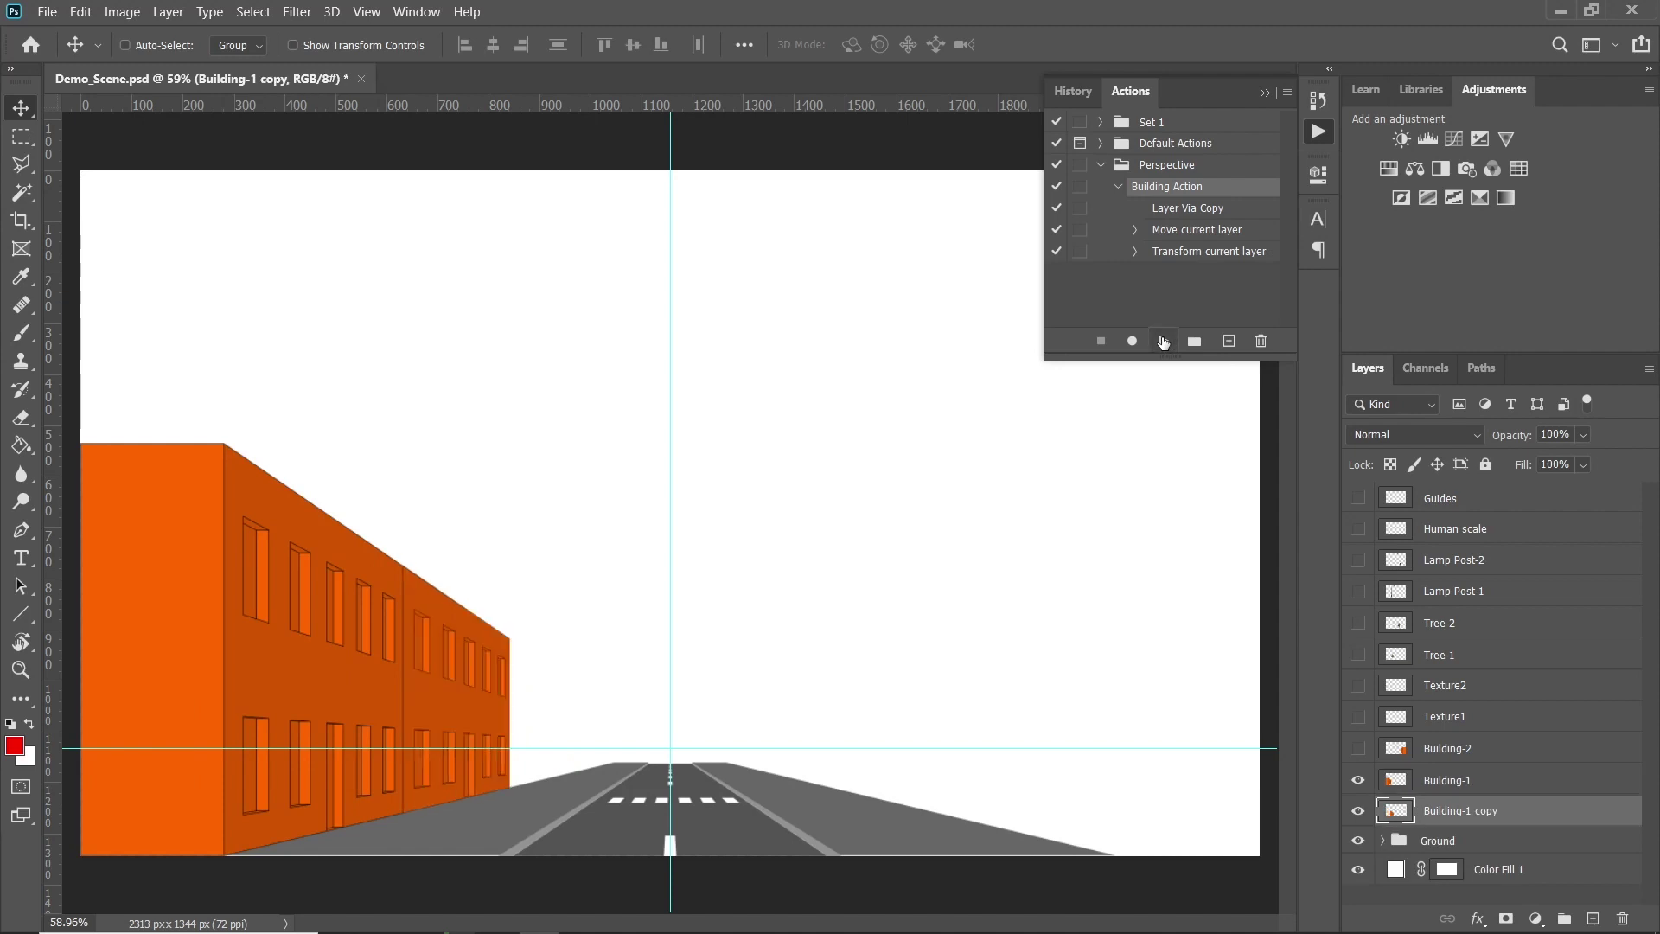
click(1163, 341)
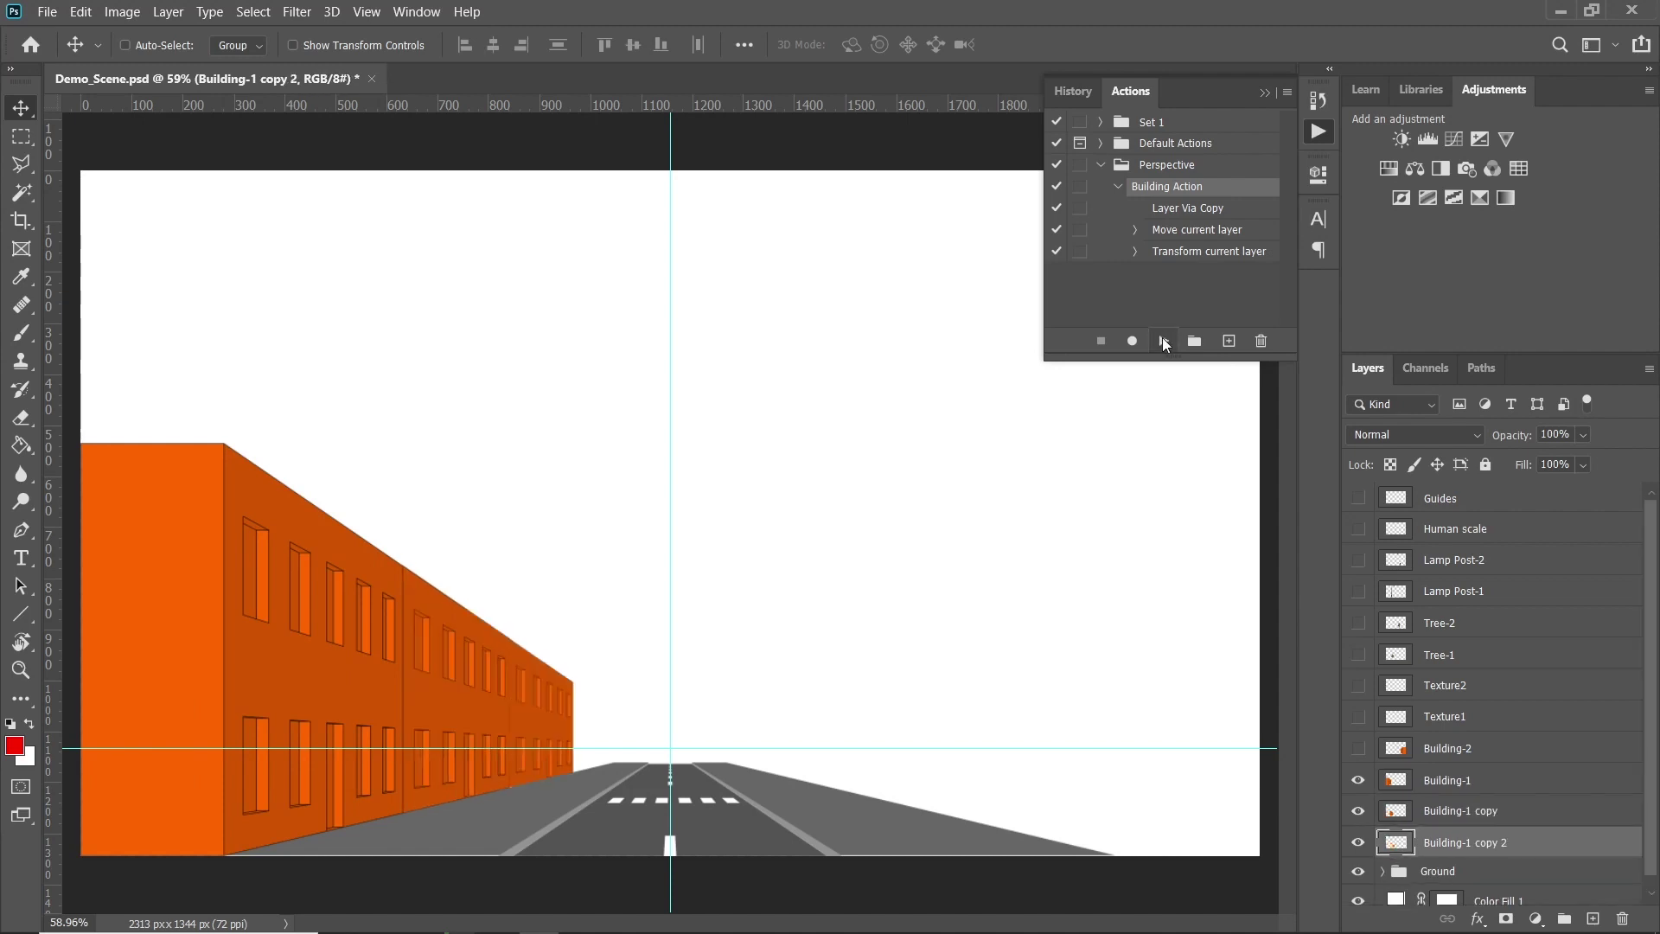
click(1163, 341)
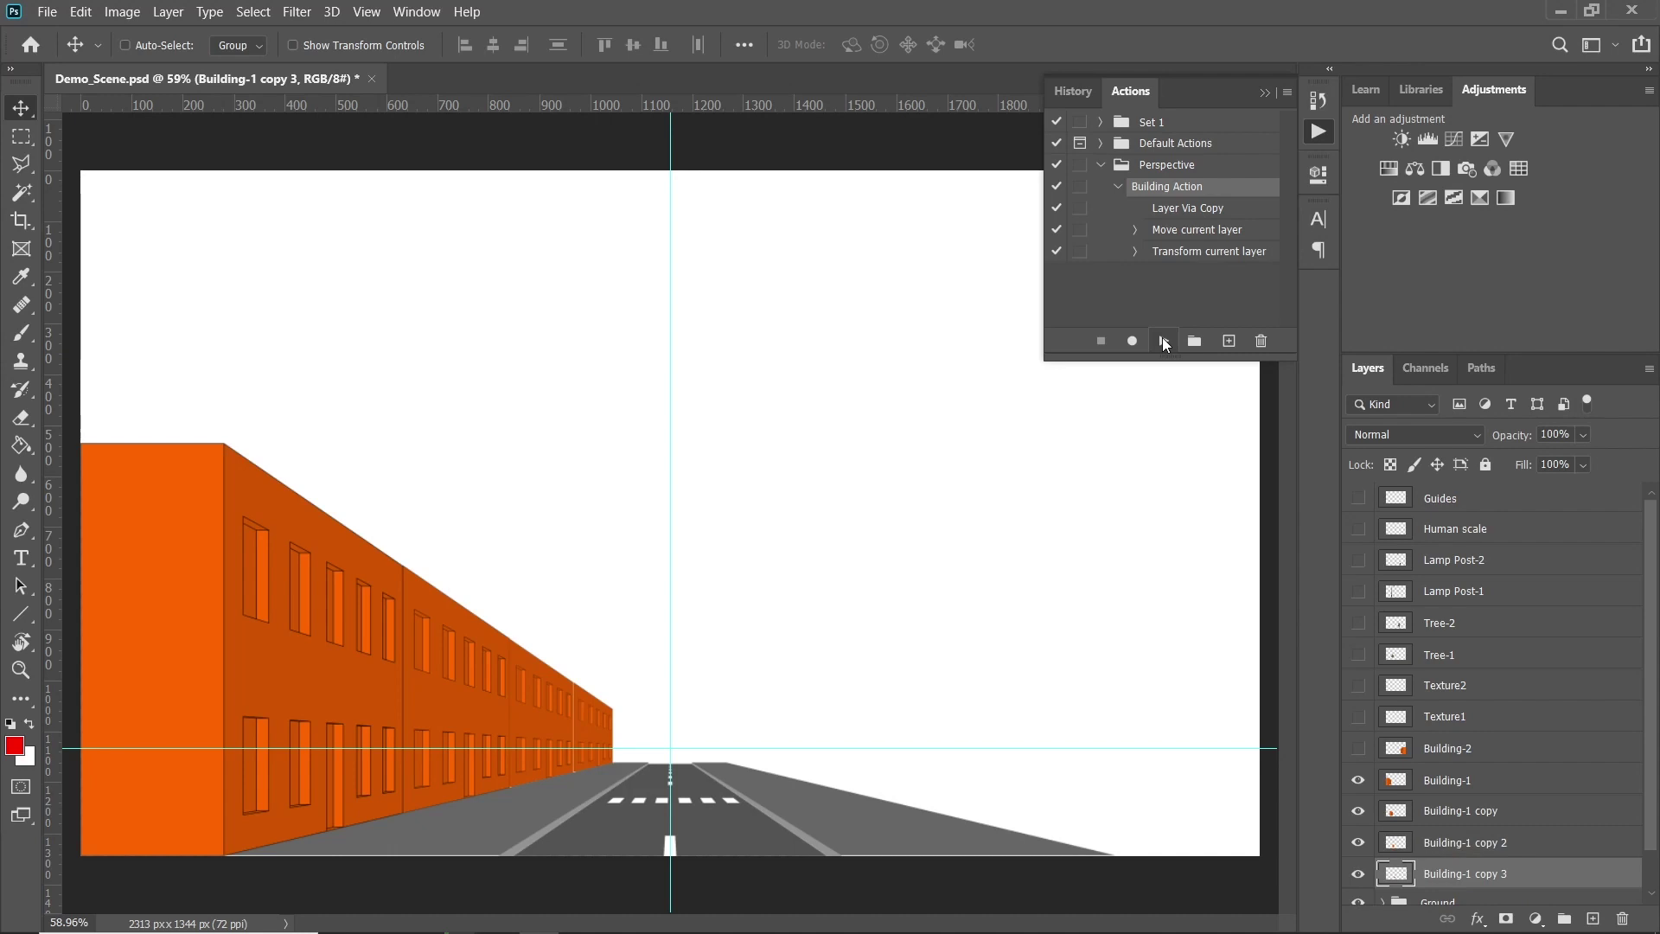
Show the Building-2 layer and play the Building Action on it repeatedly to build the opposite row of buildings
click(1464, 750)
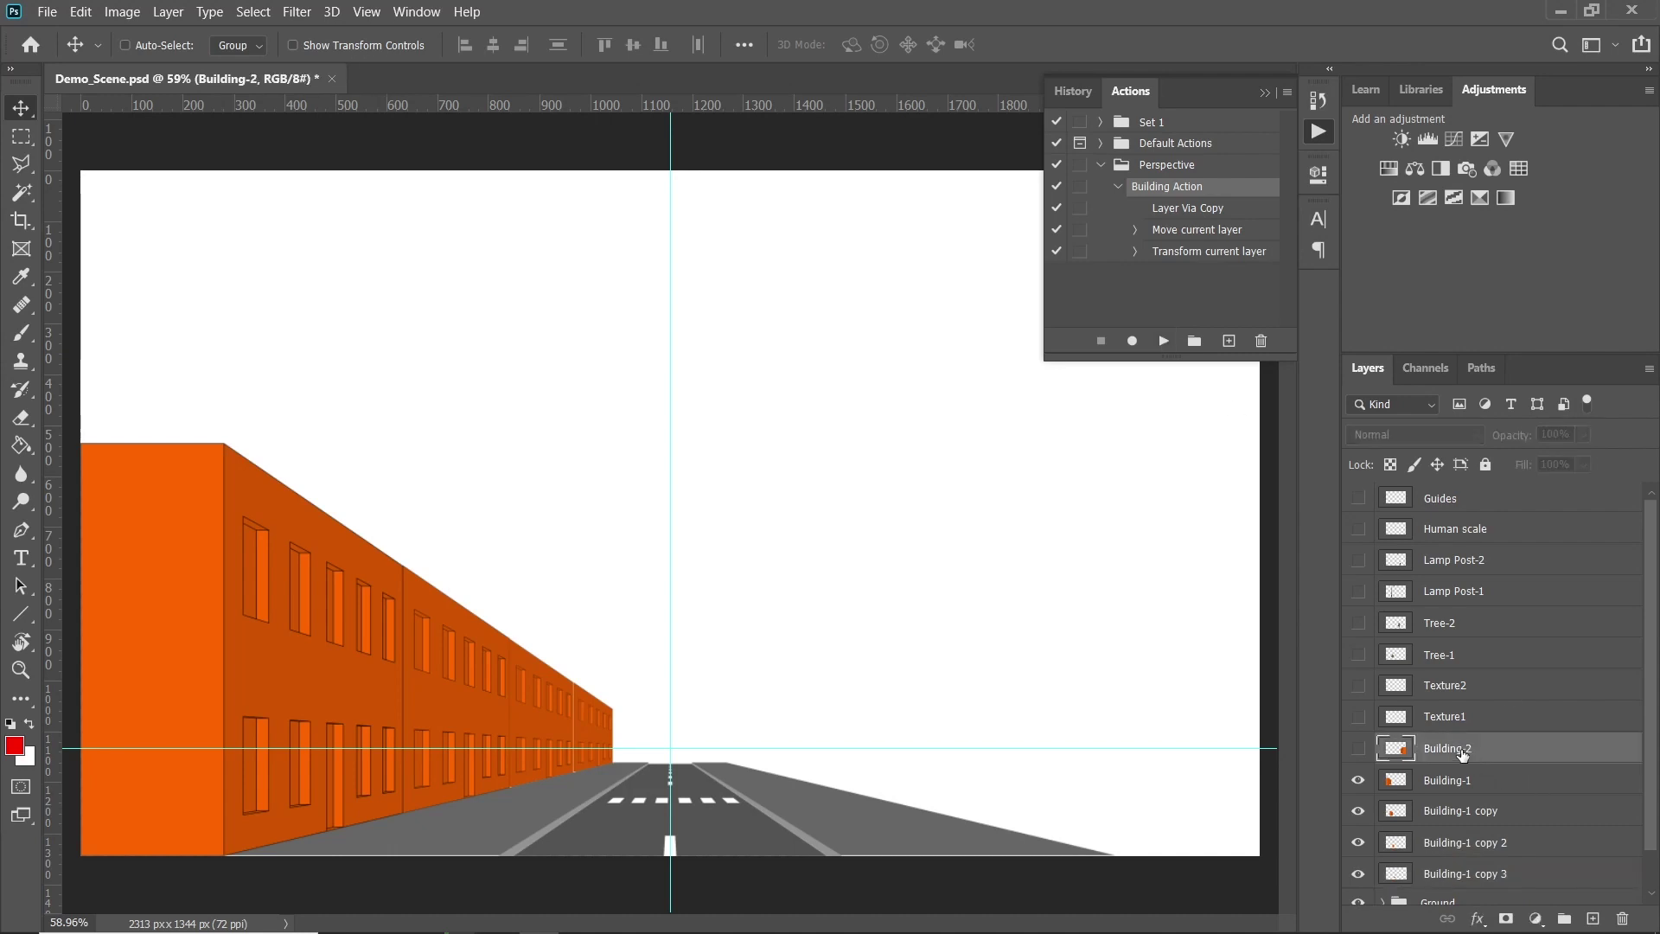
click(1357, 748)
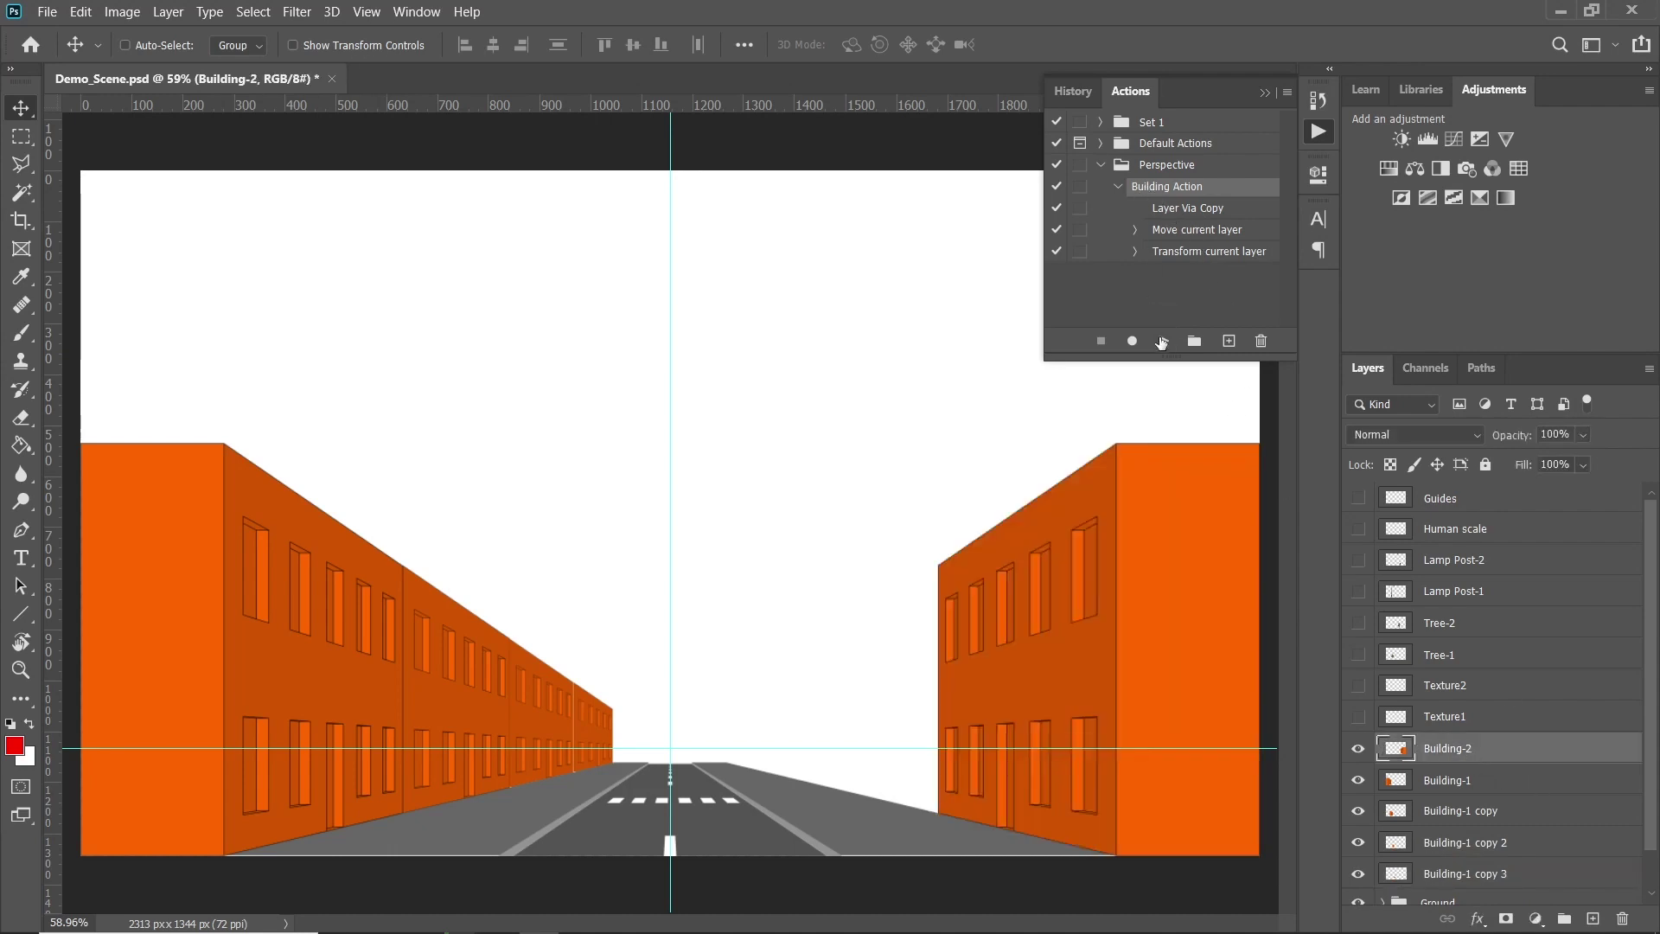
click(1163, 341)
click(1163, 342)
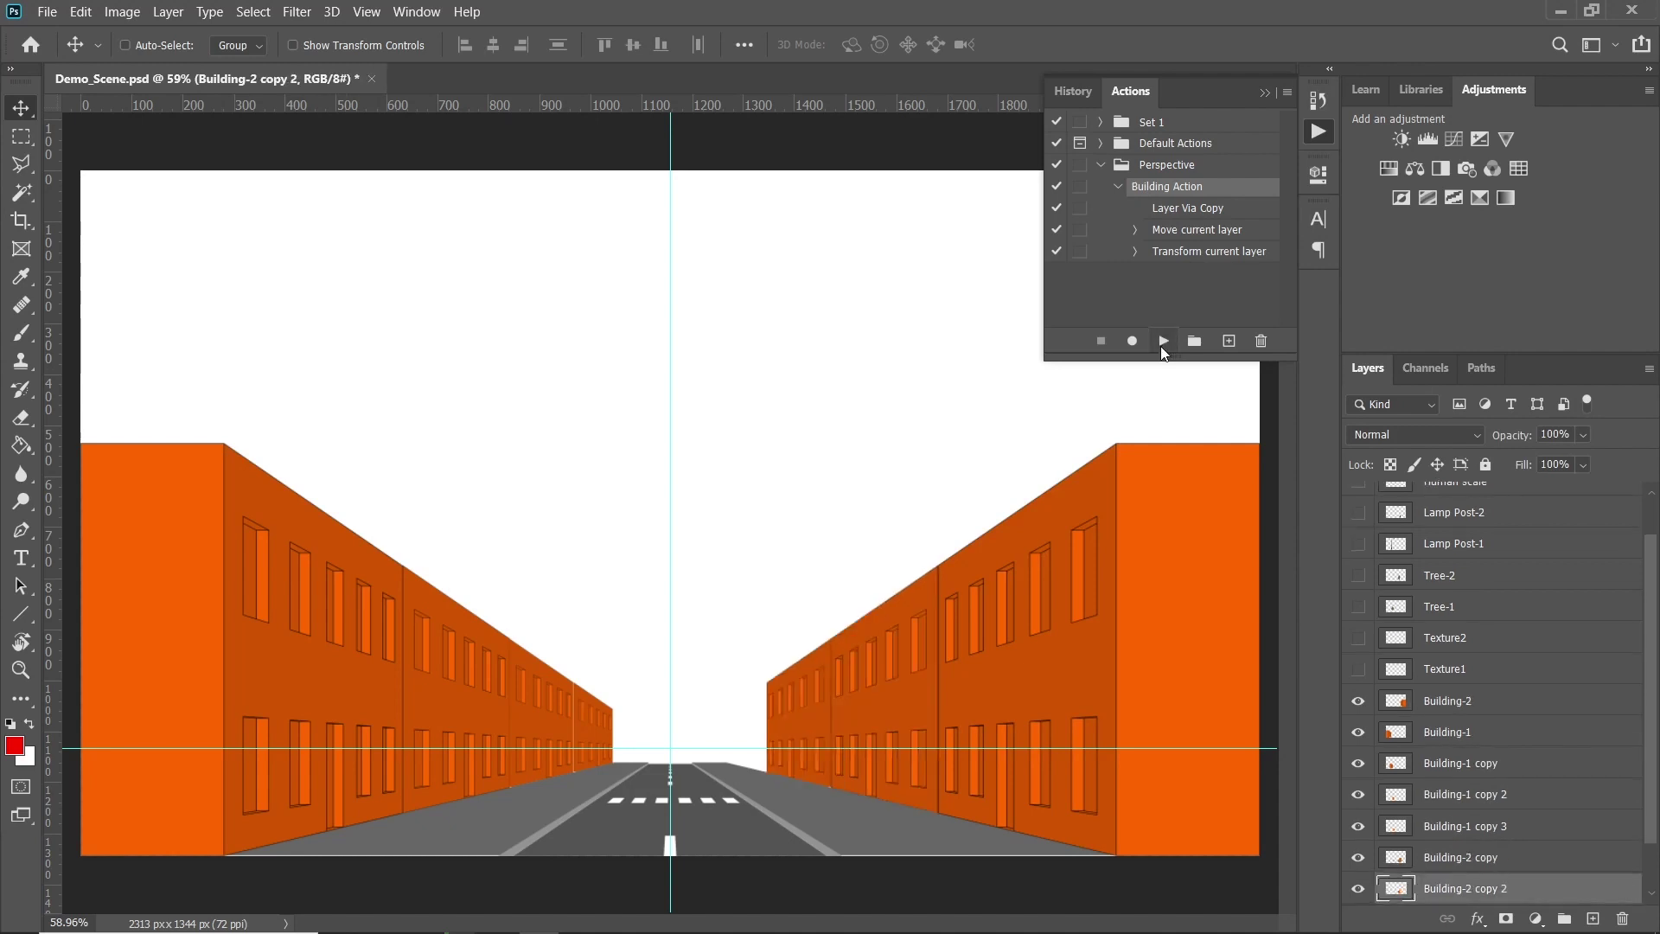
click(1163, 341)
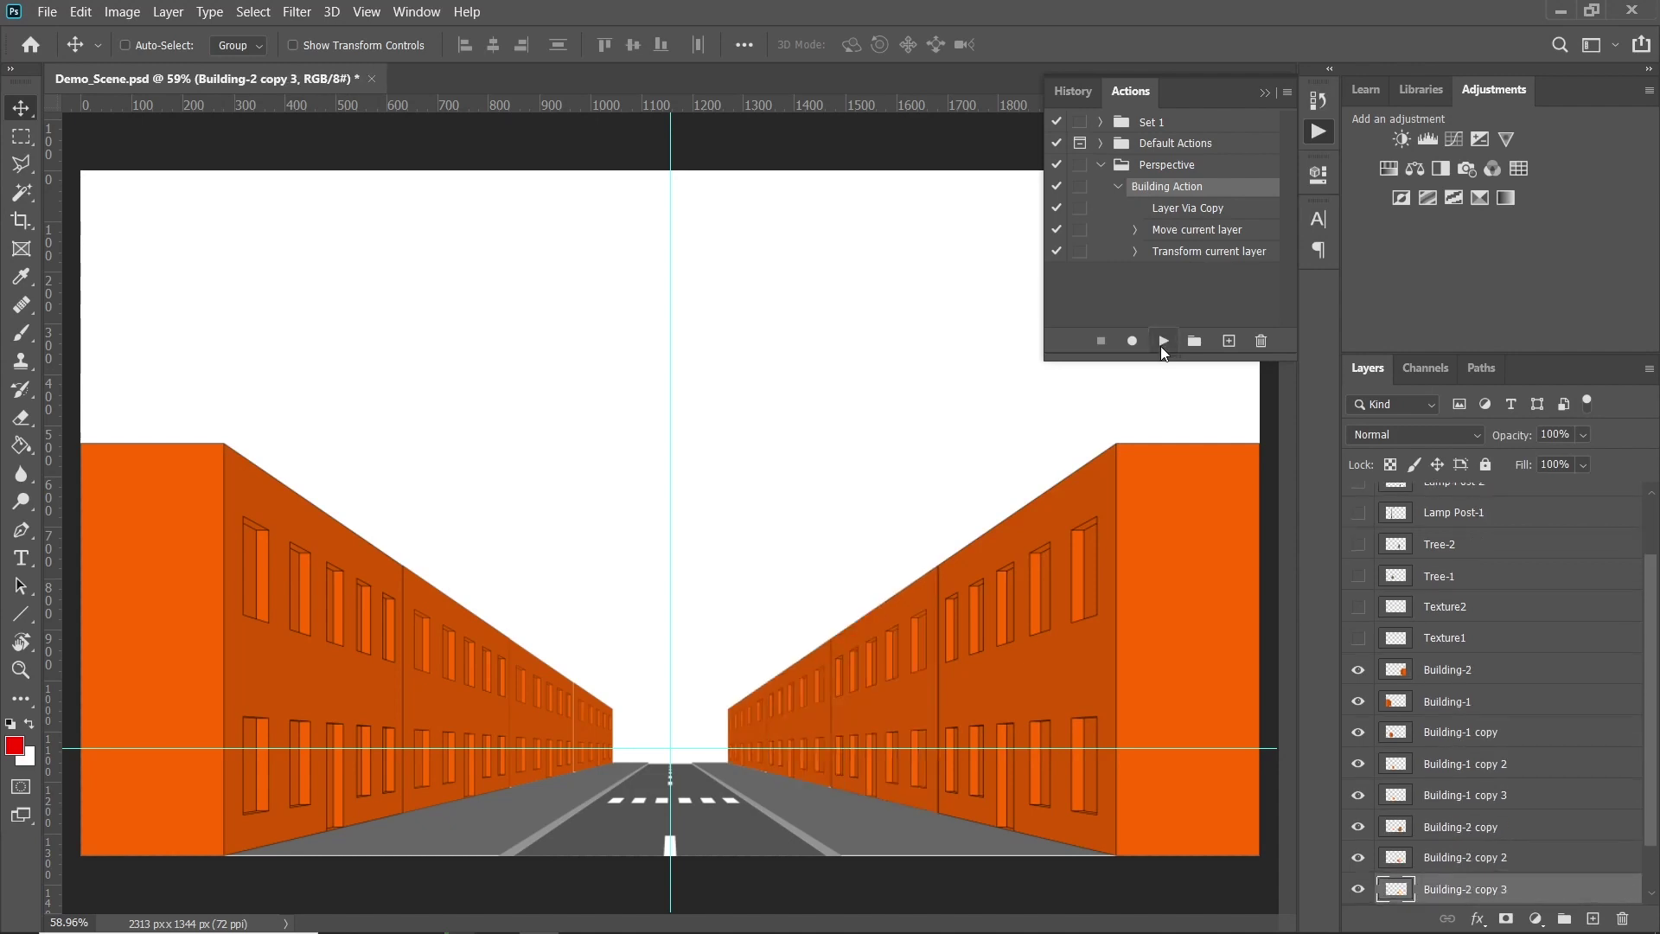
click(1163, 342)
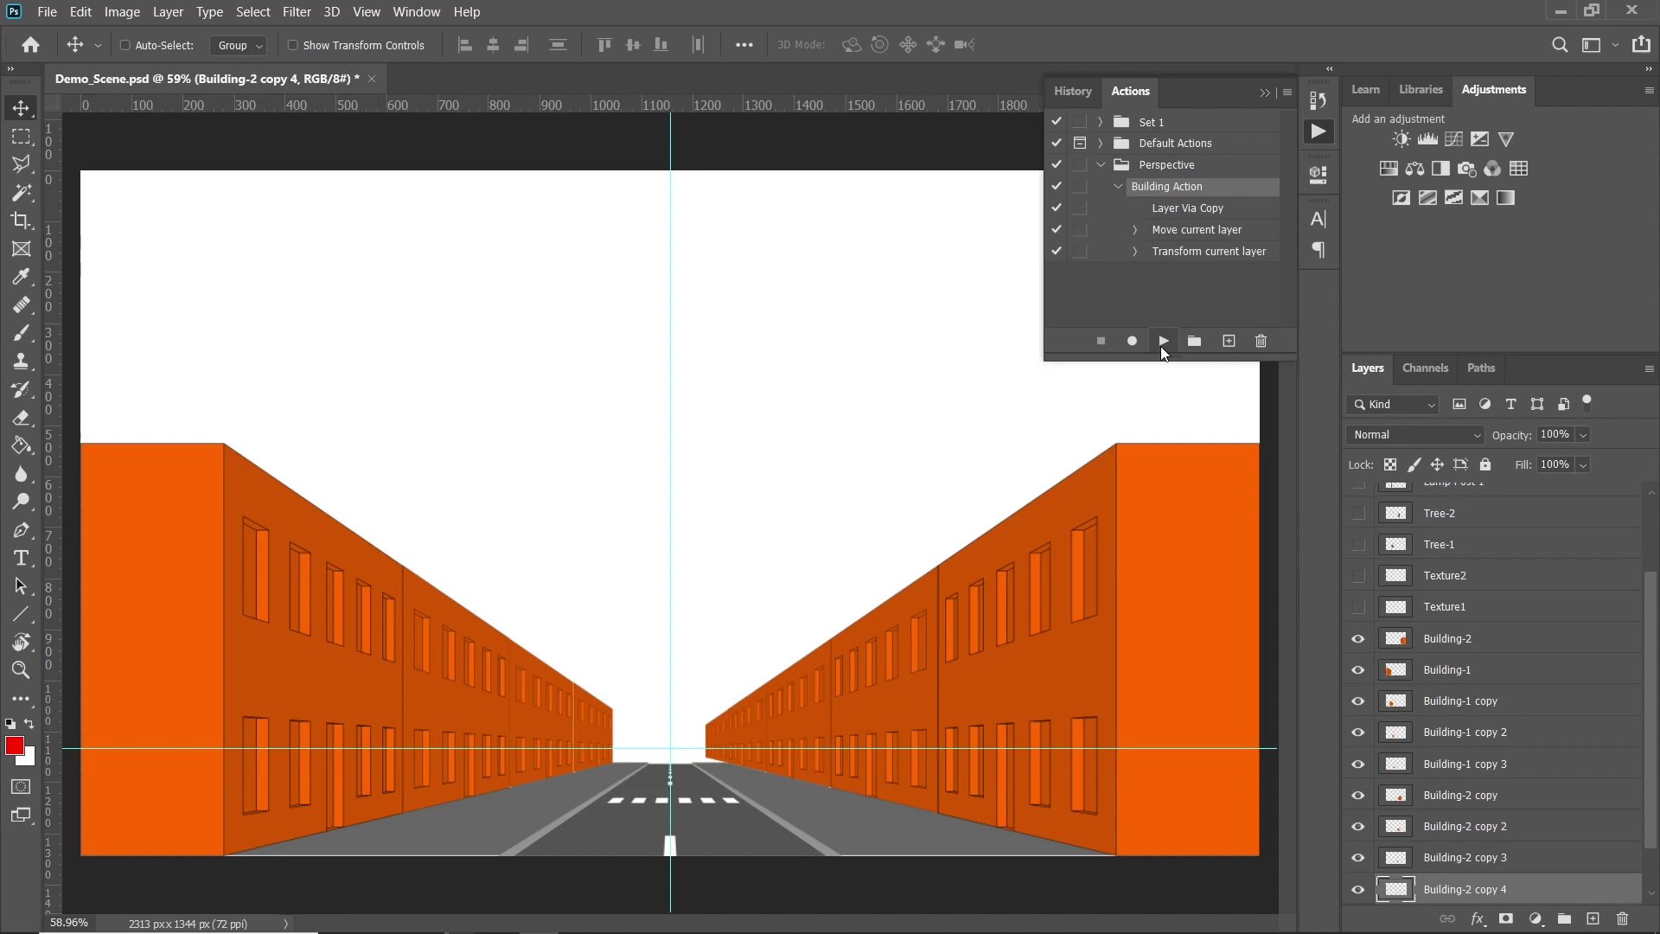
click(1163, 342)
Delete all the Building-1 and Building-2 copy layers, keeping only the two original building layers
scroll(1480, 721, down, 1)
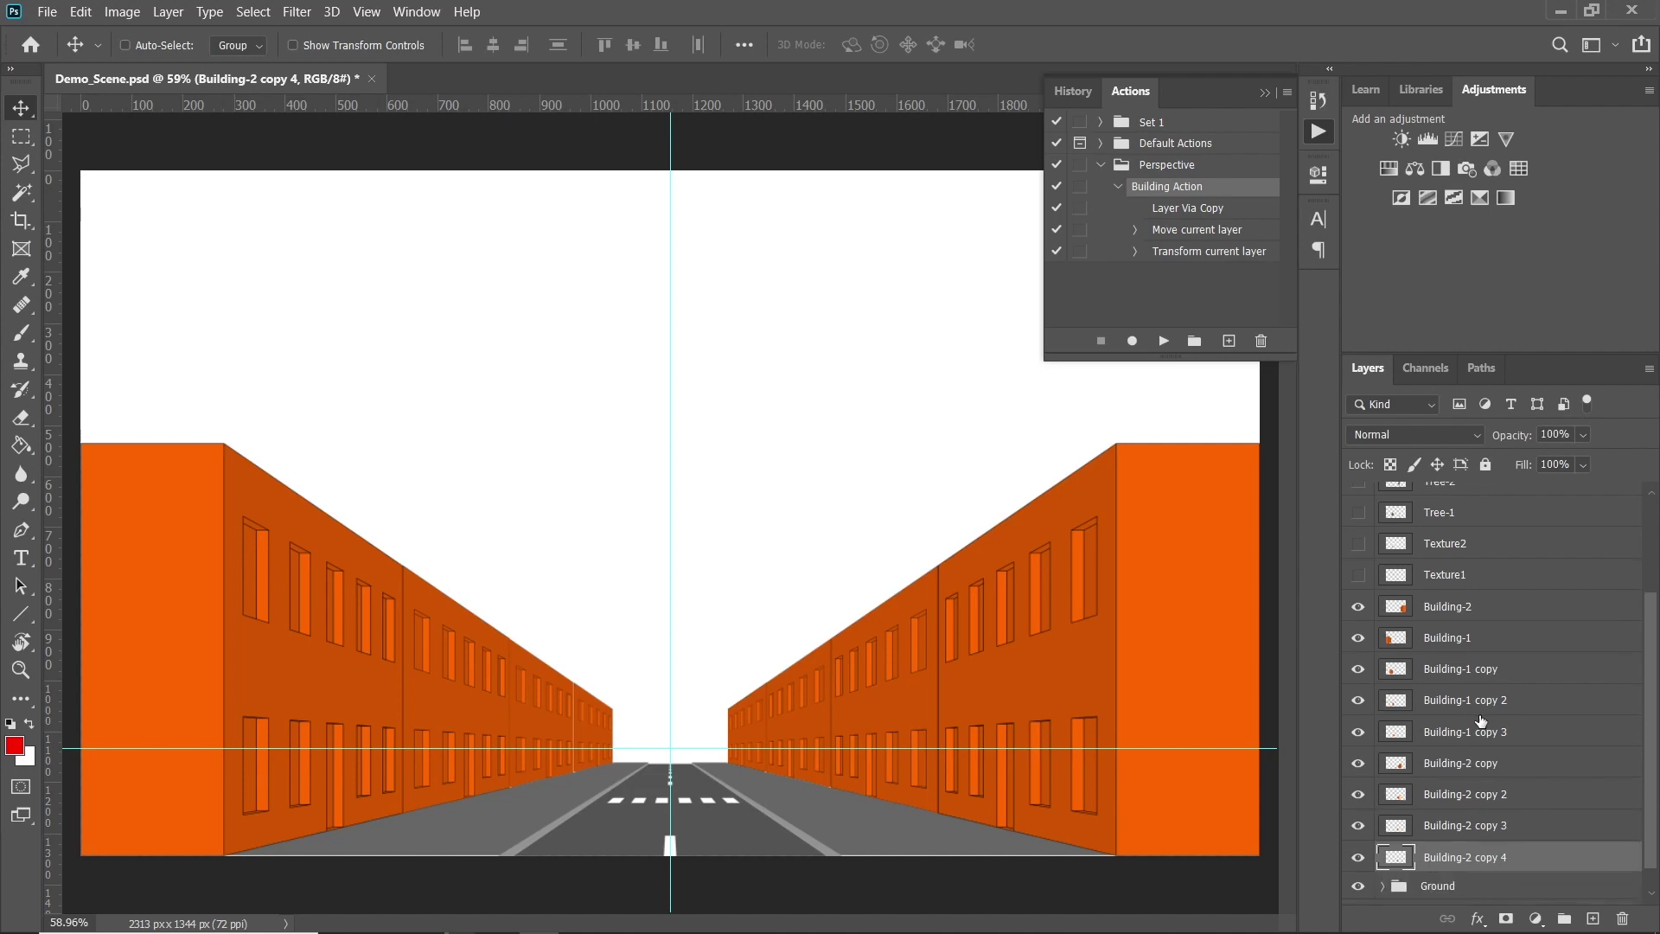
shift+click(1465, 670)
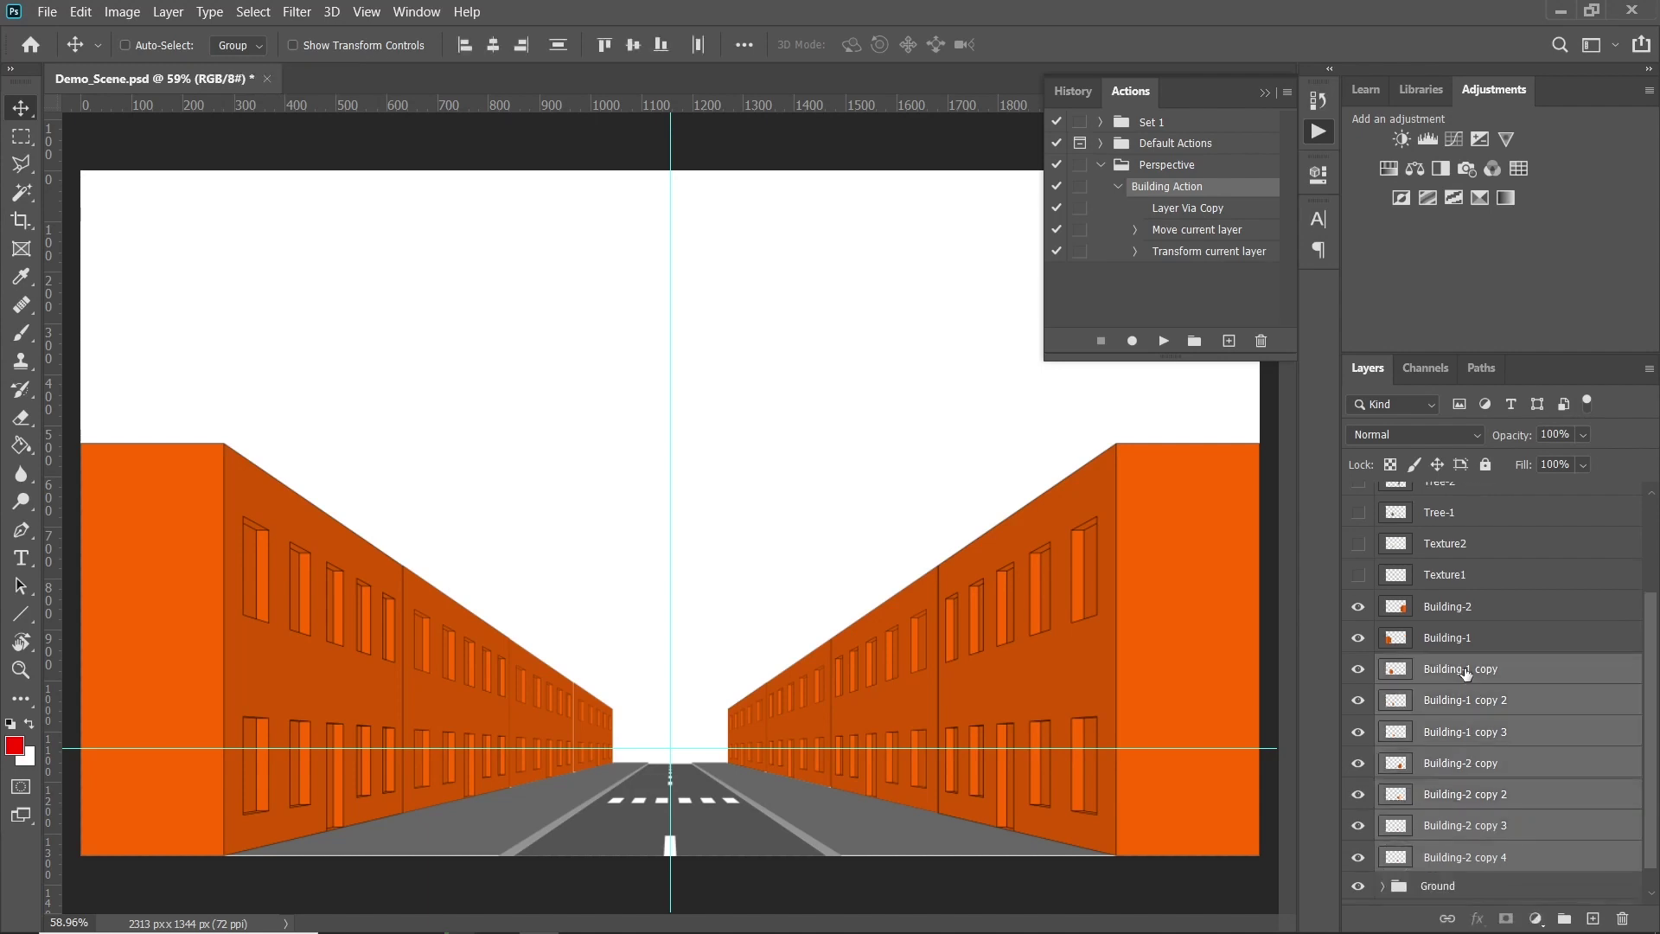
key(Delete)
Group the Building-1 and Building-2 layers and name the group Building
click(1458, 783)
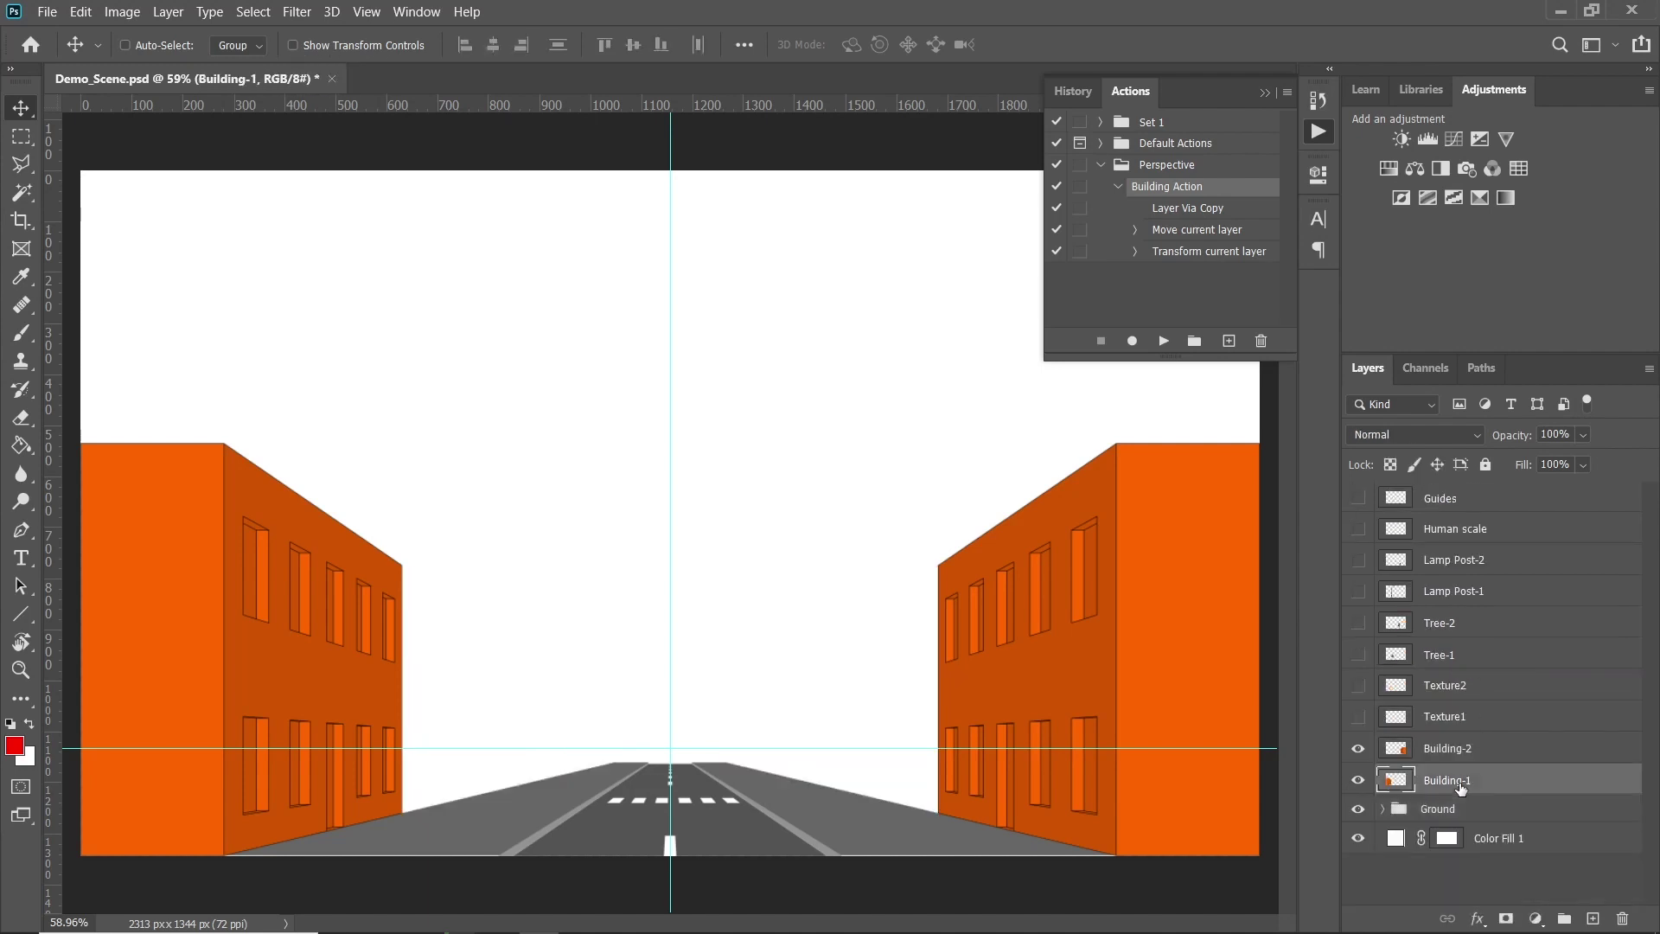
shift+click(1460, 752)
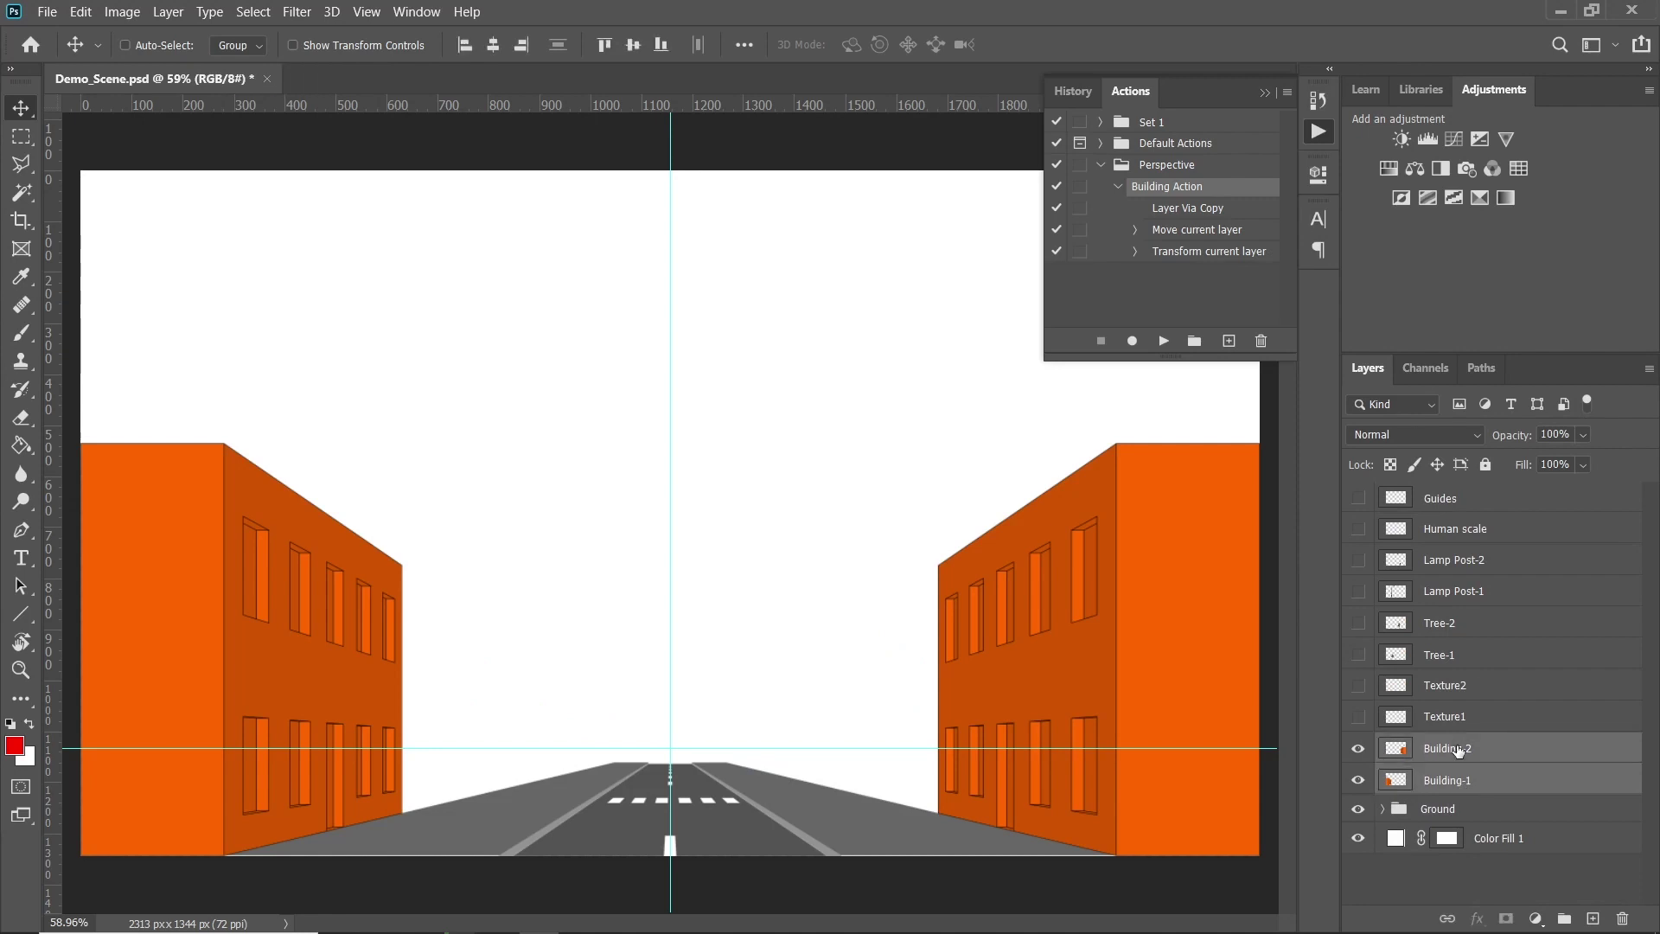
key(ctrl+g)
double_click(1435, 746)
text(Building)
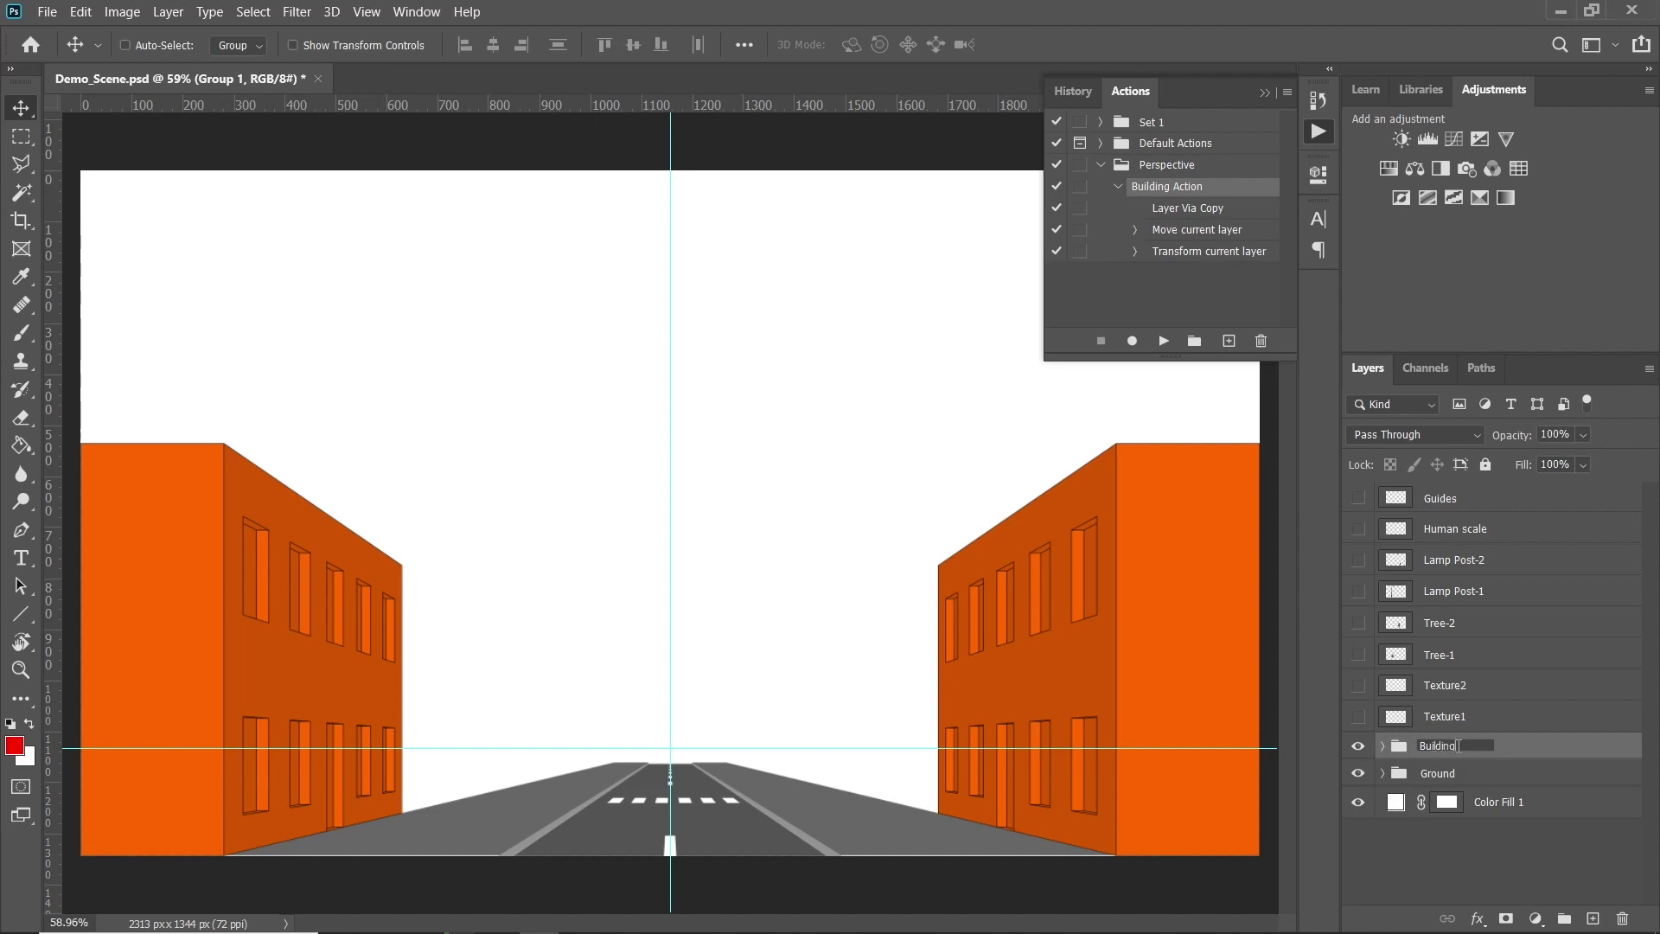
click(1520, 750)
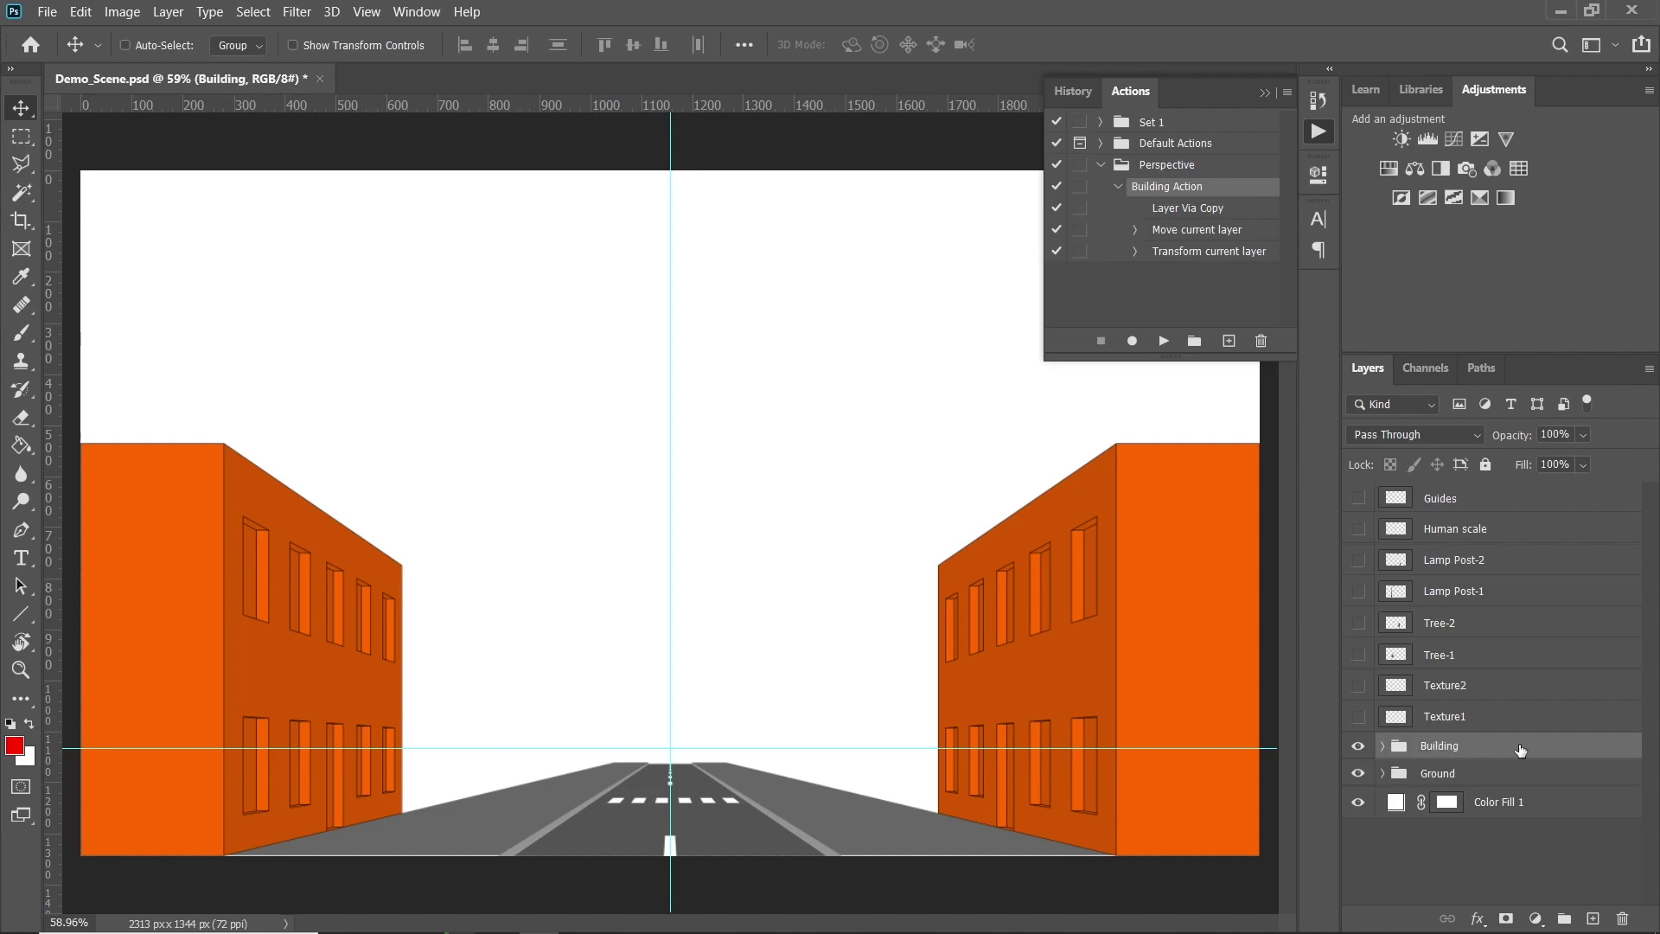
Convert the Building-2 and Building-1 layers inside the Building group into separate smart objects
click(1442, 768)
click(1384, 747)
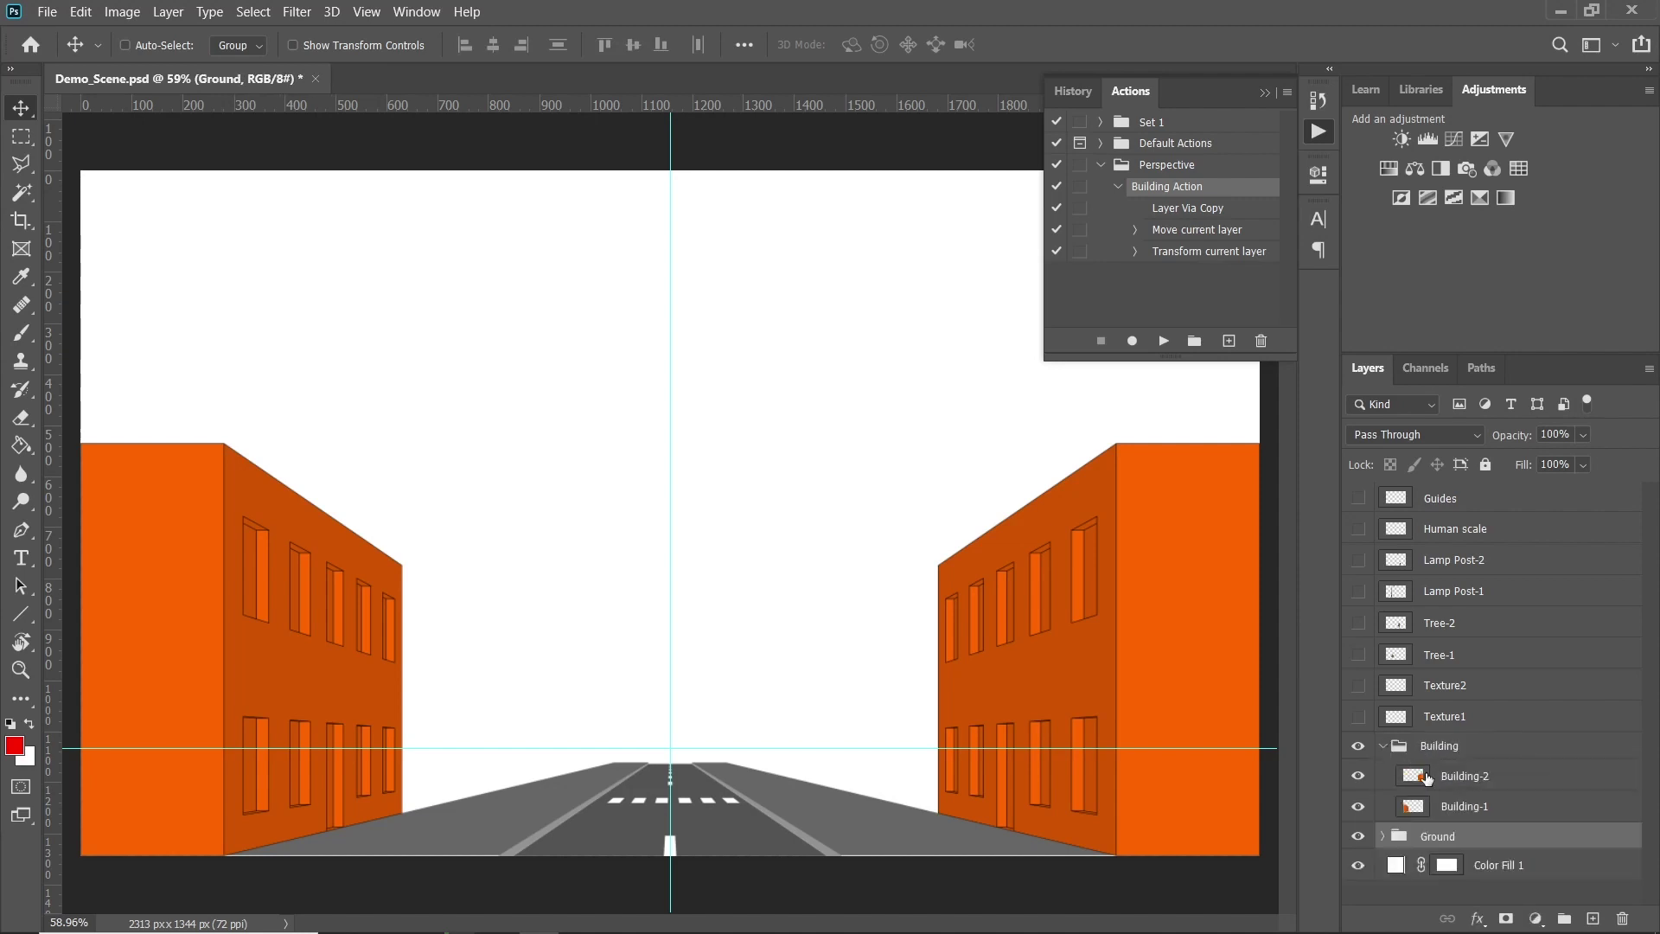
click(1456, 783)
right_click(1455, 783)
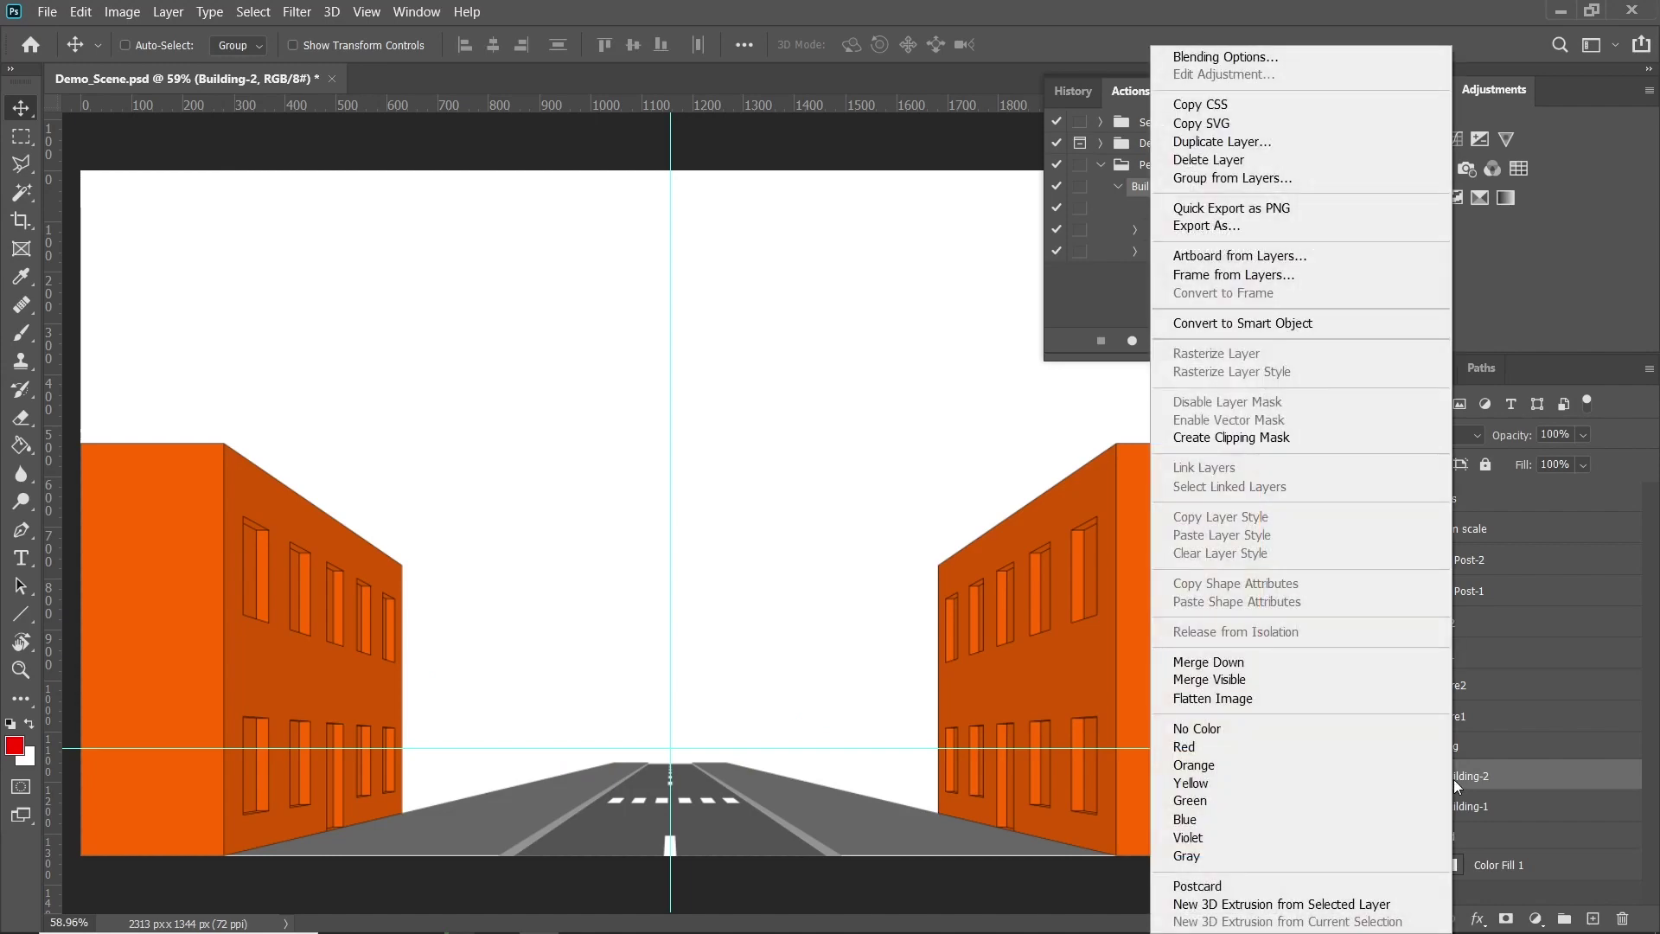
click(1297, 323)
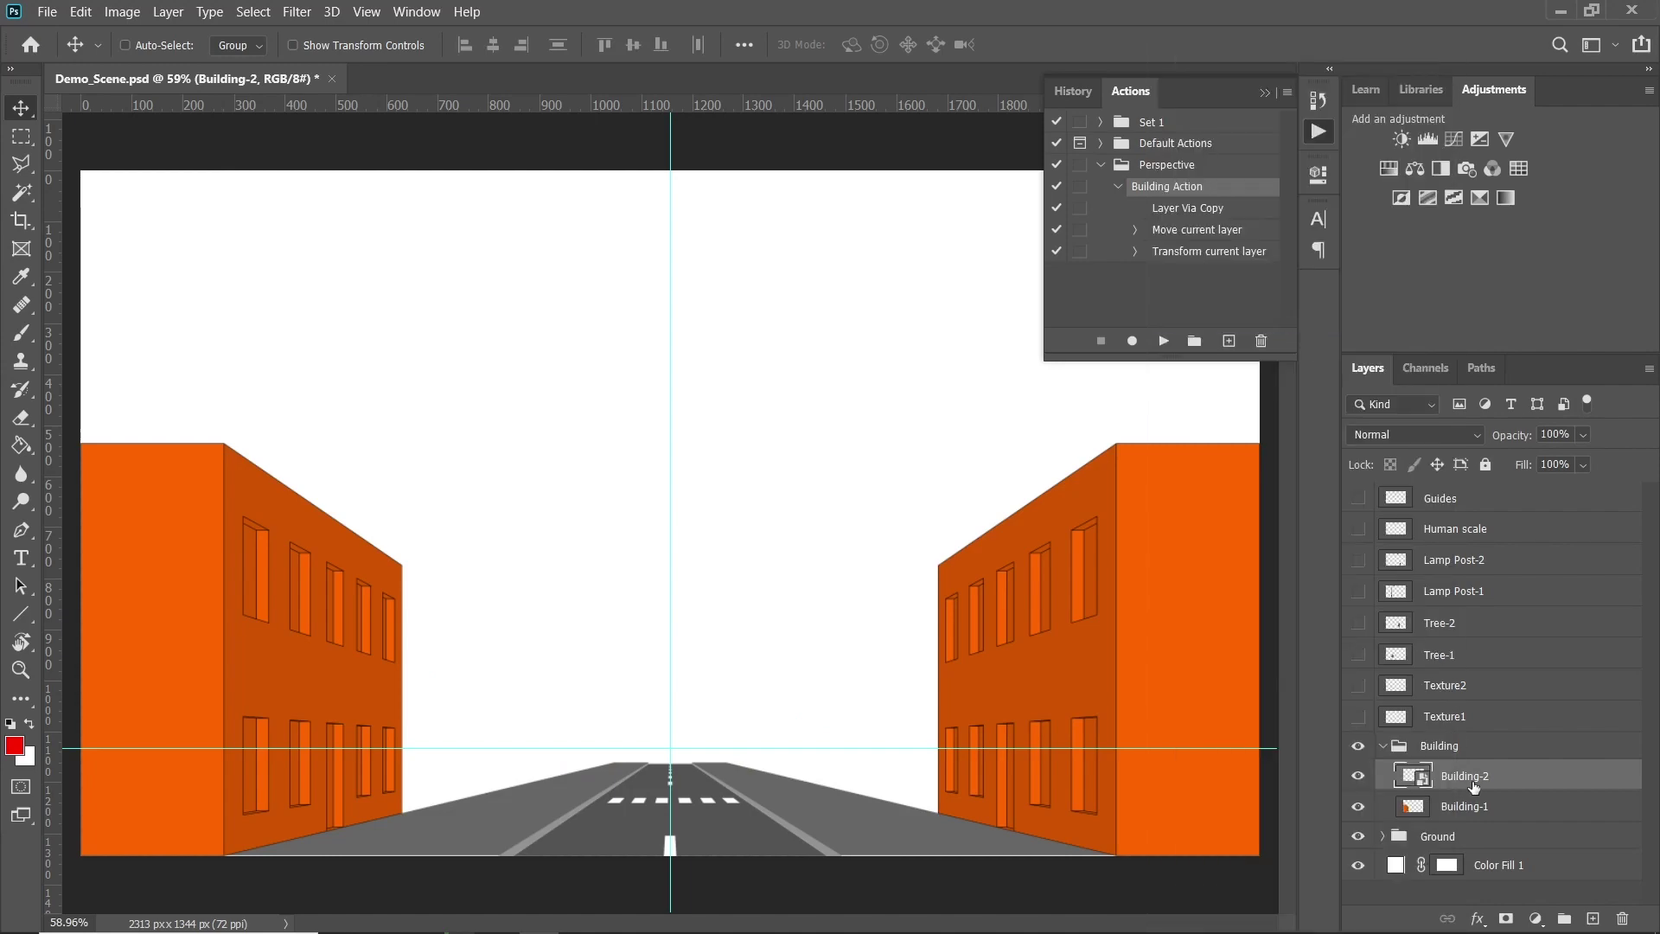
click(1458, 807)
right_click(1459, 807)
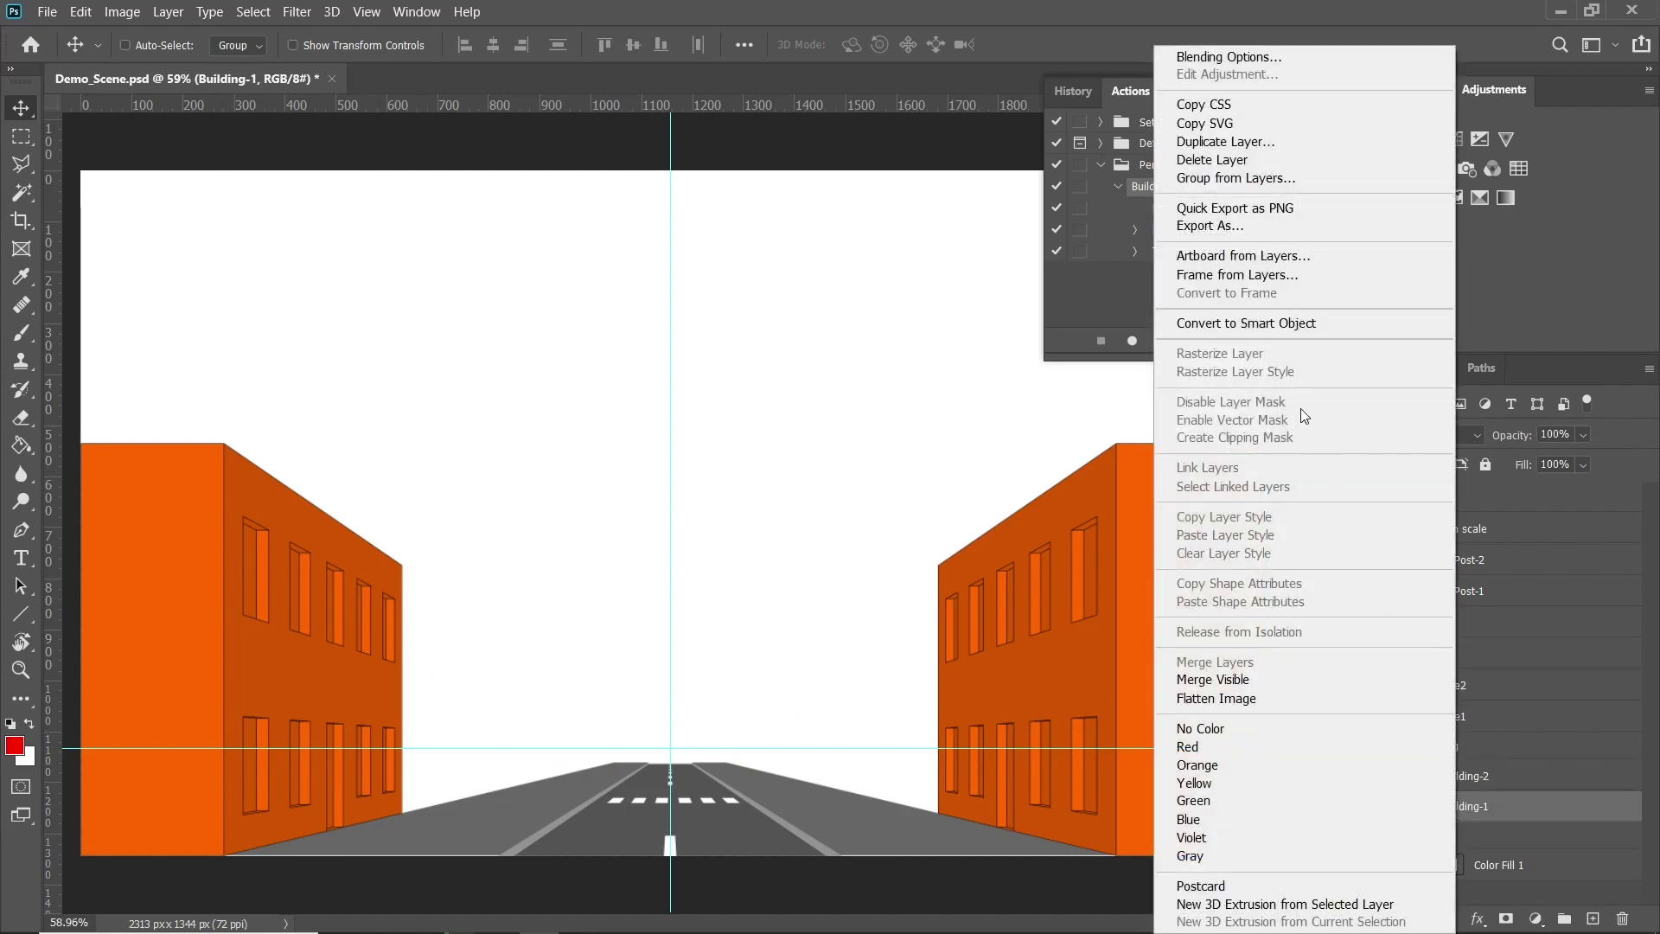
click(1276, 326)
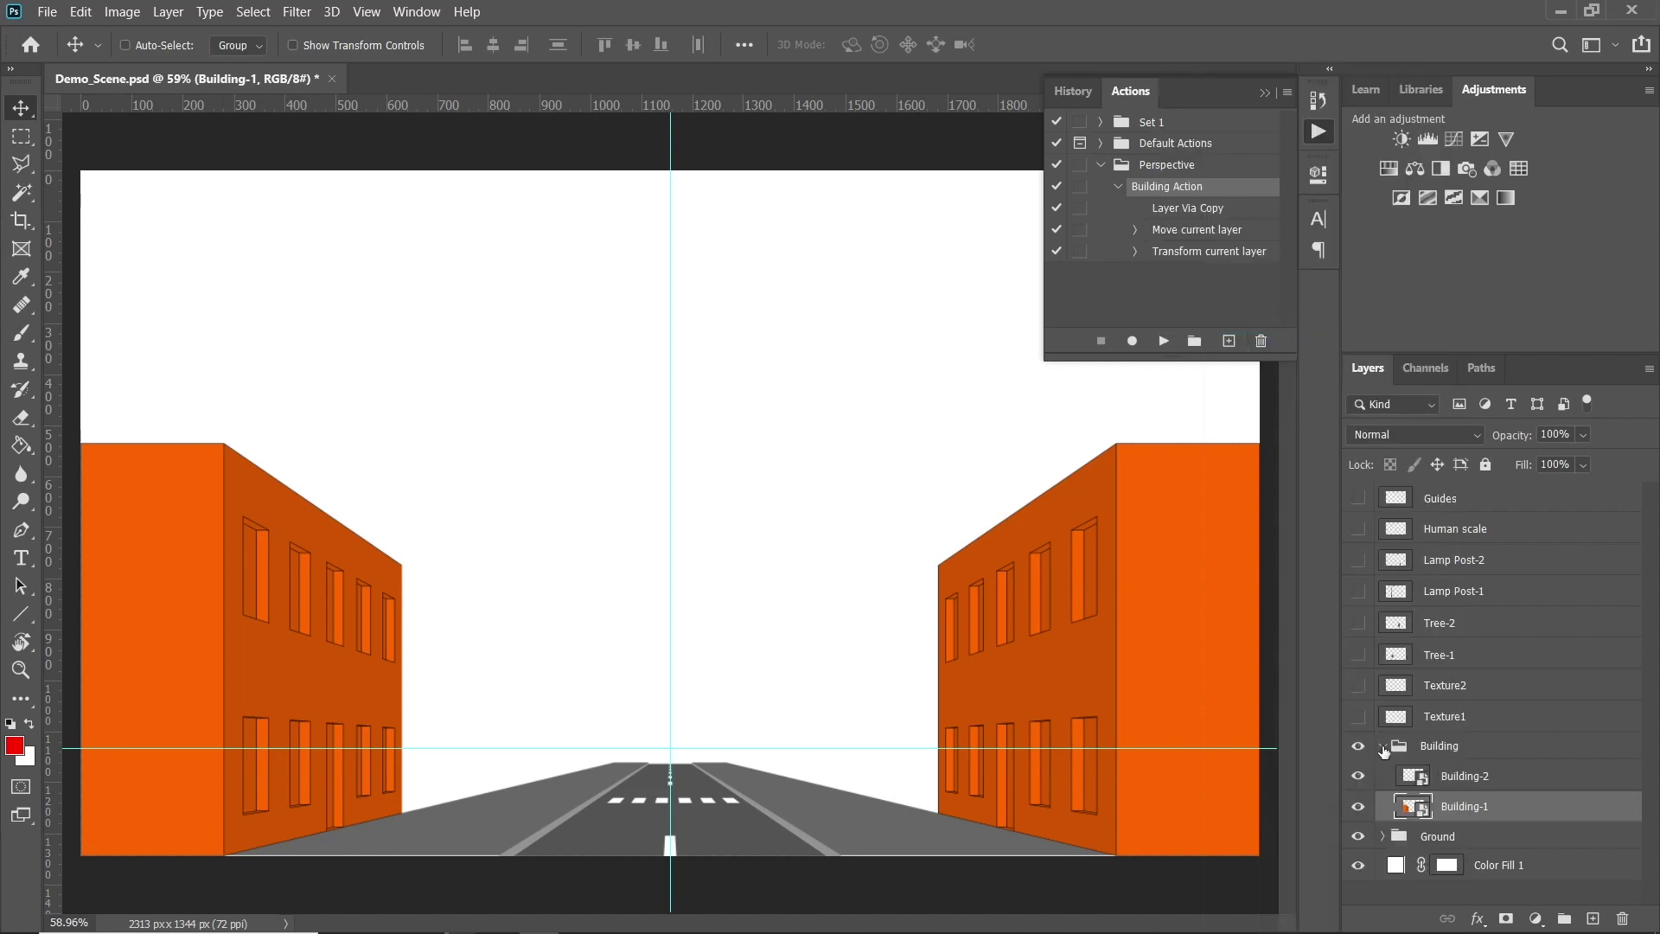
Play the Building Action three times on the collapsed Building group to extend both rows of buildings together
click(1382, 747)
click(1429, 749)
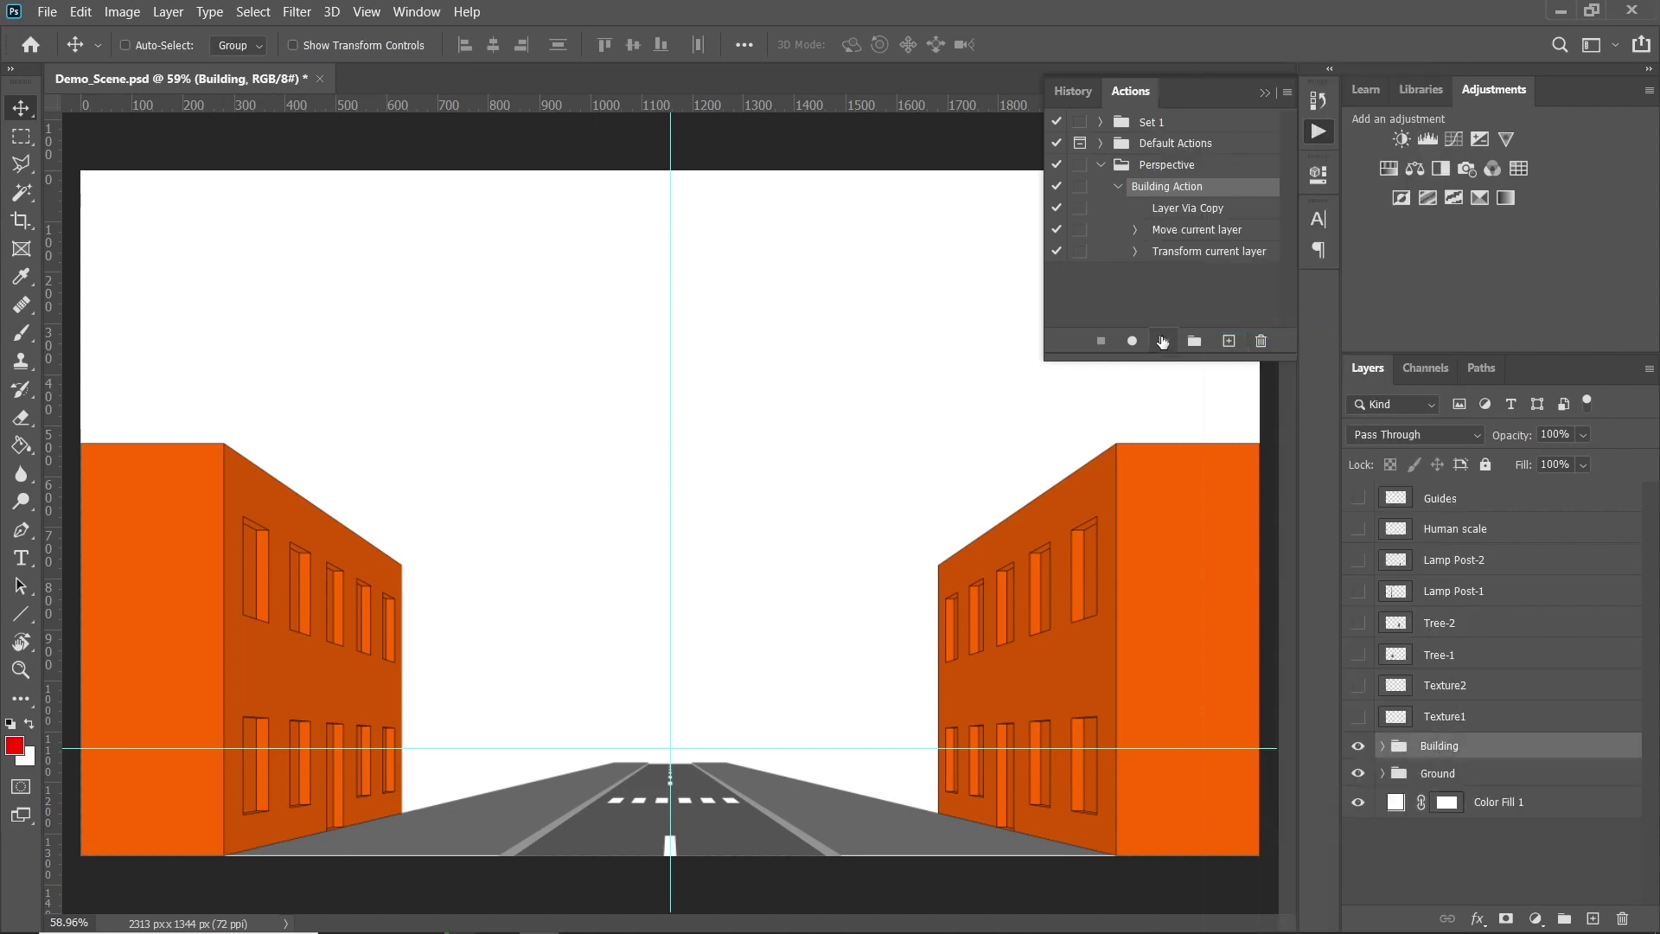
click(1164, 341)
click(1164, 343)
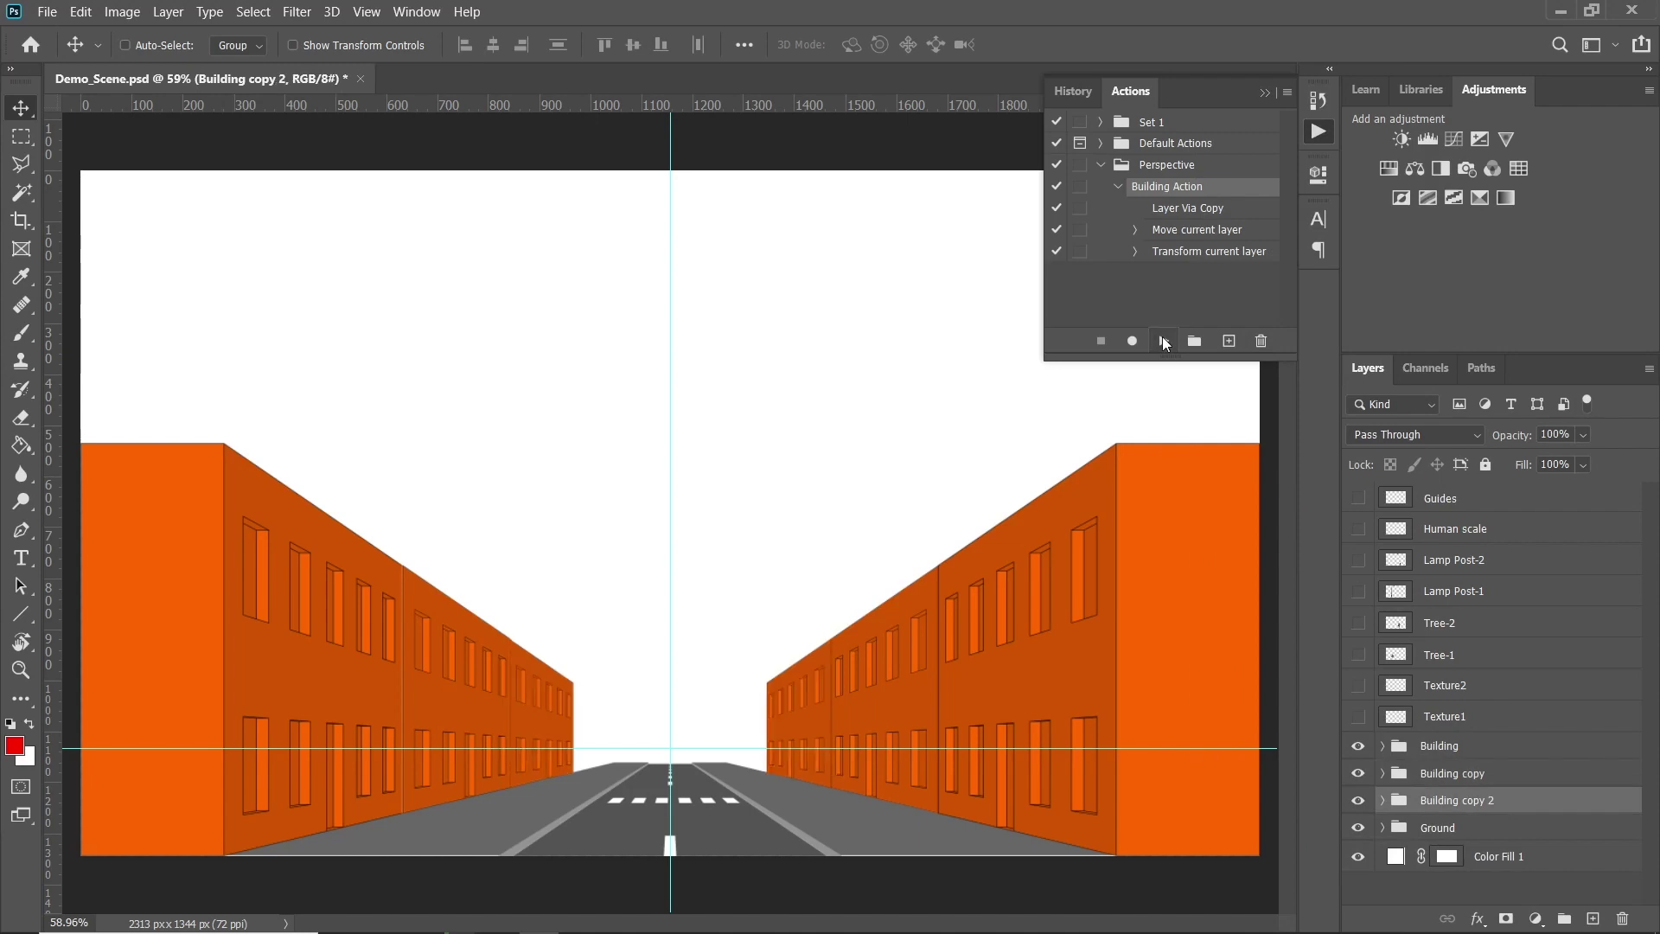
click(1164, 341)
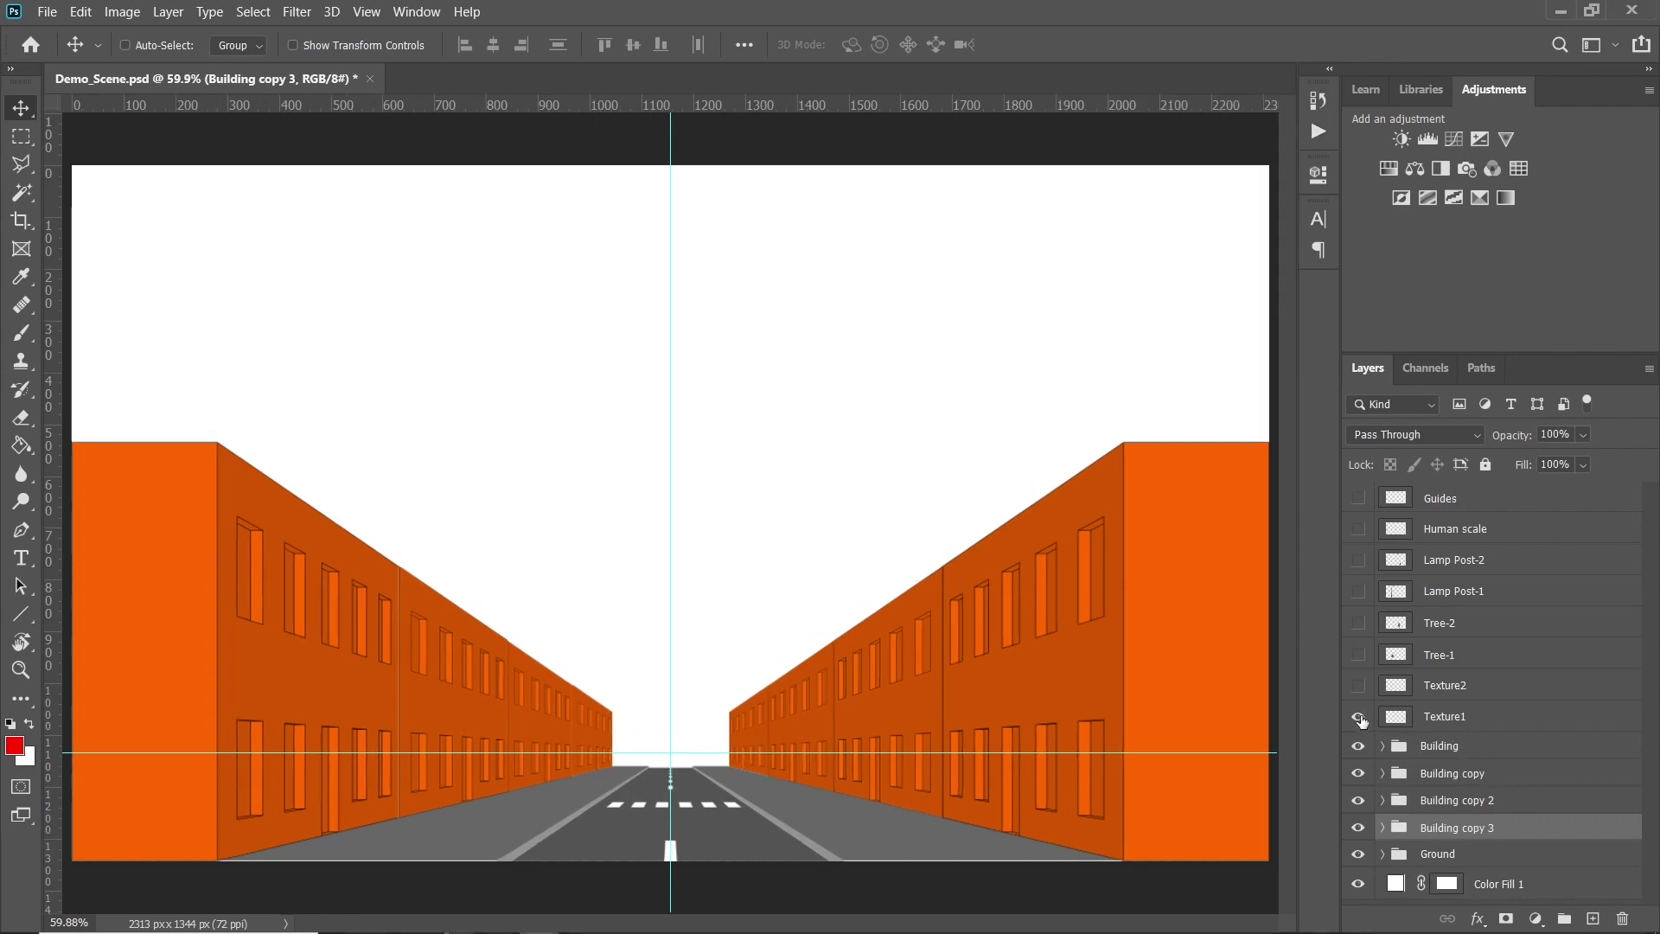
Show the Texture1 and Texture2 layers and group them under the name Pavement
click(1358, 717)
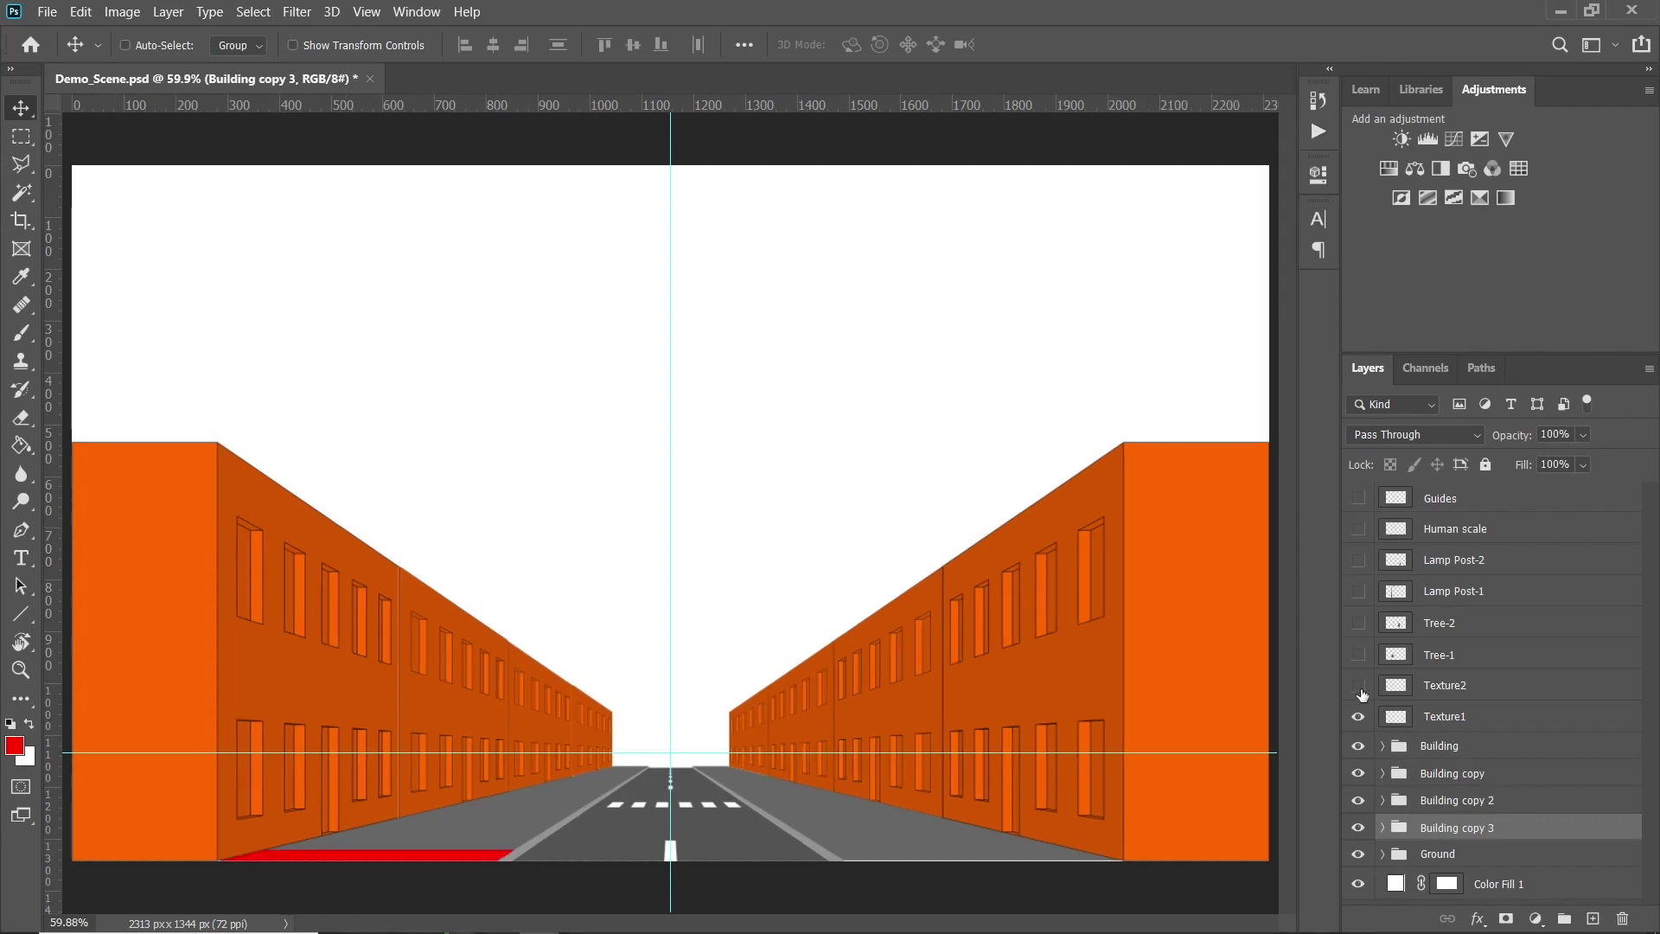
click(1358, 686)
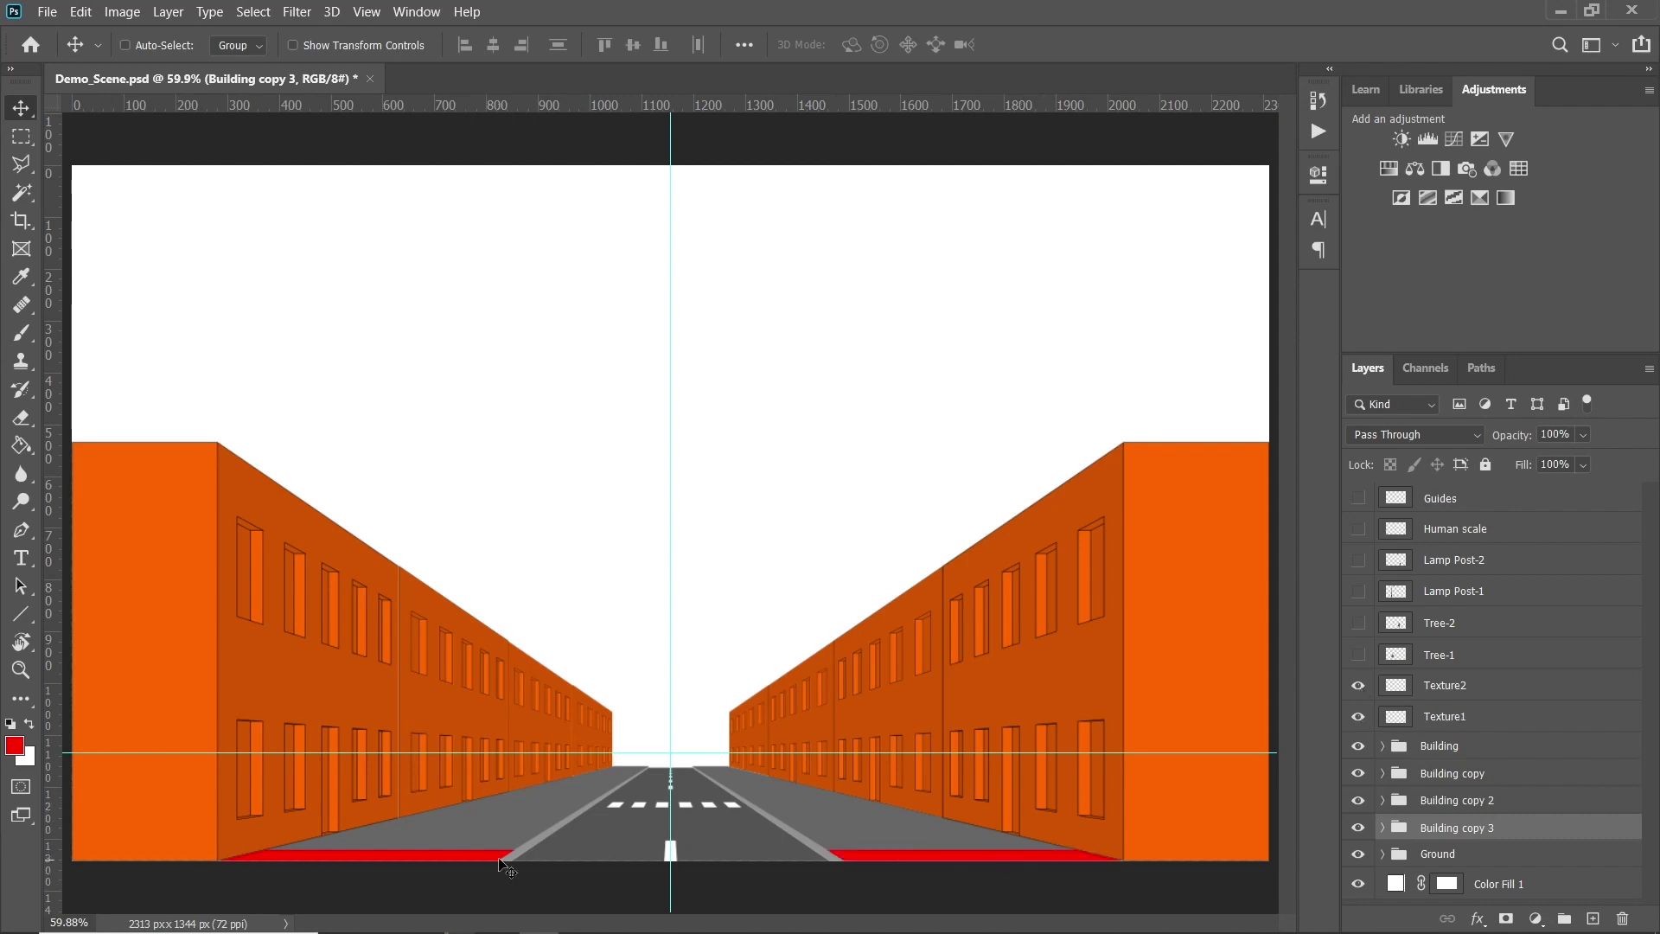
click(1436, 717)
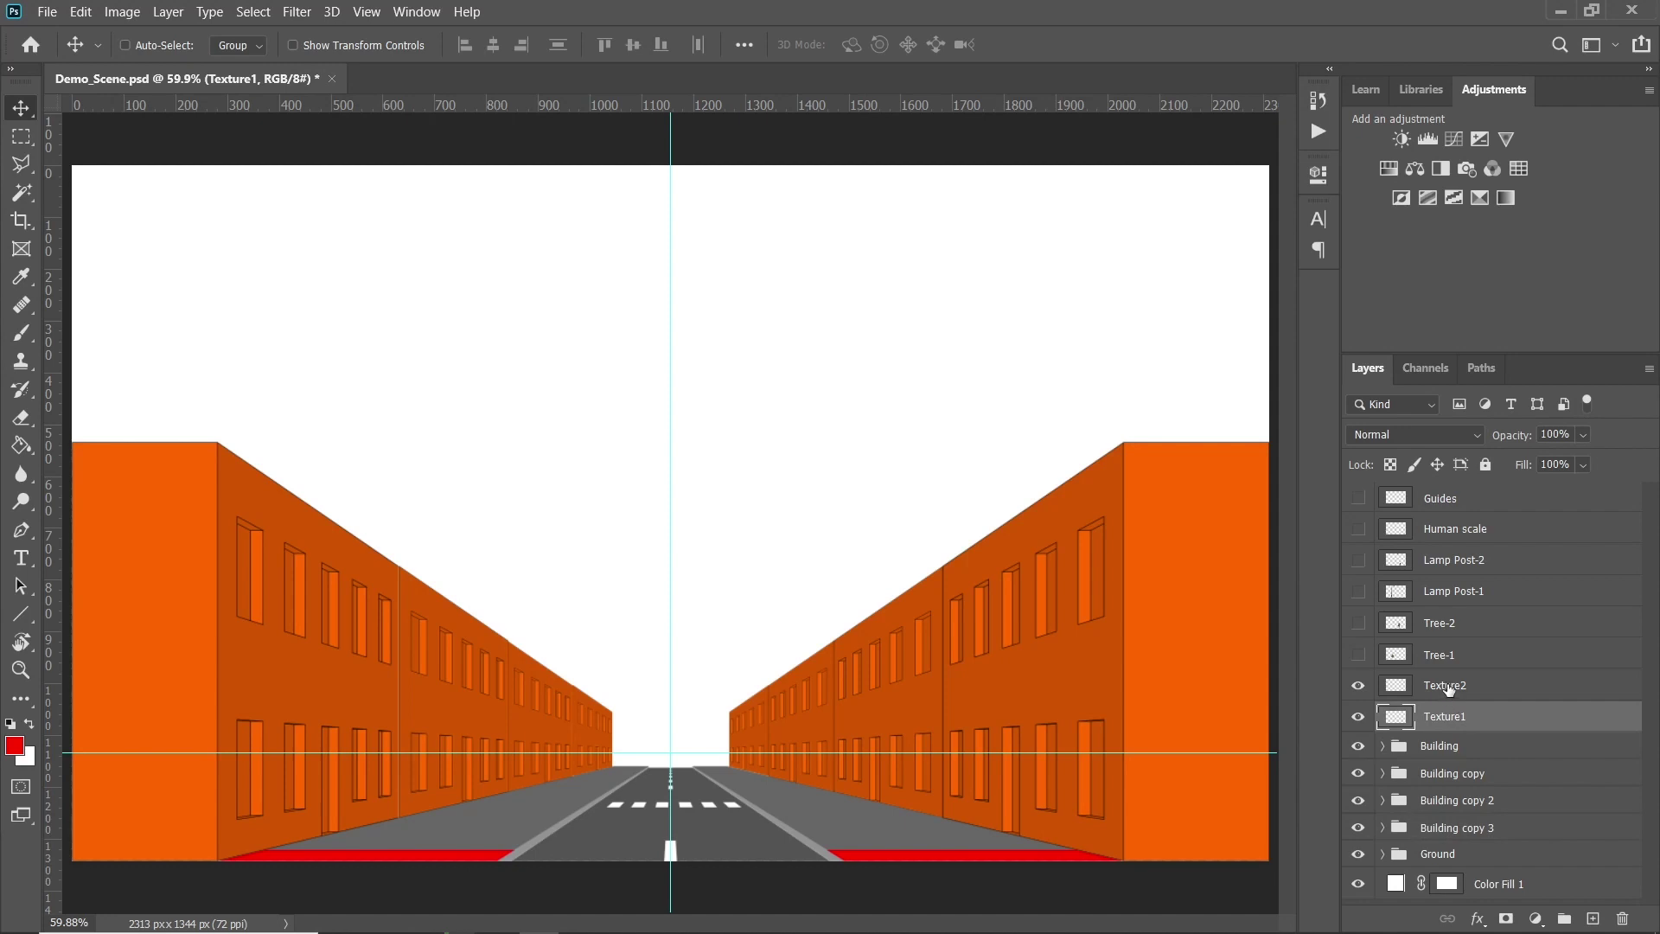
shift+click(1449, 687)
key(ctrl)
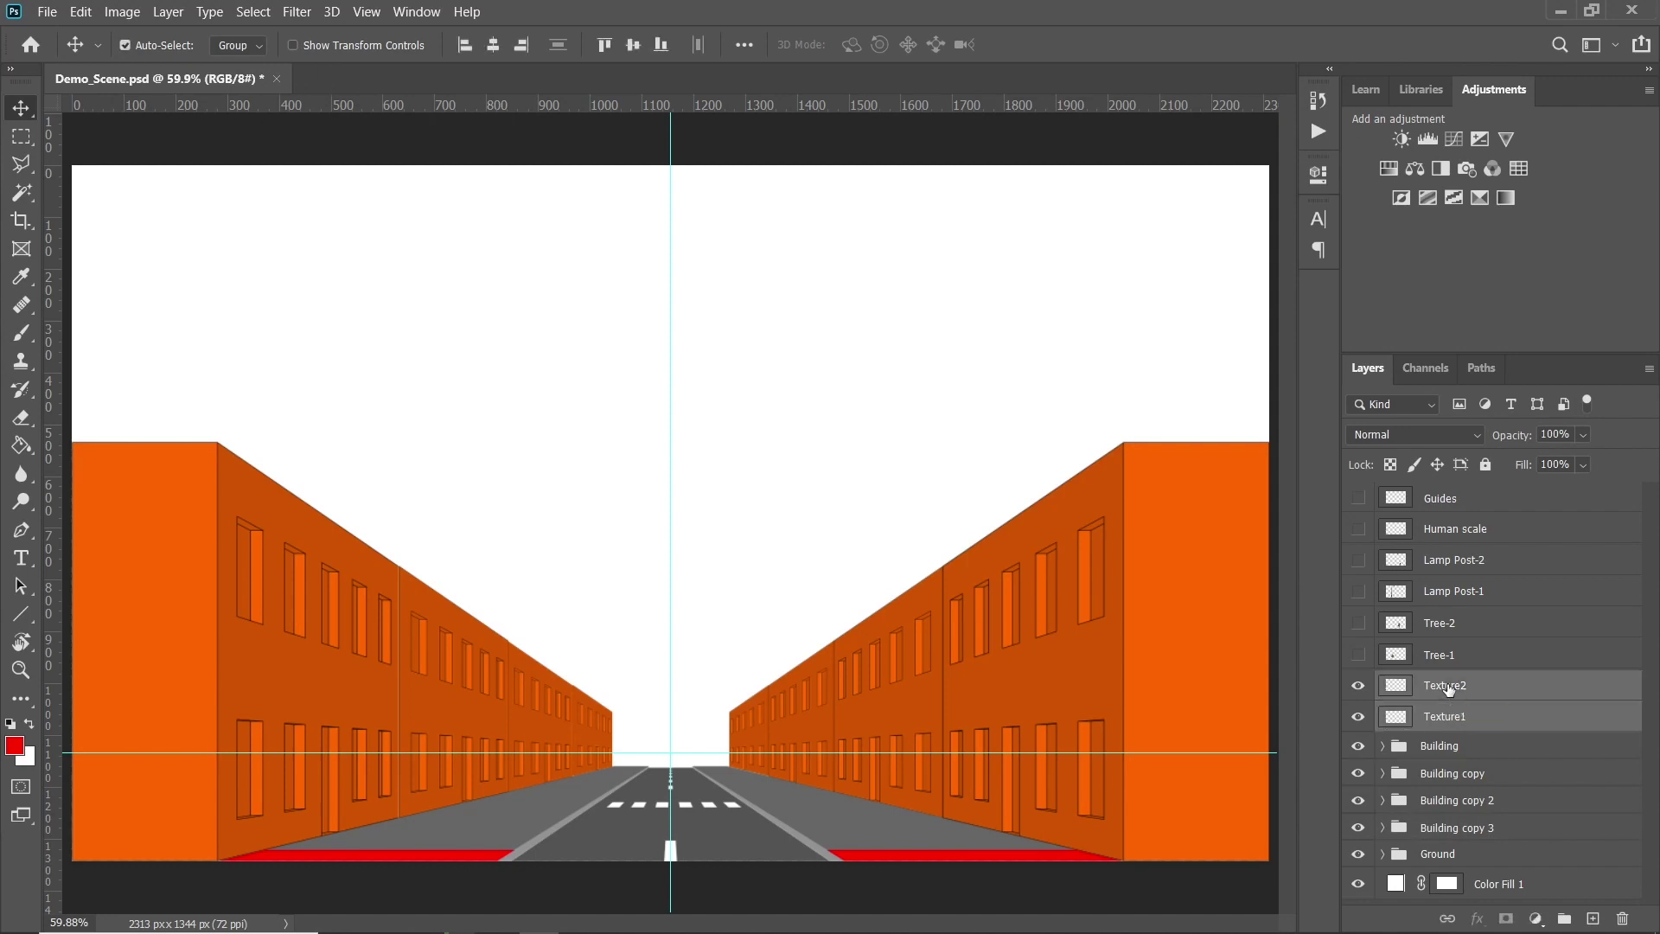
key(ctrl+g)
double_click(1449, 684)
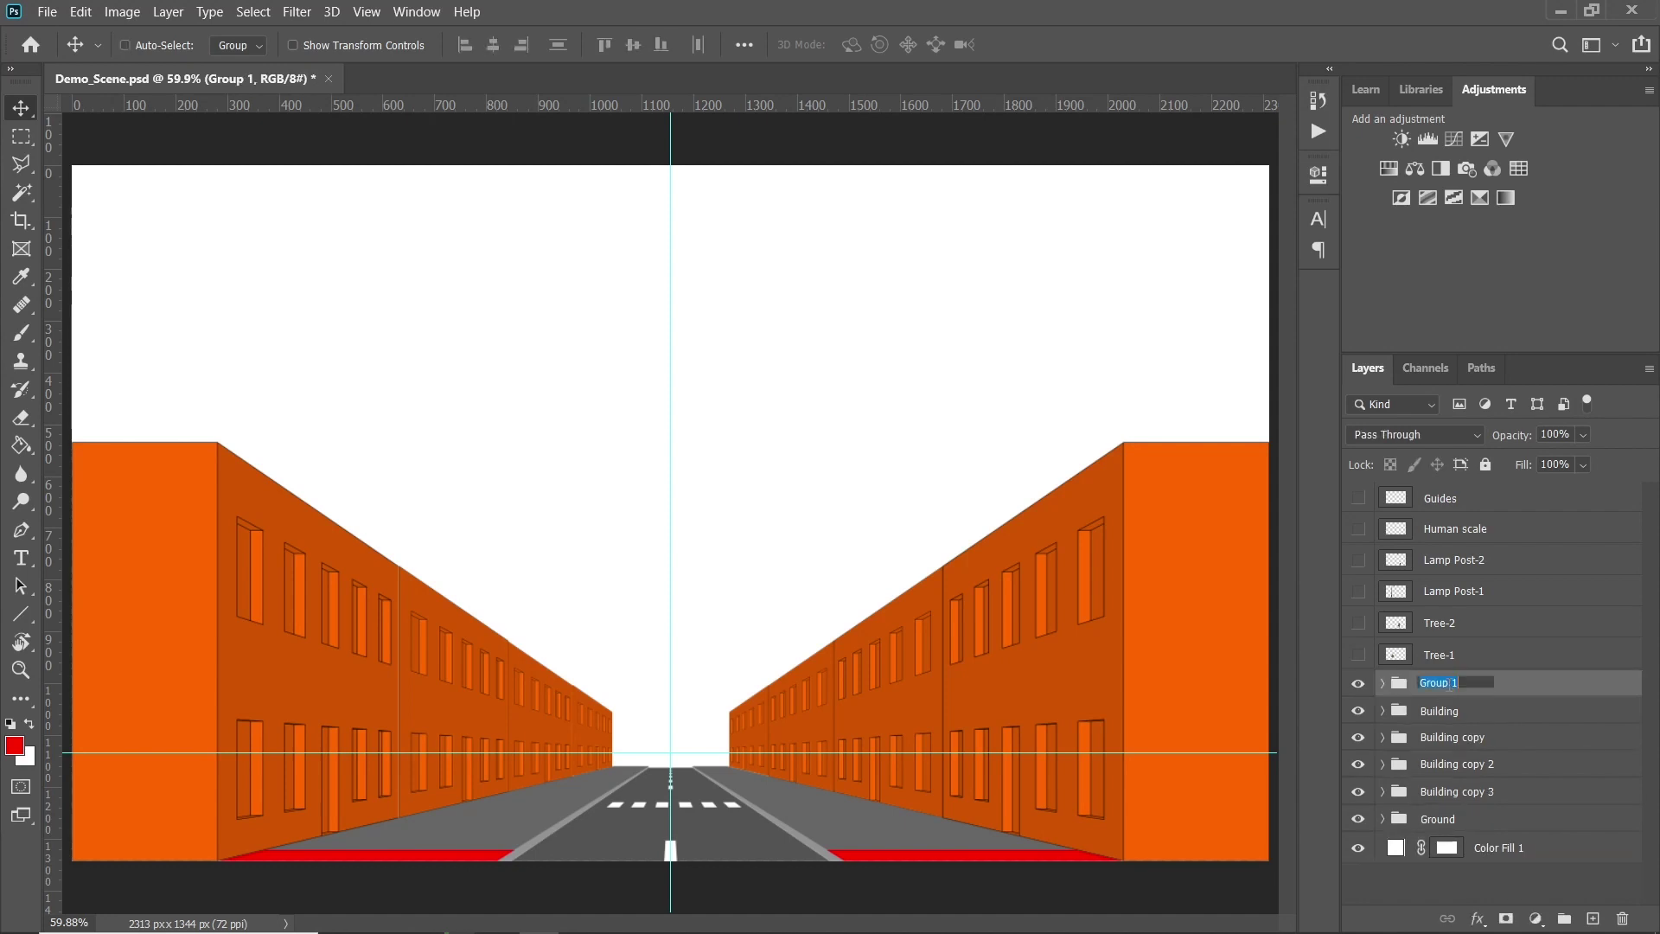
text(Pavement)
key(Return)
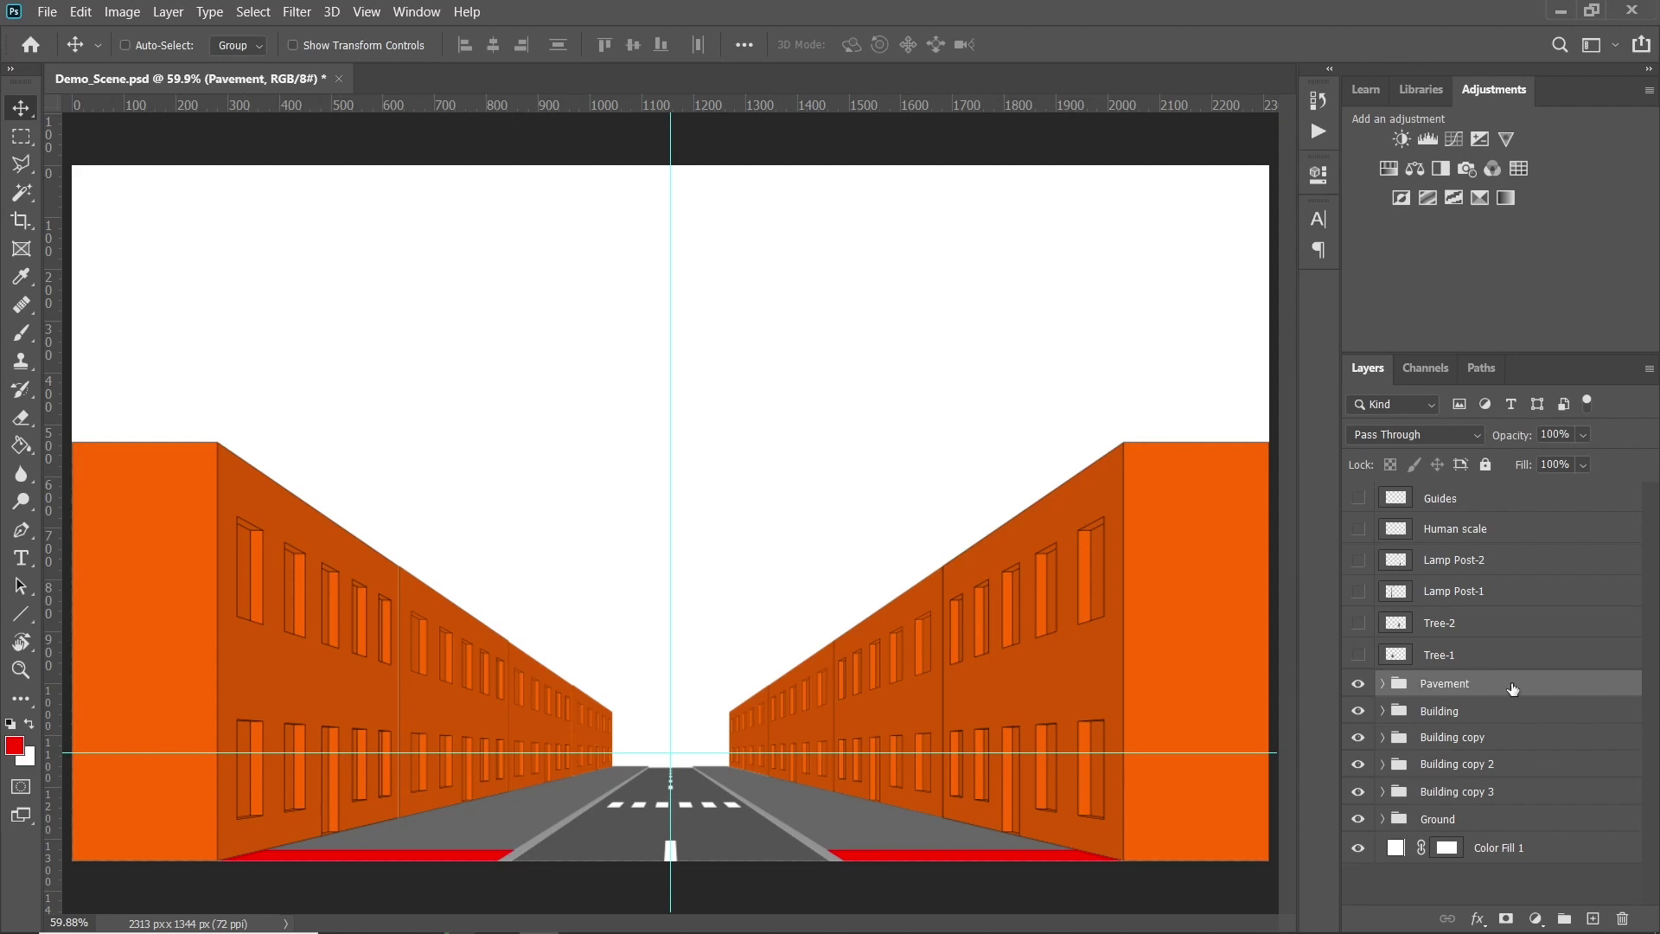
Create a new action named Pavement Action in the Perspective set and start recording it
click(1317, 133)
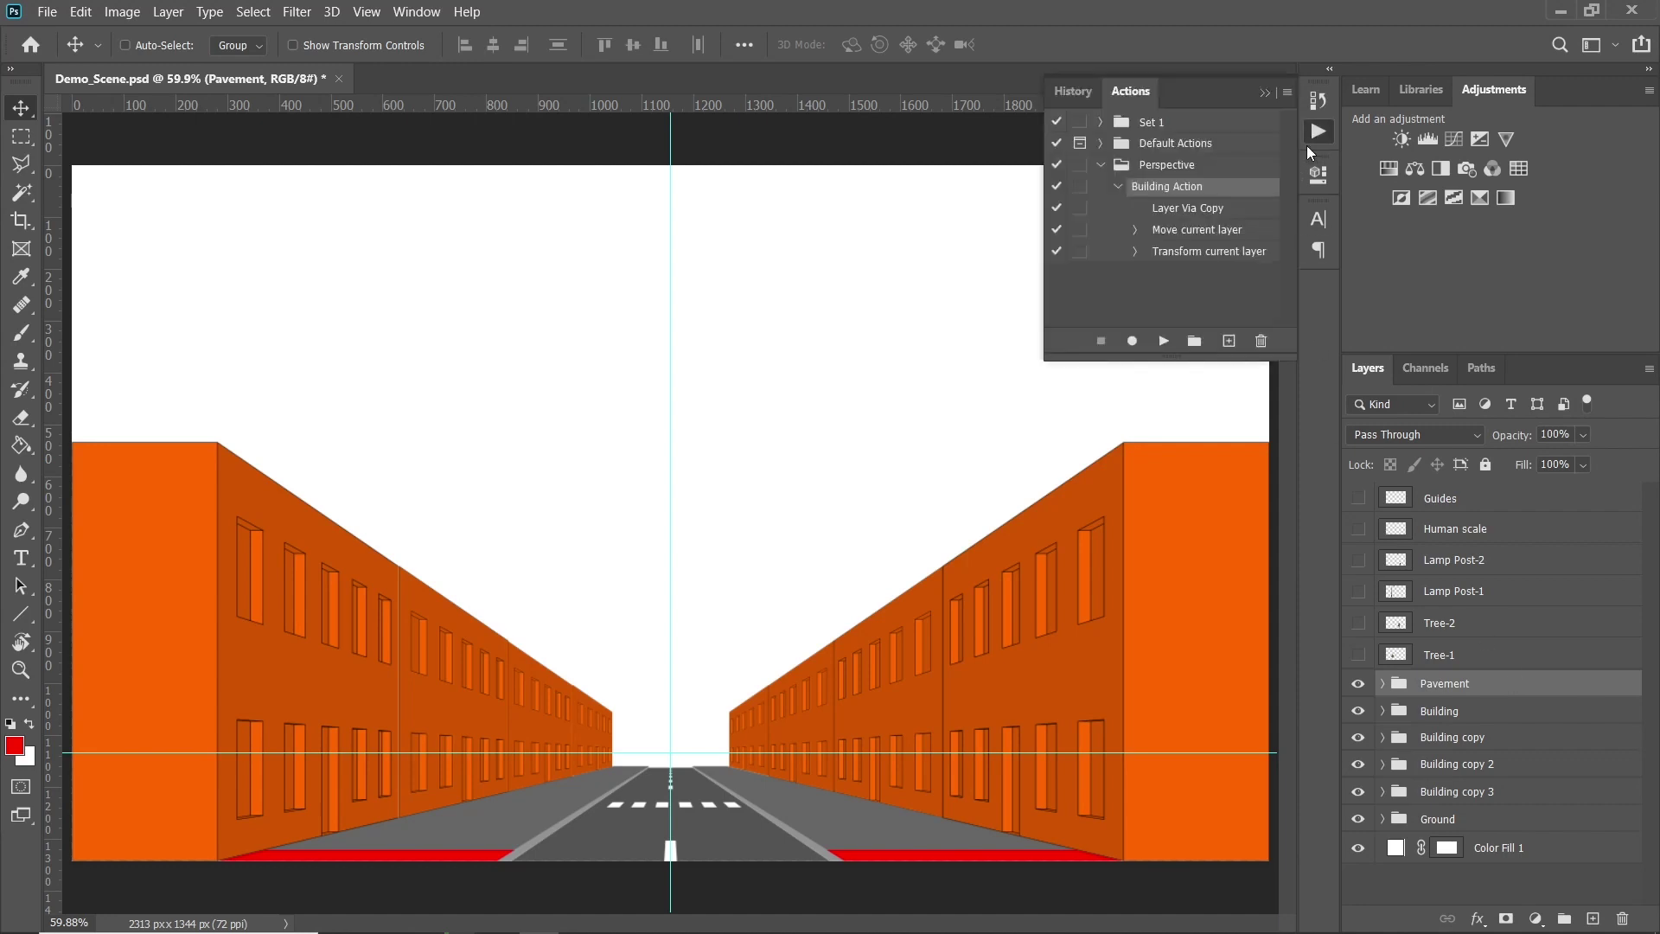
click(1169, 167)
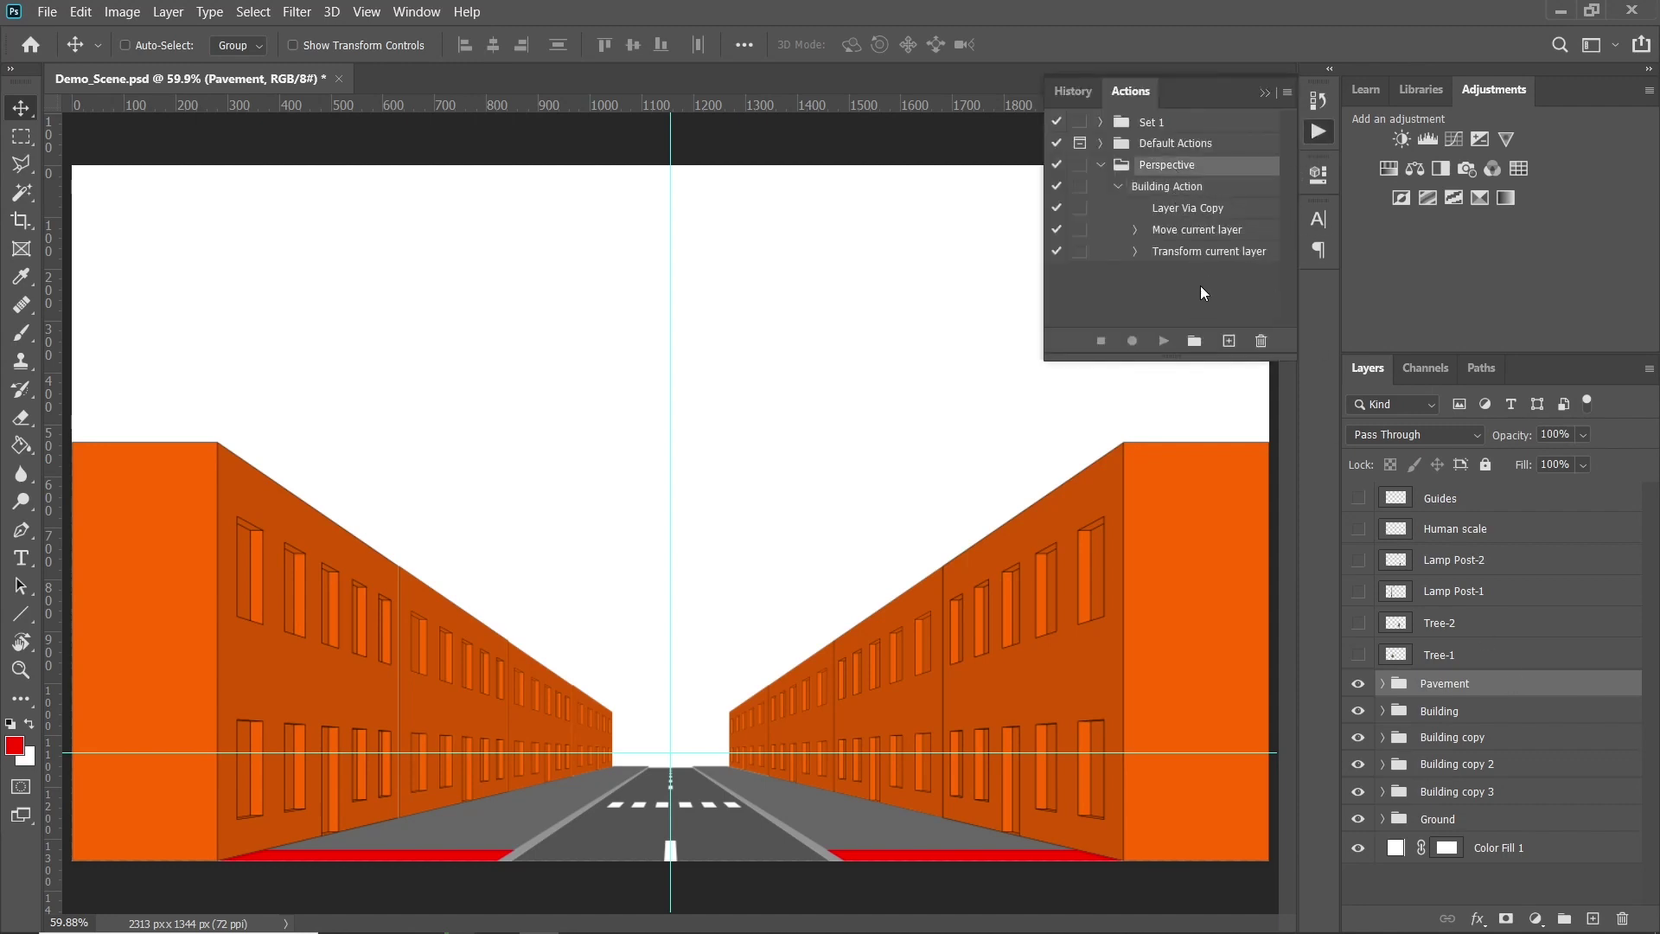
click(1228, 341)
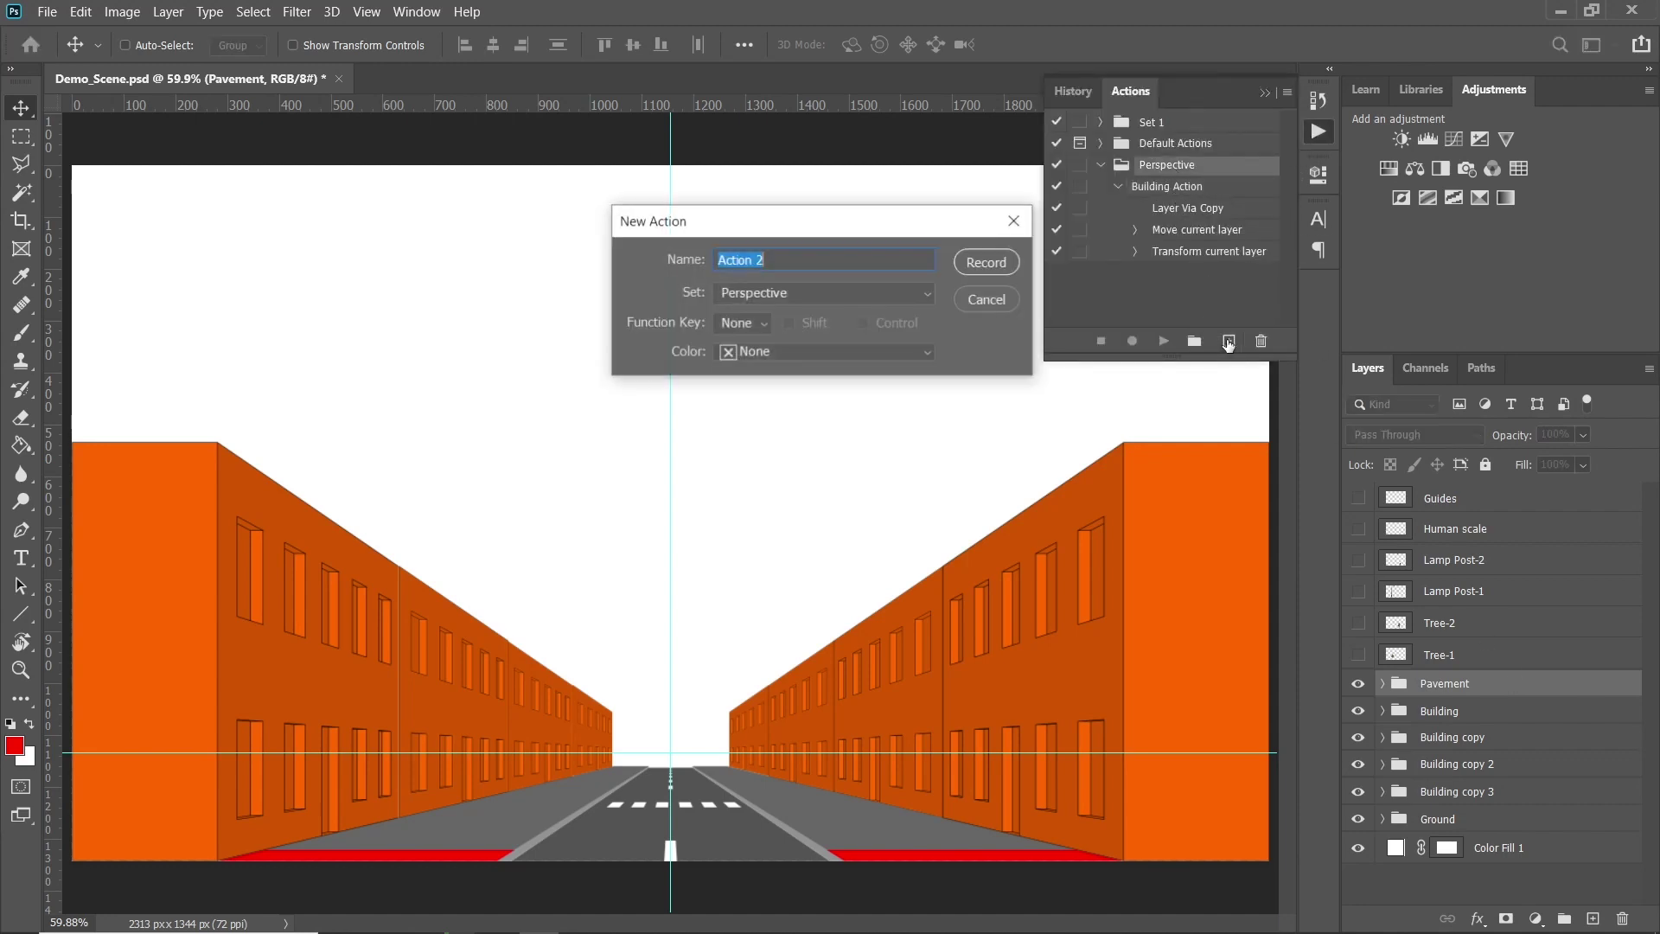
click(792, 260)
key(BackSpace)
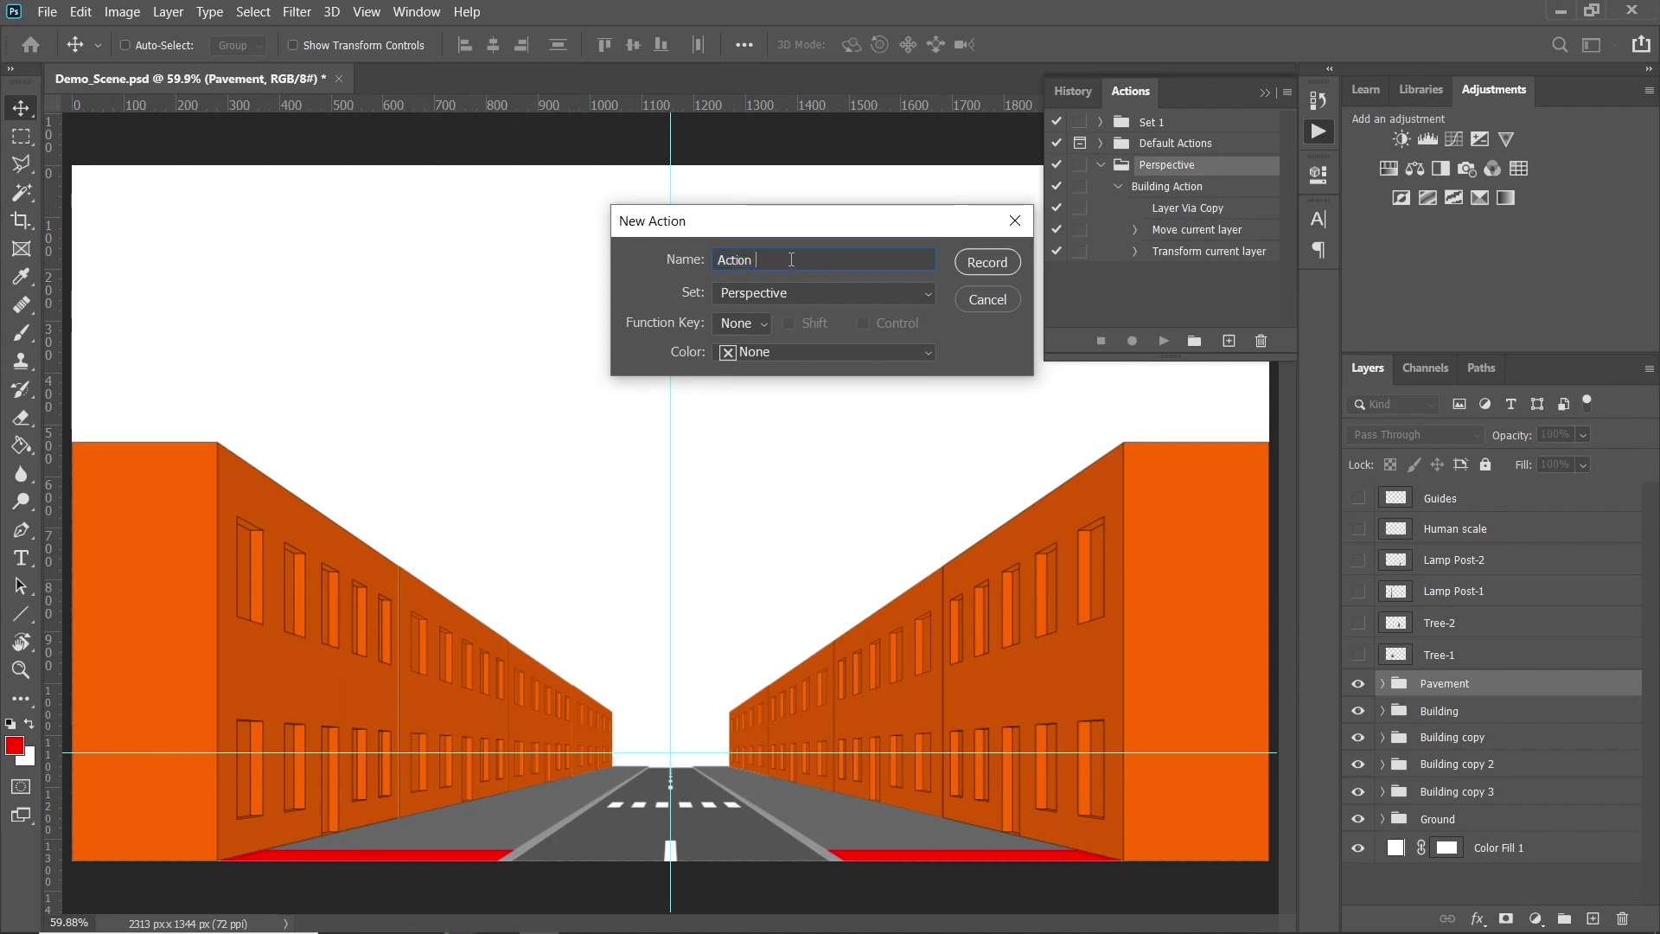
click(720, 261)
text(Pavement)
click(988, 263)
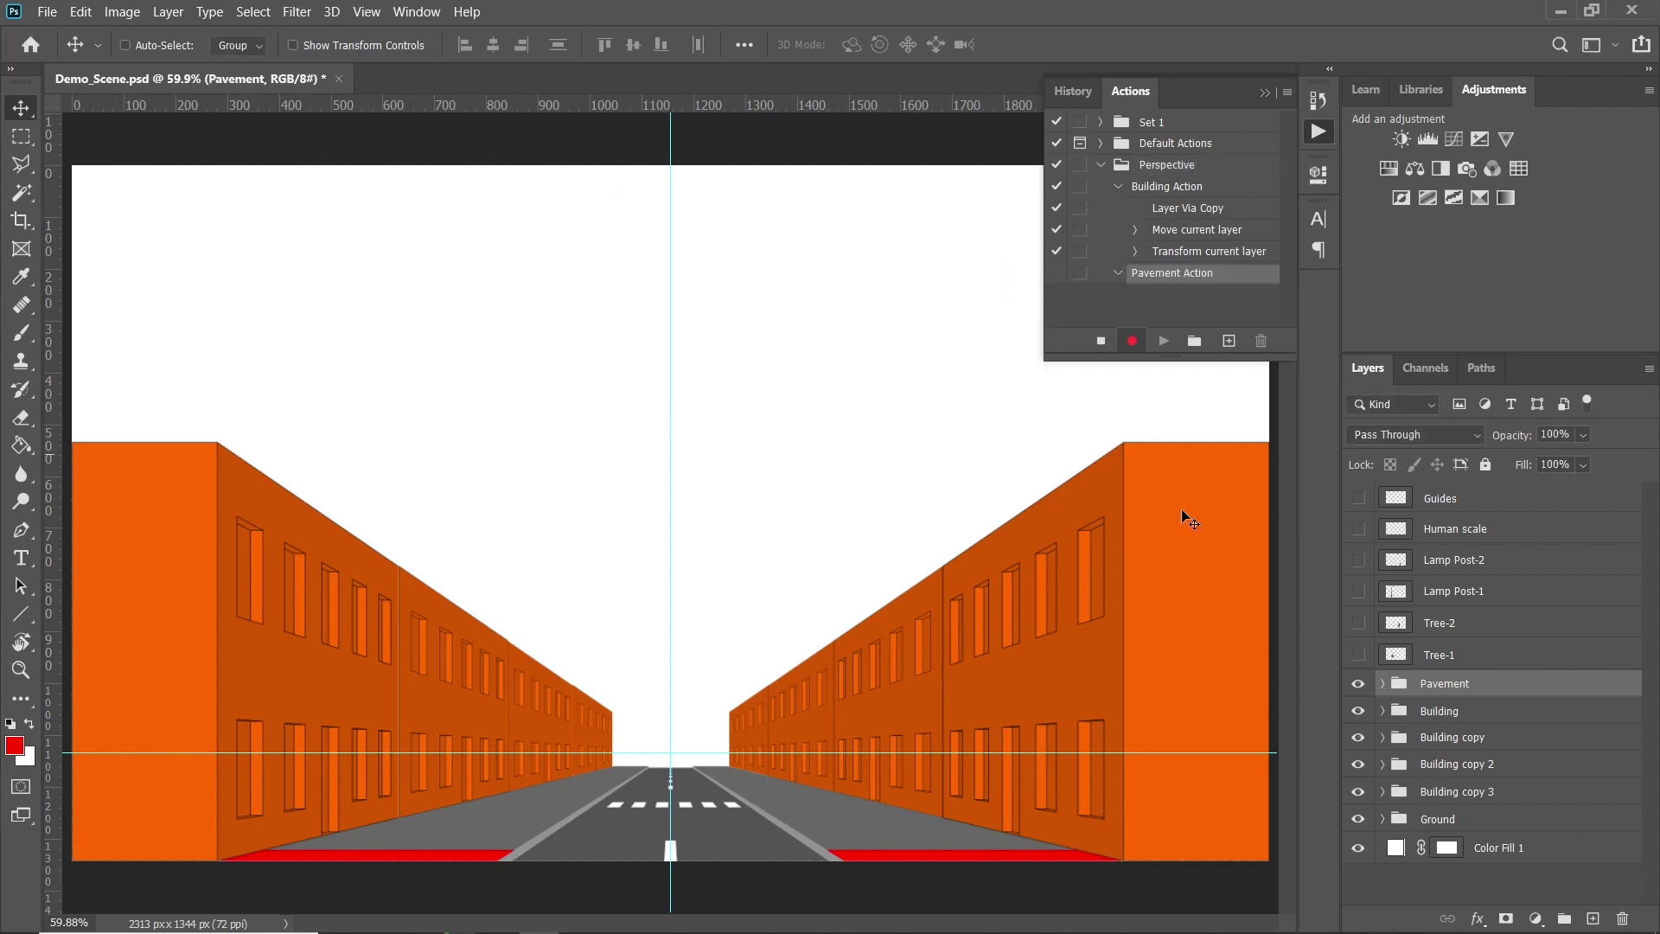
Duplicate the Pavement group and place the copy directly beneath the original in the layer order
key(ctrl+j)
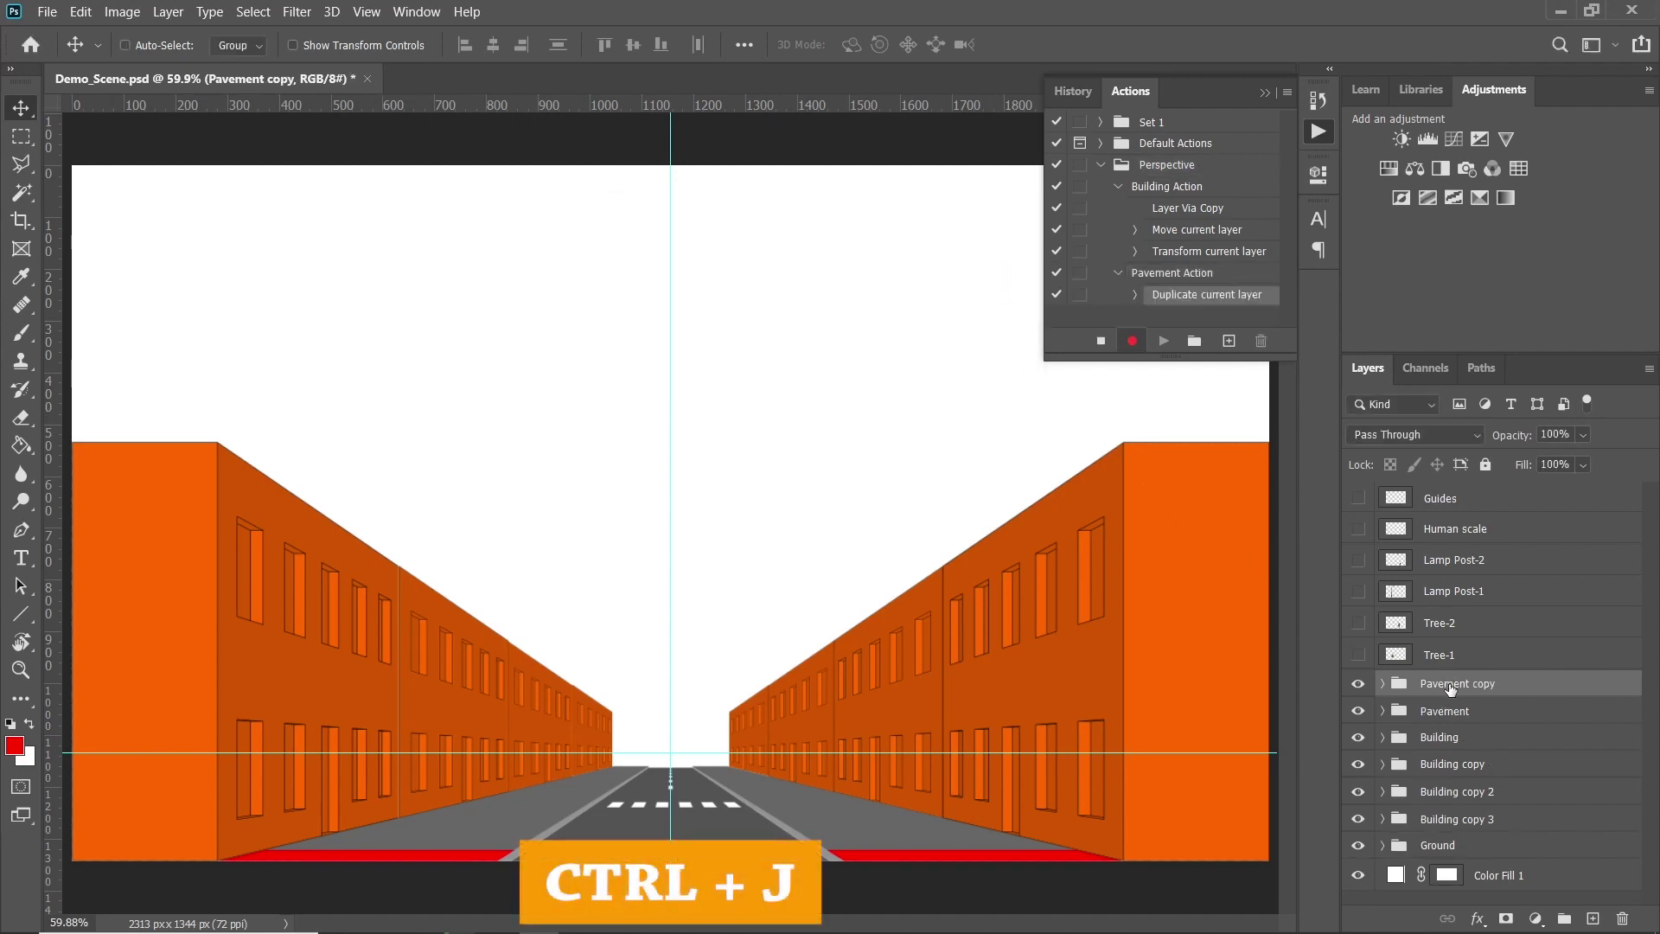
drag(1451, 688, 1442, 730)
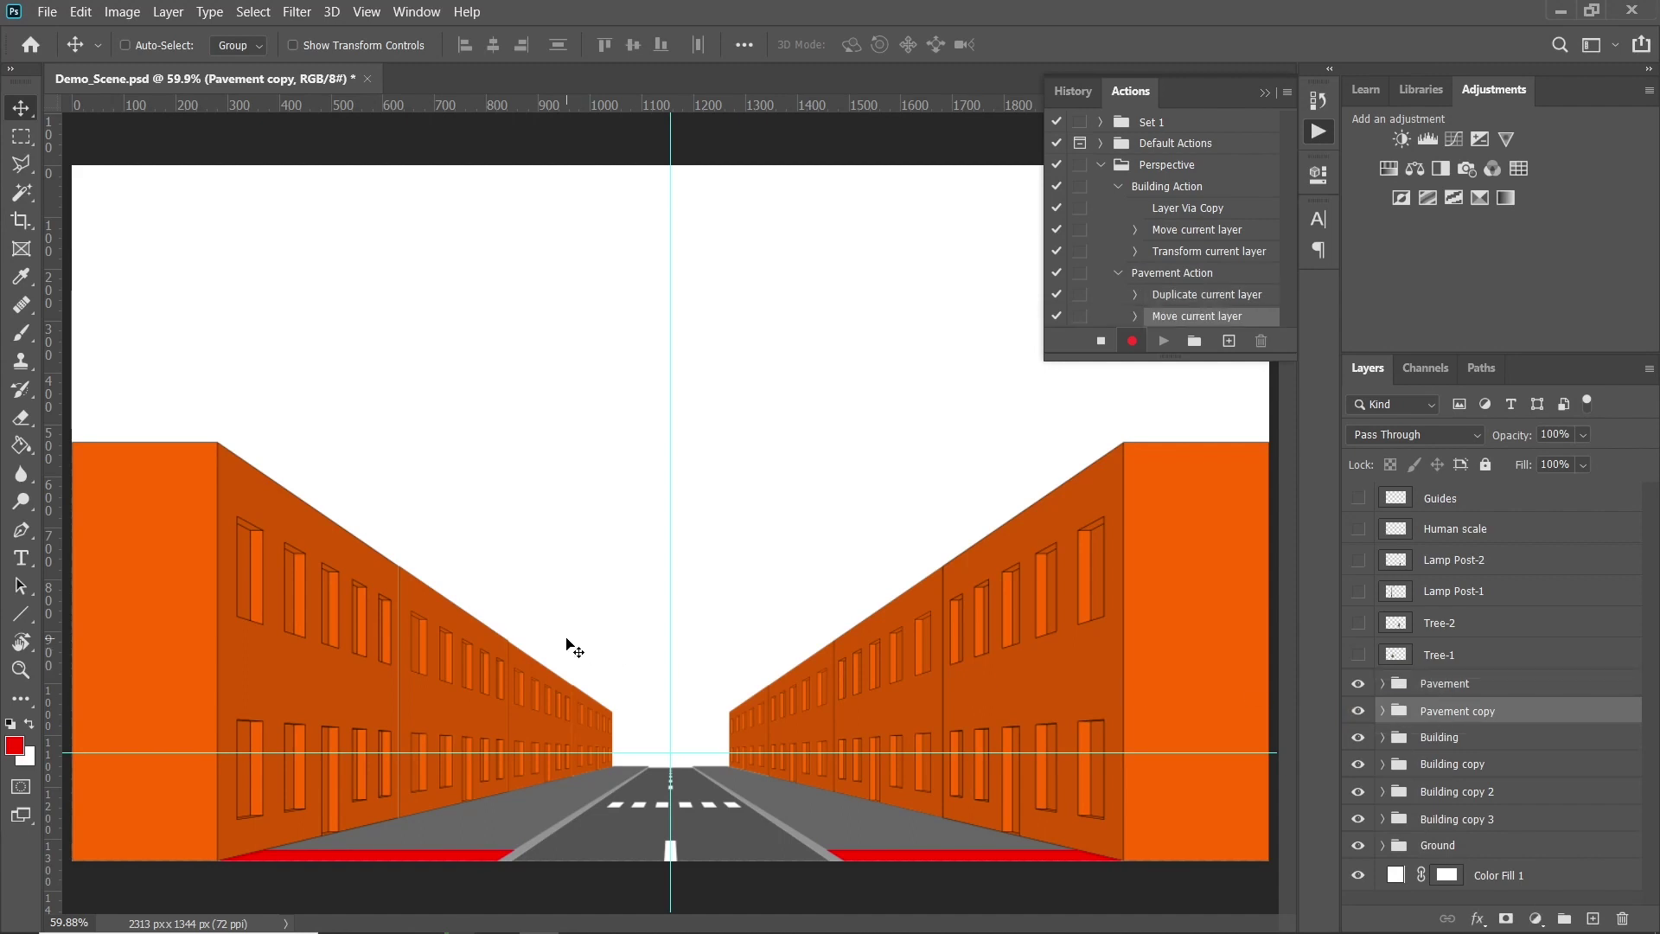
Start a free transform on the Pavement copy and move its reference point to the vanishing point where the guides cross
key(ctrl+t)
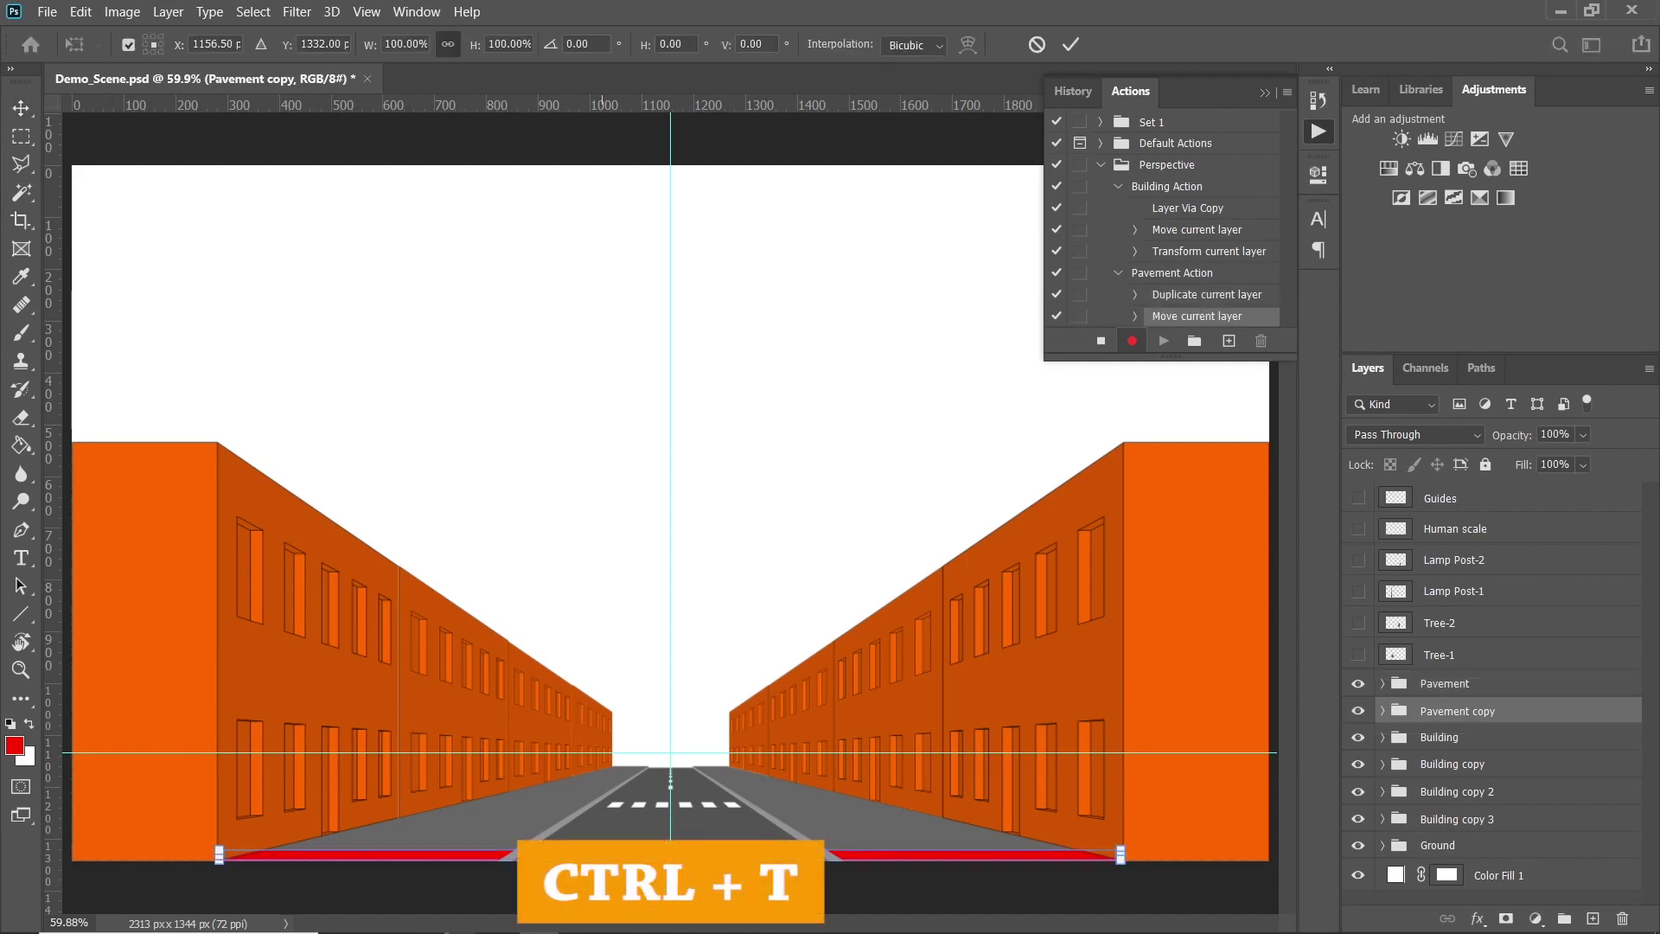
scroll(675, 837, up, 5)
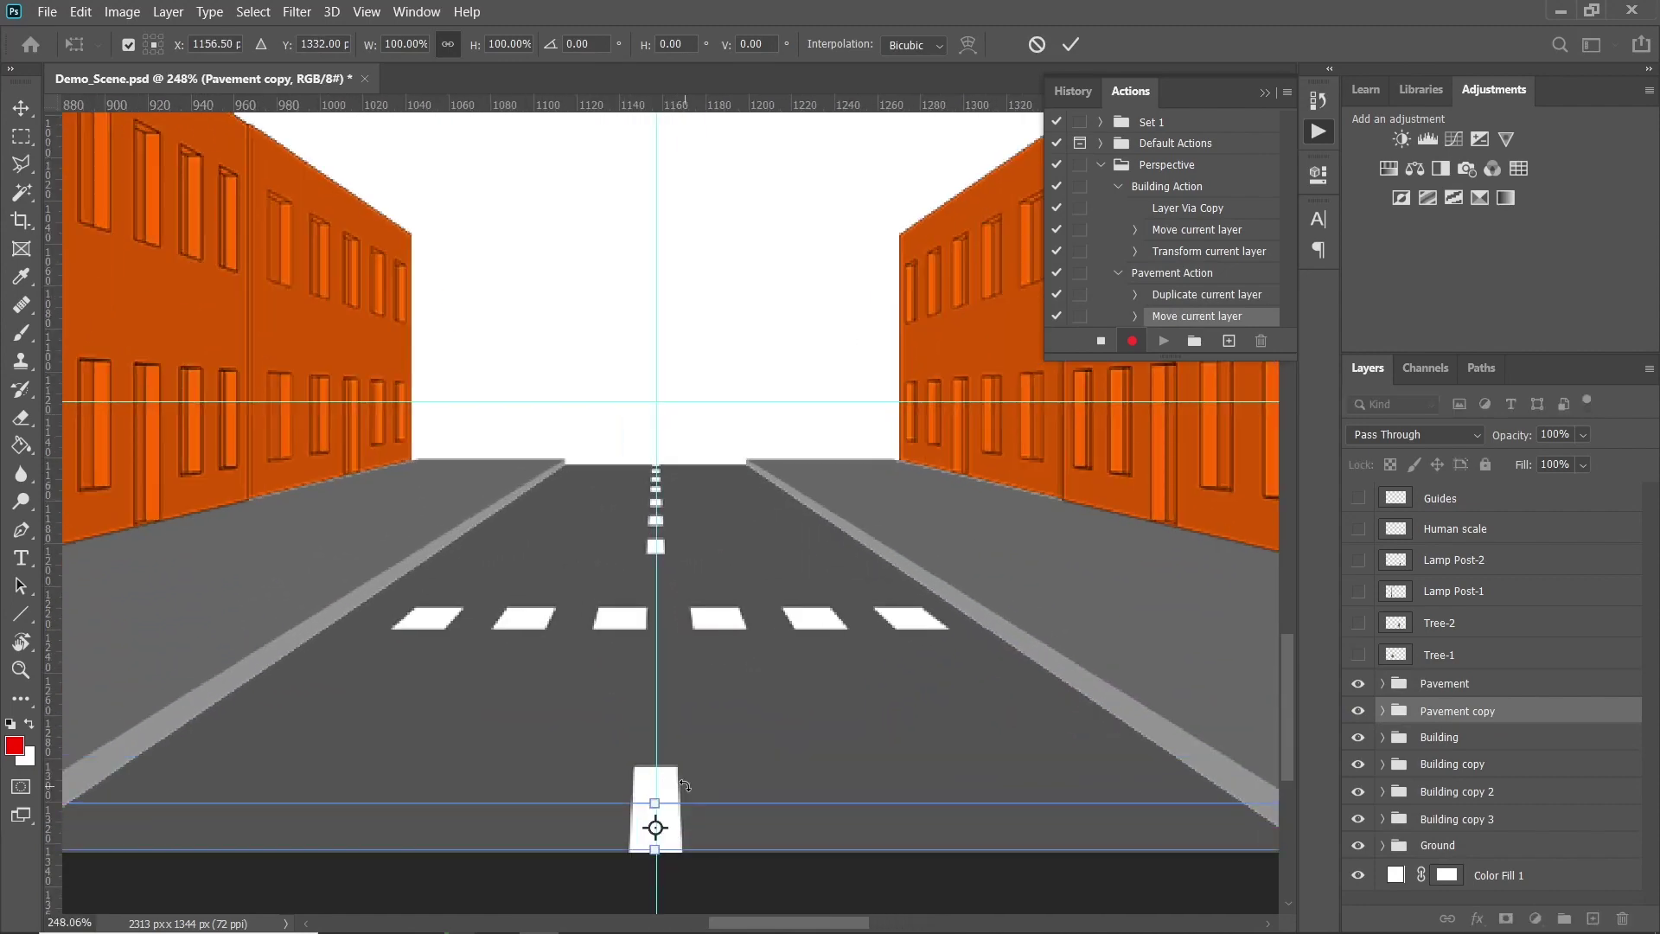
click(154, 39)
drag(655, 803, 683, 415)
scroll(685, 420, down, 5)
scroll(694, 446, down, 2)
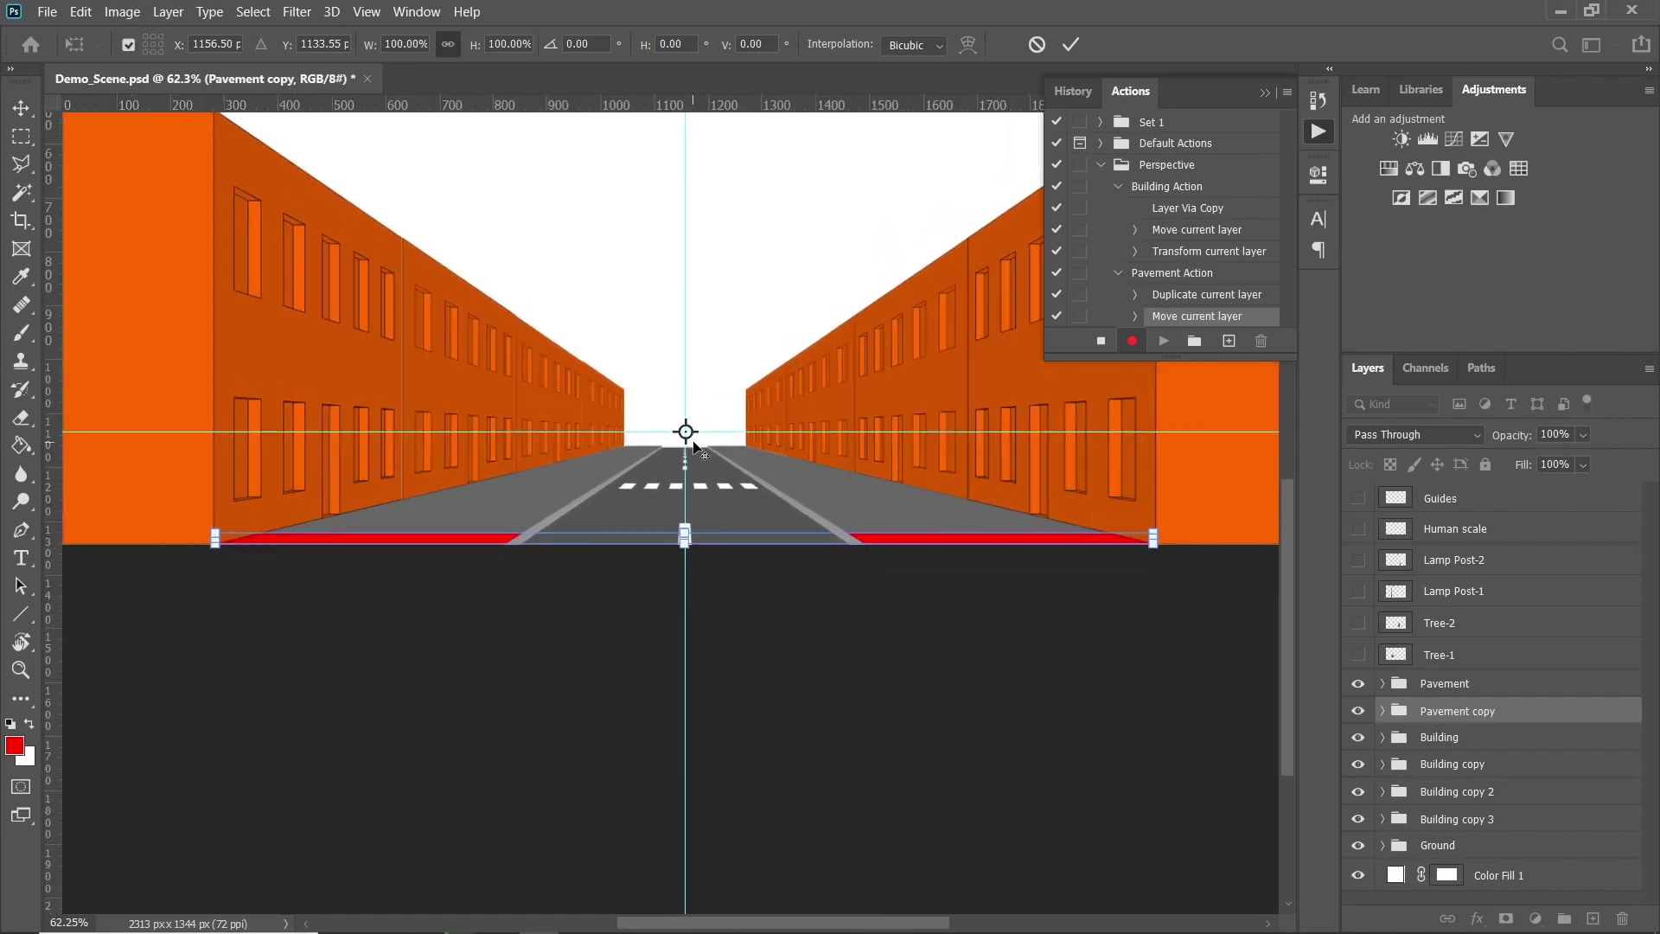
scroll(593, 341, up, 1)
scroll(442, 630, up, 1)
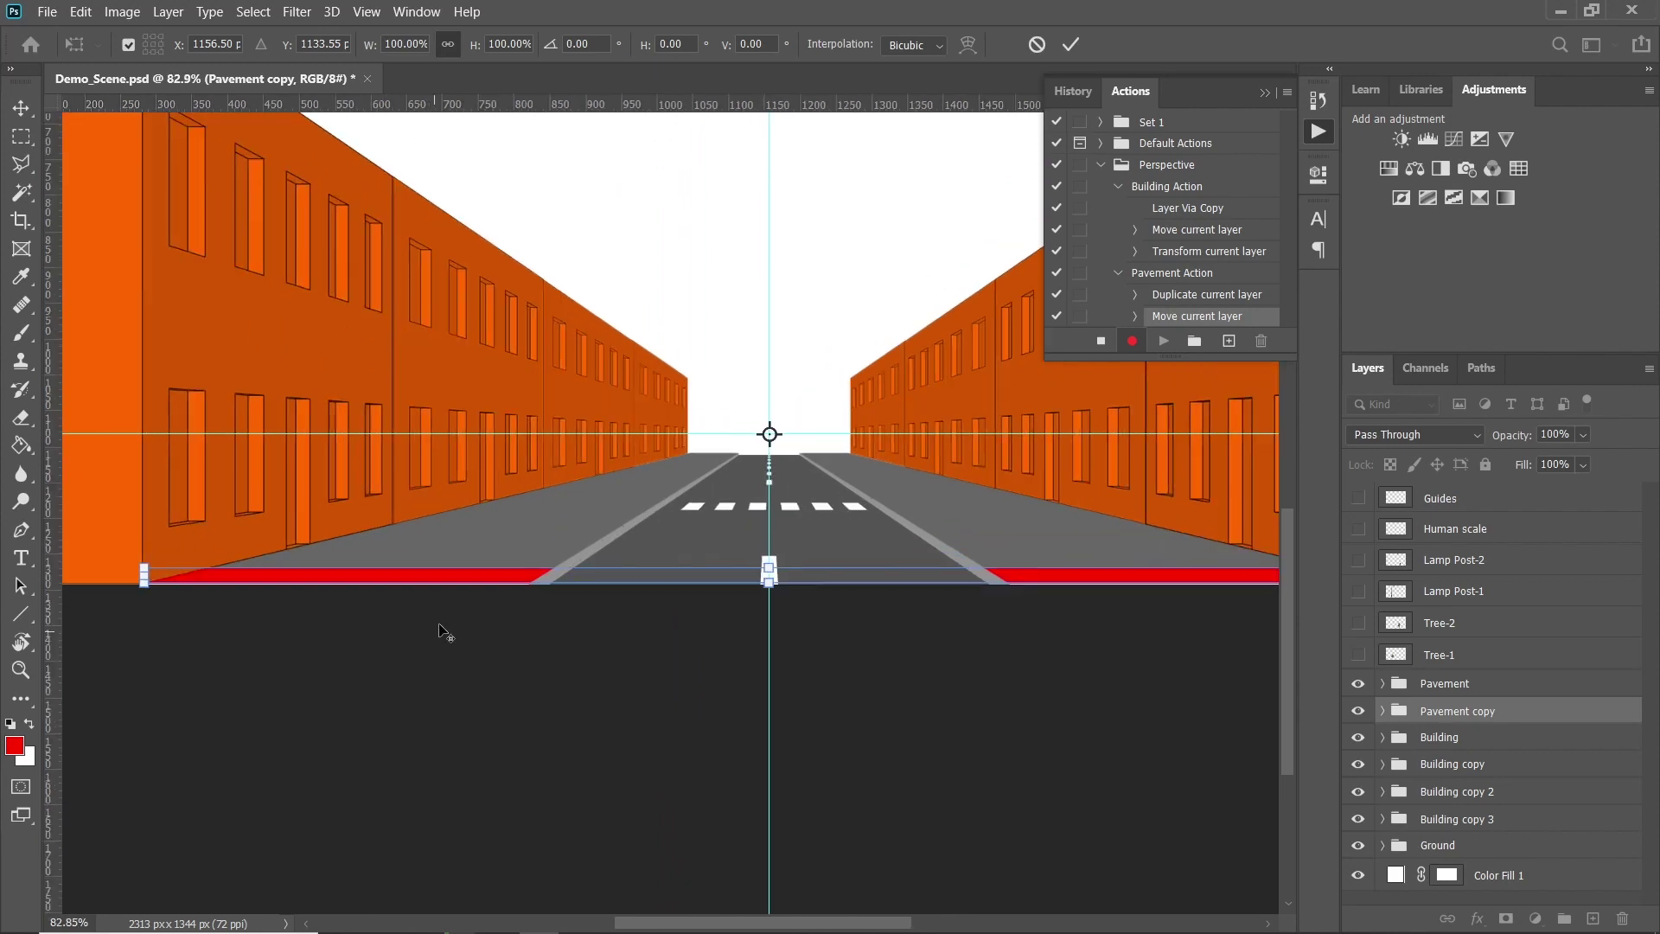
Scale the Pavement copy proportionally to 90% so it meets the original strip without a gap, and apply the transform
scroll(537, 560, up, 1)
scroll(537, 554, up, 3)
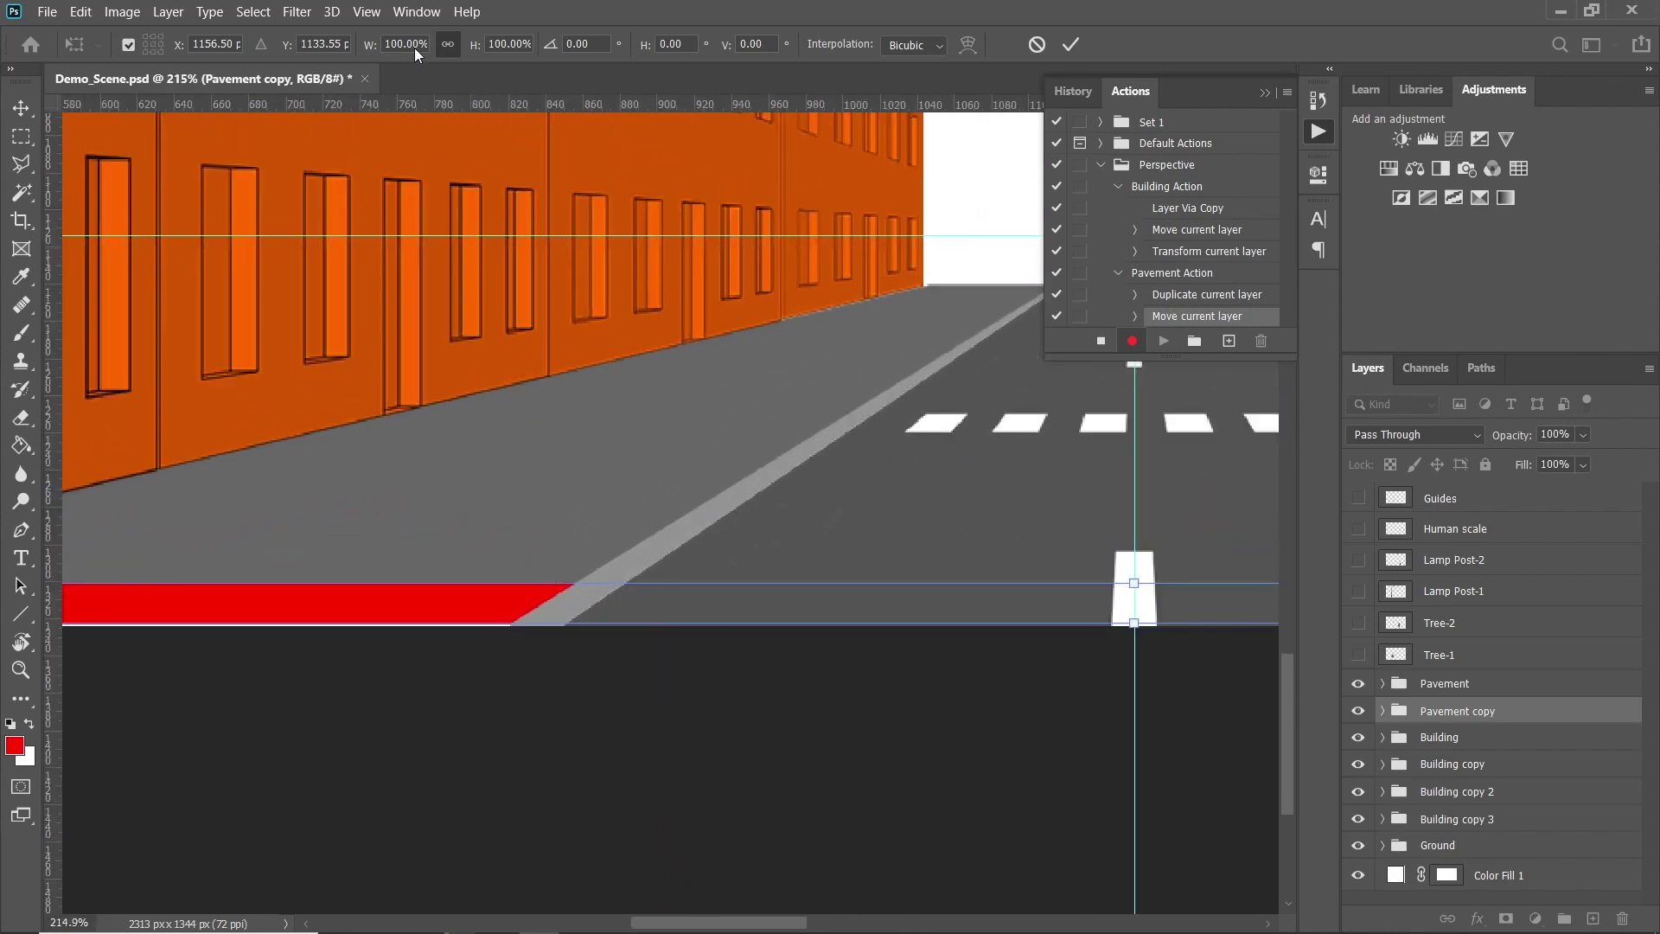
scroll(408, 43, down, 14)
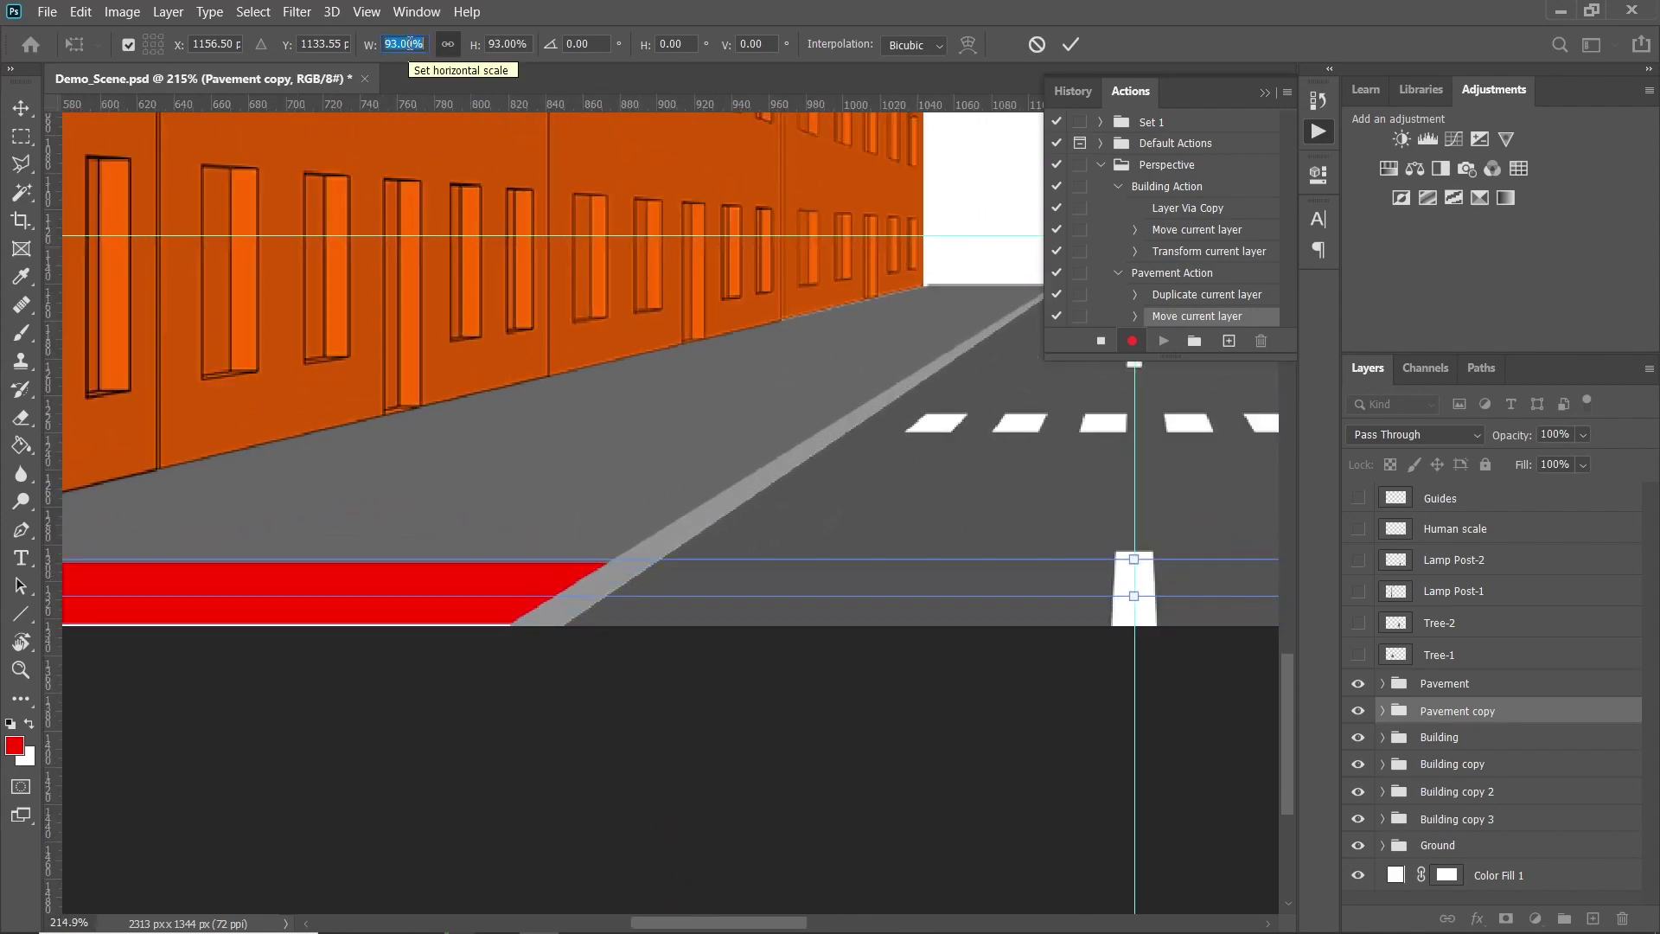
scroll(408, 43, up, 3)
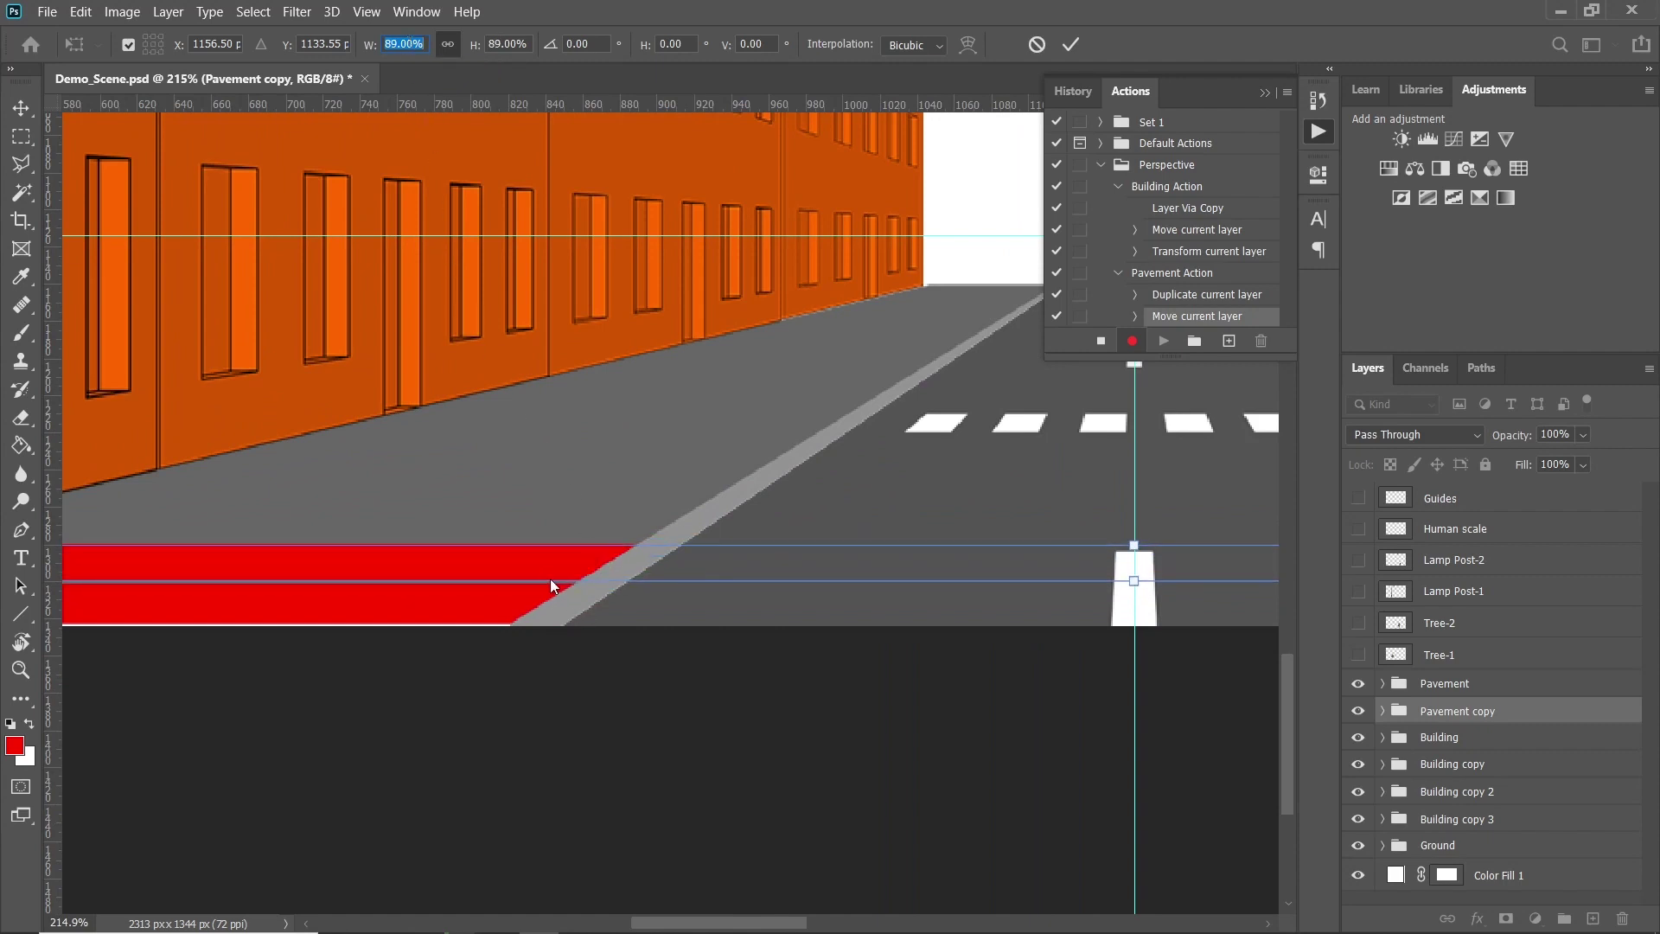
scroll(558, 588, up, 5)
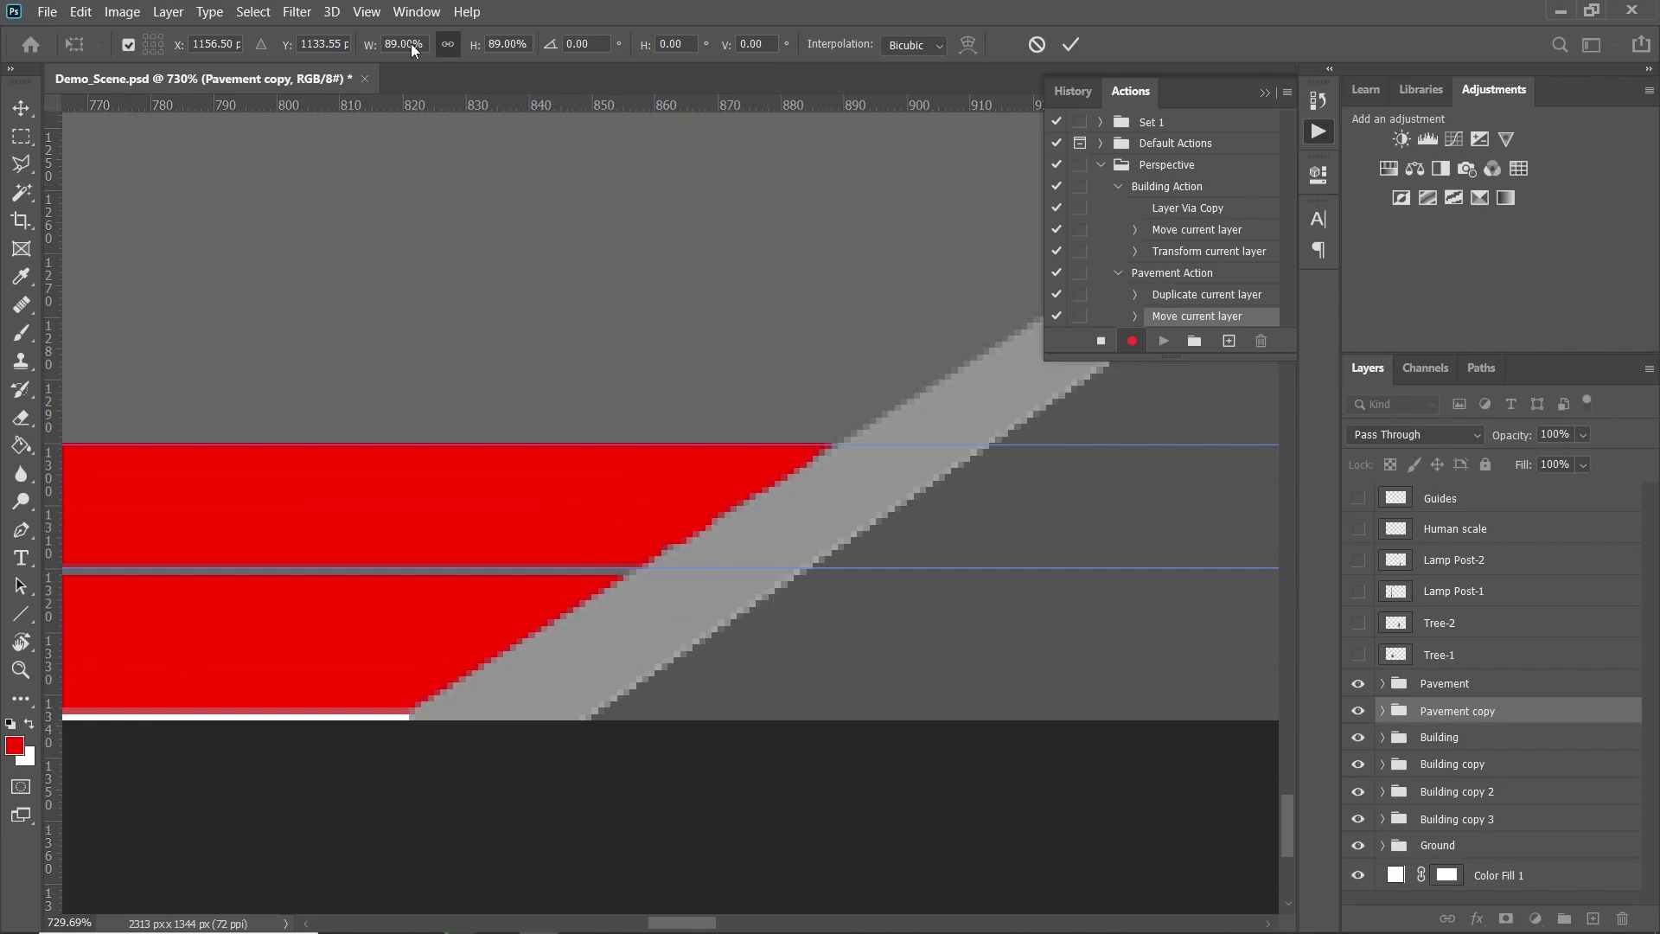
scroll(411, 44, up, 1)
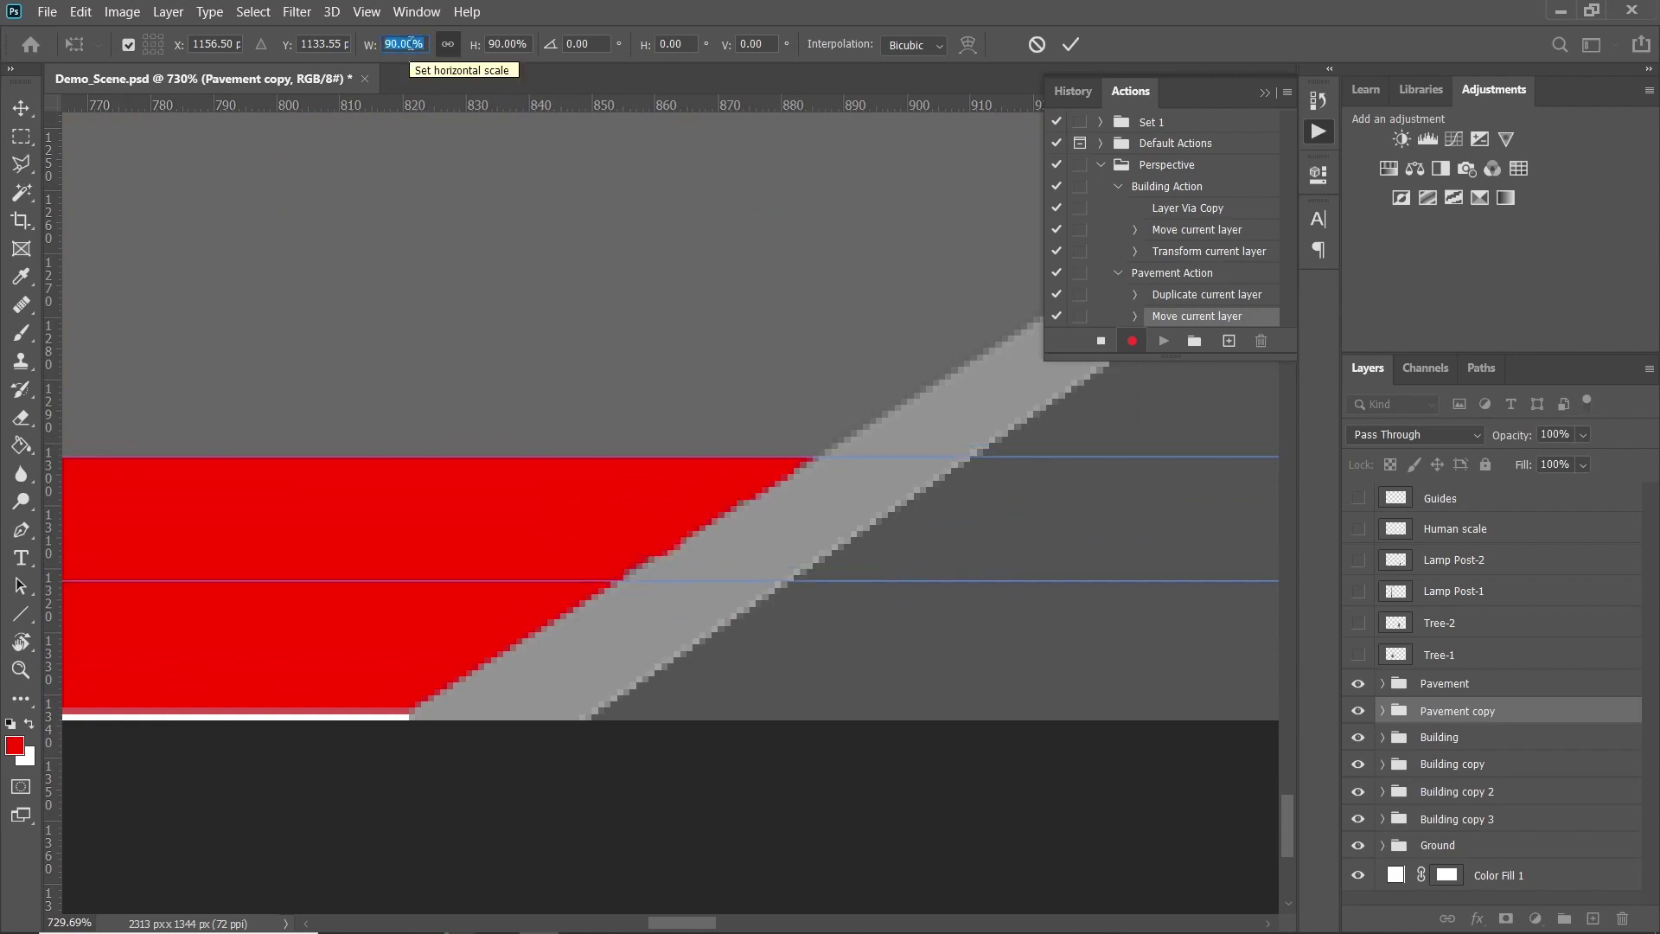
scroll(412, 43, up, 1)
scroll(412, 44, down, 1)
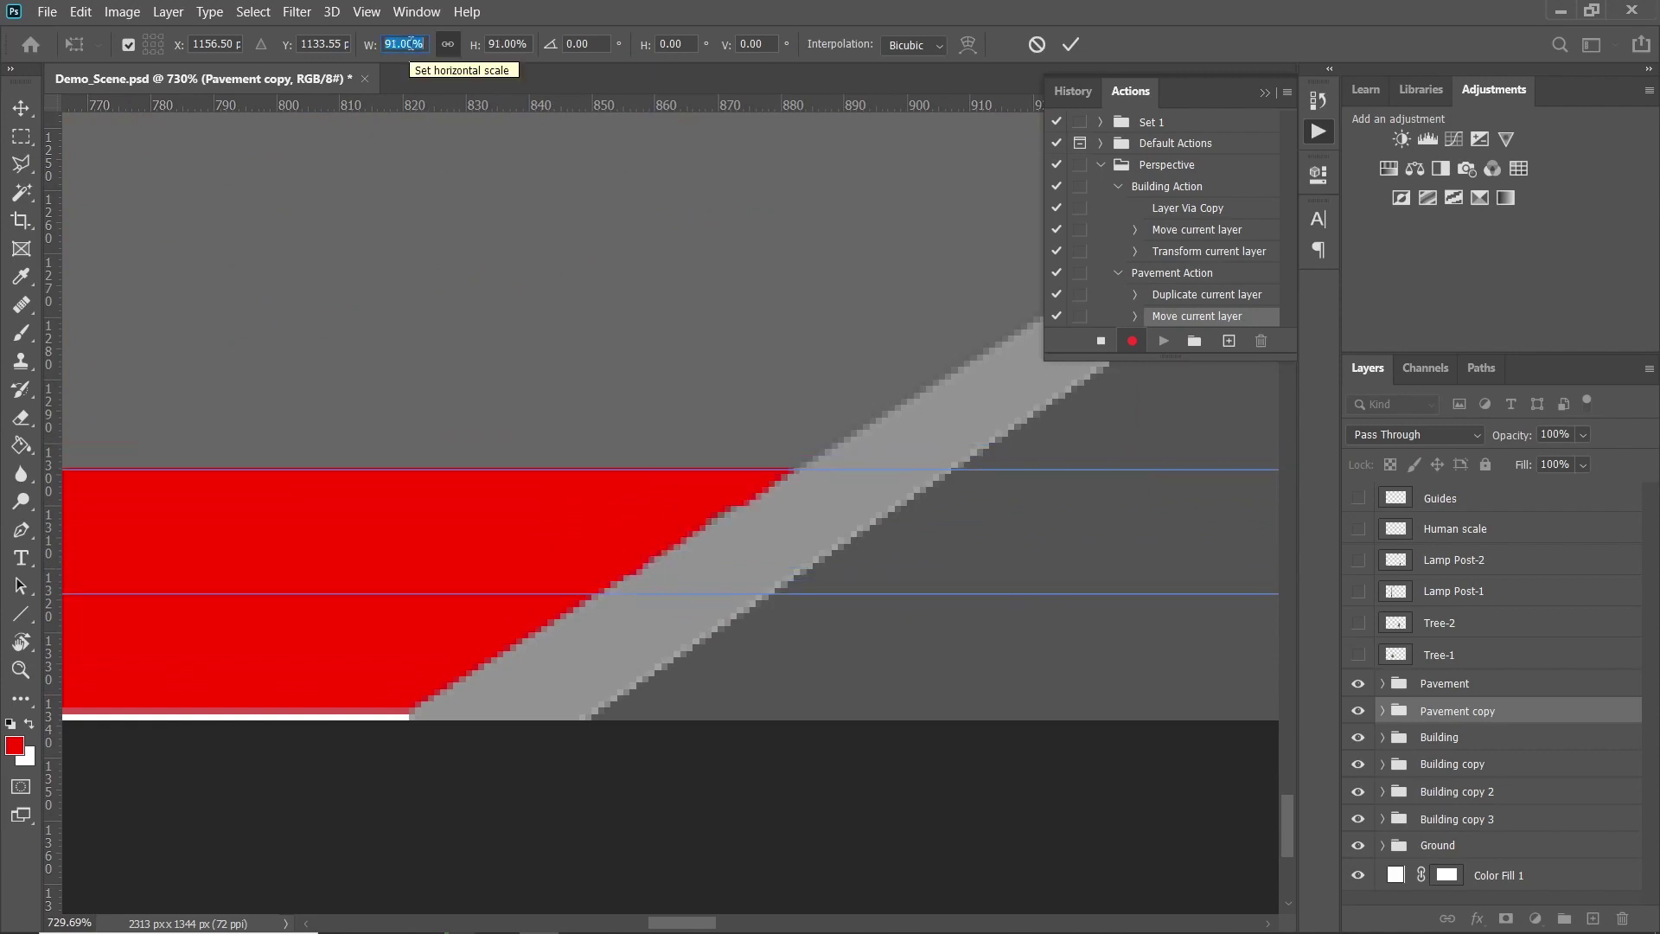
scroll(411, 43, down, 1)
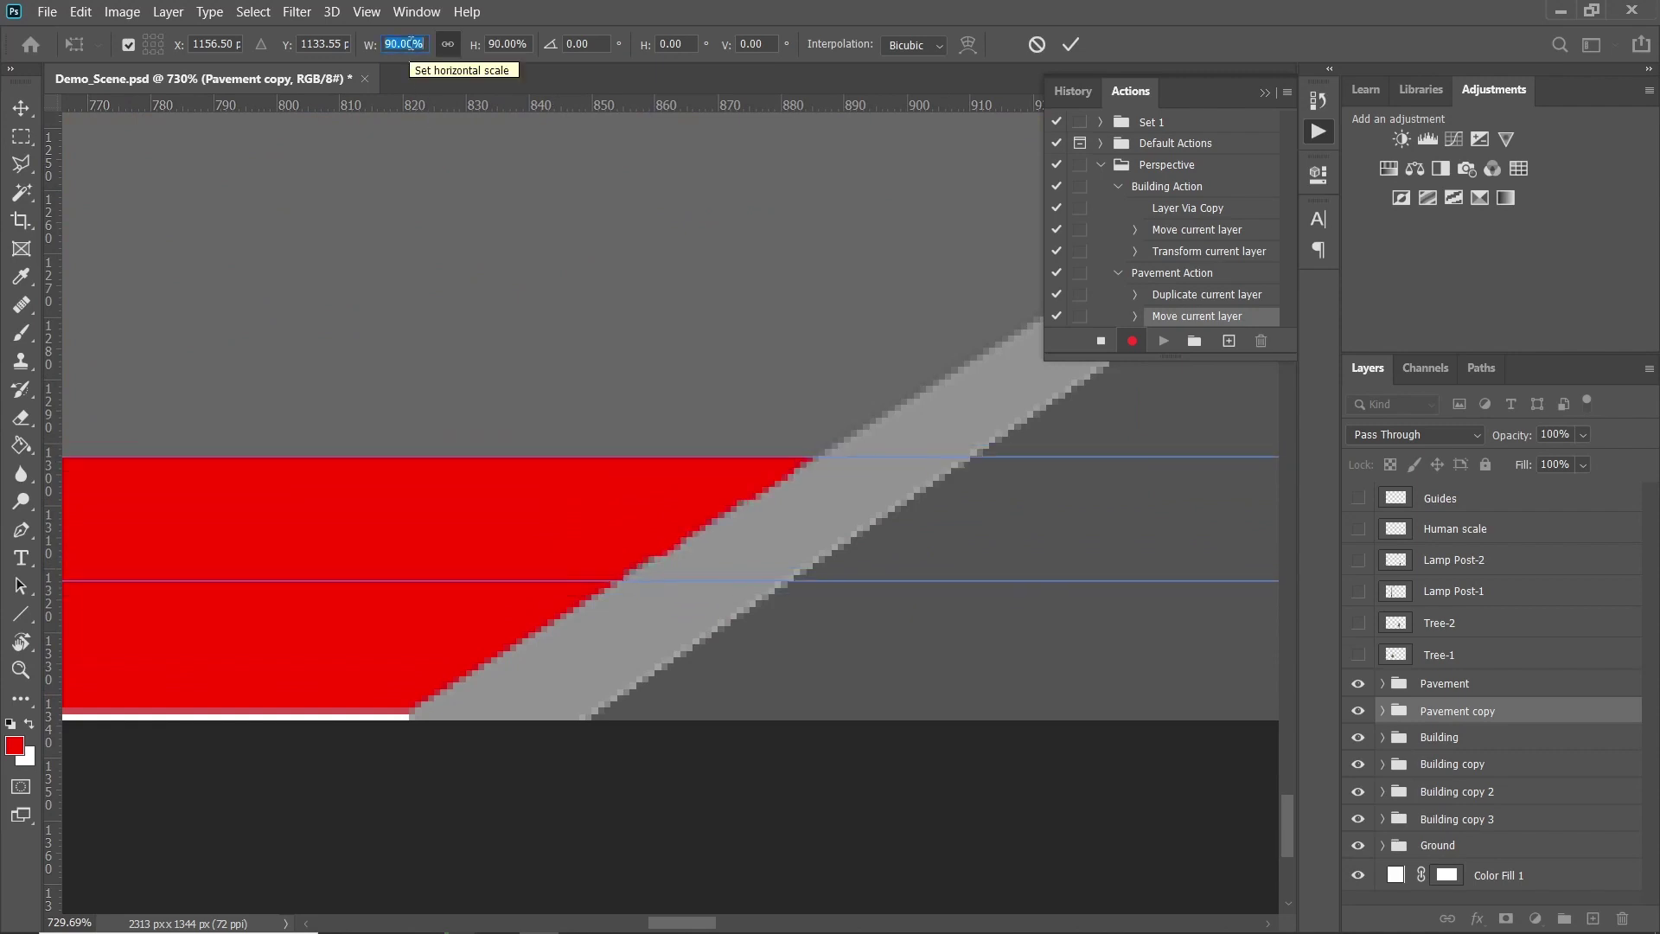
click(1071, 44)
Stop recording the Pavement Action and delete the Pavement copy group with its contents
scroll(558, 571, down, 2)
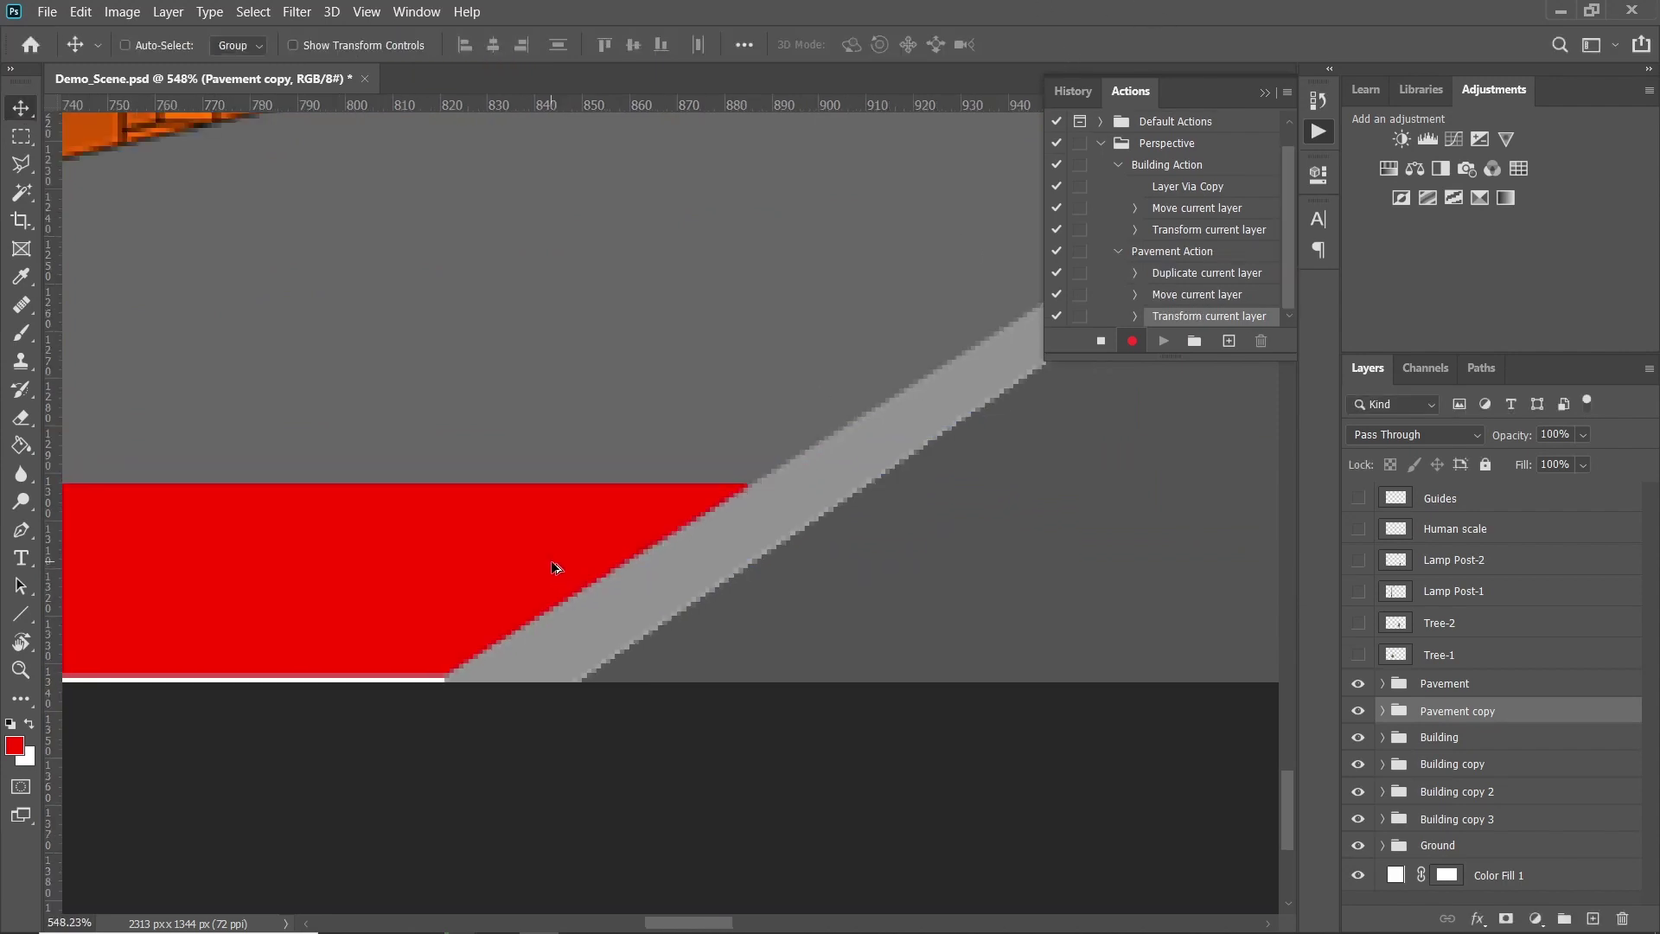
scroll(555, 566, down, 10)
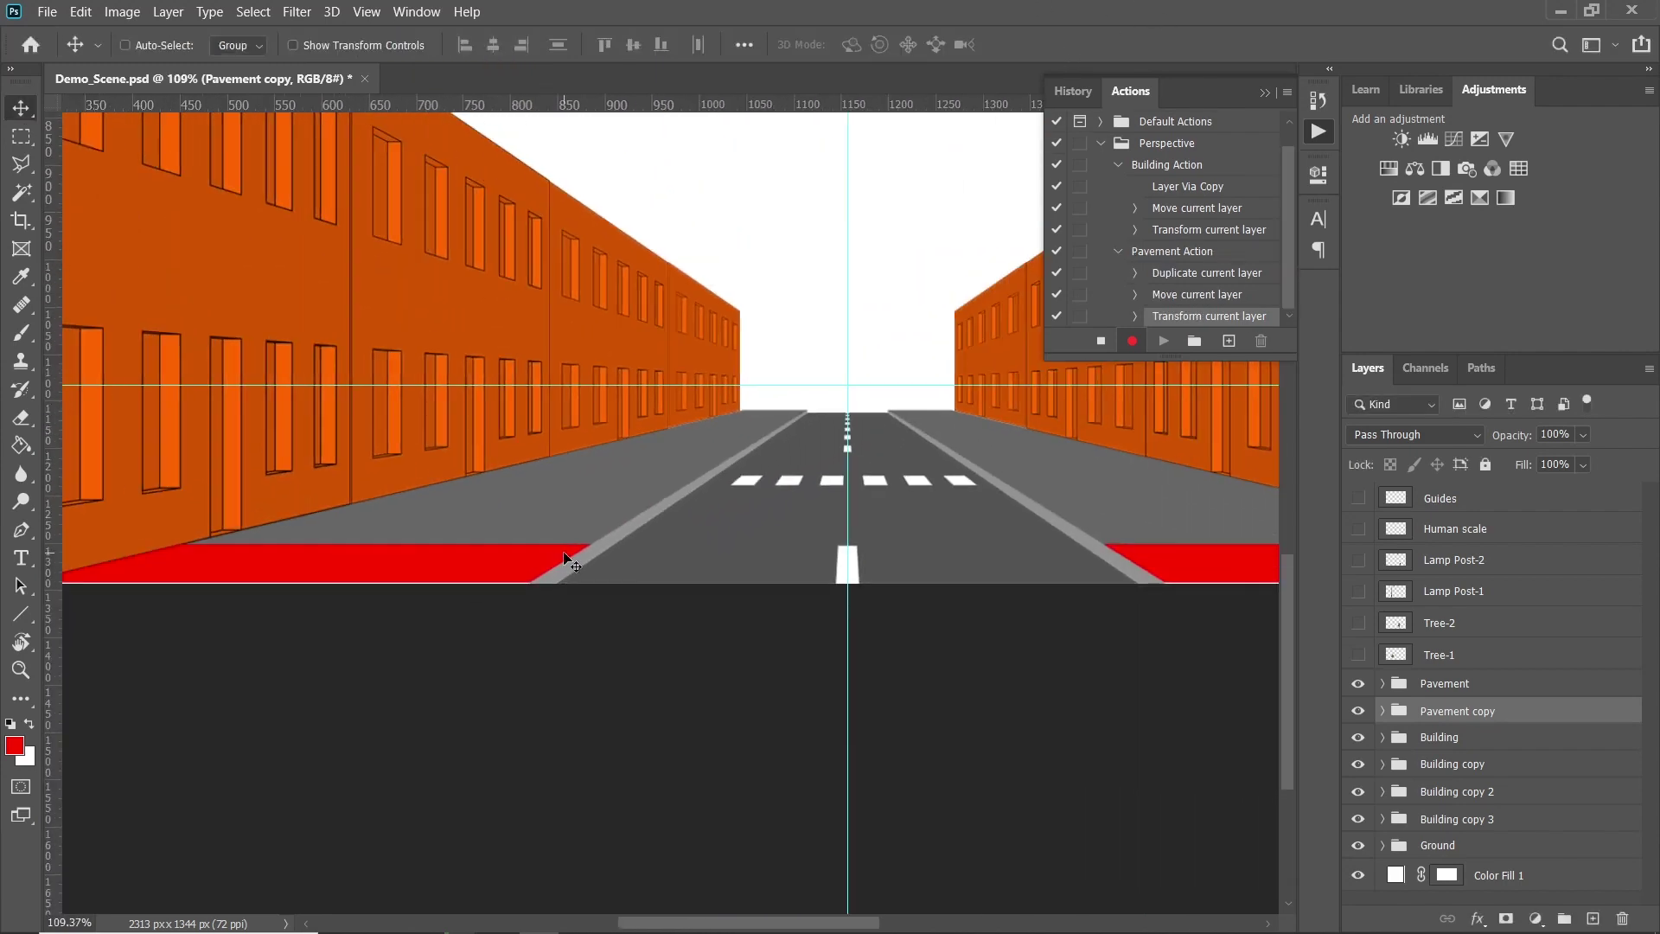
scroll(564, 559, down, 3)
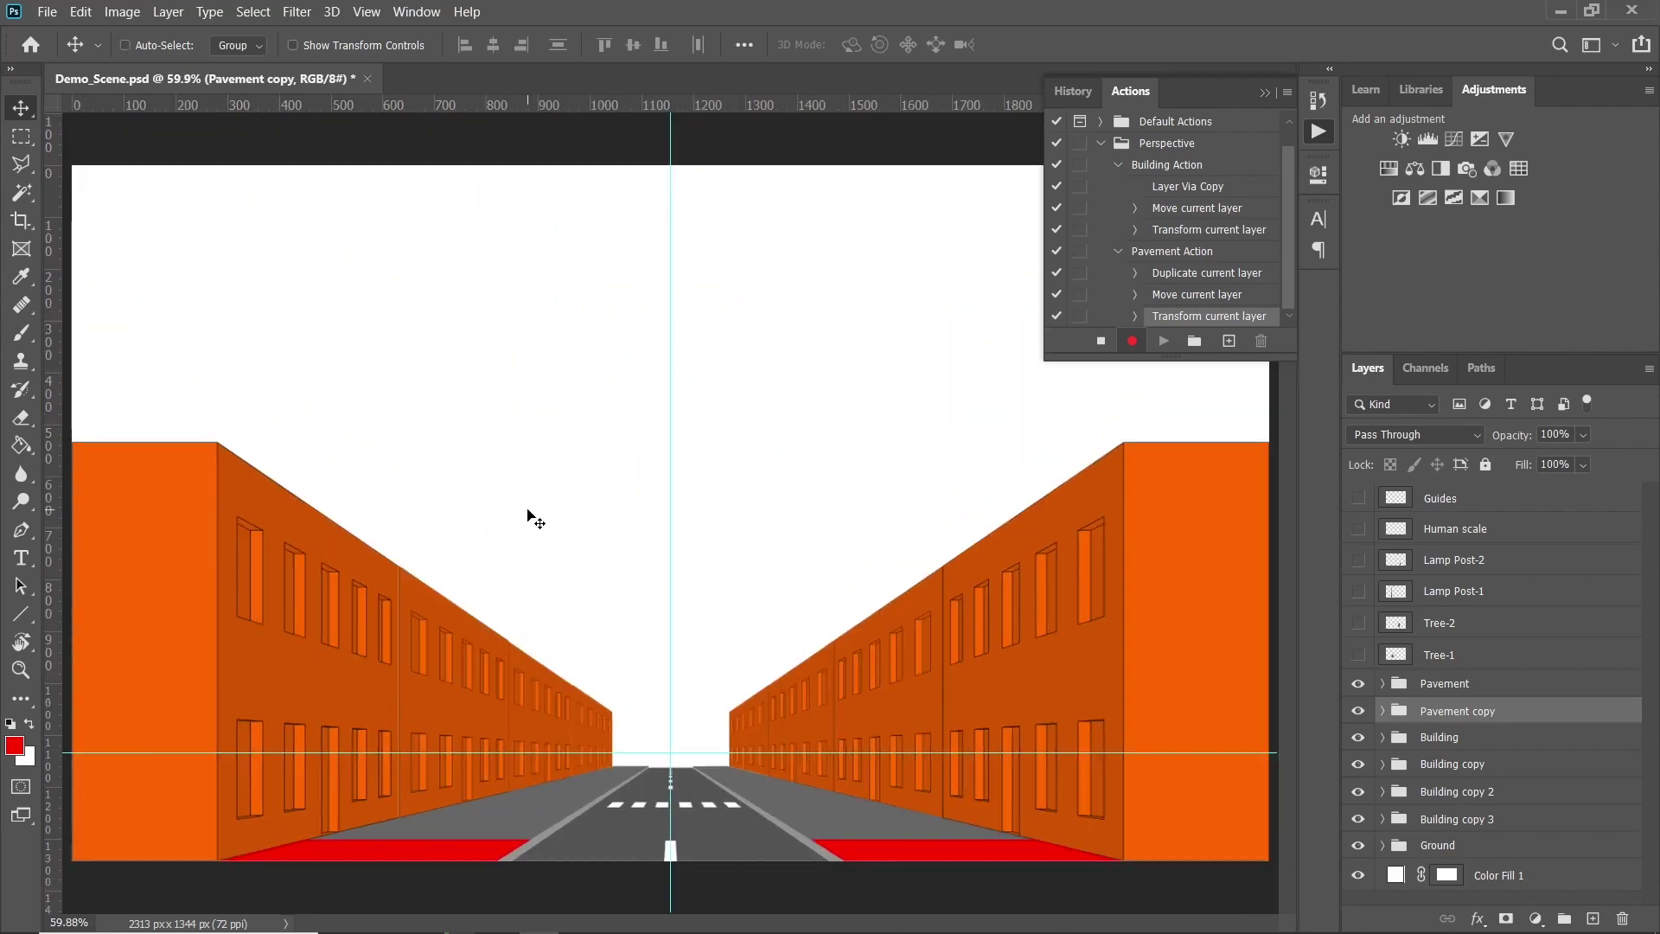
click(1102, 342)
click(1622, 919)
click(814, 374)
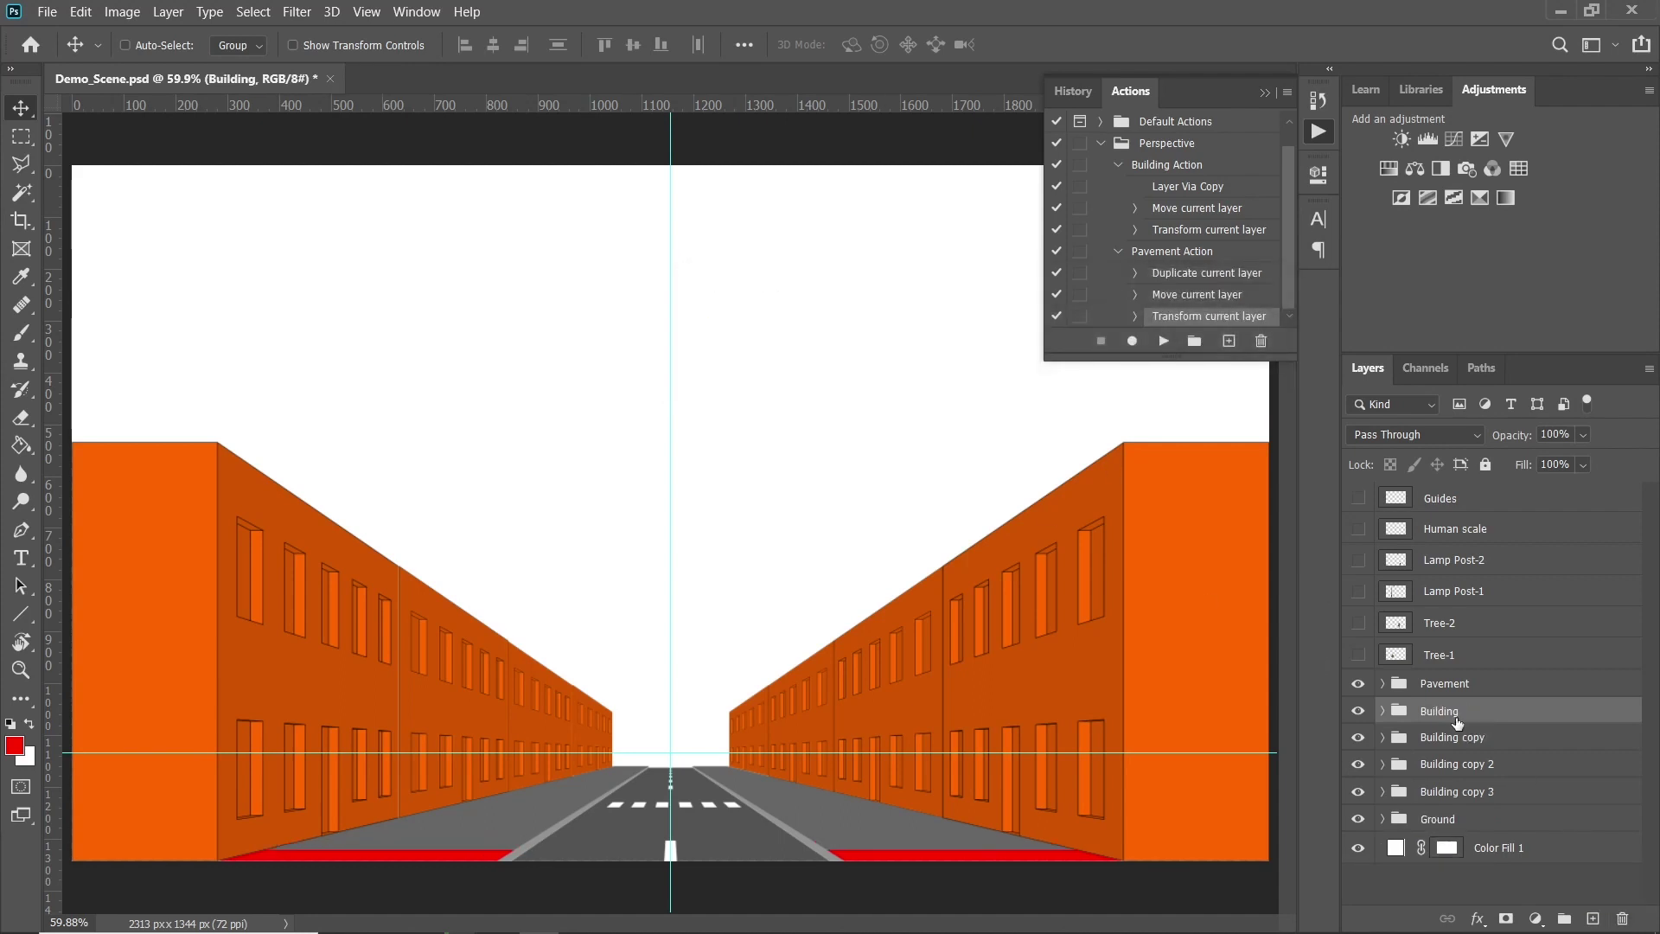
Convert the Texture2 and Texture1 layers inside the Pavement group into separate smart objects, then reselect the collapsed group
click(1451, 685)
click(1382, 684)
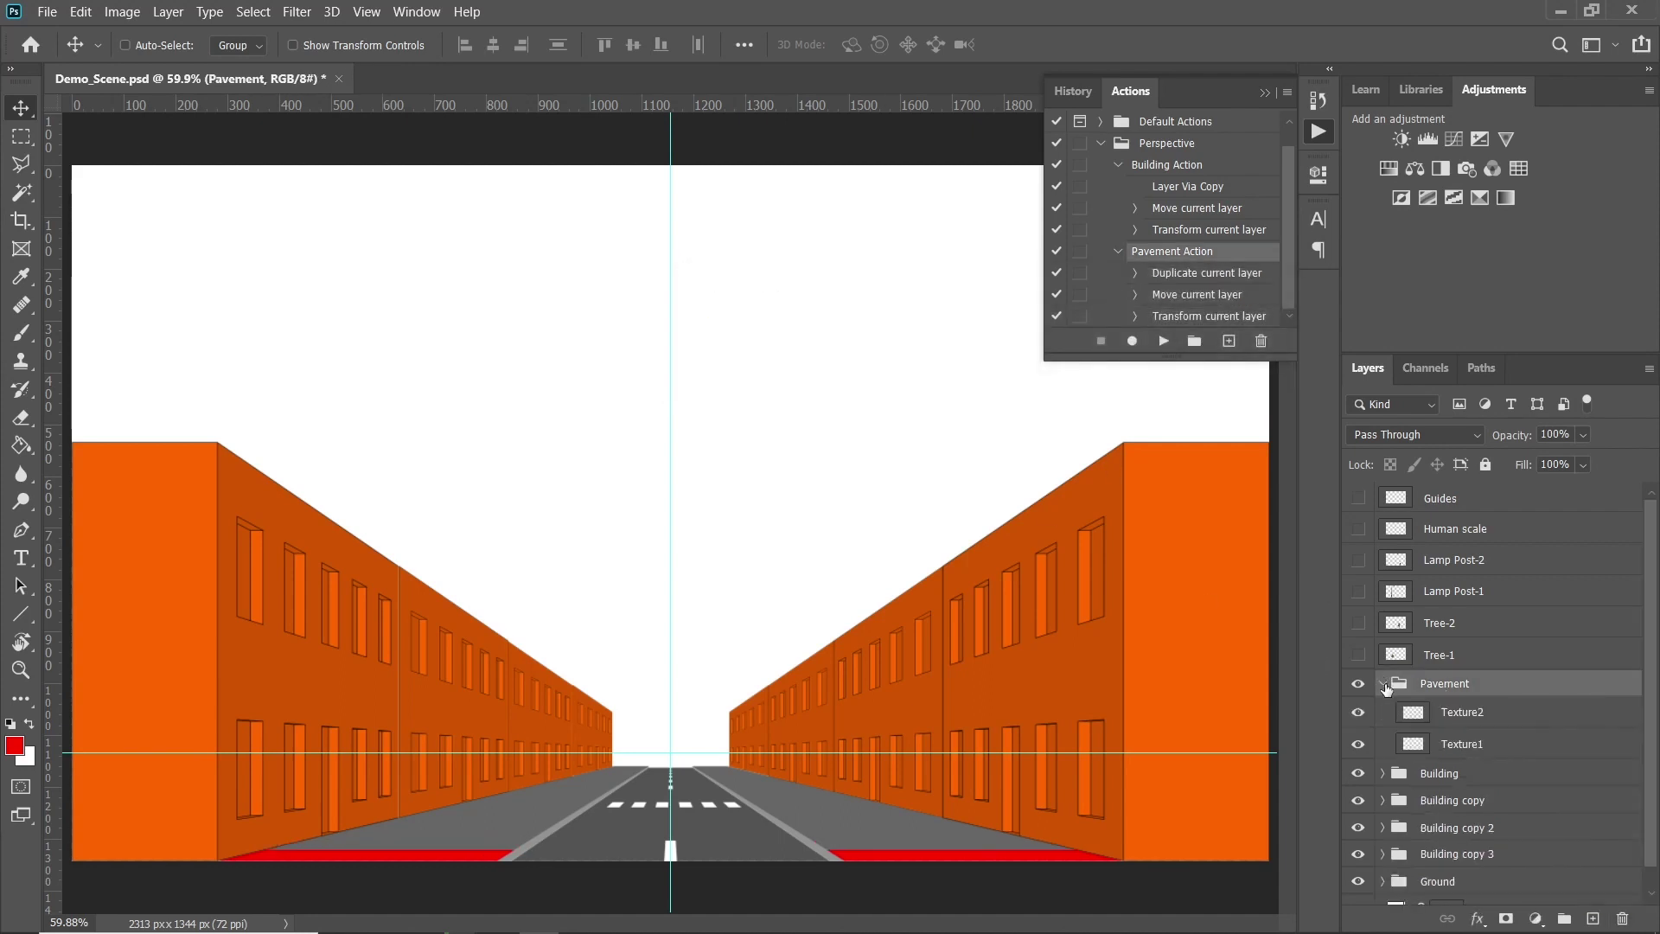
click(1446, 713)
right_click(1446, 715)
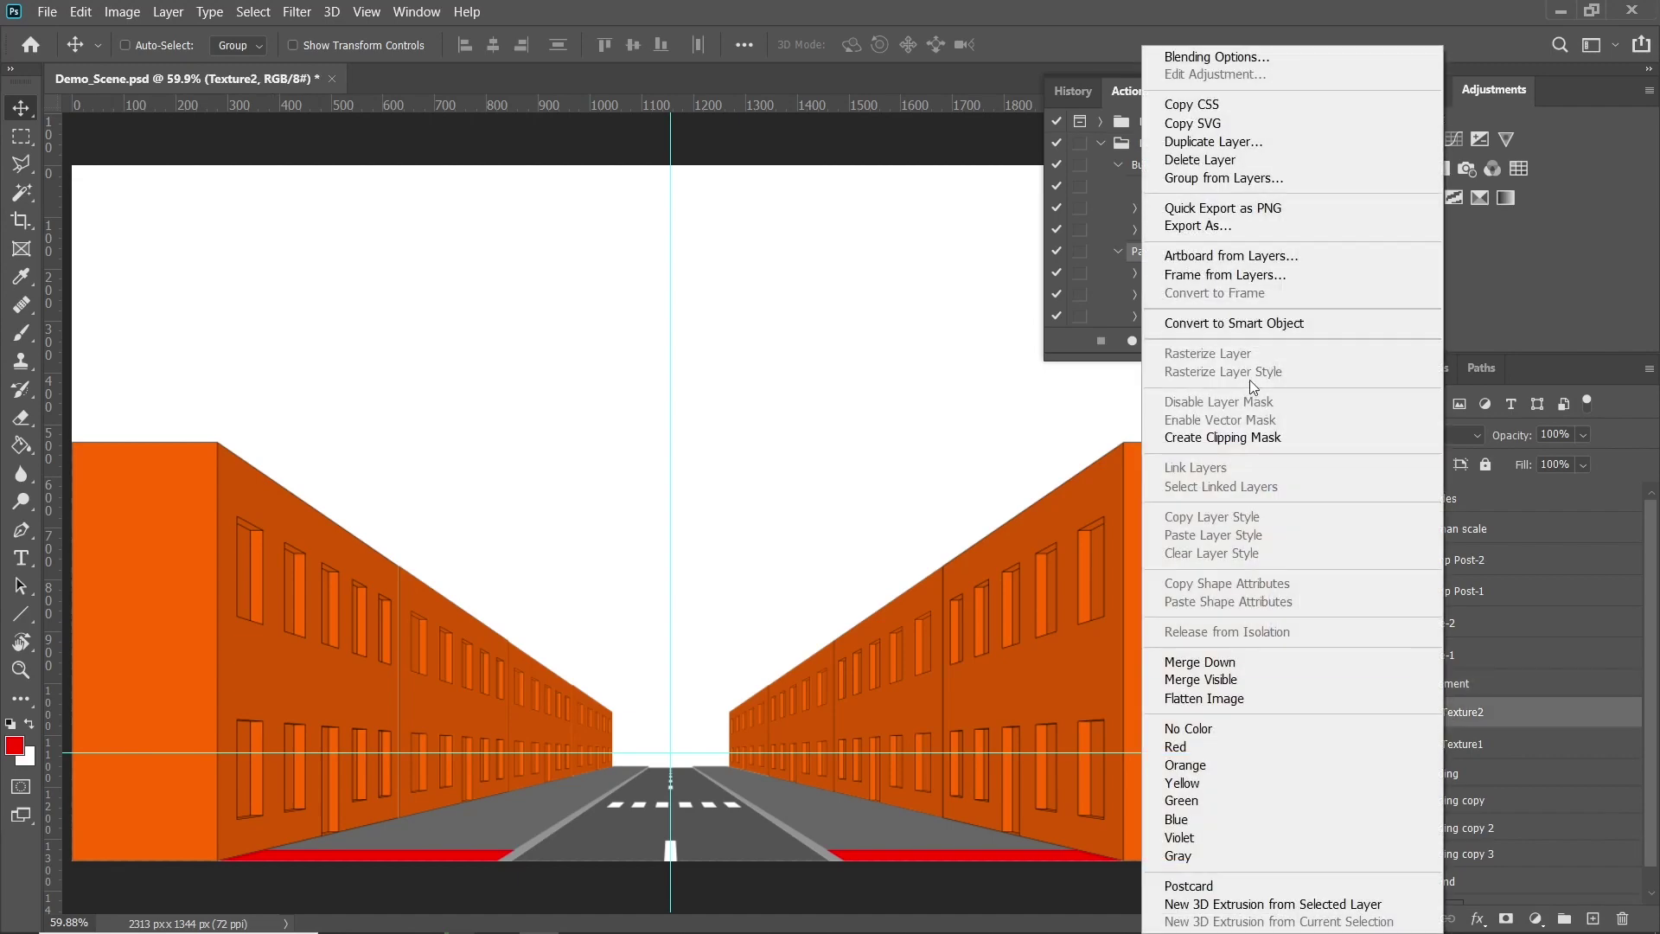
click(1234, 322)
click(1460, 746)
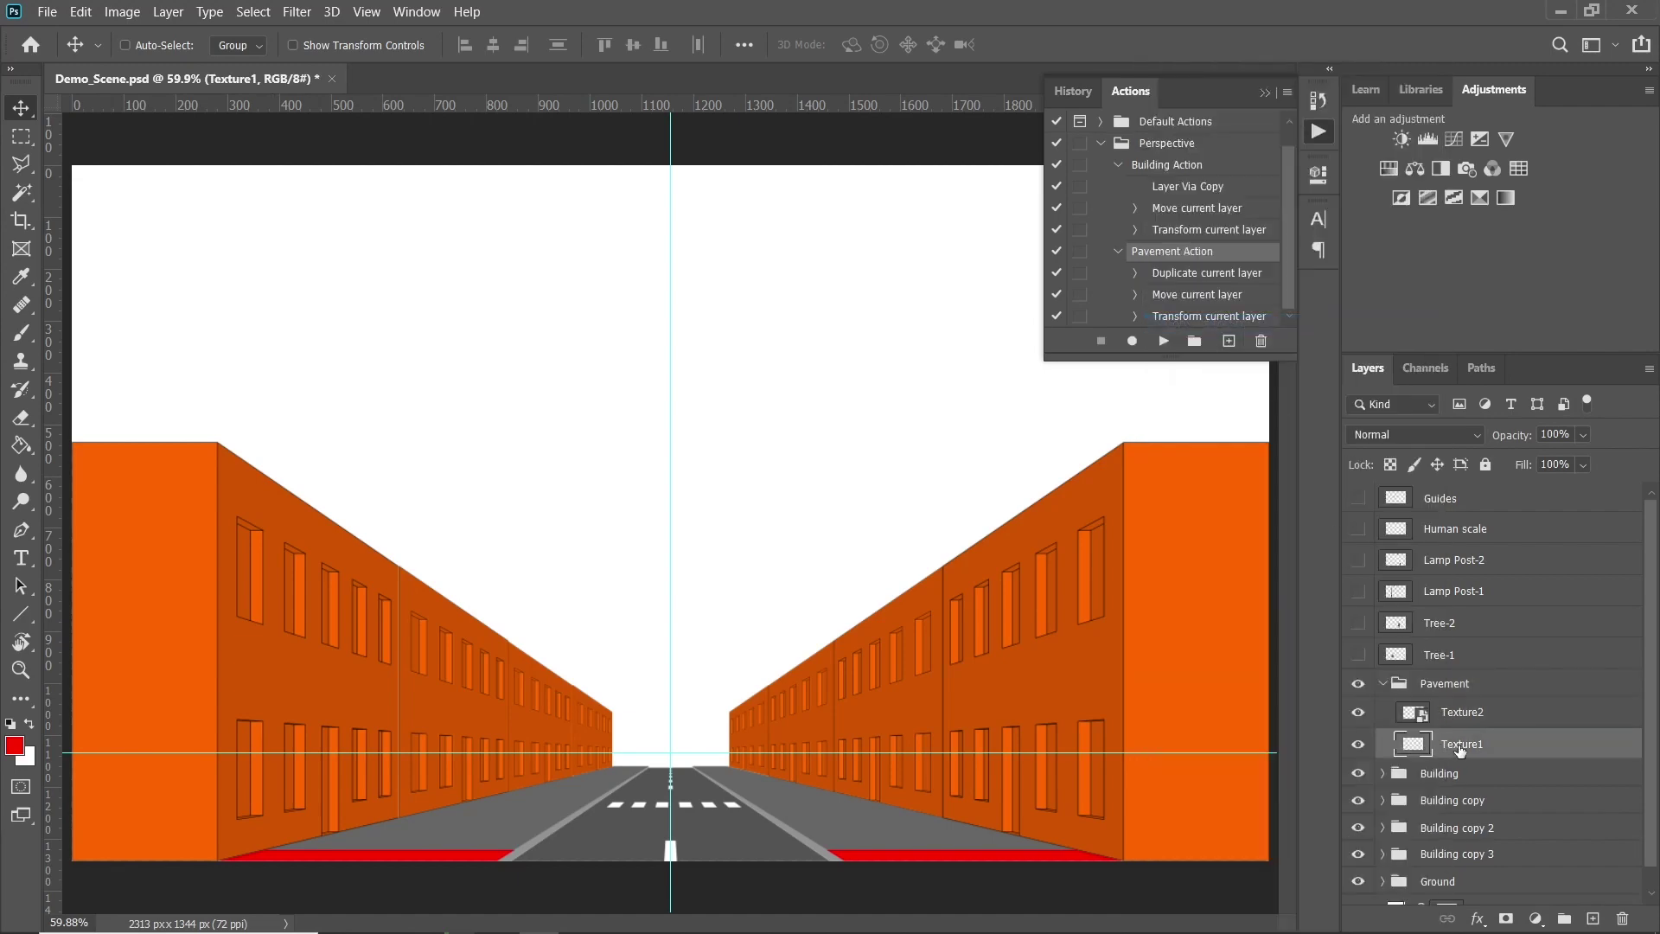
right_click(1459, 749)
click(1254, 324)
click(1392, 688)
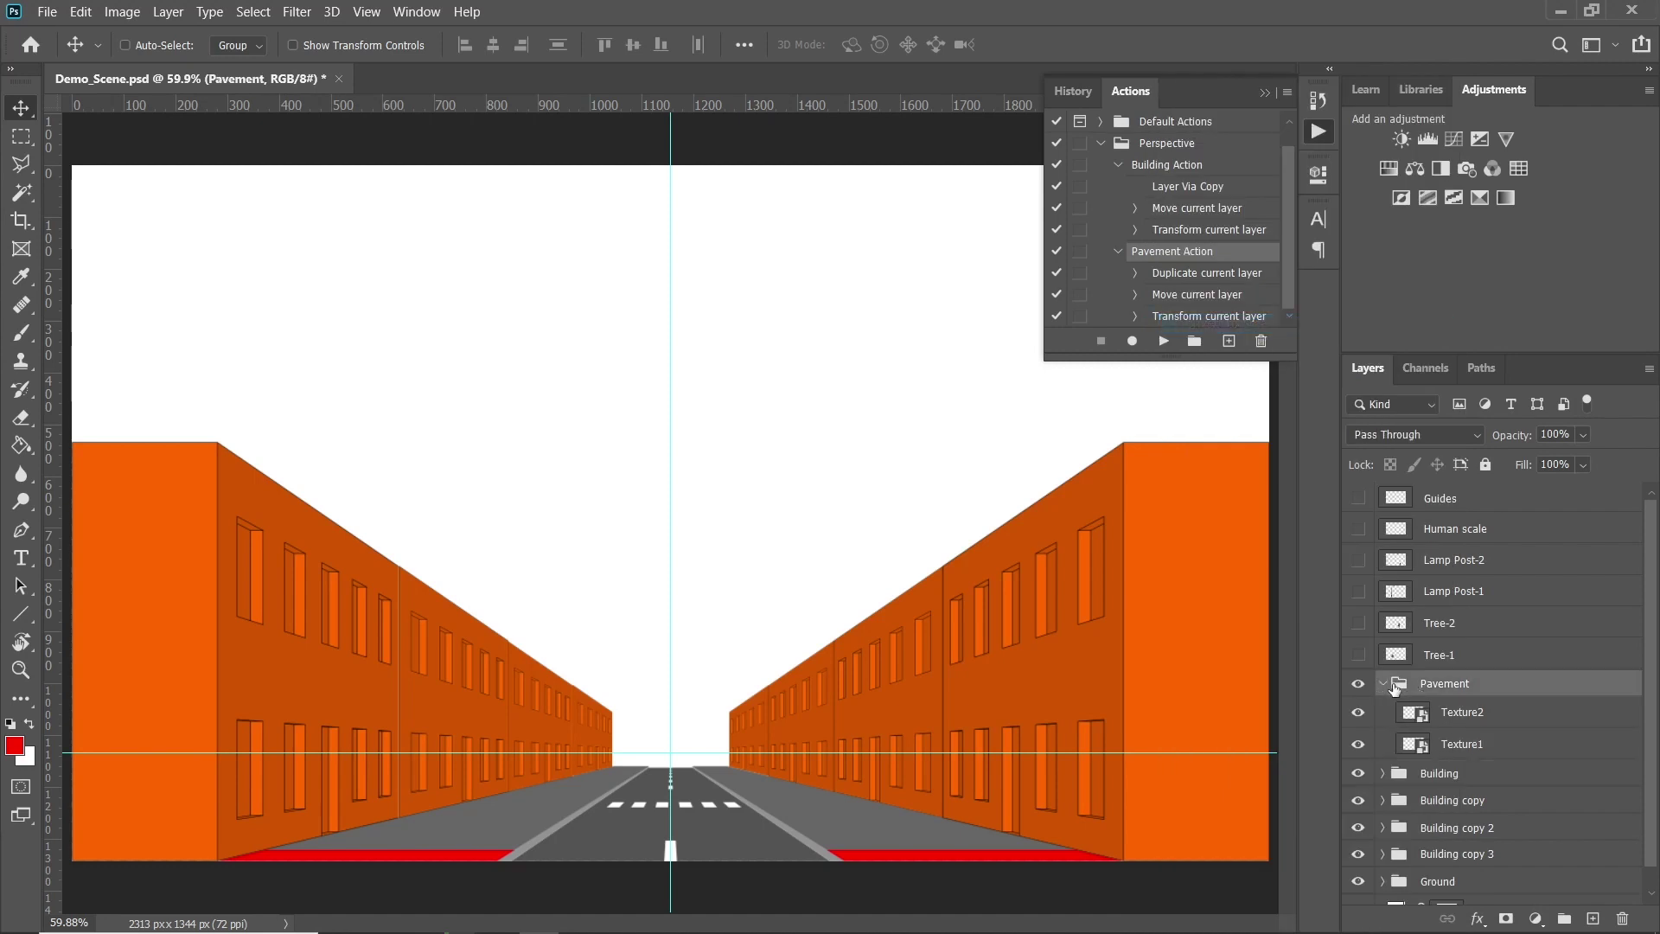
click(1384, 684)
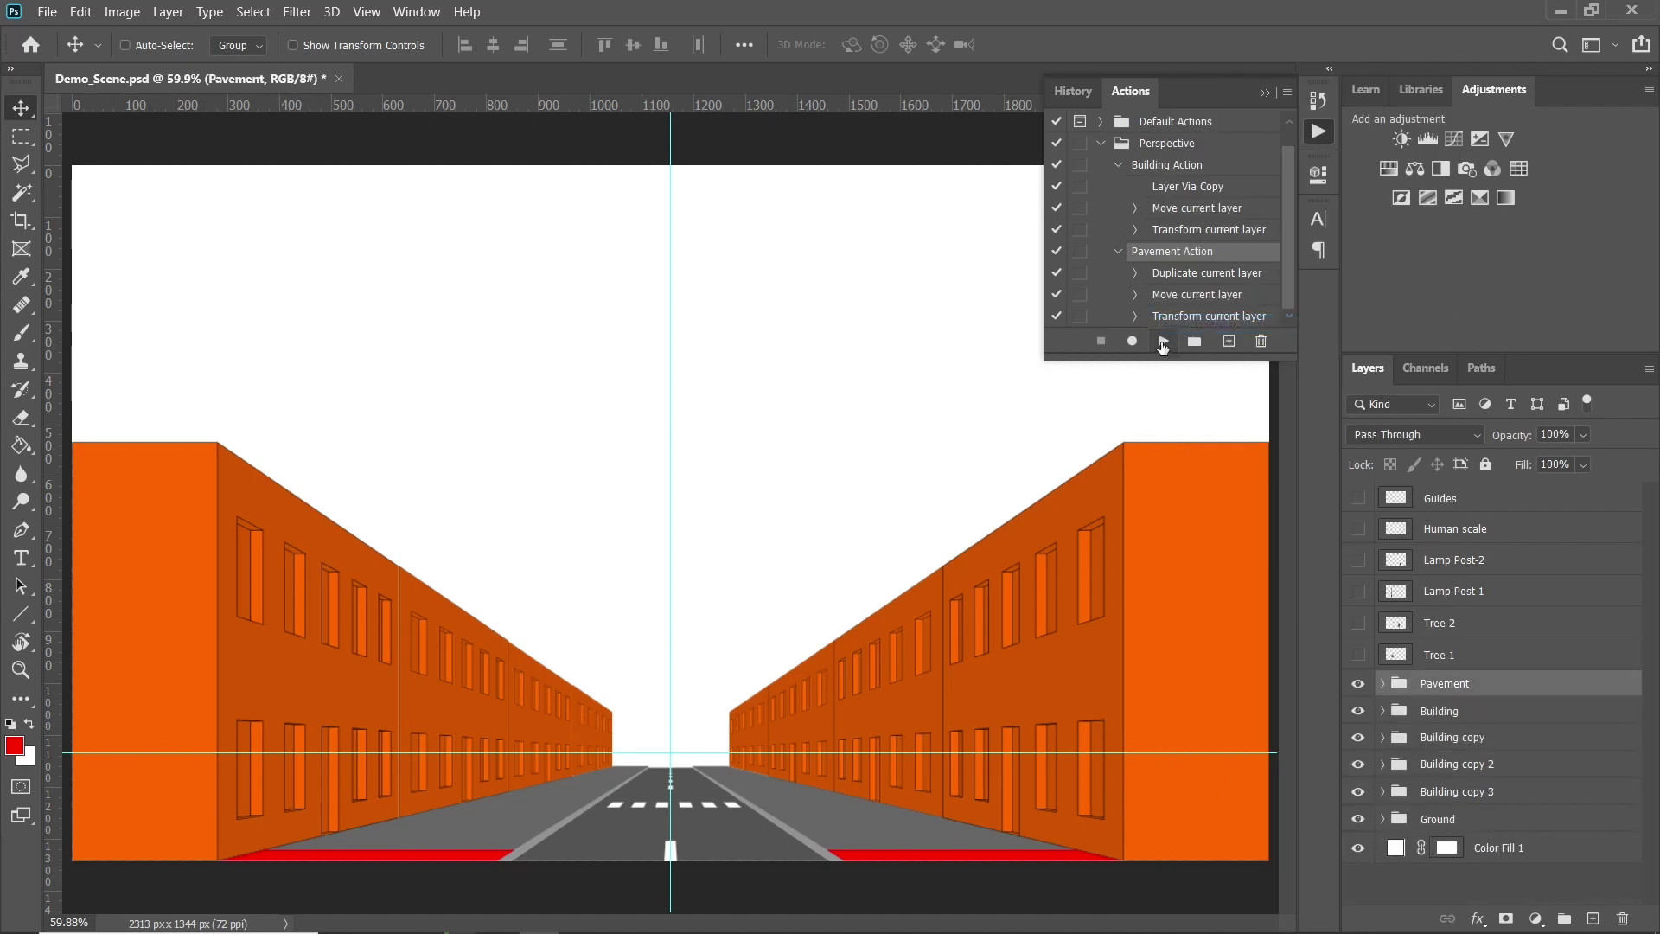
Play the Pavement Action 19 times from the Pavement group so its copies fill both sidewalks to the far end of the road
click(1163, 343)
click(1163, 342)
click(1163, 343)
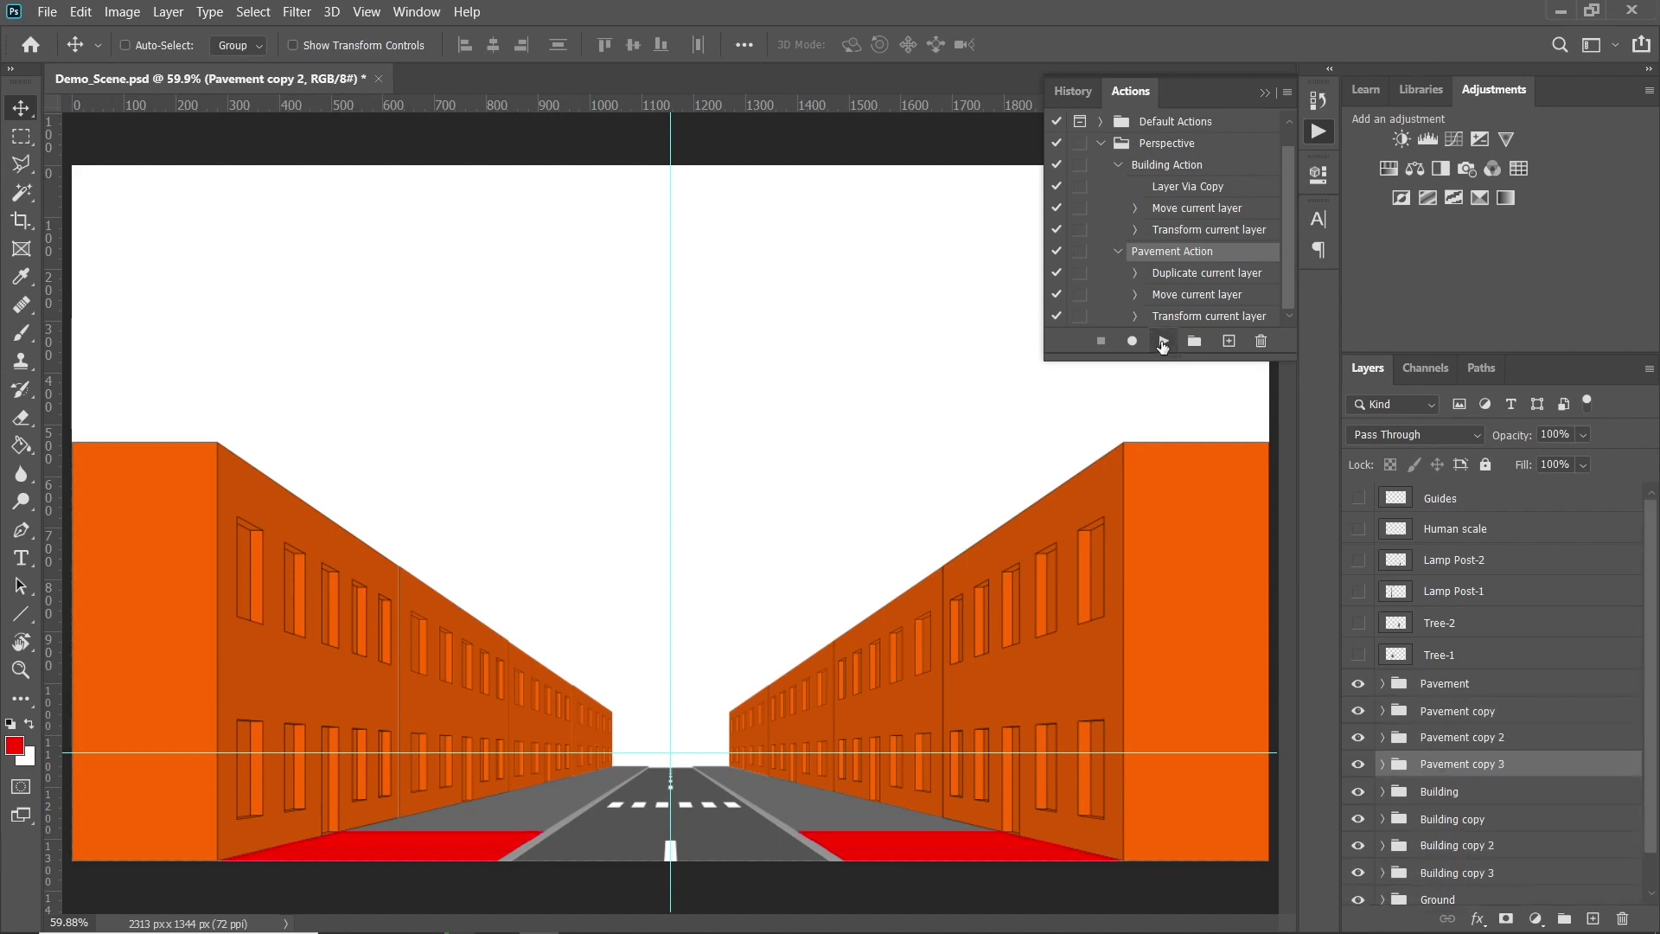
click(1163, 342)
click(1163, 342)
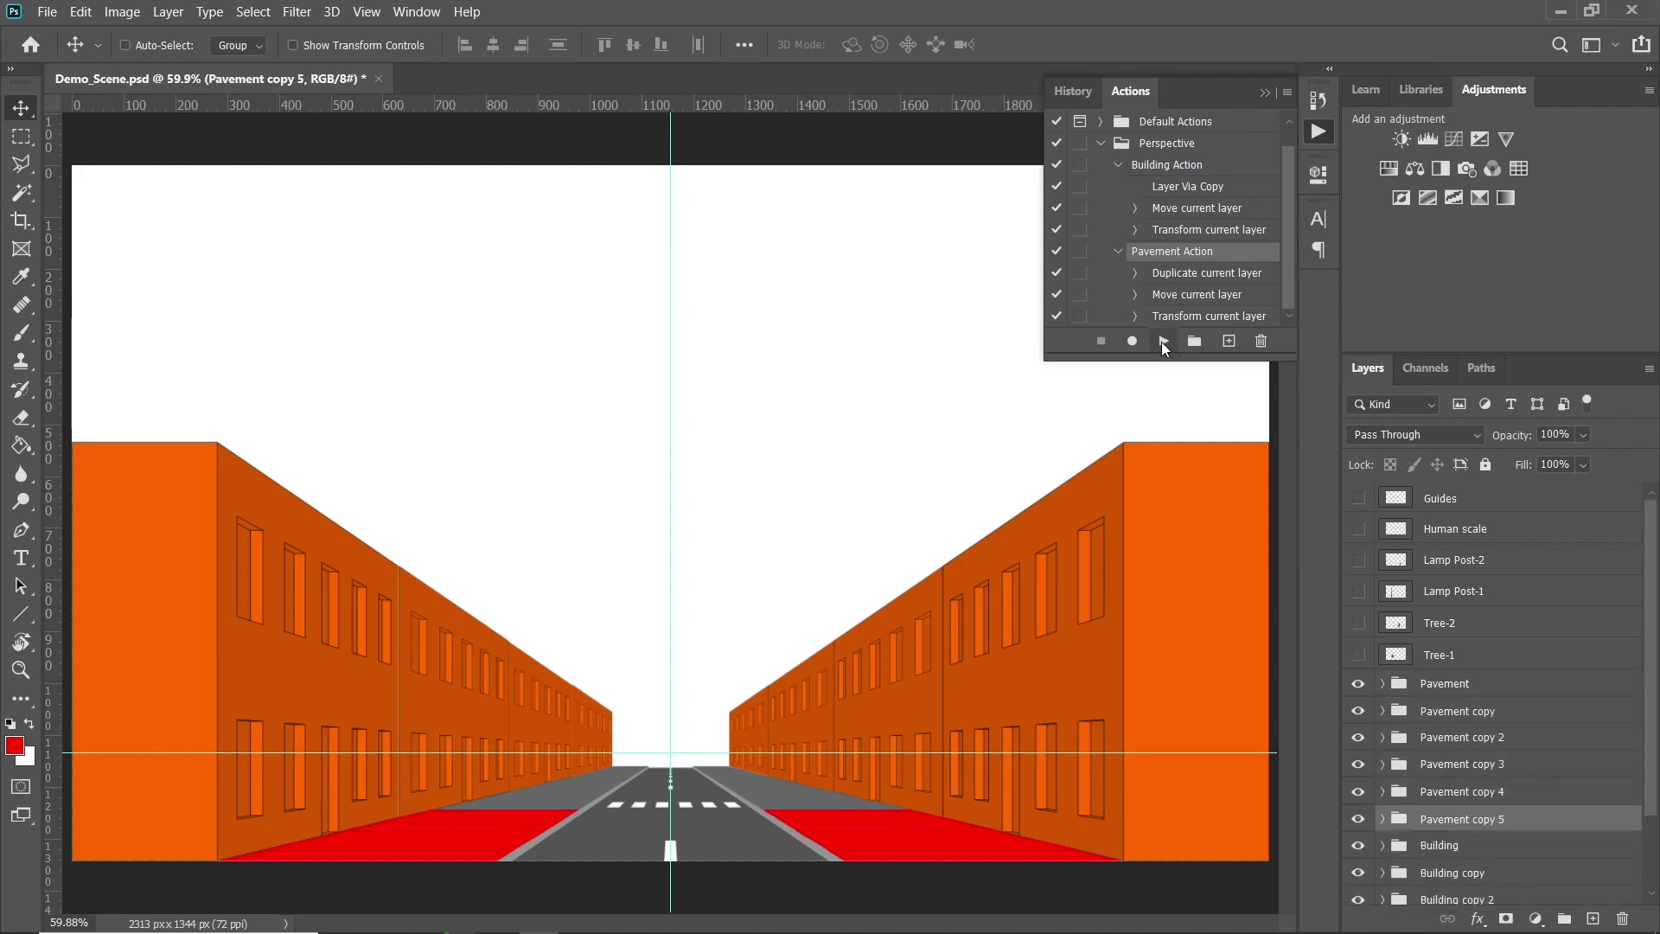
click(1163, 342)
click(1163, 341)
click(1164, 342)
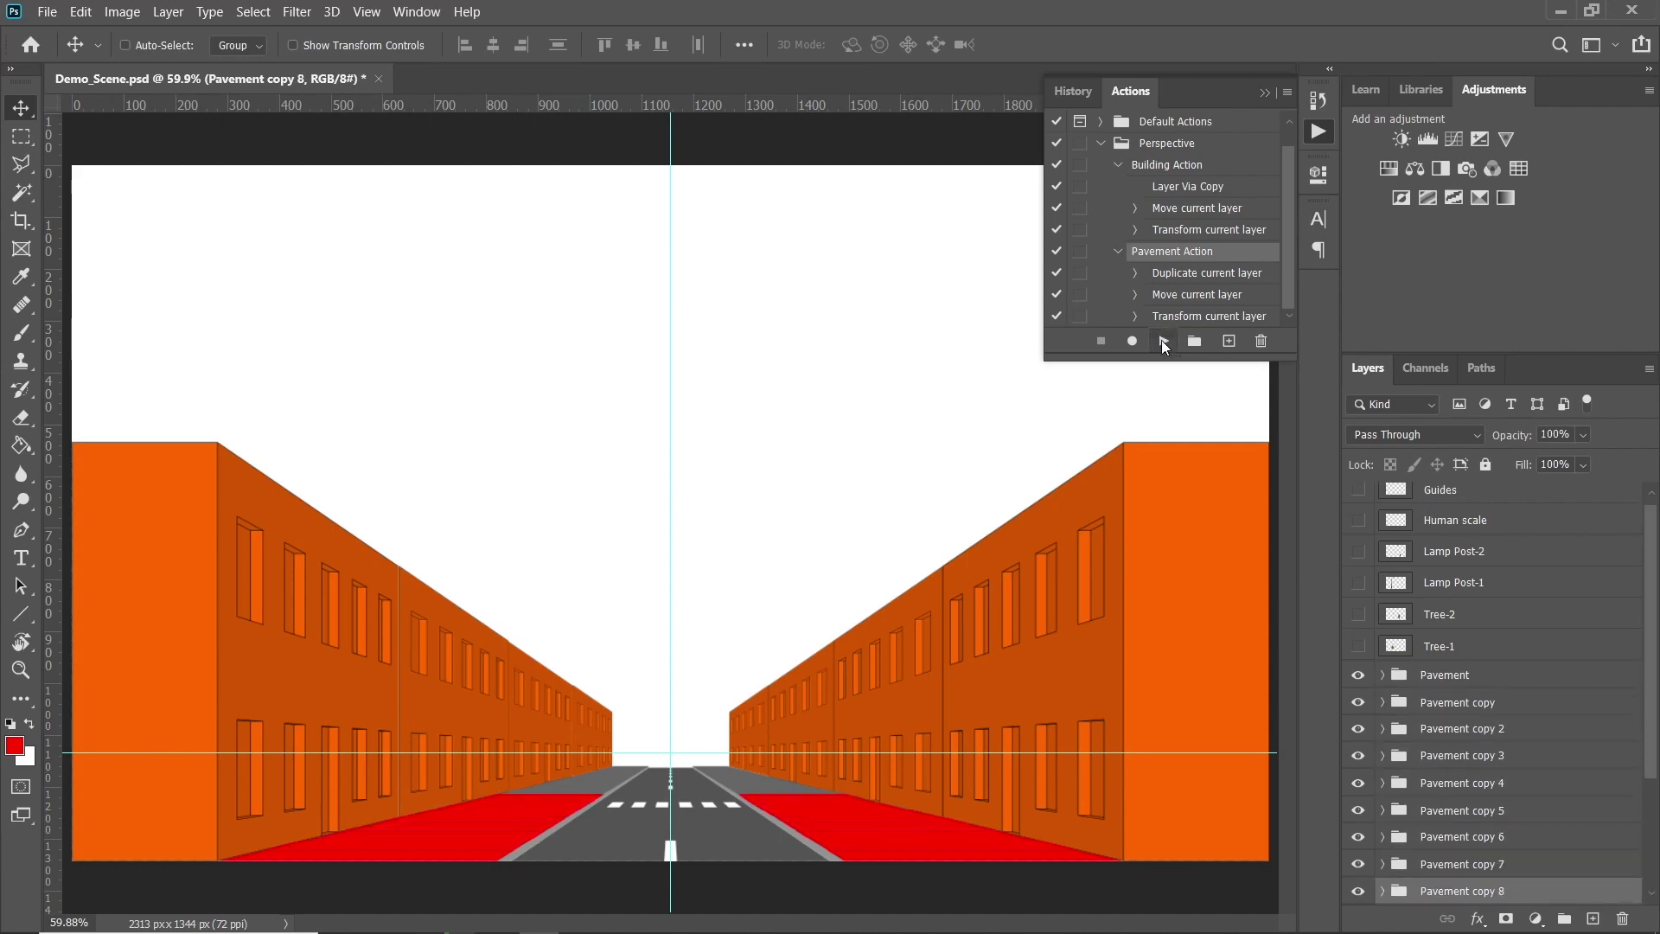
click(1163, 341)
click(1163, 342)
click(1163, 341)
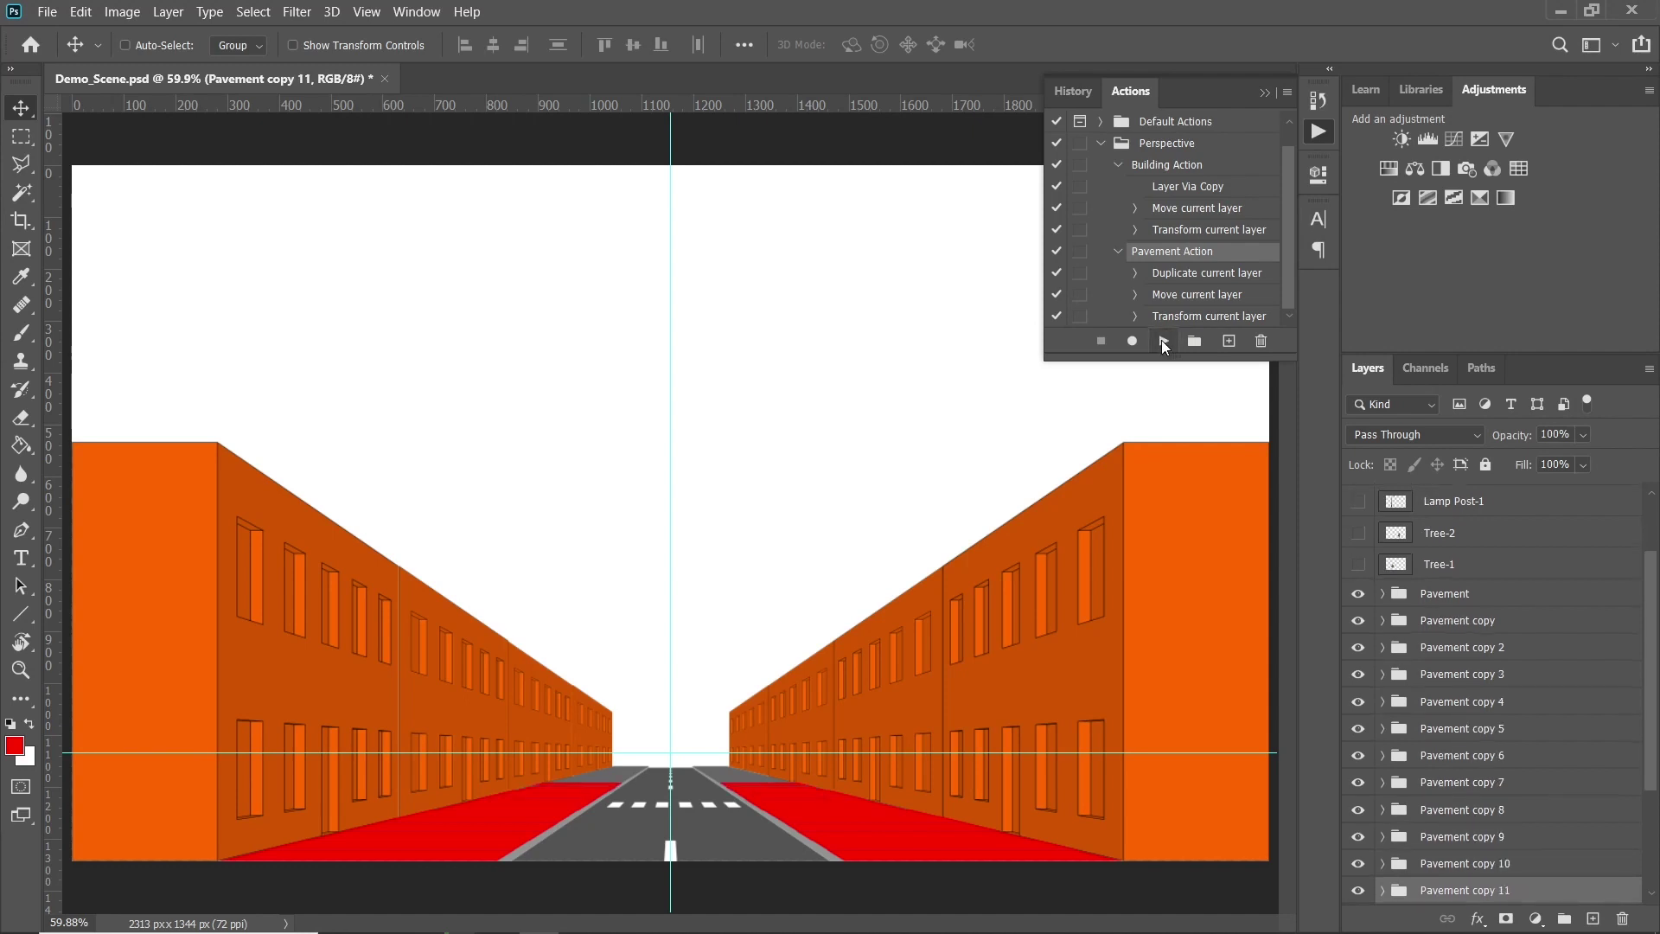
click(1163, 341)
click(1163, 341)
click(1163, 341)
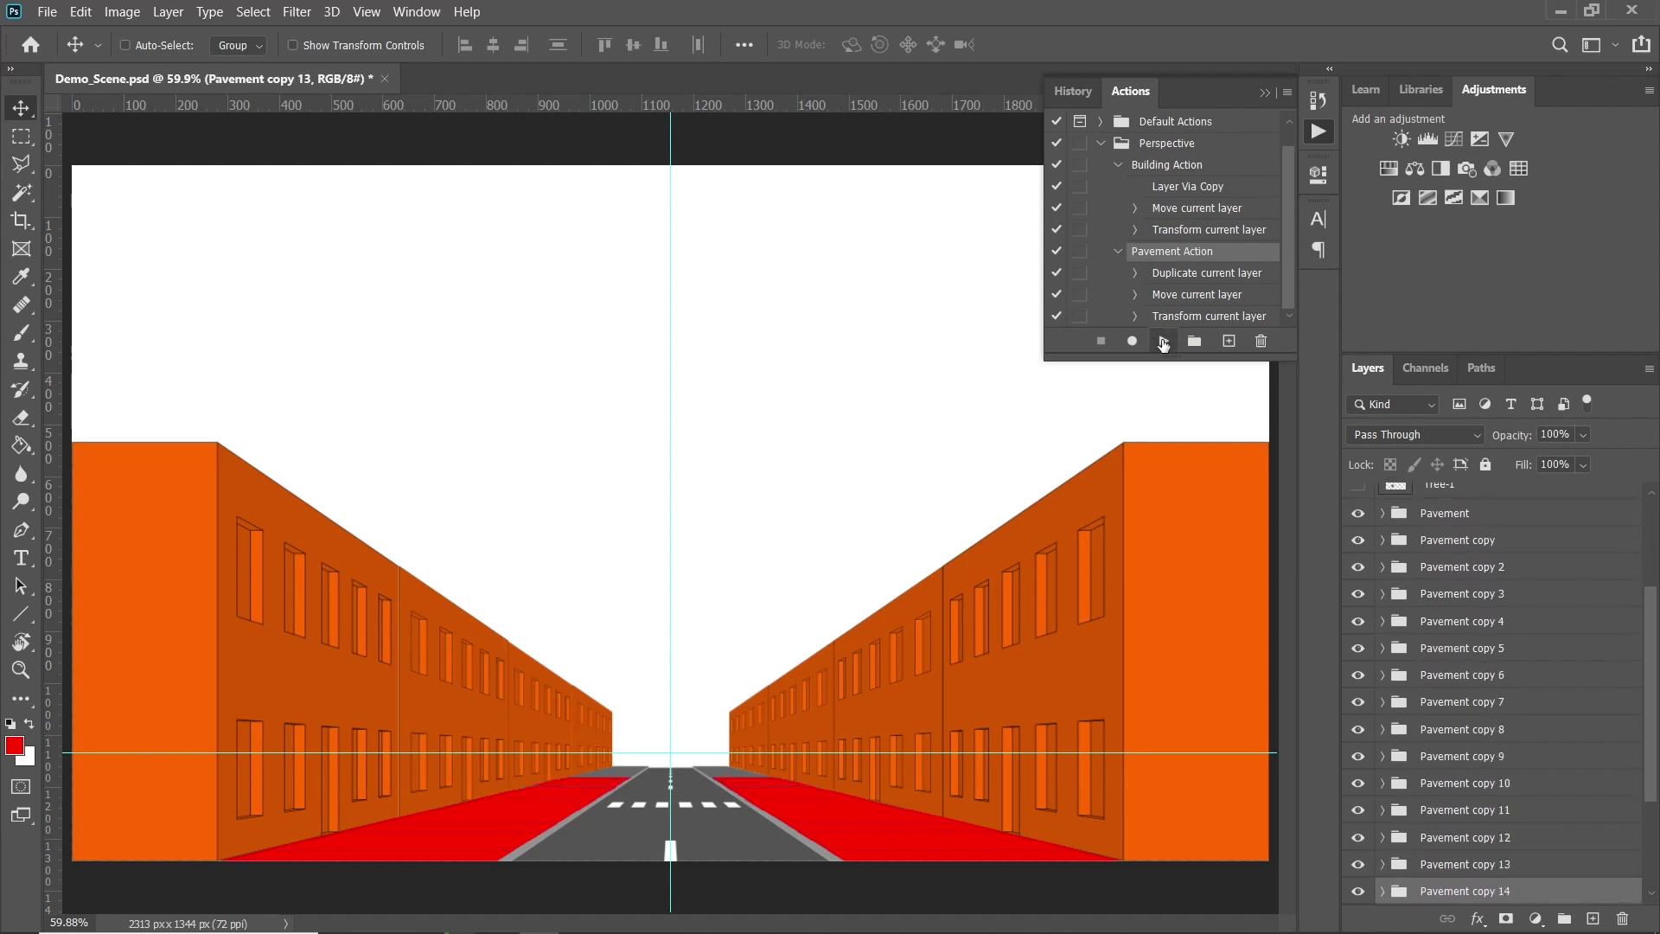
click(1163, 342)
click(1163, 342)
click(1163, 342)
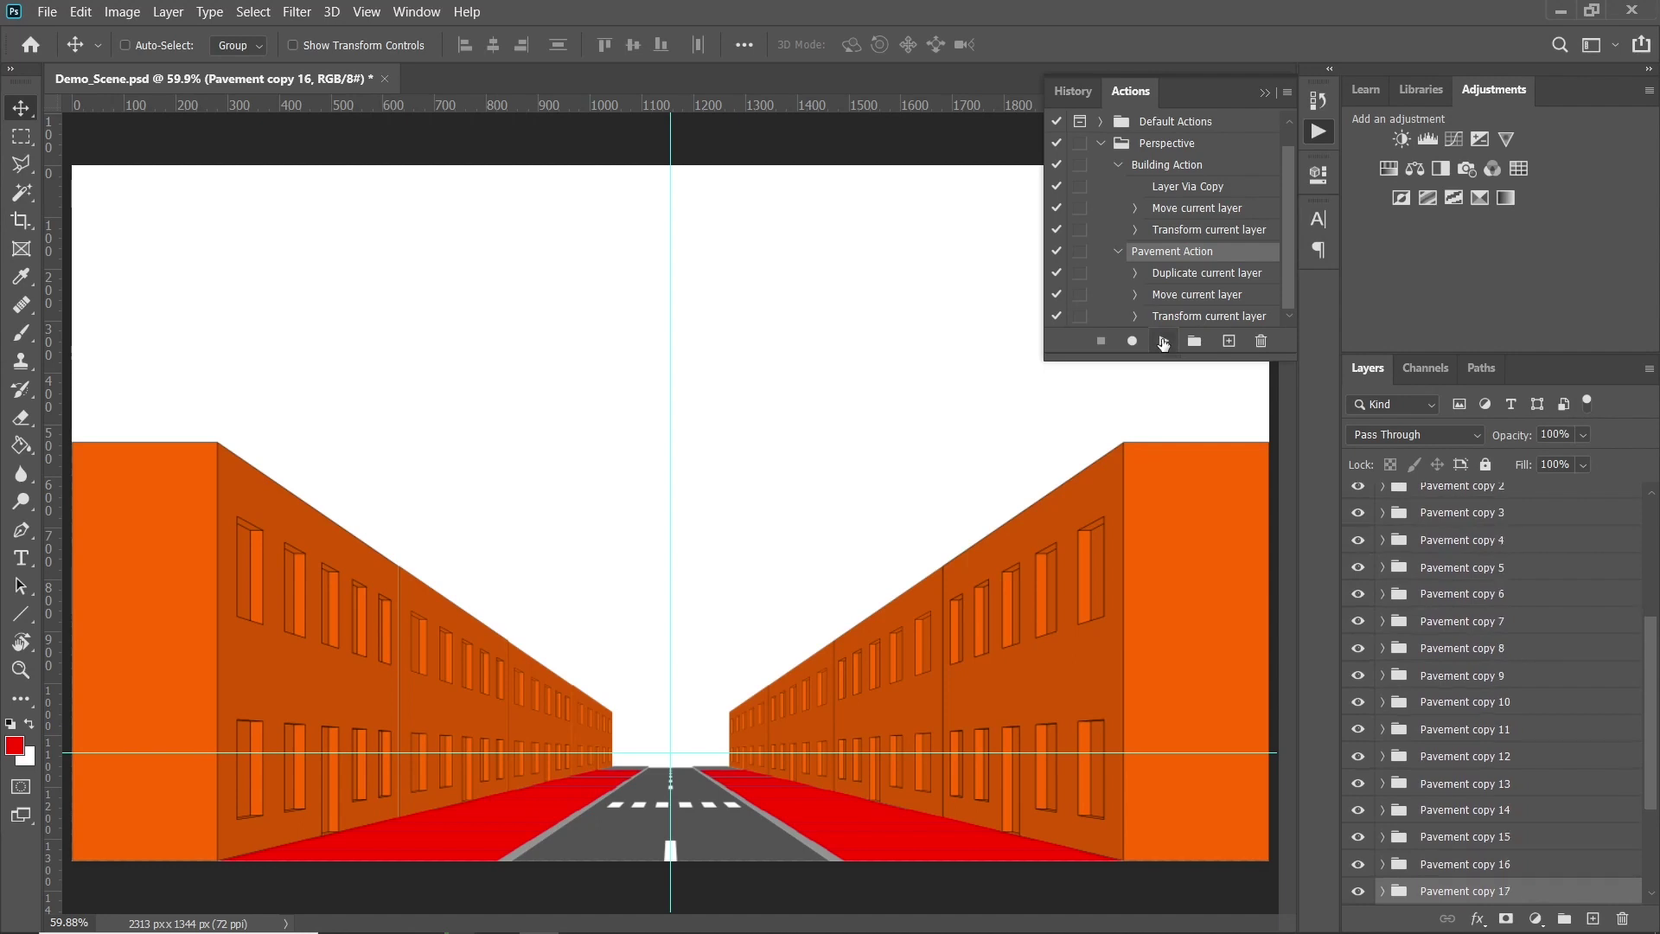
click(1163, 341)
click(1163, 342)
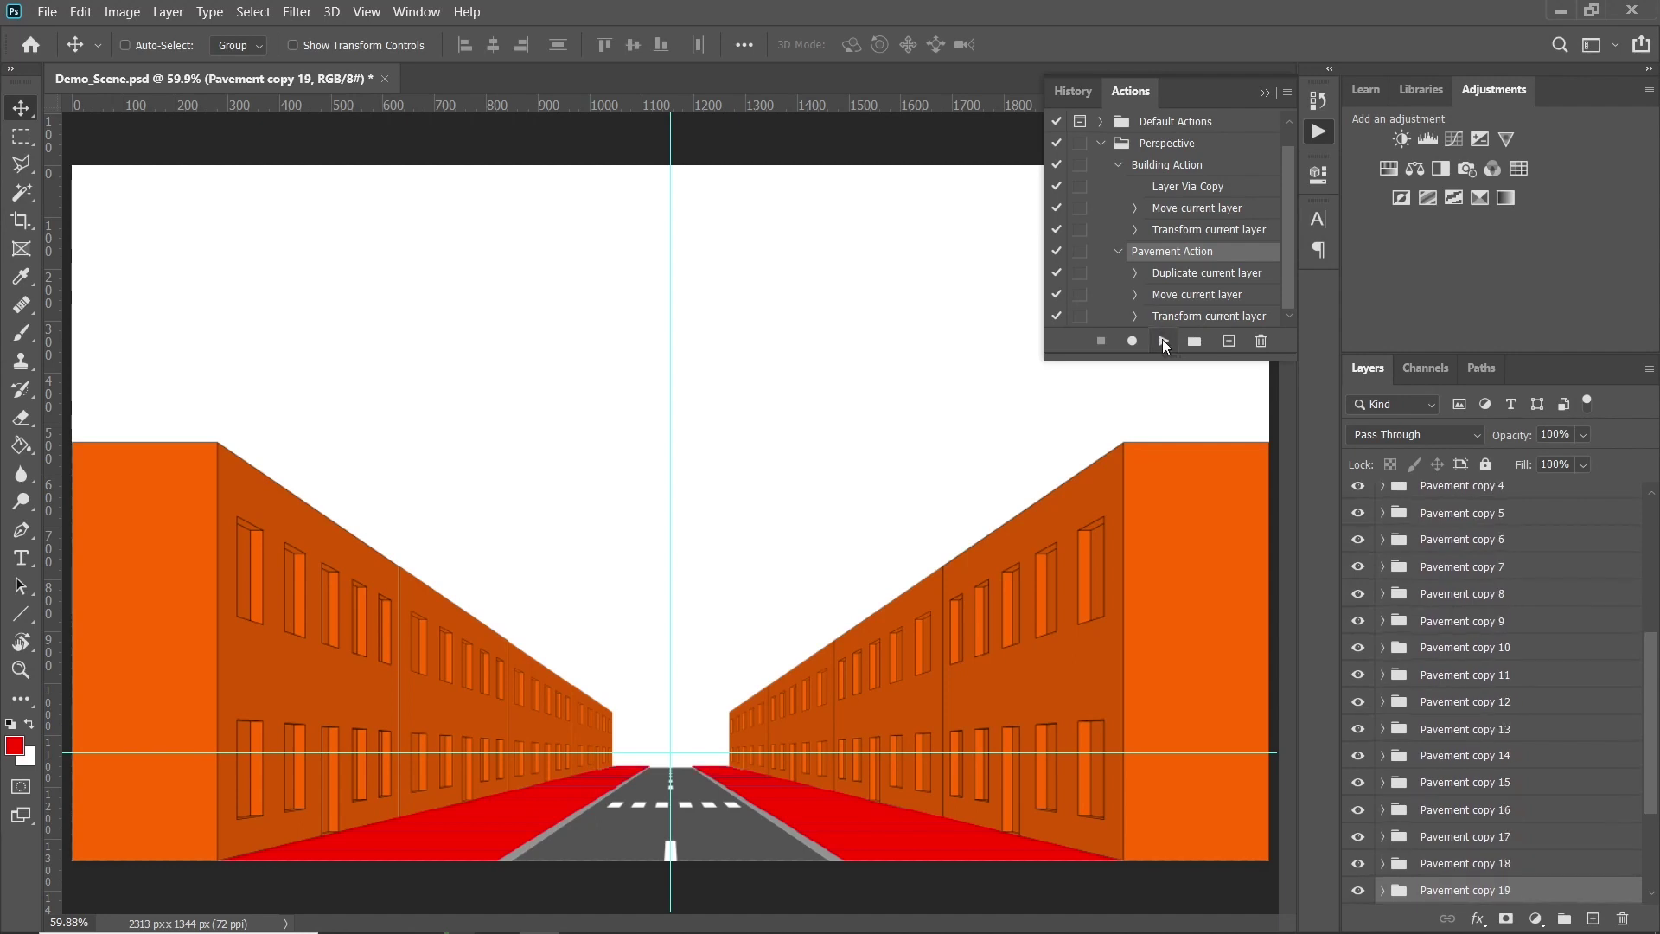
click(1264, 93)
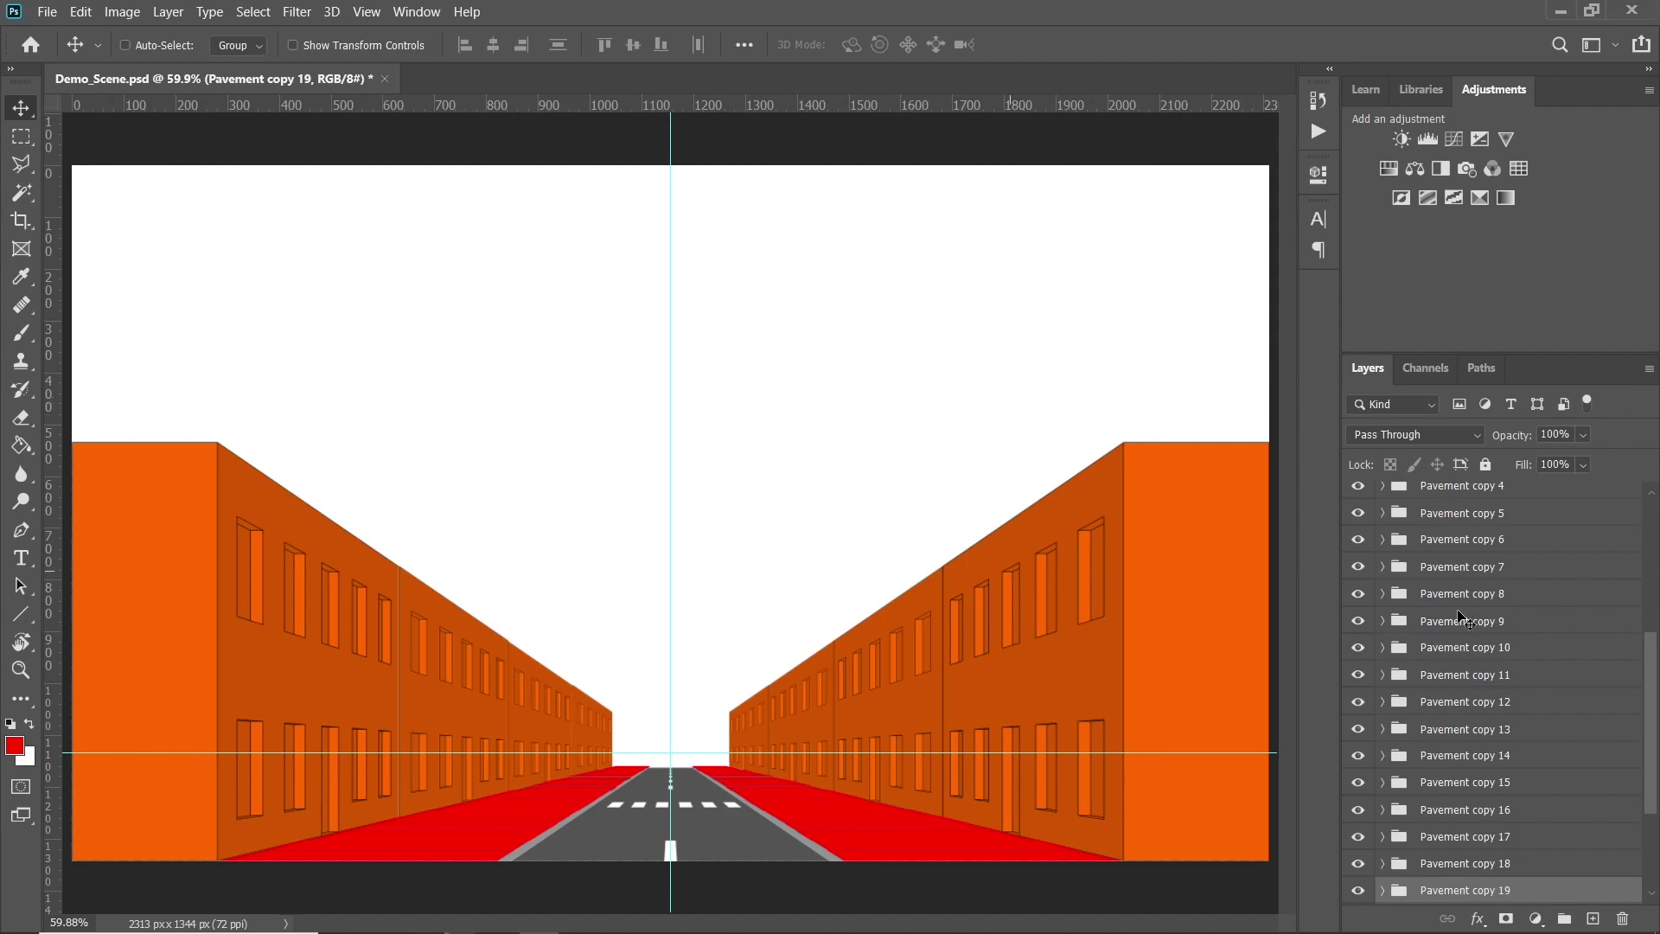
Place the 181_concrete paving outdoor texture image in the scene and scale it down to about 389 by 389 px
scroll(1457, 615, up, 5)
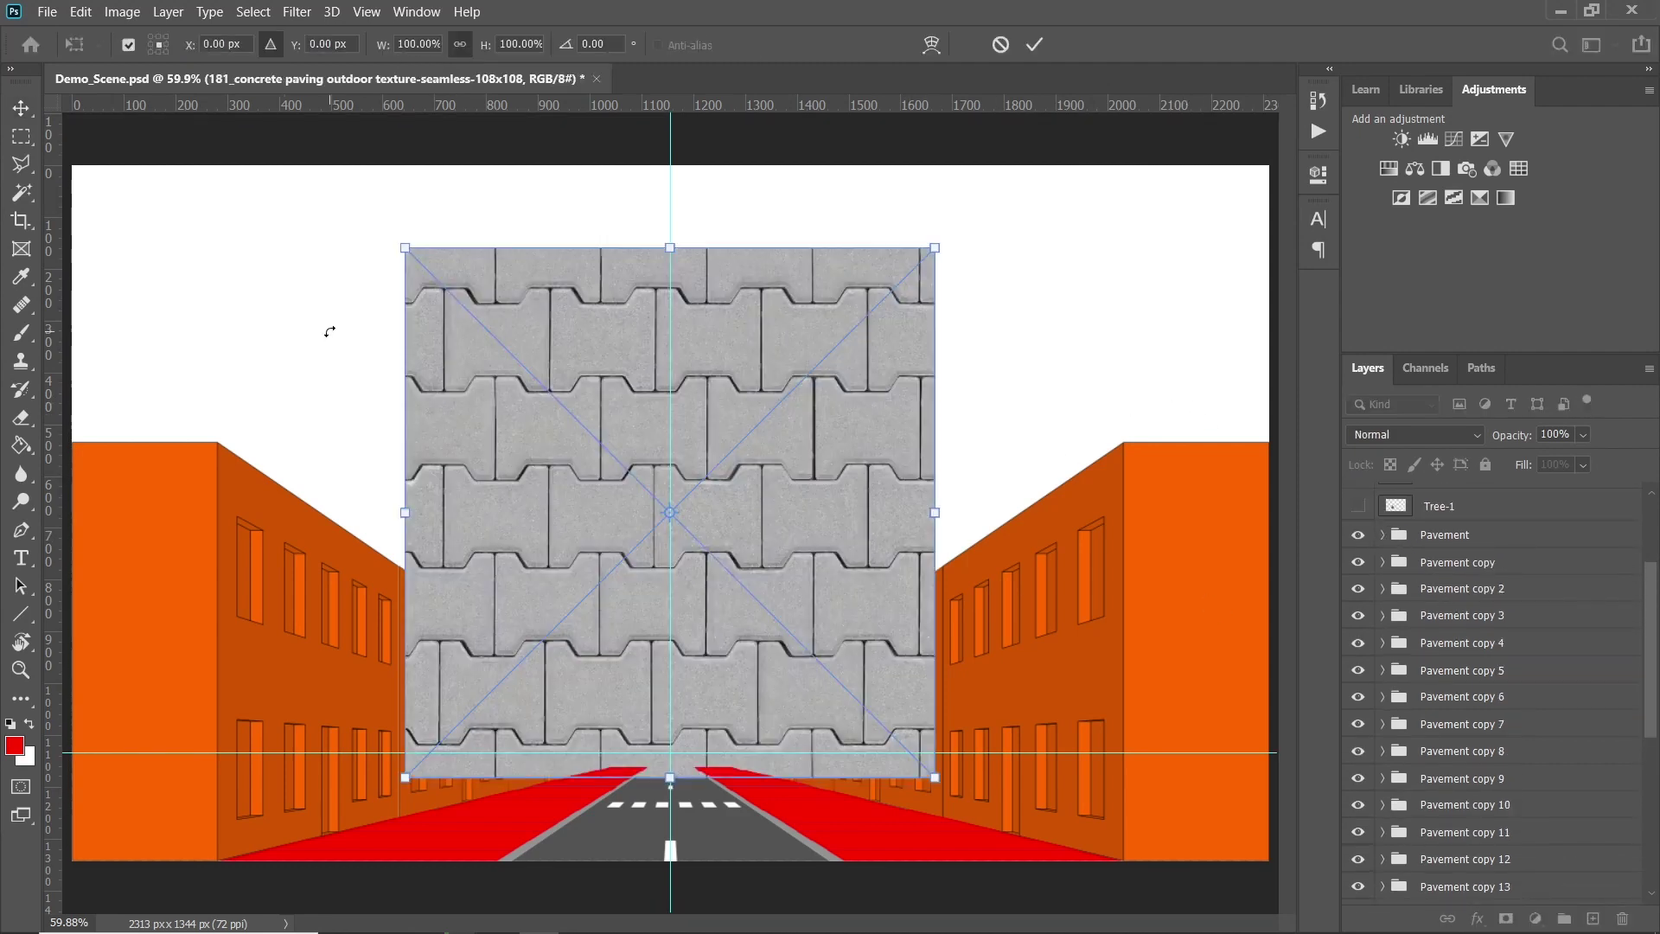
drag(934, 783, 607, 452)
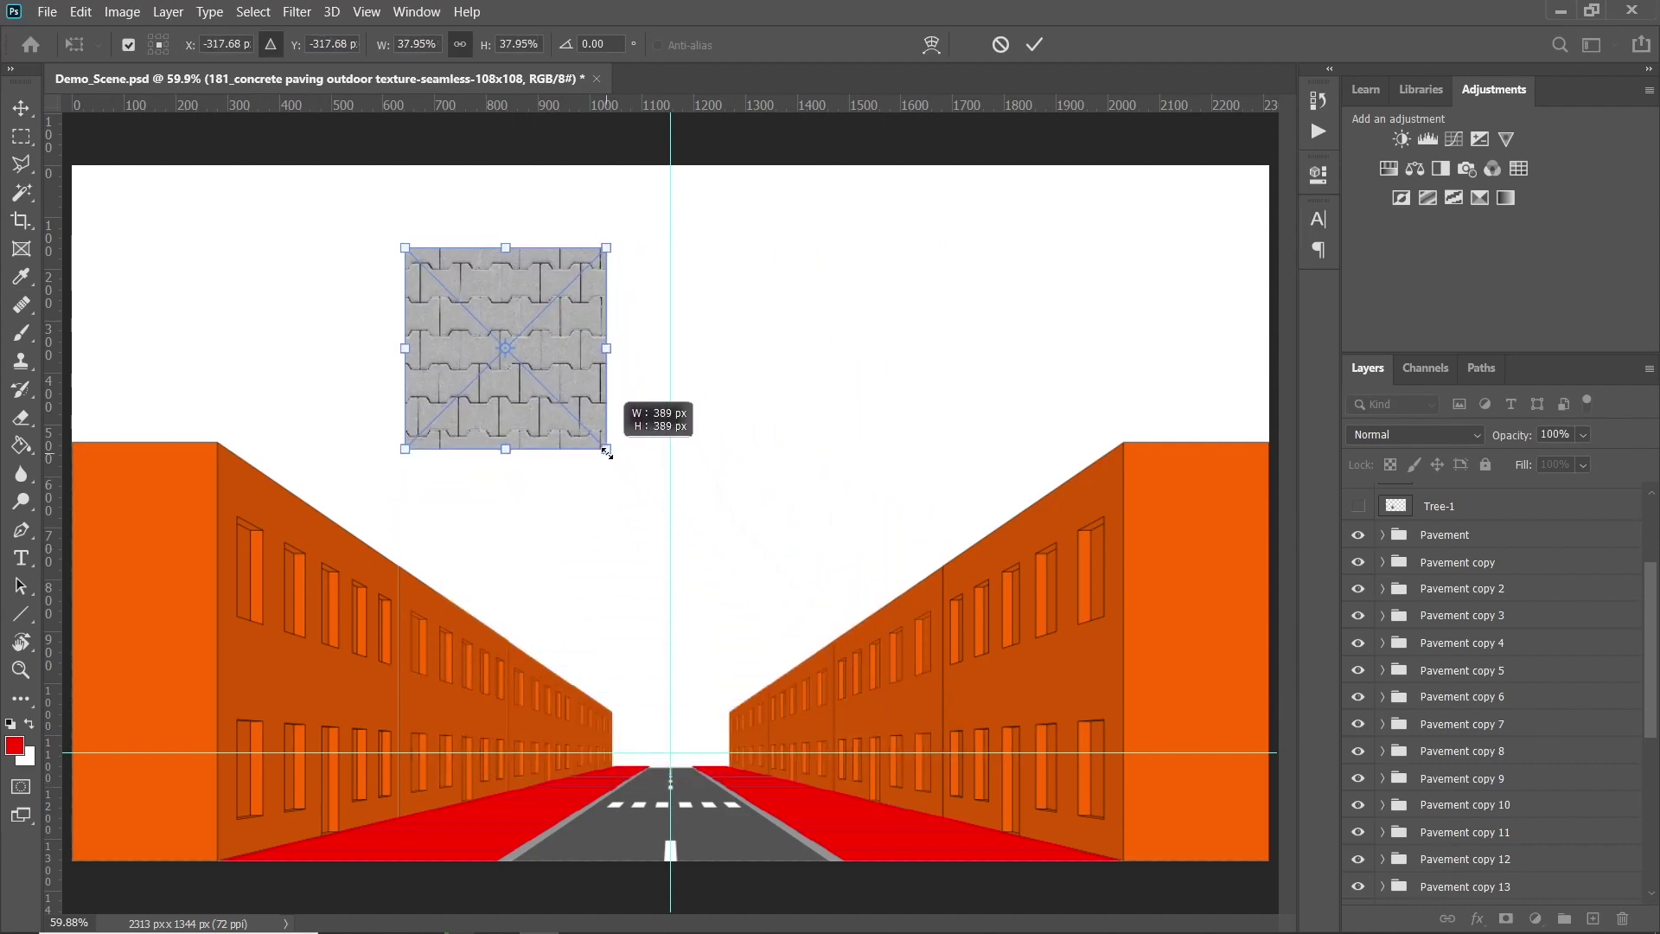
click(1036, 44)
Move the paving texture to the upper-left of the canvas and duplicate it into a seamless horizontal row of four tiles
scroll(1484, 673, down, 5)
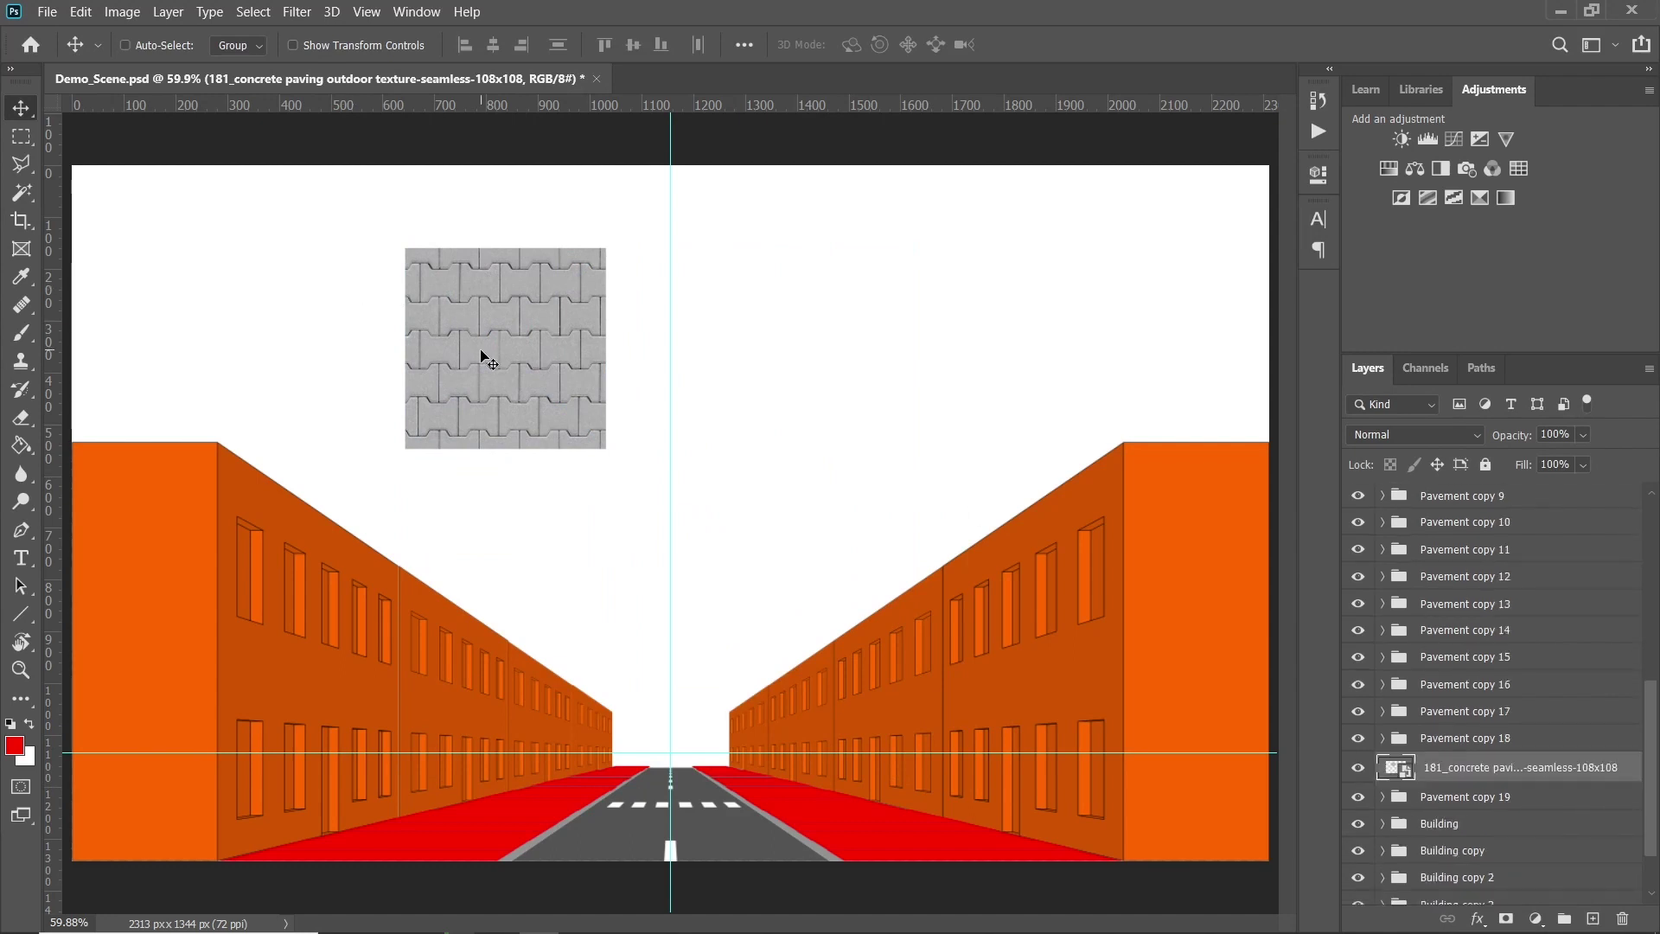
drag(482, 354, 251, 360)
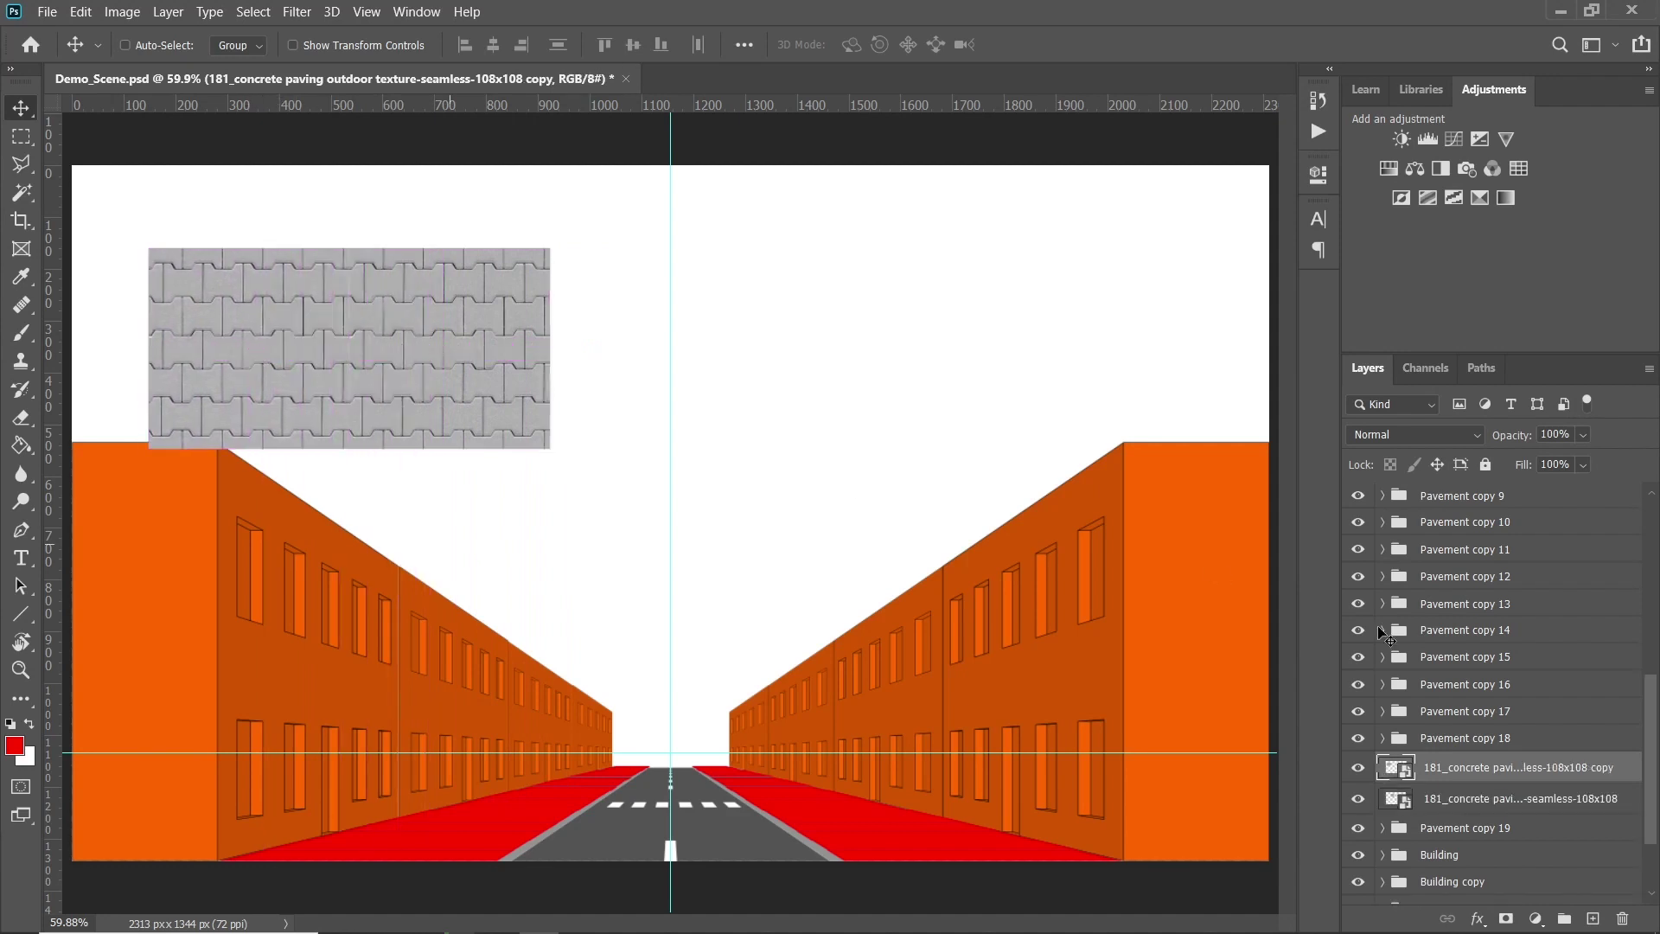
shift+click(1489, 801)
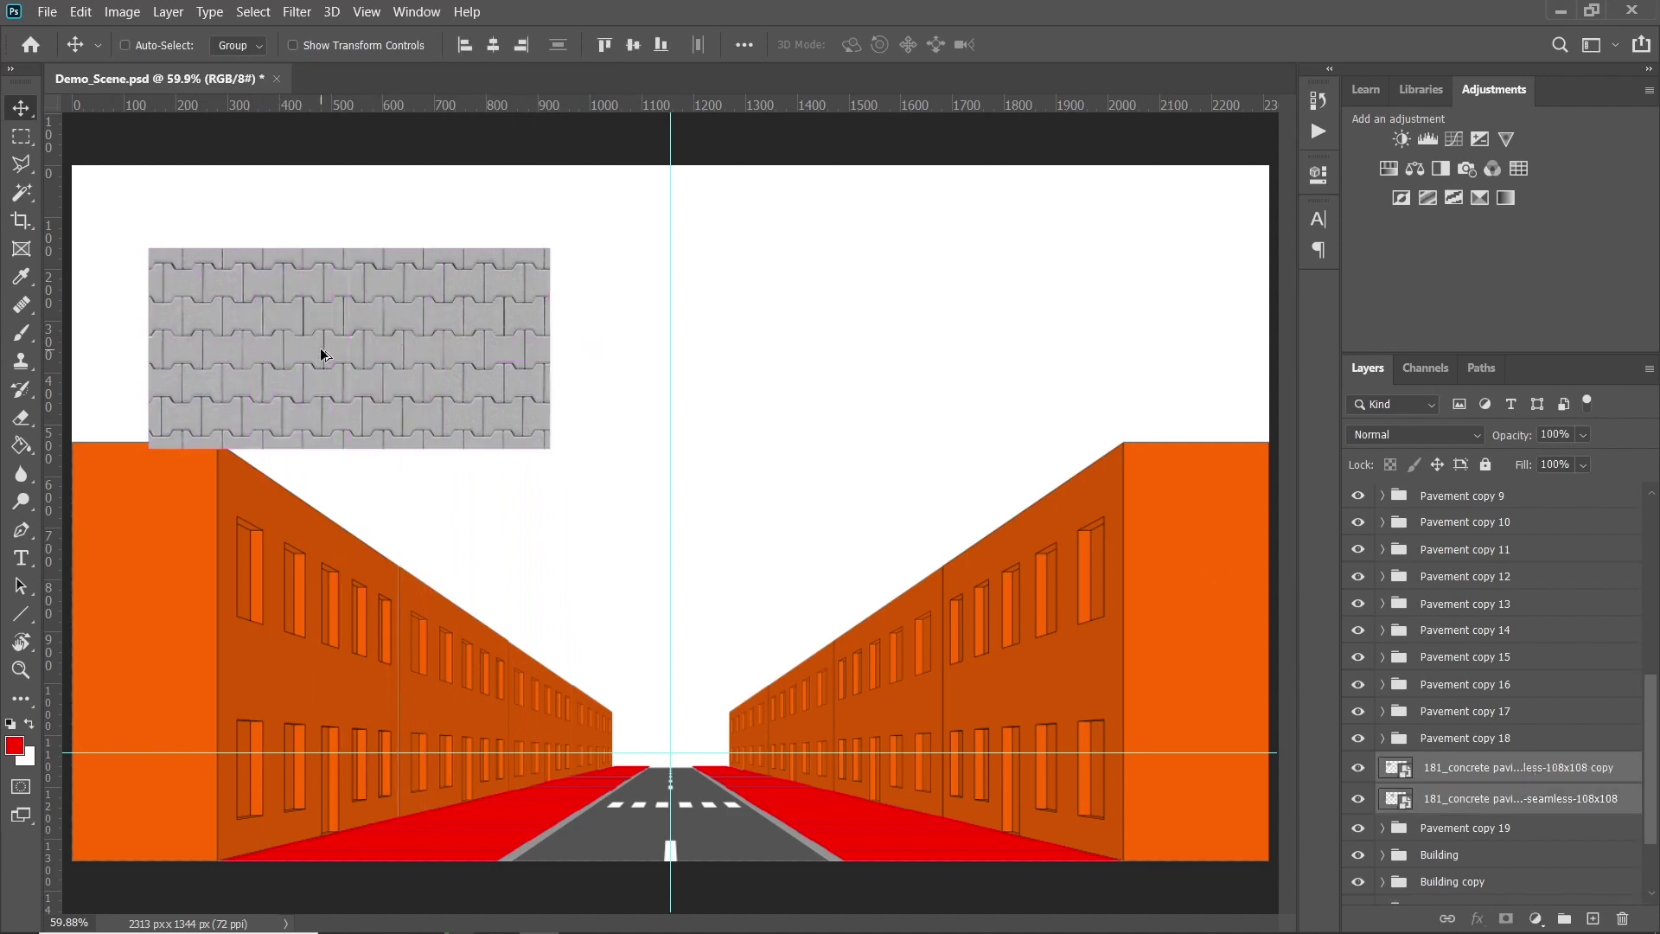
drag(326, 357, 724, 372)
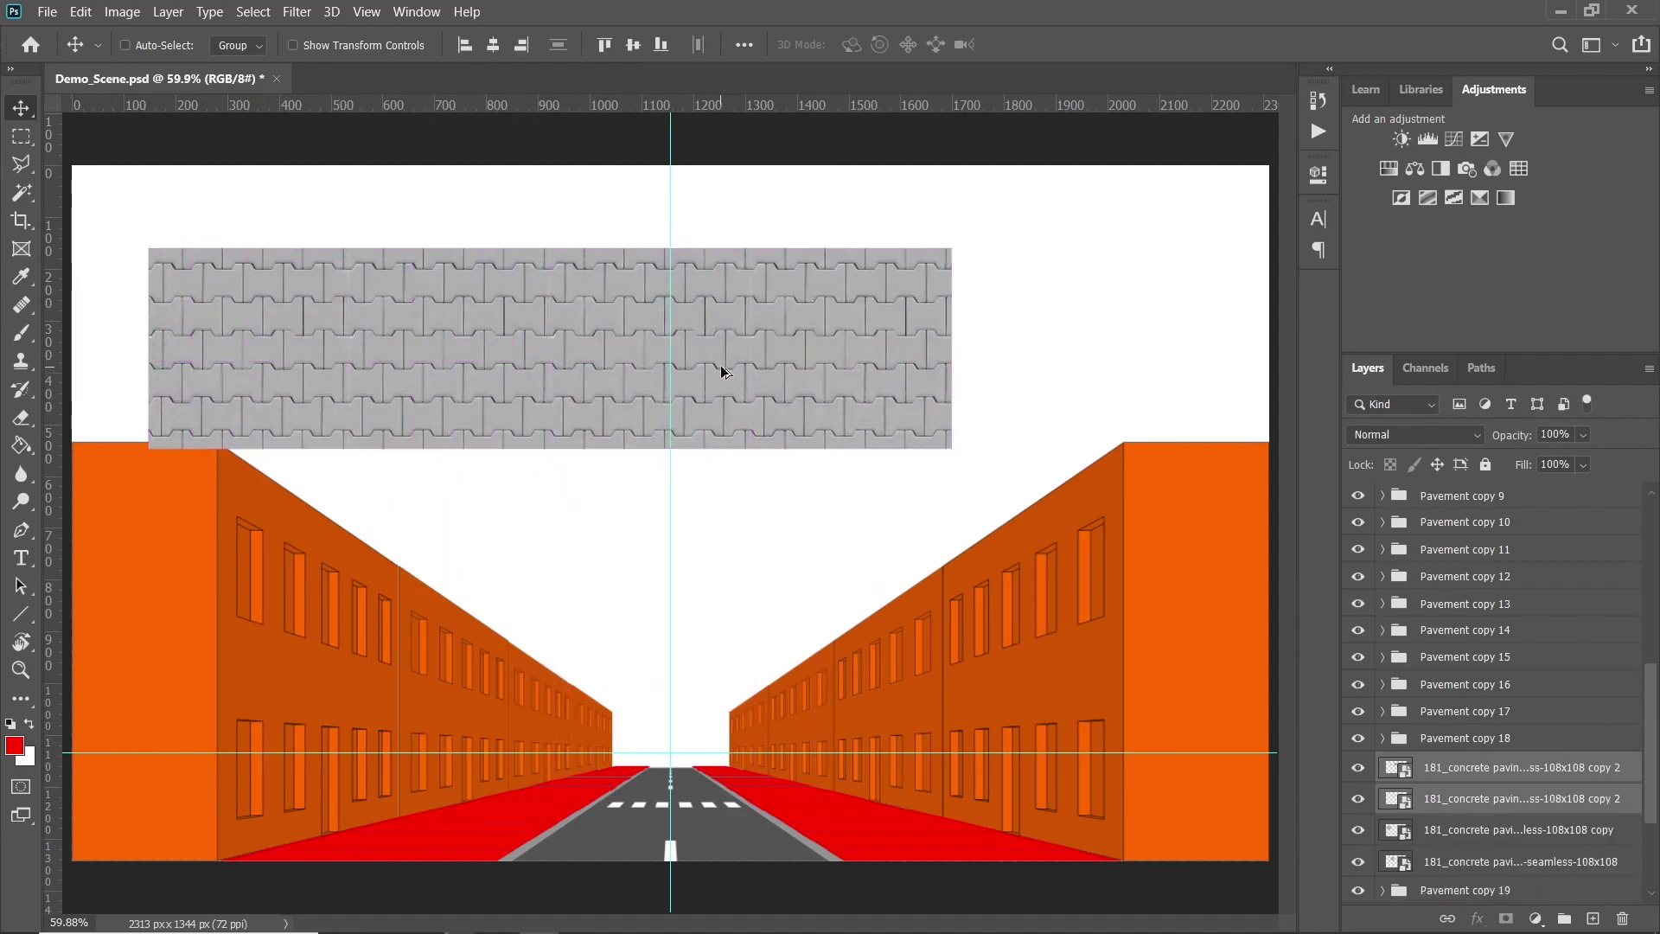
Select all four concrete paving tile layers and merge them into a single layer
click(1463, 774)
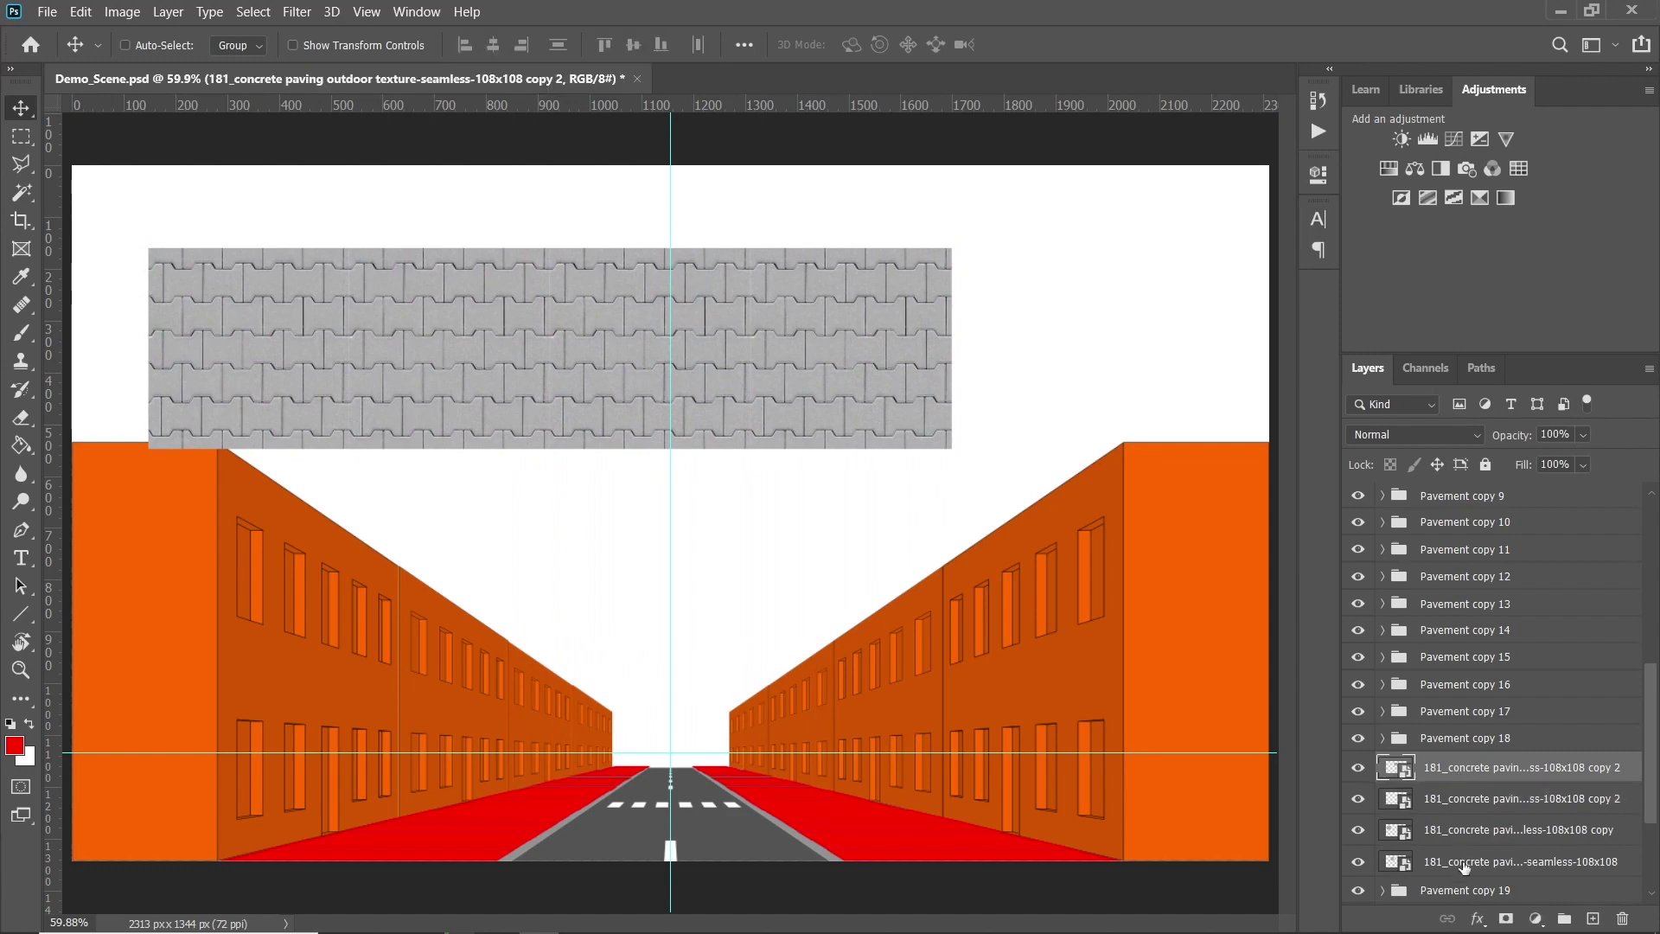
shift+click(1456, 862)
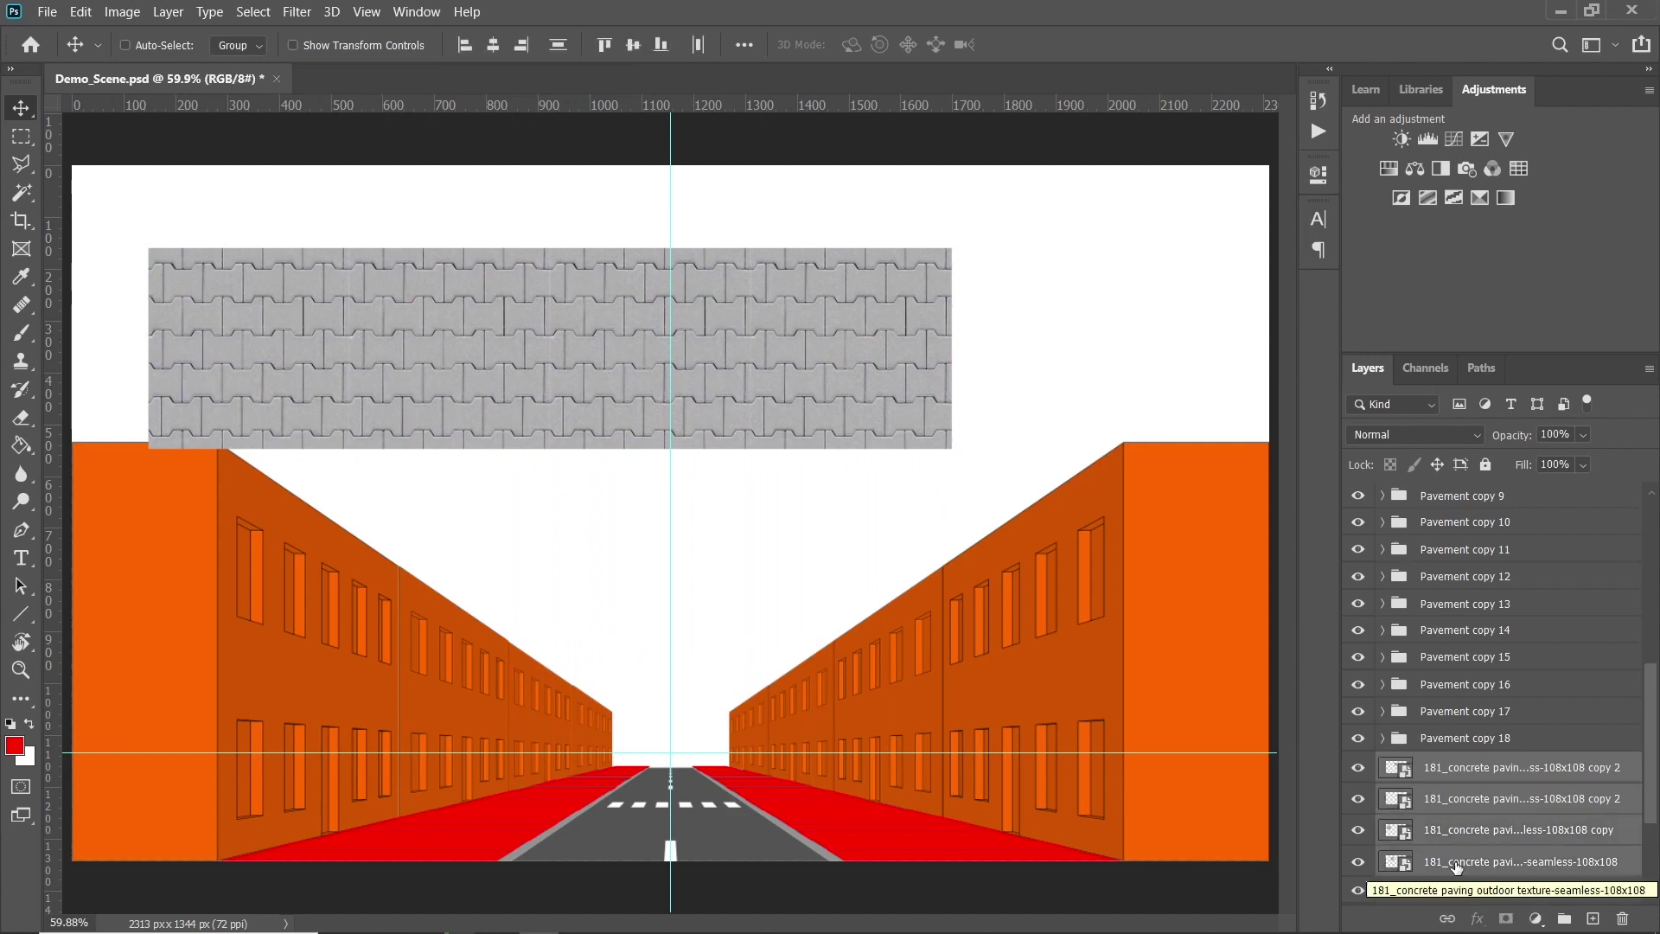
key(ctrl)
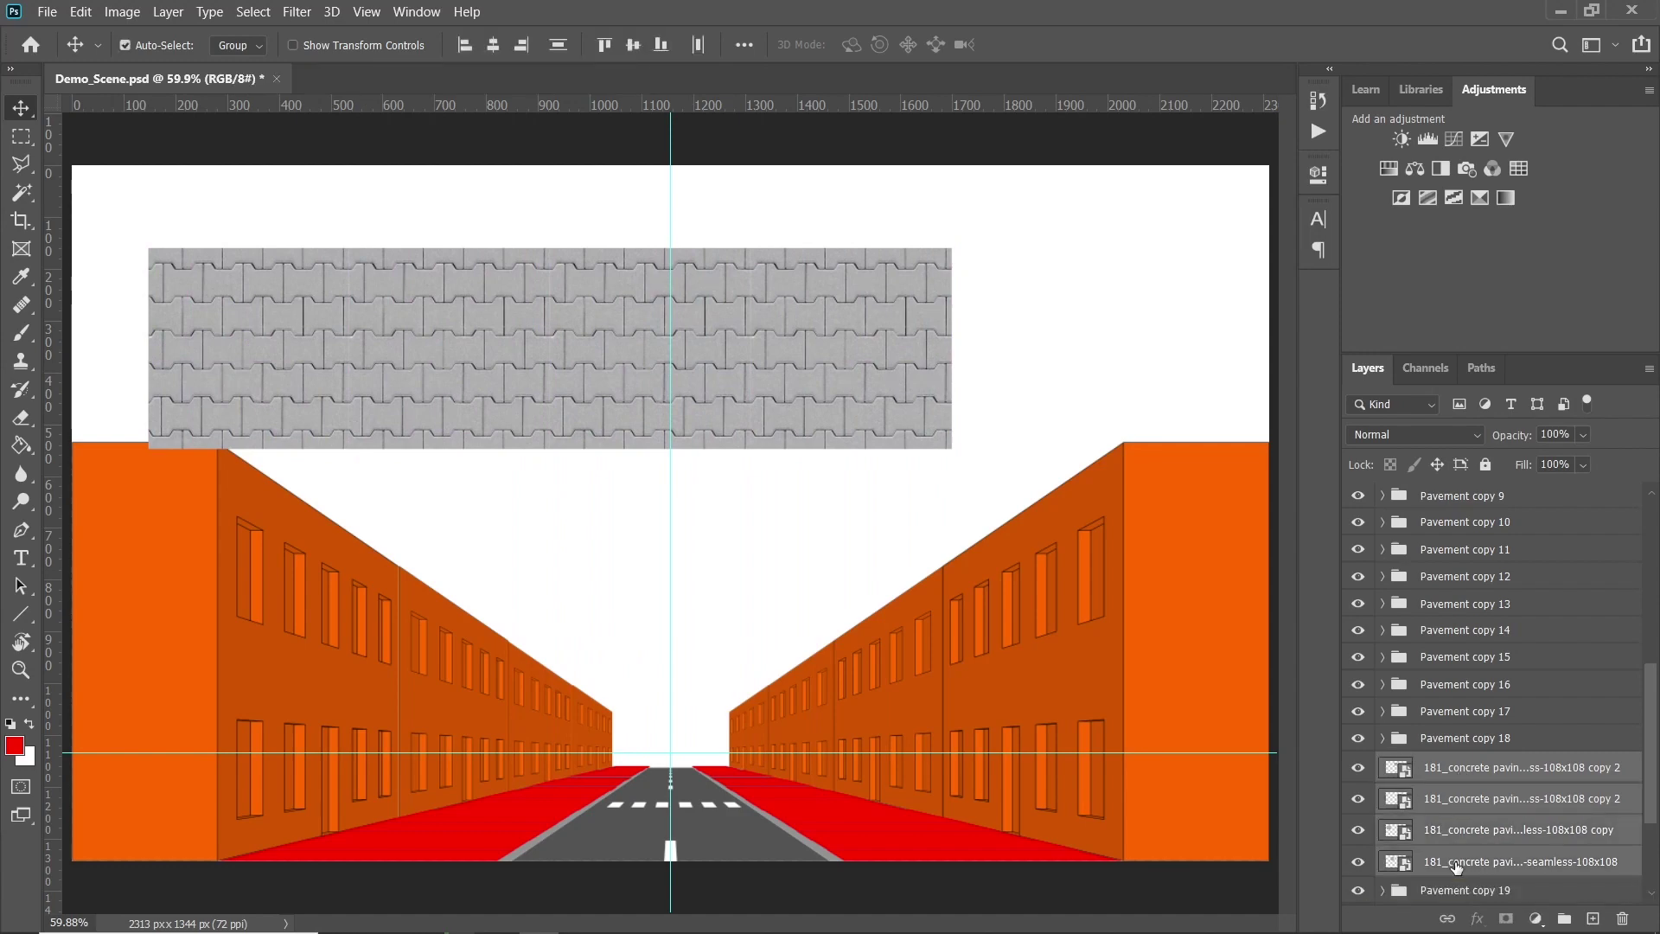
key(ctrl+e)
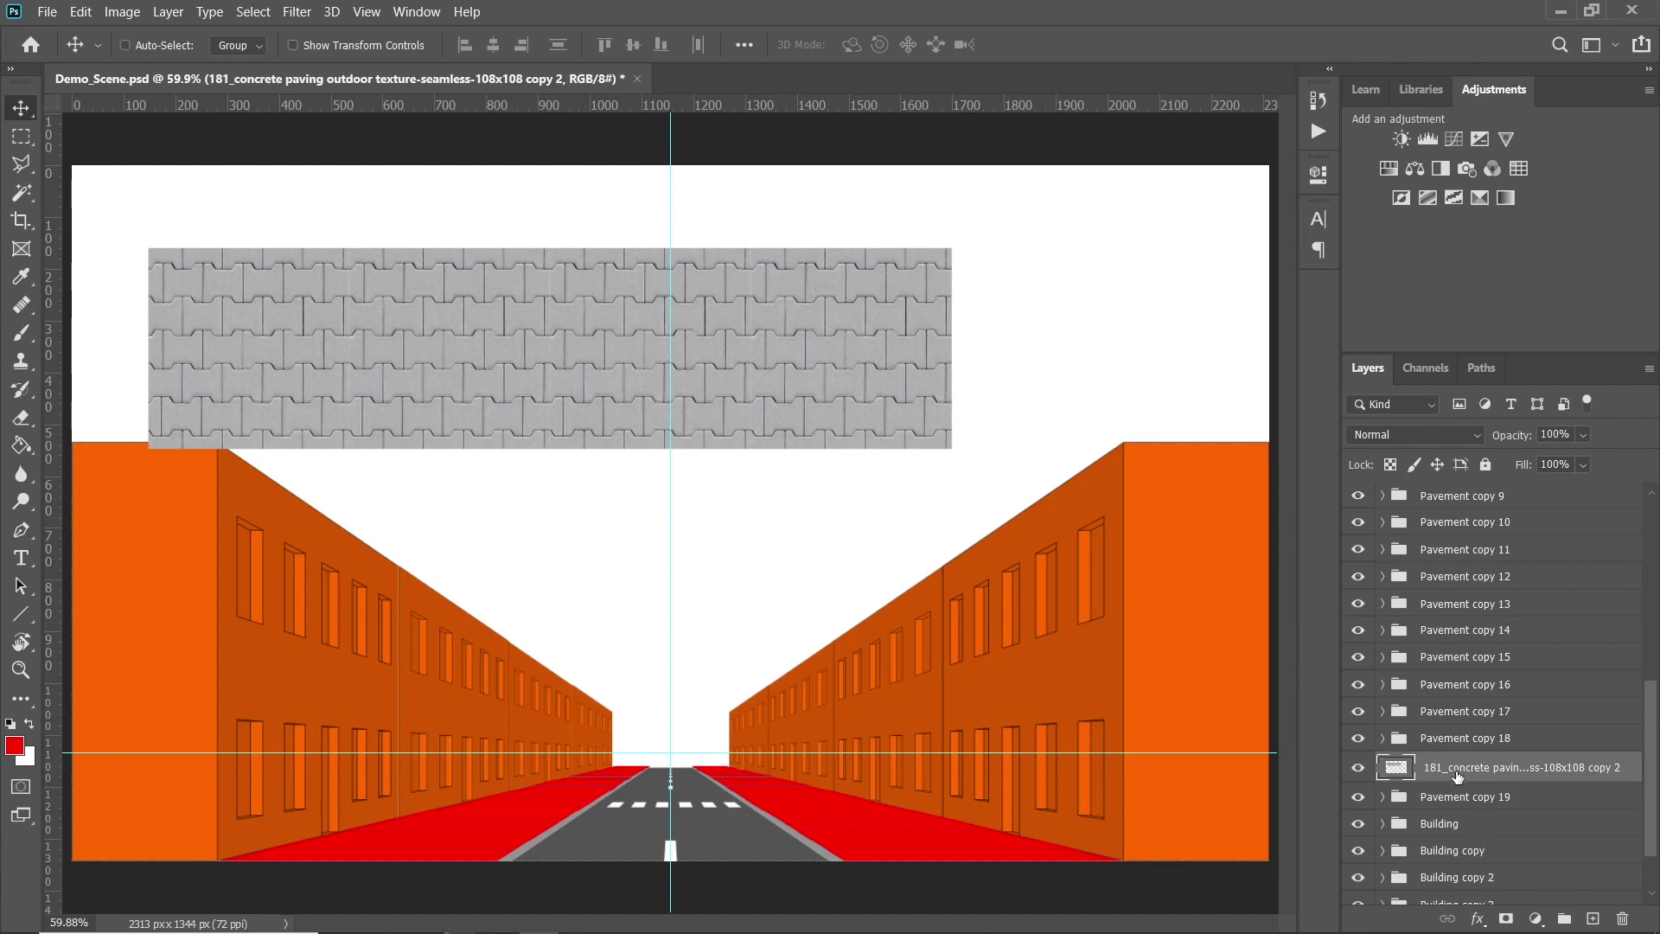
Open the contents of the Texture2 smart object in the Pavement copy 18 group for editing
right_click(1455, 768)
key(Escape)
click(1382, 738)
double_click(1419, 771)
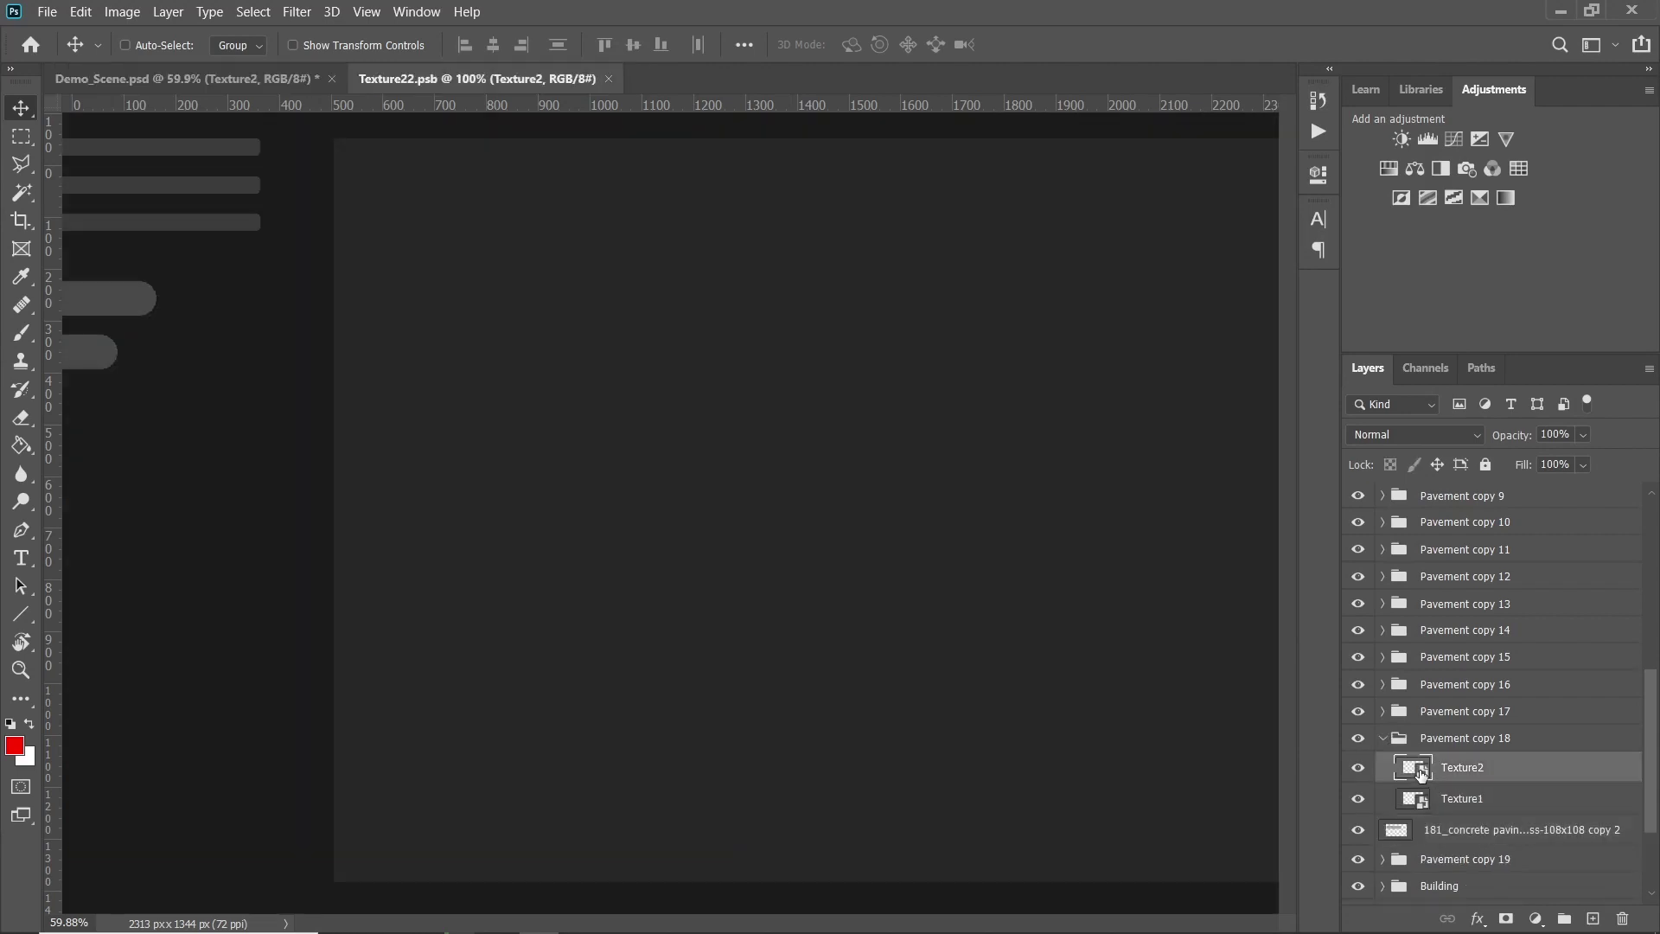
Copy the merged 181_concrete paving layer from Demo_Scene.psd onto the strip in Texture22.psb
click(210, 76)
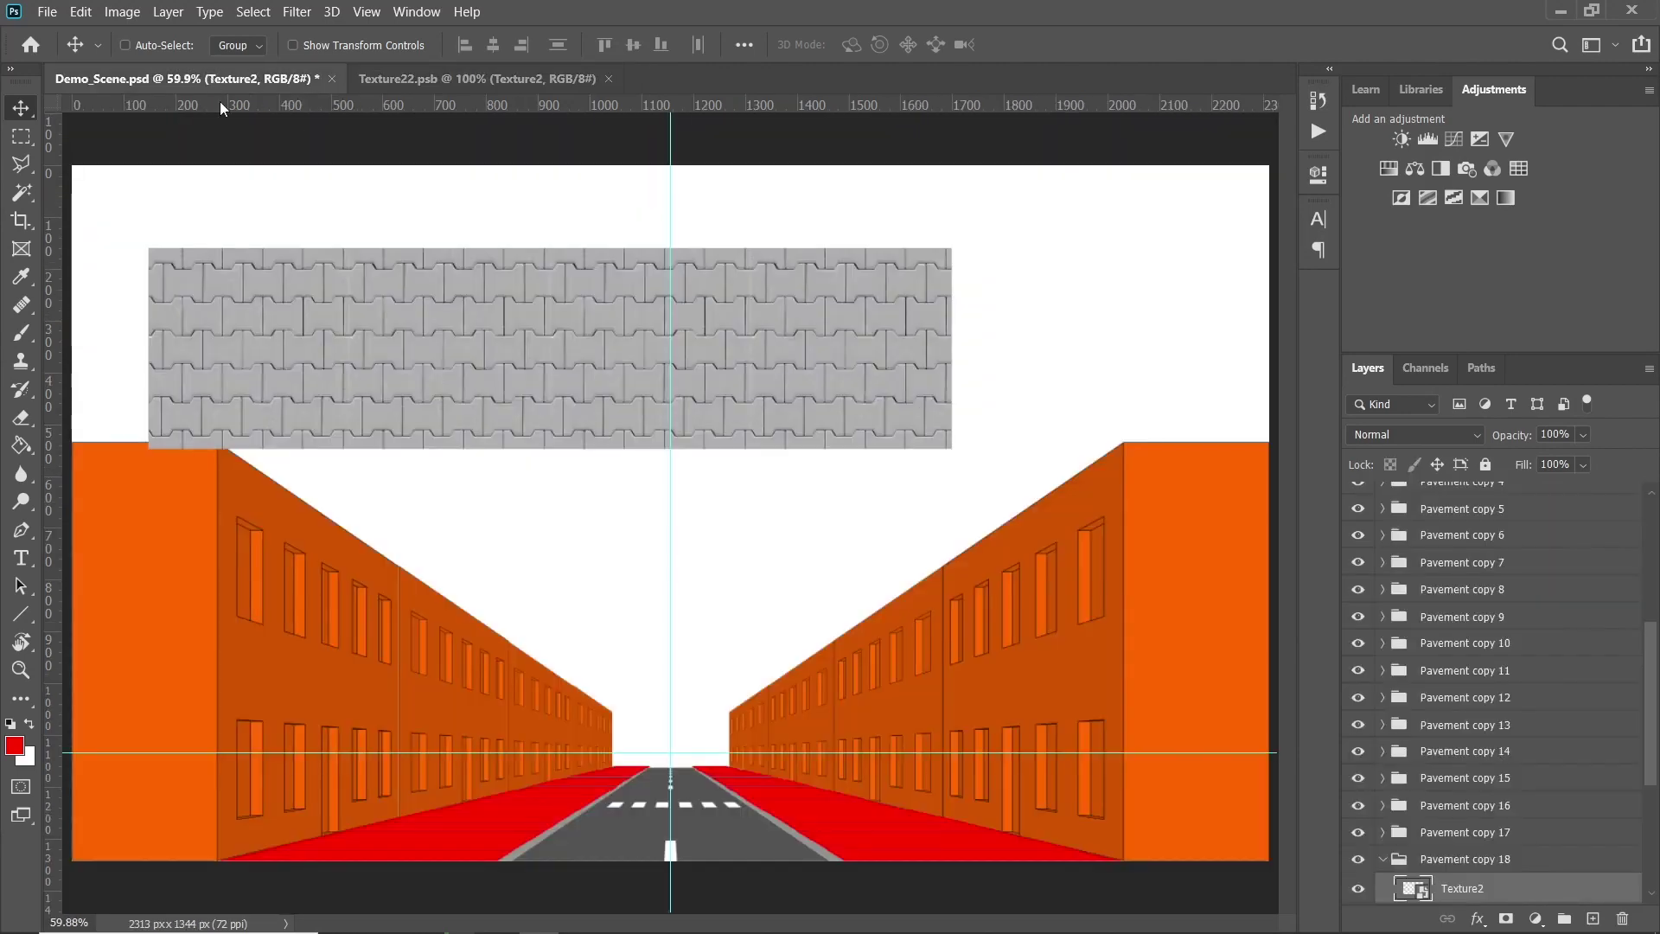
click(438, 78)
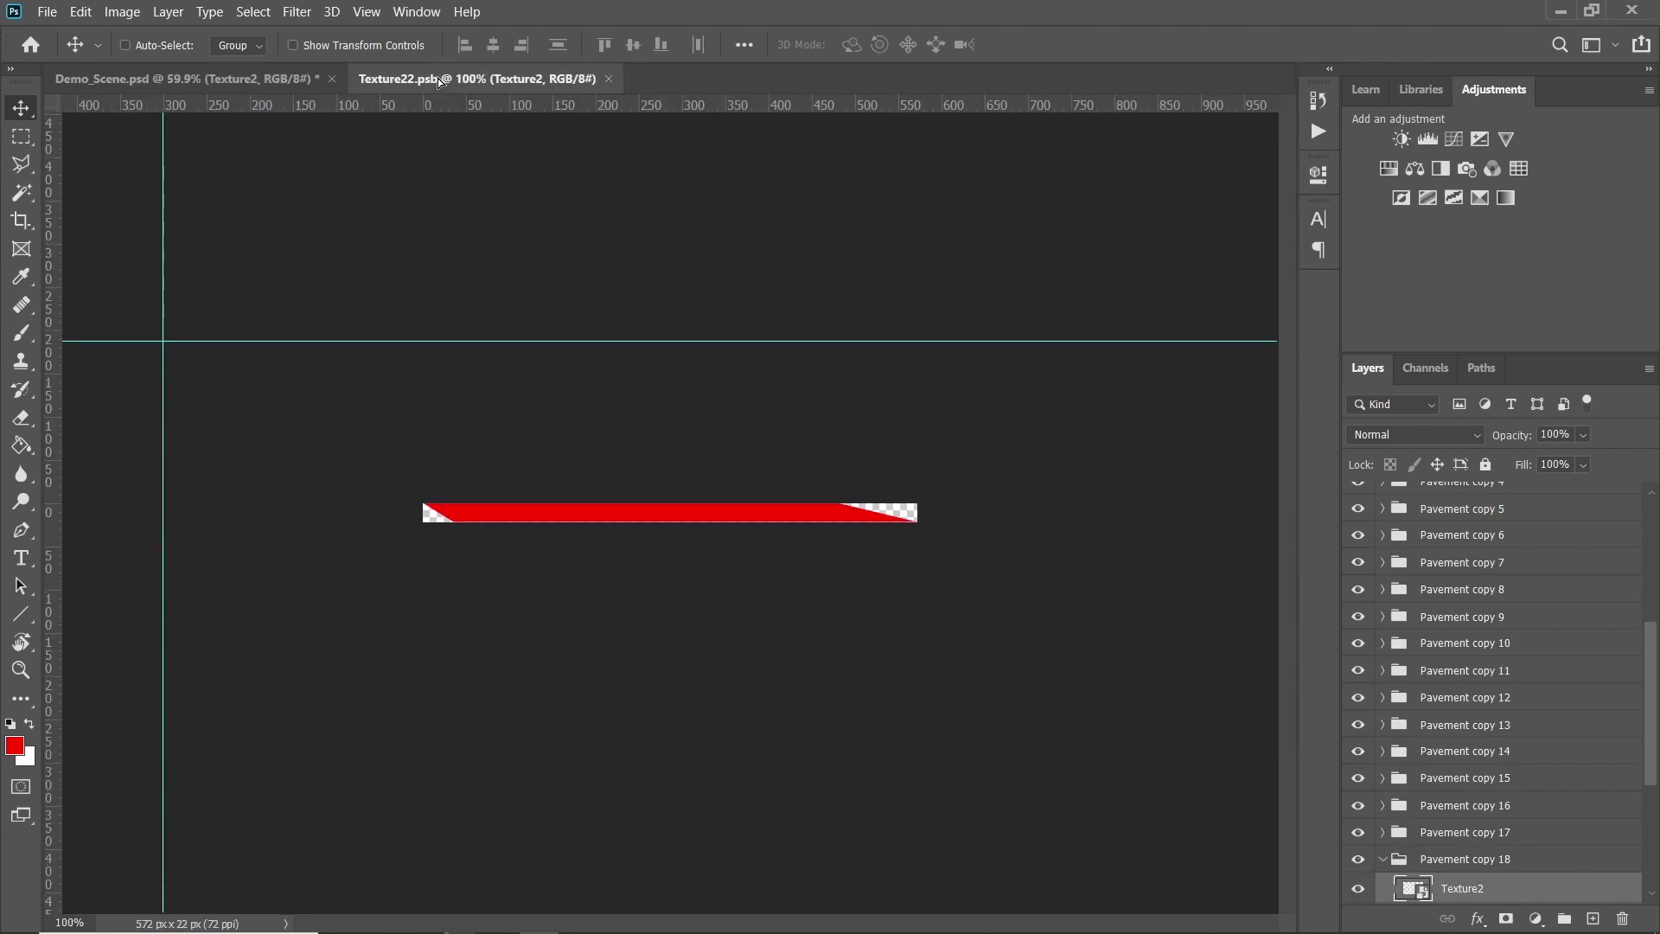
click(221, 76)
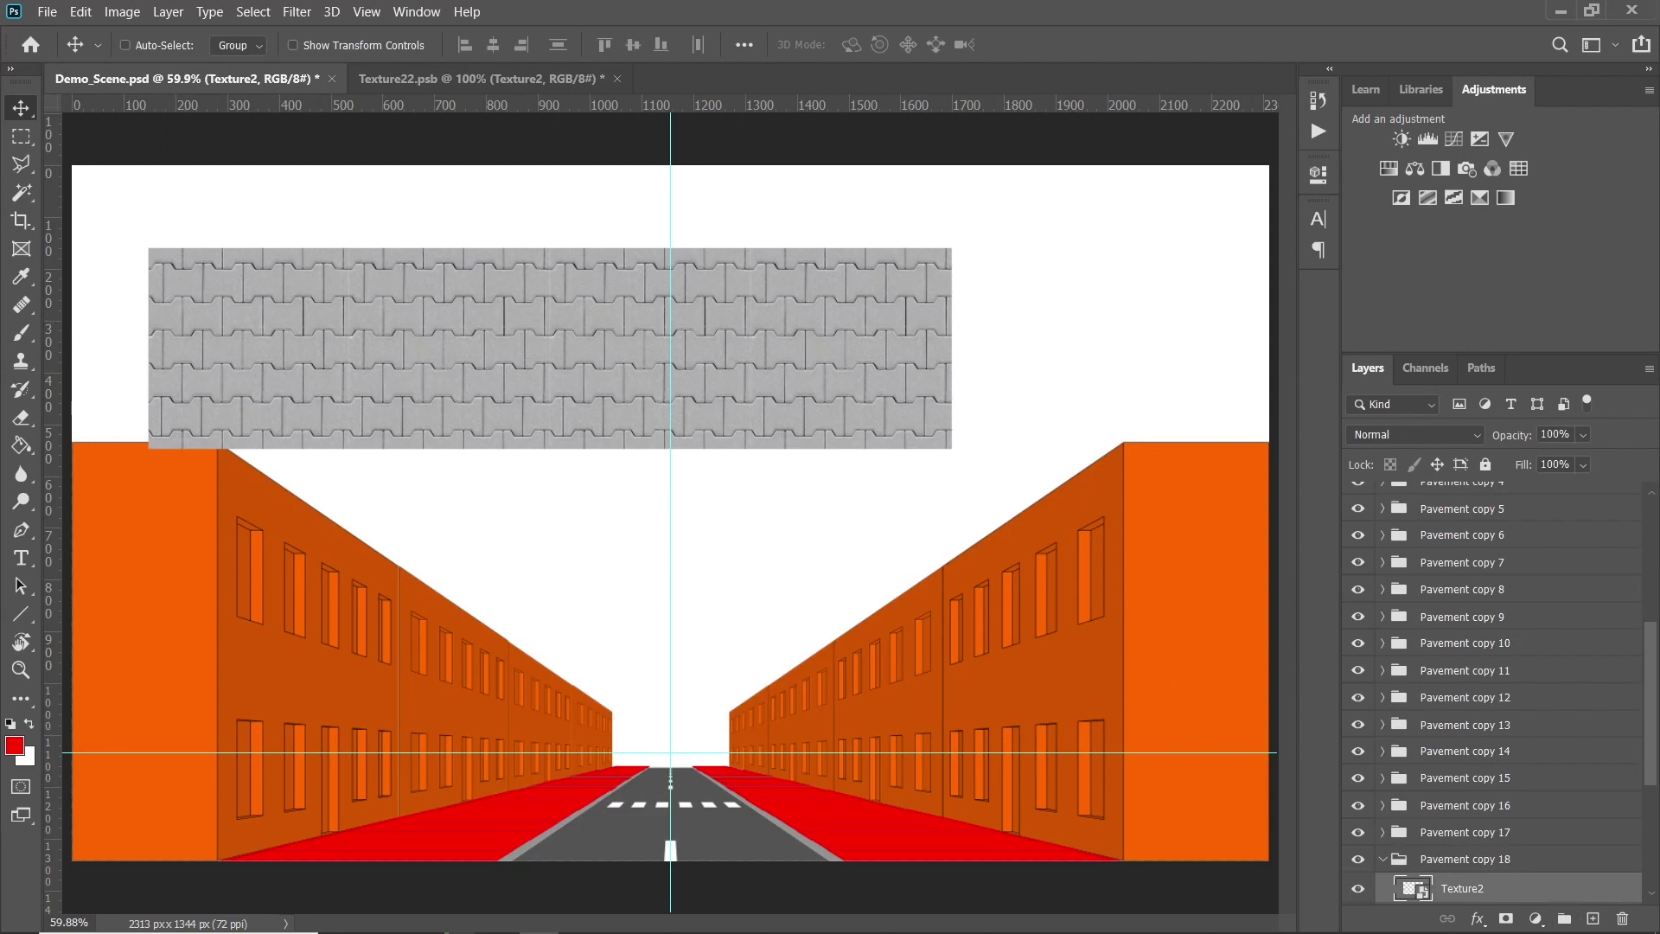
scroll(1474, 830, down, 2)
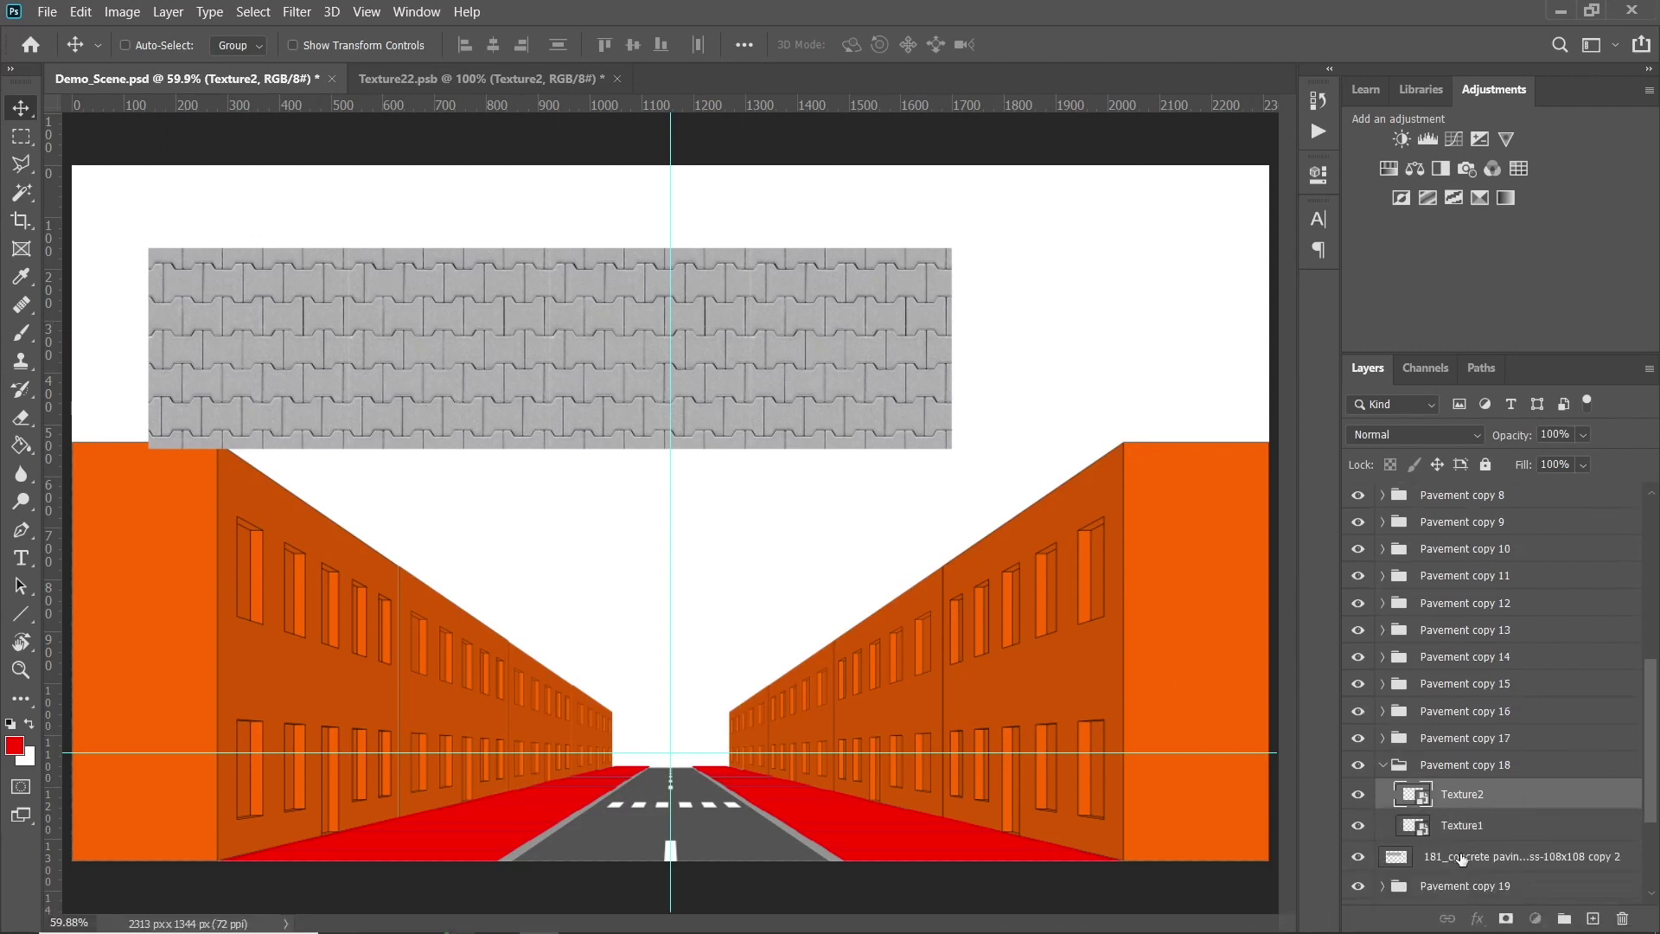
click(1471, 856)
drag(413, 282, 643, 510)
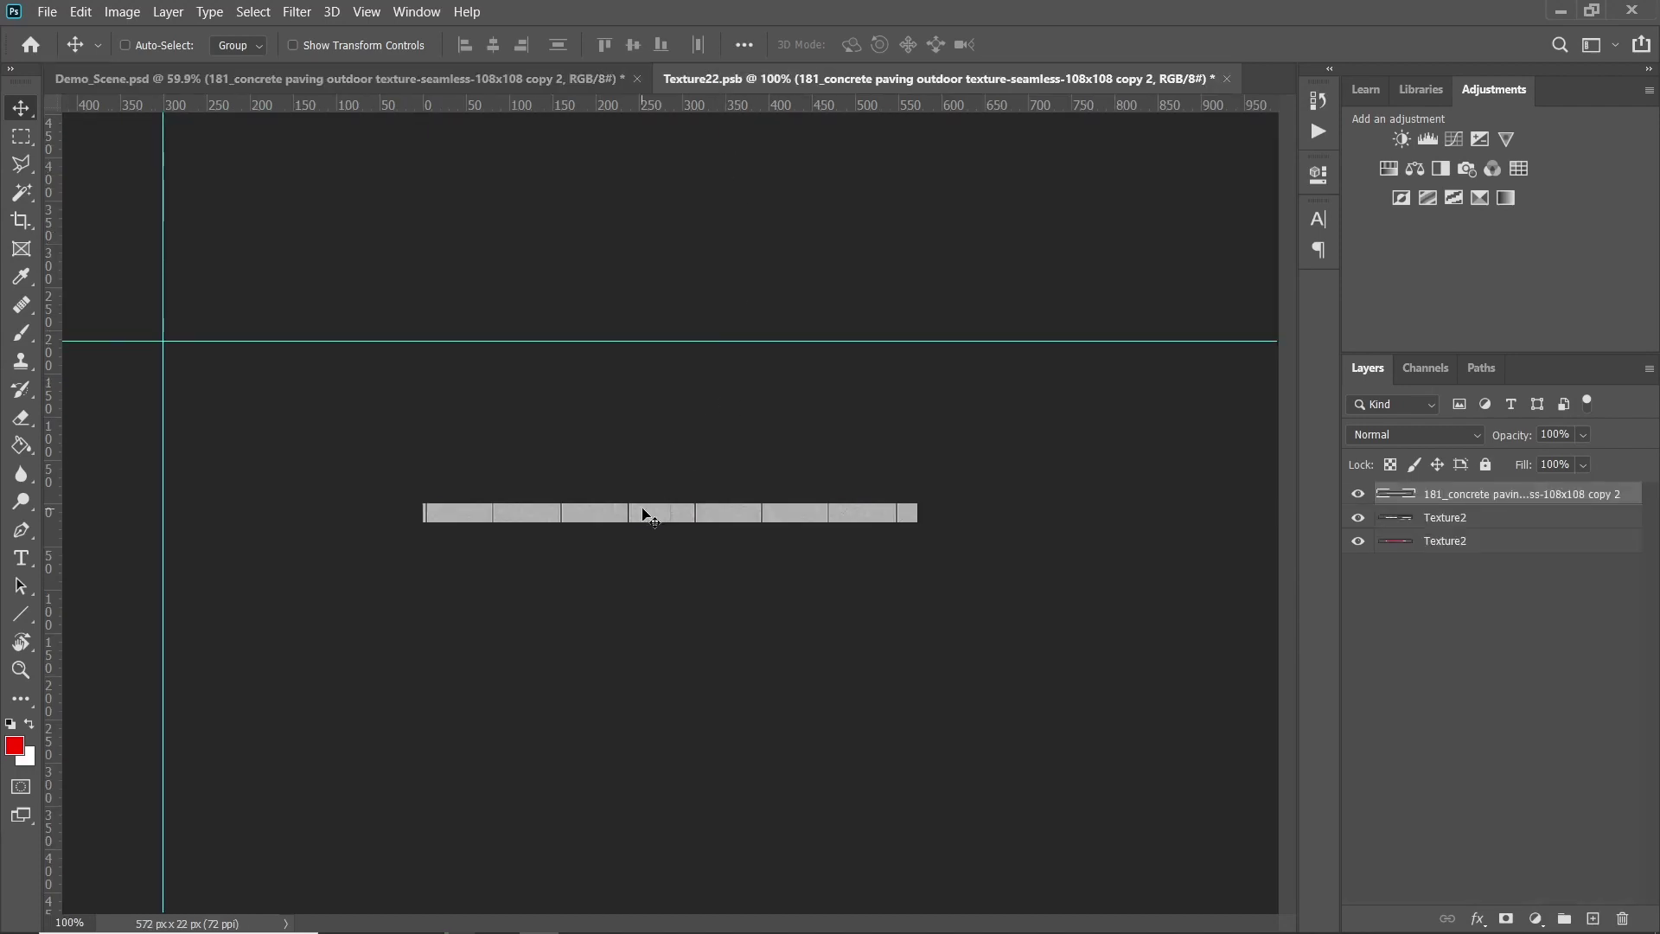
Delete the stray upper Texture2 layer from Texture22.psb and convert the paving layer to a smart object
click(1437, 526)
click(1623, 919)
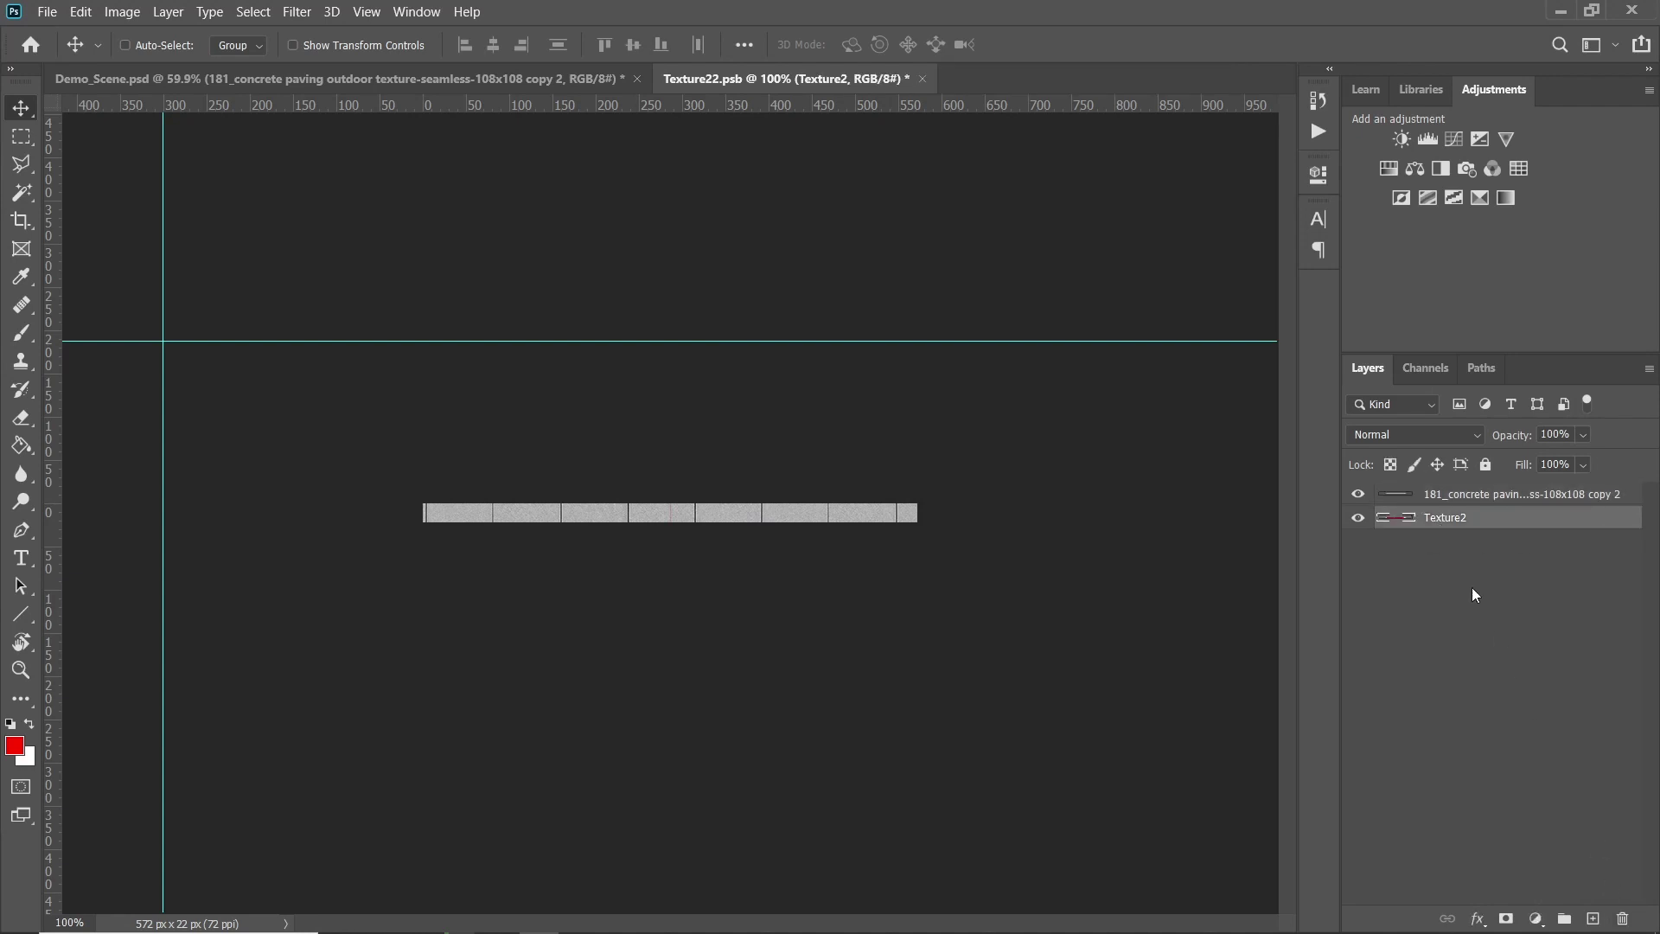
click(1442, 497)
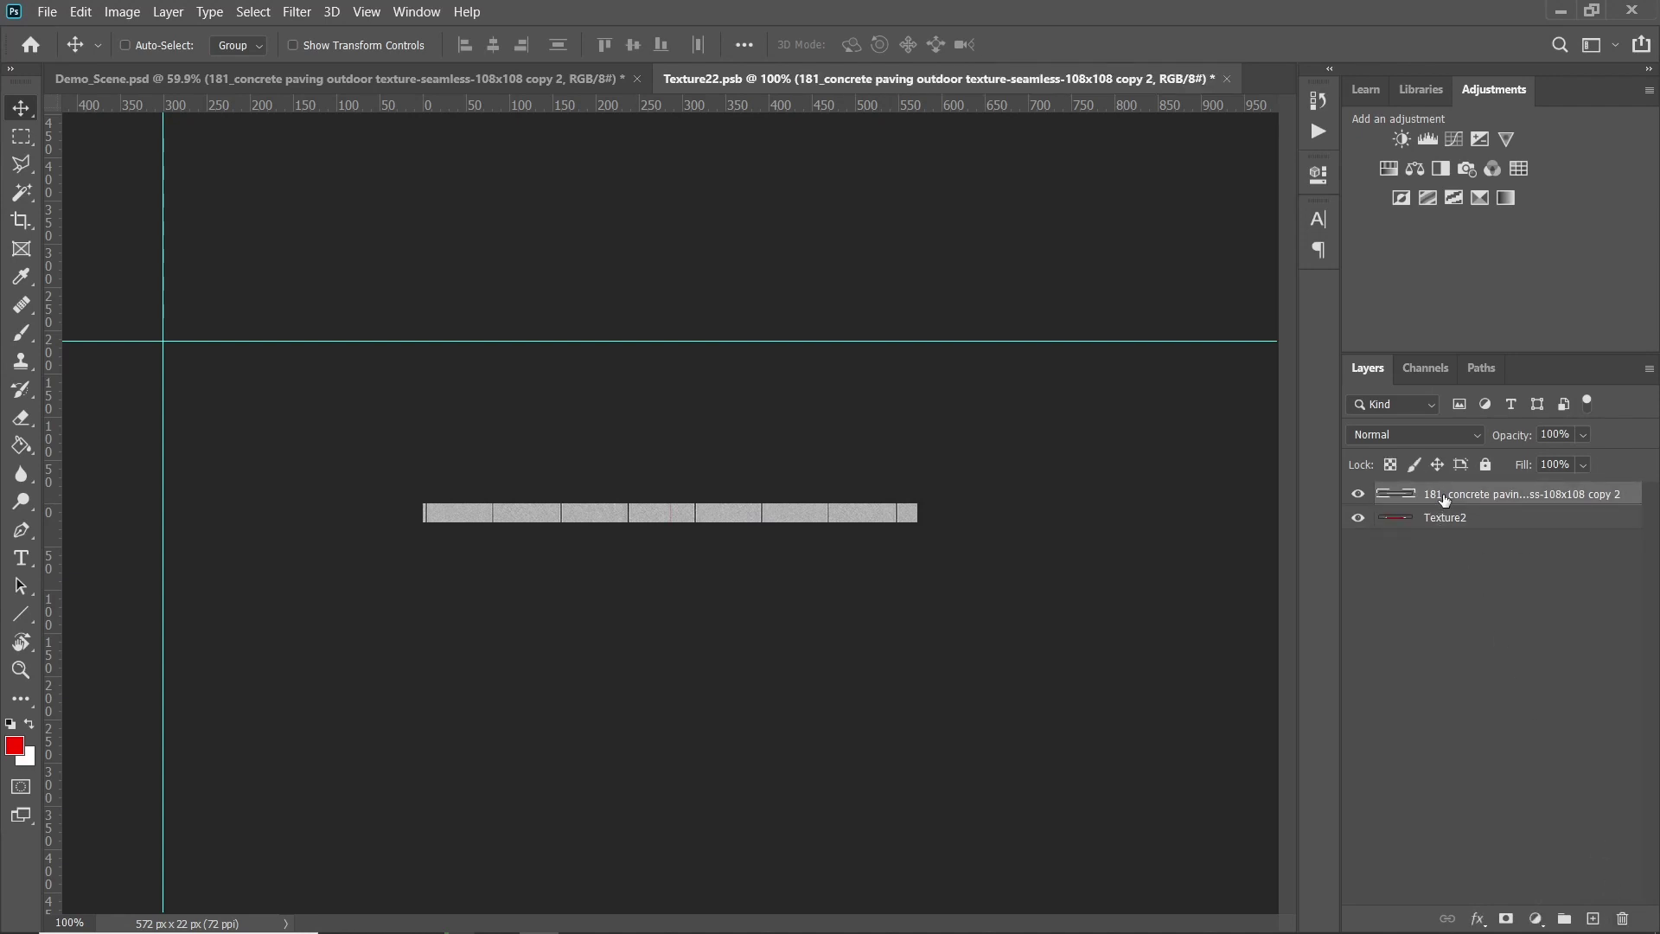
right_click(1445, 499)
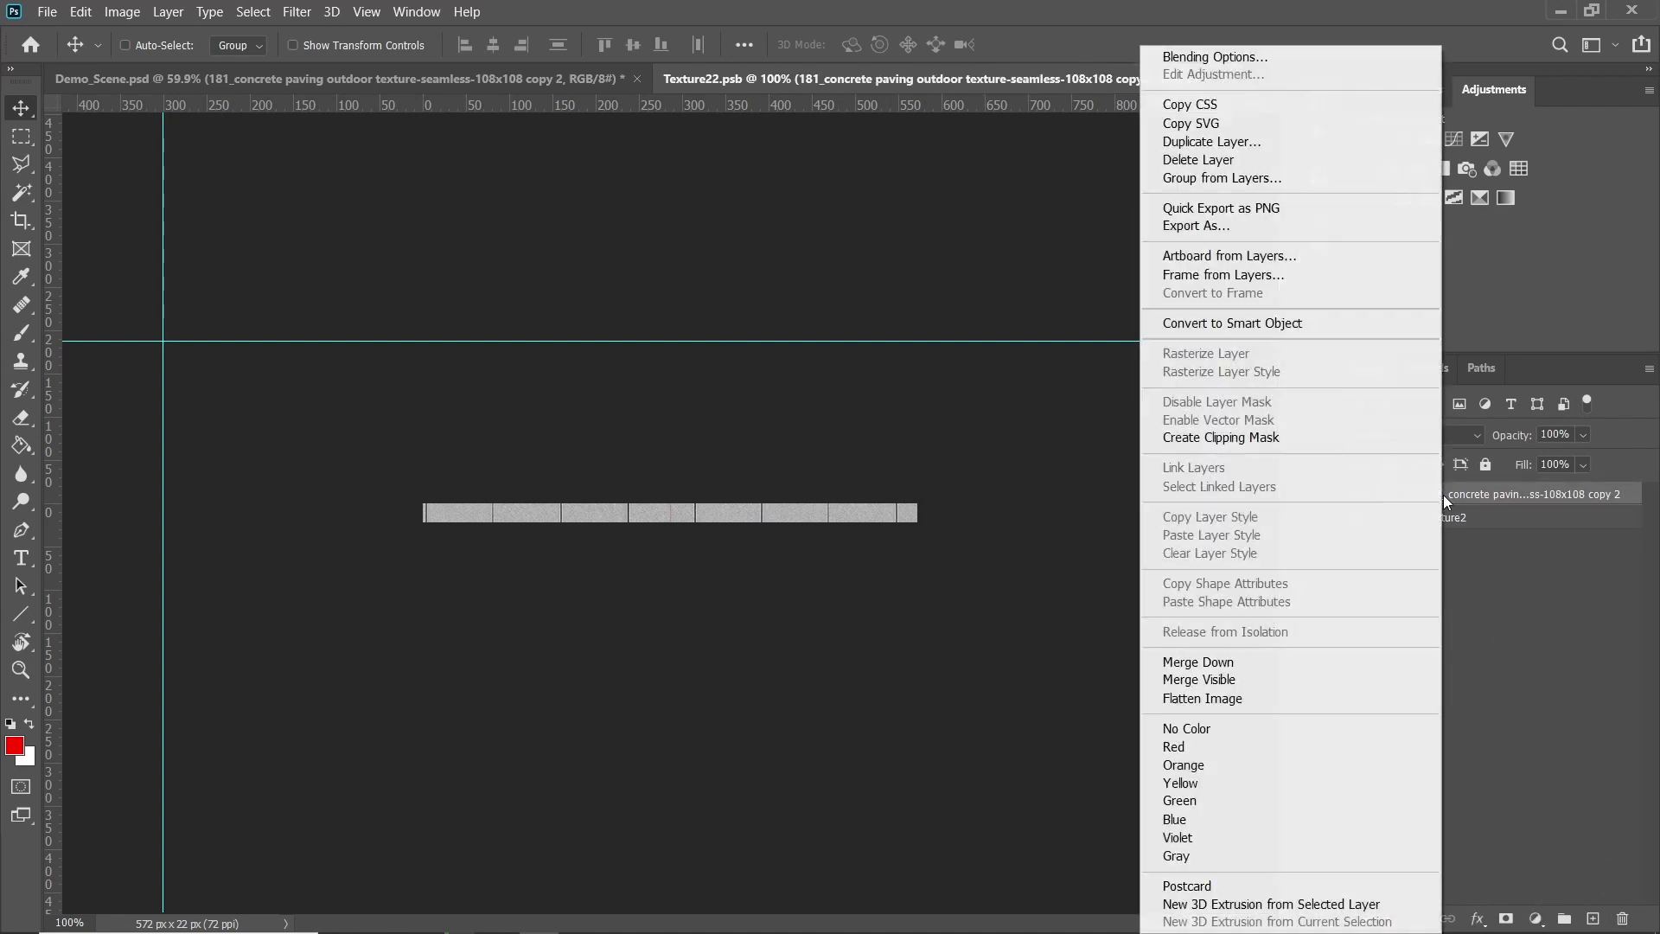
click(1259, 333)
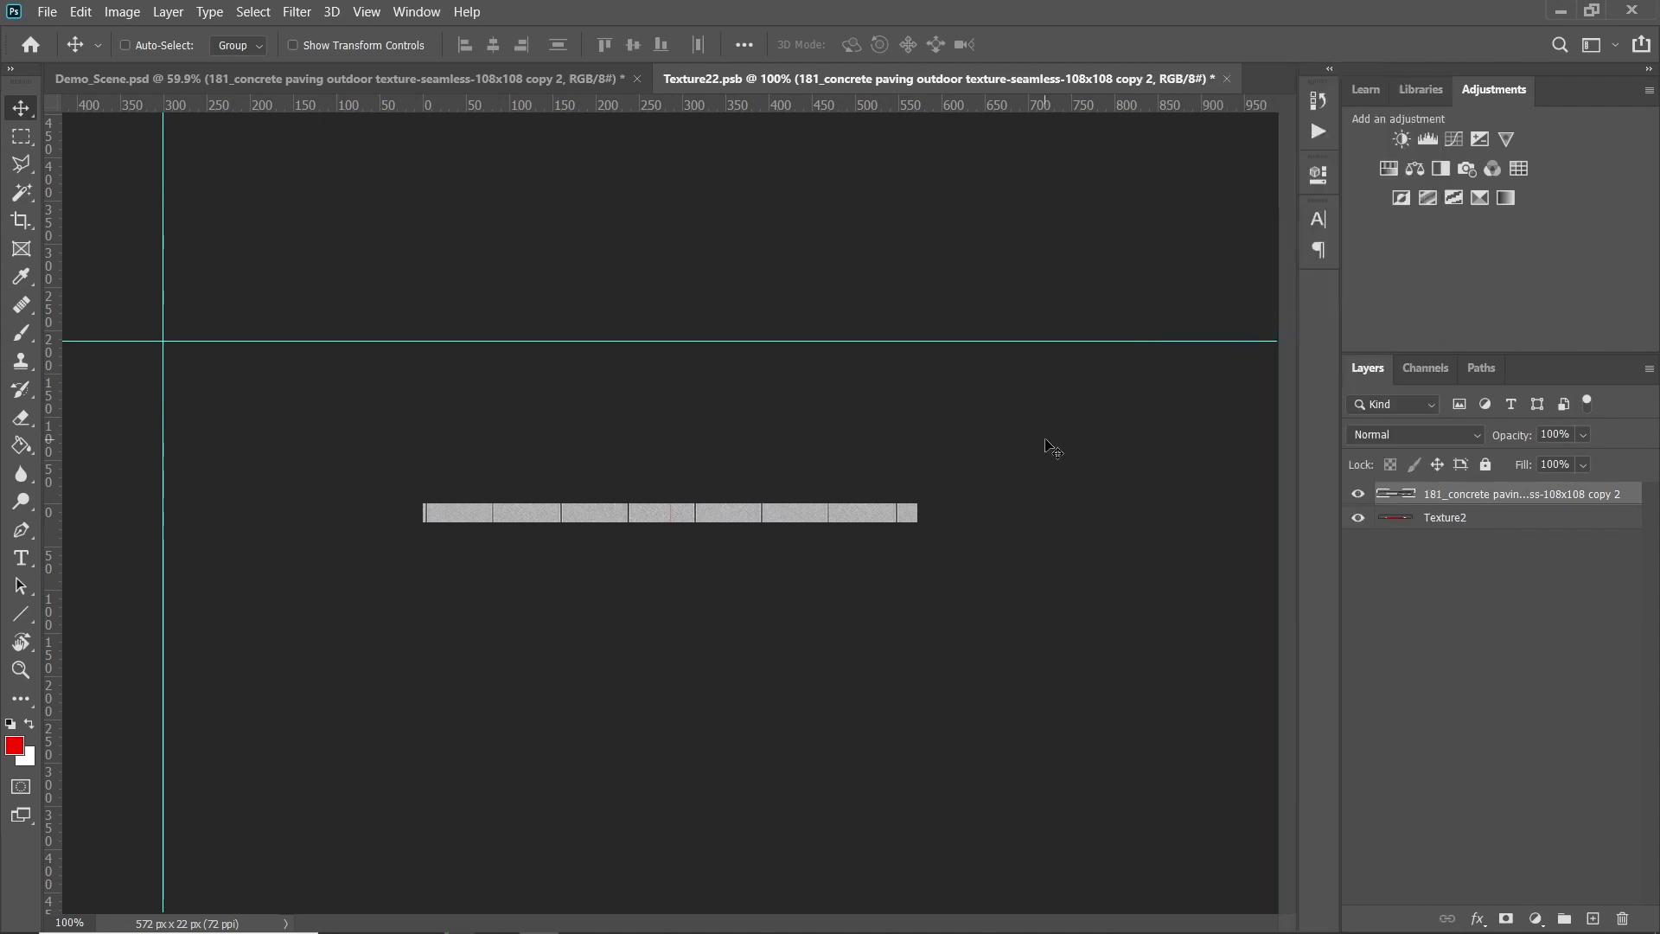
Scale the paving smart object proportionally to 5.67% so it fits the height of the red Texture2 strip
key(ctrl+t)
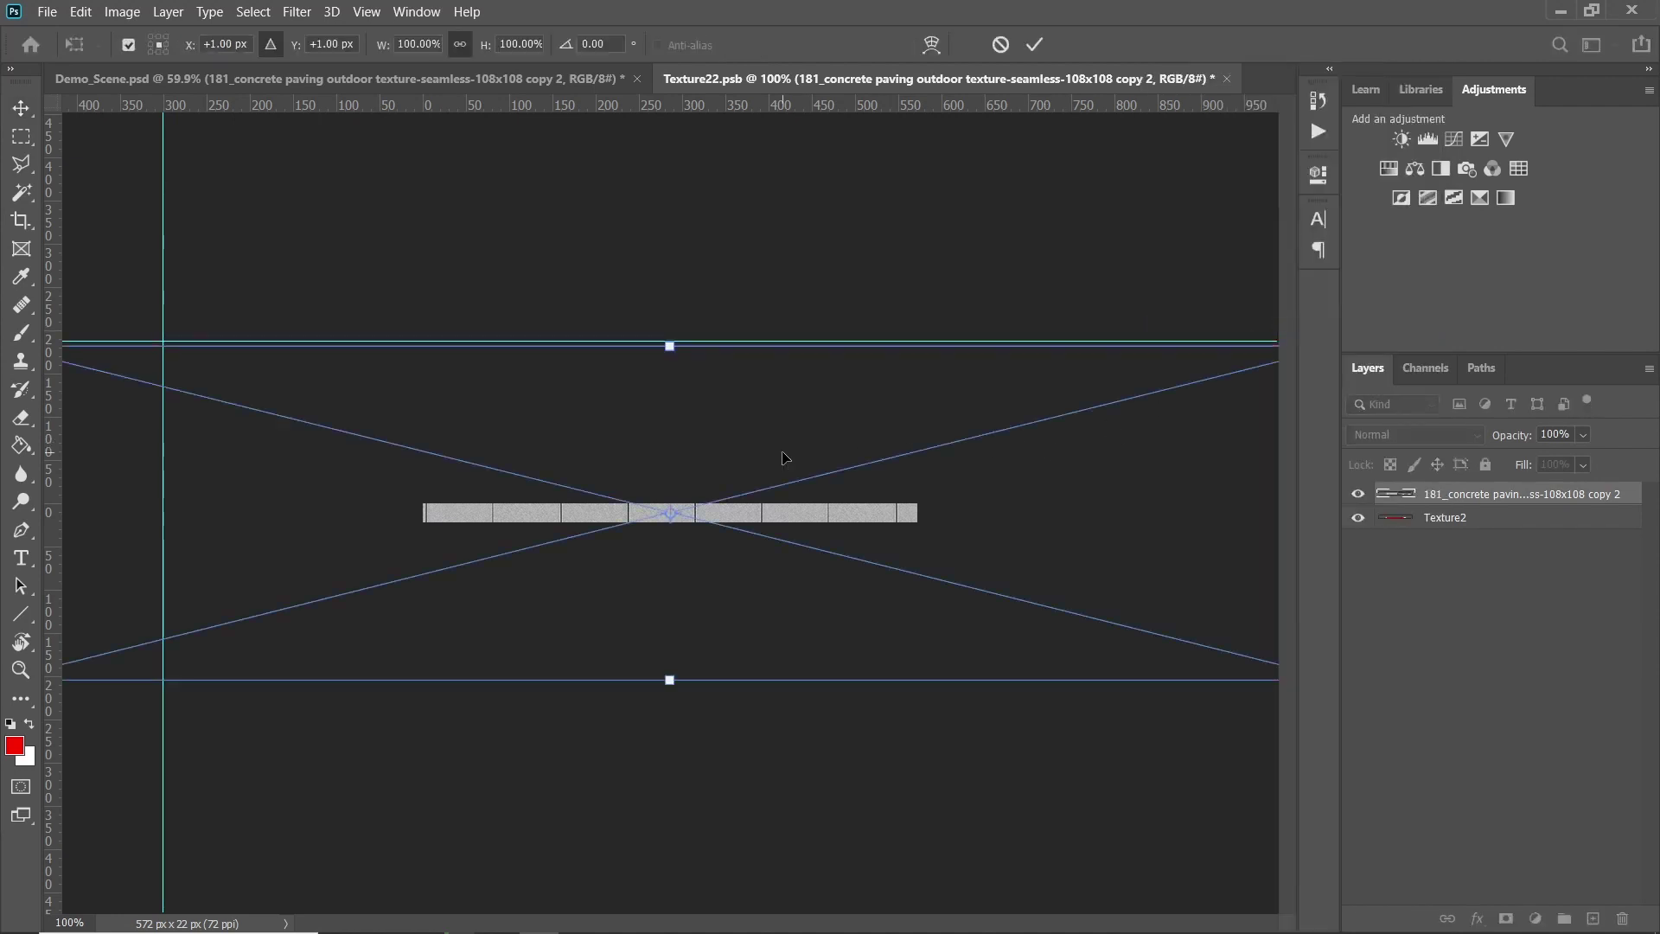
drag(672, 344, 673, 512)
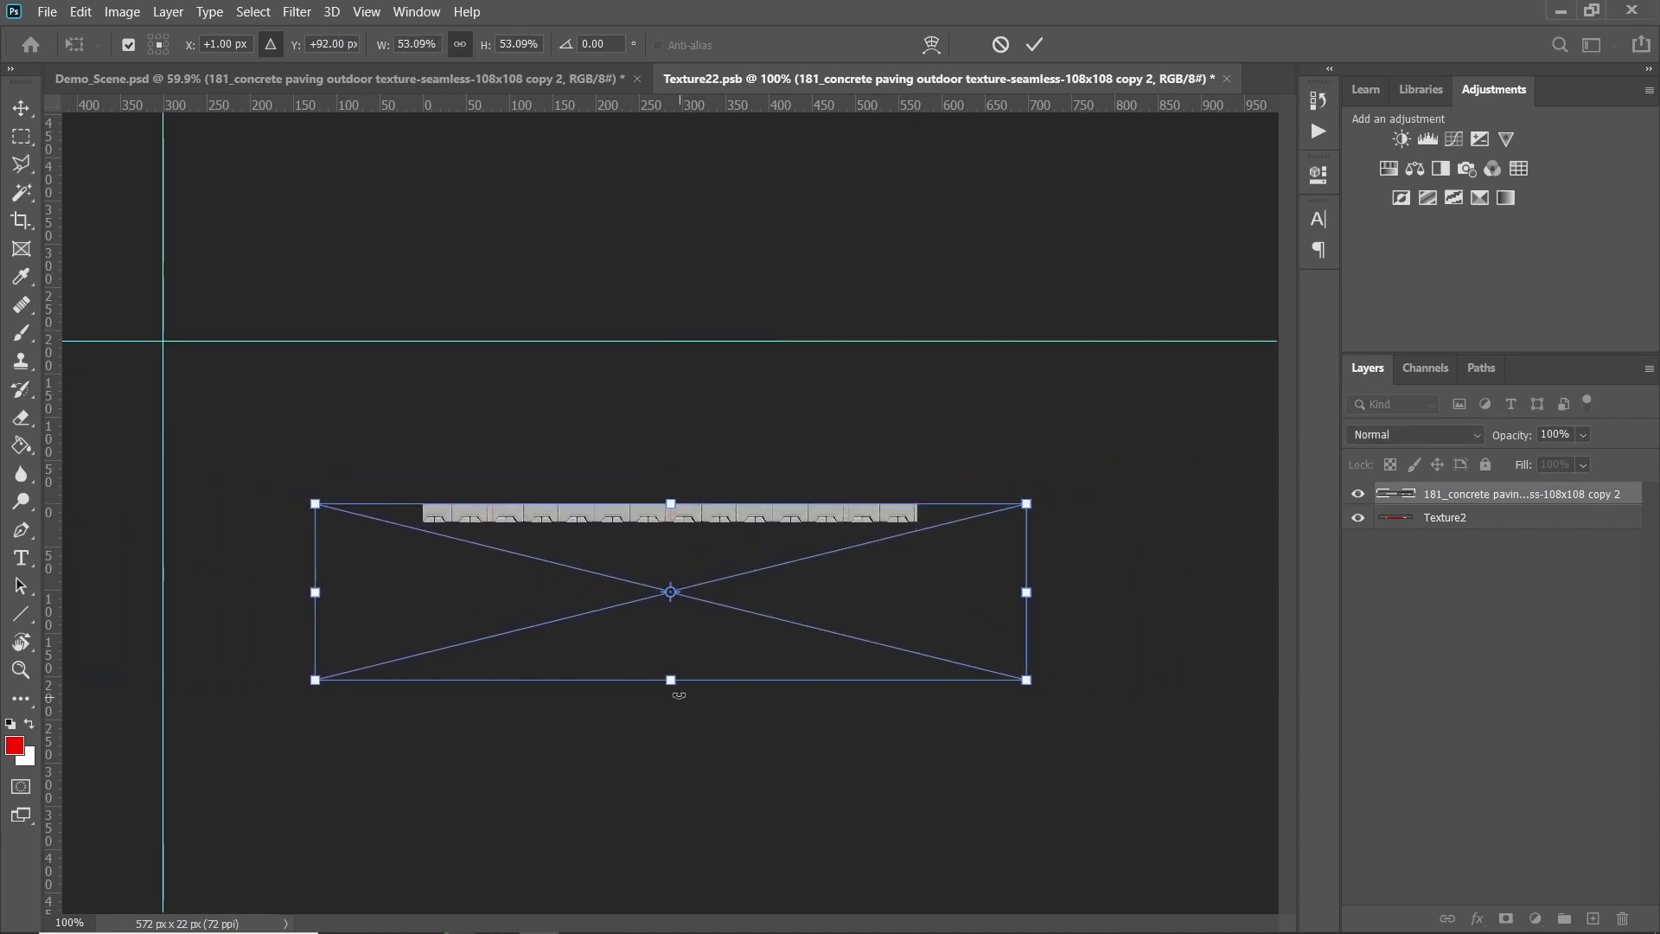
drag(672, 688, 666, 523)
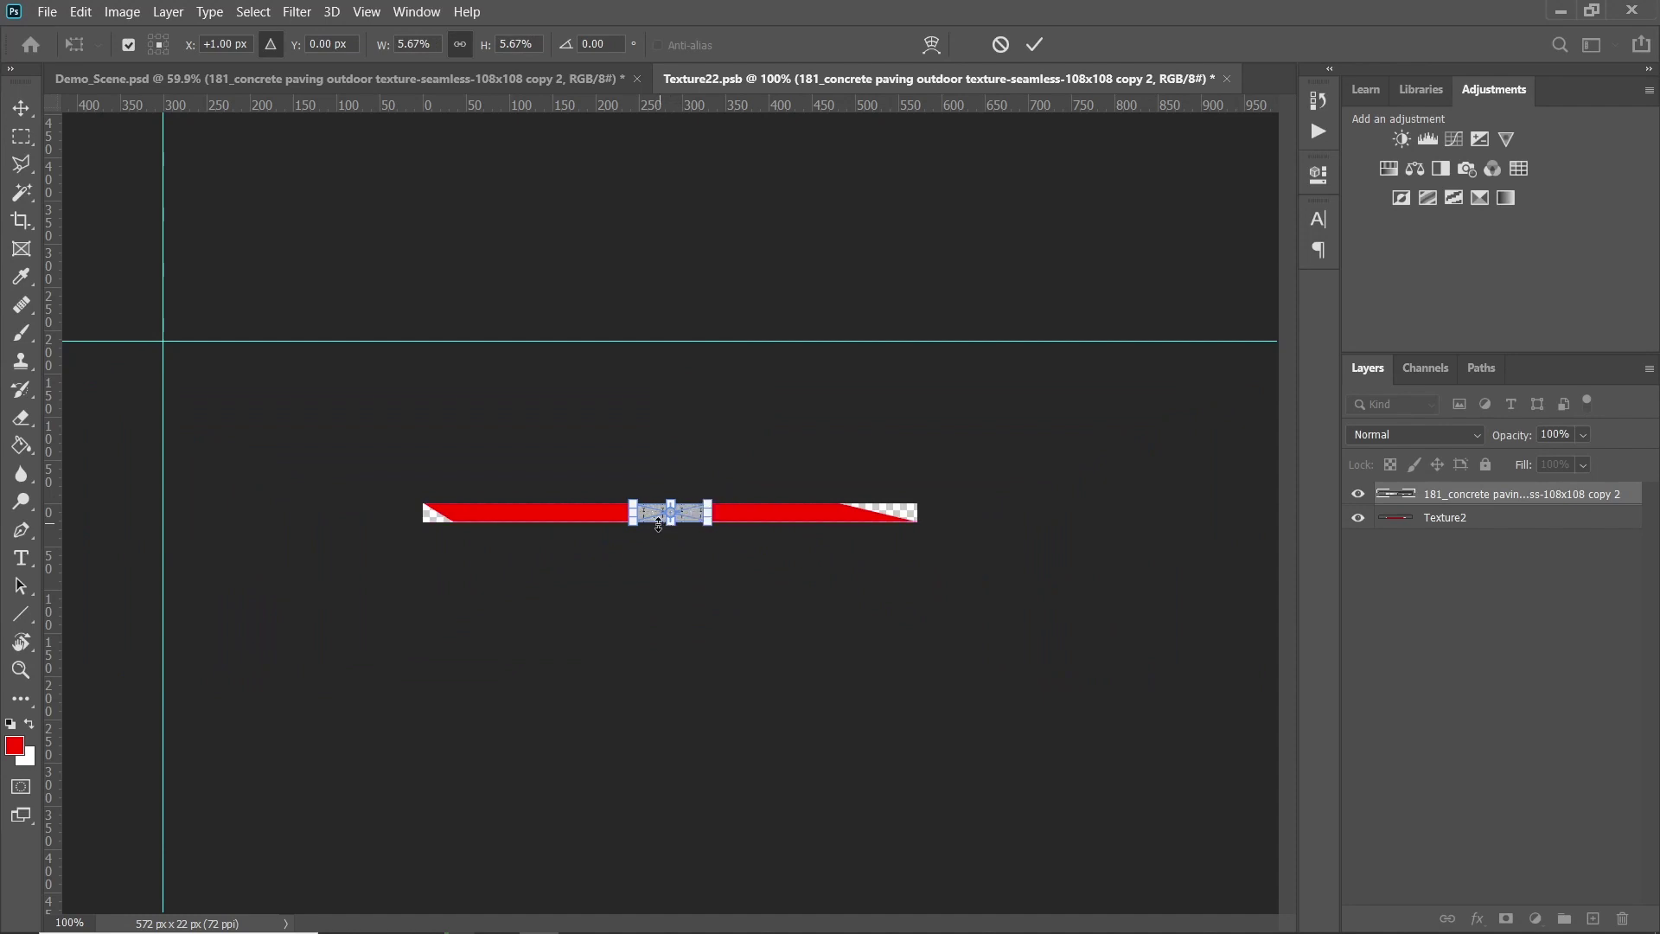
Distort the paving's corners to match the slanted red Texture2 shape, apply the transform and save Texture22.psb
scroll(648, 521, up, 4)
scroll(649, 521, up, 2)
right_click(637, 511)
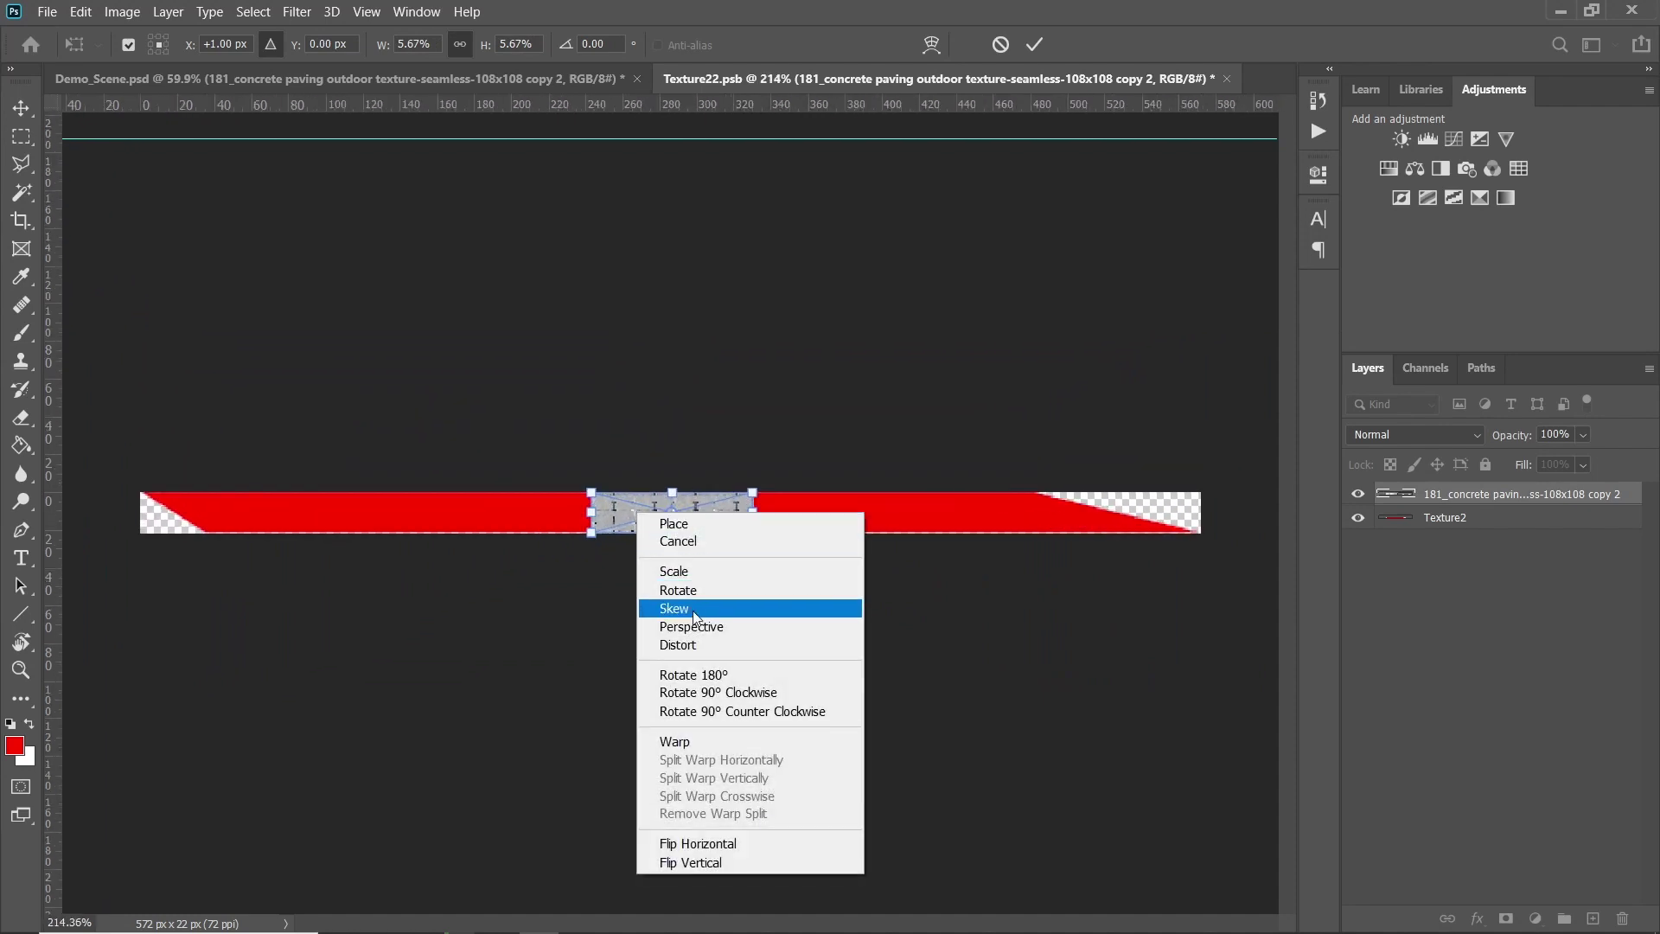
click(691, 645)
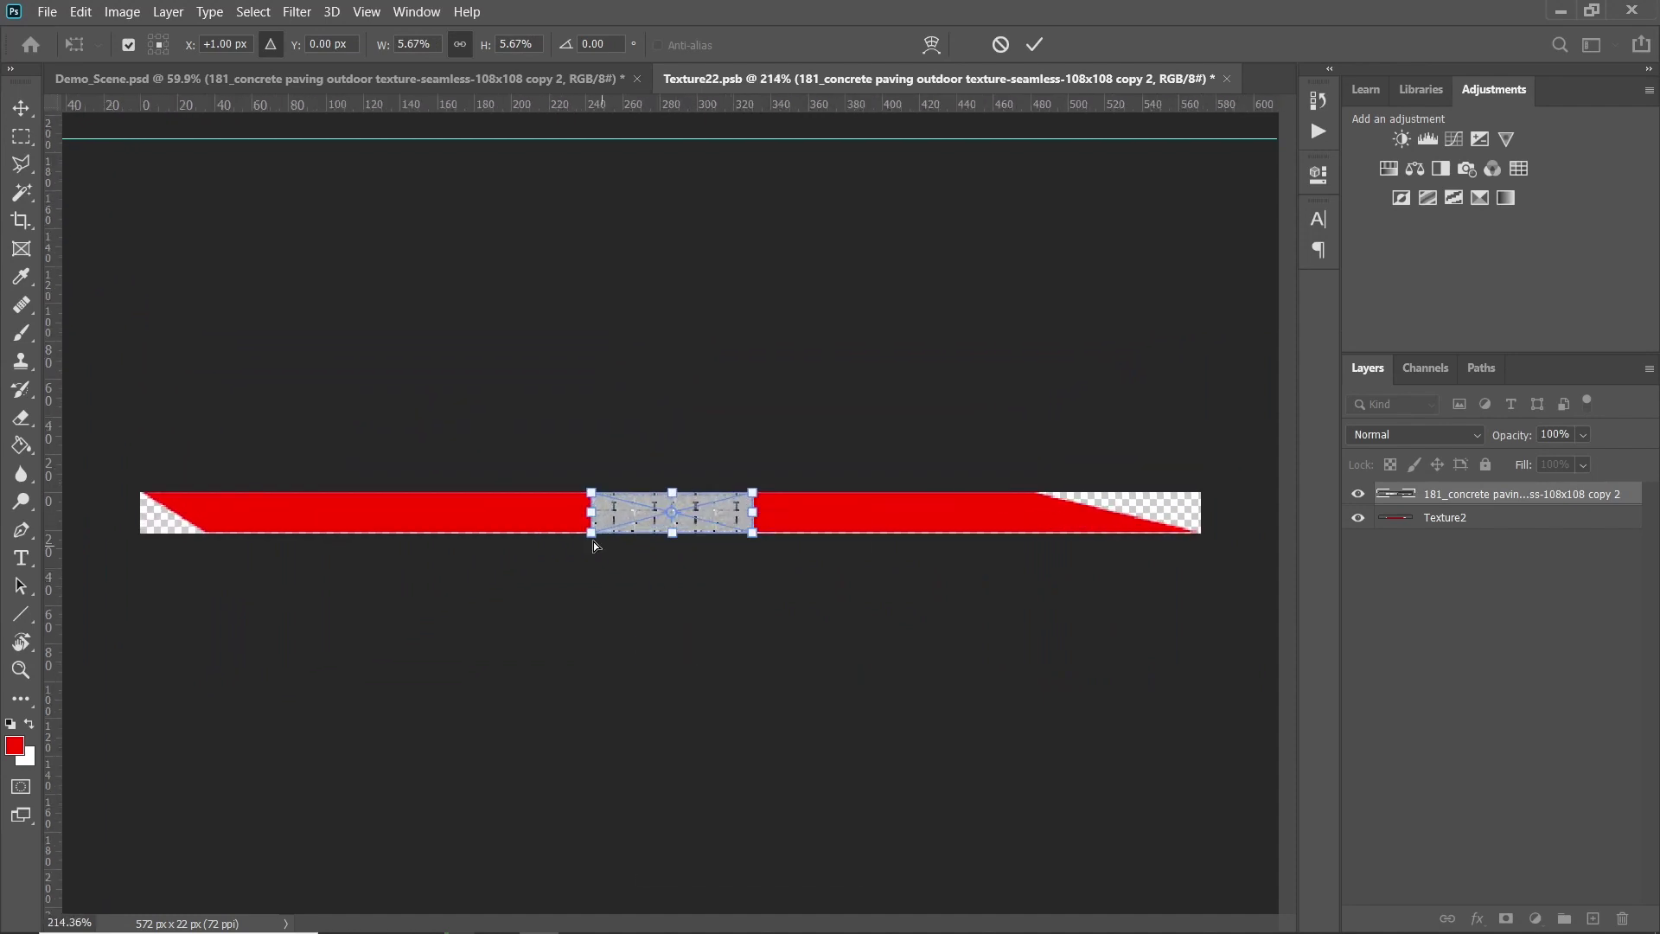
drag(591, 537, 206, 543)
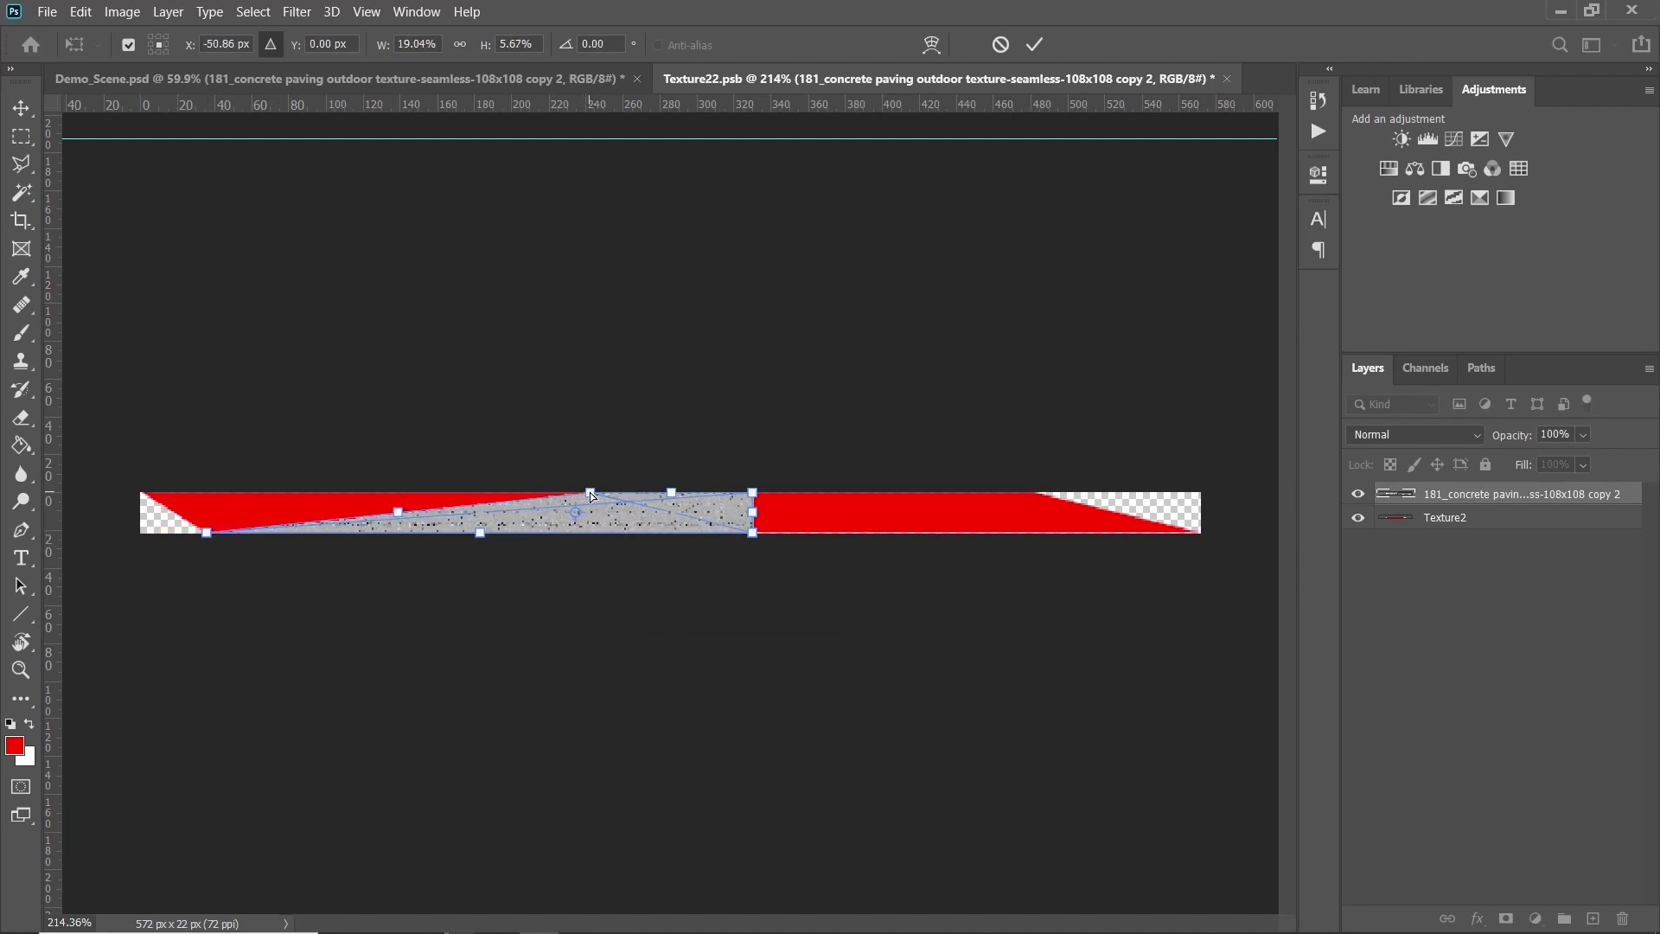
drag(592, 496, 141, 499)
drag(751, 532, 1205, 547)
key(ctrl+z)
drag(754, 491, 1038, 496)
click(1035, 44)
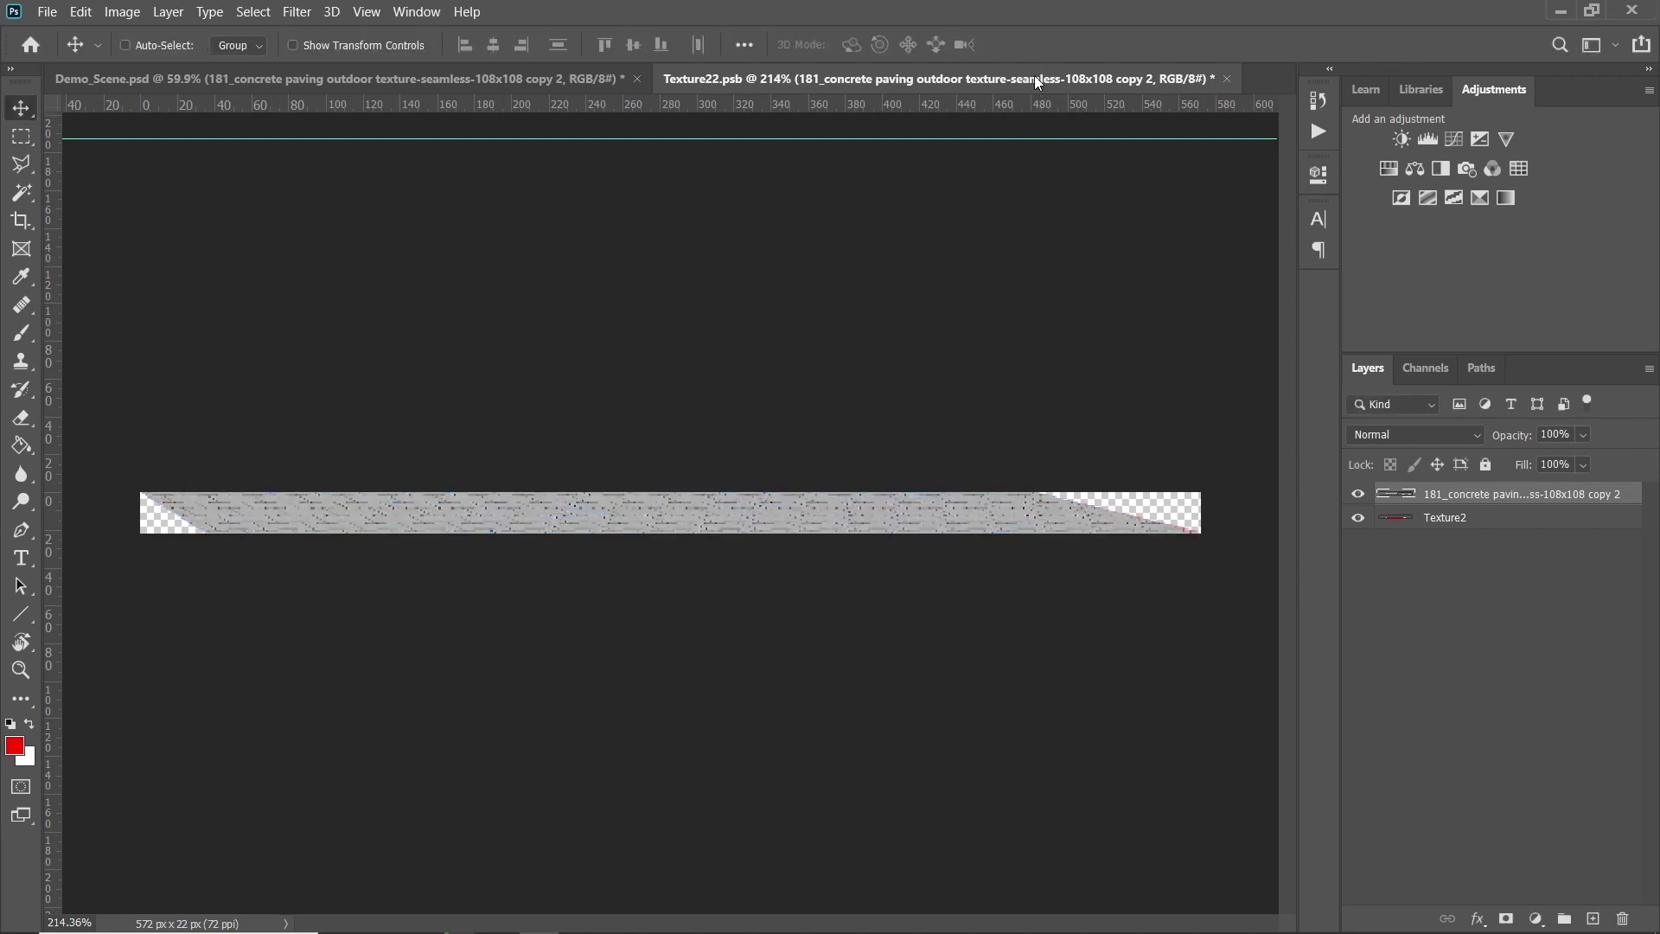
key(ctrl+s)
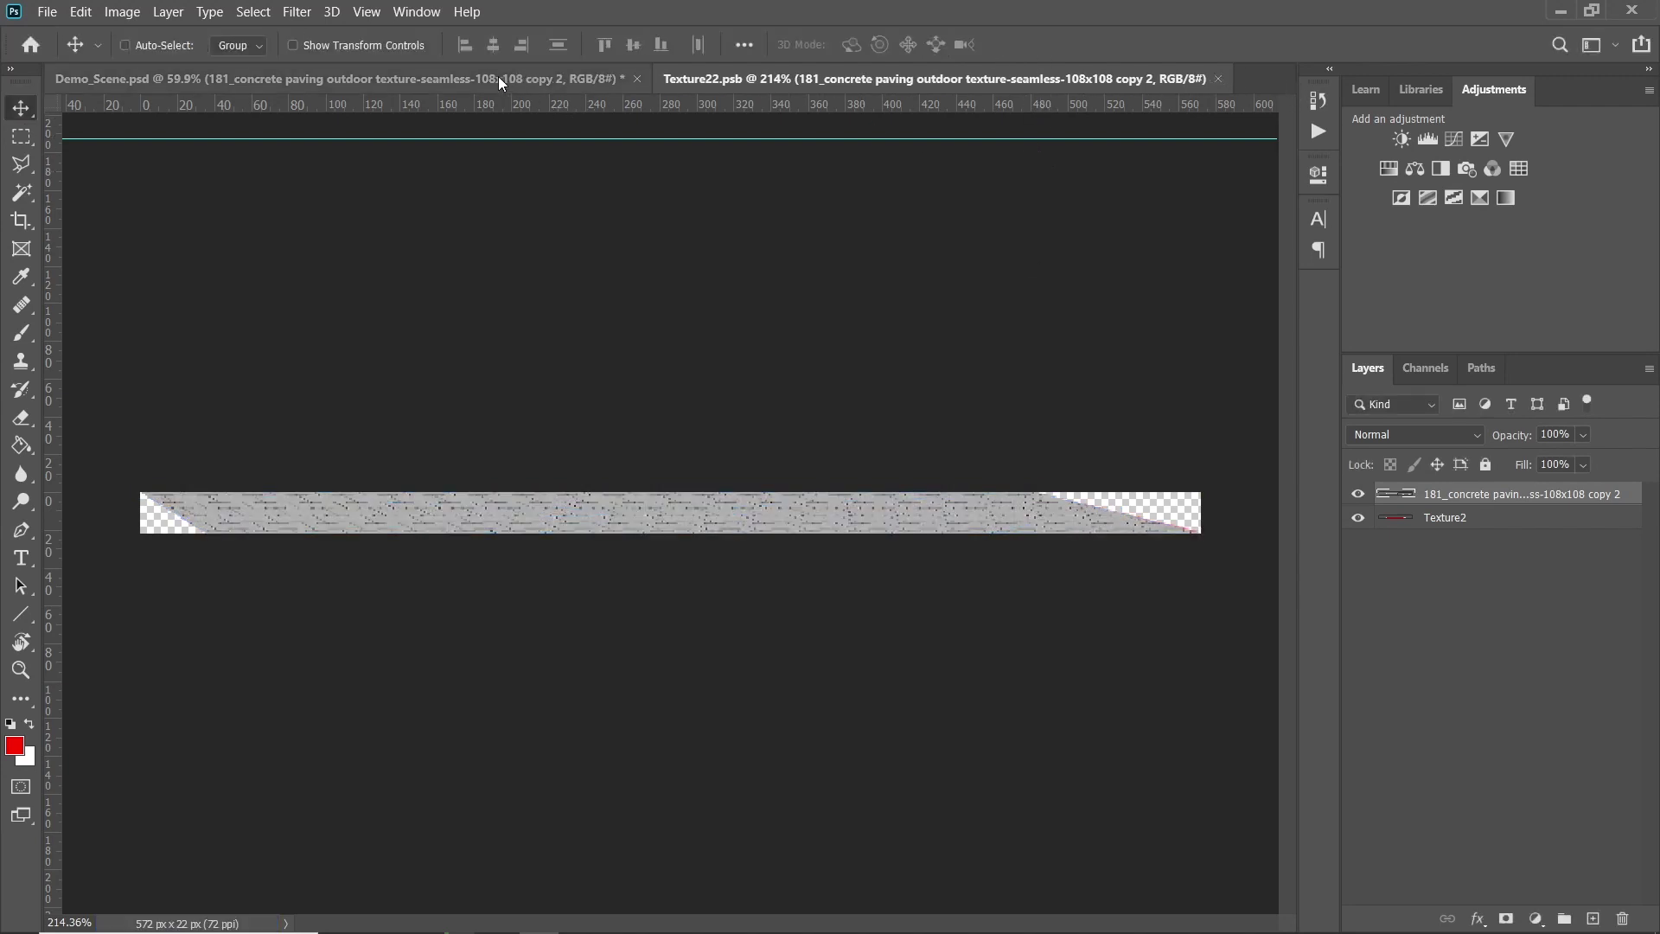
Open the Texture1 smart object of Pavement copy 18 and copy the merged 181_concrete paving layer from Demo_Scene.psd onto its strip
click(498, 78)
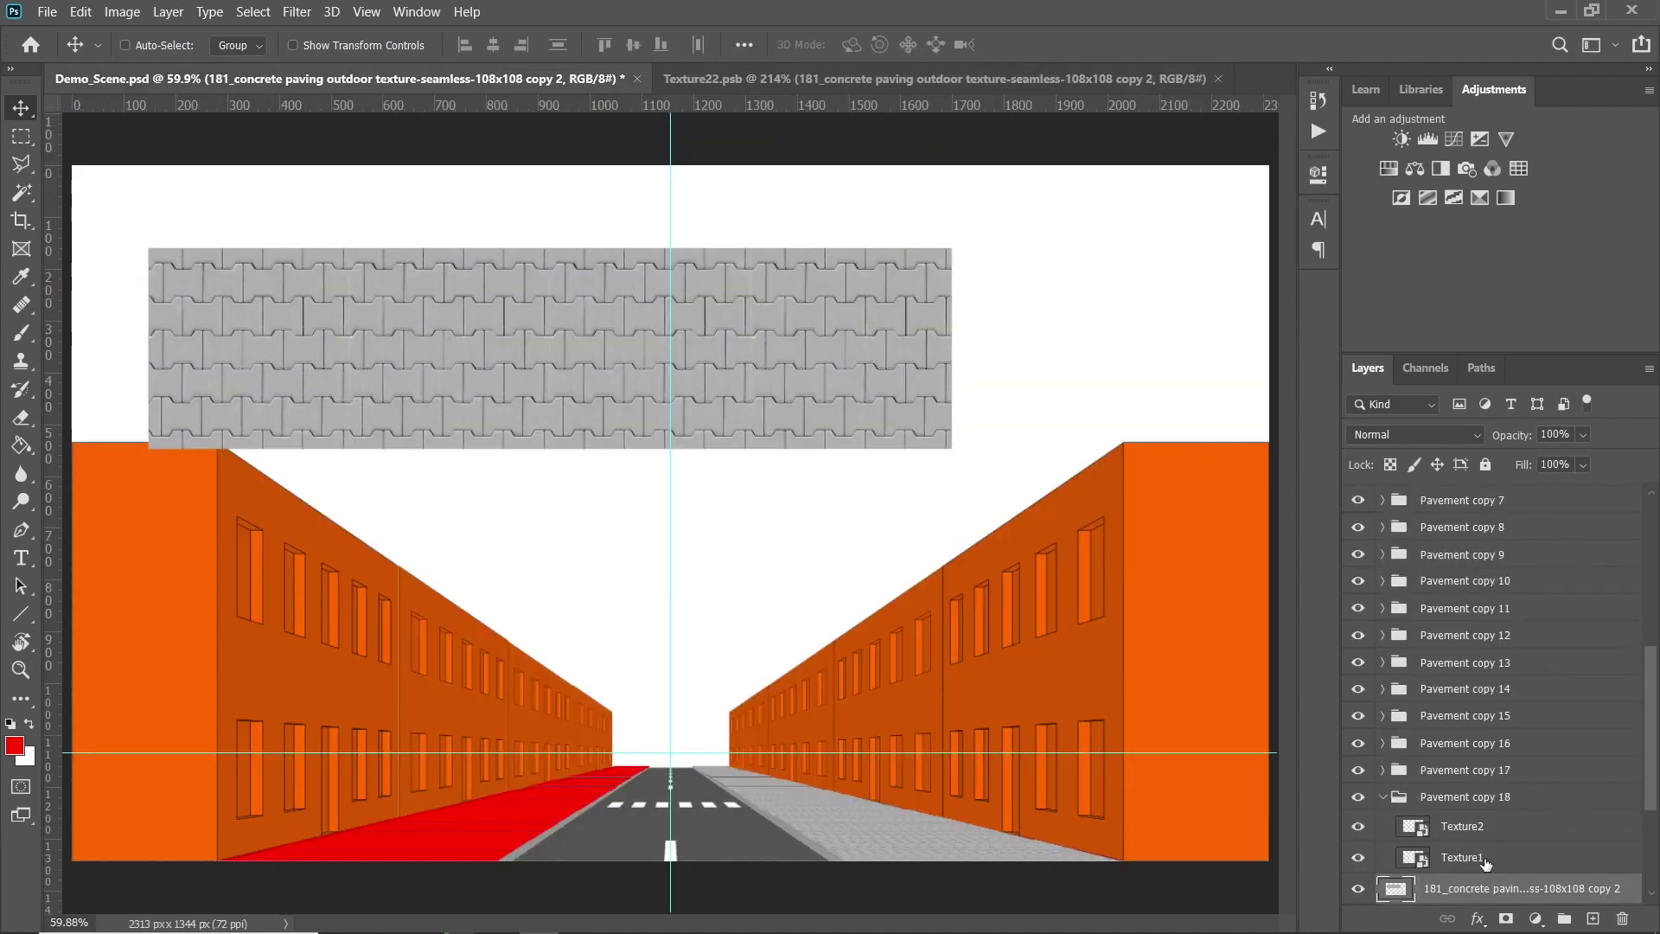
double_click(1423, 859)
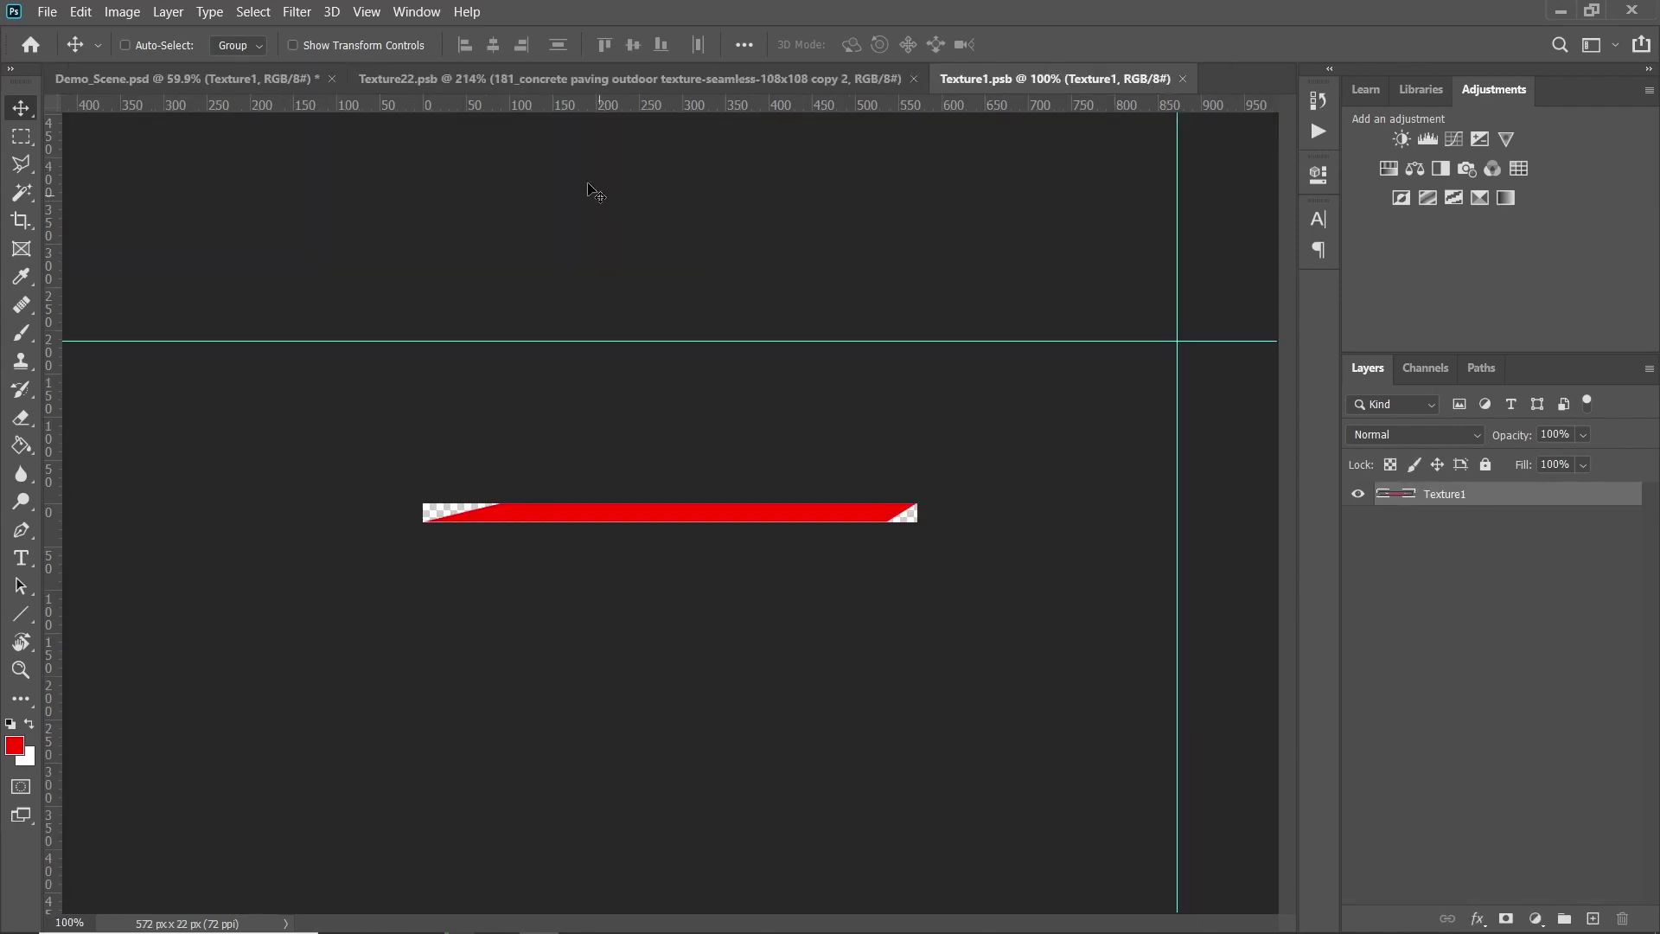
click(220, 78)
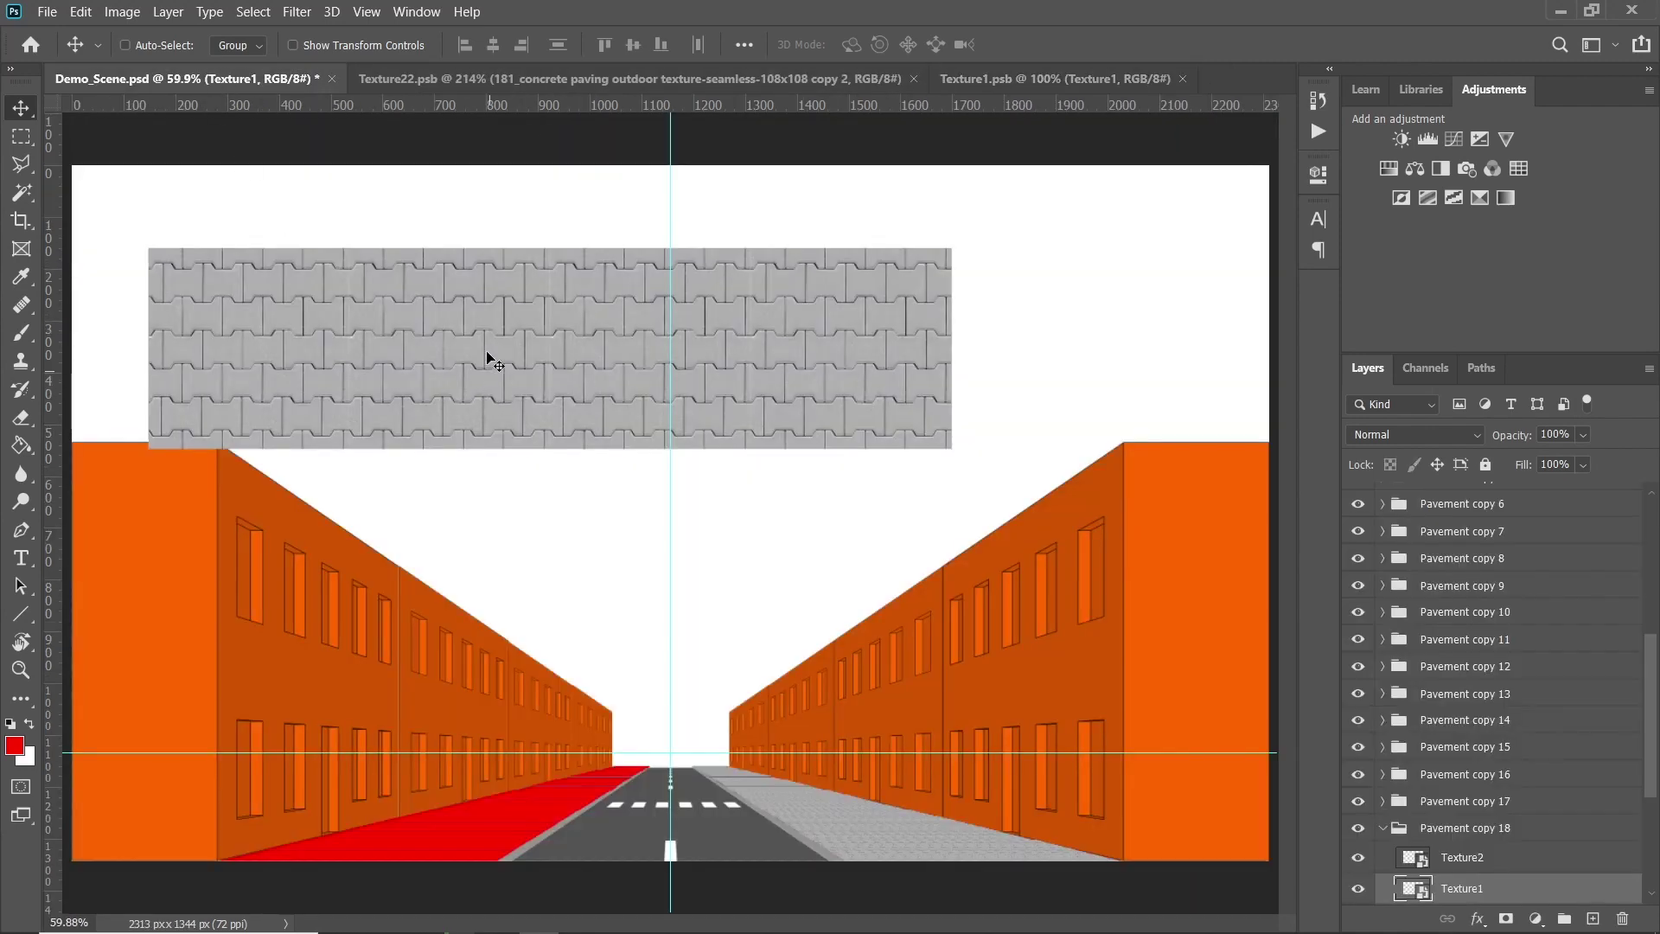
click(1004, 81)
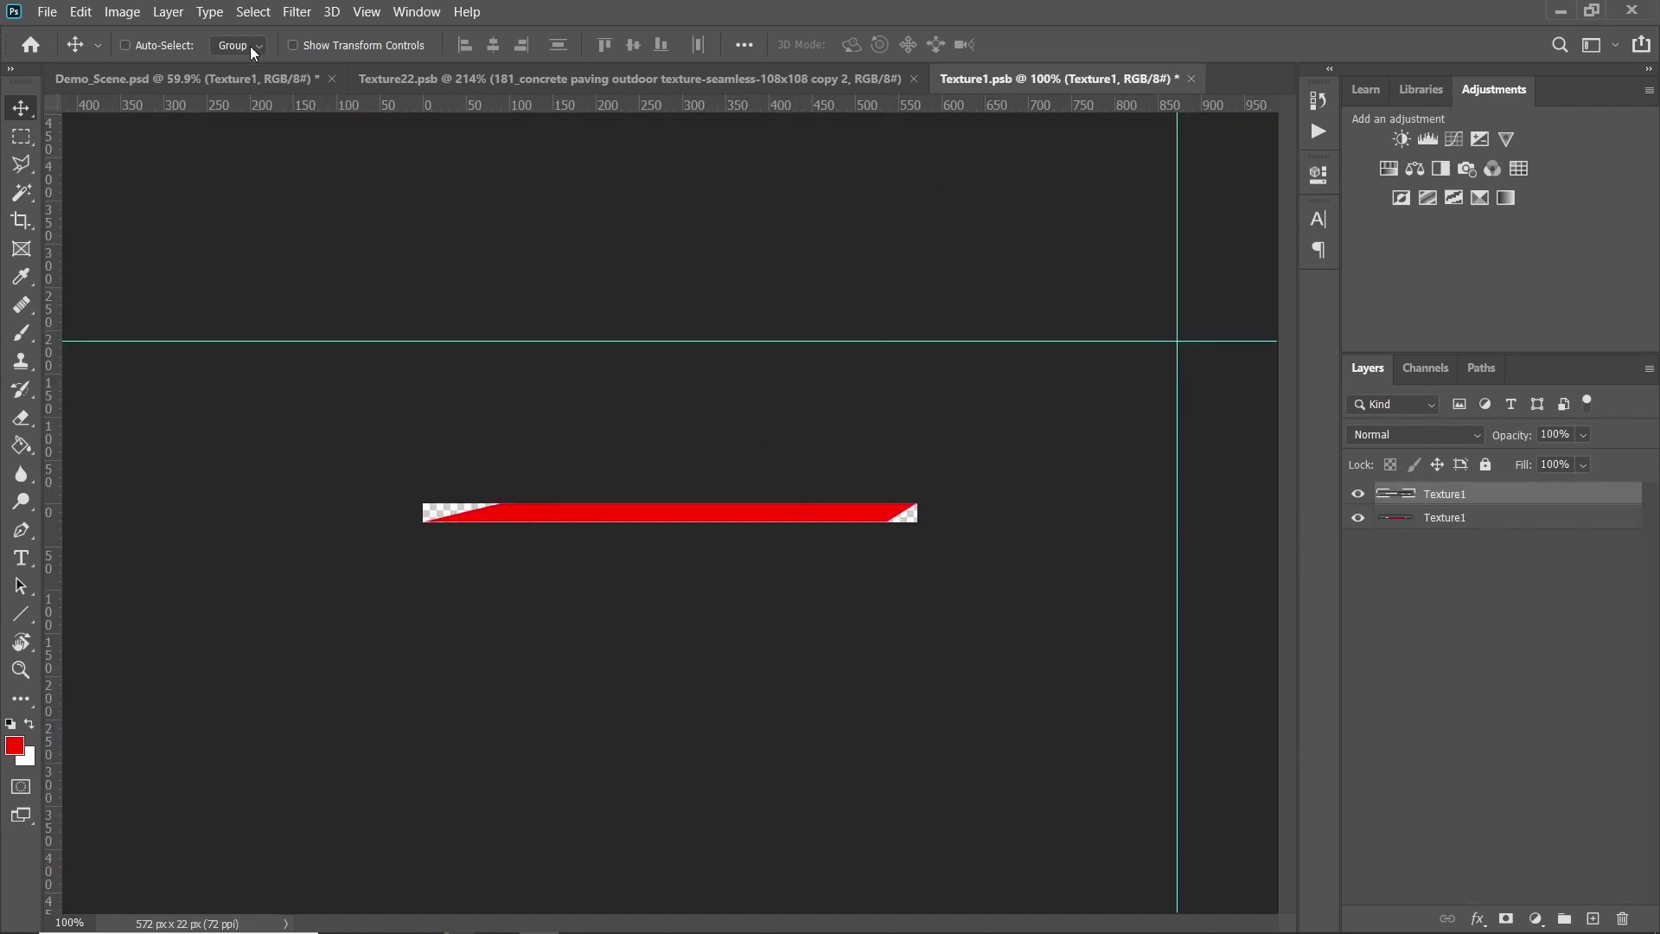
click(260, 77)
scroll(1458, 818, down, 2)
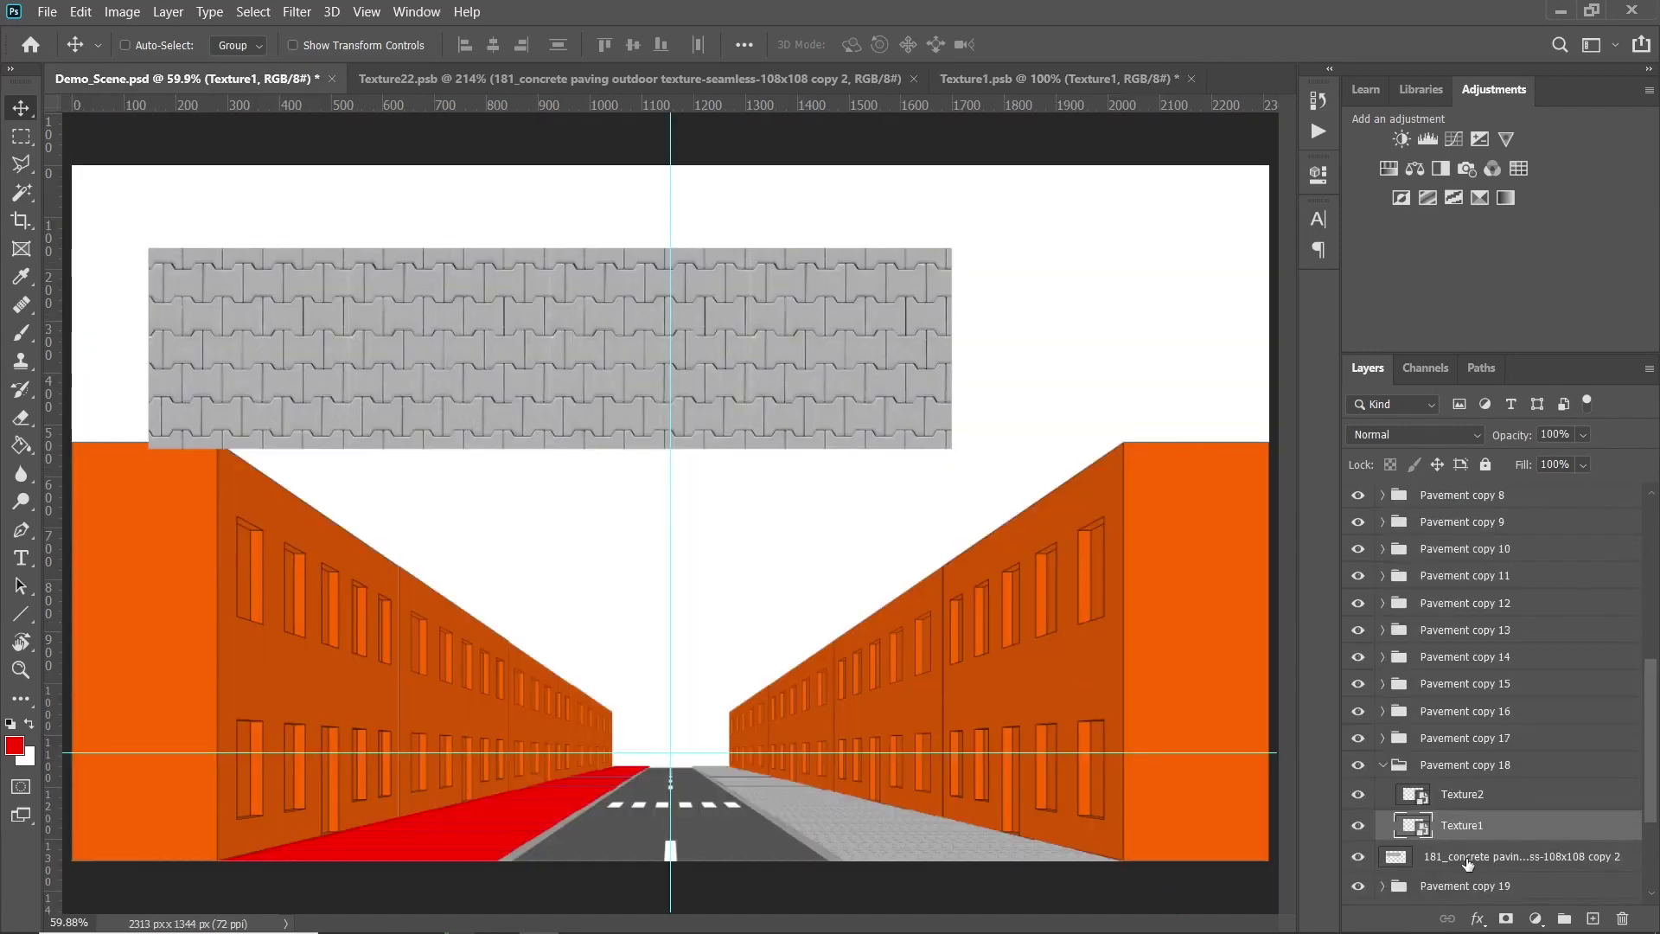
click(1468, 859)
drag(503, 349, 758, 467)
drag(677, 509, 678, 510)
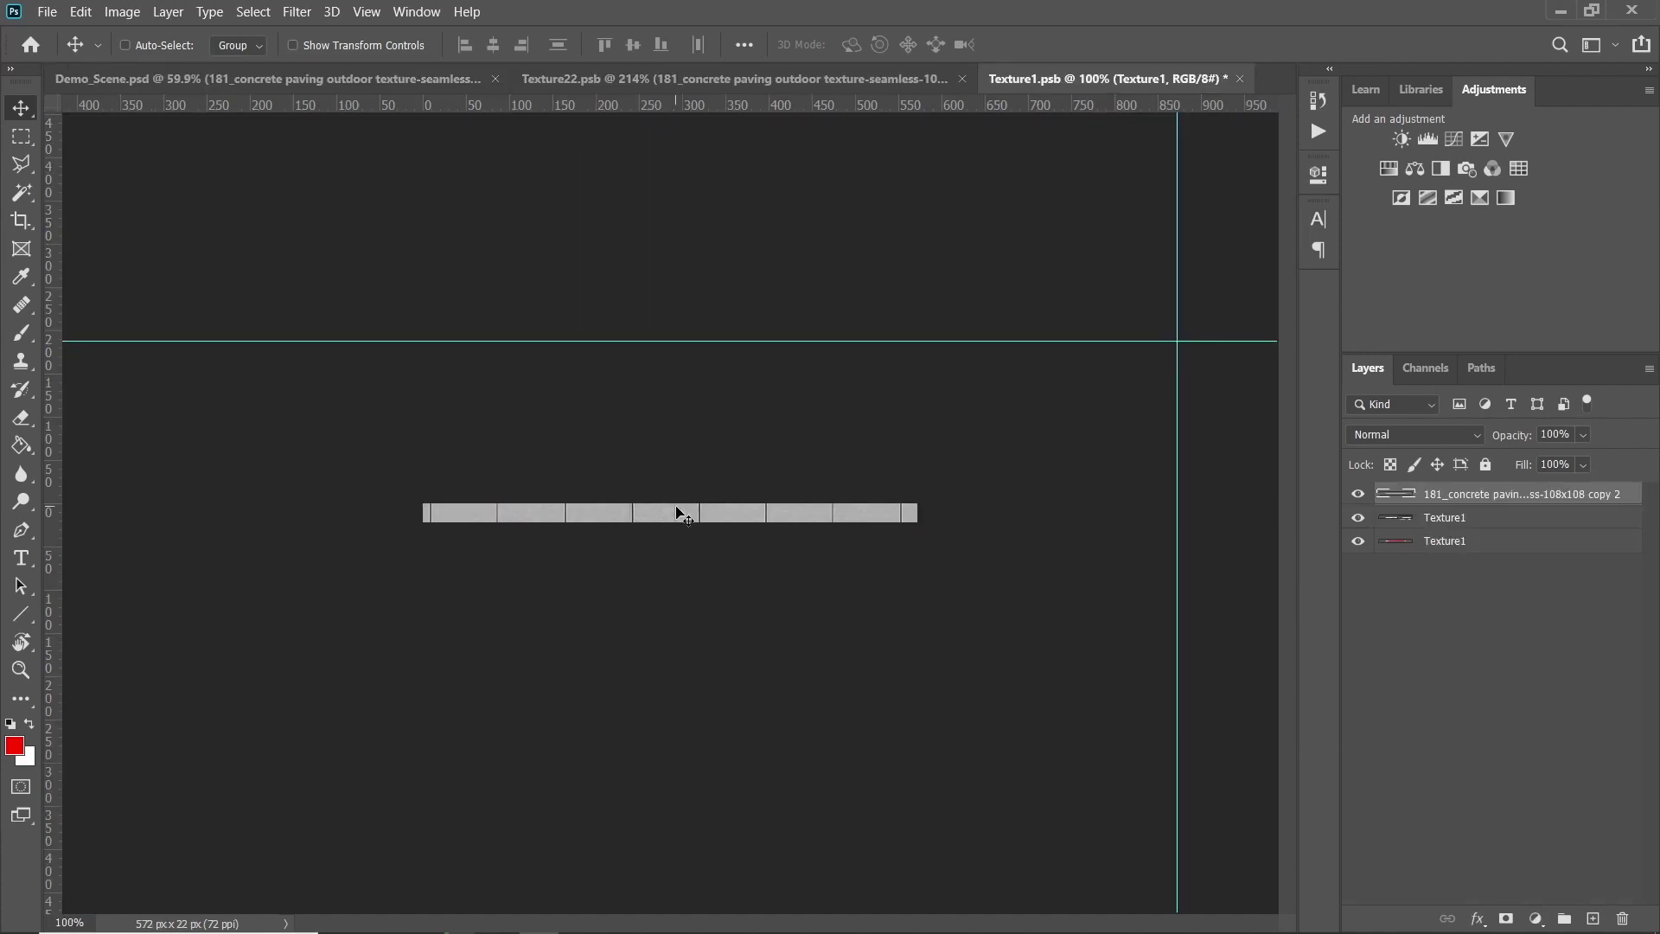
Merge the extra Texture1 layer into the one below and convert the paving layer to a smart object
click(1448, 517)
key(ctrl+e)
click(1446, 495)
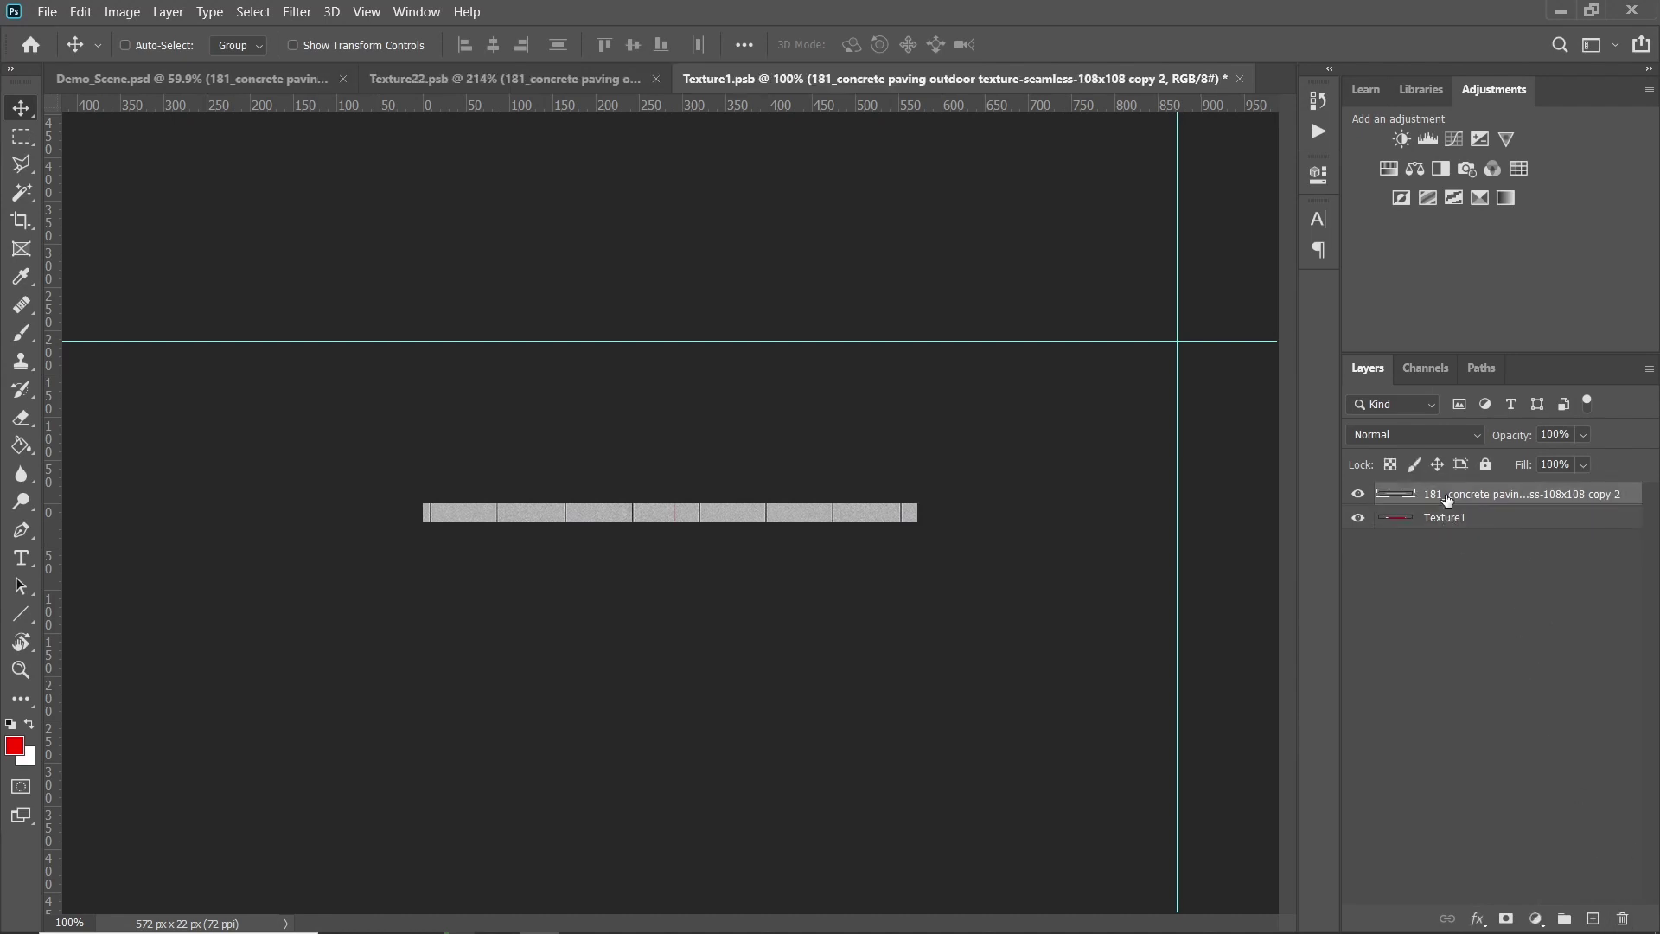
right_click(1446, 495)
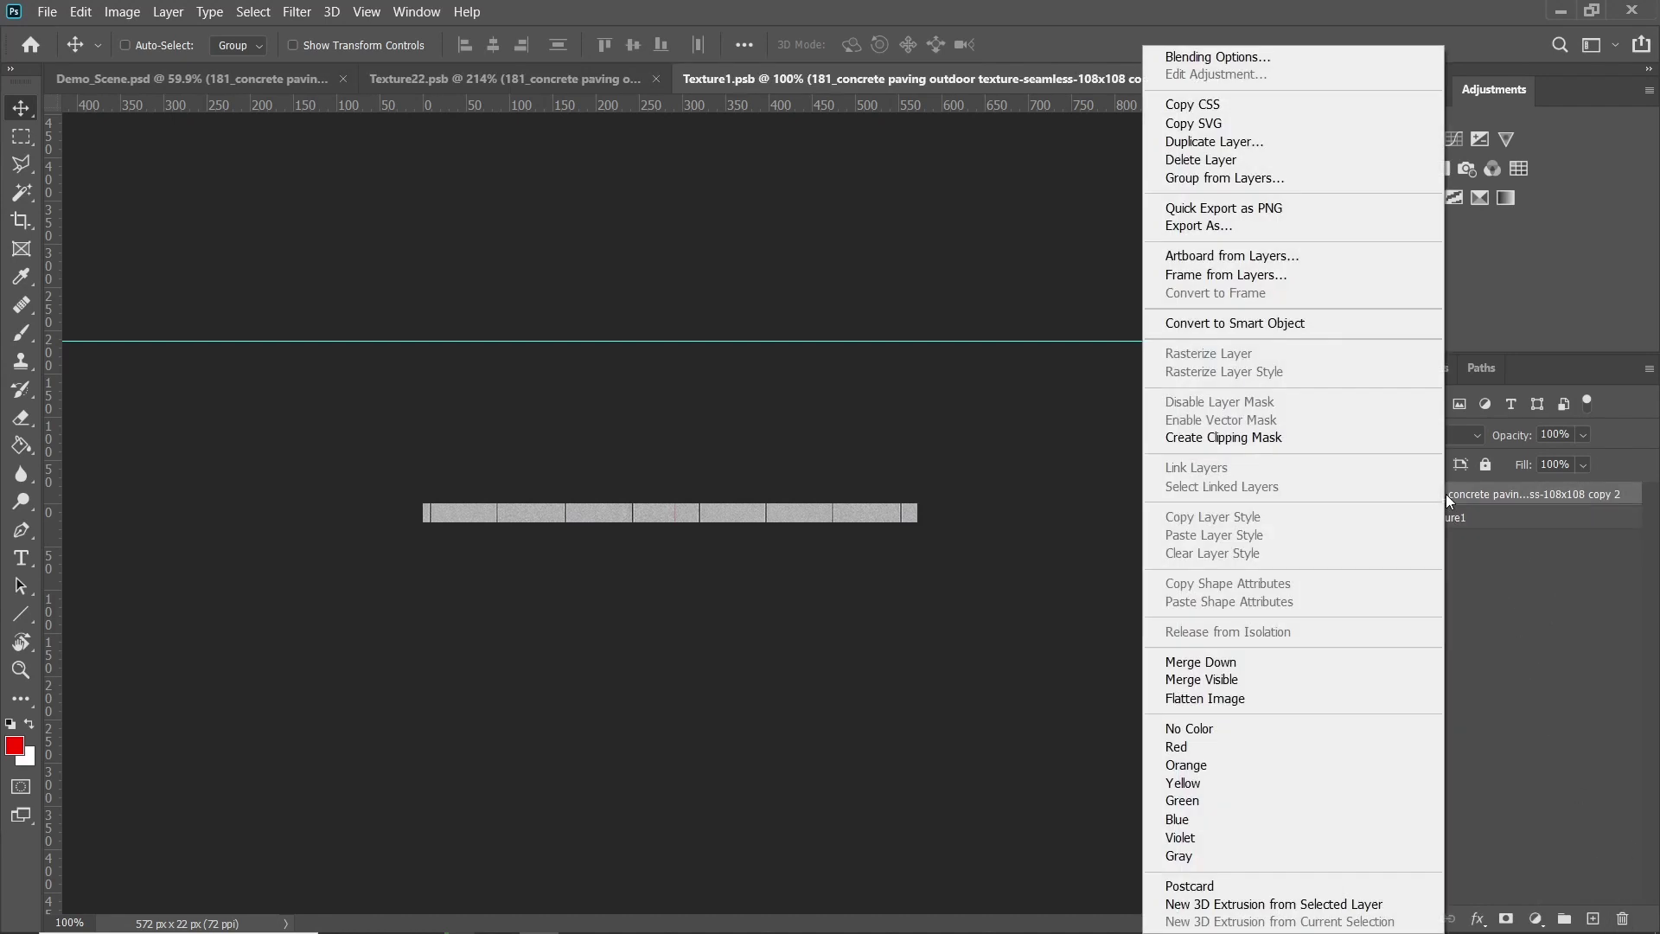
click(1245, 325)
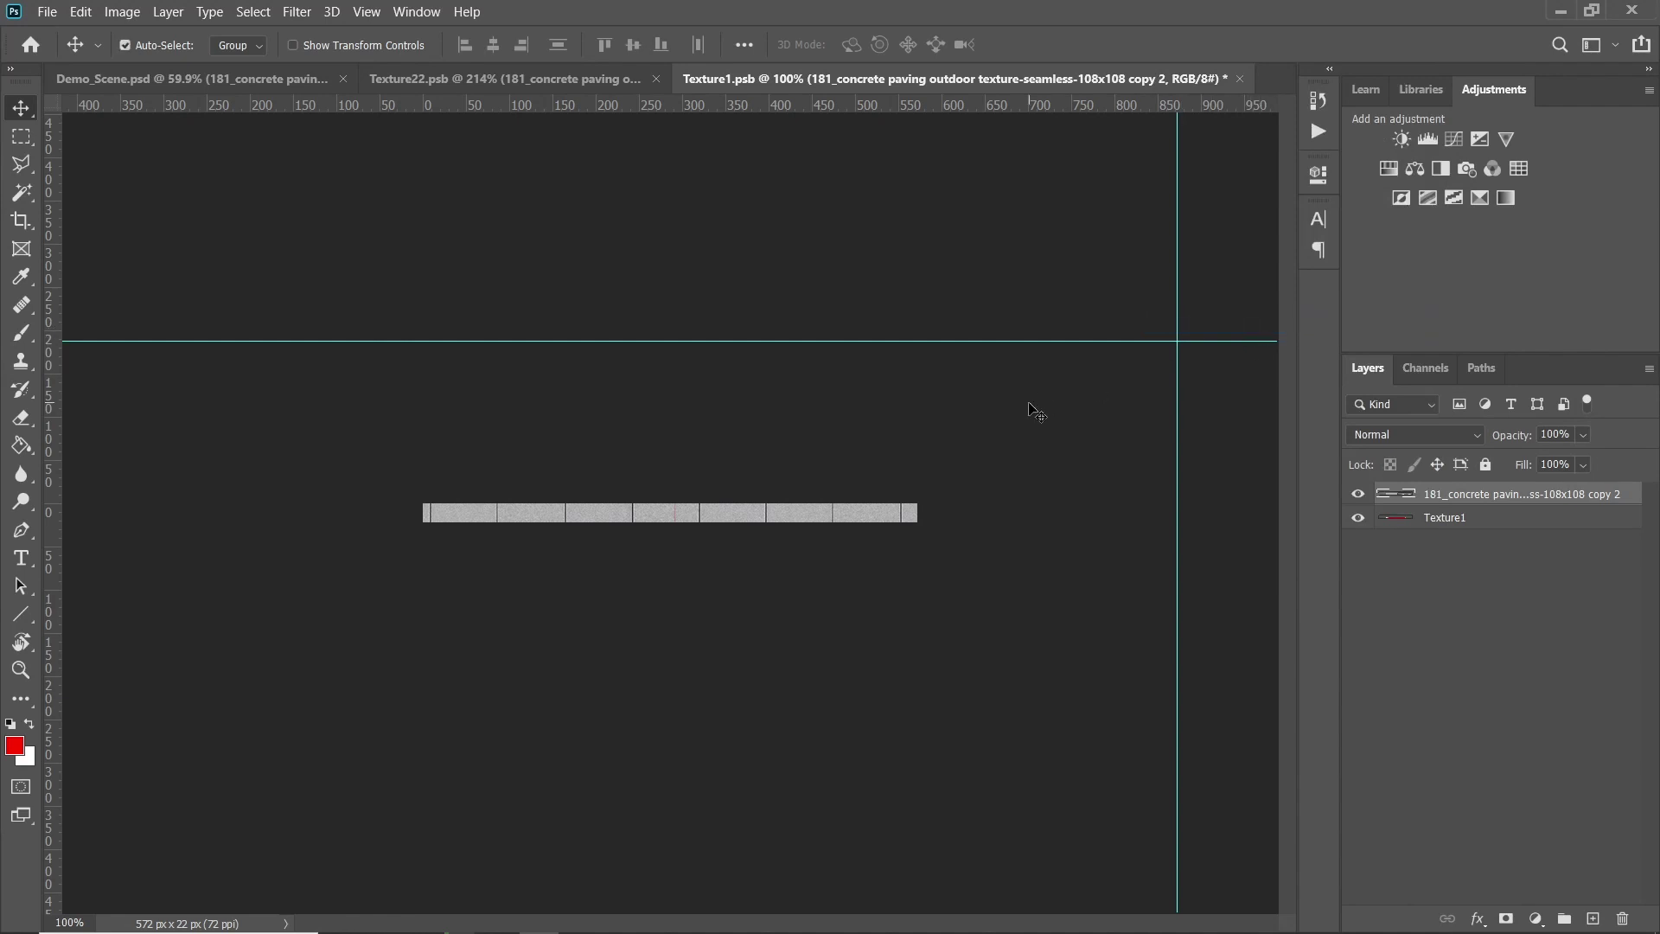
Scale the paving smart object proportionally to 5.67% so it fits the height of the red Texture1 strip
key(ctrl+t)
drag(675, 339, 679, 502)
drag(675, 672, 683, 524)
Distort the paving's four corners to match the slanted red Texture1 shape and apply the transform
scroll(679, 519, up, 4)
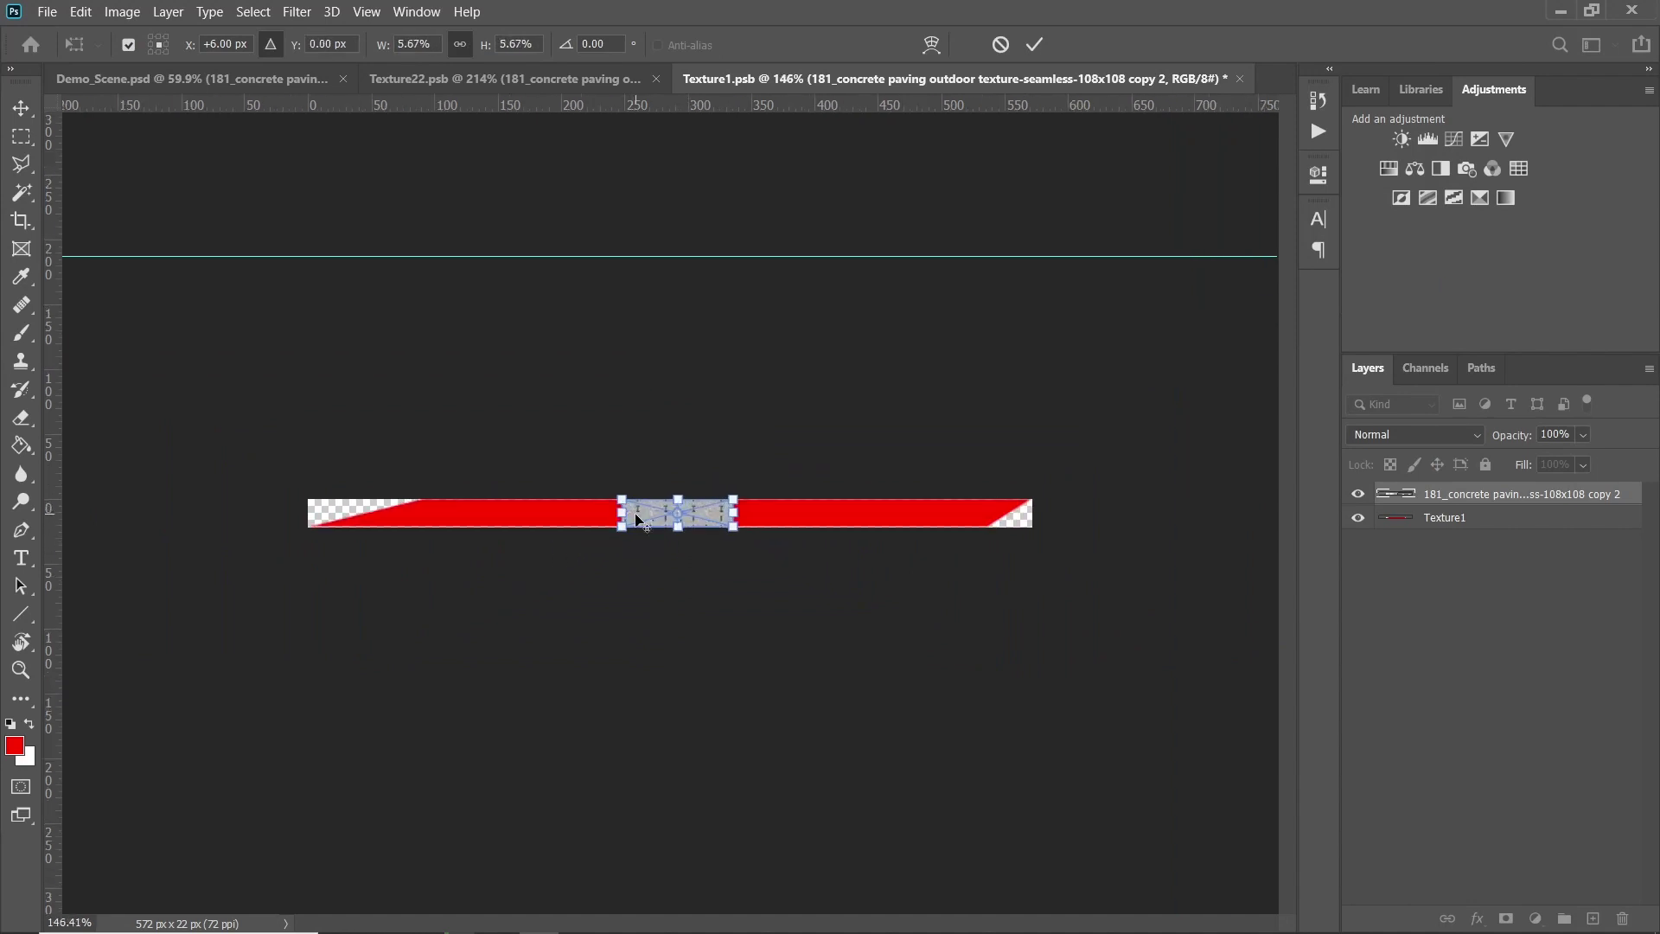
scroll(637, 518, up, 6)
right_click(641, 507)
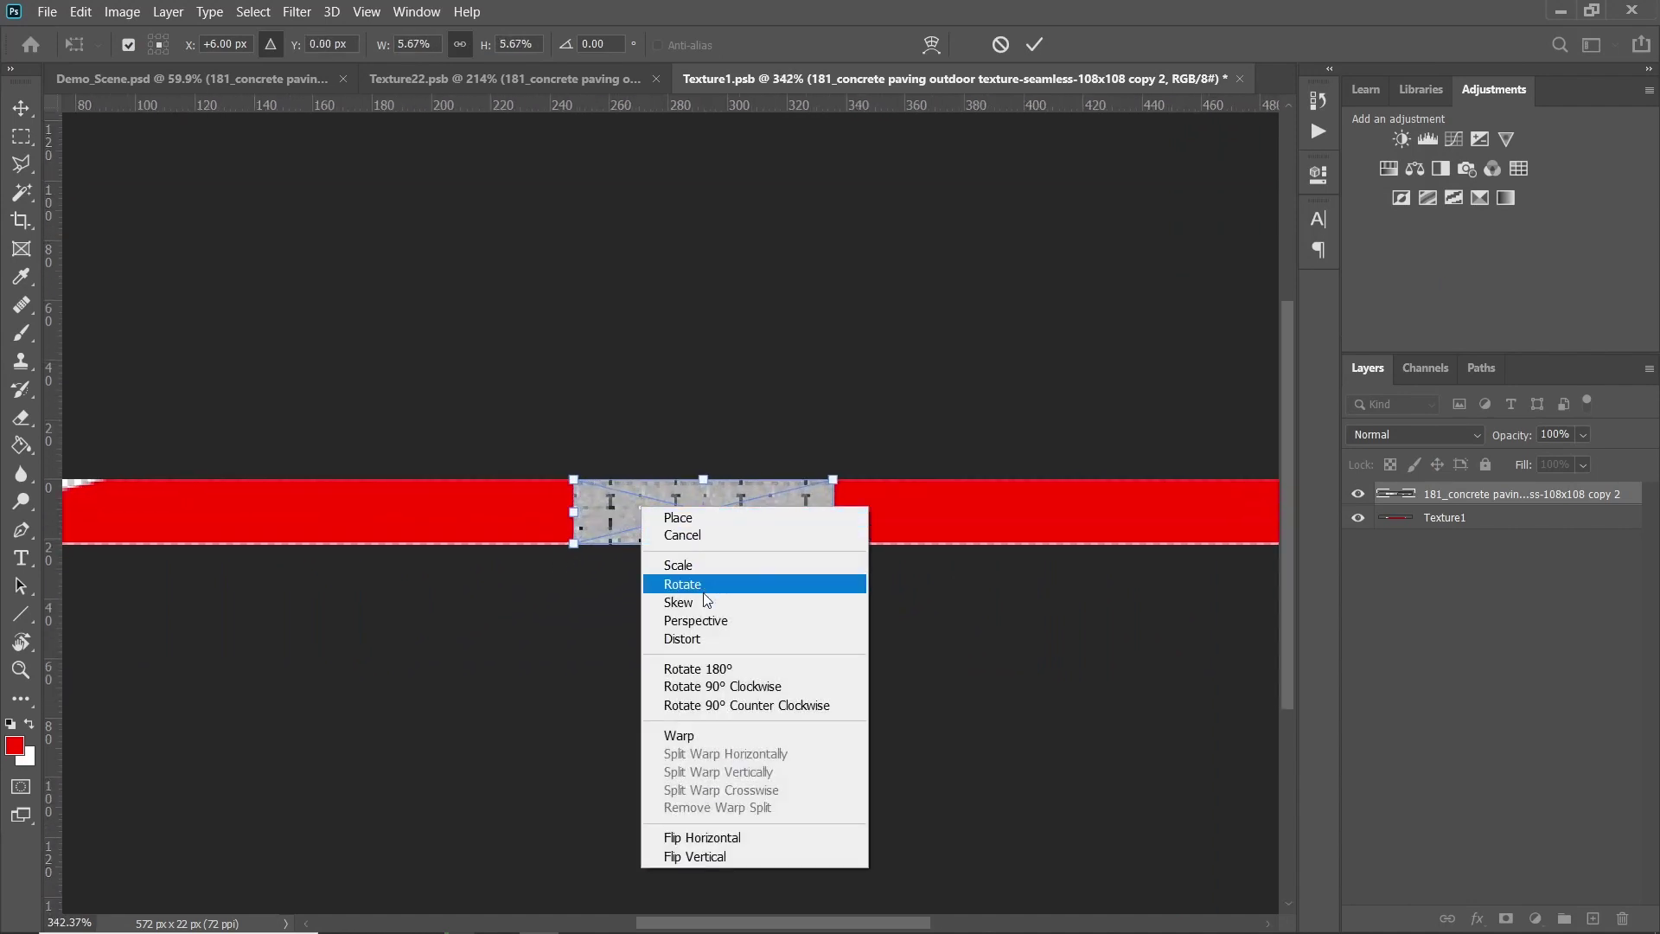
click(700, 637)
scroll(707, 538, down, 2)
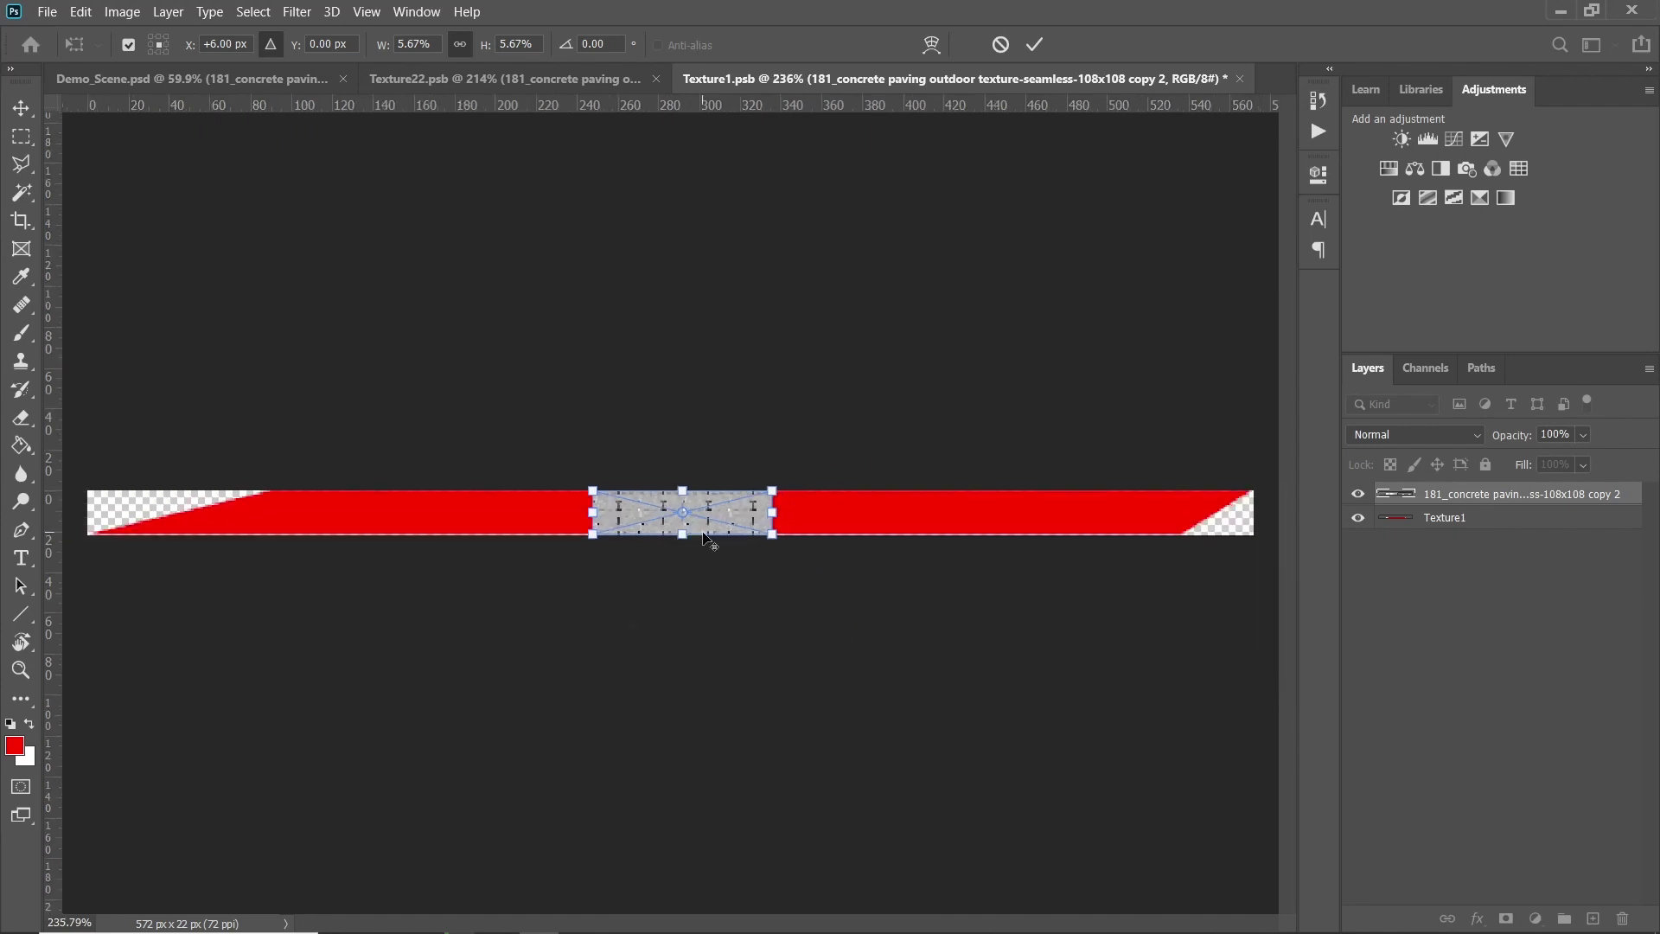
scroll(705, 537, down, 1)
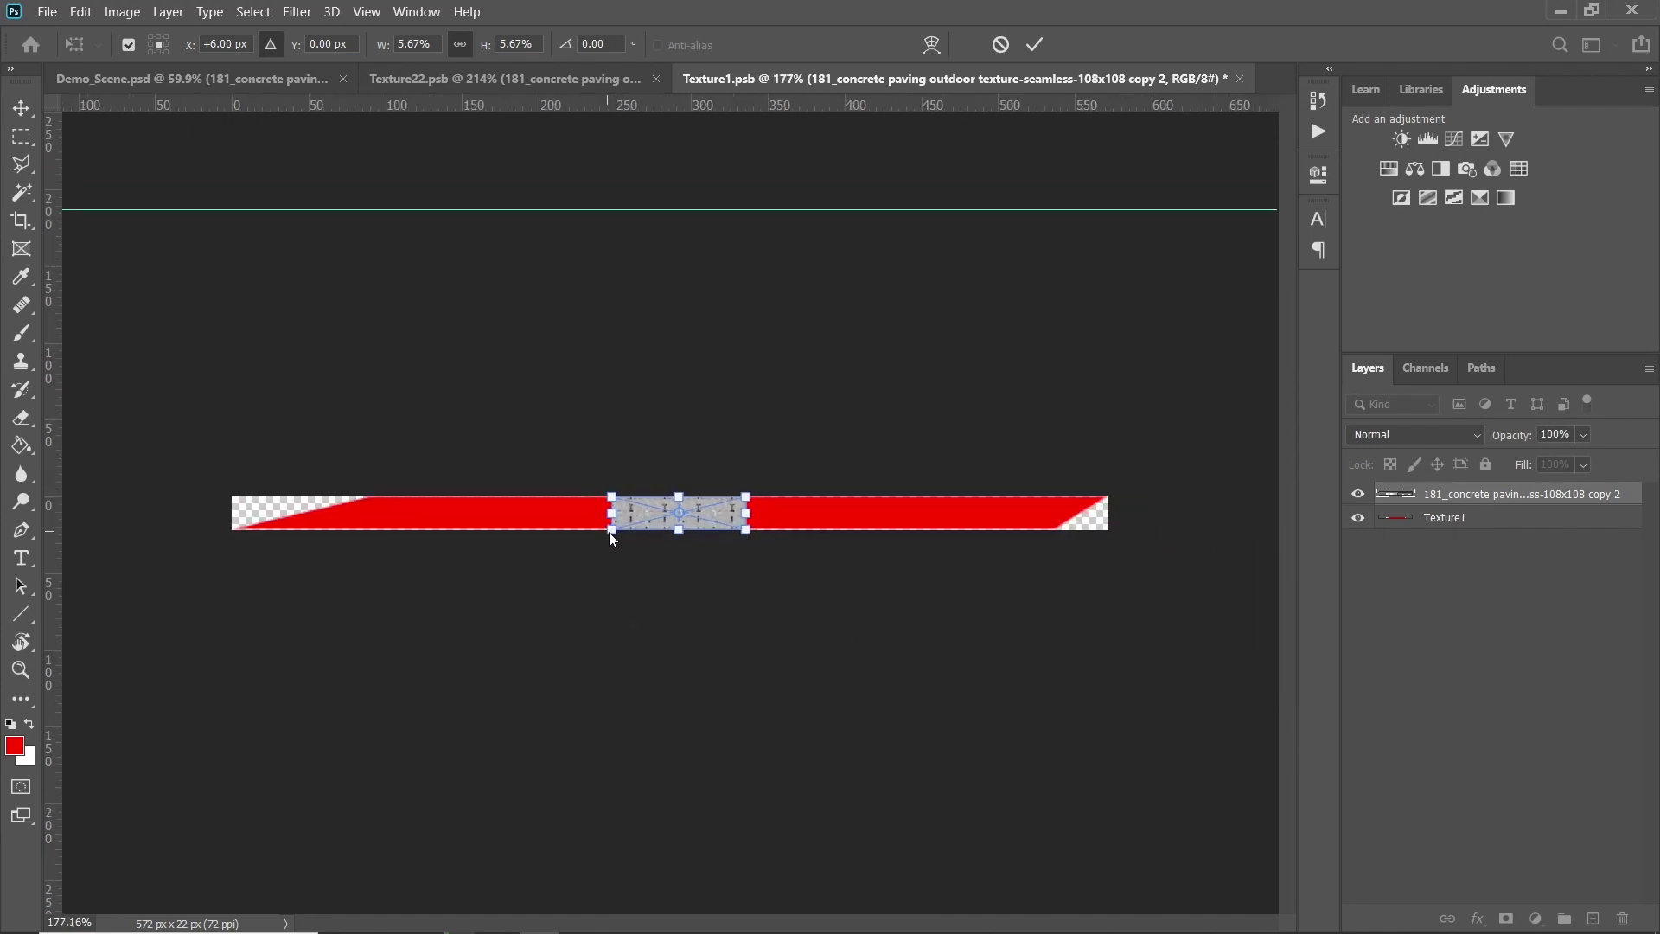
drag(611, 529, 226, 537)
drag(749, 498, 1108, 498)
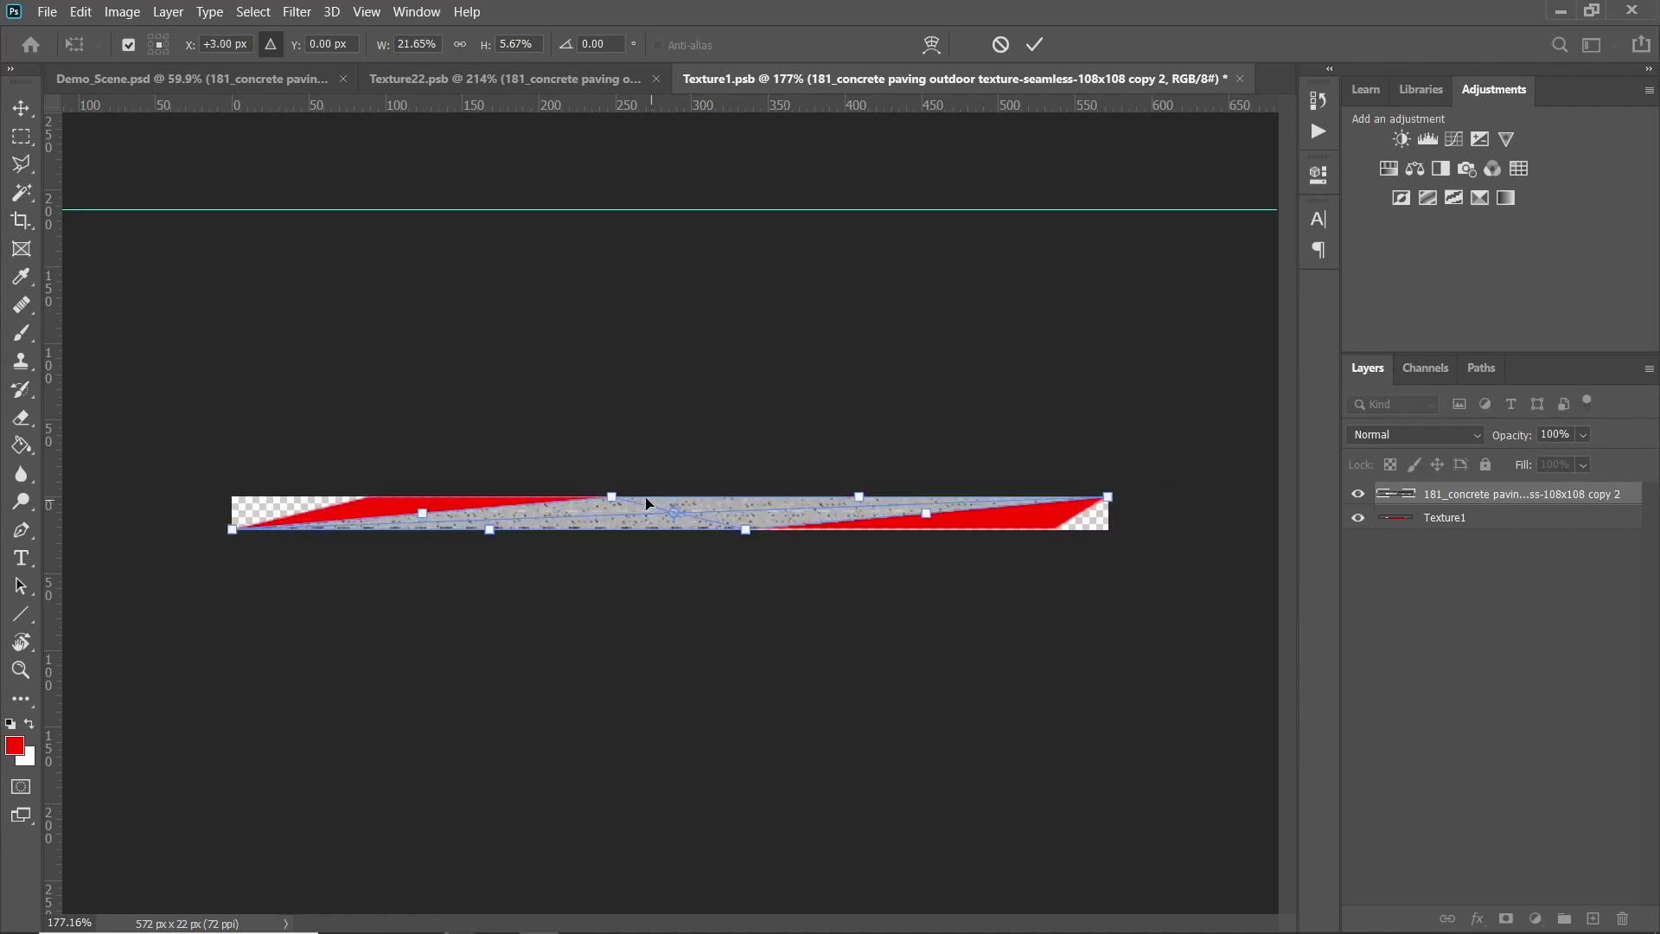
drag(612, 499, 370, 496)
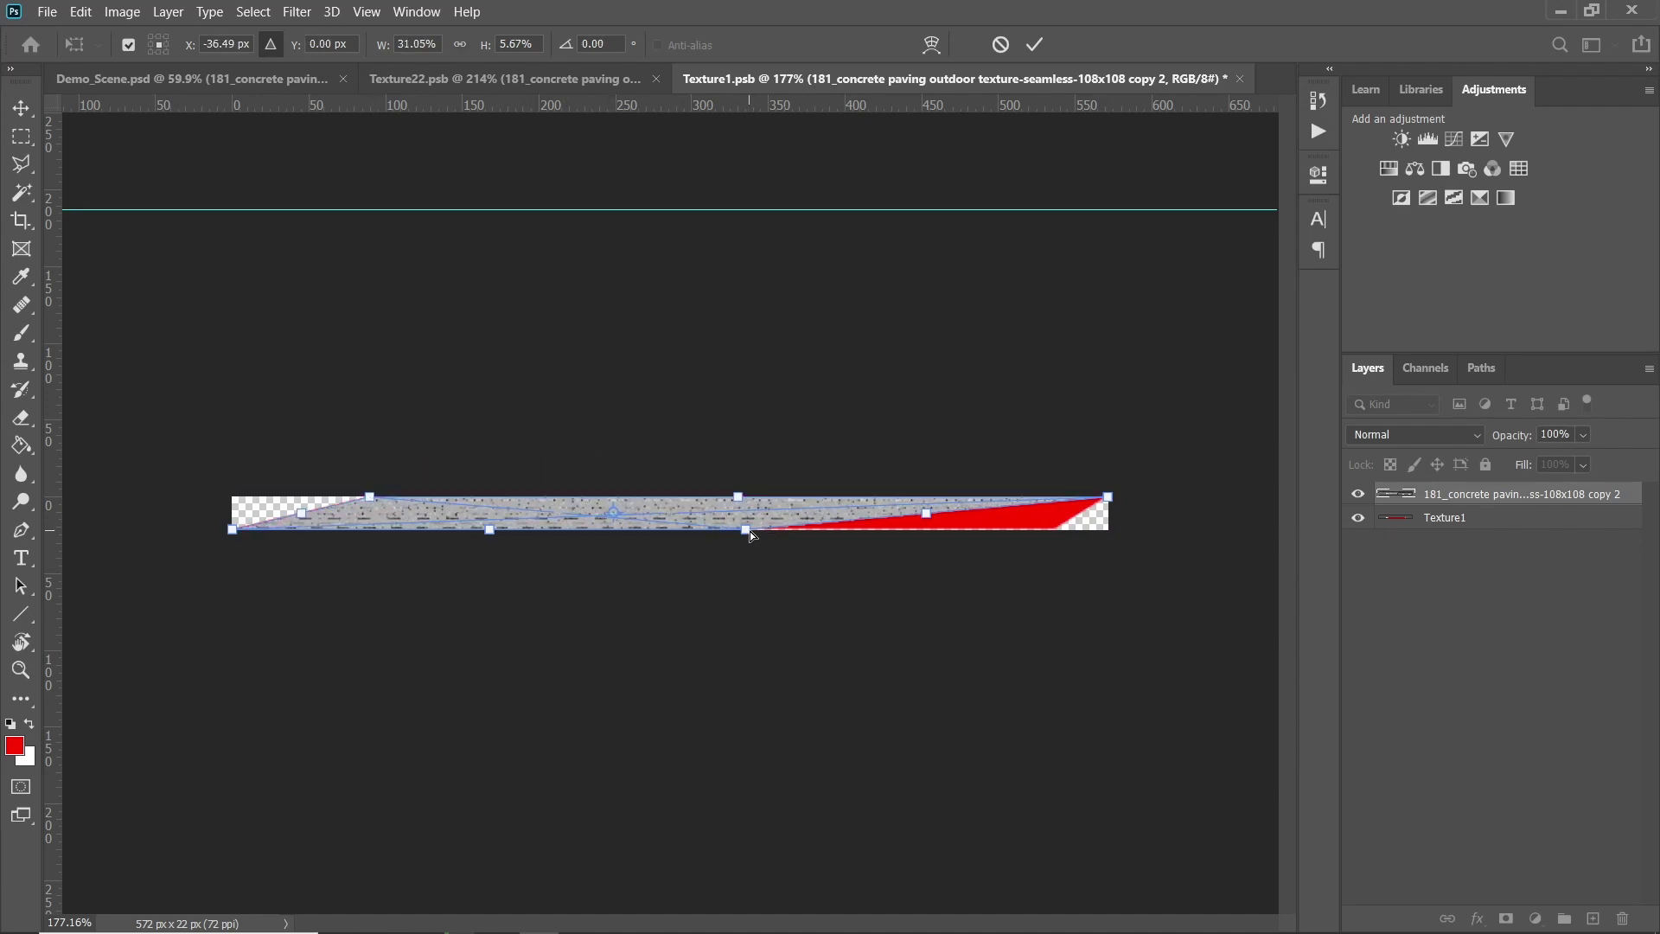
drag(750, 531, 1063, 540)
click(1033, 52)
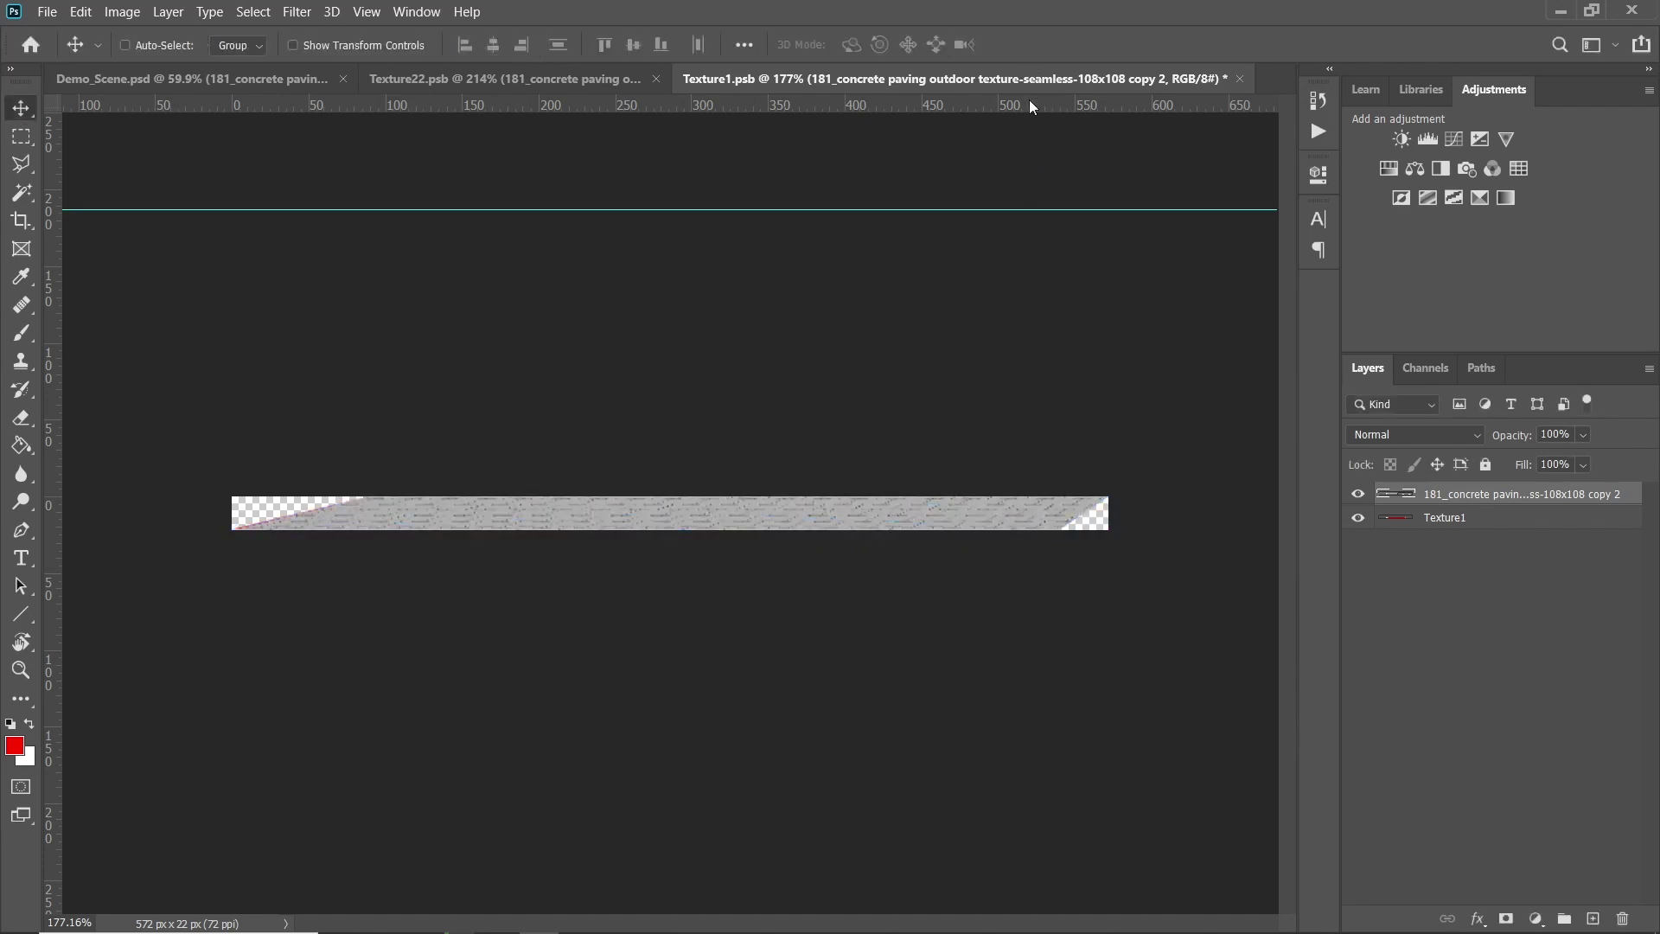
Save and close Texture1.psb, returning to the Texture22.psb document
key(ctrl+s)
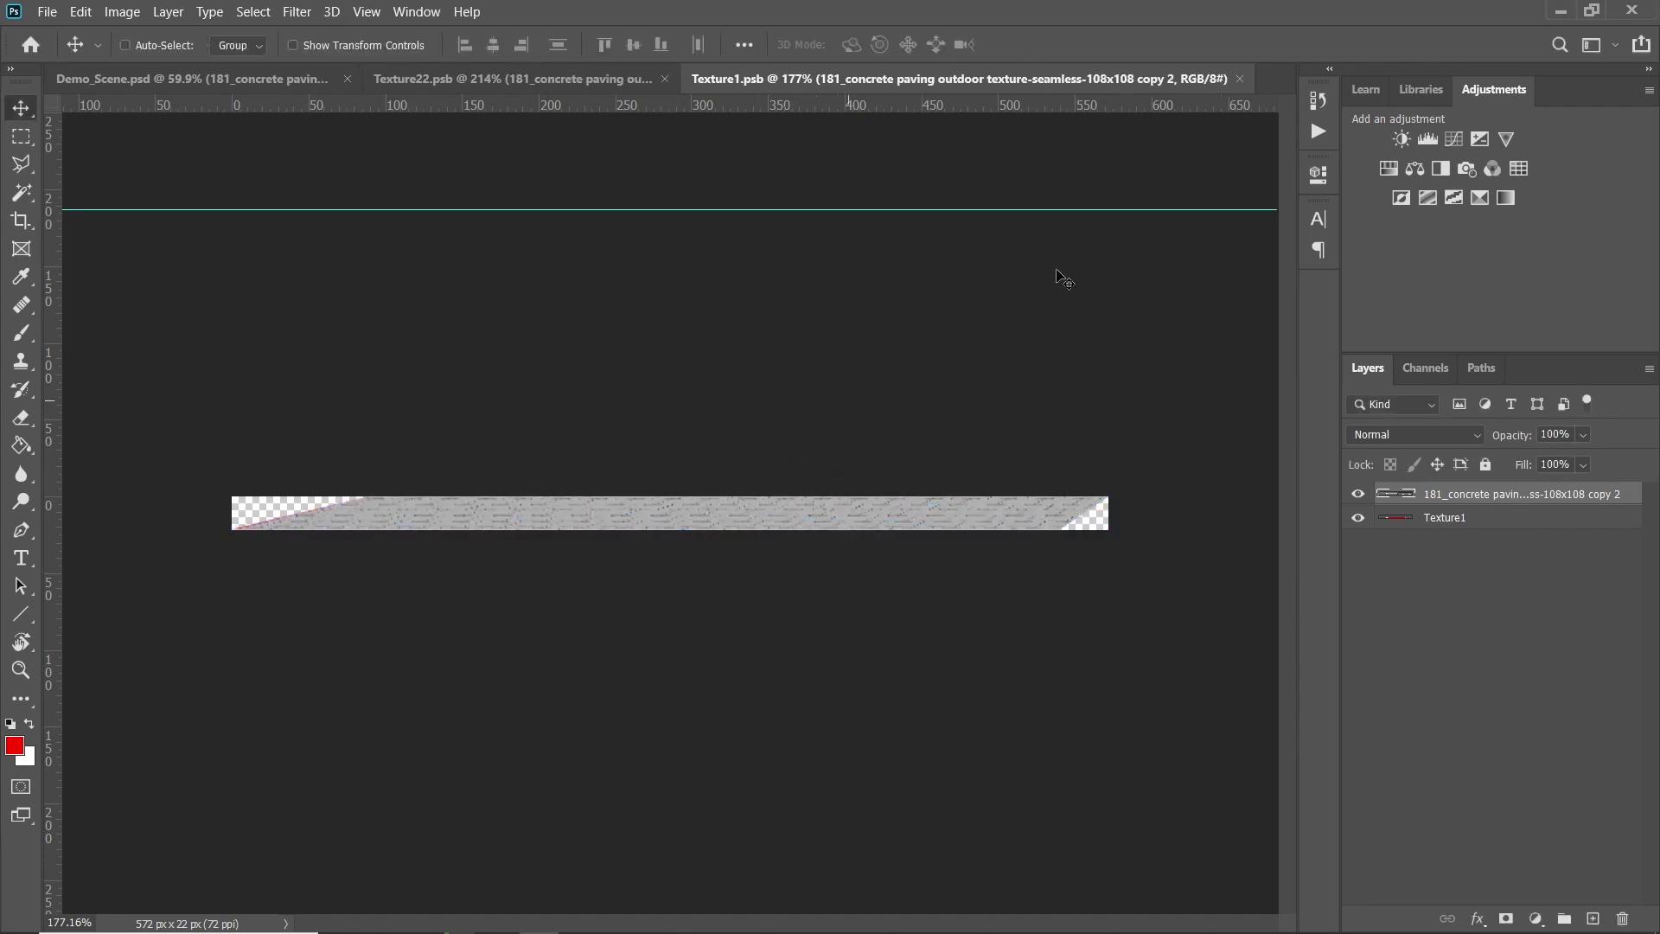
click(1242, 77)
click(1173, 77)
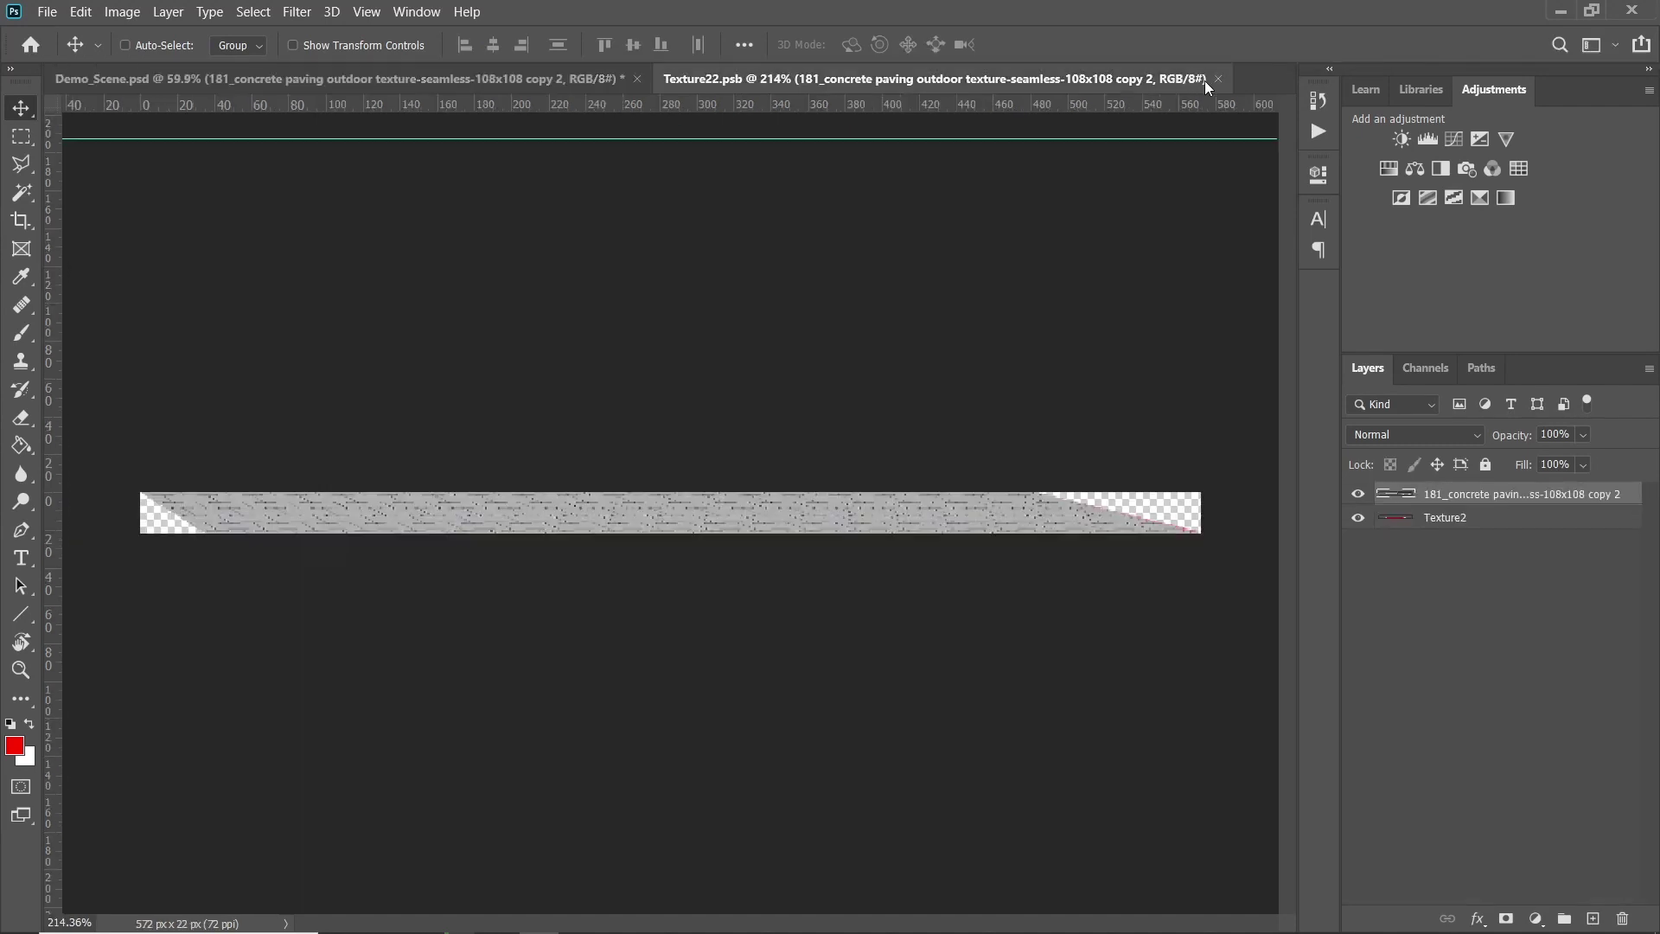
Close Texture22.psb and delete the leftover concrete paving texture layer from Demo_Scene.psd, leaving the Pavement copy 18 group collapsed
click(1218, 79)
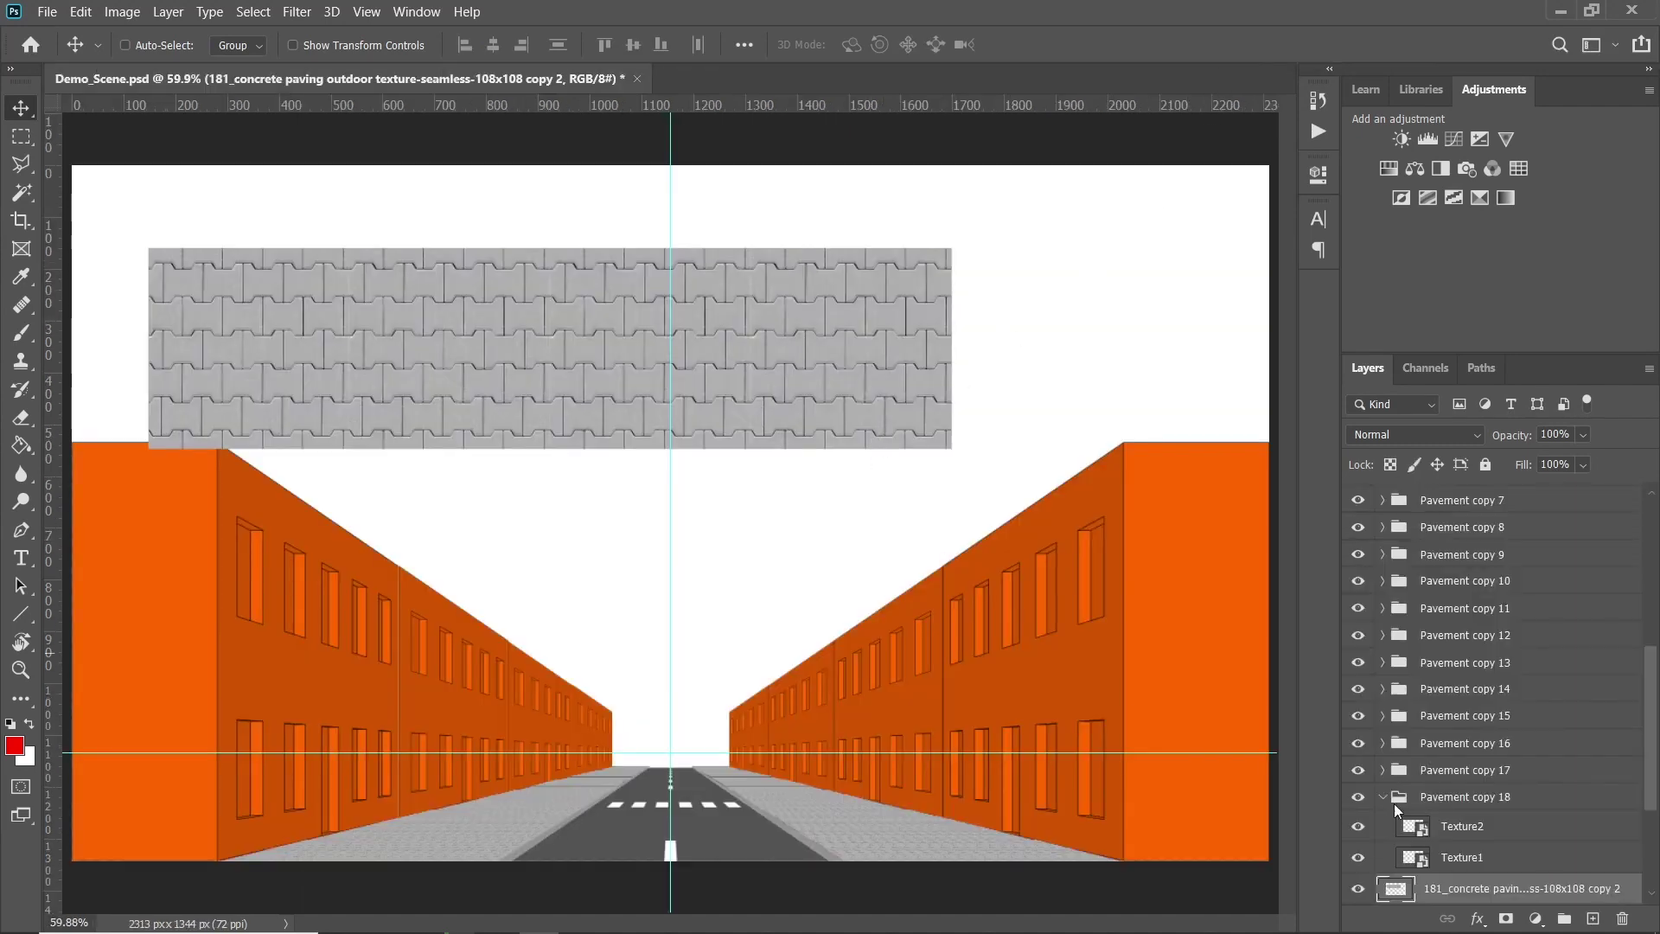
scroll(1502, 852, down, 1)
click(1623, 918)
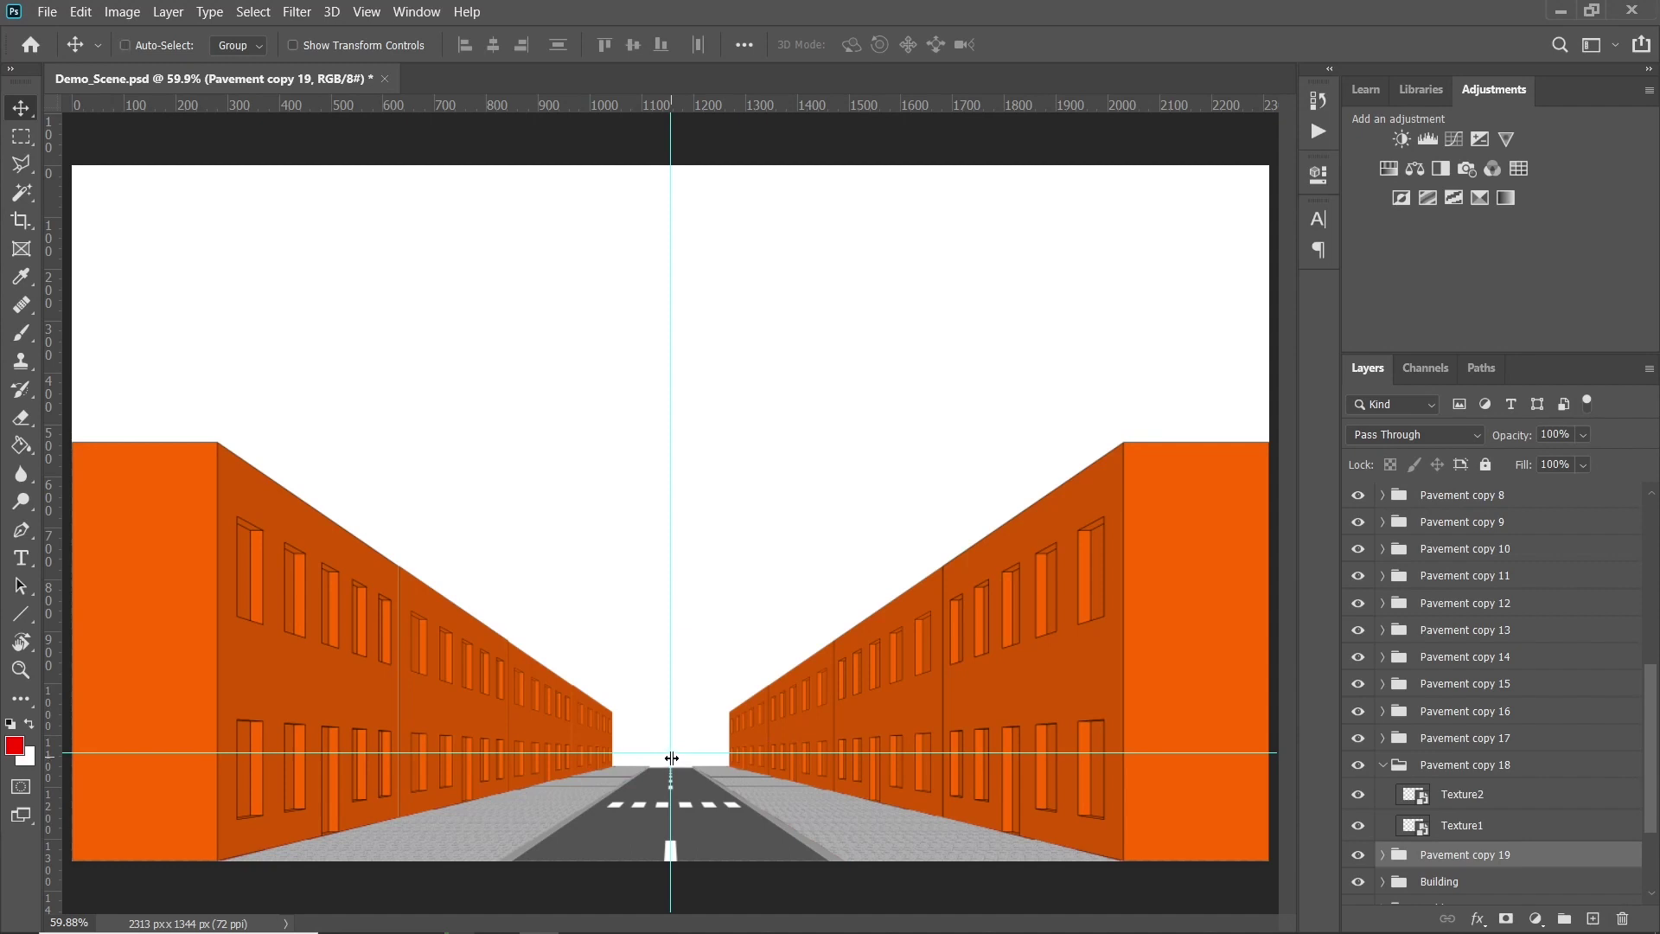
click(1461, 826)
scroll(1462, 826, up, 1)
click(1384, 830)
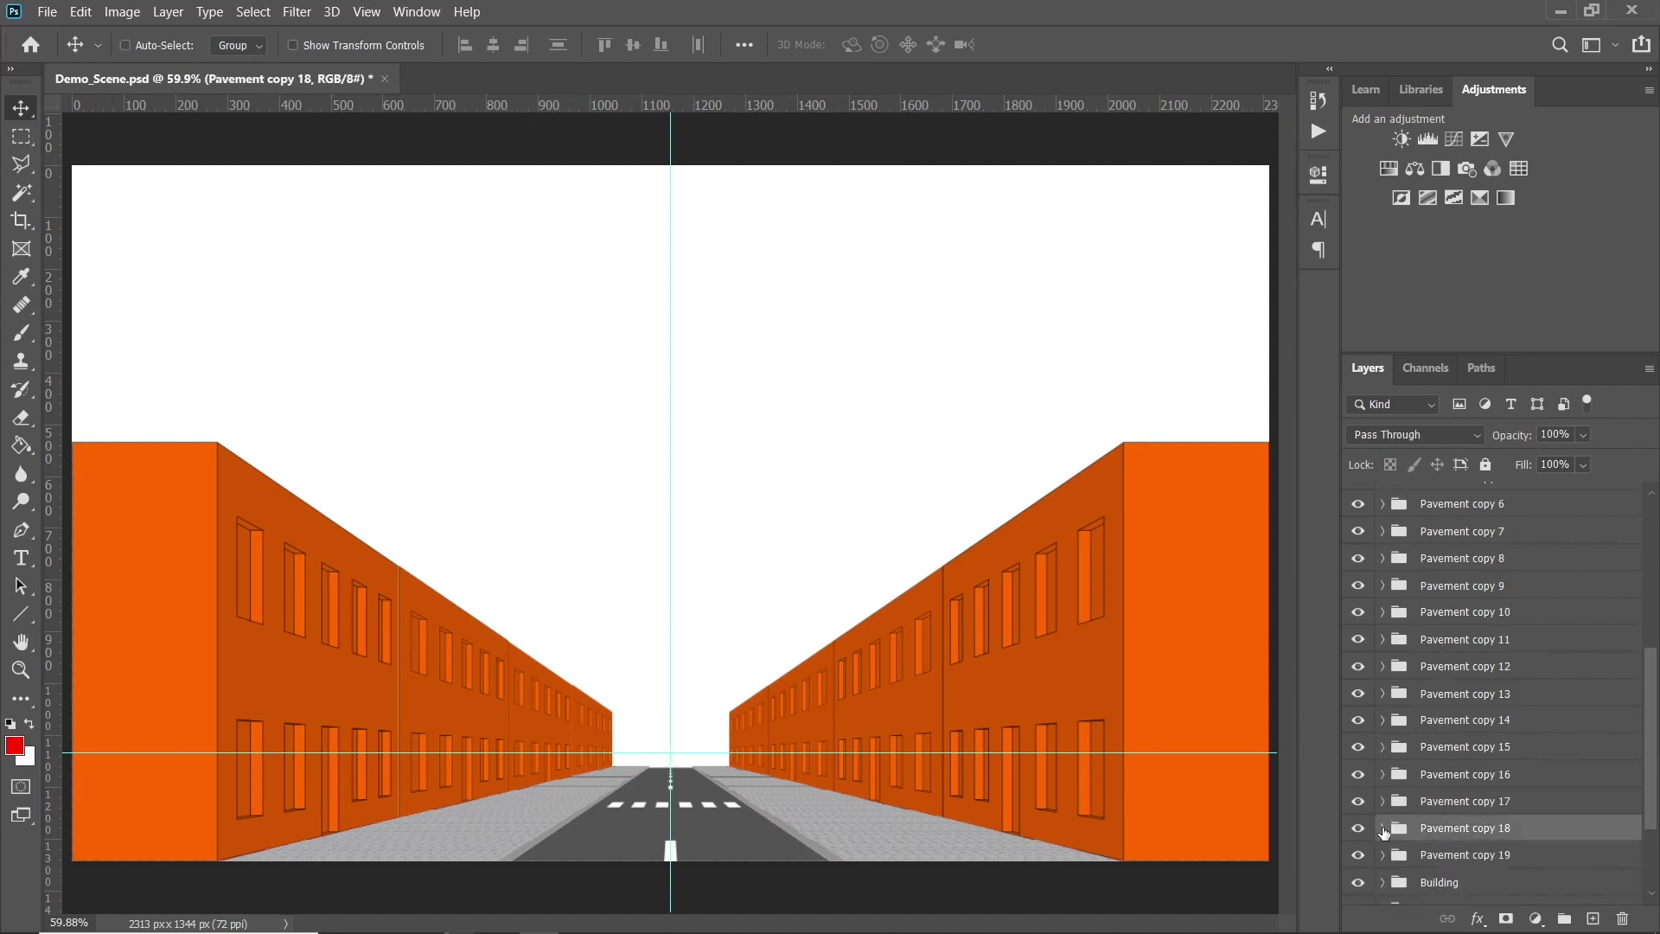
Make the Tree-1, Tree-2 and Guides layers visible in the street scene
scroll(1448, 815, up, 5)
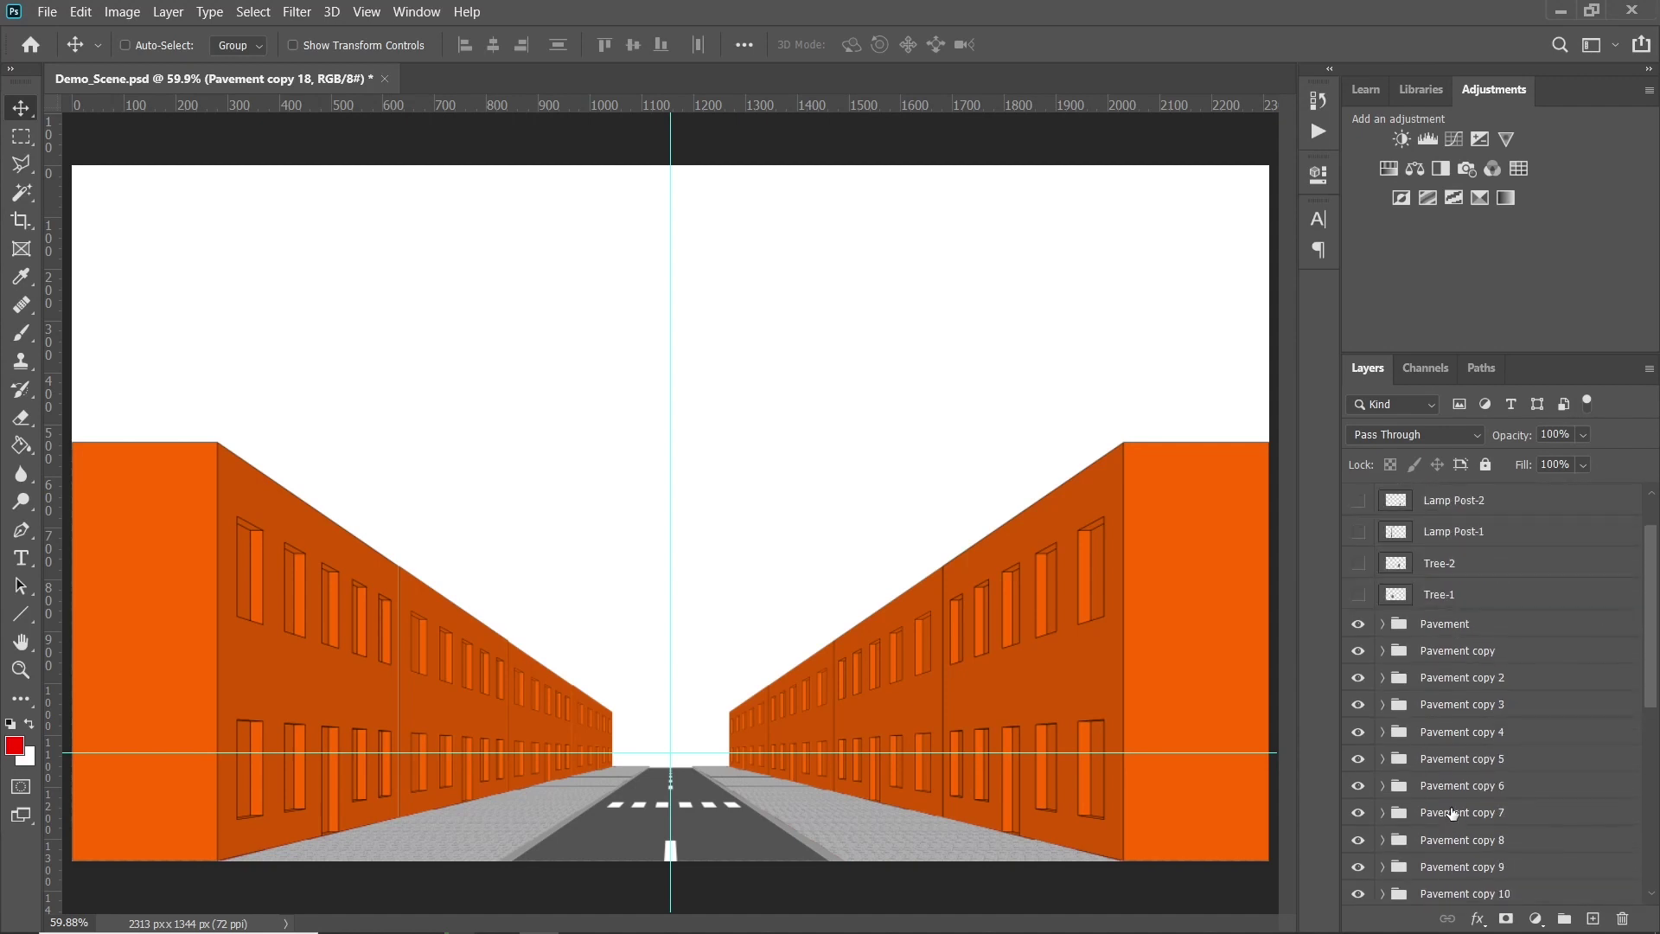
scroll(1452, 814, up, 1)
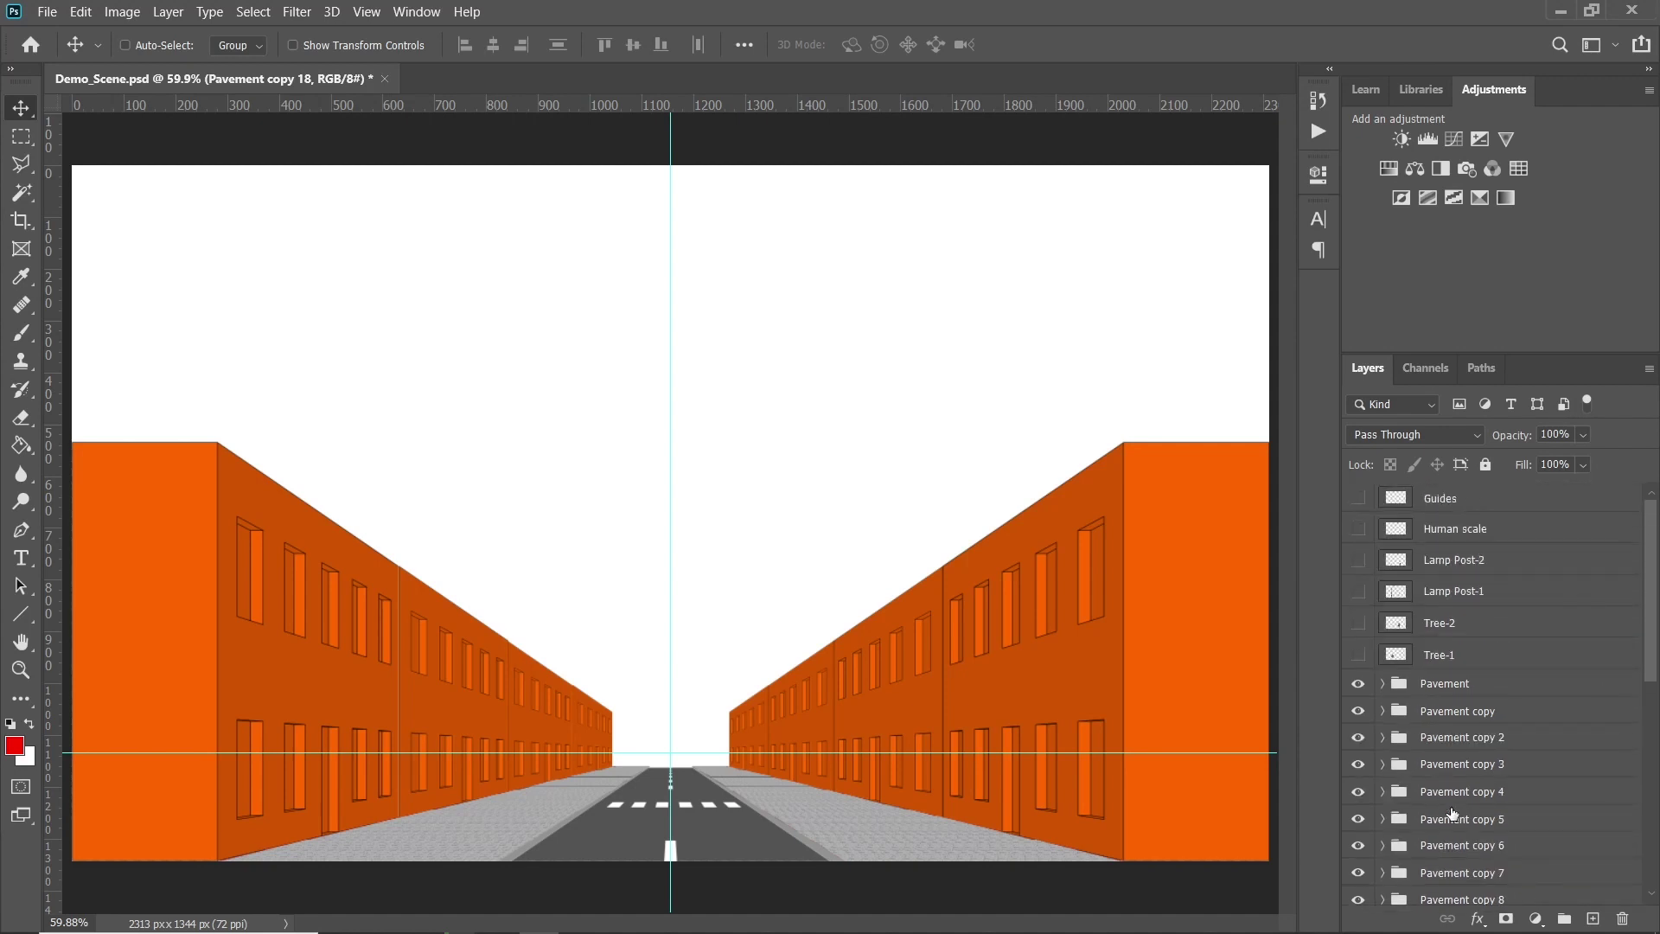
click(1359, 657)
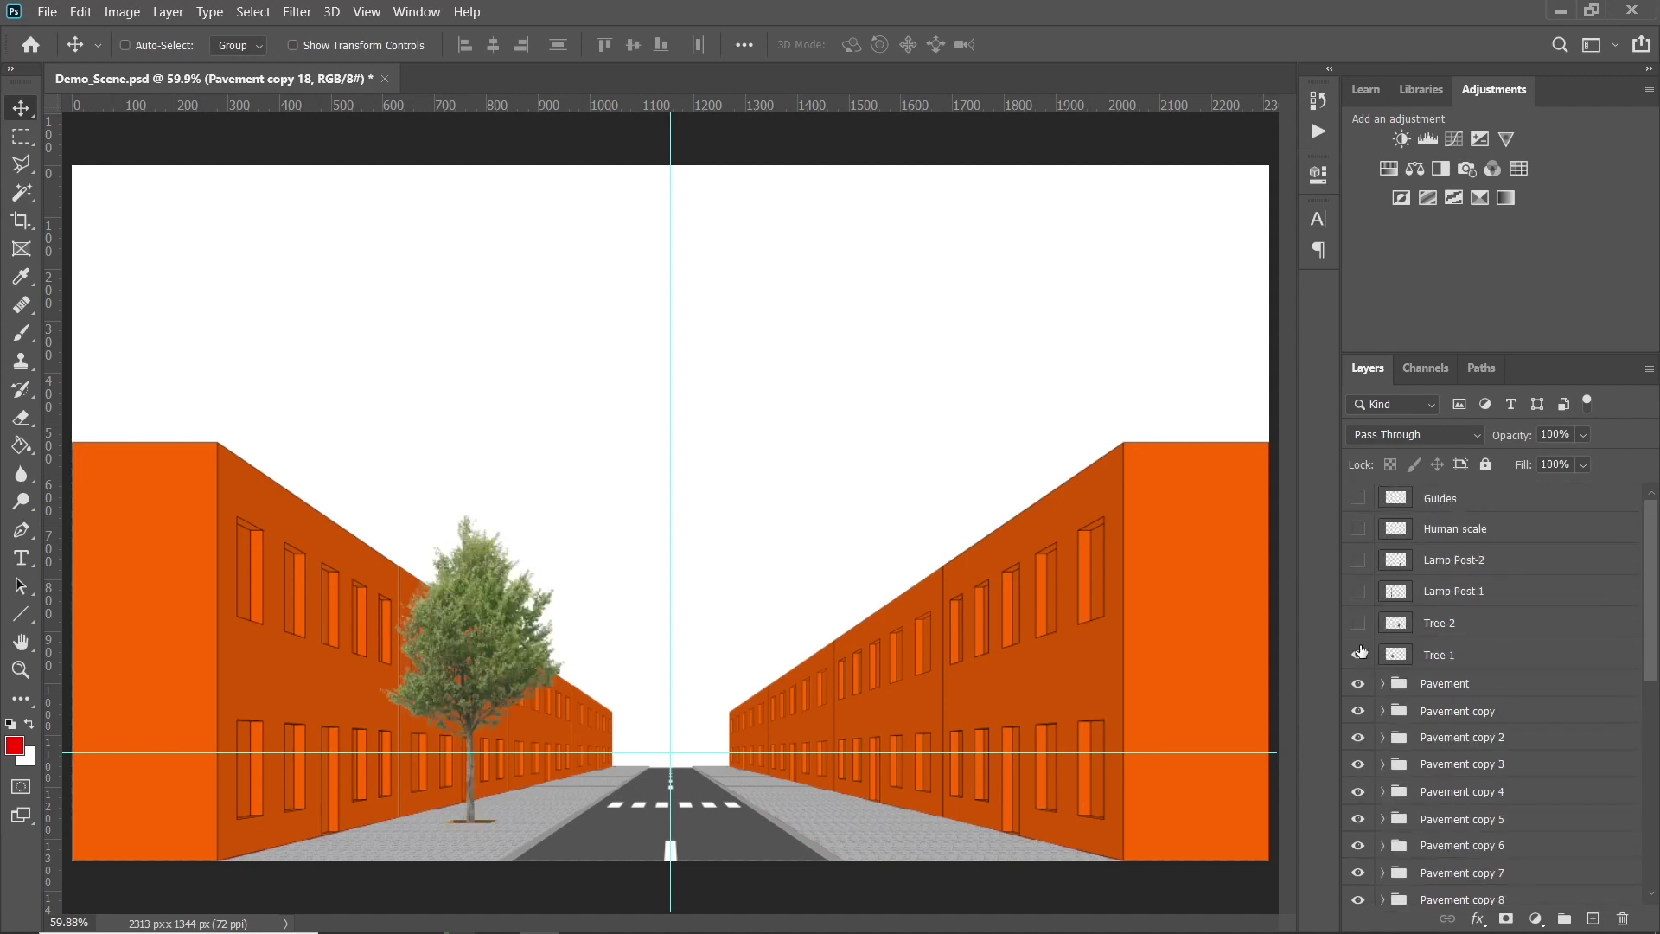
click(1360, 625)
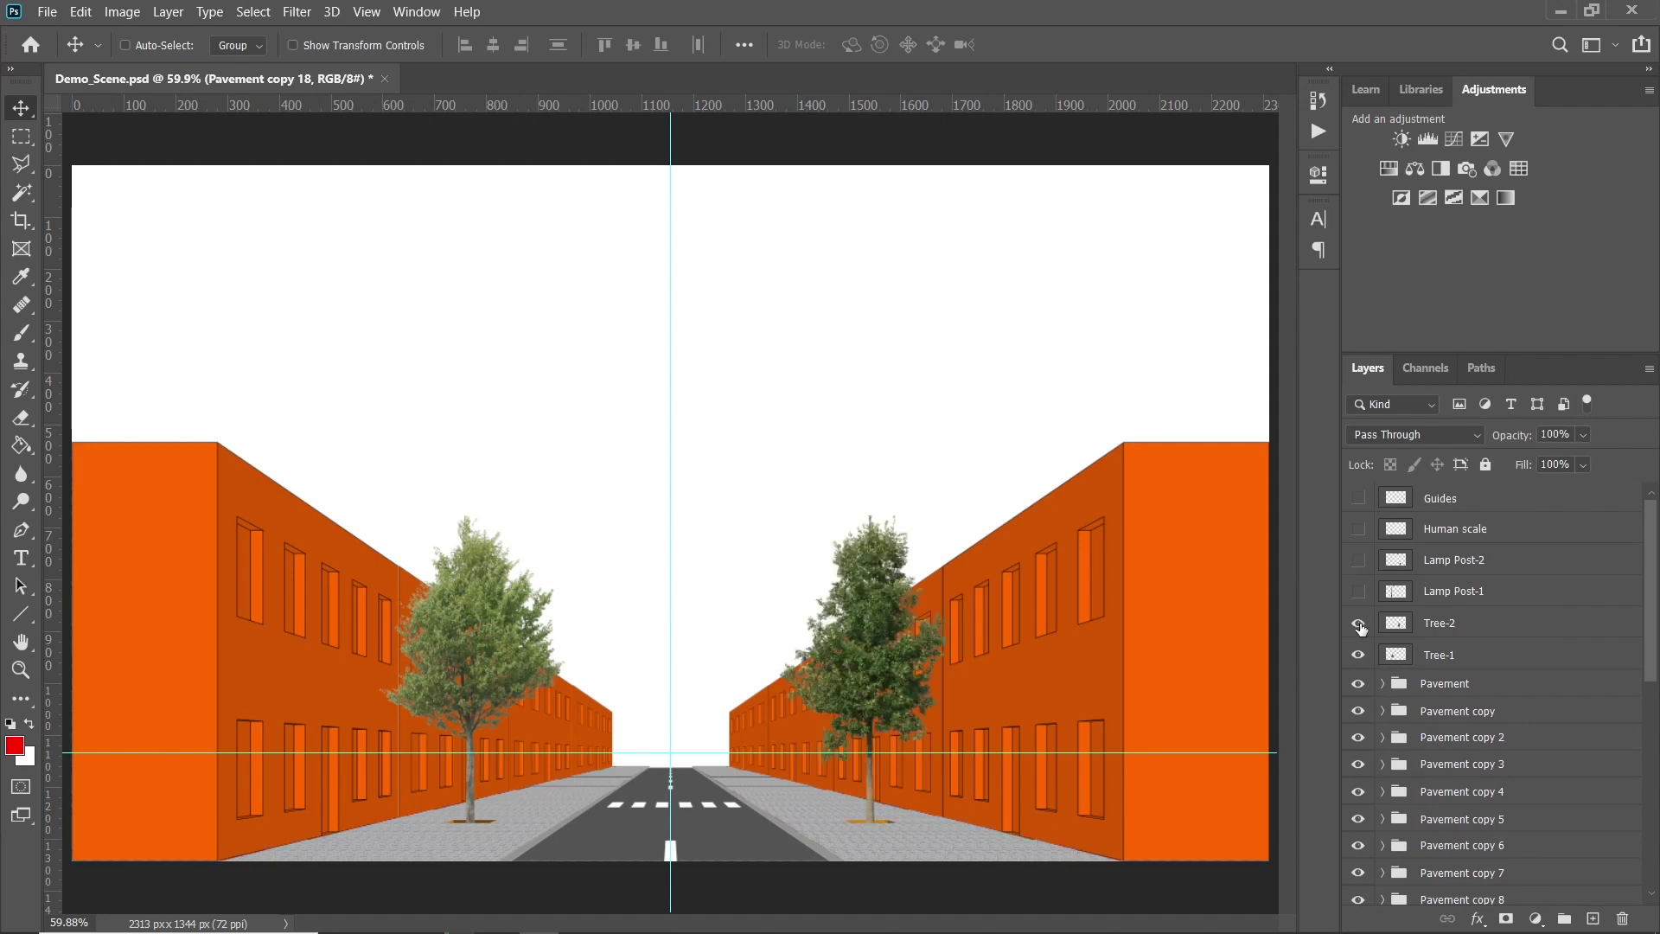
click(1358, 499)
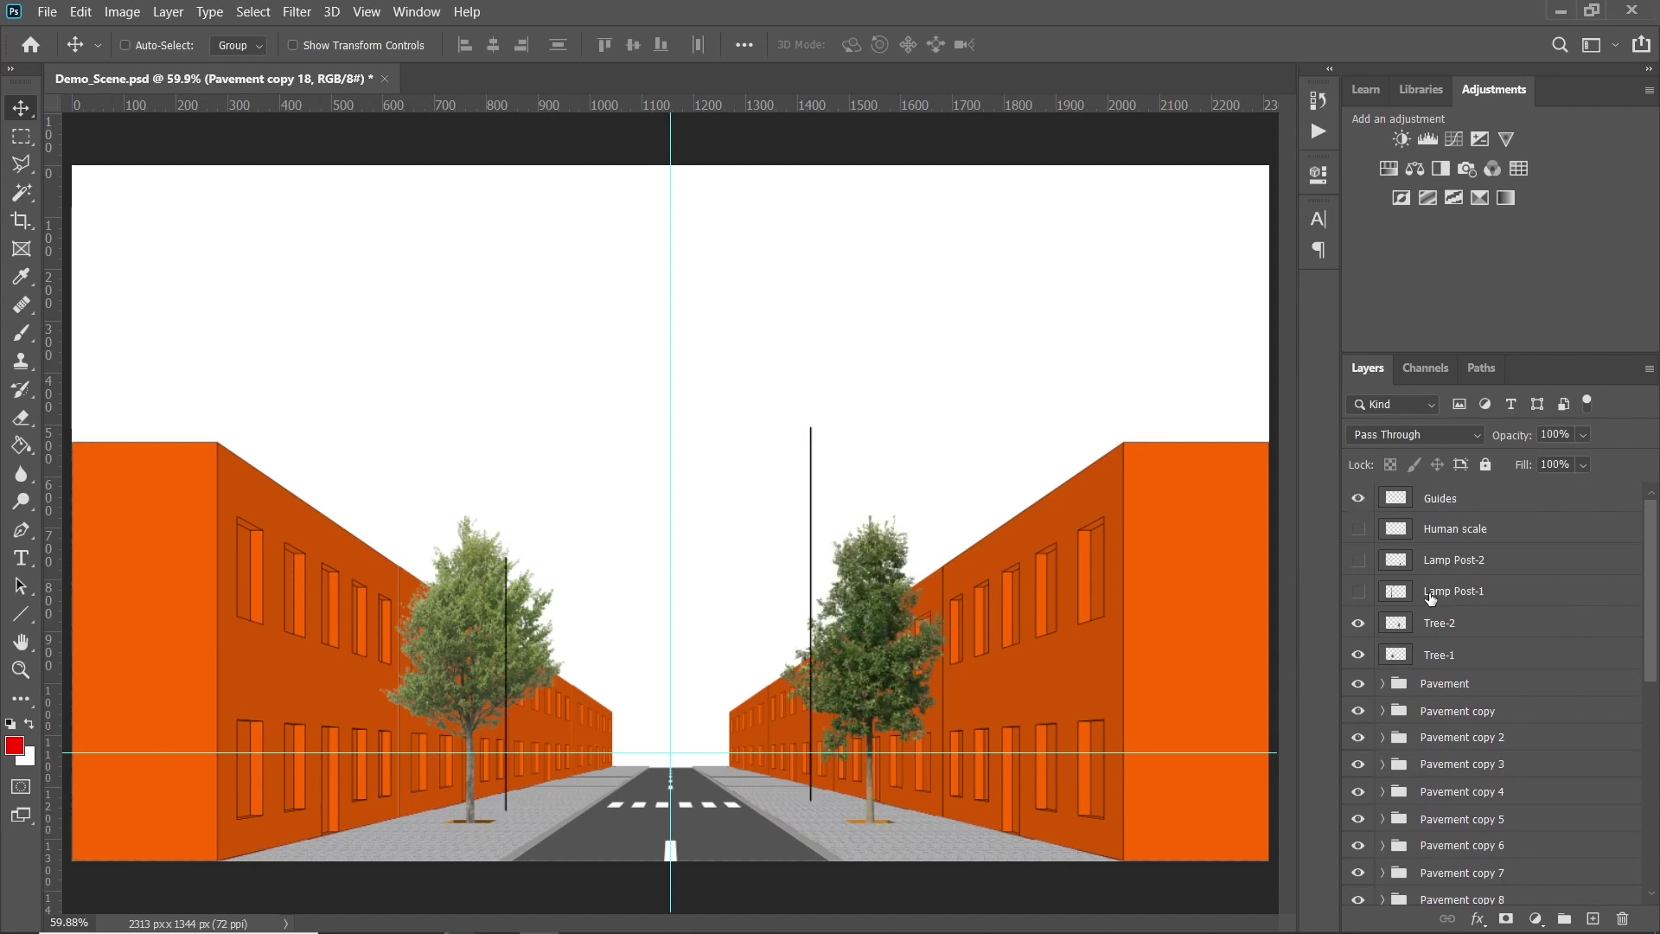
Group the Tree-1 and Tree-2 layers and name the group Trees
click(1437, 657)
ctrl+click(1444, 624)
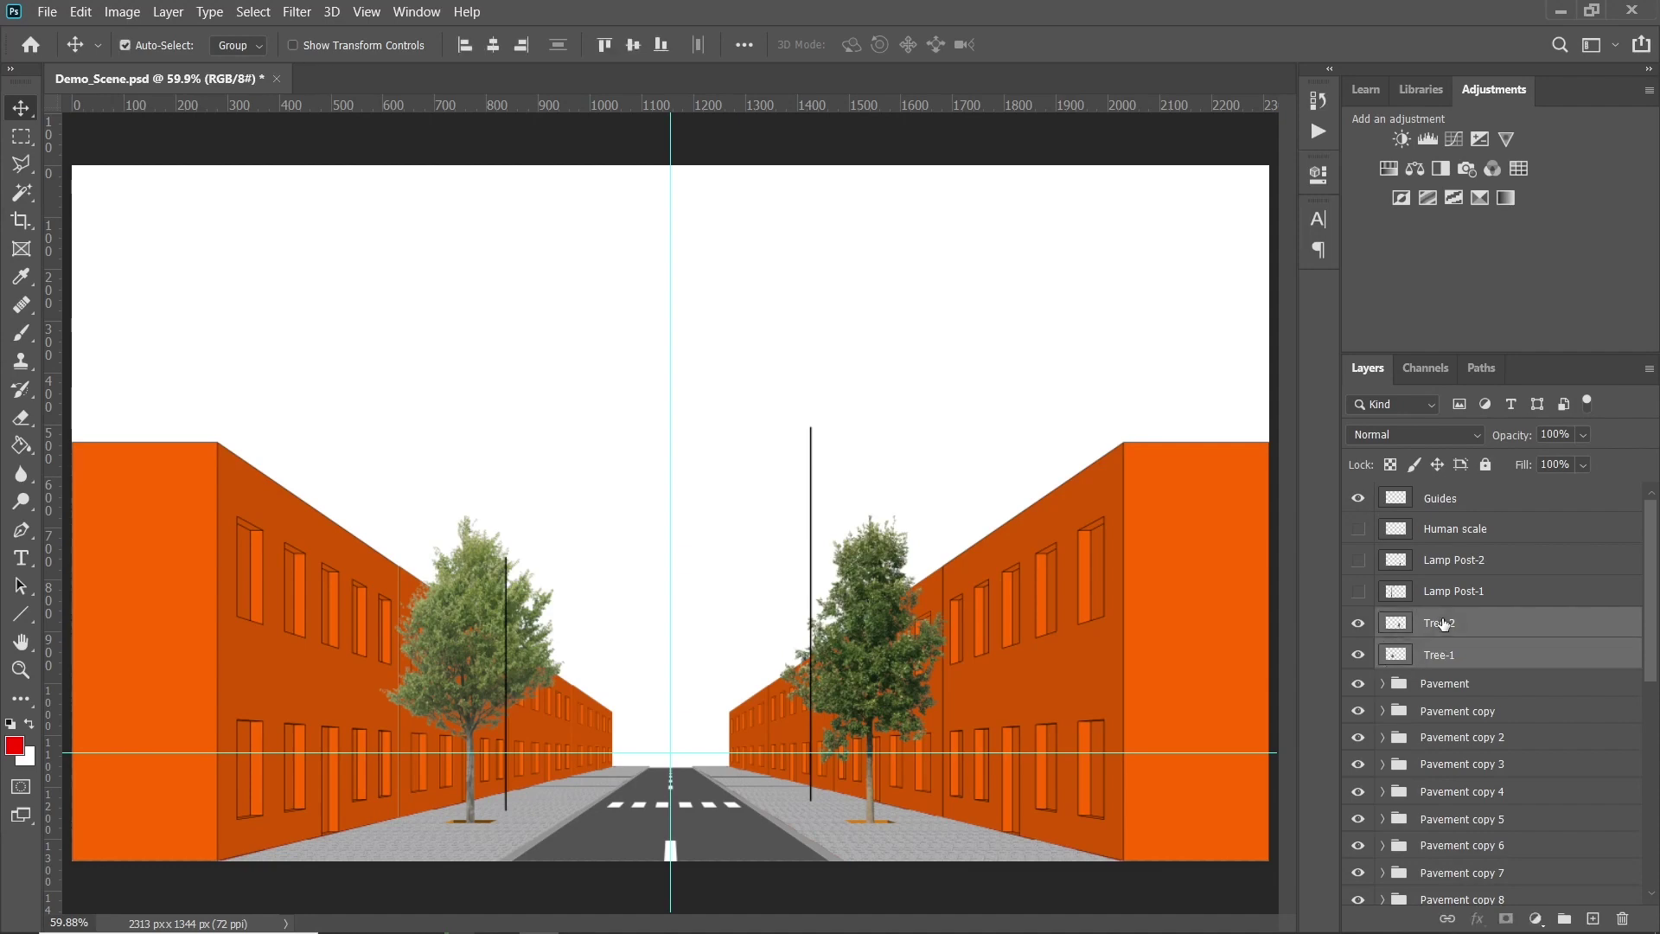
key(ctrl+g)
double_click(1439, 621)
text(Trees)
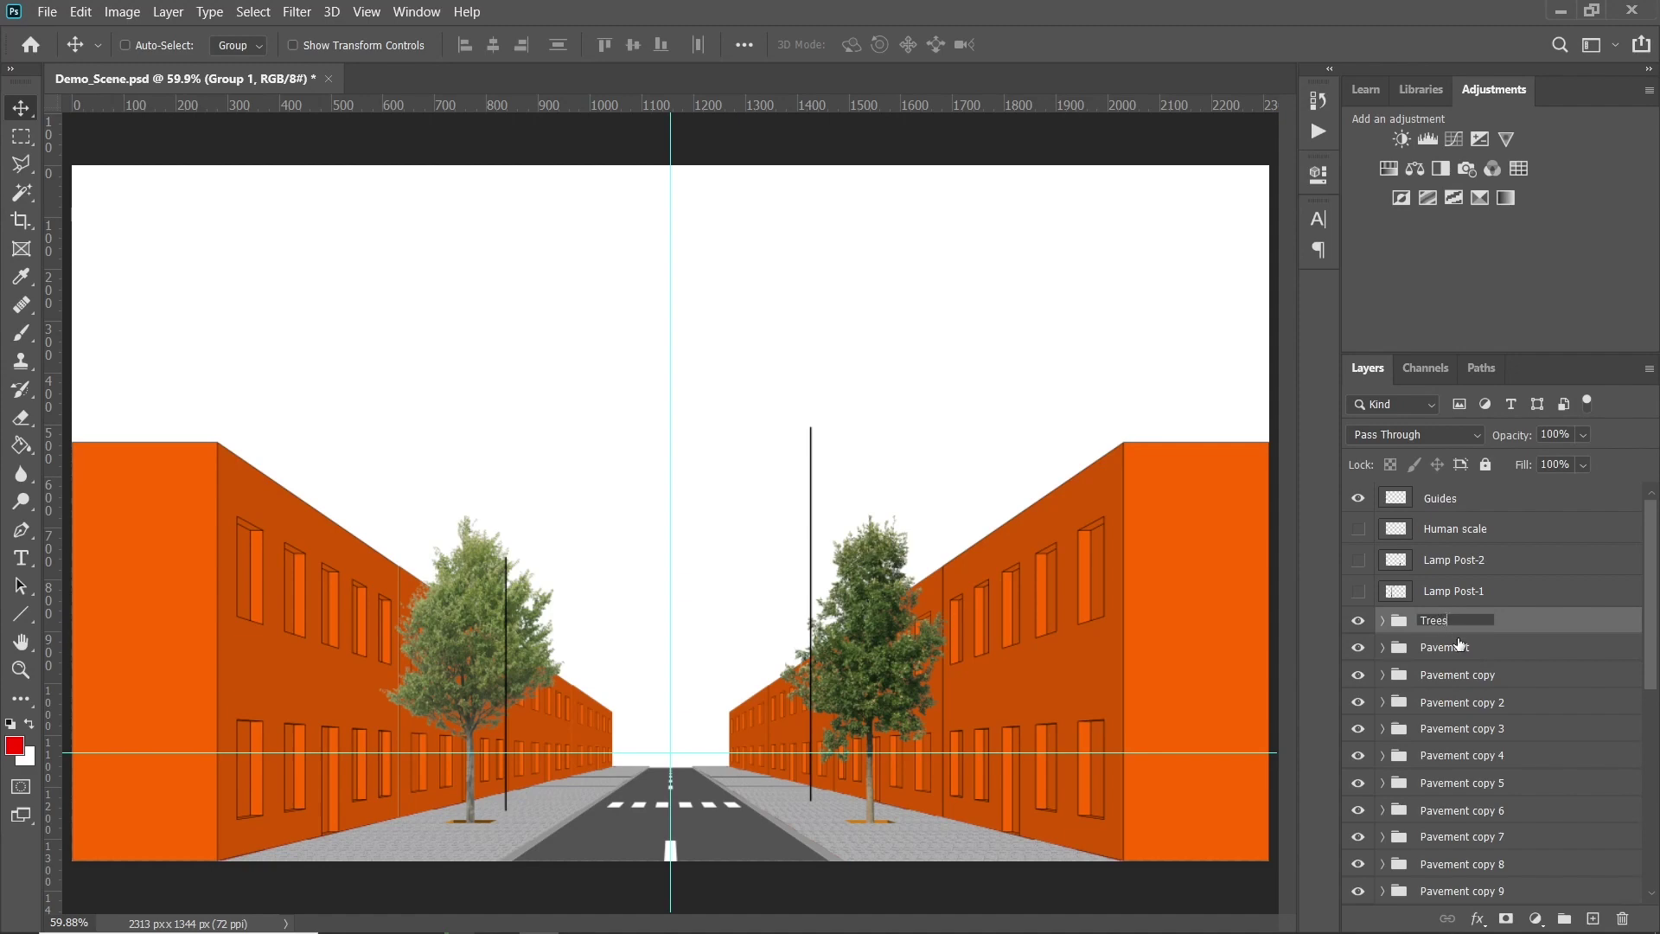
key(Return)
Create an action named Trees Action in the Perspective set and start recording it
click(1318, 132)
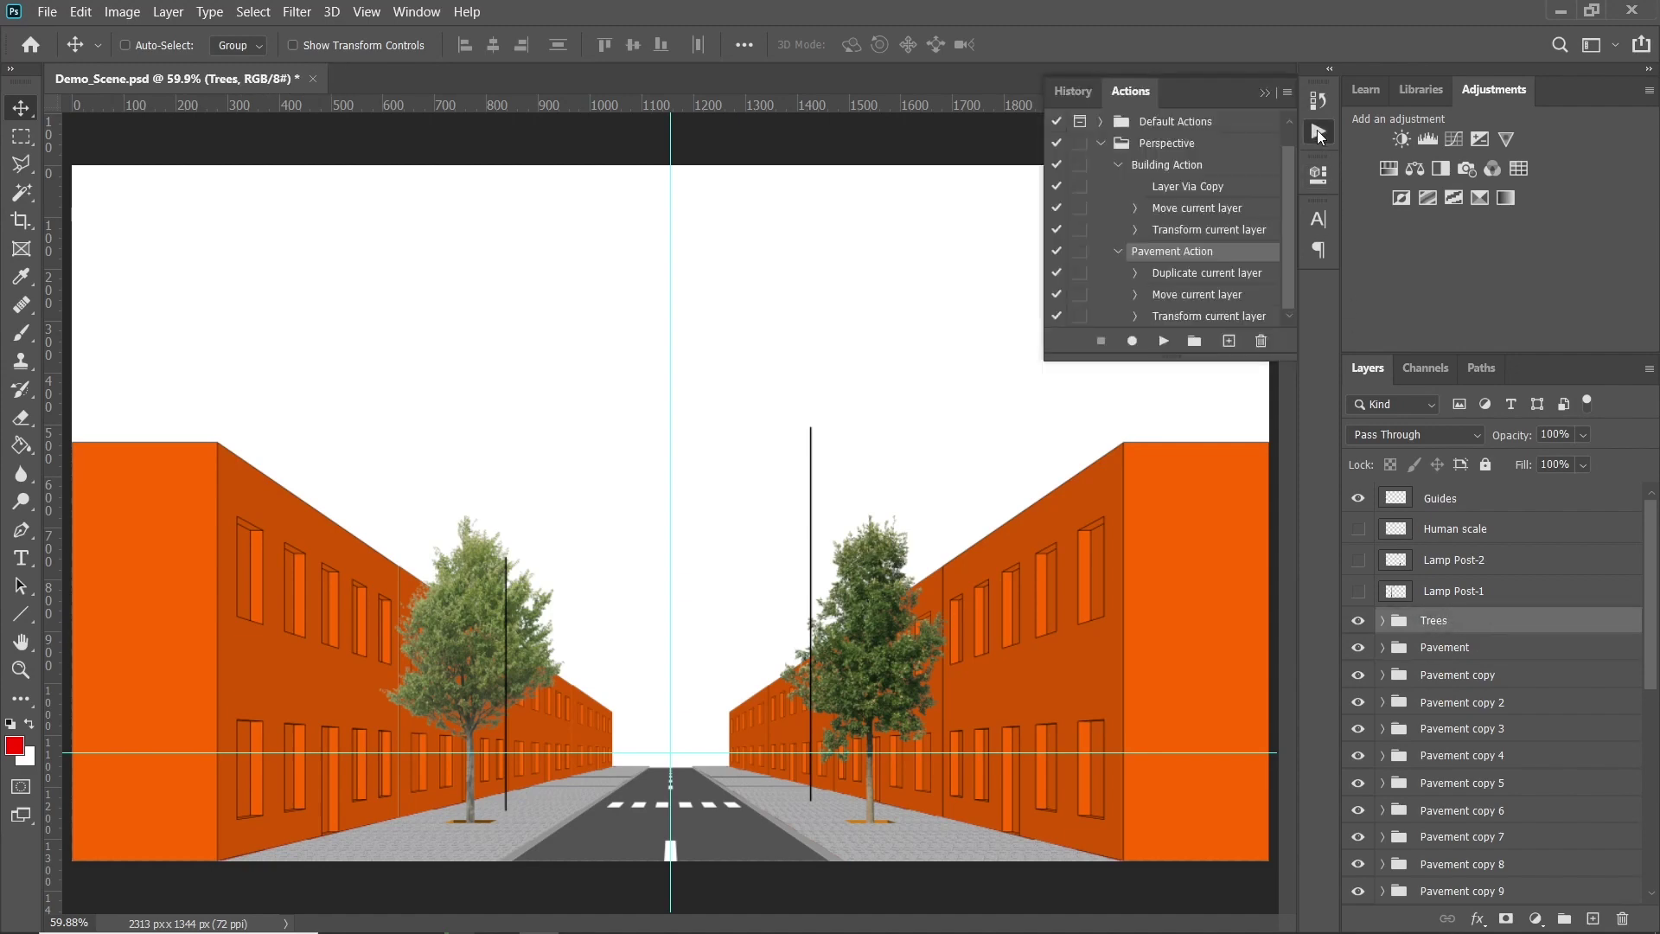
click(1160, 145)
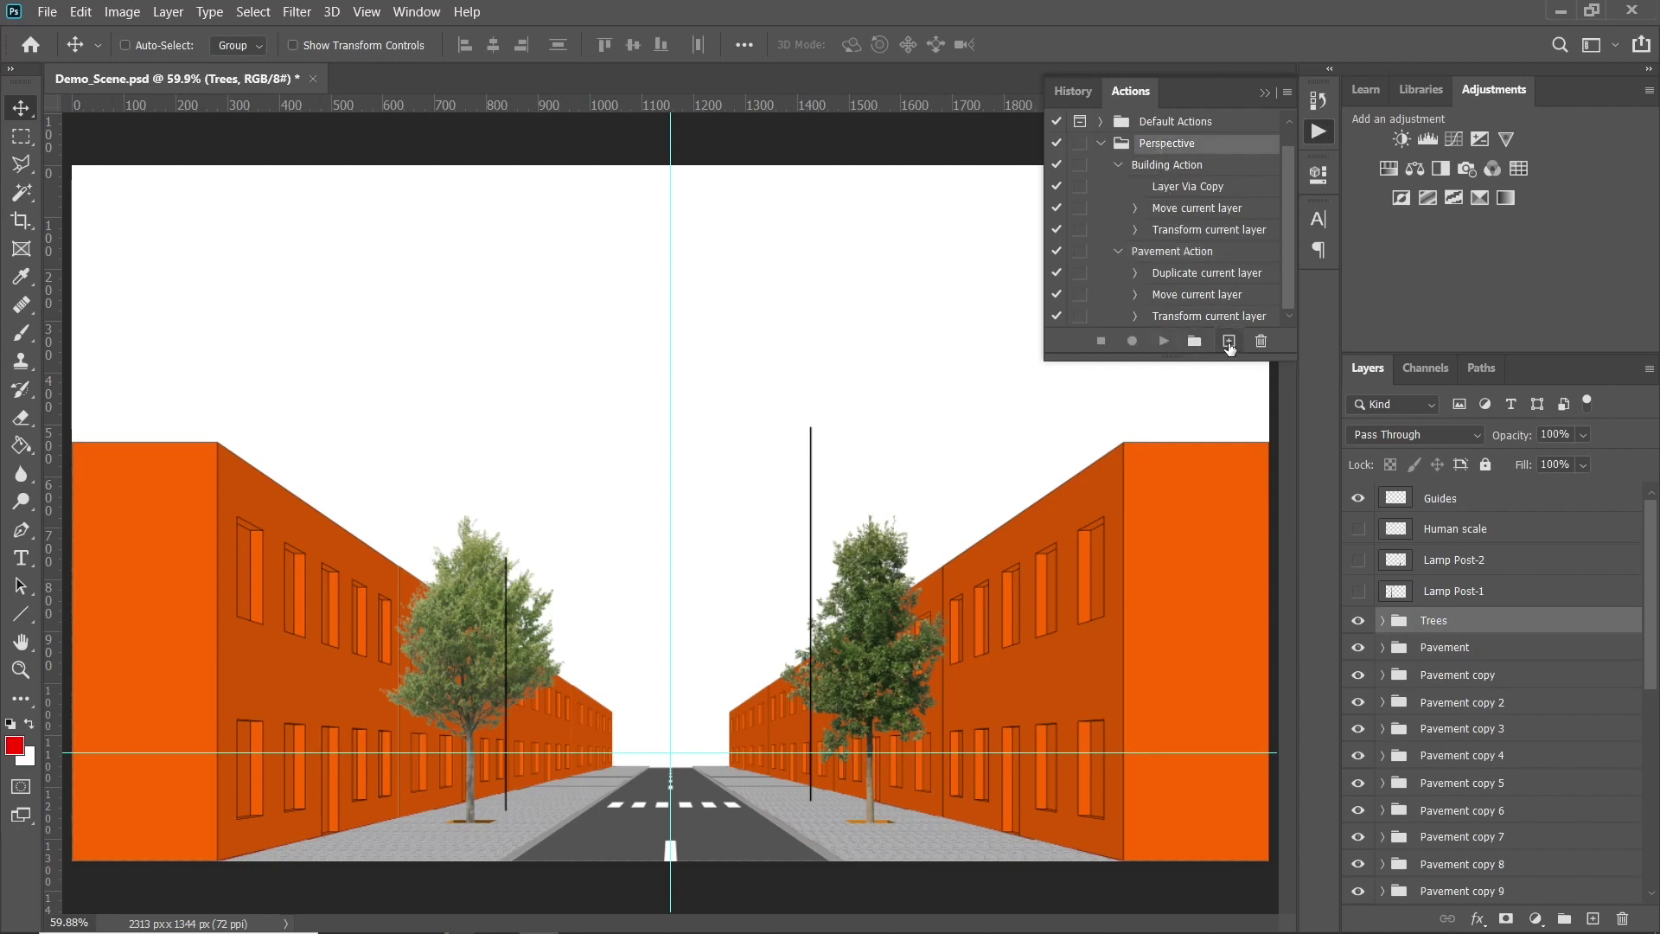
click(1230, 349)
click(819, 258)
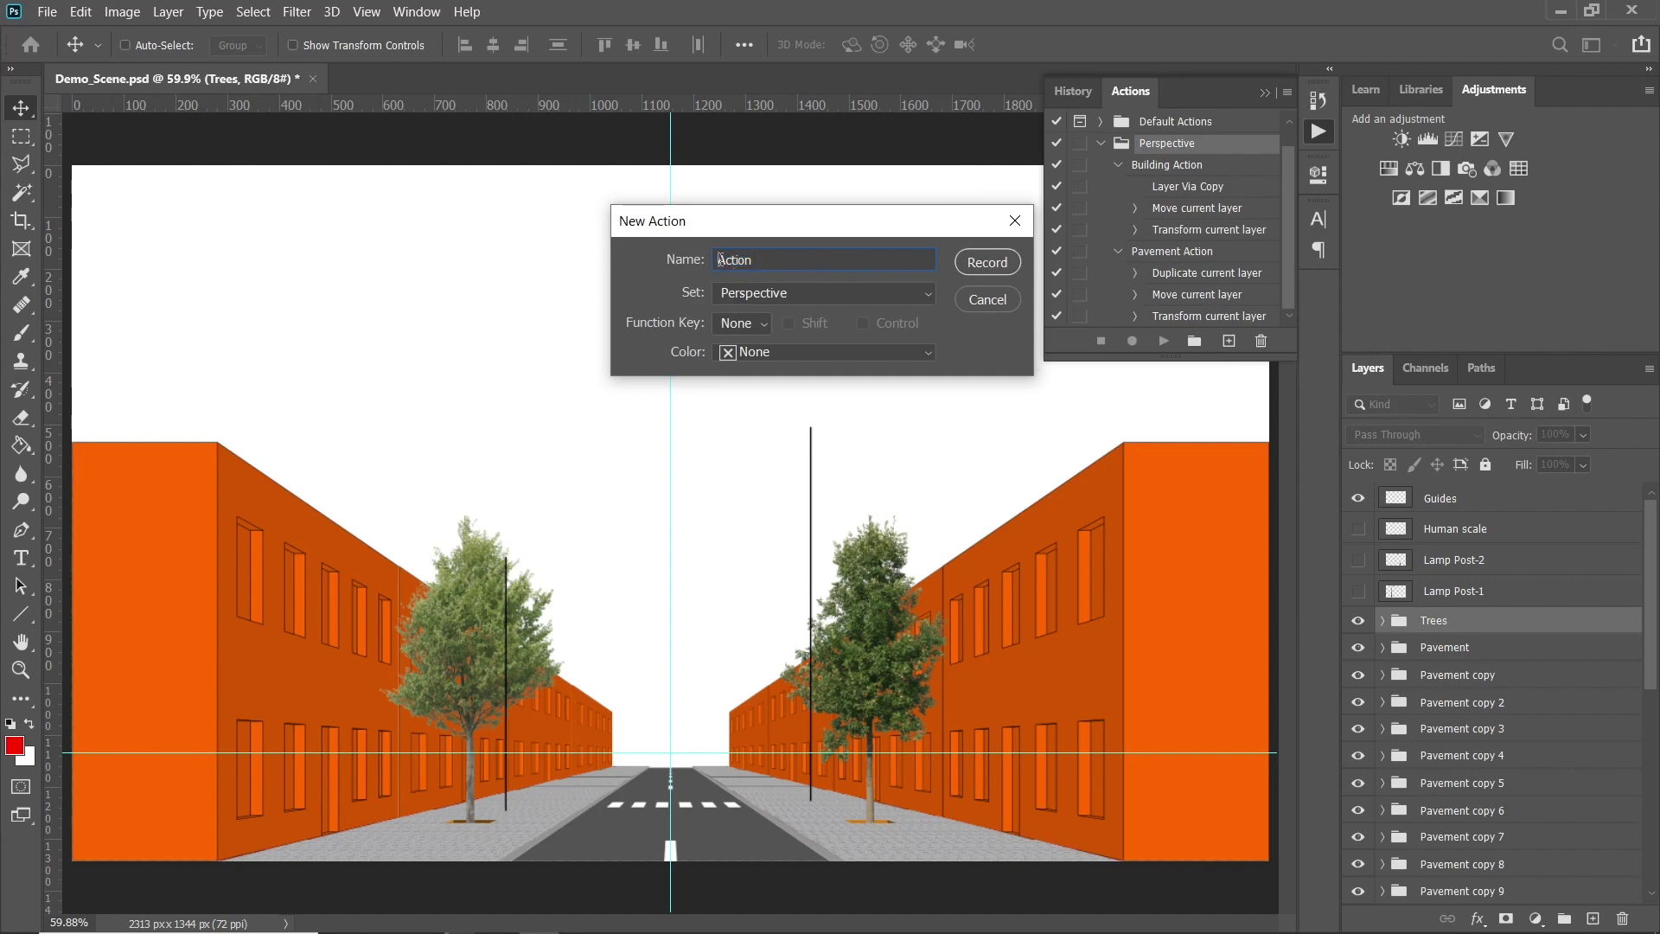
text(Trees)
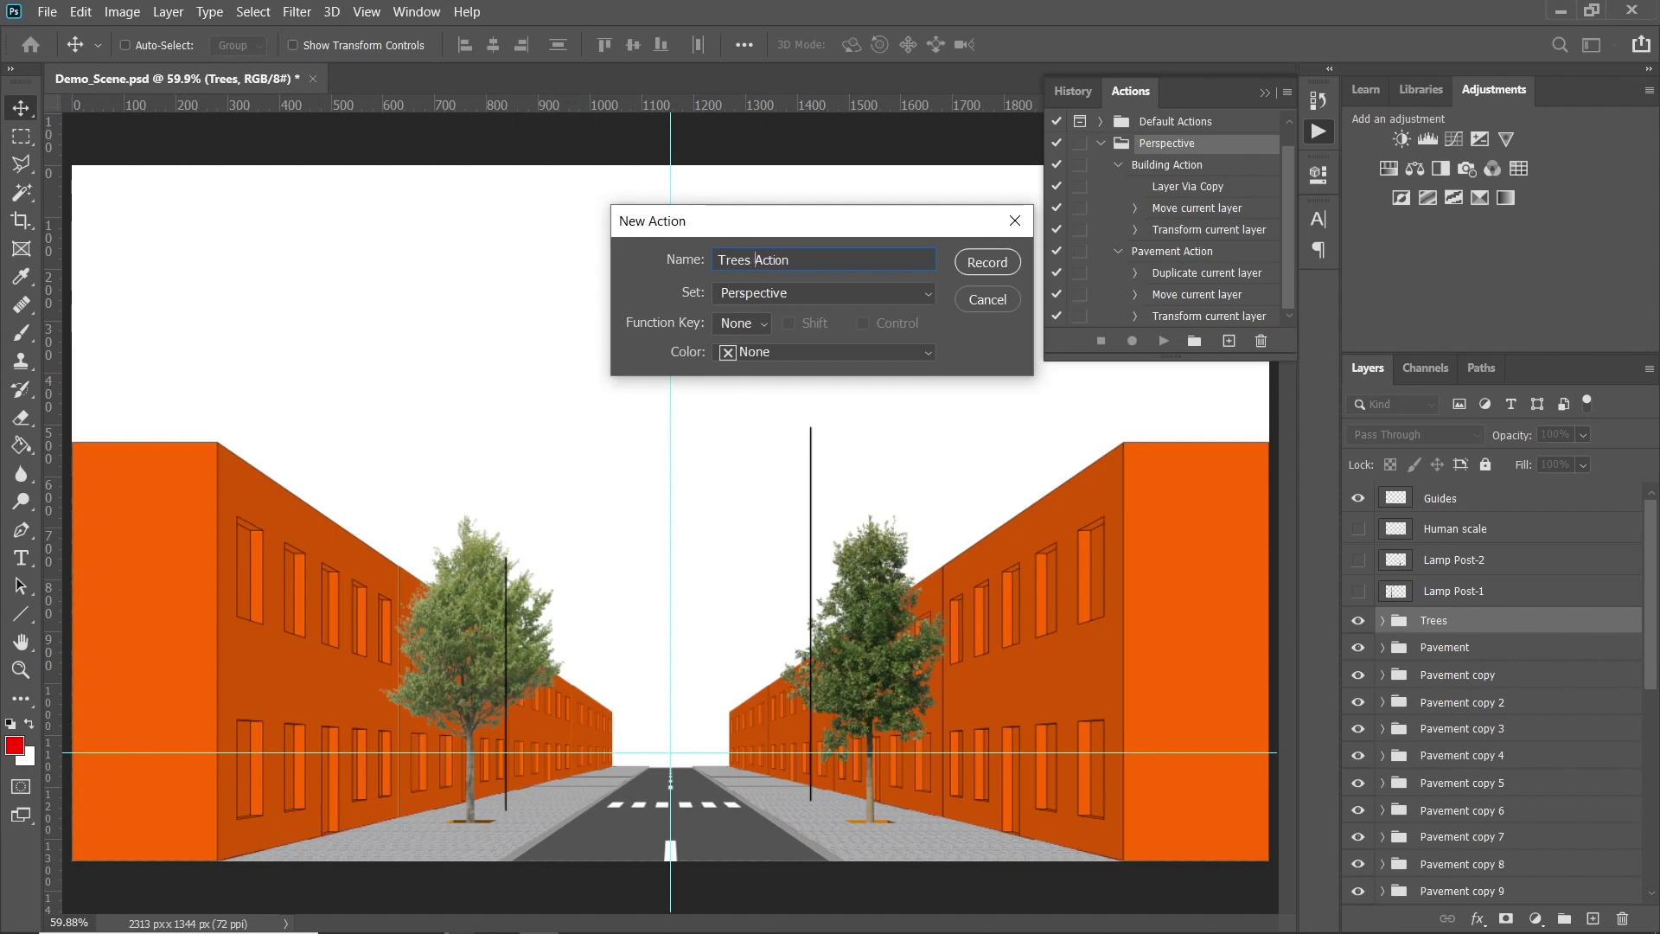
click(988, 261)
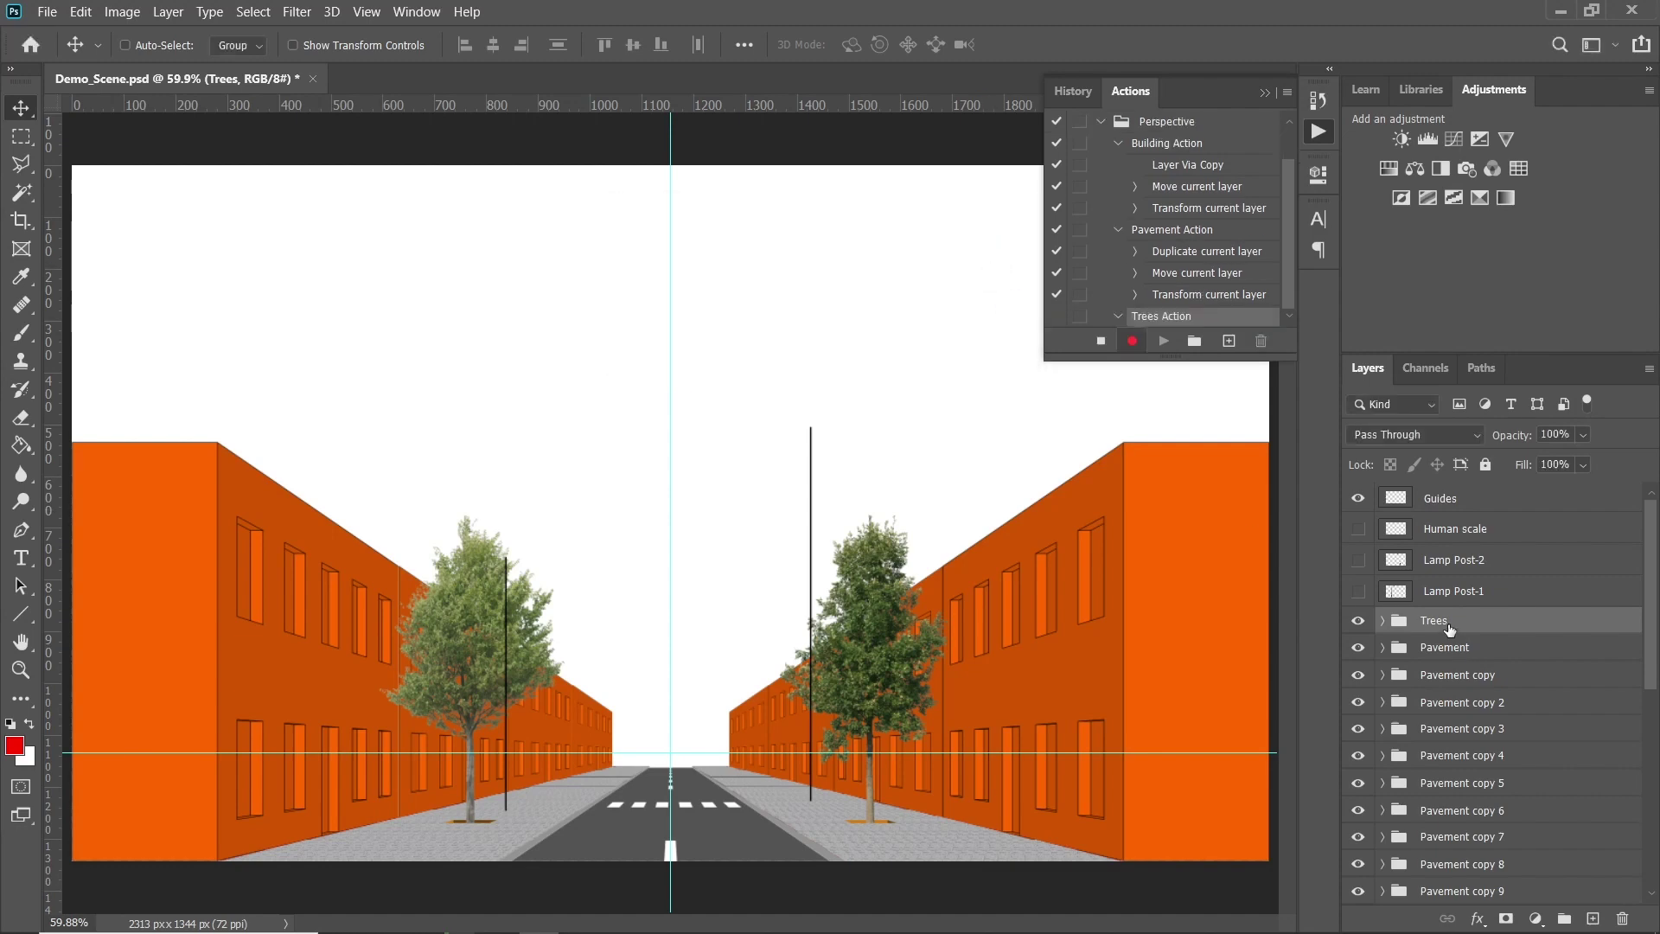
Place a duplicate of the Trees group beneath the original and put its transform reference point on the intersection of the guides
key(ctrl+j)
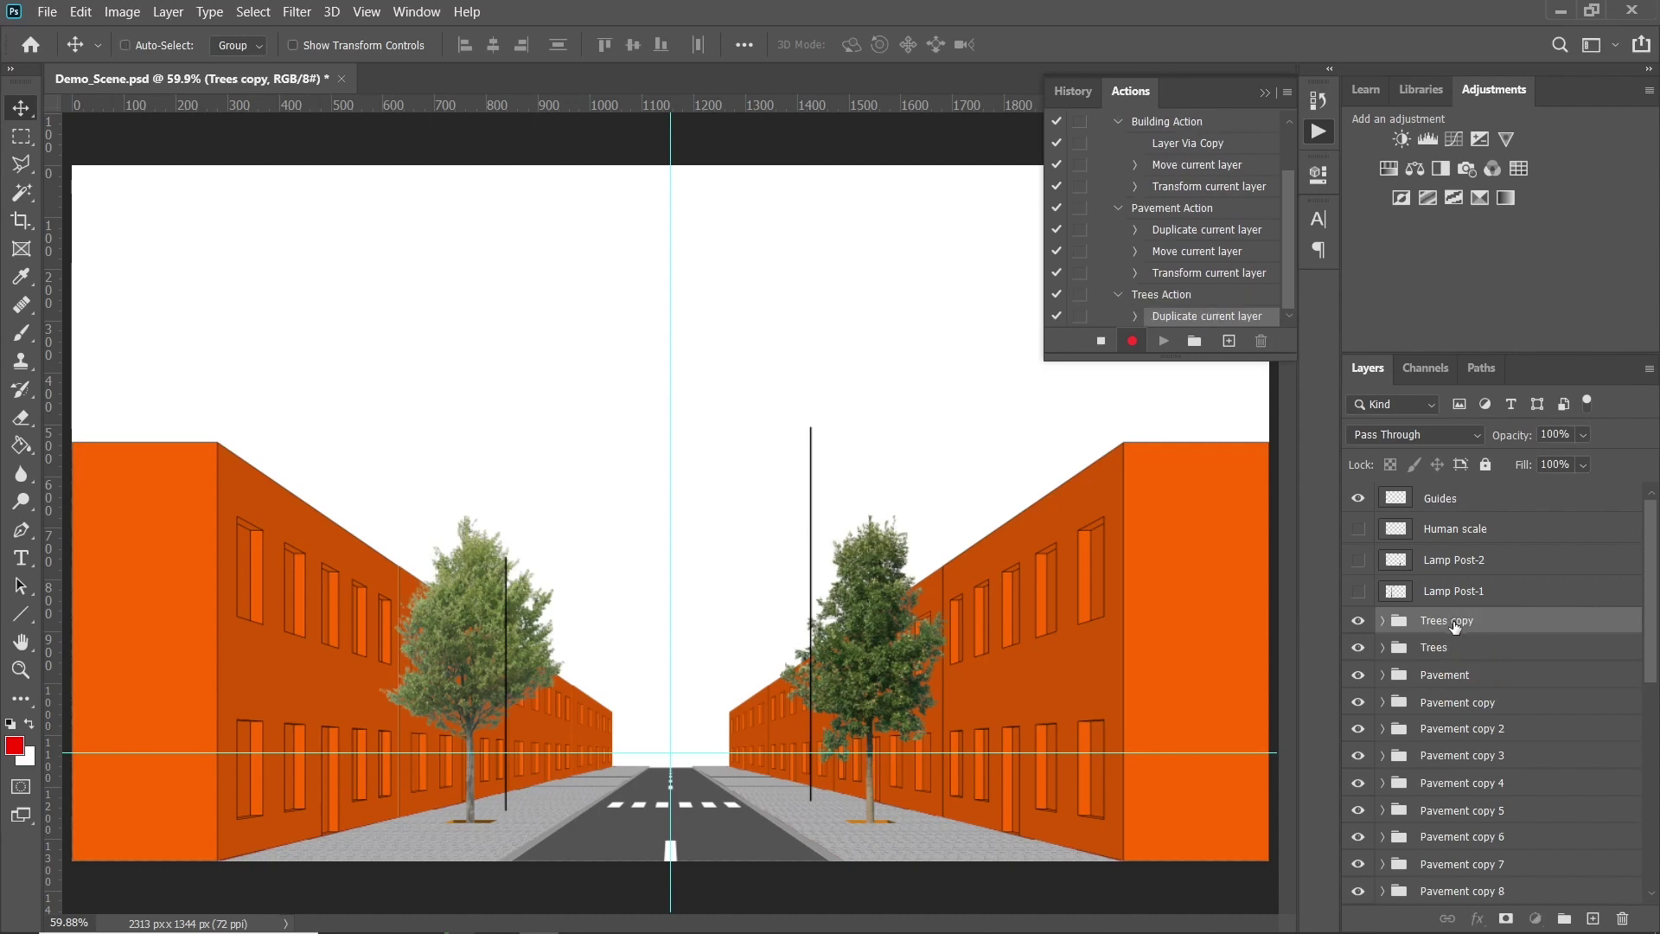
drag(1456, 626, 1448, 666)
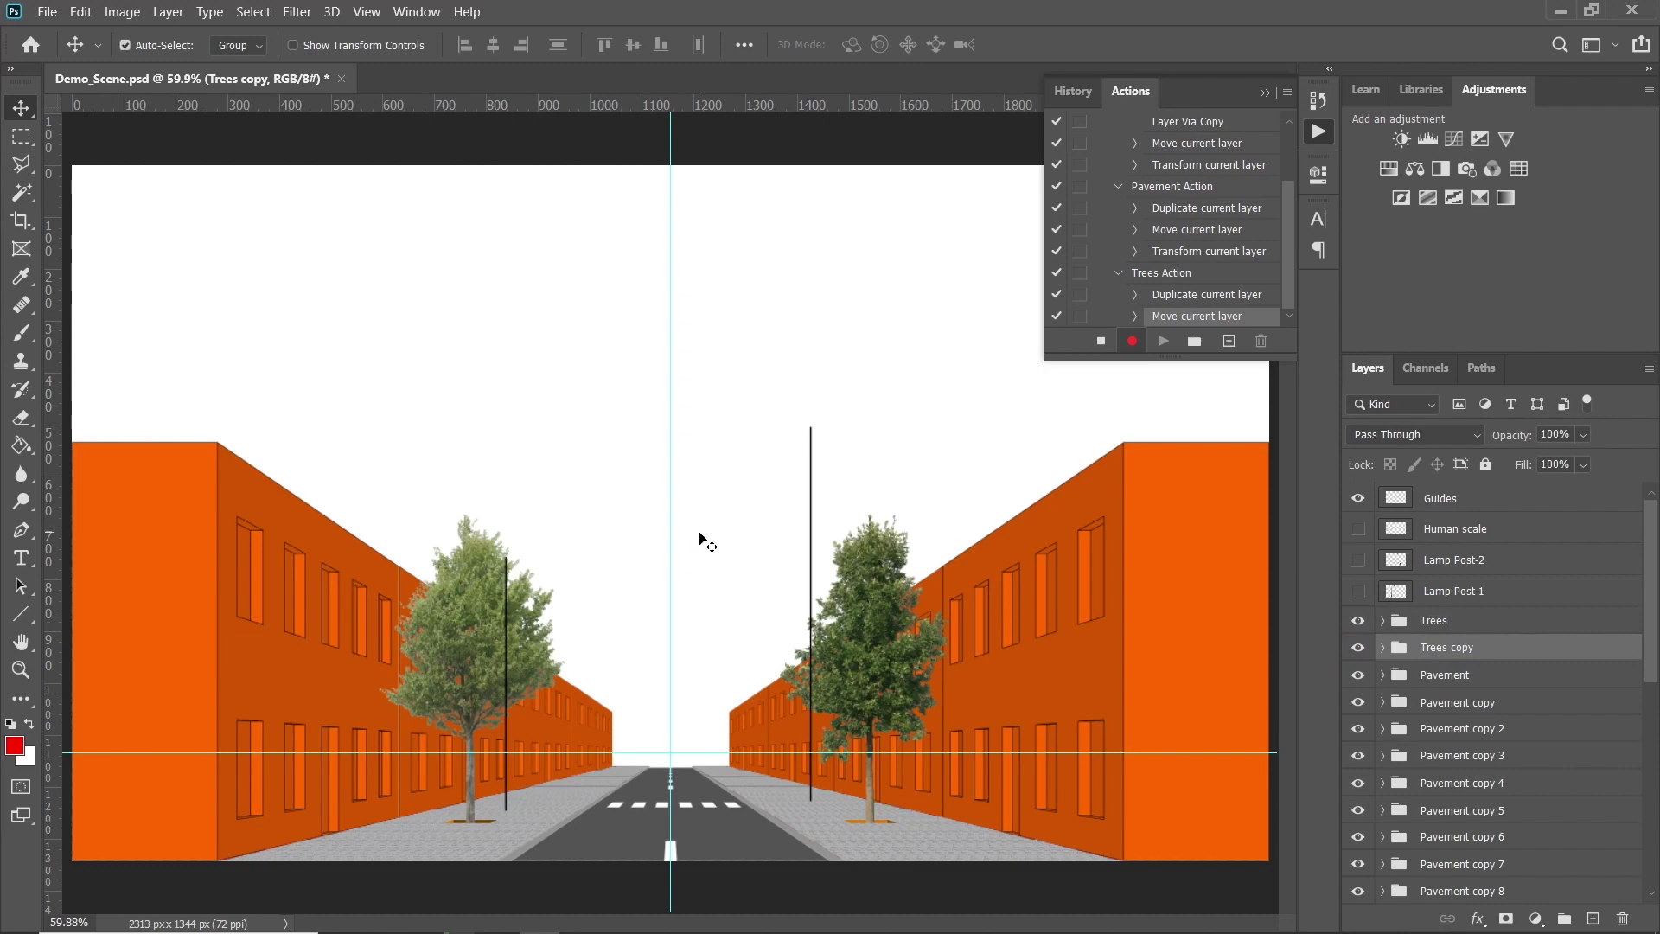
key(ctrl+t)
scroll(672, 760, up, 5)
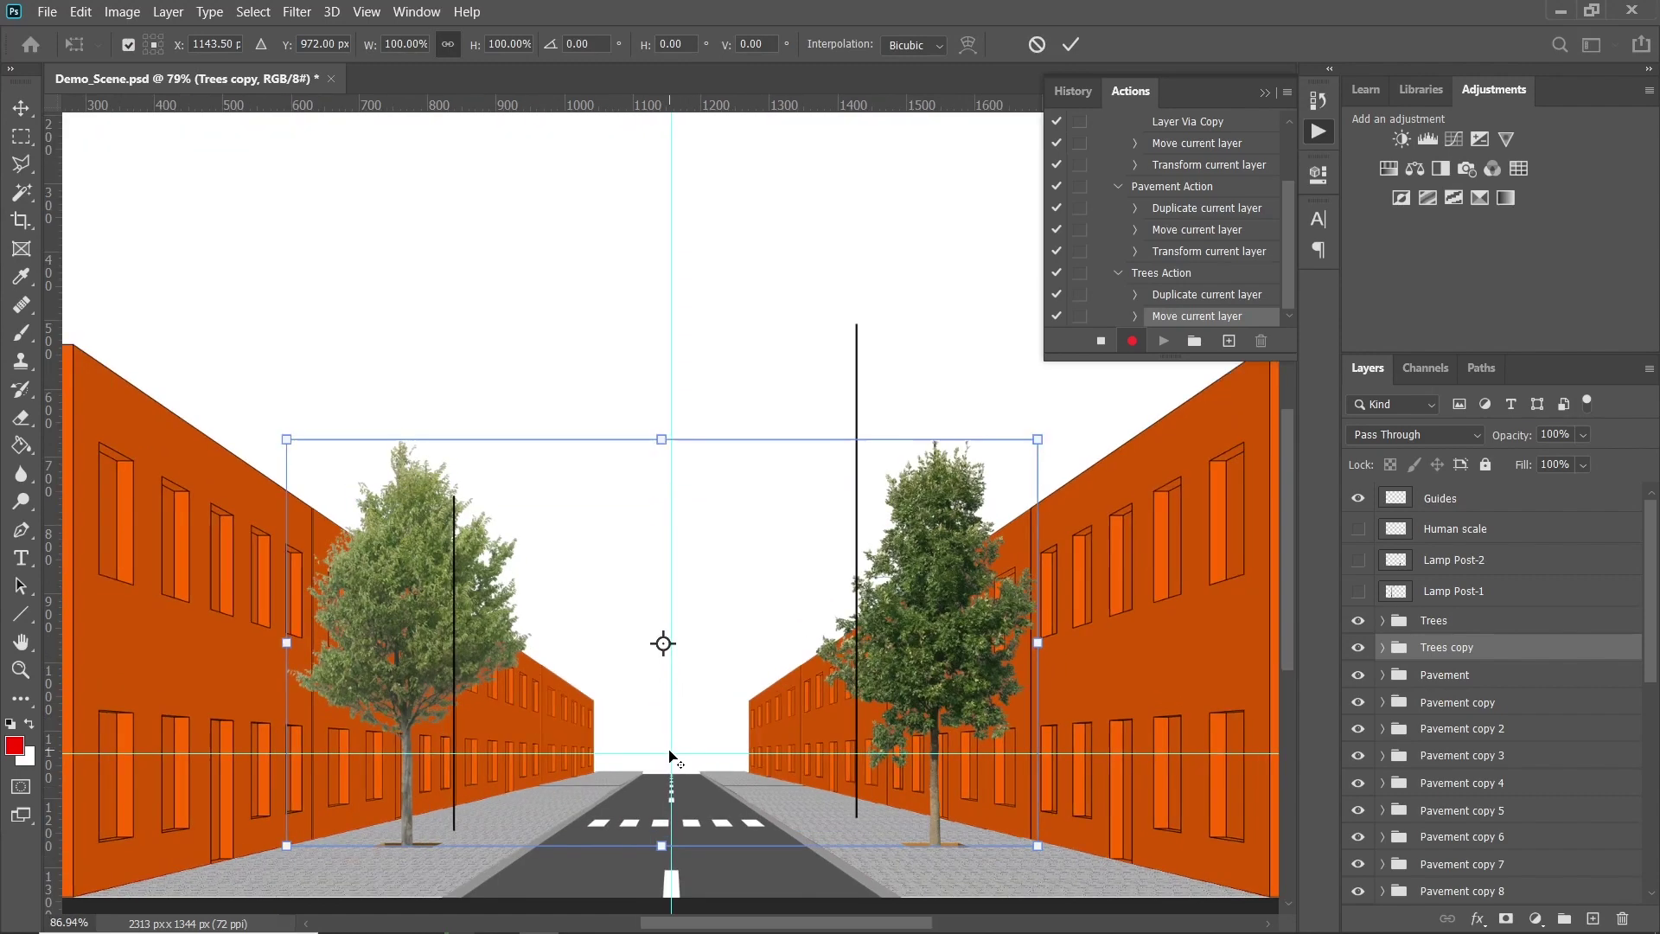
drag(658, 558, 674, 749)
scroll(671, 754, up, 8)
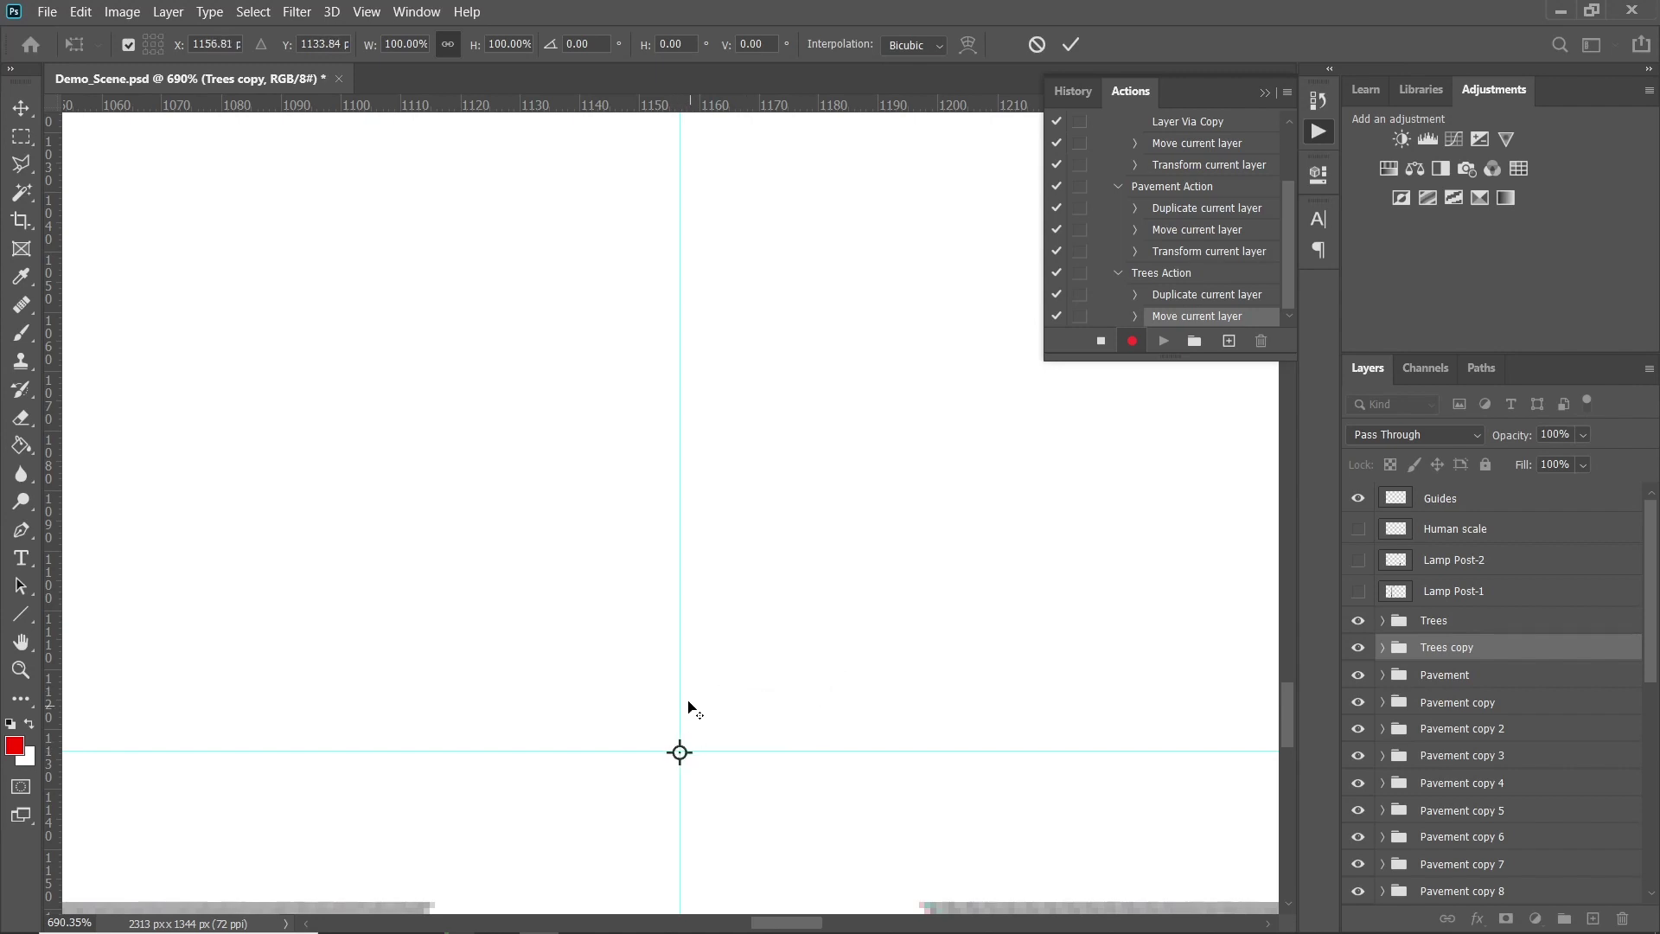
scroll(690, 703, down, 5)
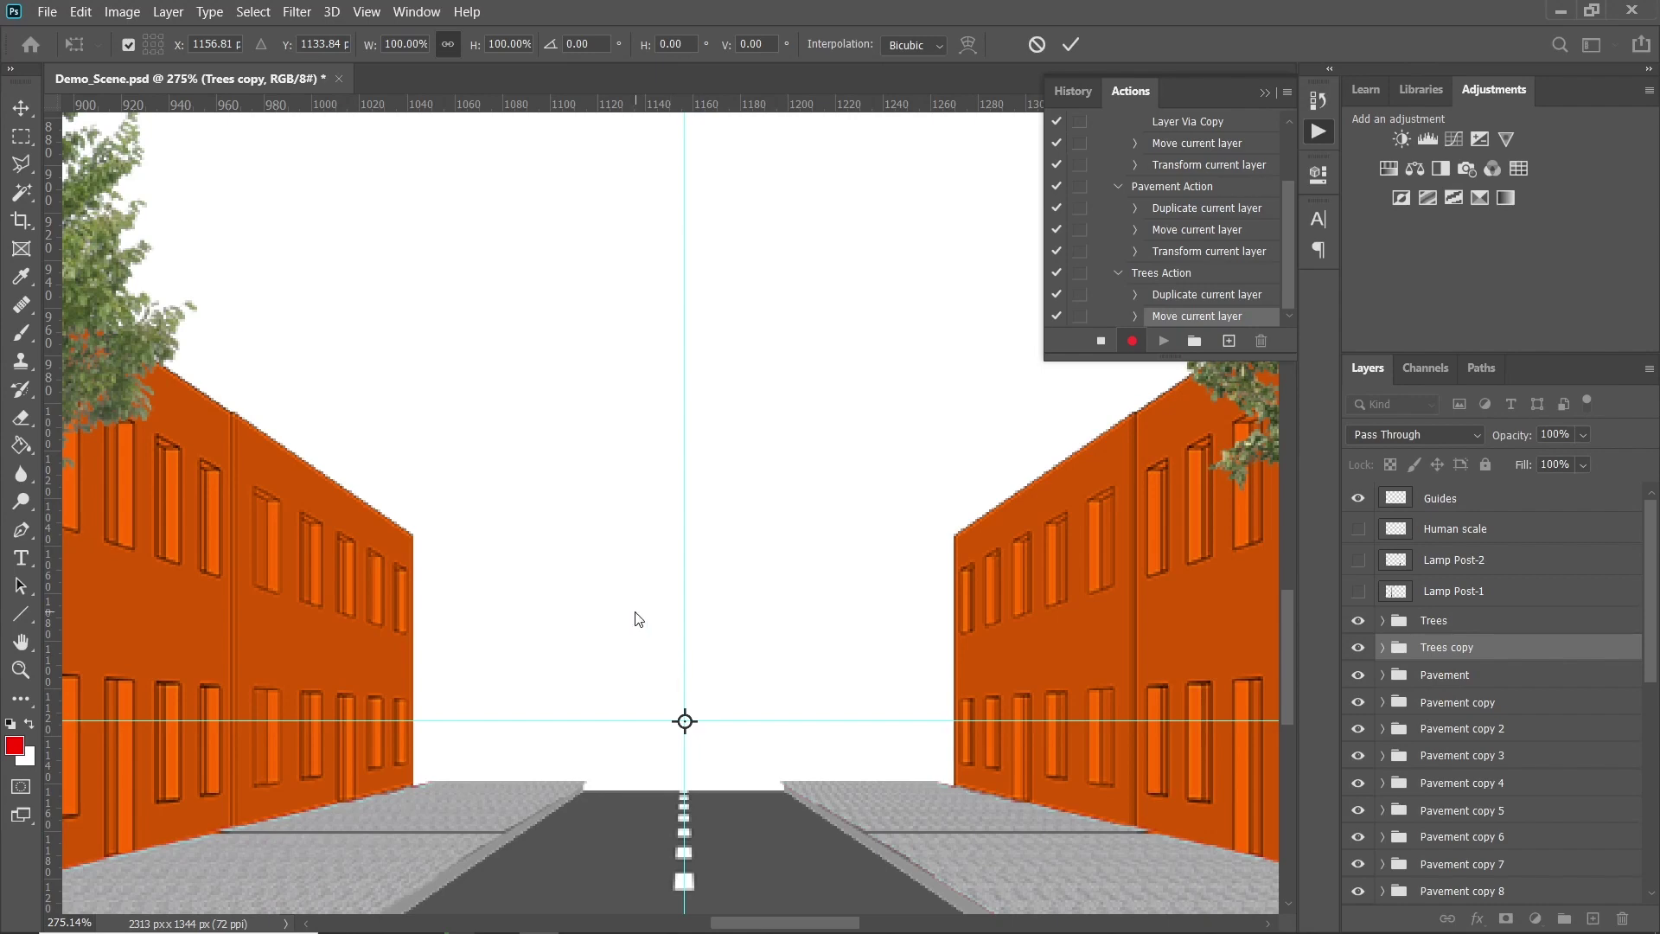
scroll(636, 617, down, 8)
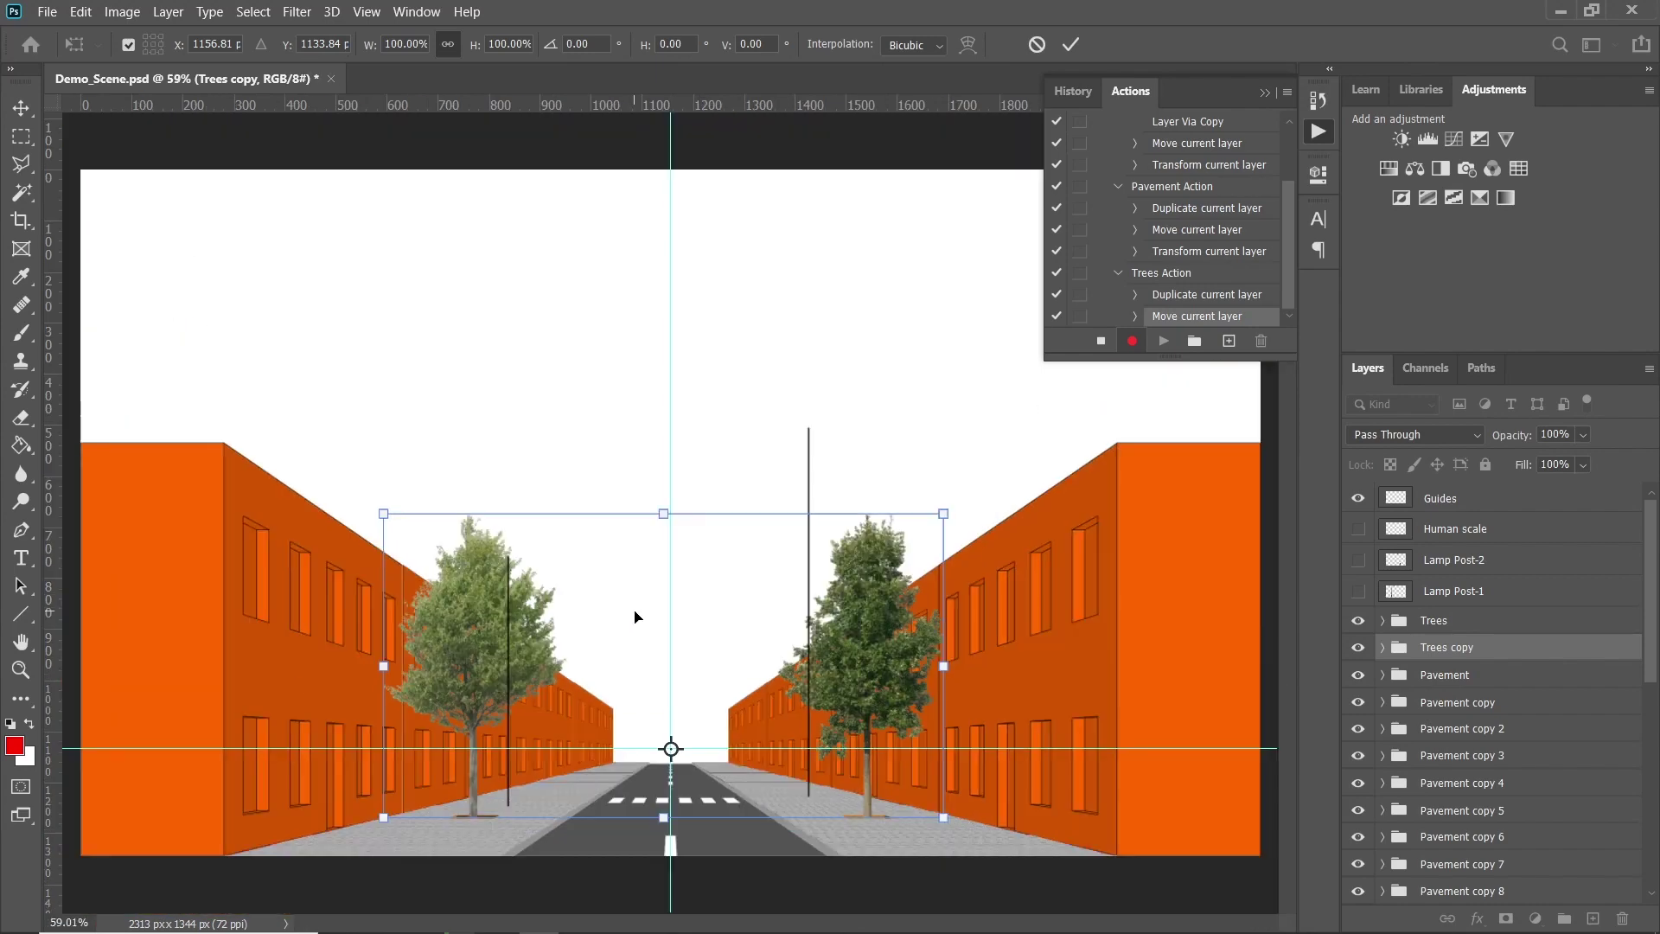
Scale the Trees copy proportionally to 83% so its trunk meets the black vertical guide line, and apply the transform
click(406, 43)
scroll(406, 45, down, 9)
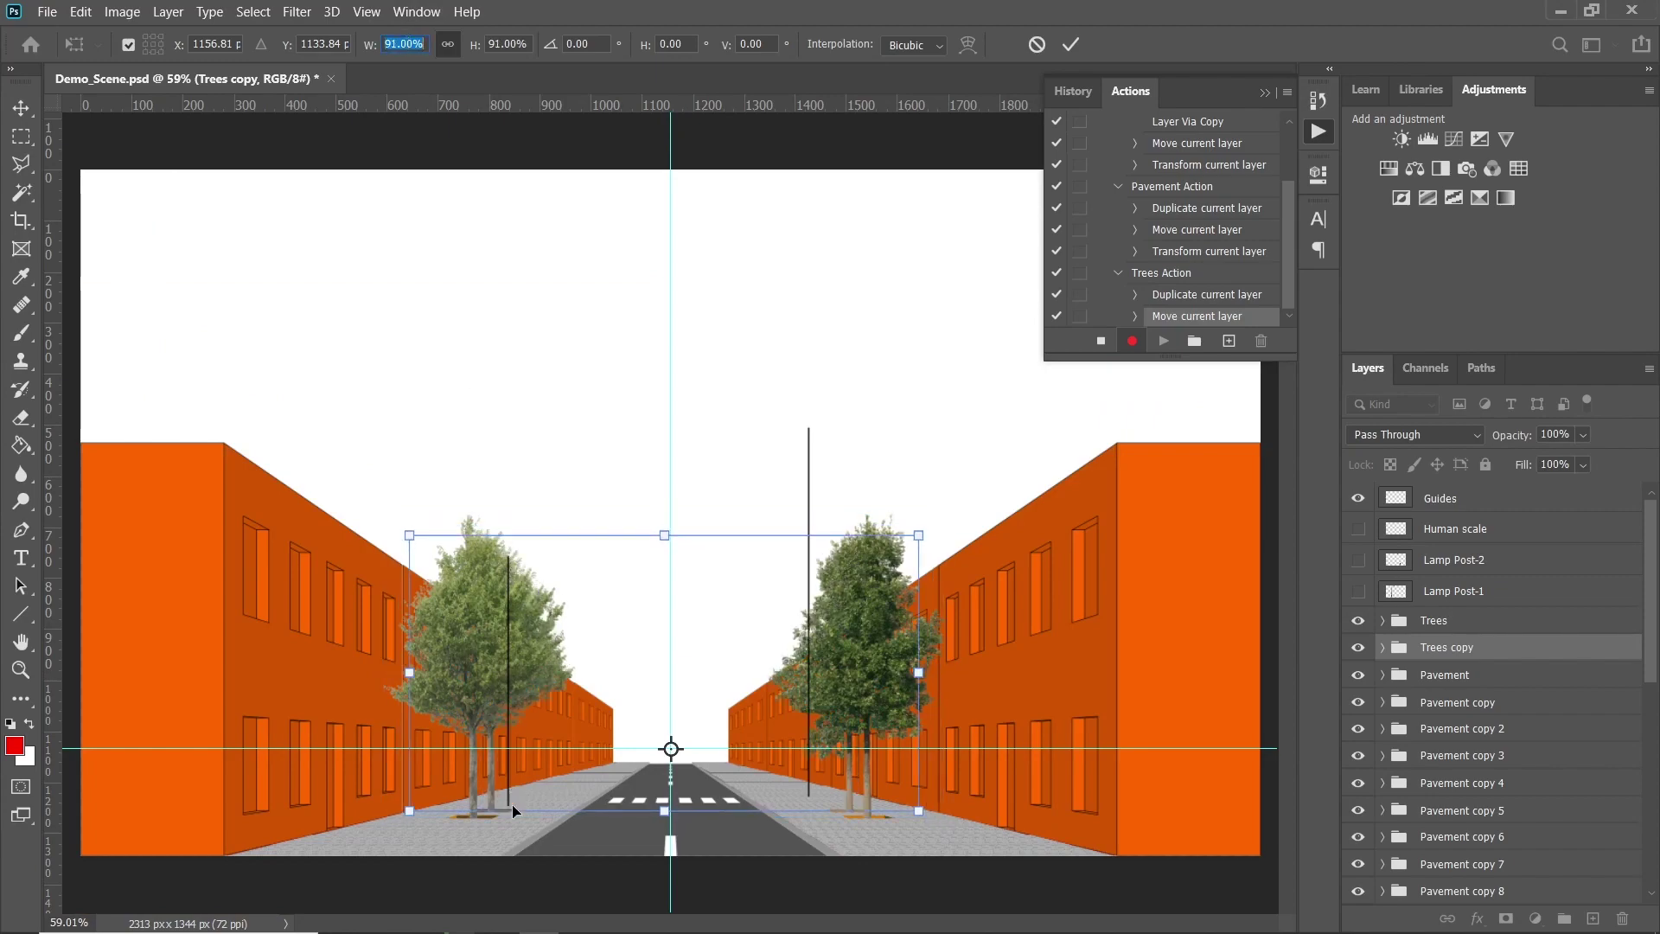
scroll(511, 804, up, 8)
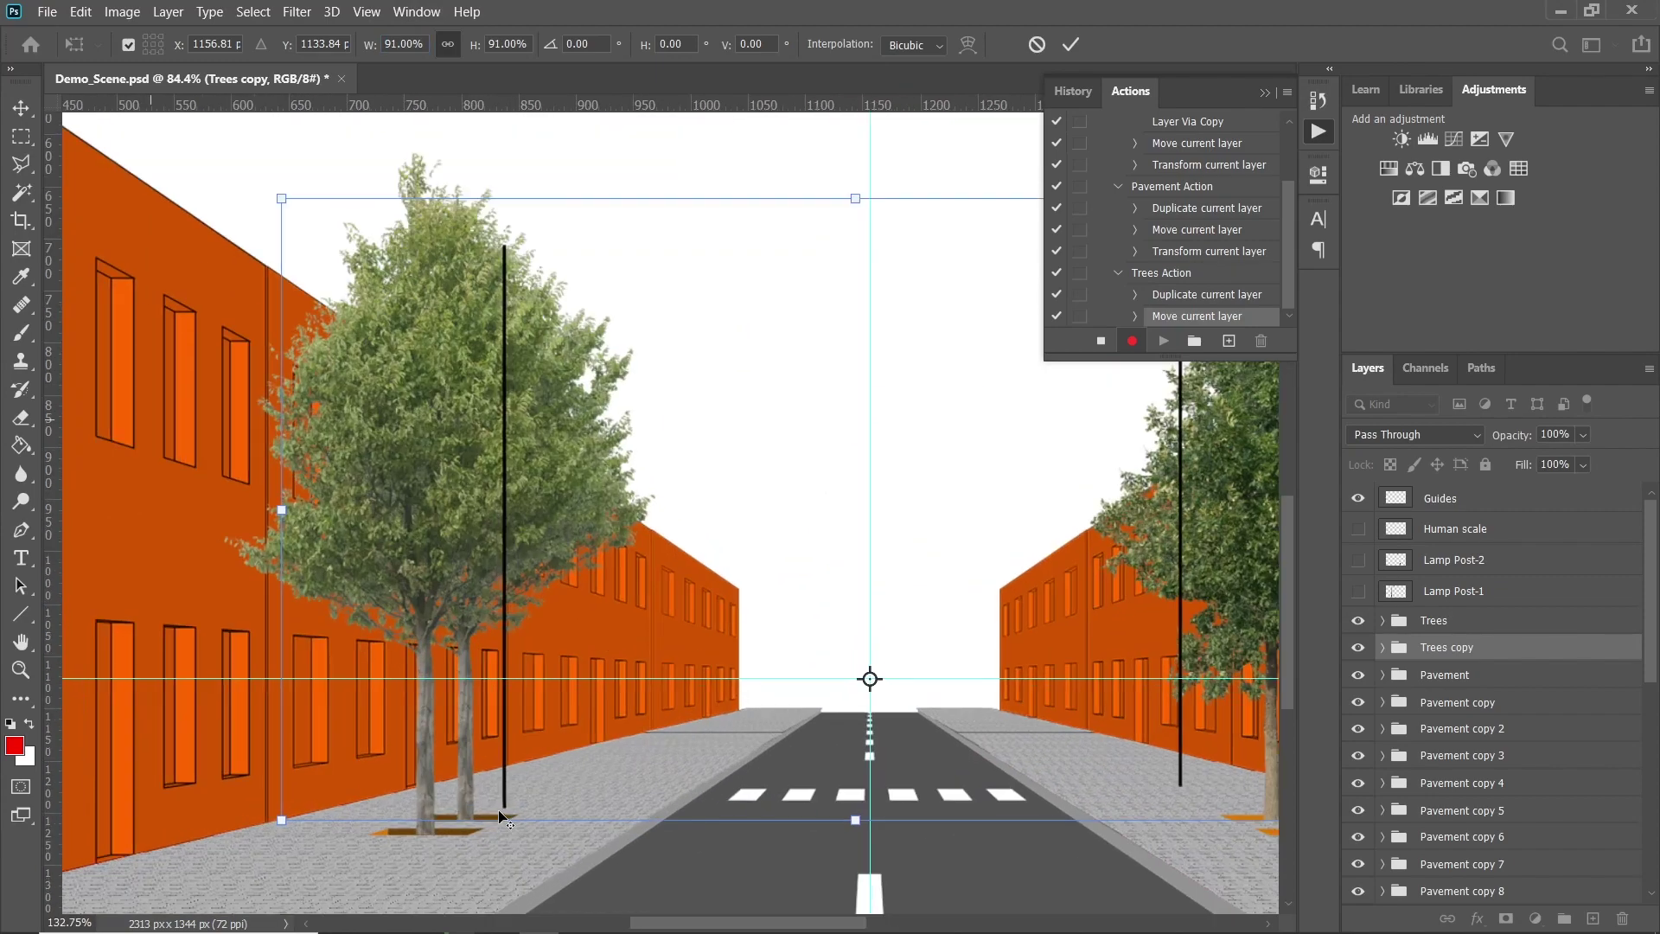
scroll(510, 817, up, 1)
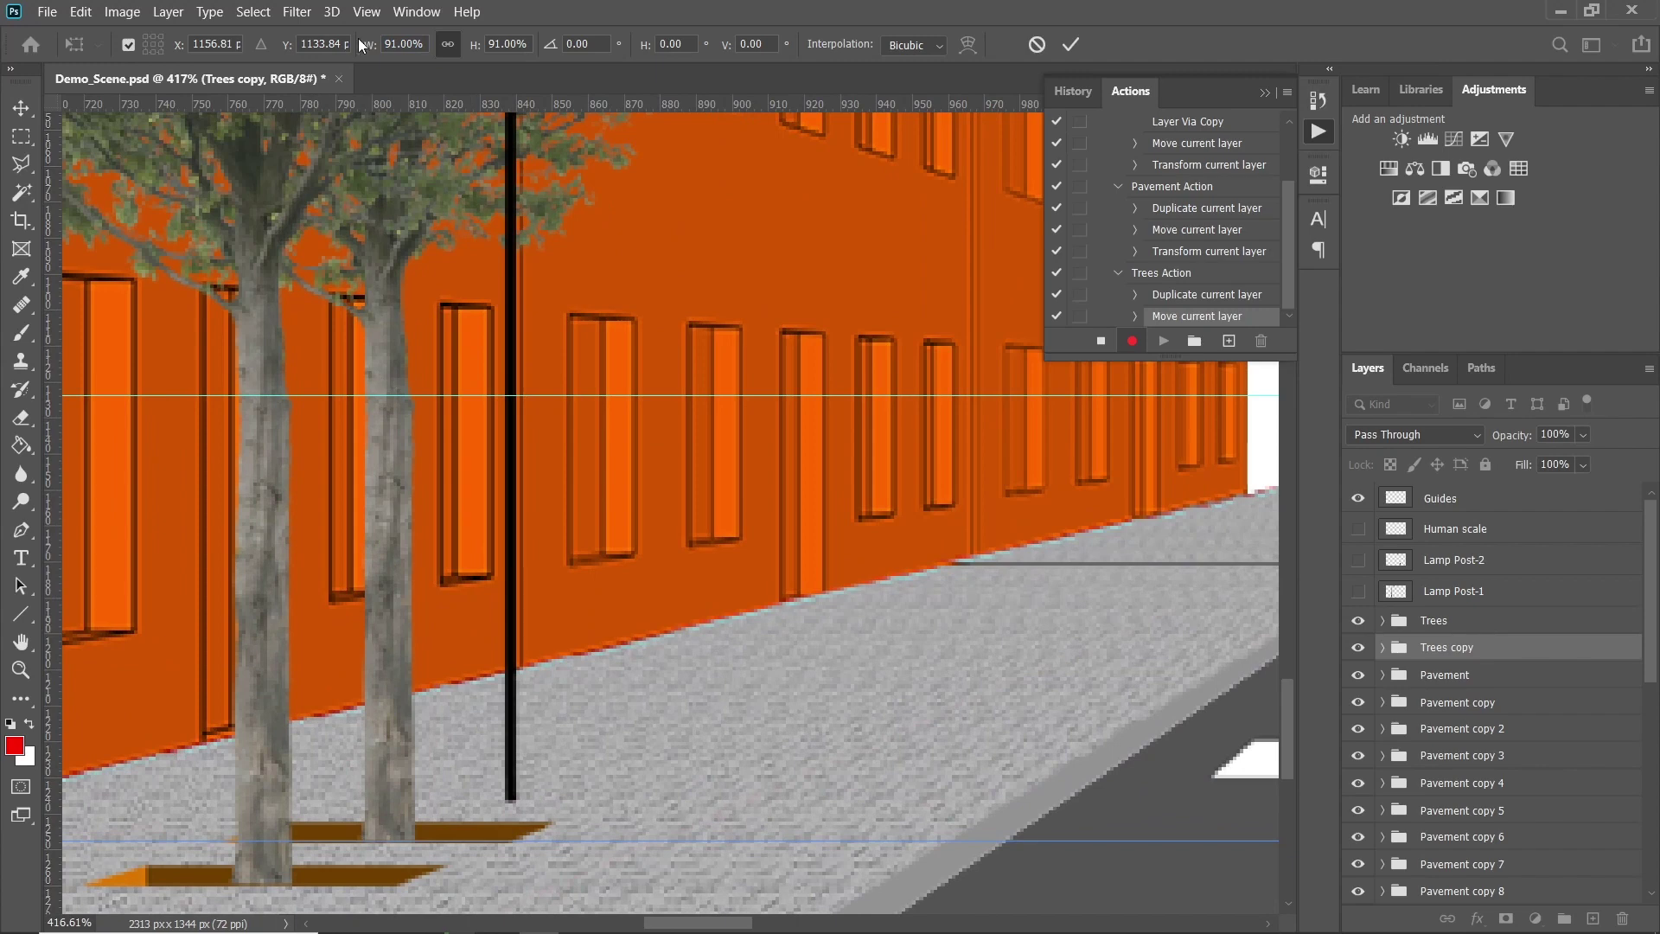
click(405, 43)
scroll(406, 43, down, 7)
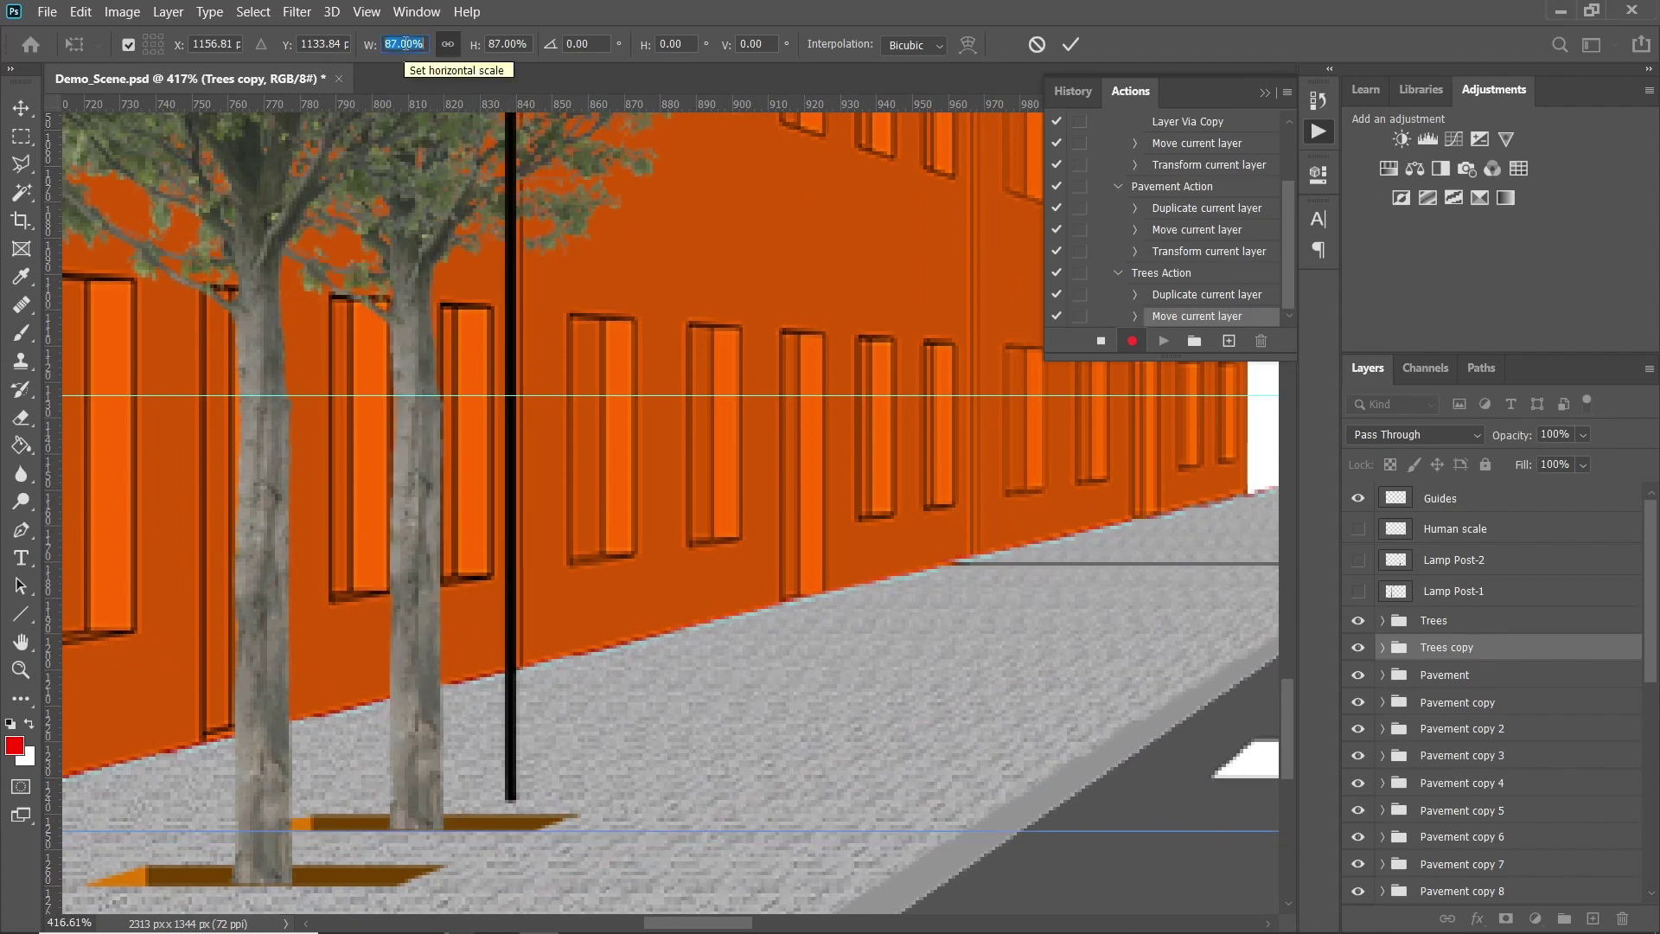
scroll(406, 43, down, 1)
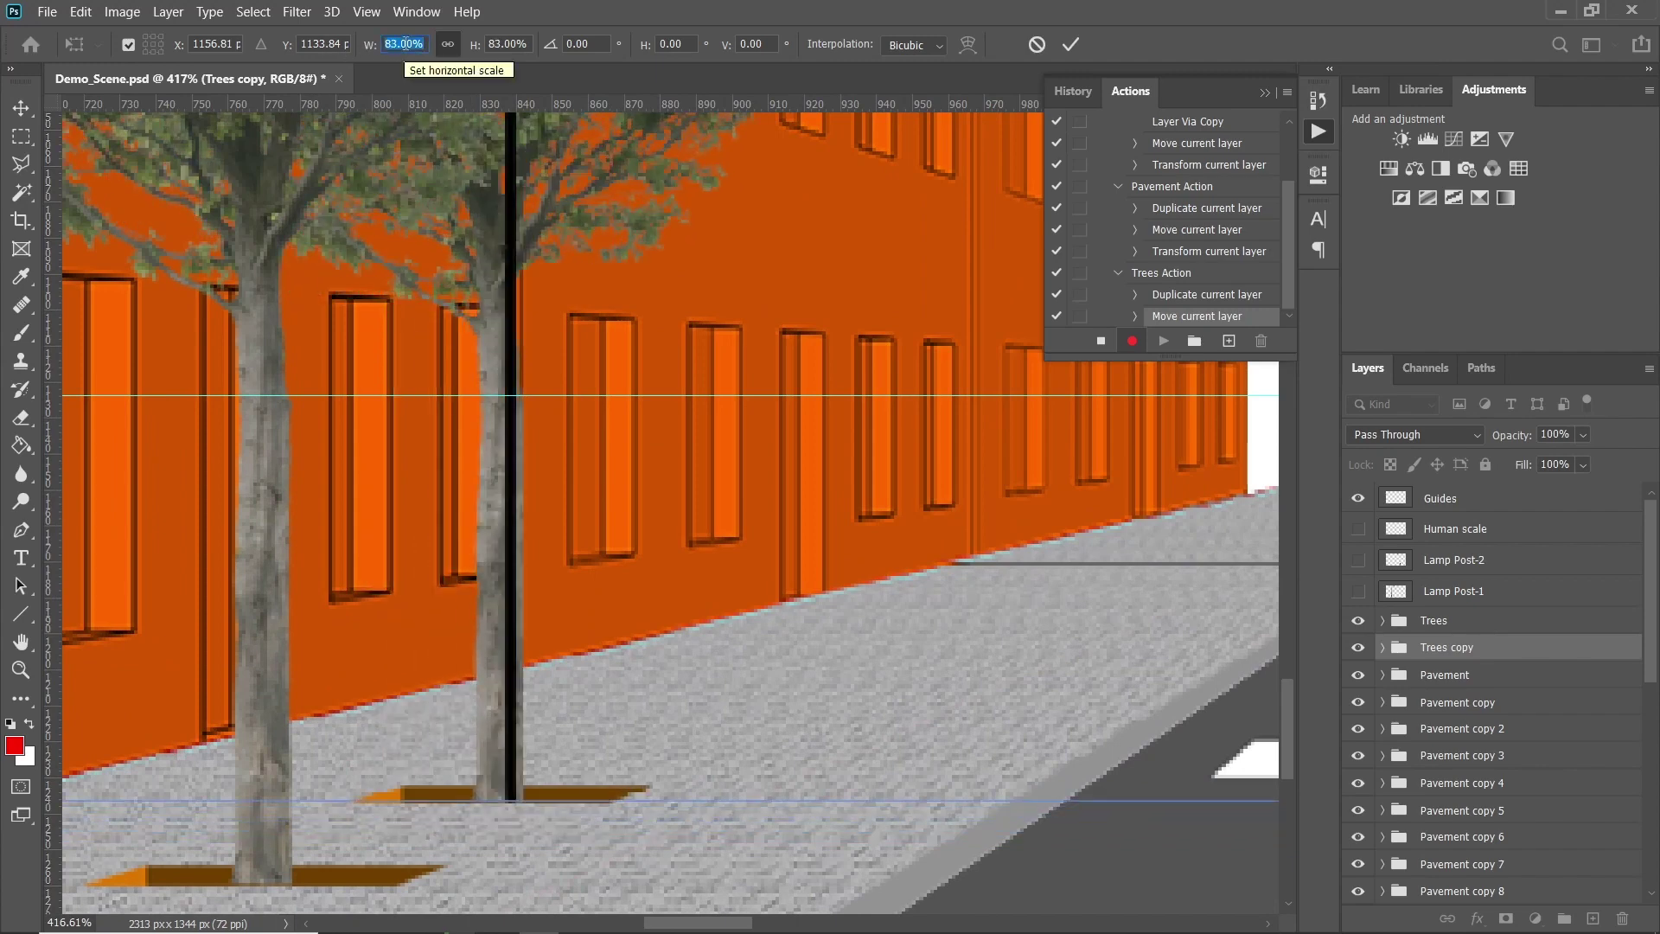
click(1070, 44)
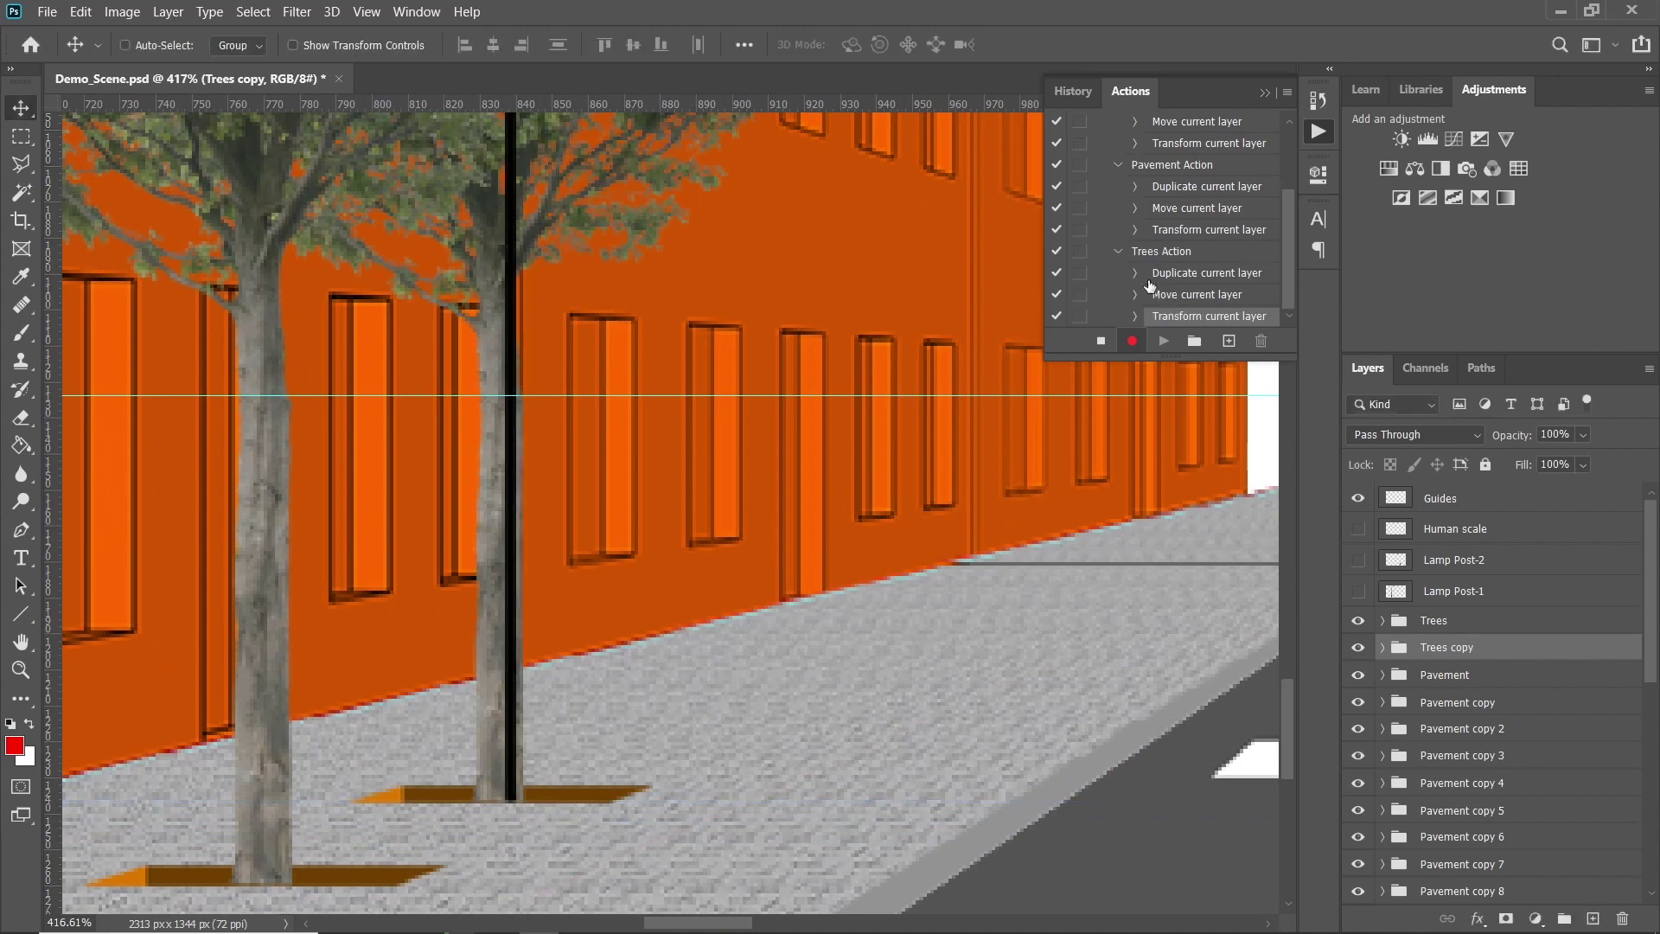
Stop recording Trees Action and delete the Trees copy group together with its contents
click(1103, 340)
click(1623, 918)
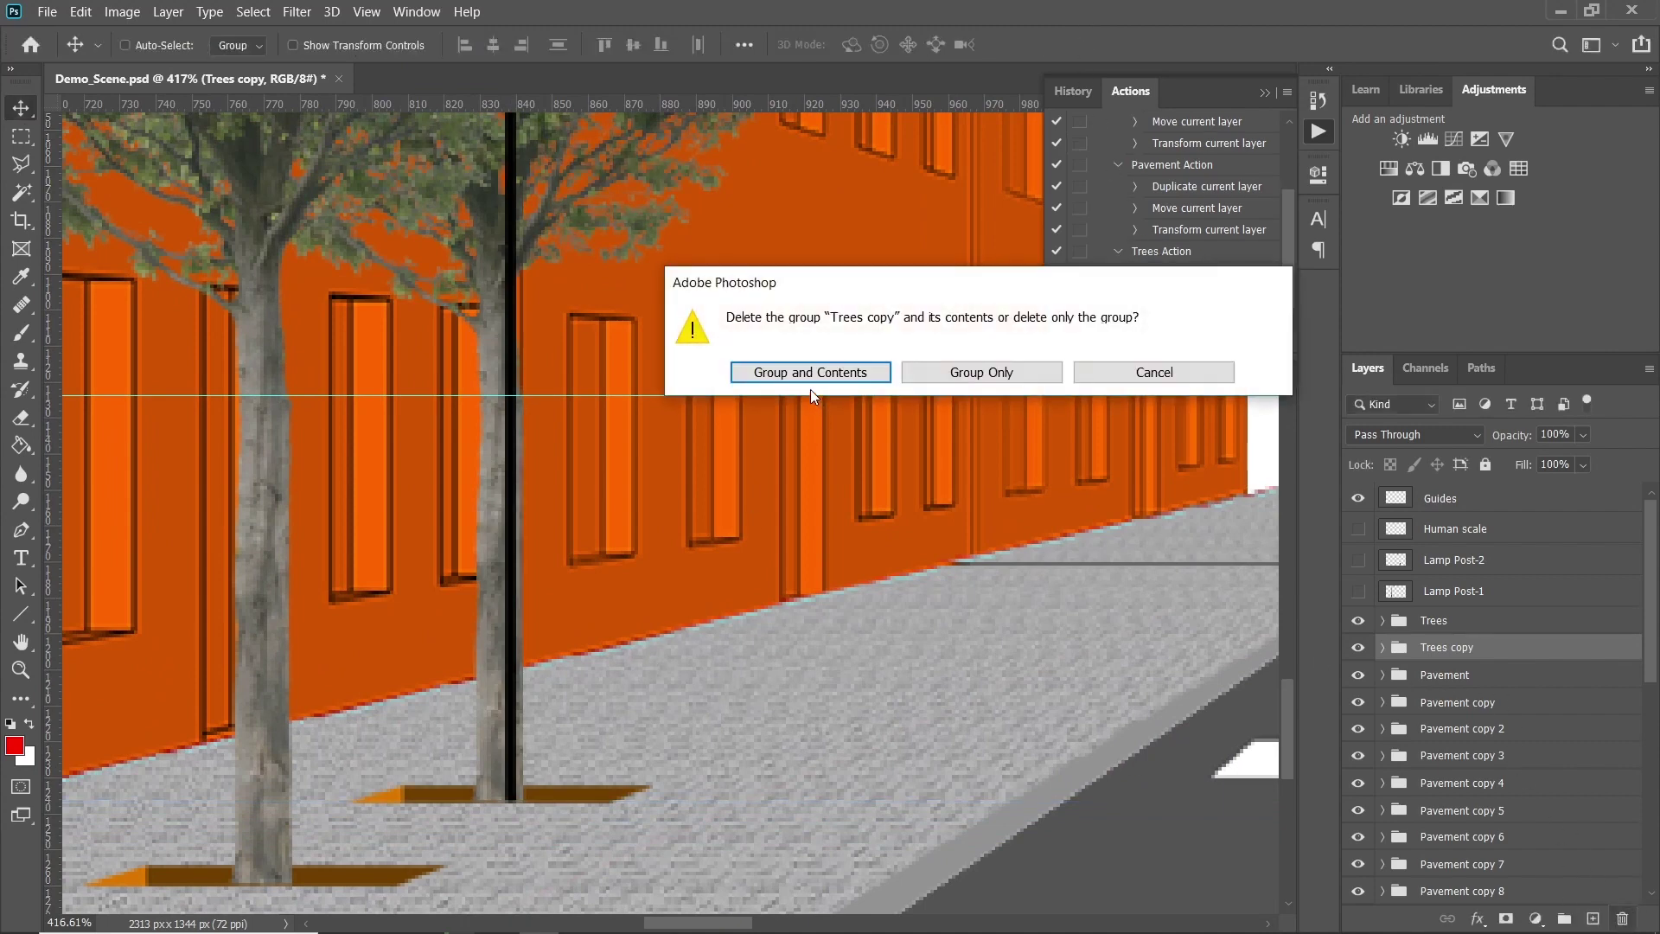
click(810, 378)
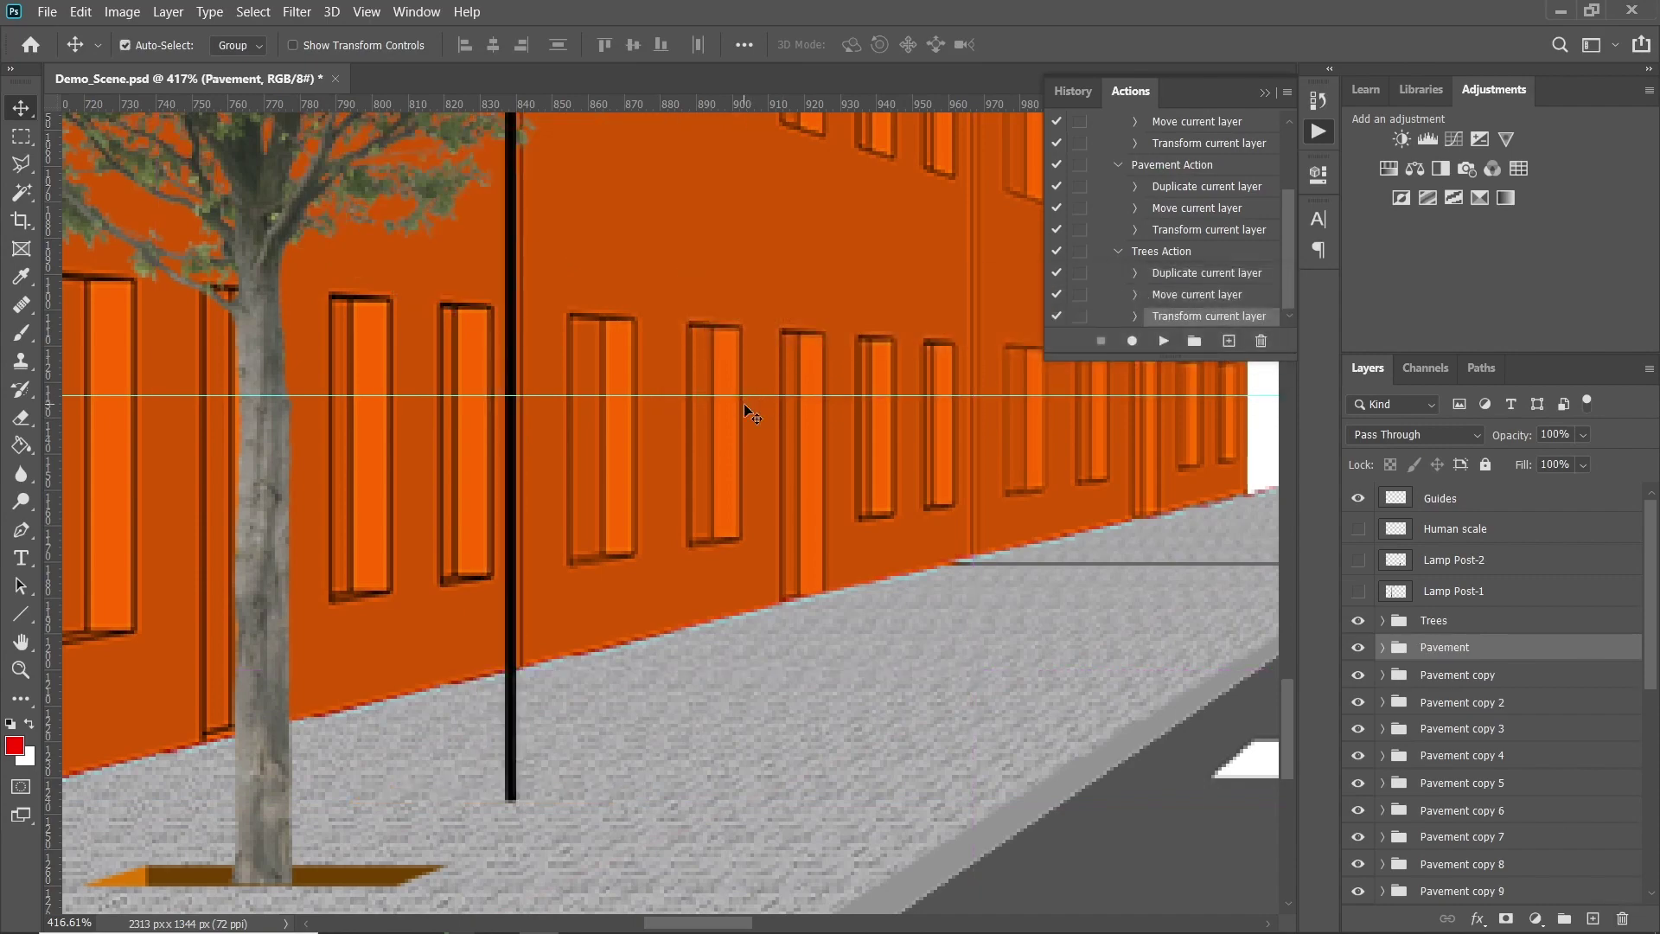
Convert the Tree-2 and Tree-1 layers inside the Trees group to separate smart objects
key(ctrl+0)
click(1421, 623)
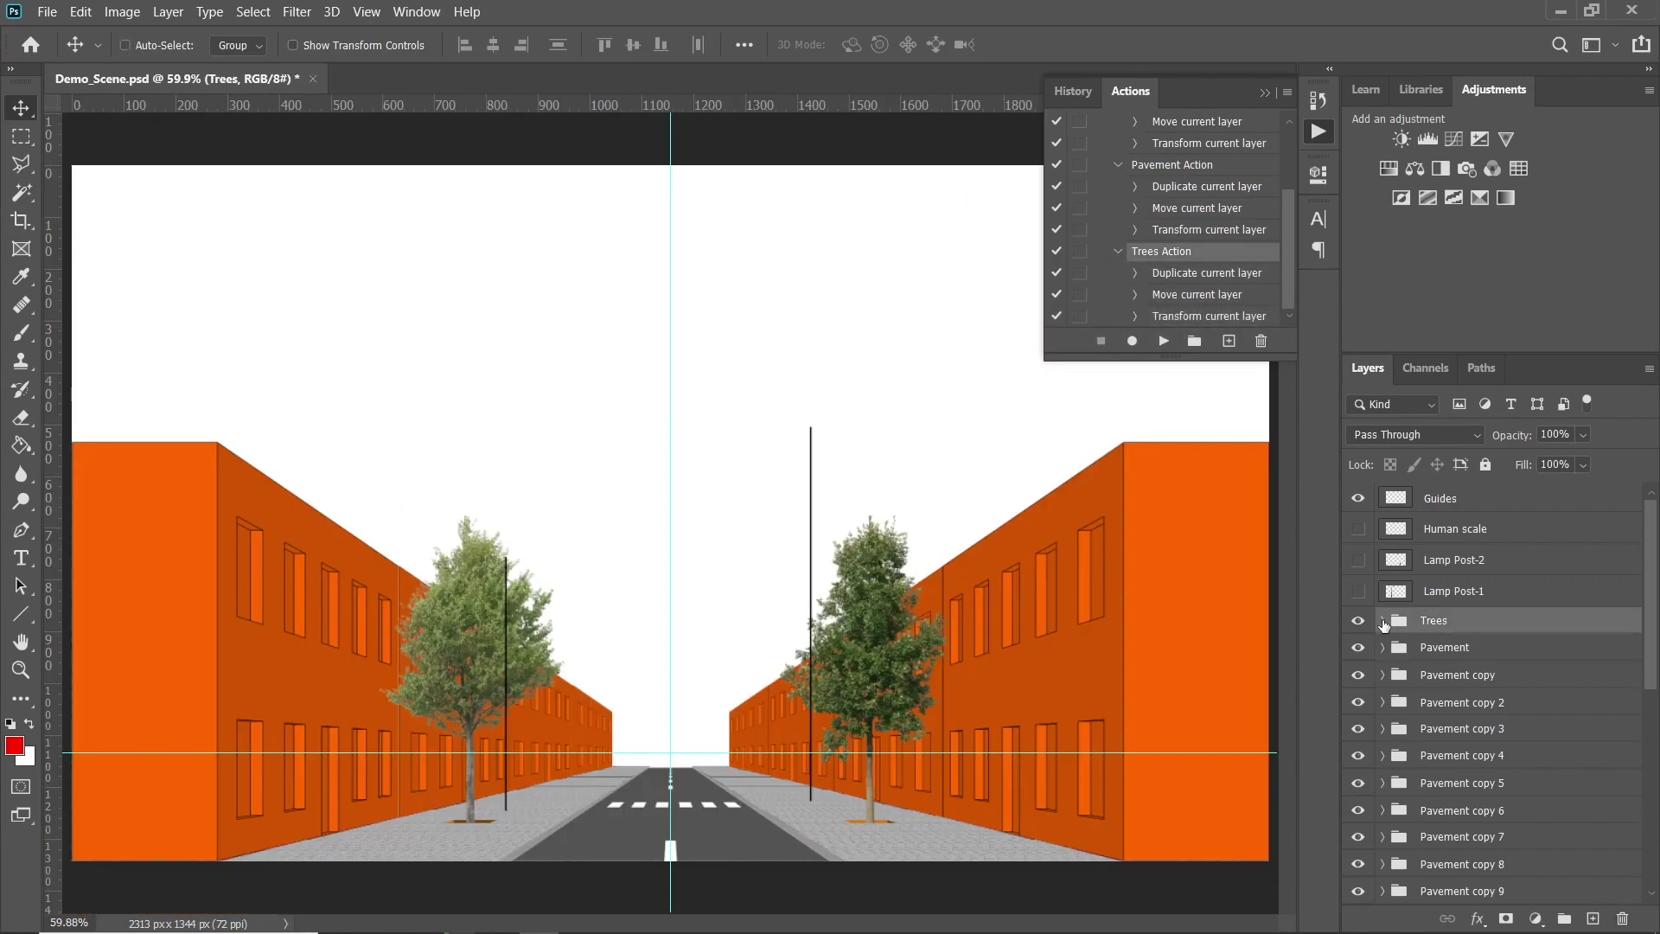
click(1383, 620)
click(1439, 654)
right_click(1440, 654)
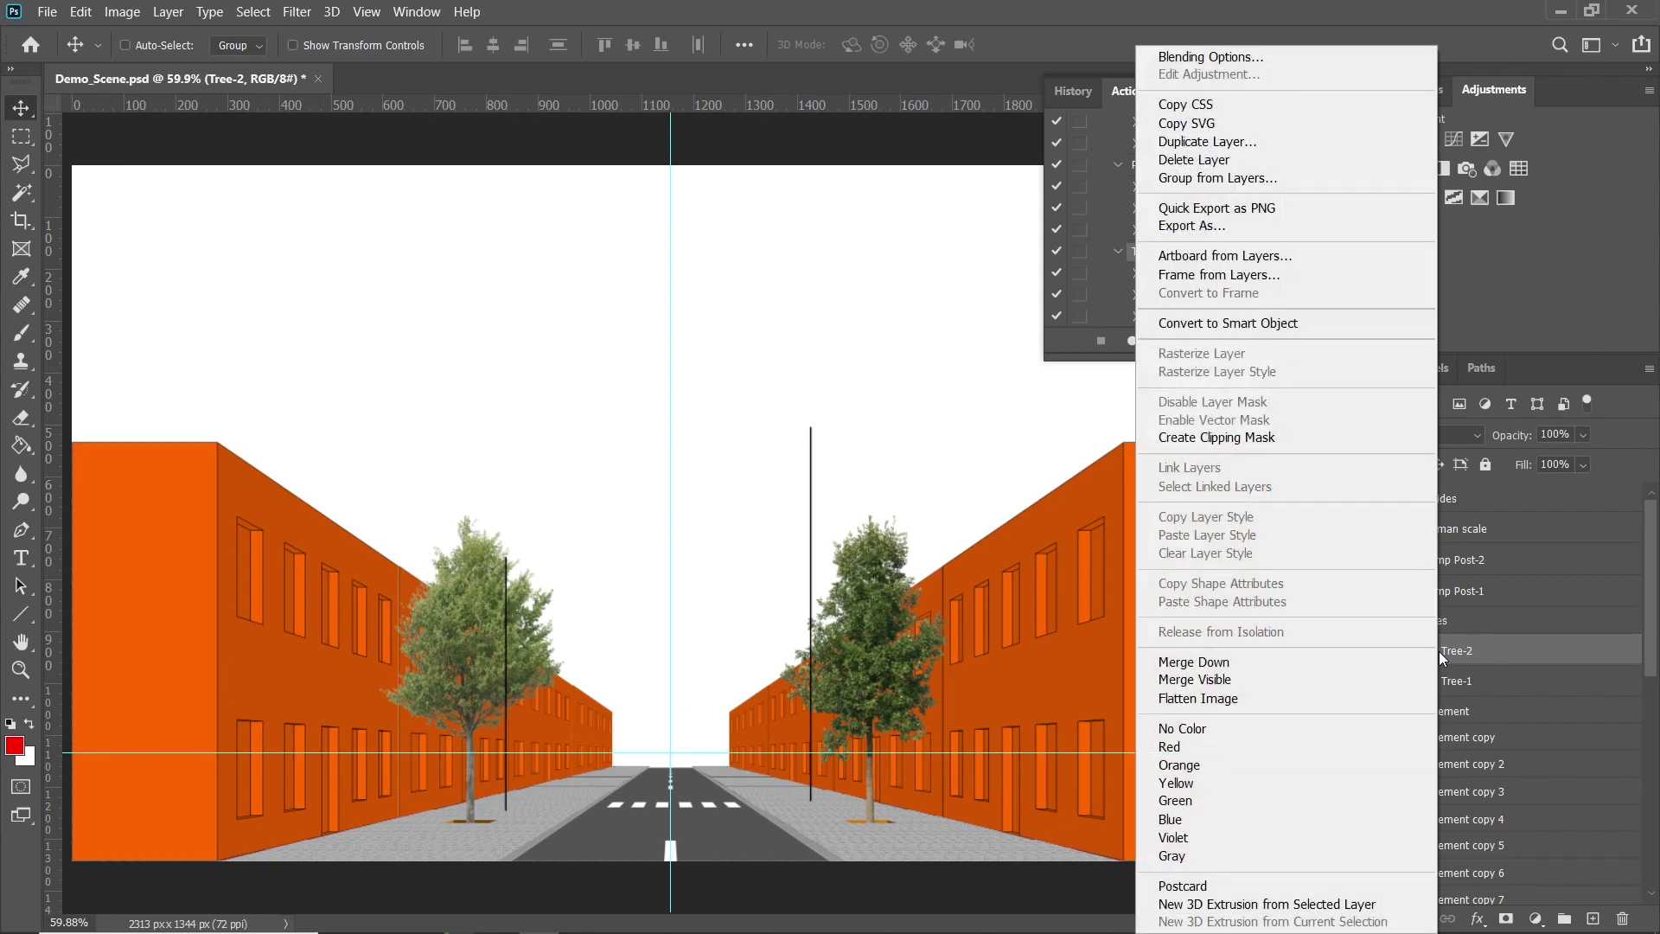
click(1217, 324)
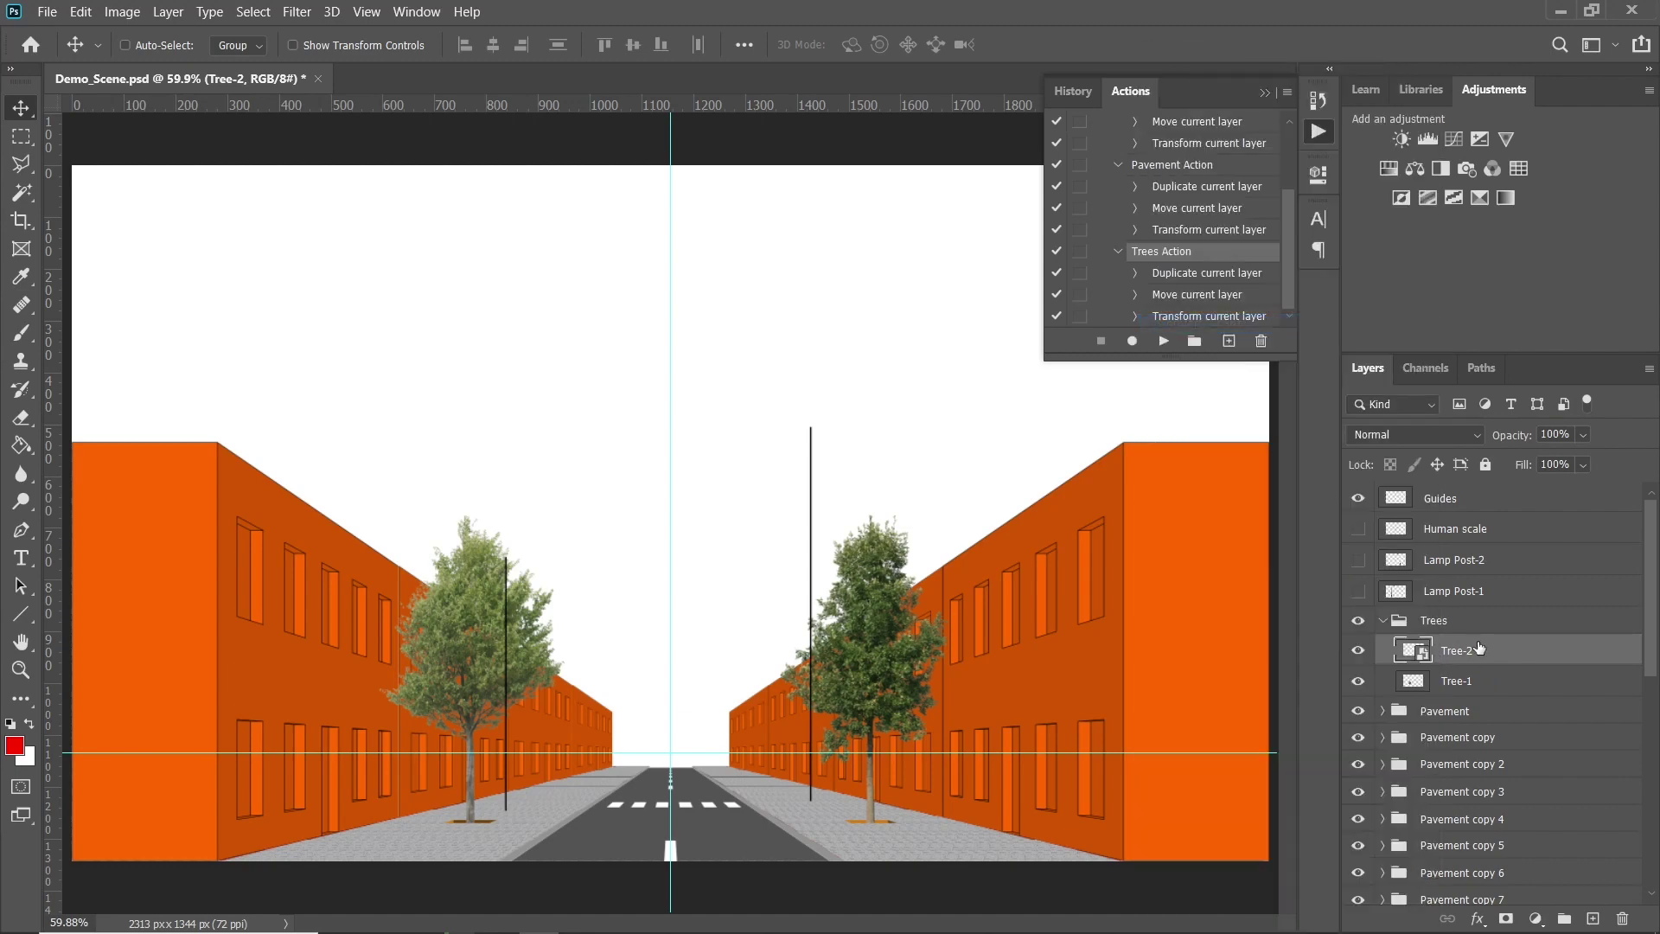
click(1457, 681)
right_click(1453, 681)
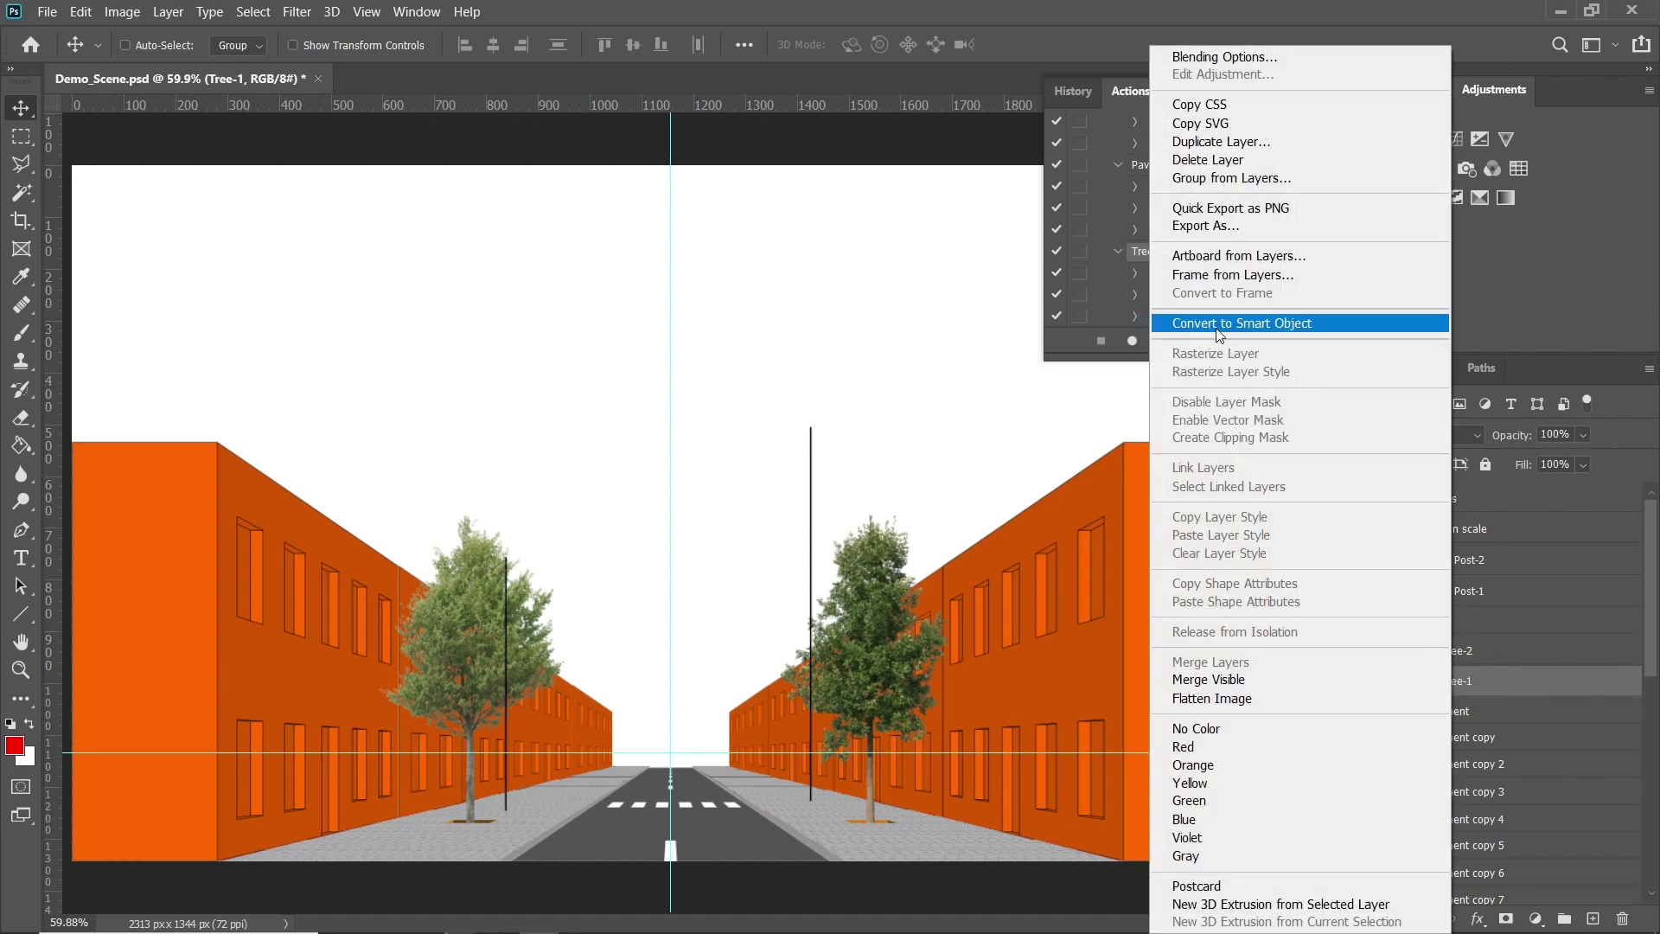
click(1243, 324)
Collapse the Trees group and play Trees Action on it to add a smaller pair of trees behind
click(1383, 622)
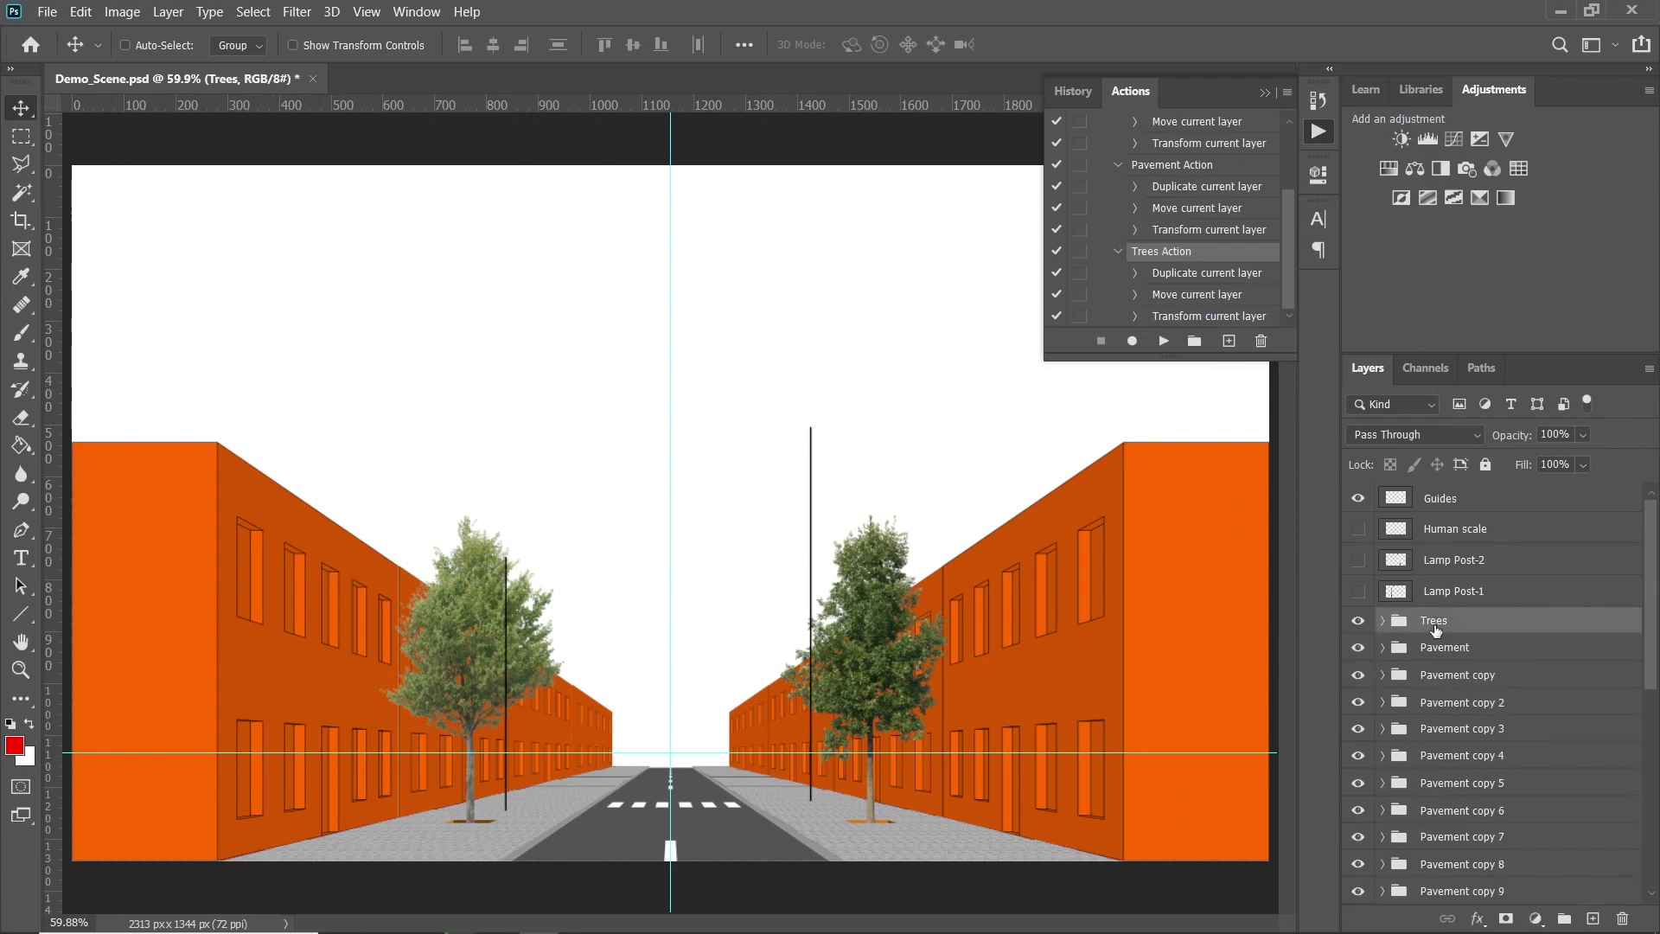
click(1162, 343)
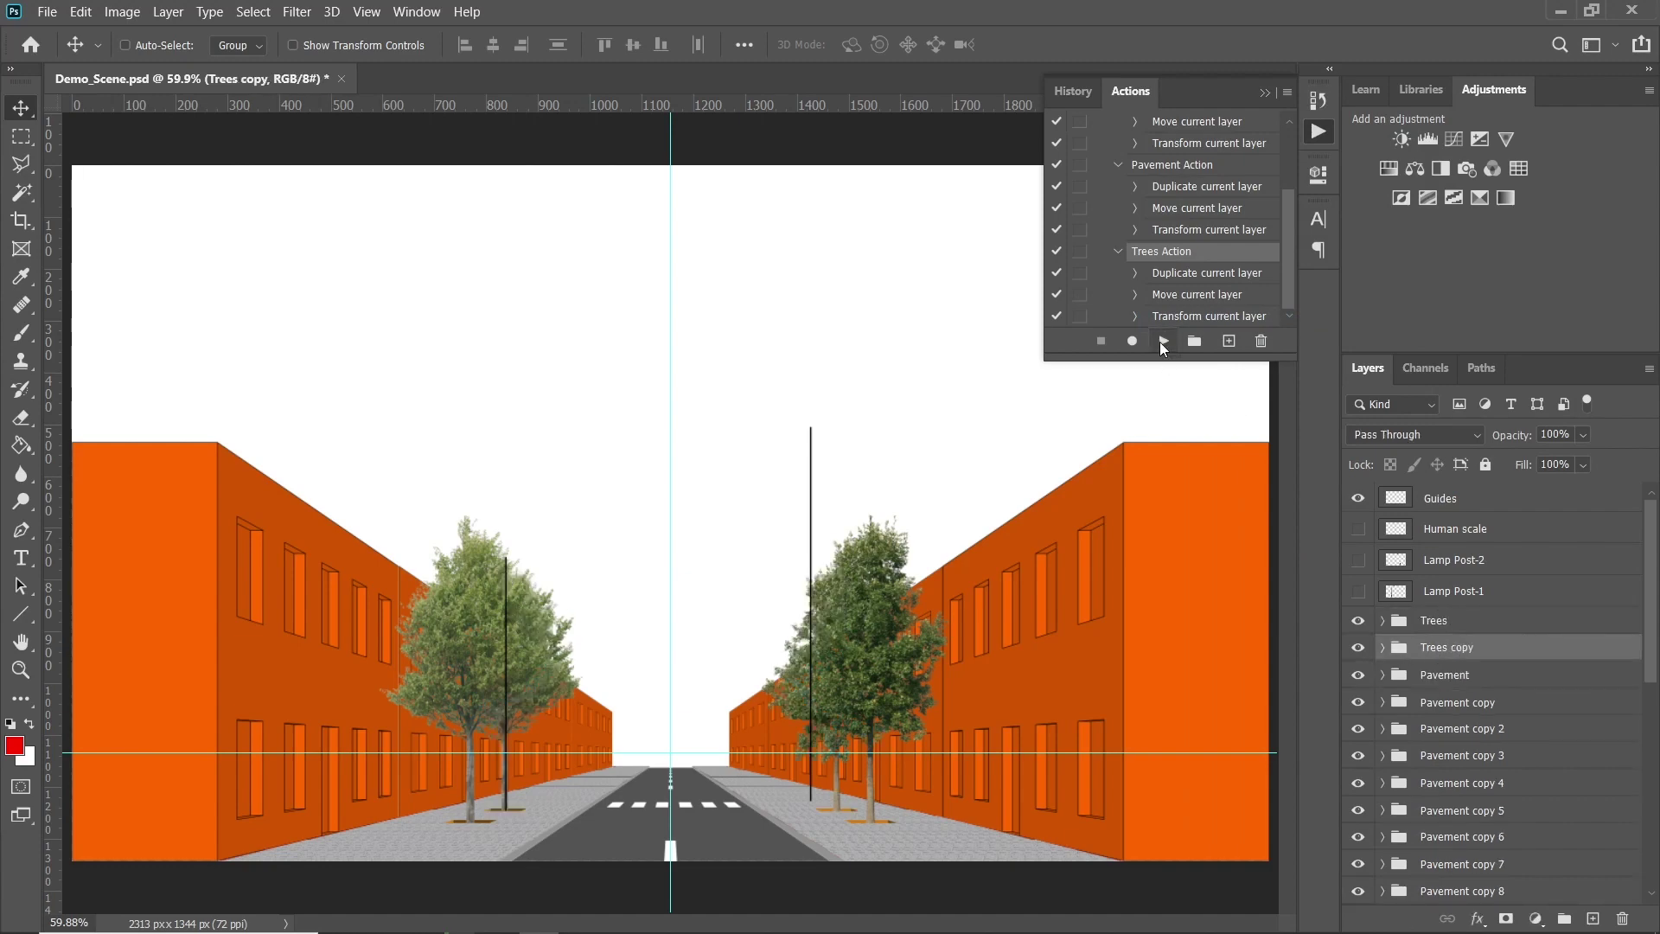
Play Trees Action seven more times so both tree rows recede toward the vanishing point
click(1162, 342)
click(1162, 343)
click(1162, 342)
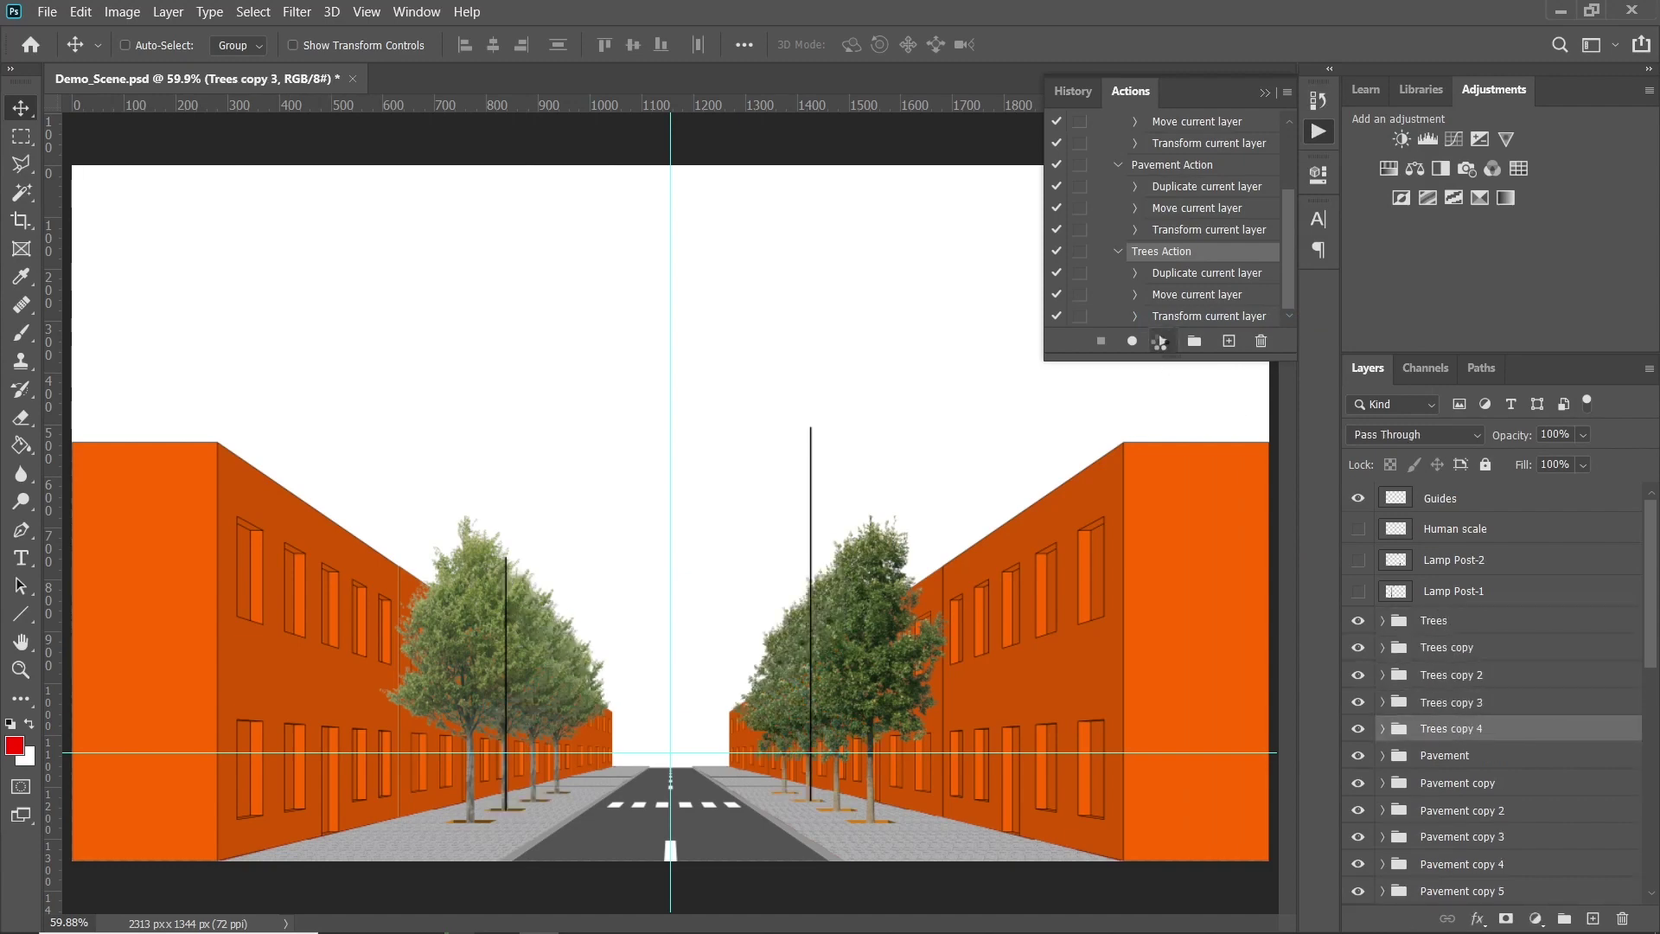
click(1162, 343)
click(1163, 343)
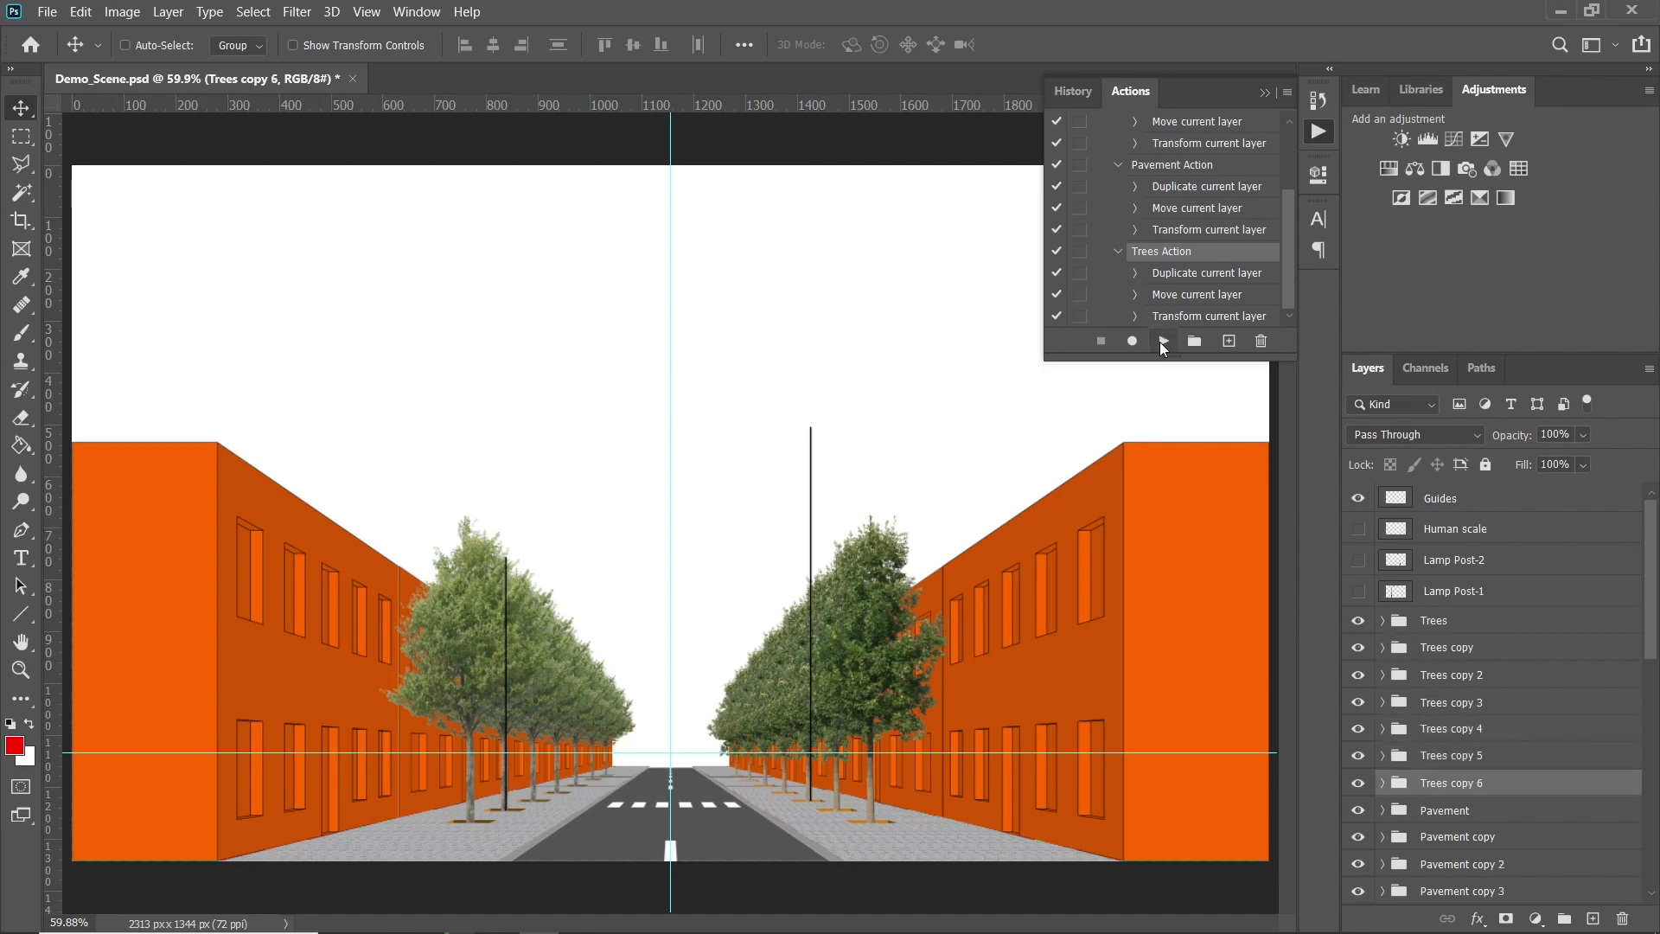
click(1163, 342)
click(1163, 342)
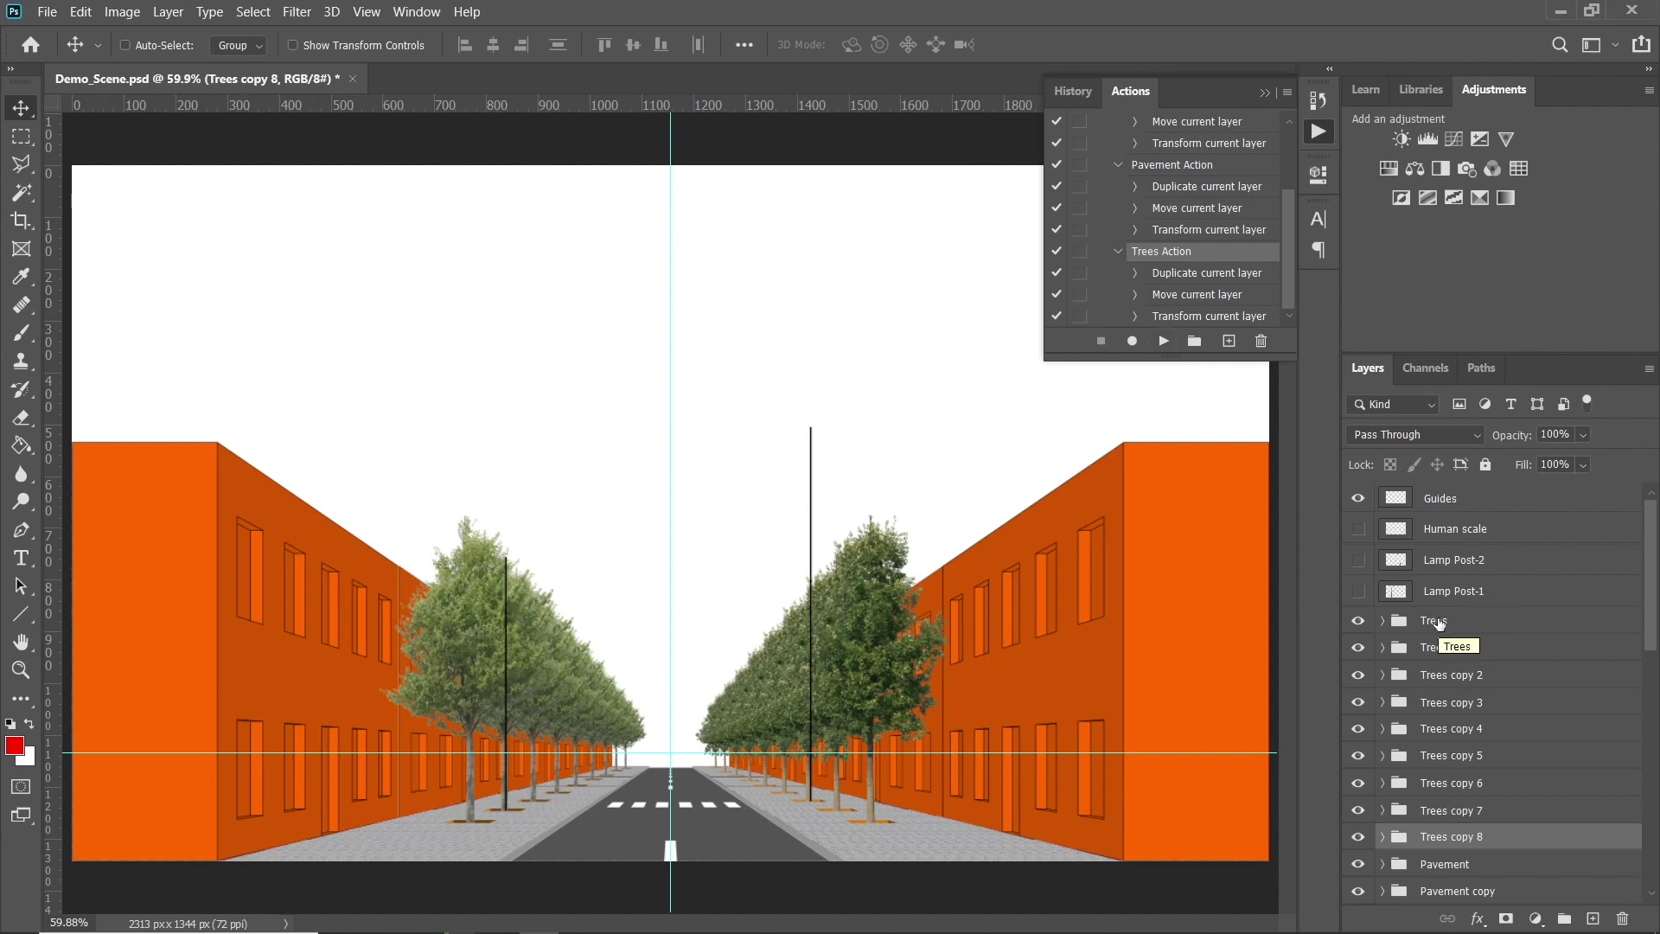
Show the Lamp Post-1 and Lamp Post-2 layers and group them under the name Street Lights
click(1359, 590)
click(1358, 560)
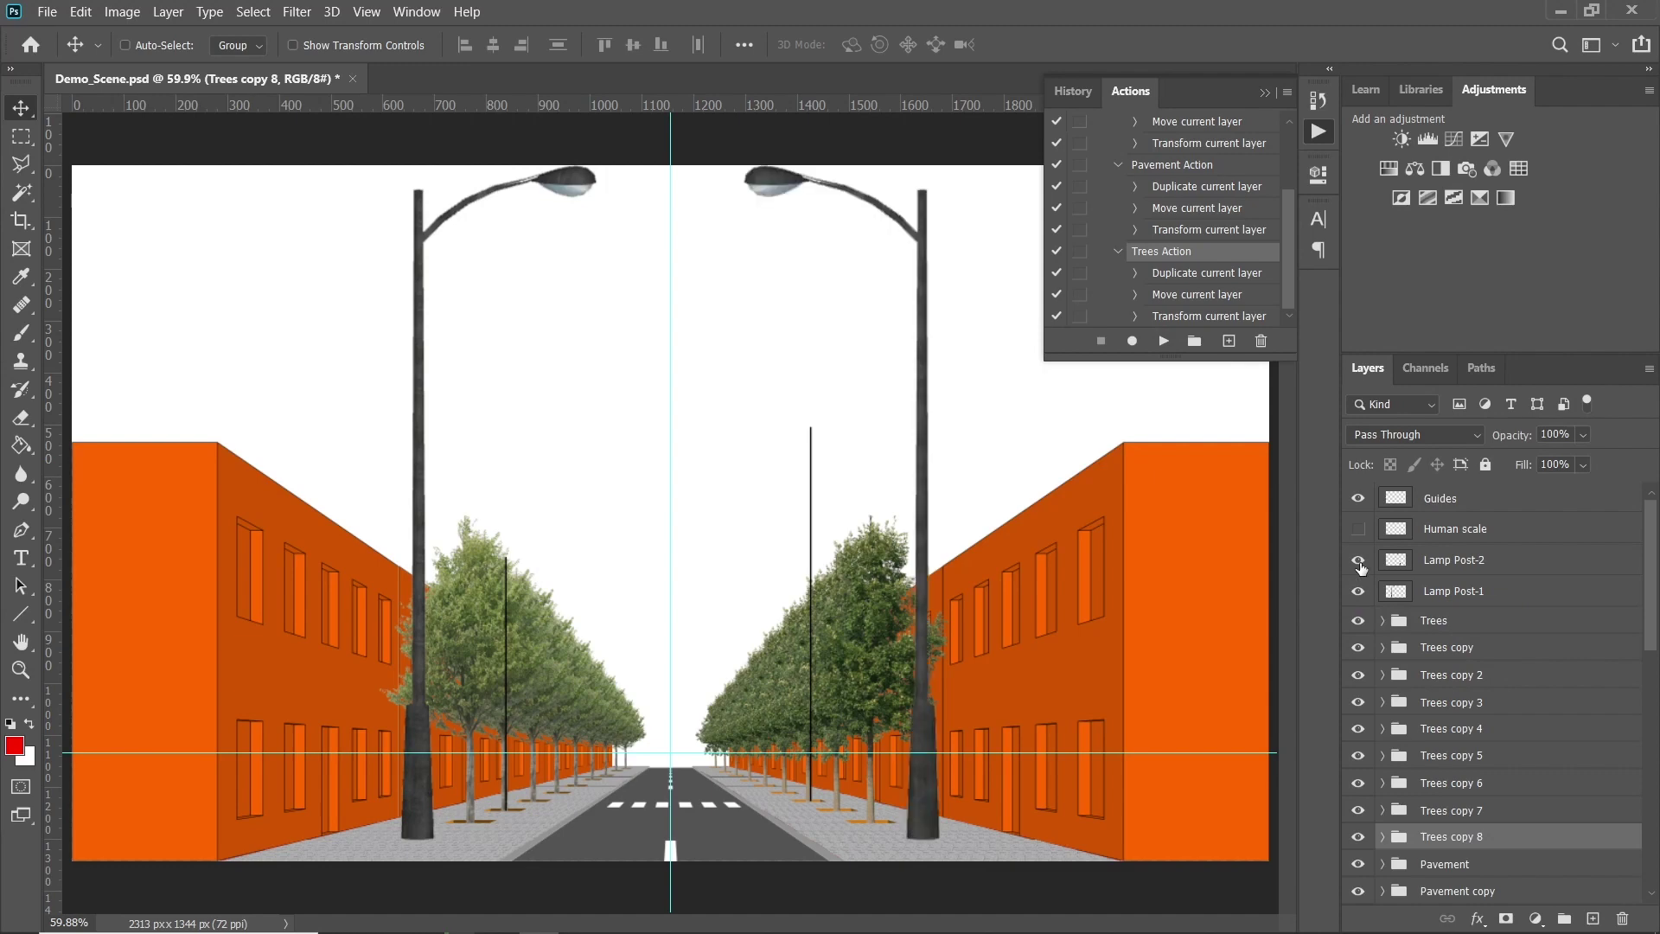
click(1459, 567)
key(ctrl)
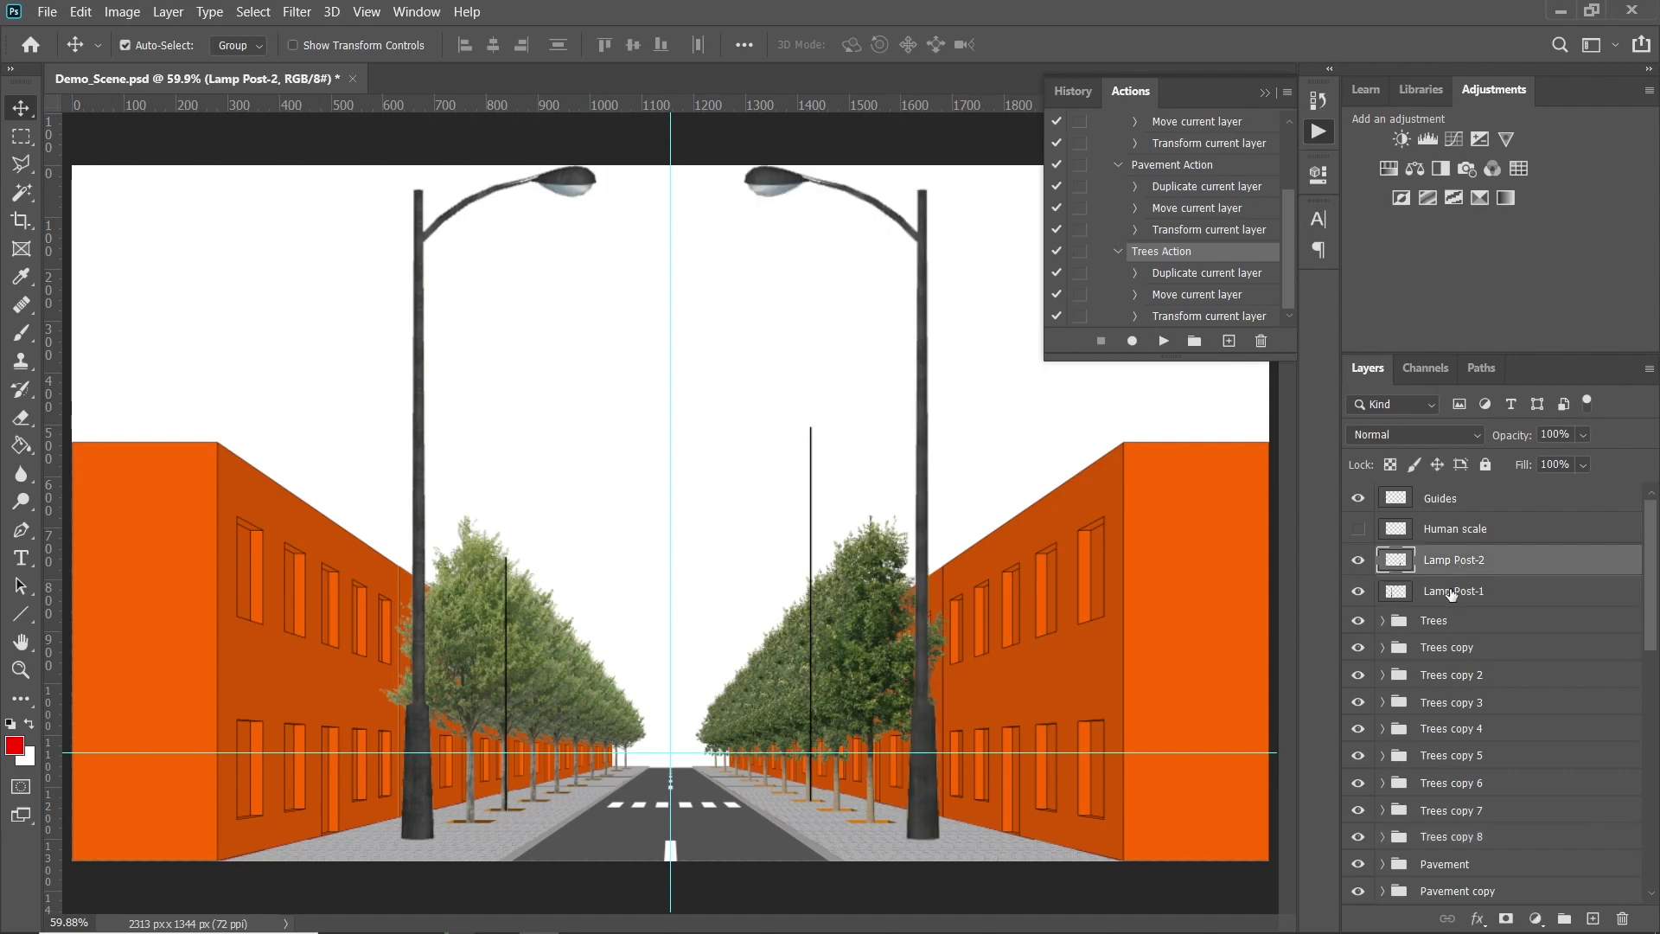
ctrl+click(1452, 592)
key(ctrl)
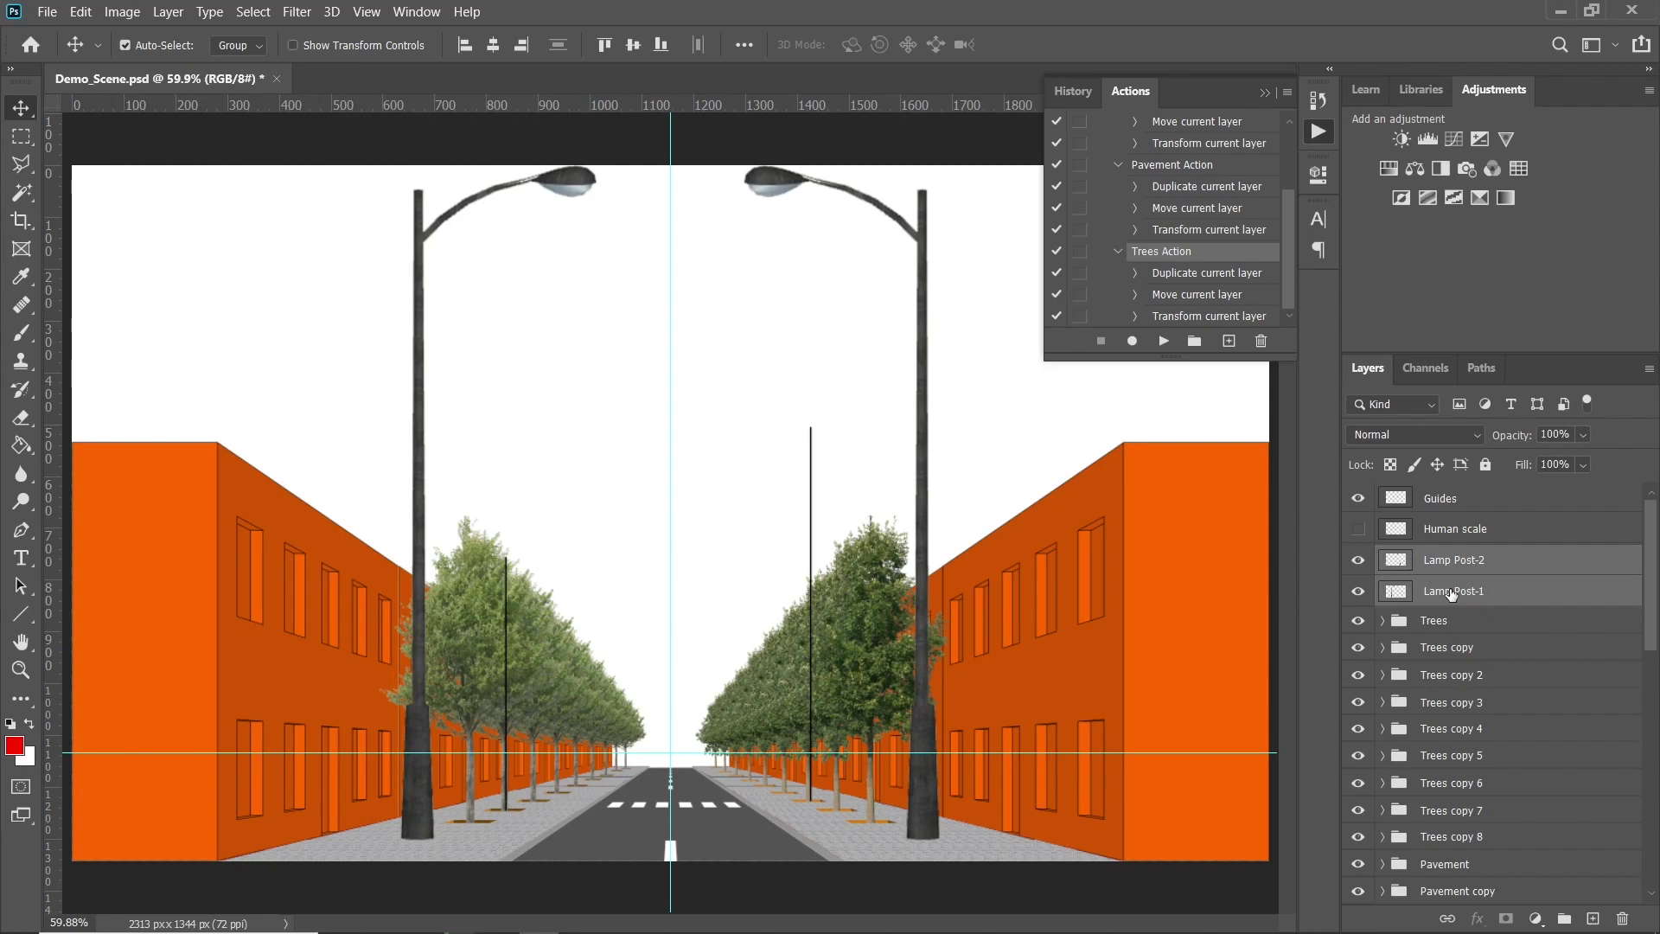
key(ctrl+g)
double_click(1439, 559)
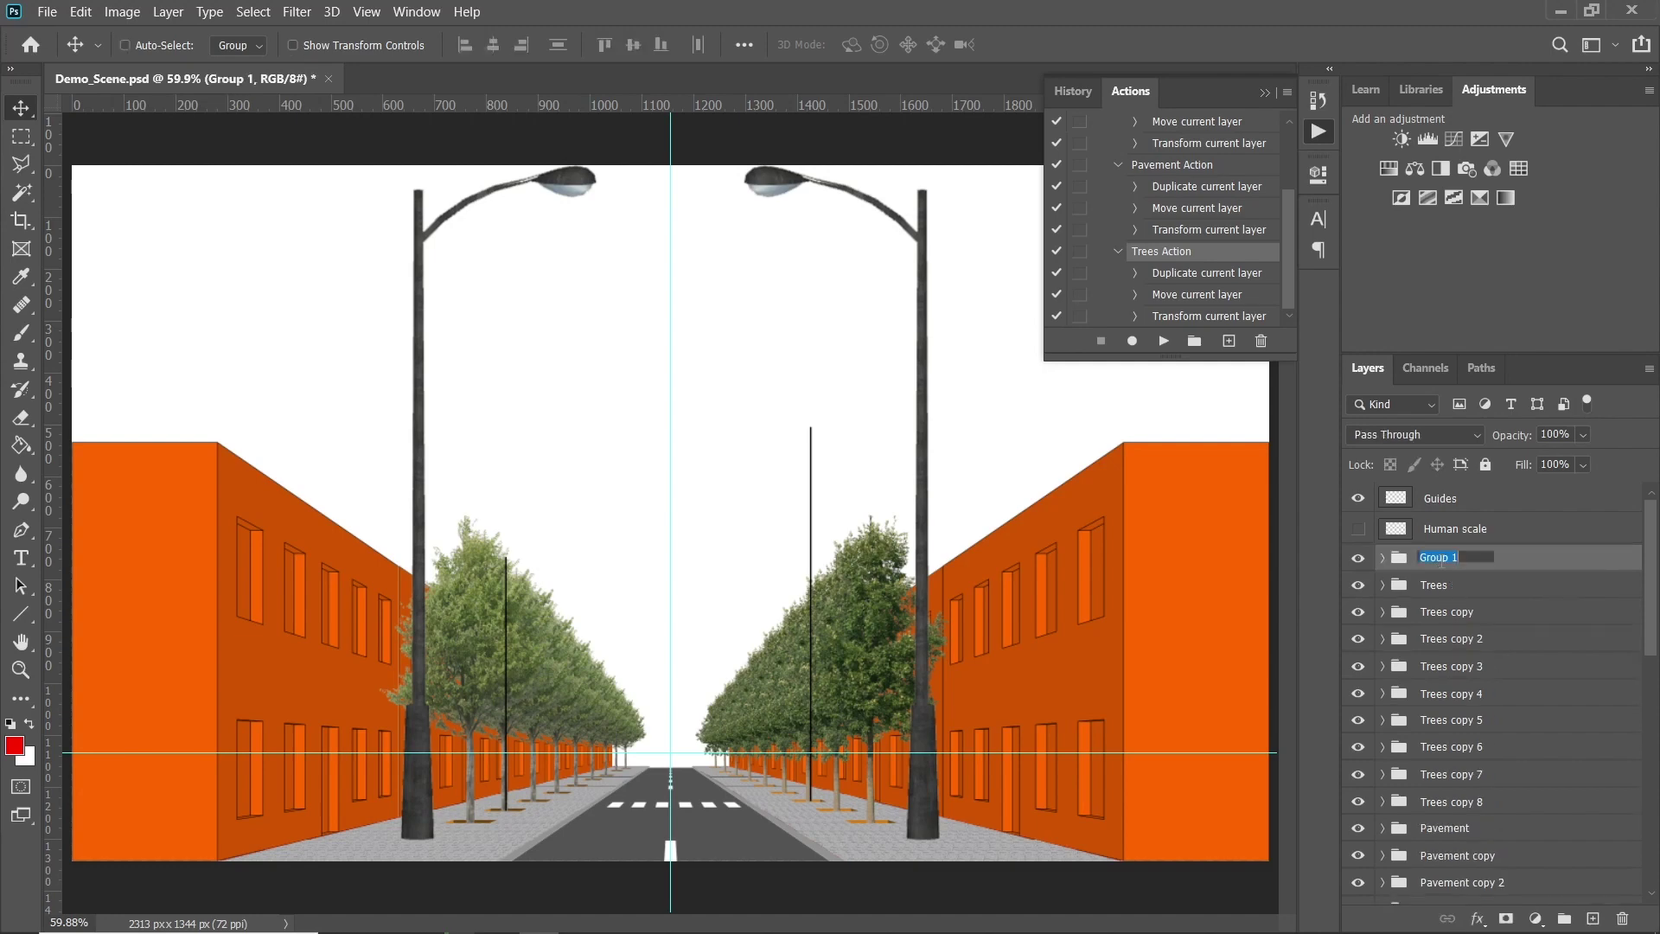
text(Street Lights)
key(Return)
Convert the Lamp Post-2 and Lamp Post-1 layers inside the Street Lights group to separate smart objects, and collapse the group
click(1381, 561)
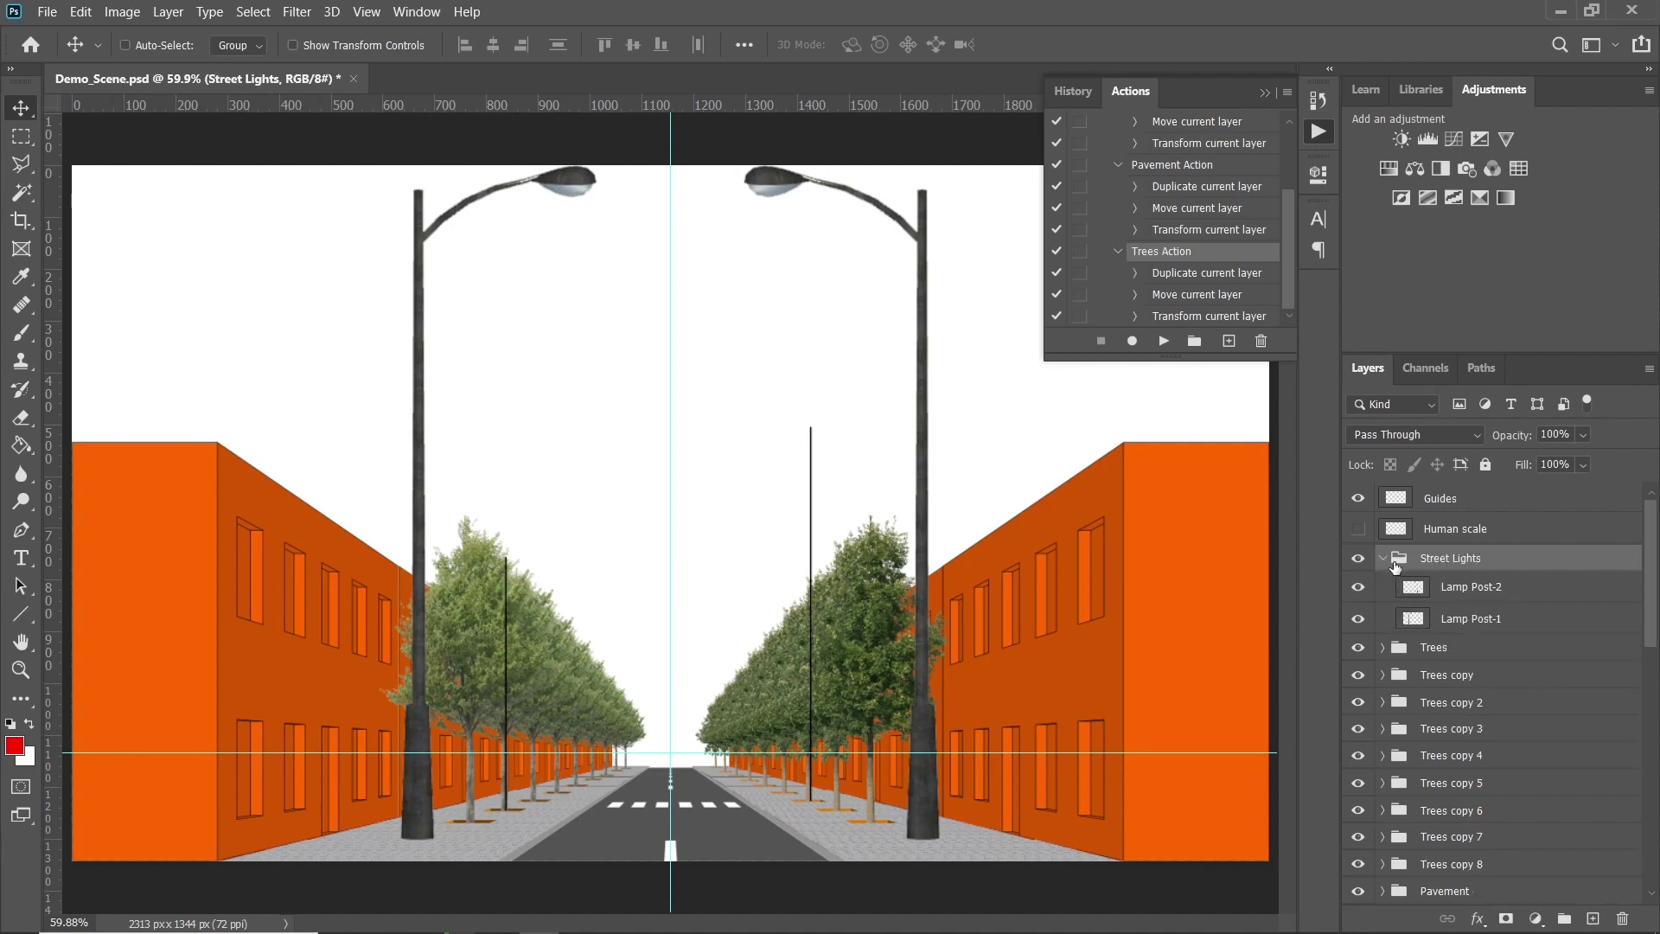
right_click(1444, 587)
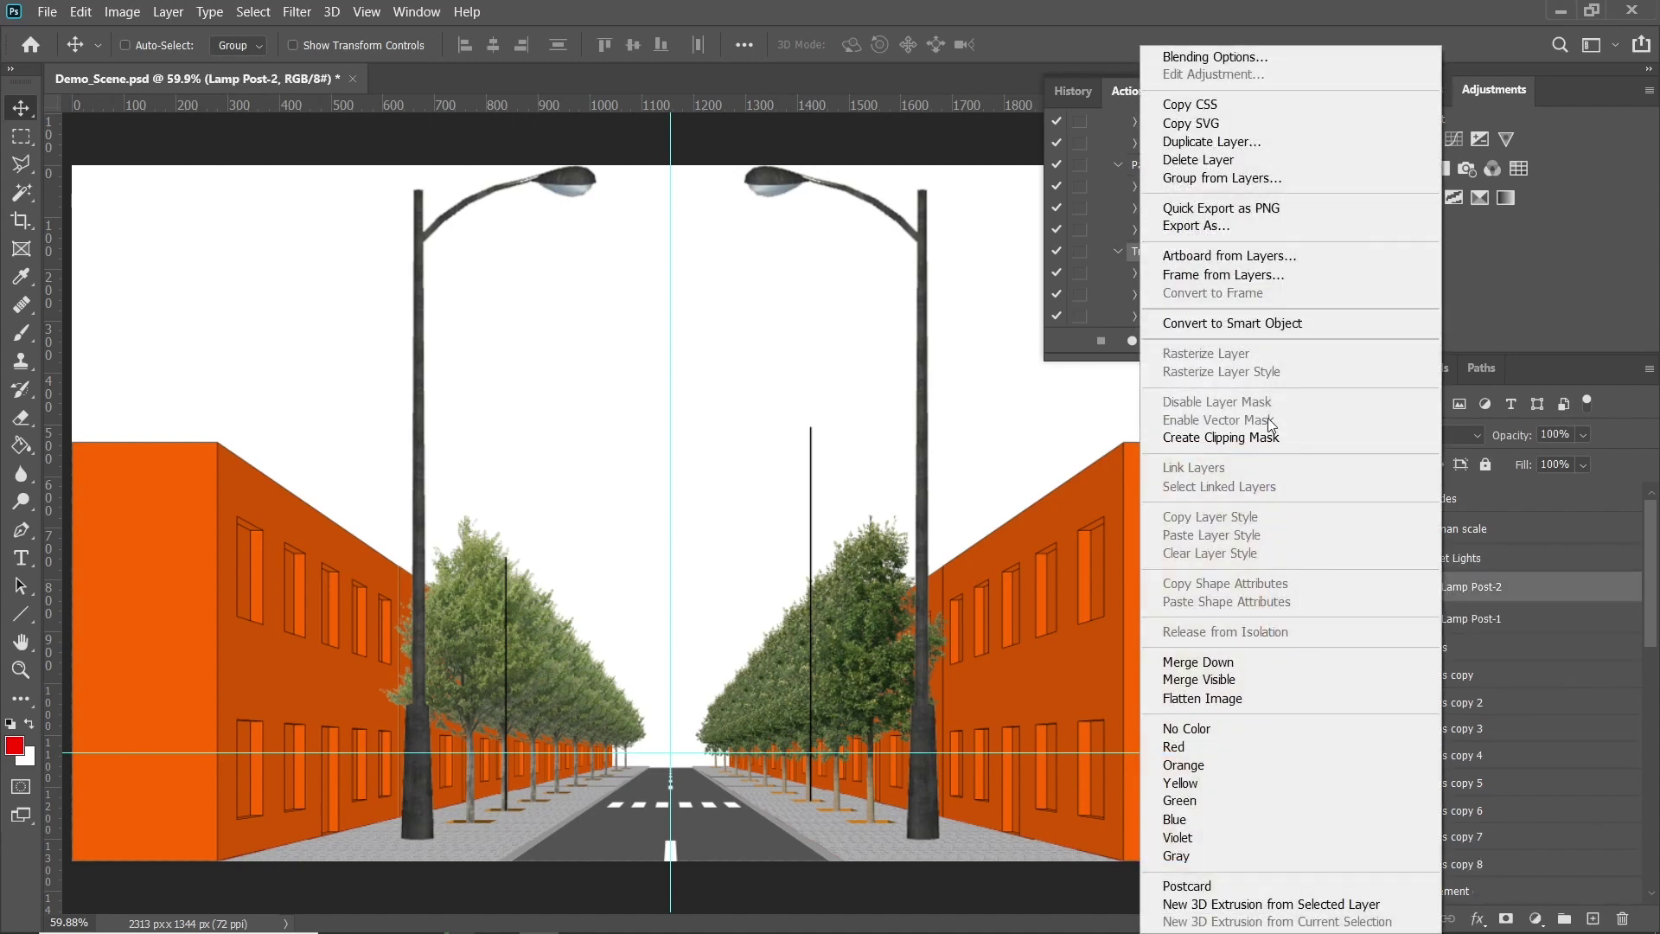
click(1232, 325)
right_click(1447, 631)
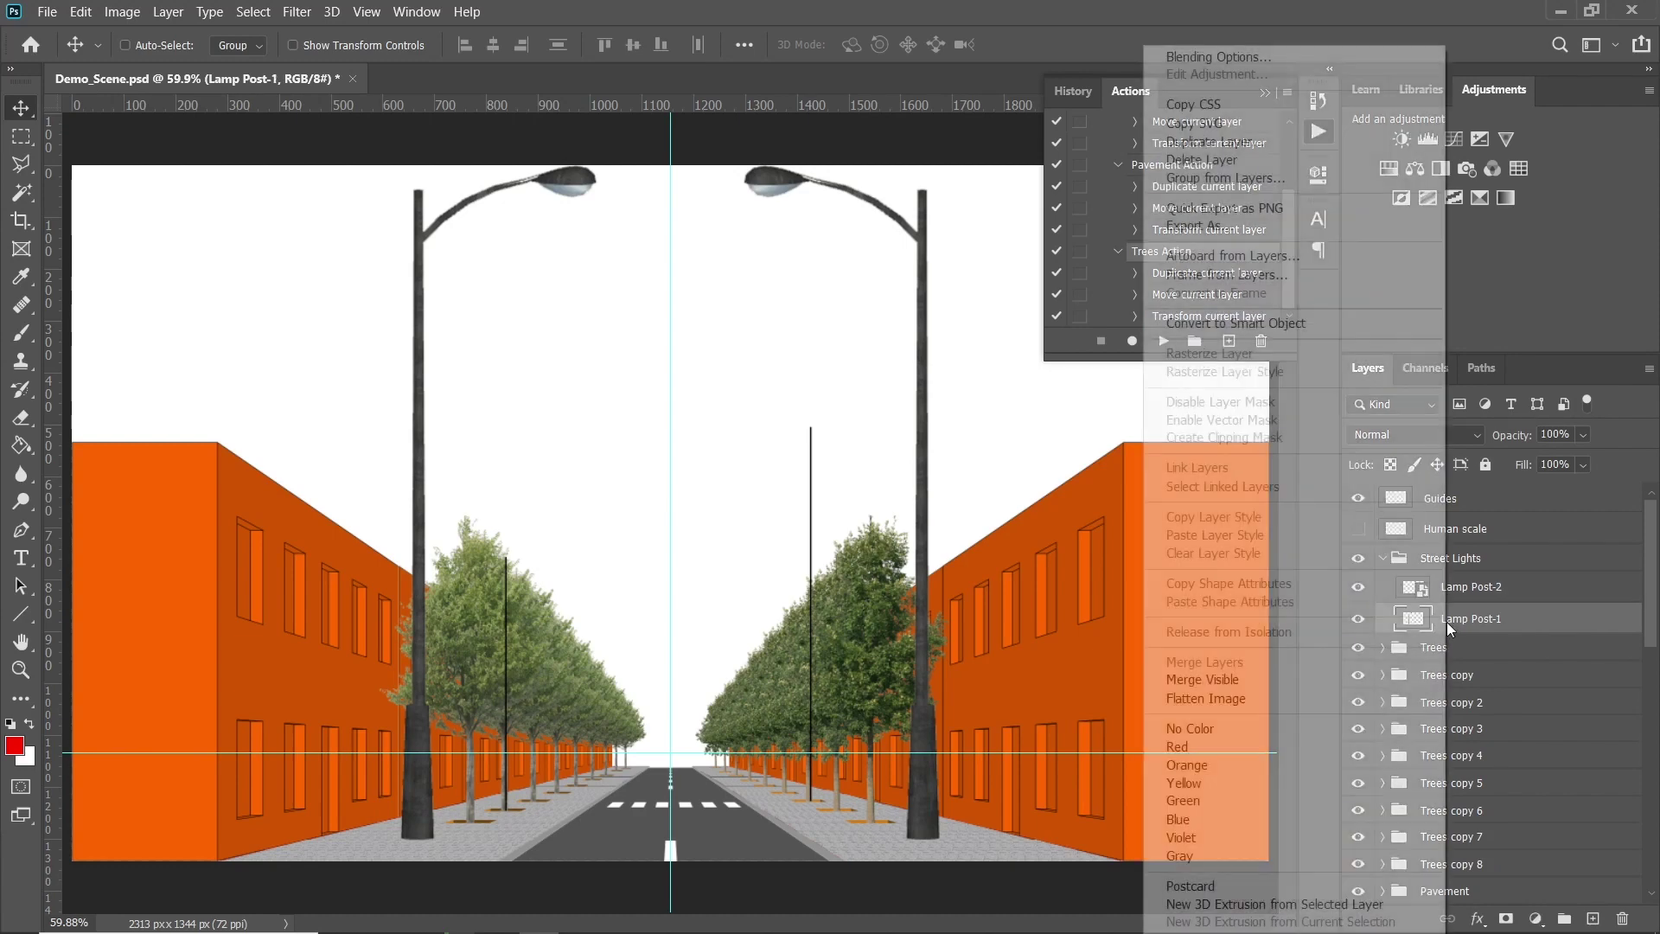
click(1245, 326)
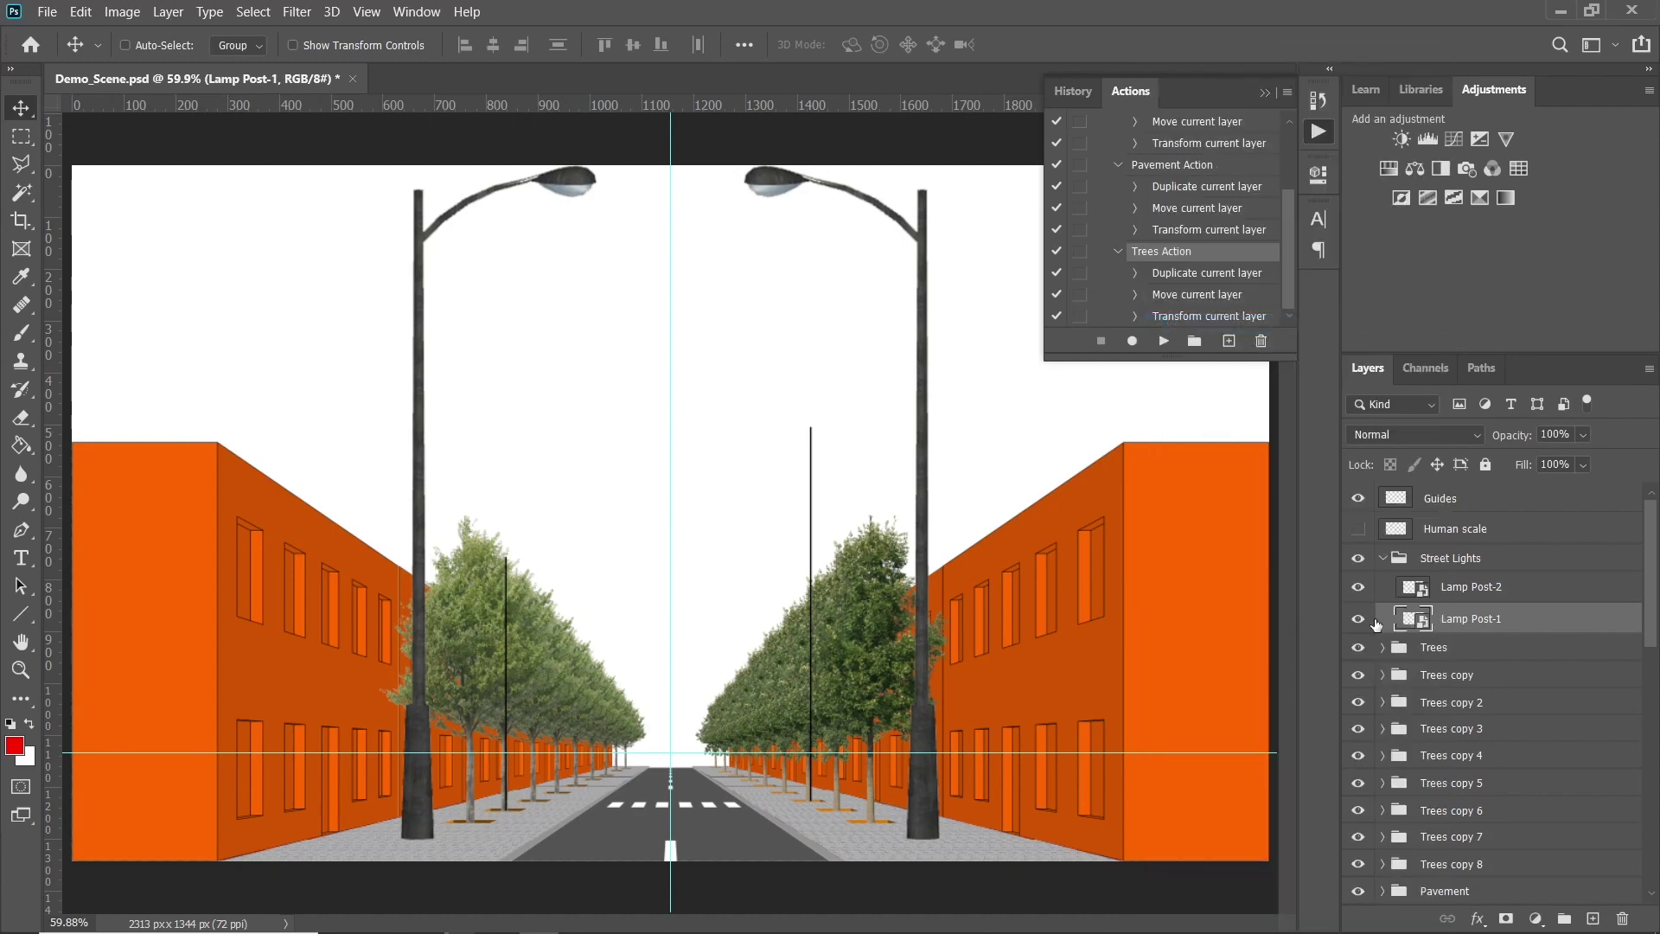
click(1383, 558)
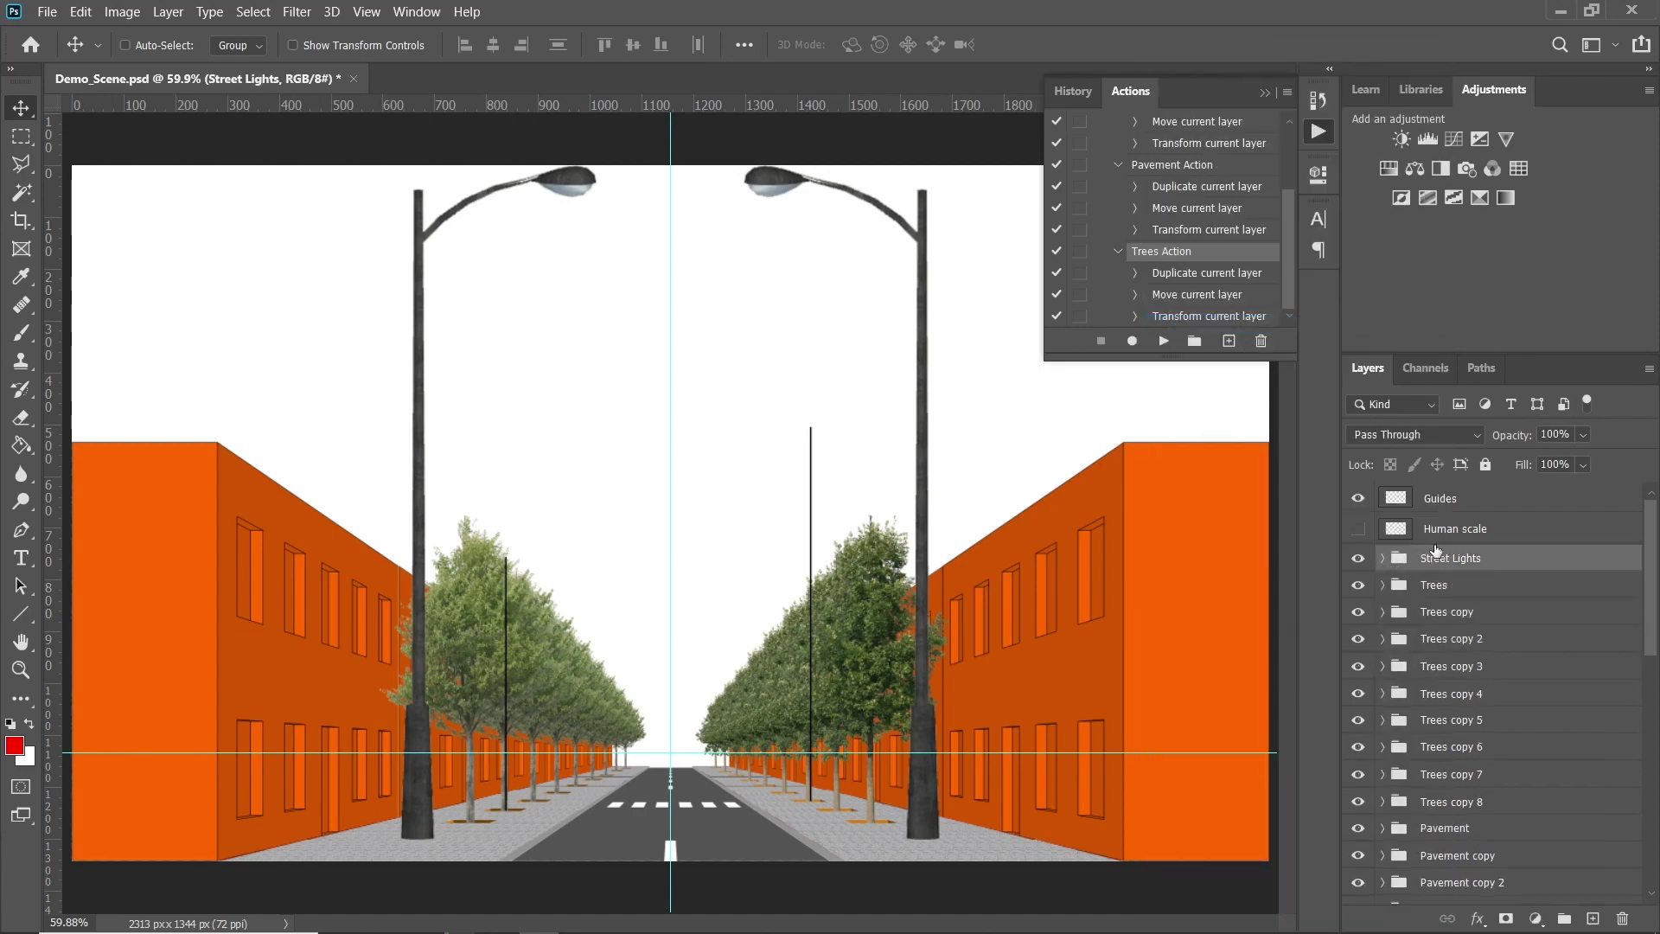
Start recording a new action named Street light Action in the Perspective set
click(1228, 342)
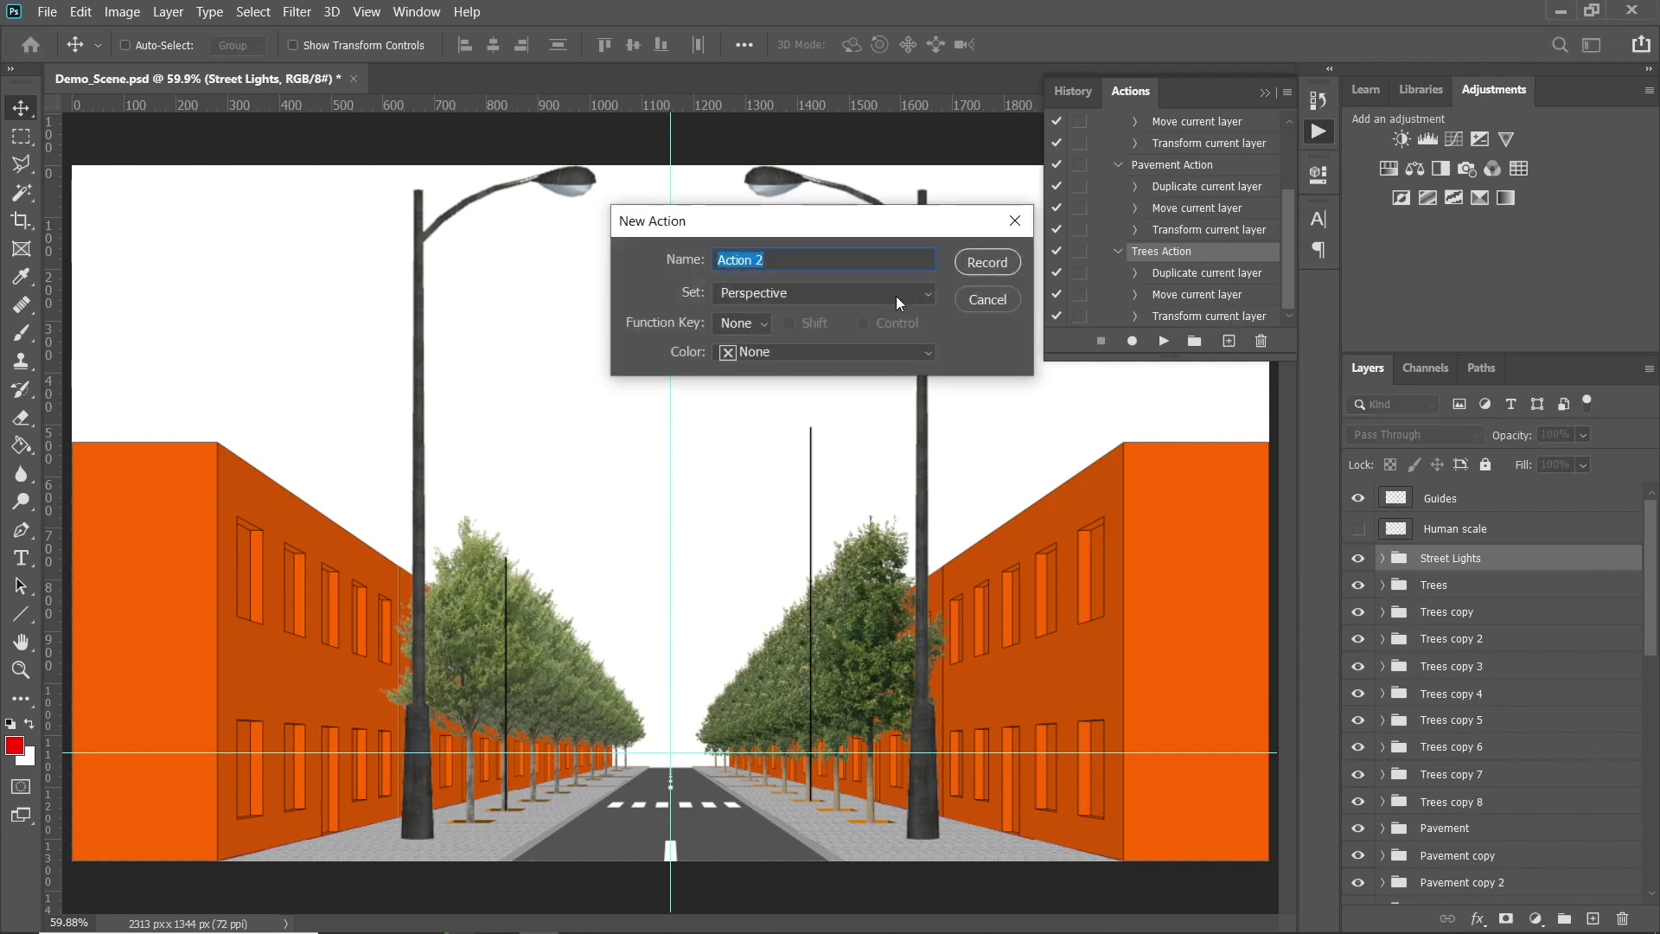
drag(772, 259, 744, 259)
text(Street )
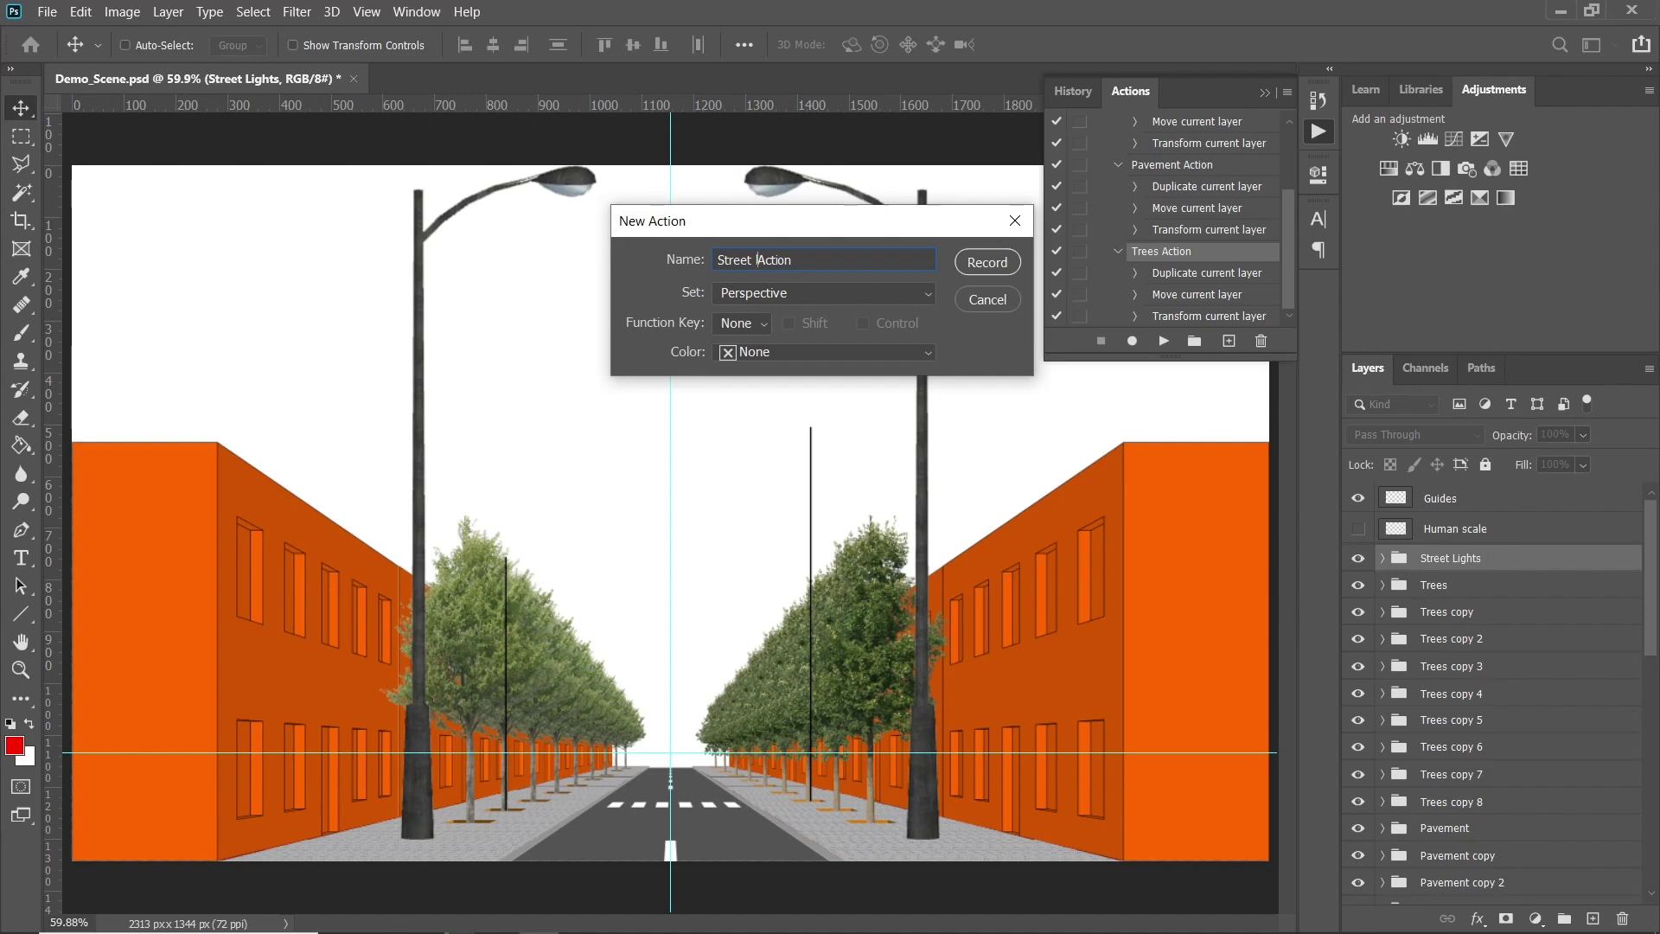
text(light)
click(993, 261)
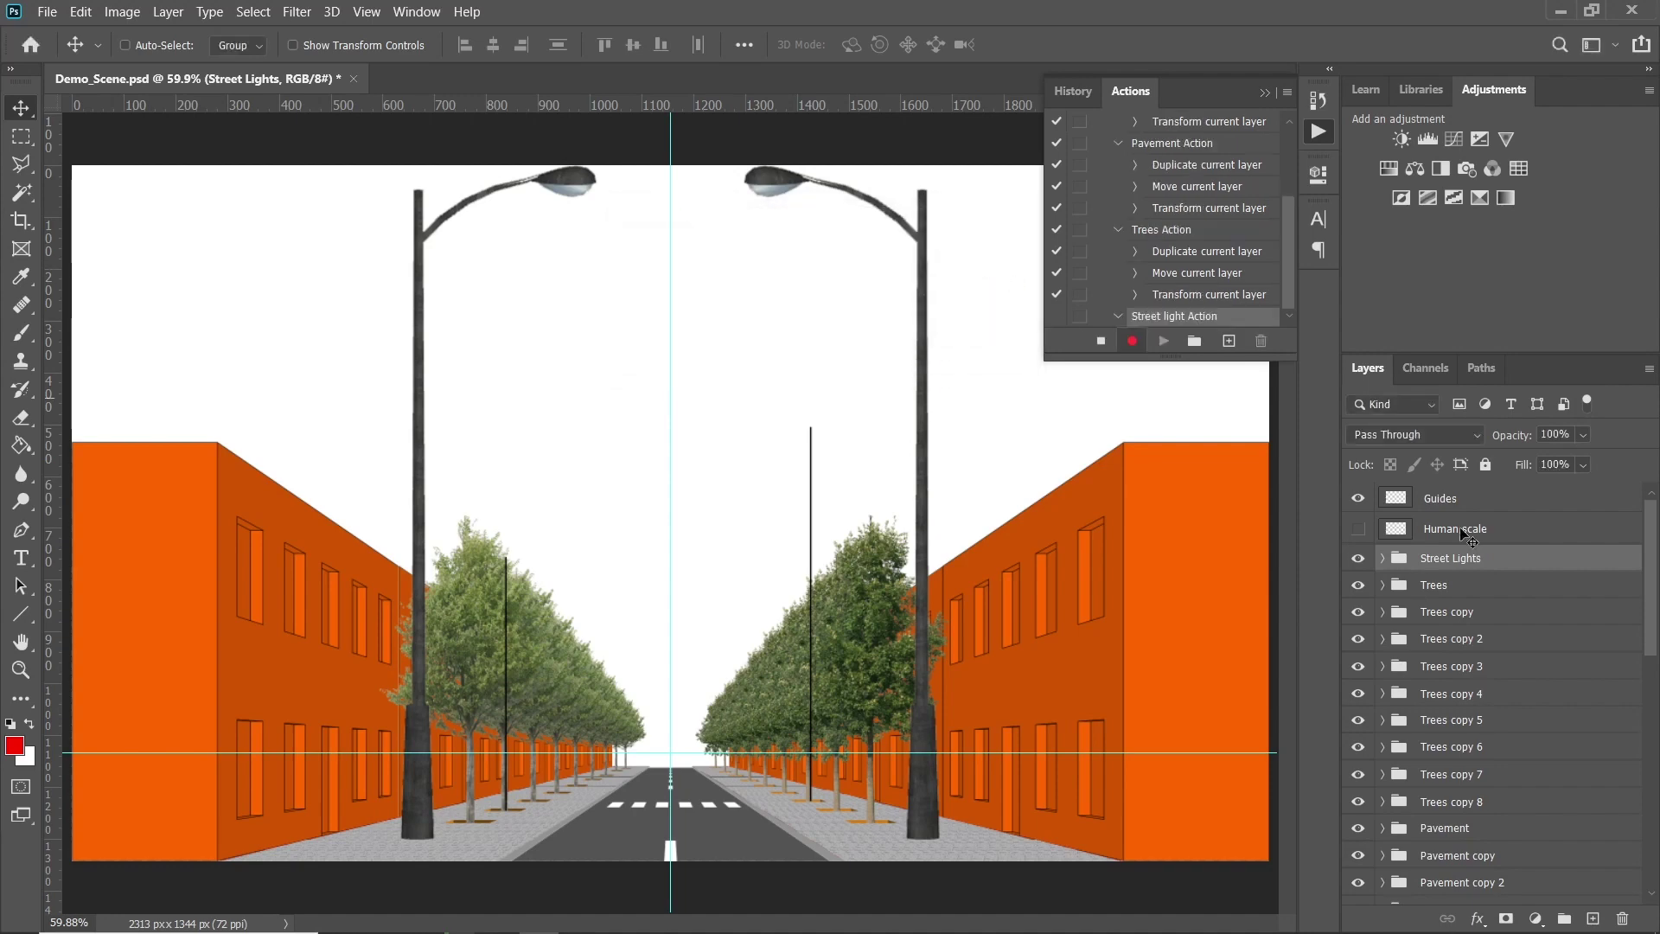
Duplicate the Street Lights group beneath the original and place the copy's transform reference point on the intersection of the guides
key(ctrl+j)
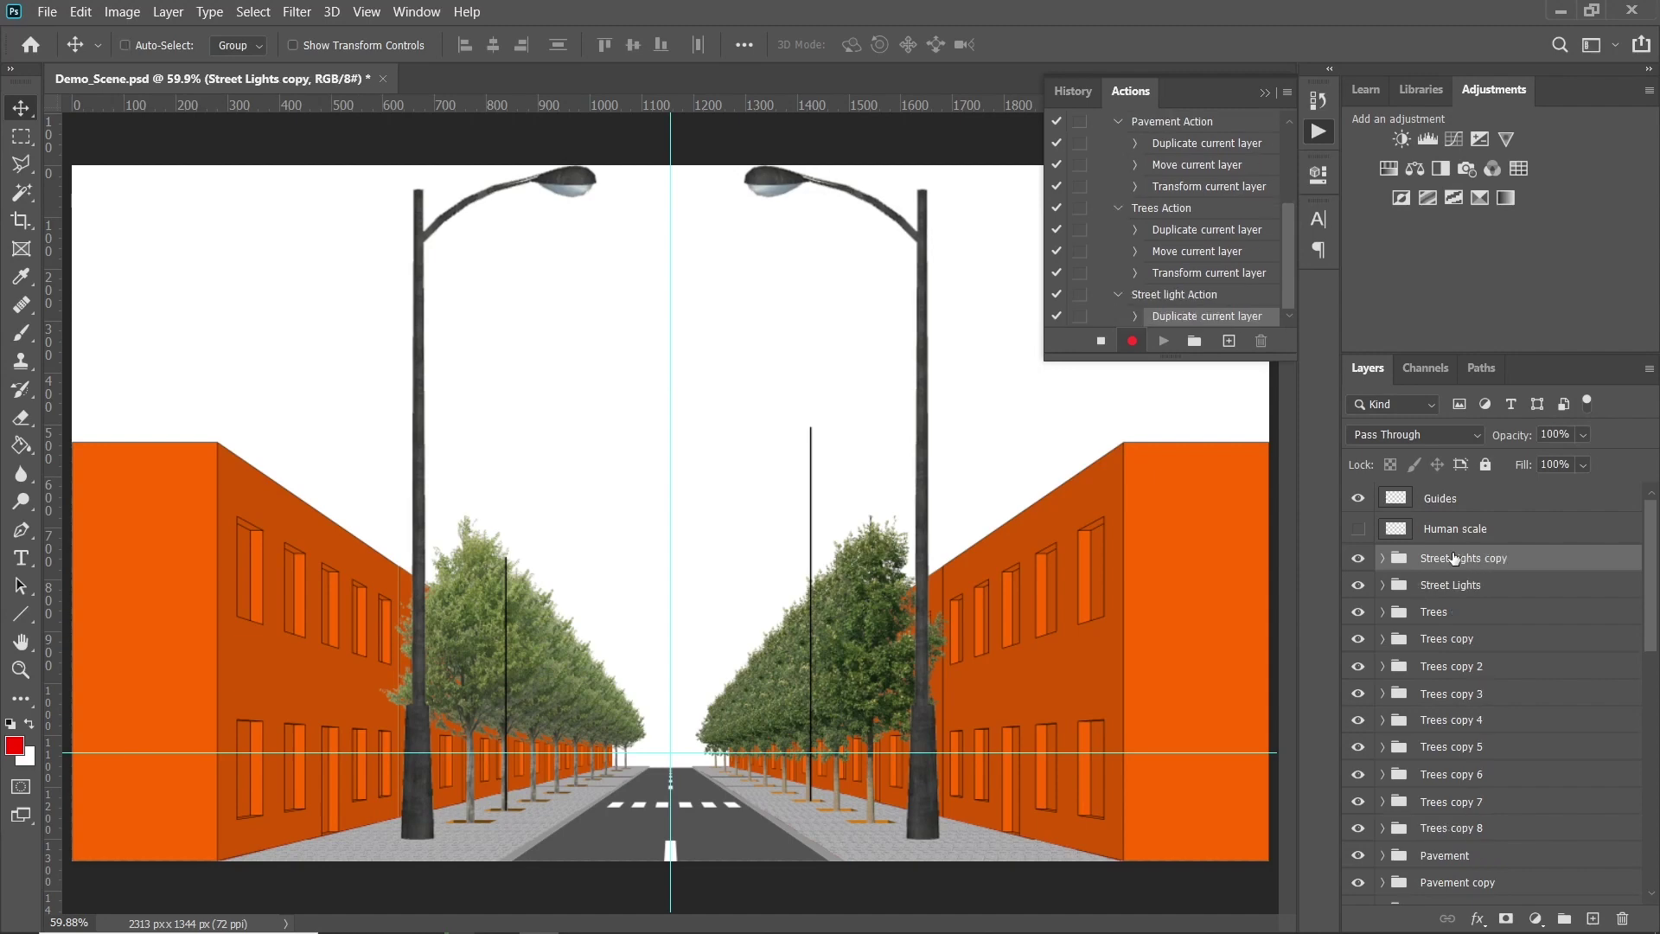
drag(1470, 564, 1460, 603)
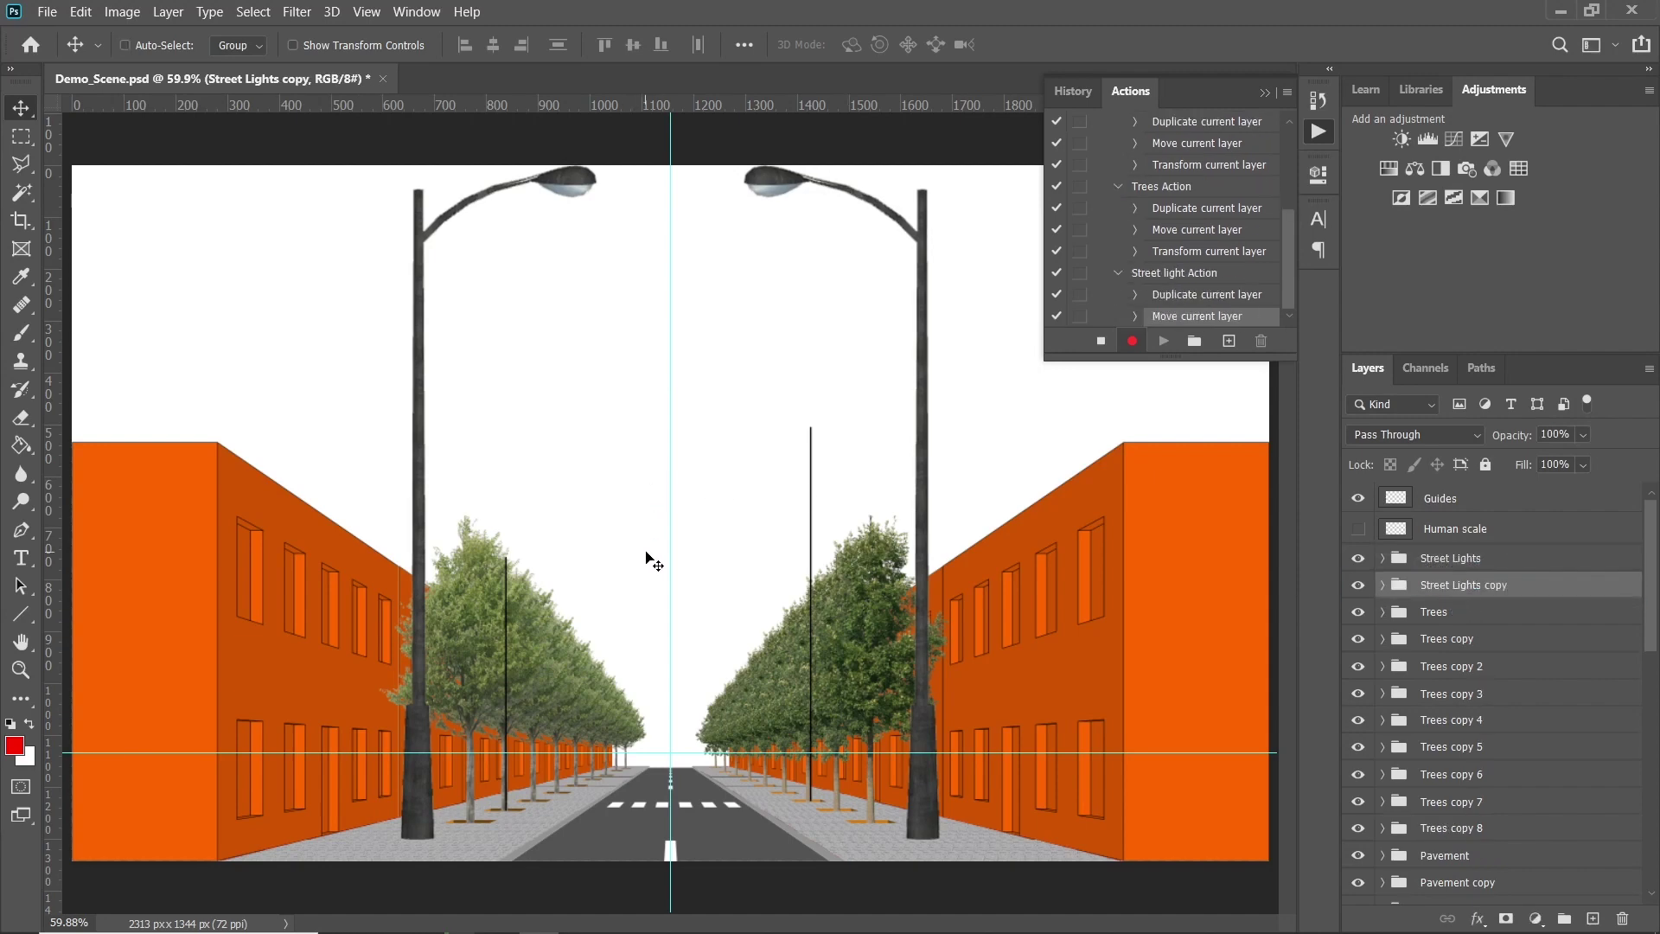
key(ctrl+t)
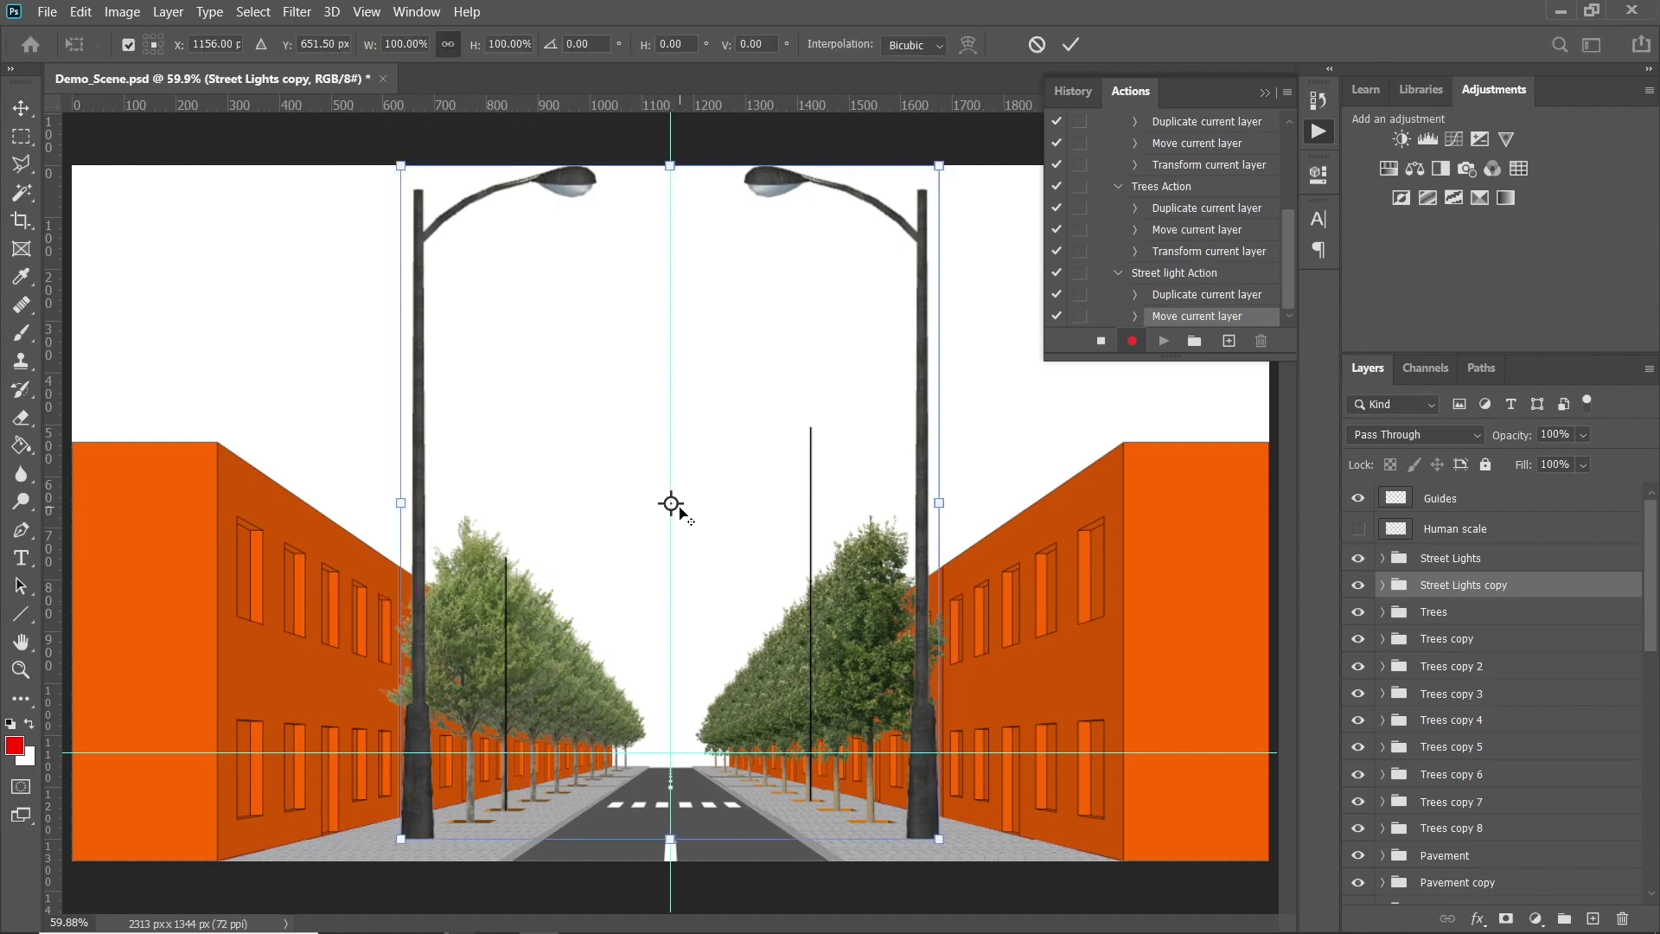
drag(679, 514, 673, 755)
scroll(673, 754, up, 2)
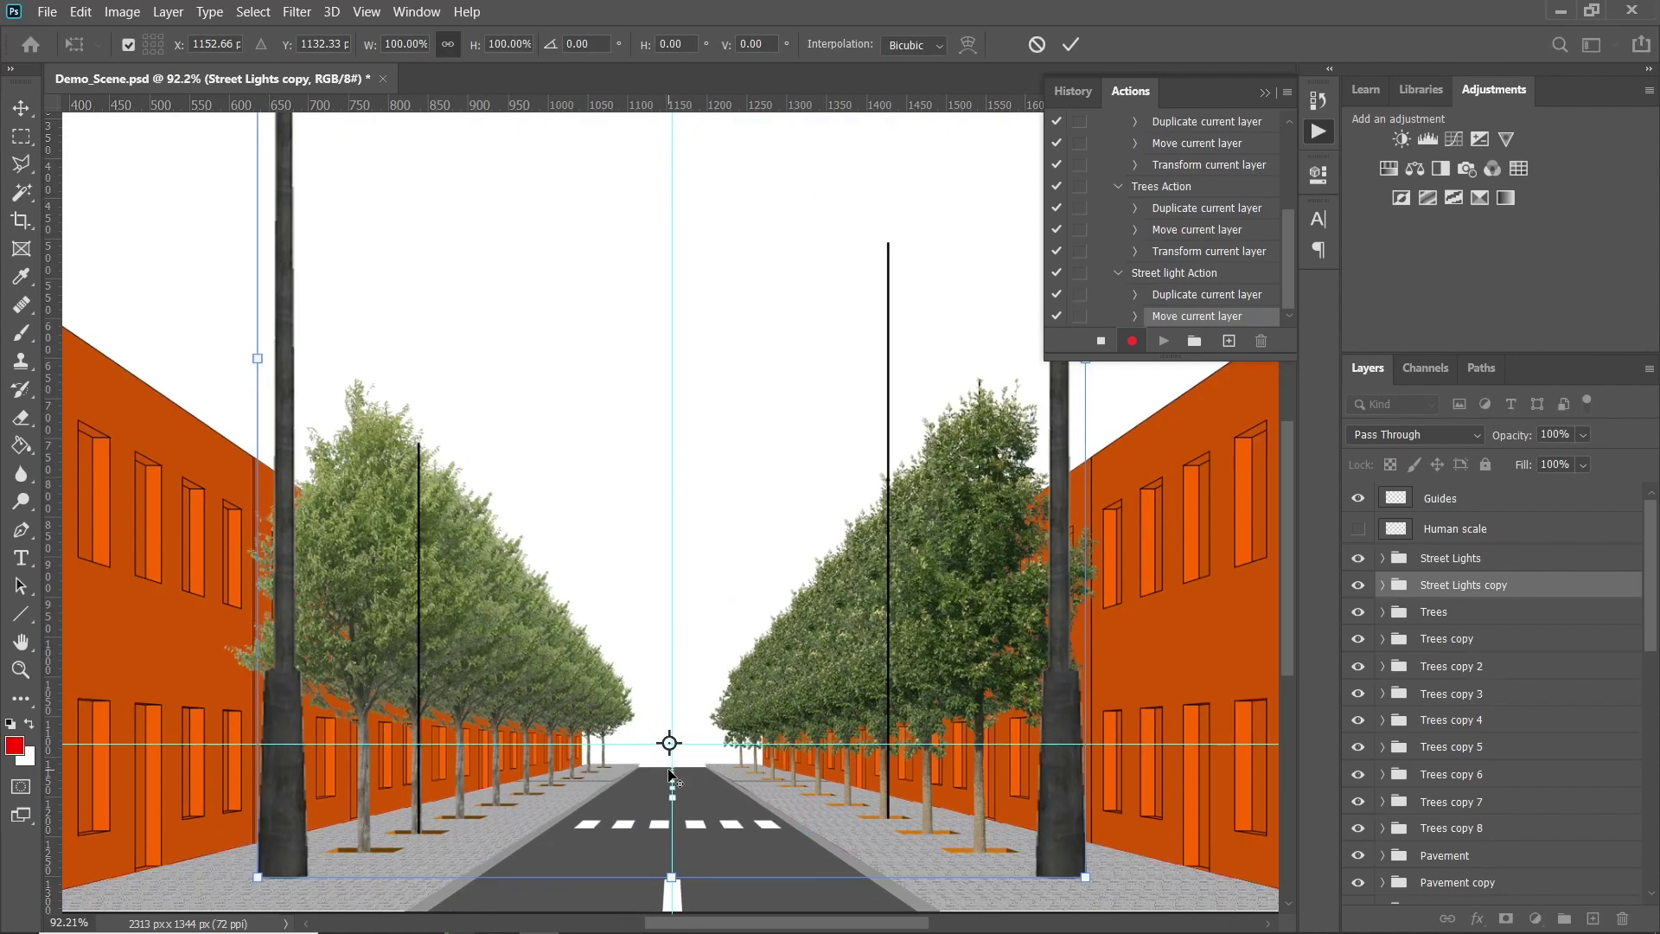
scroll(671, 774, up, 10)
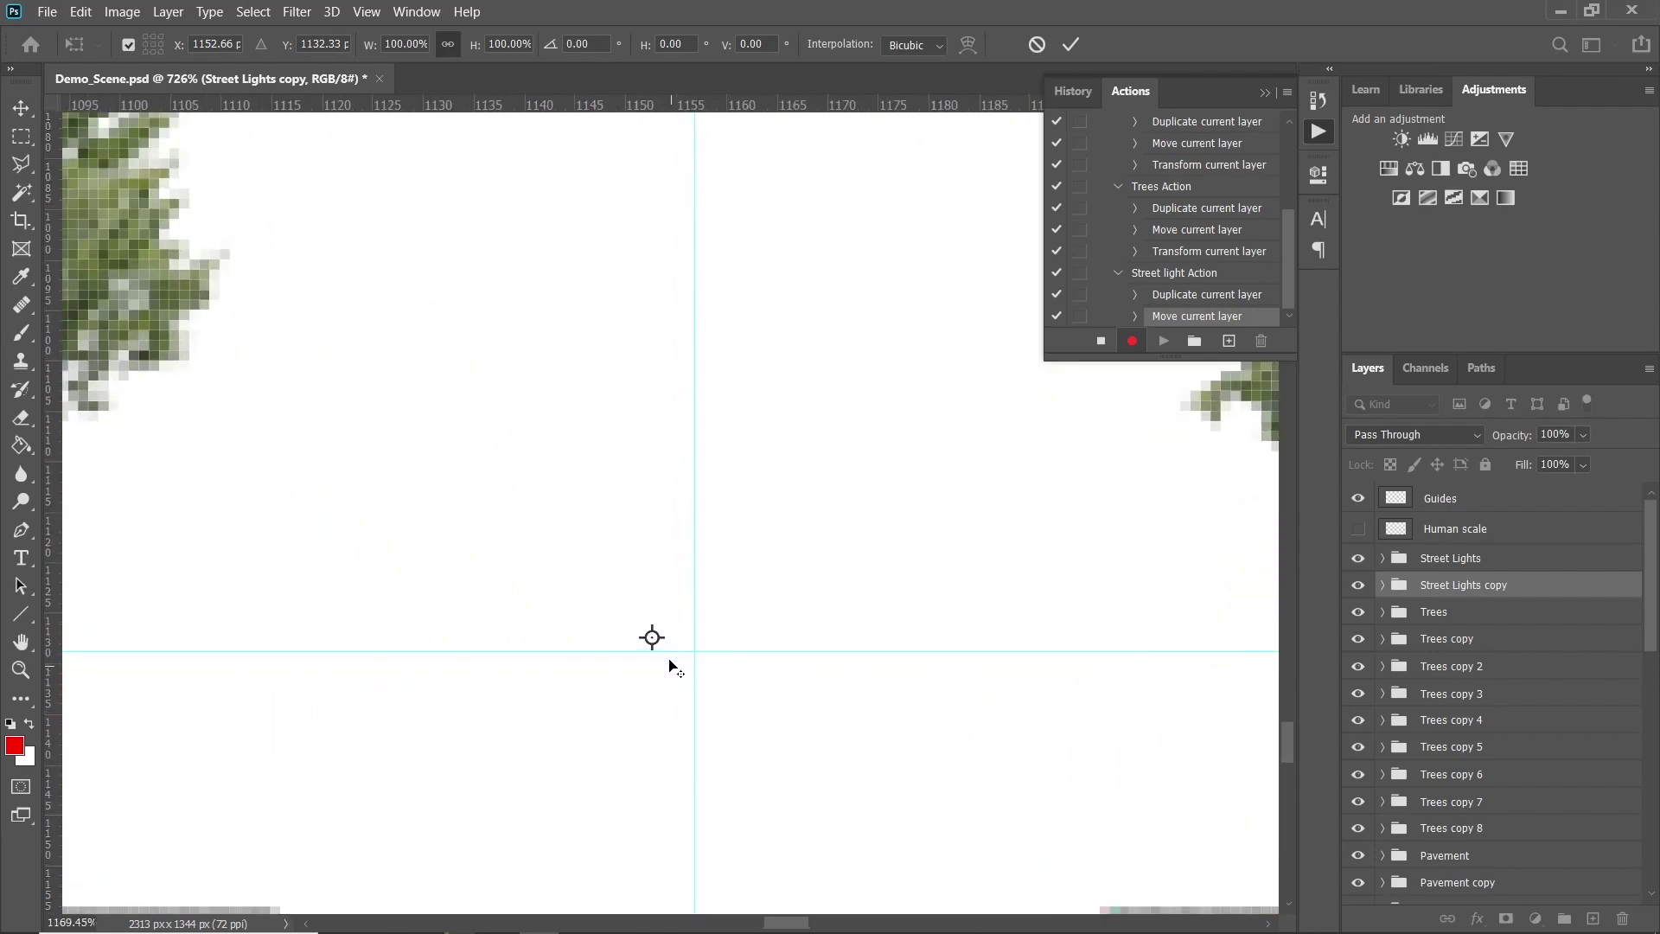
scroll(673, 668, up, 4)
drag(649, 633, 705, 596)
scroll(710, 652, down, 5)
scroll(710, 654, up, 5)
scroll(716, 654, up, 3)
scroll(715, 646, down, 8)
scroll(705, 596, down, 4)
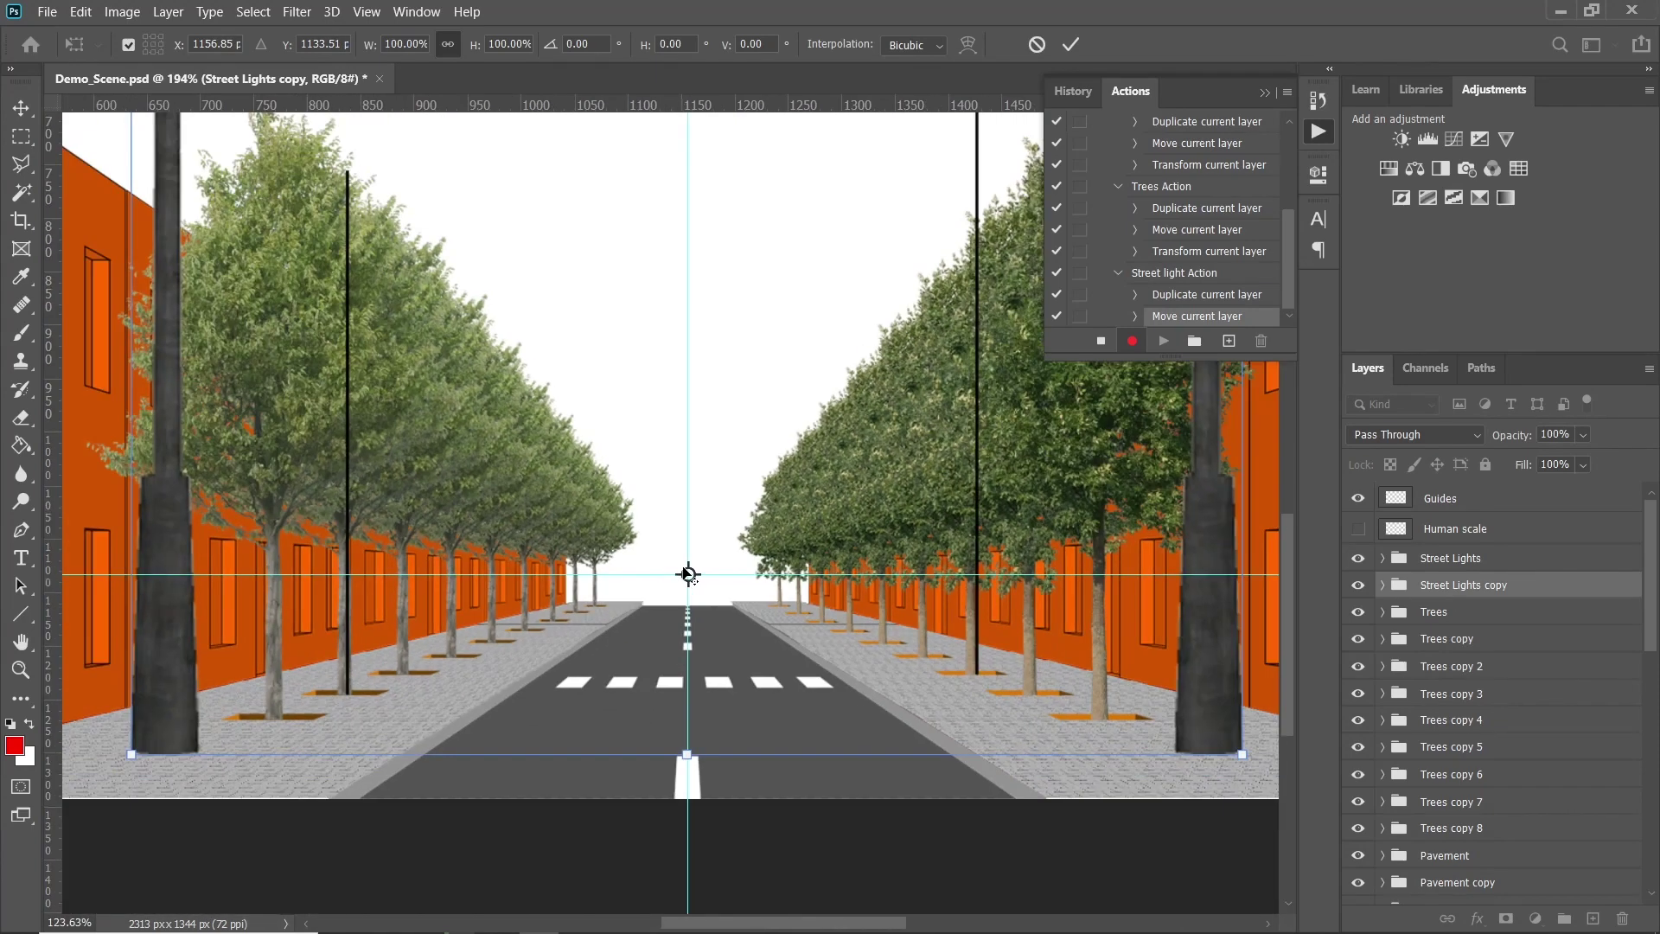
scroll(690, 561, down, 3)
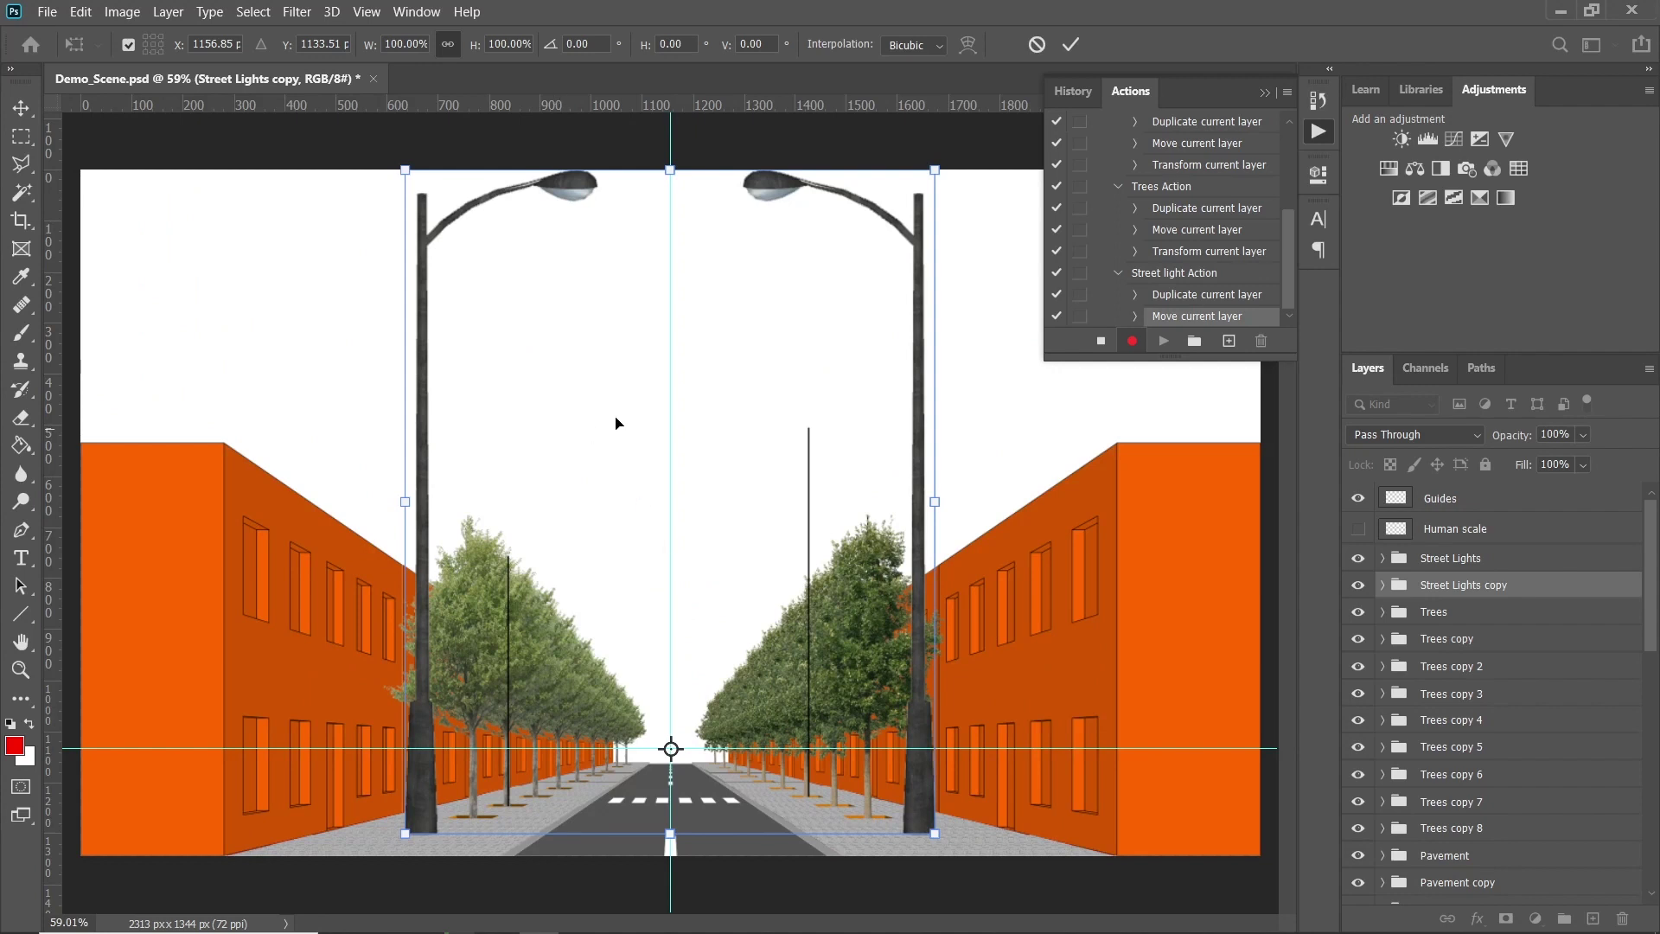
Scale the Street Lights copy proportionally to about 55% so its post centres on the black vertical guide line, and apply the transform
key(Down)
key(Down)
key(Down)
key(Down)
key(Down)
key(Down)
key(Down)
key(Down)
key(Down)
key(Down)
key(Down)
key(Down)
key(Down)
key(Down)
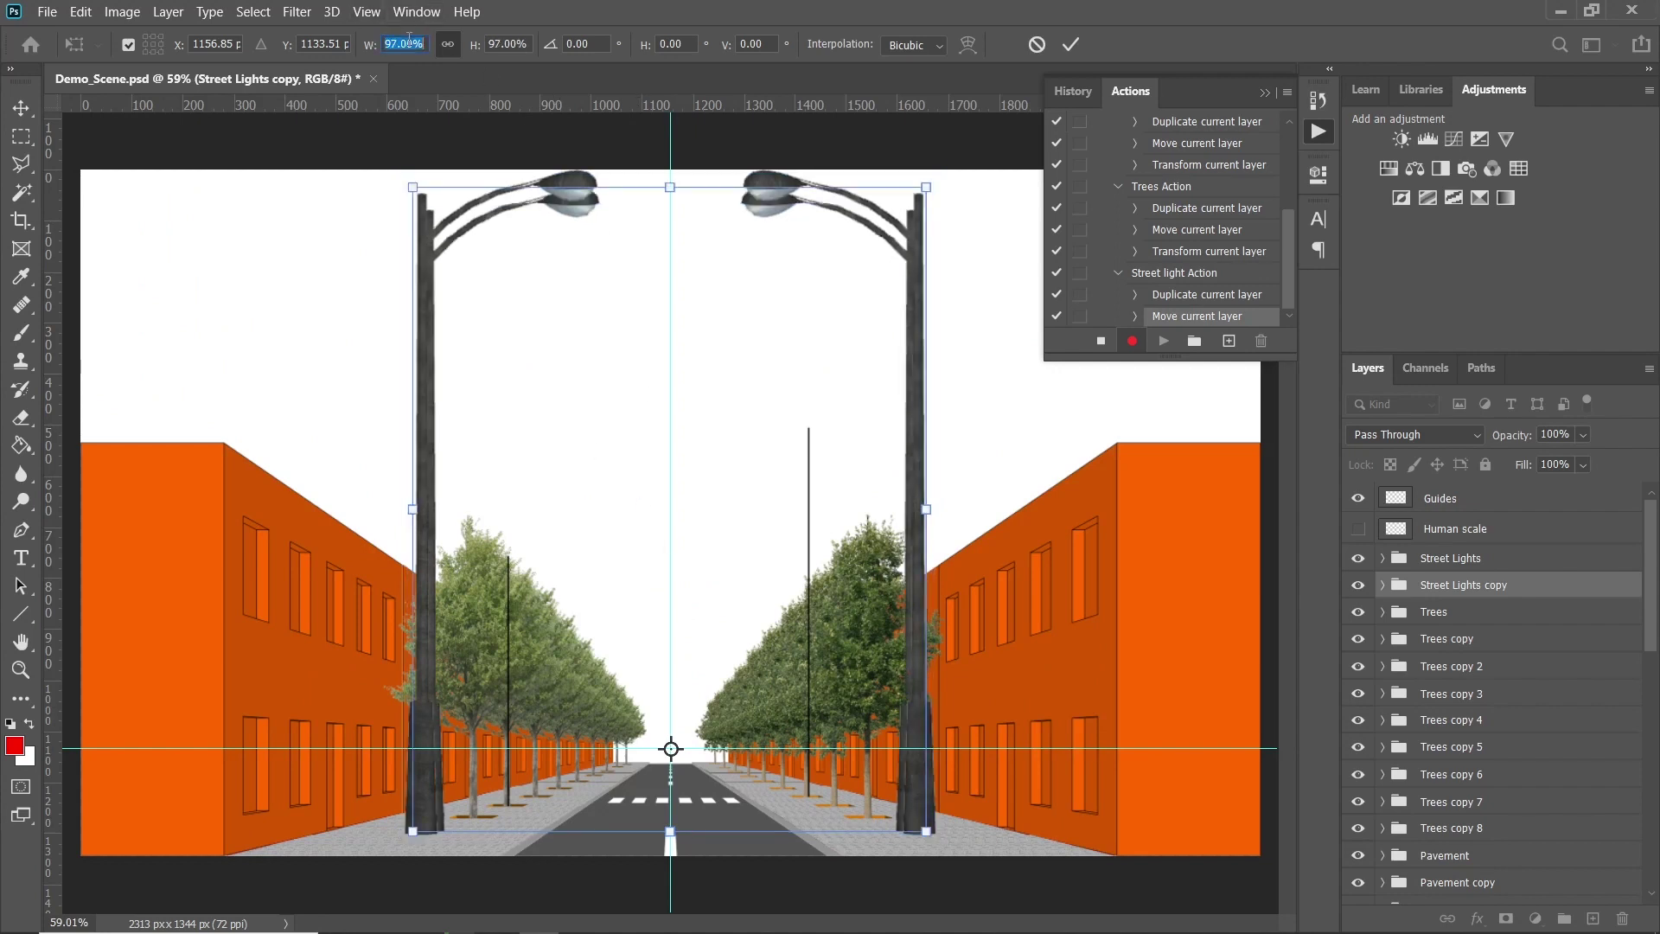
key(Down)
key(Down)
key(Down)
key(Down)
key(Down)
key(Down)
key(Down)
key(Down)
key(Down)
key(Down)
key(Down)
key(Down)
key(Down)
key(Down)
key(Down)
key(Down)
key(Down)
key(Down)
key(Down)
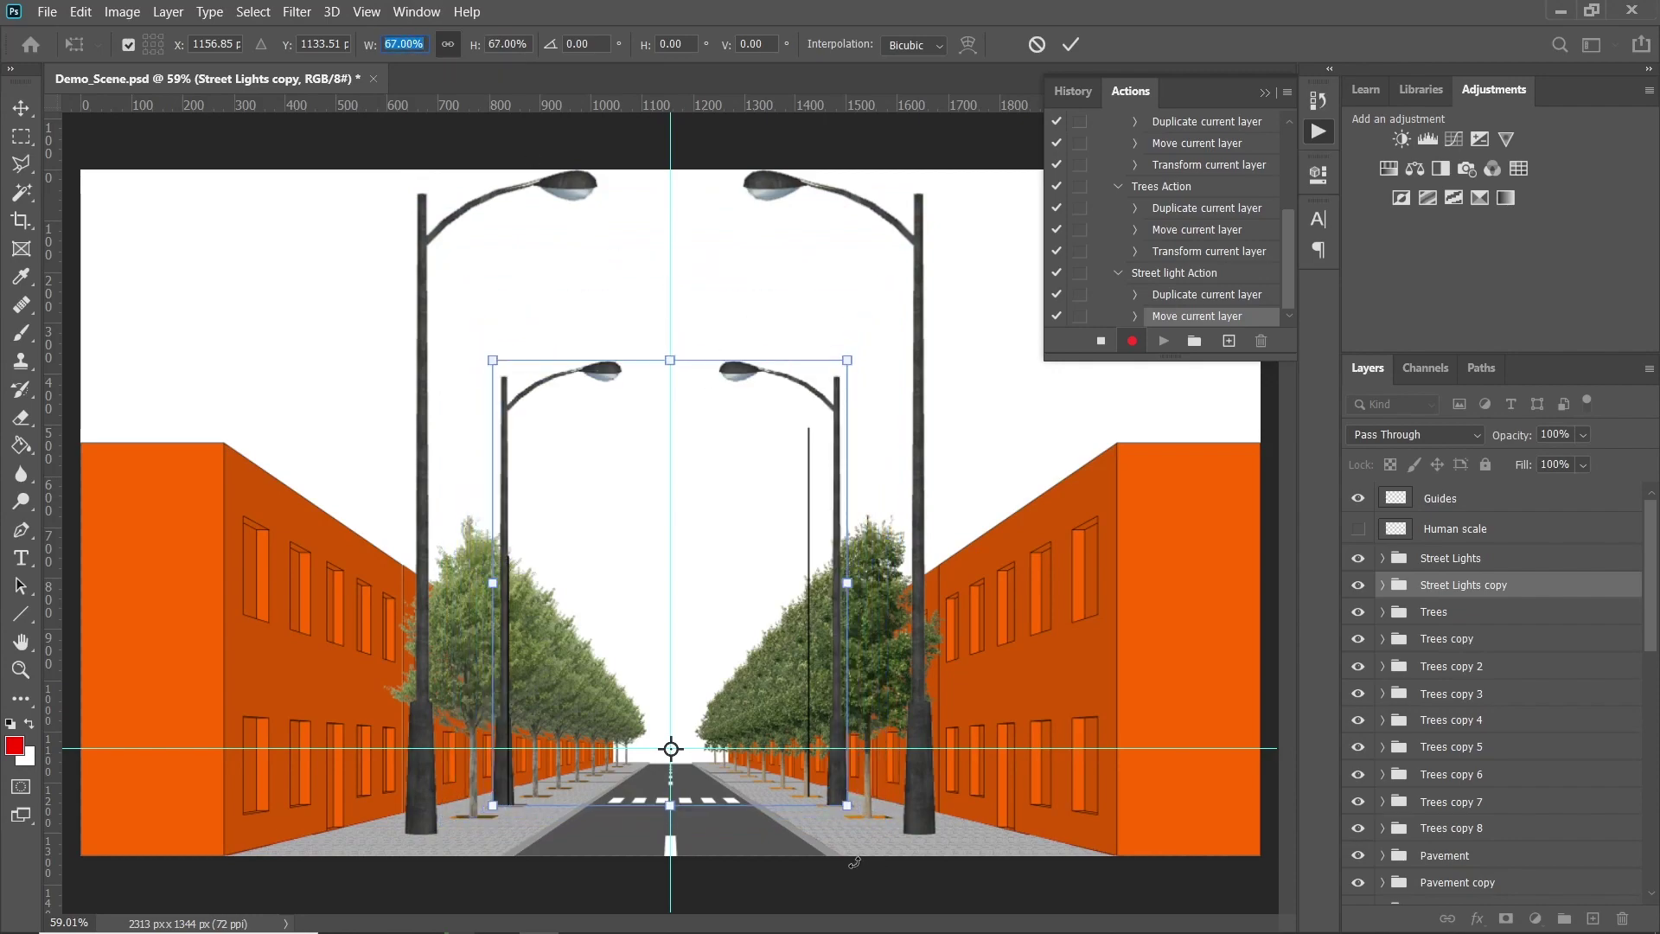
scroll(822, 797, up, 8)
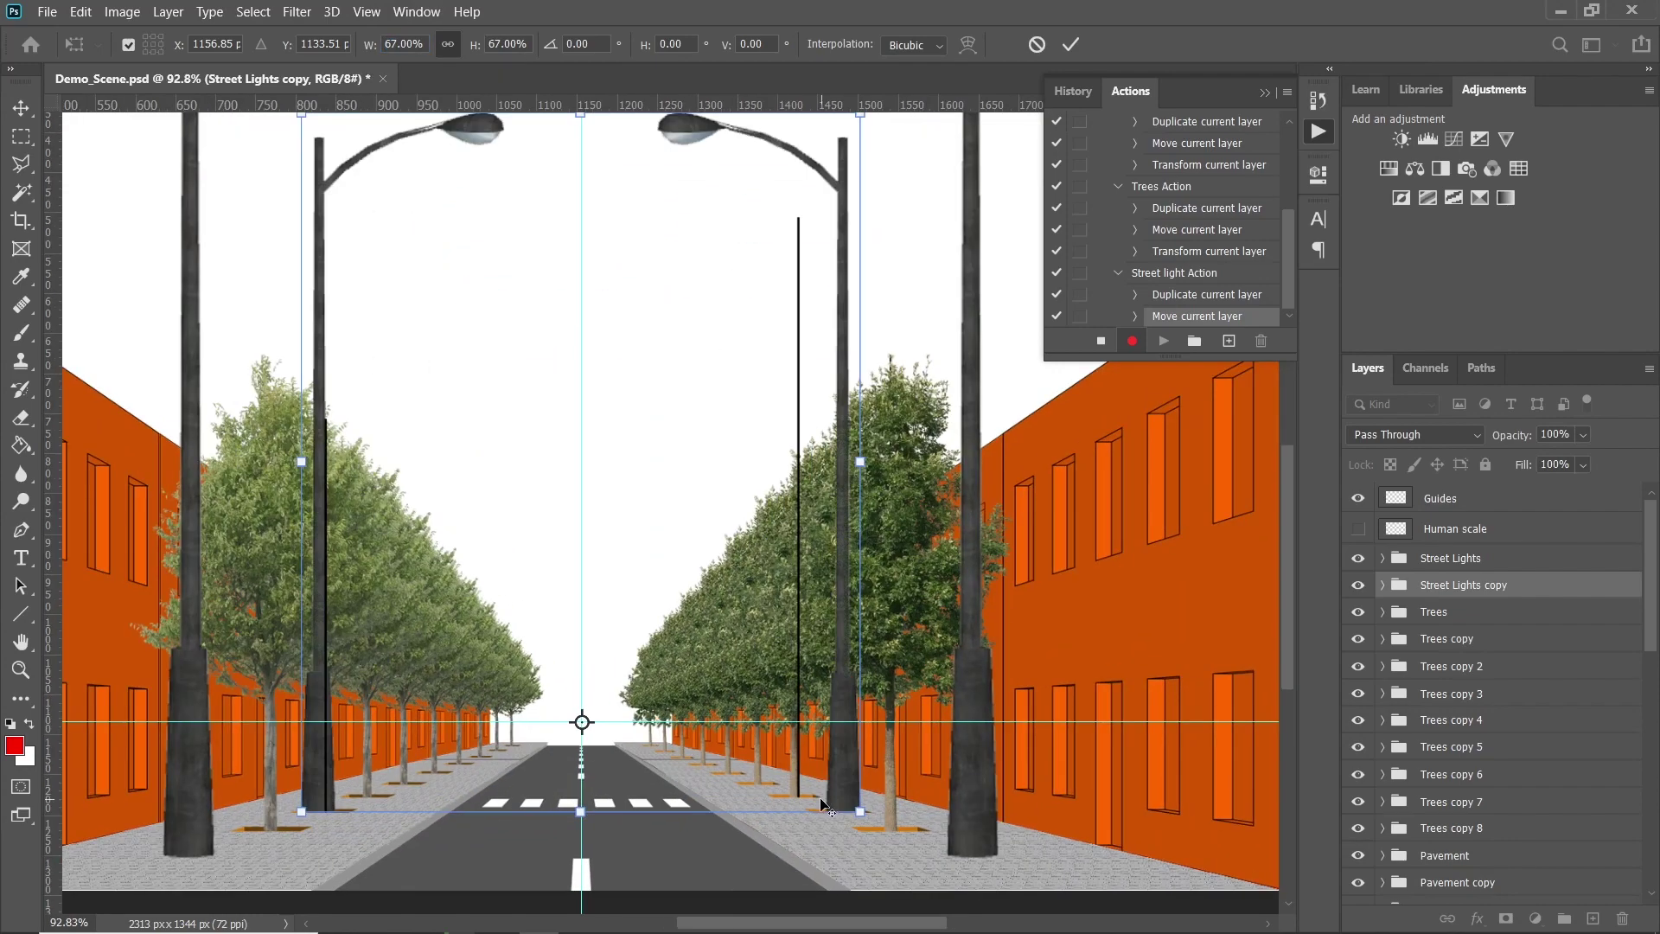
scroll(768, 800, up, 1)
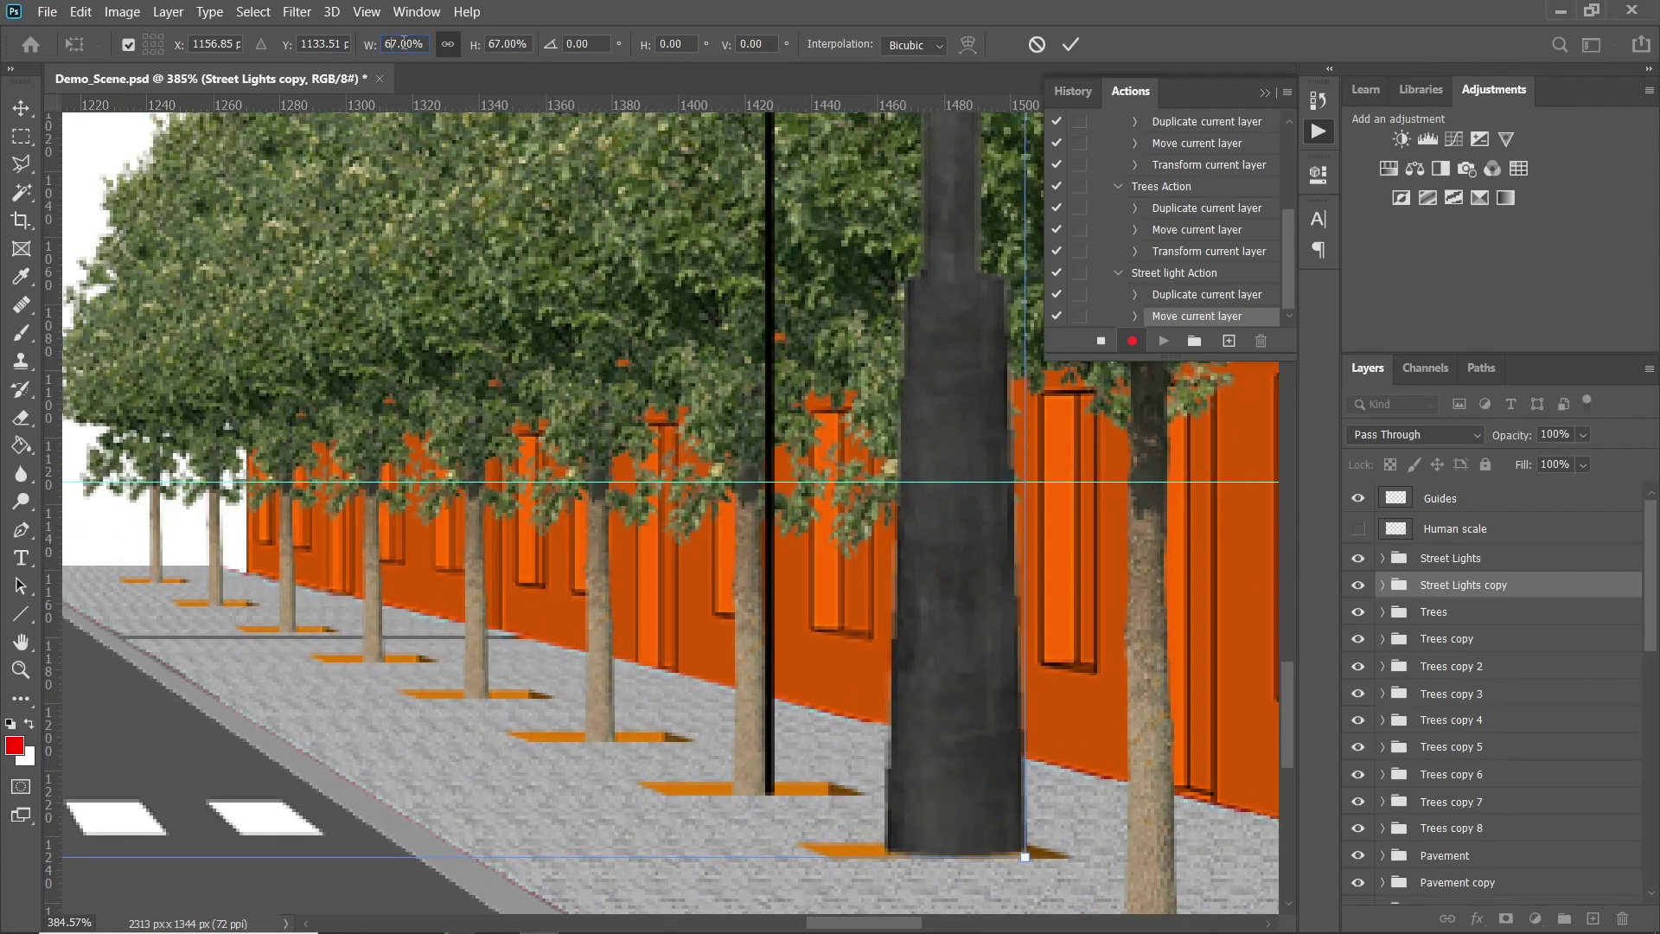
scroll(404, 43, down, 5)
scroll(404, 43, down, 2)
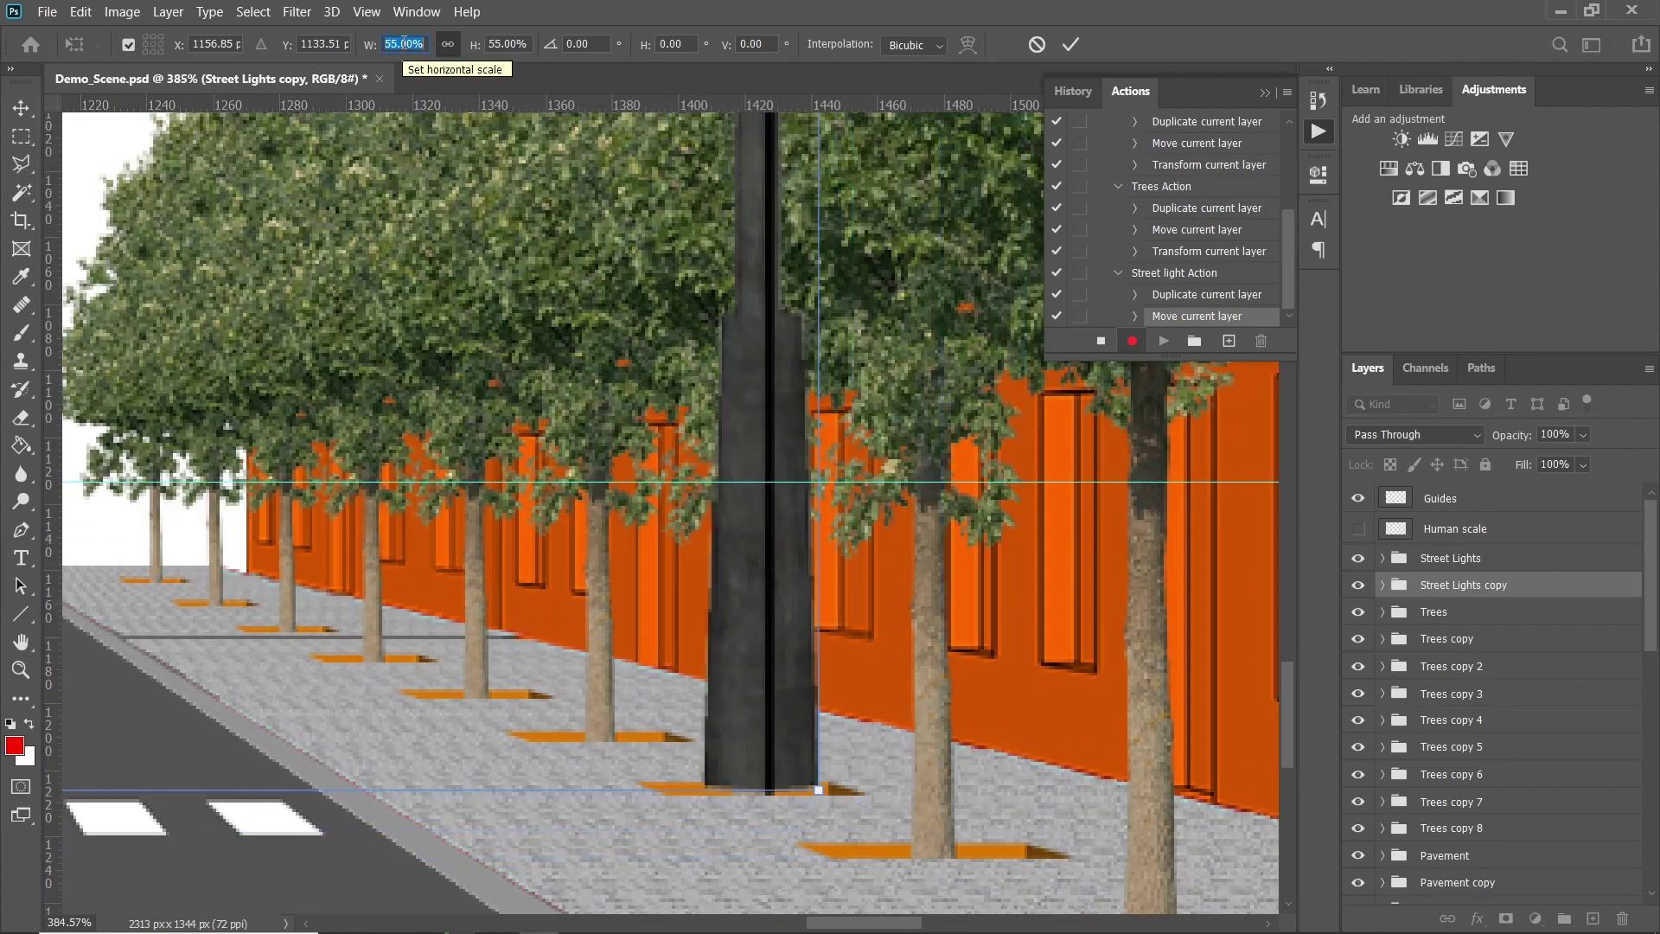
click(1070, 45)
Stop recording Street light Action and delete the Street Lights copy group together with its contents
click(1101, 341)
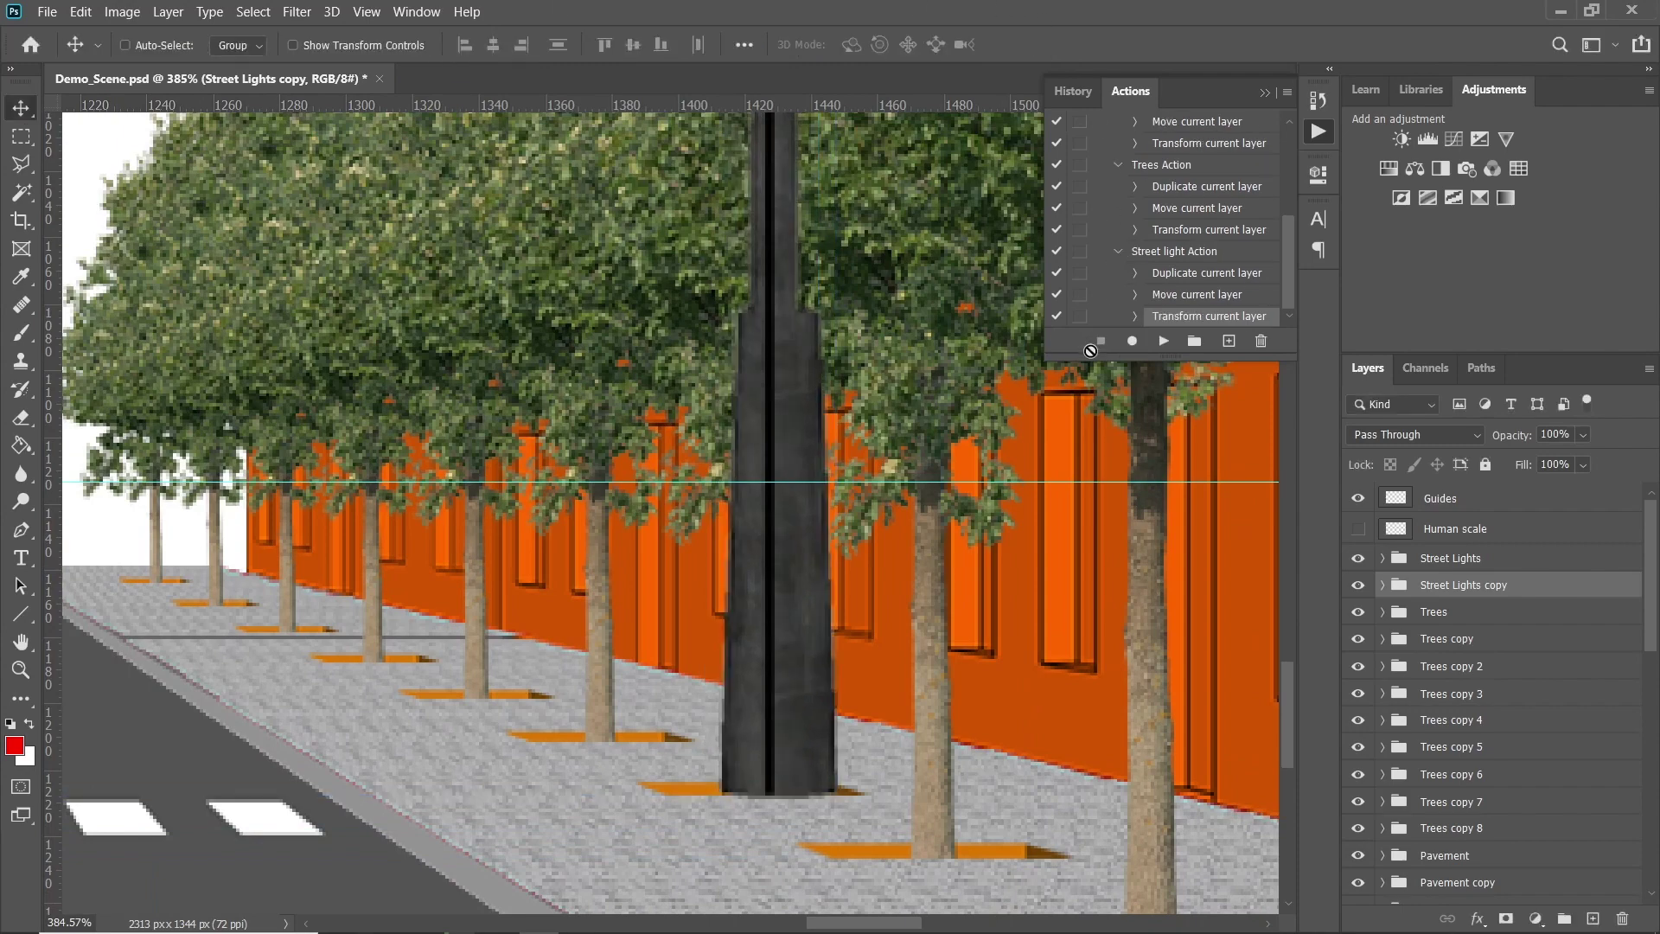
scroll(680, 583, down, 5)
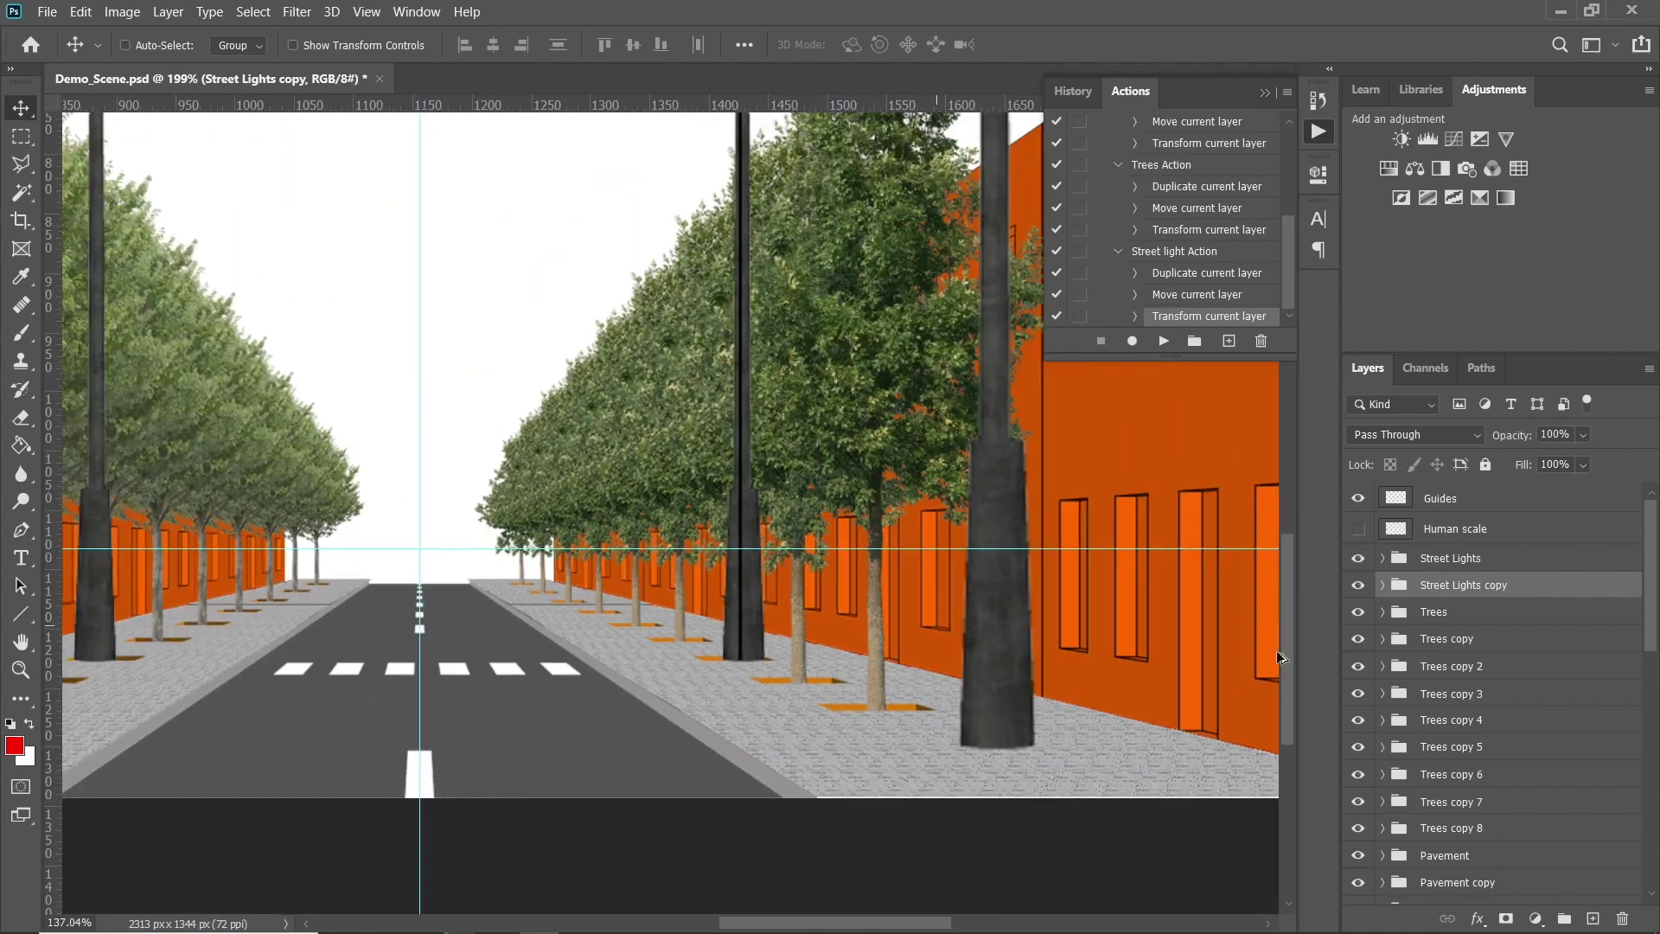
click(1624, 920)
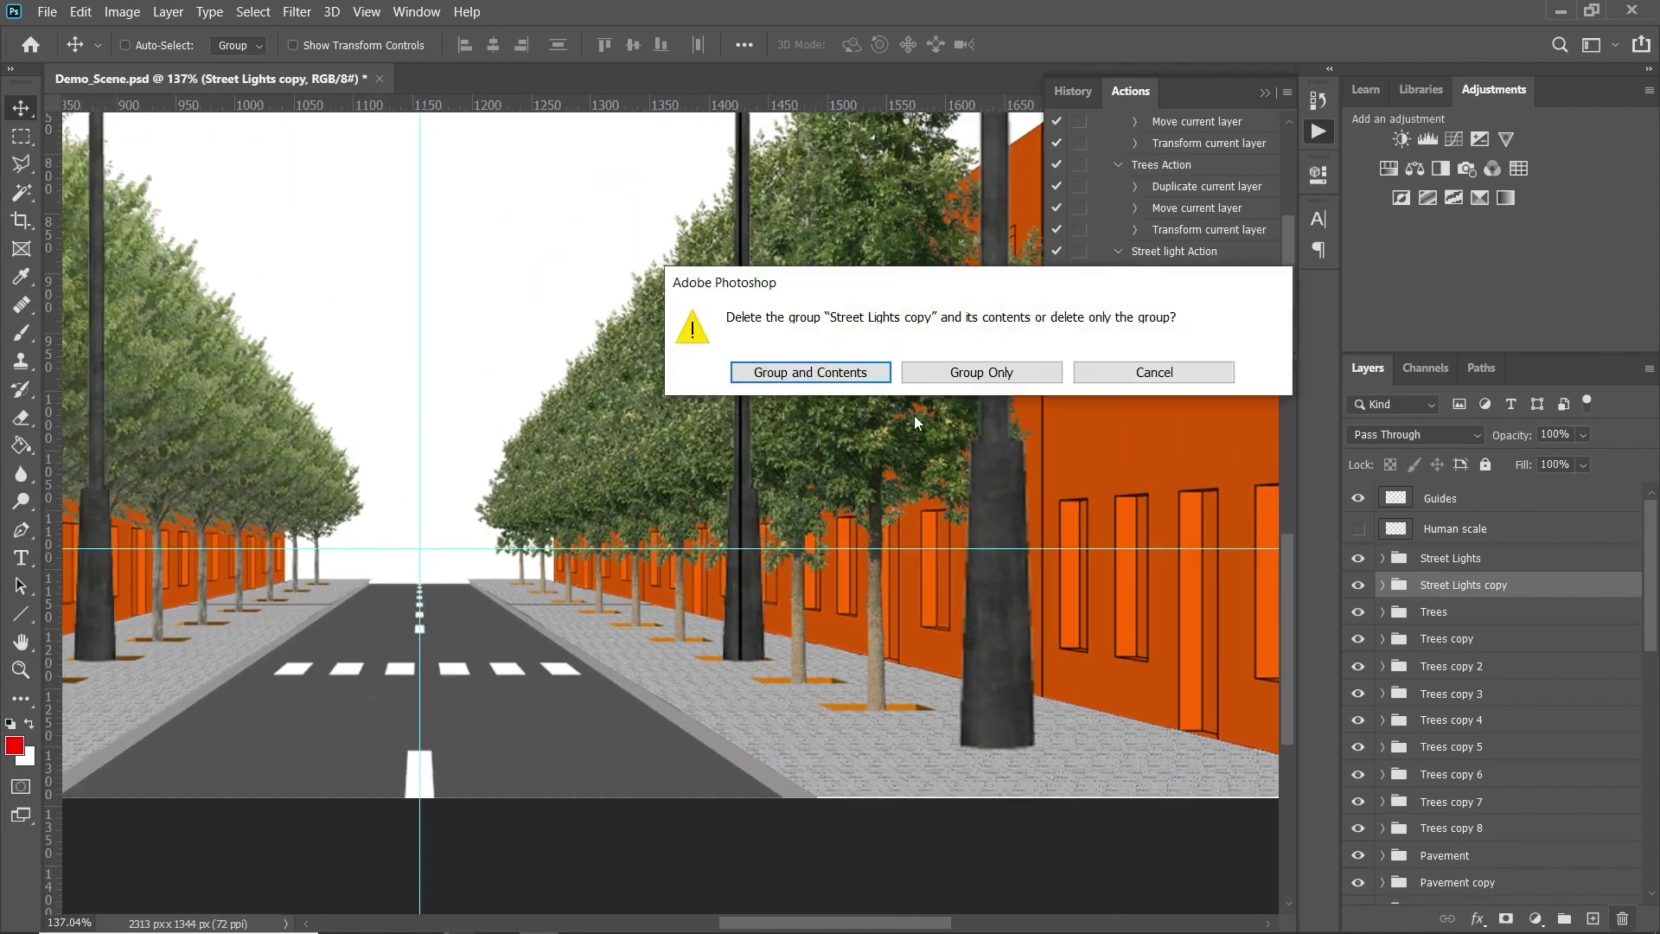
click(869, 374)
scroll(792, 551, down, 5)
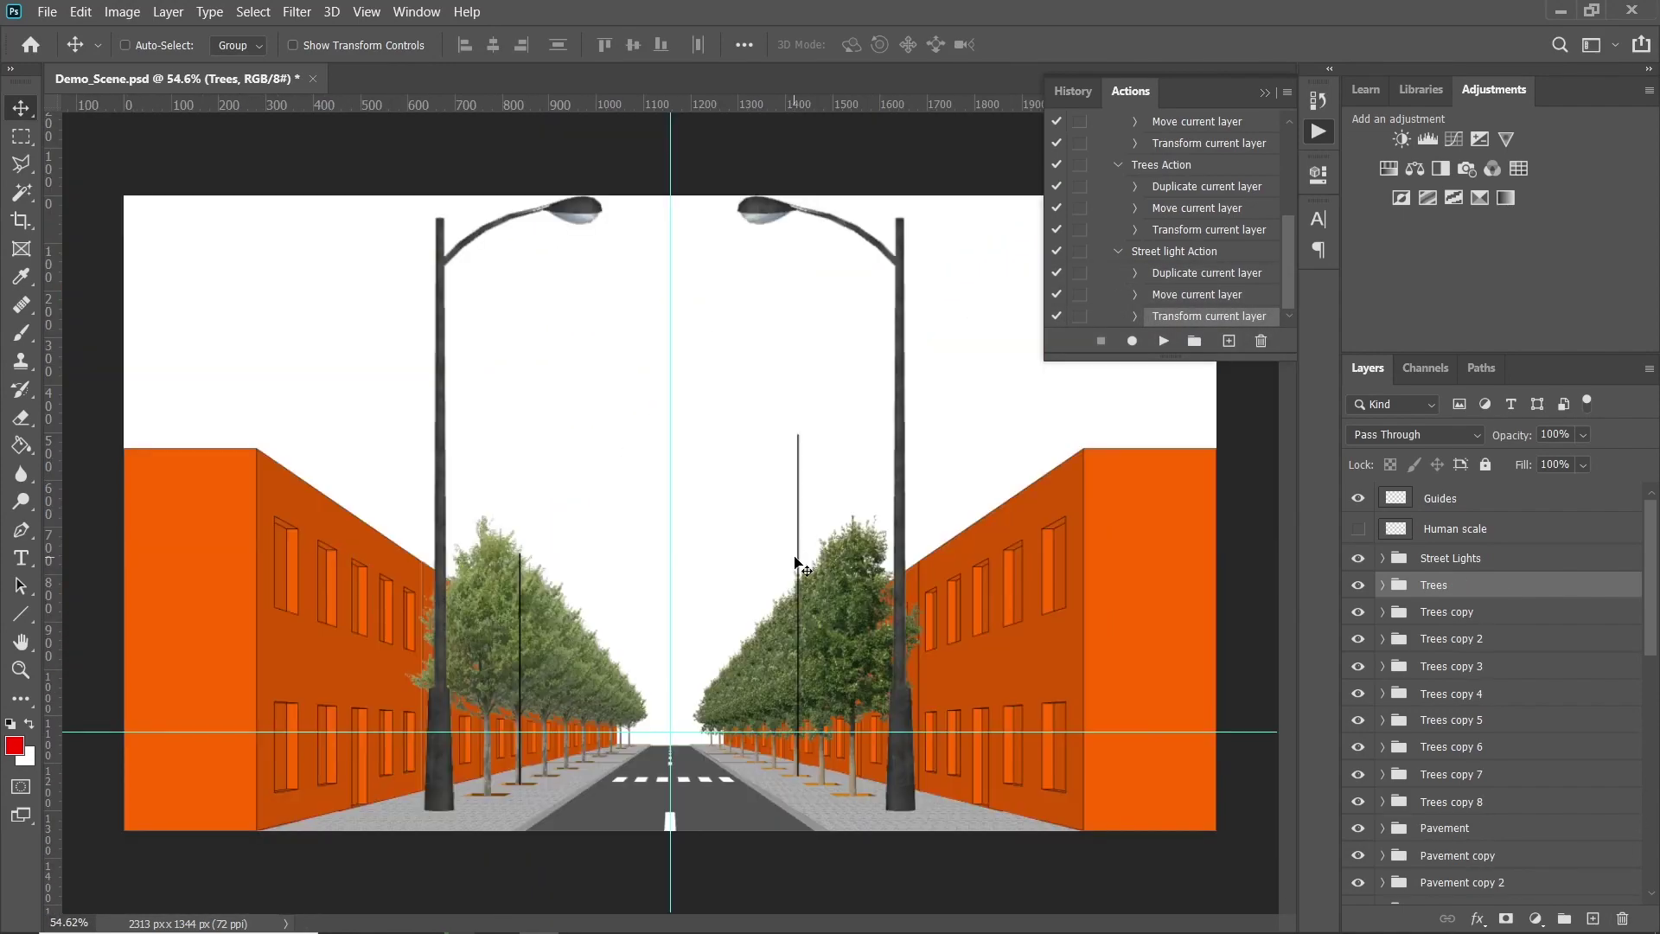
scroll(796, 564, up, 1)
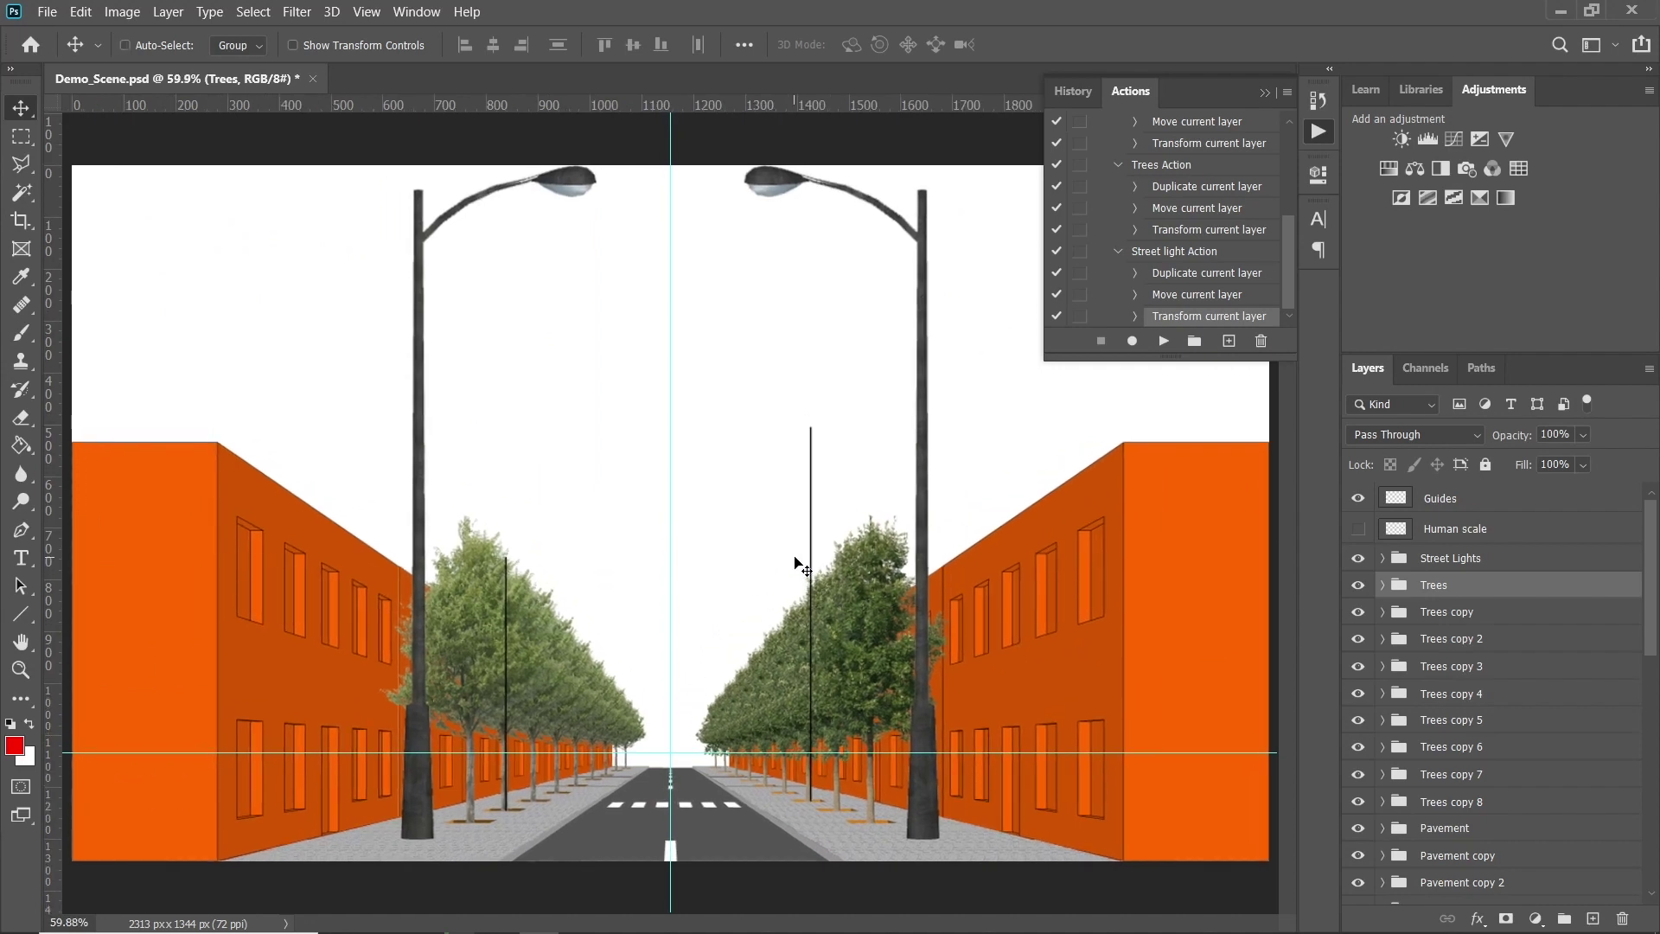
Play Street light Action three times on the Street Lights group to create the receding rows of street lights
click(1266, 93)
click(1477, 560)
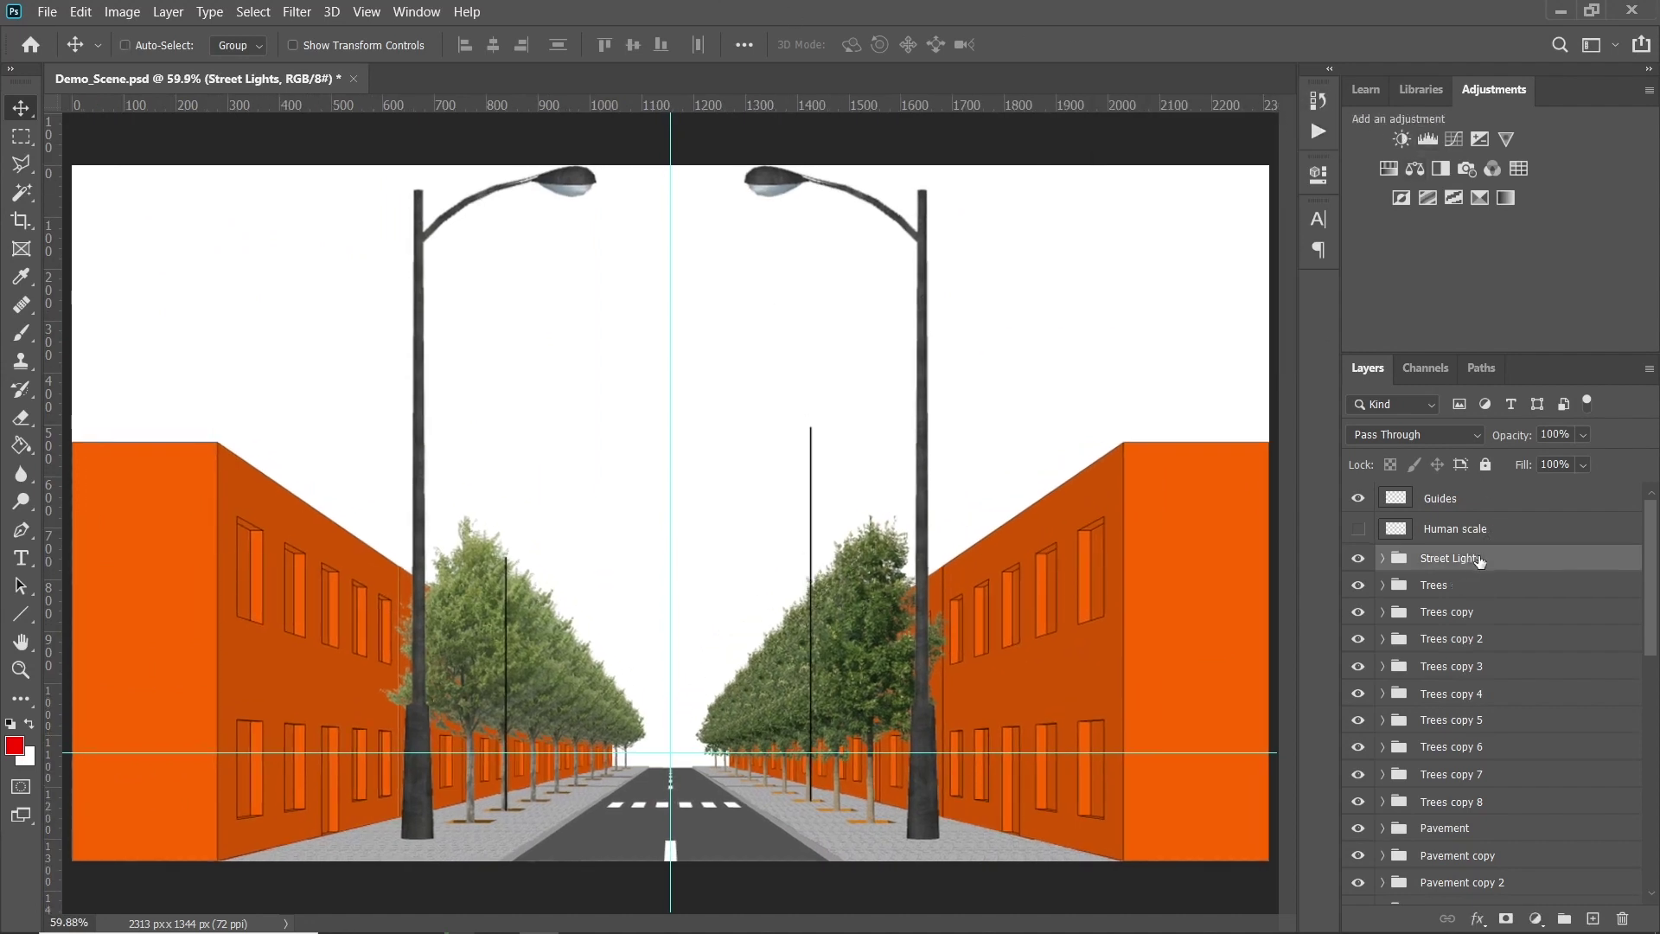
click(1321, 129)
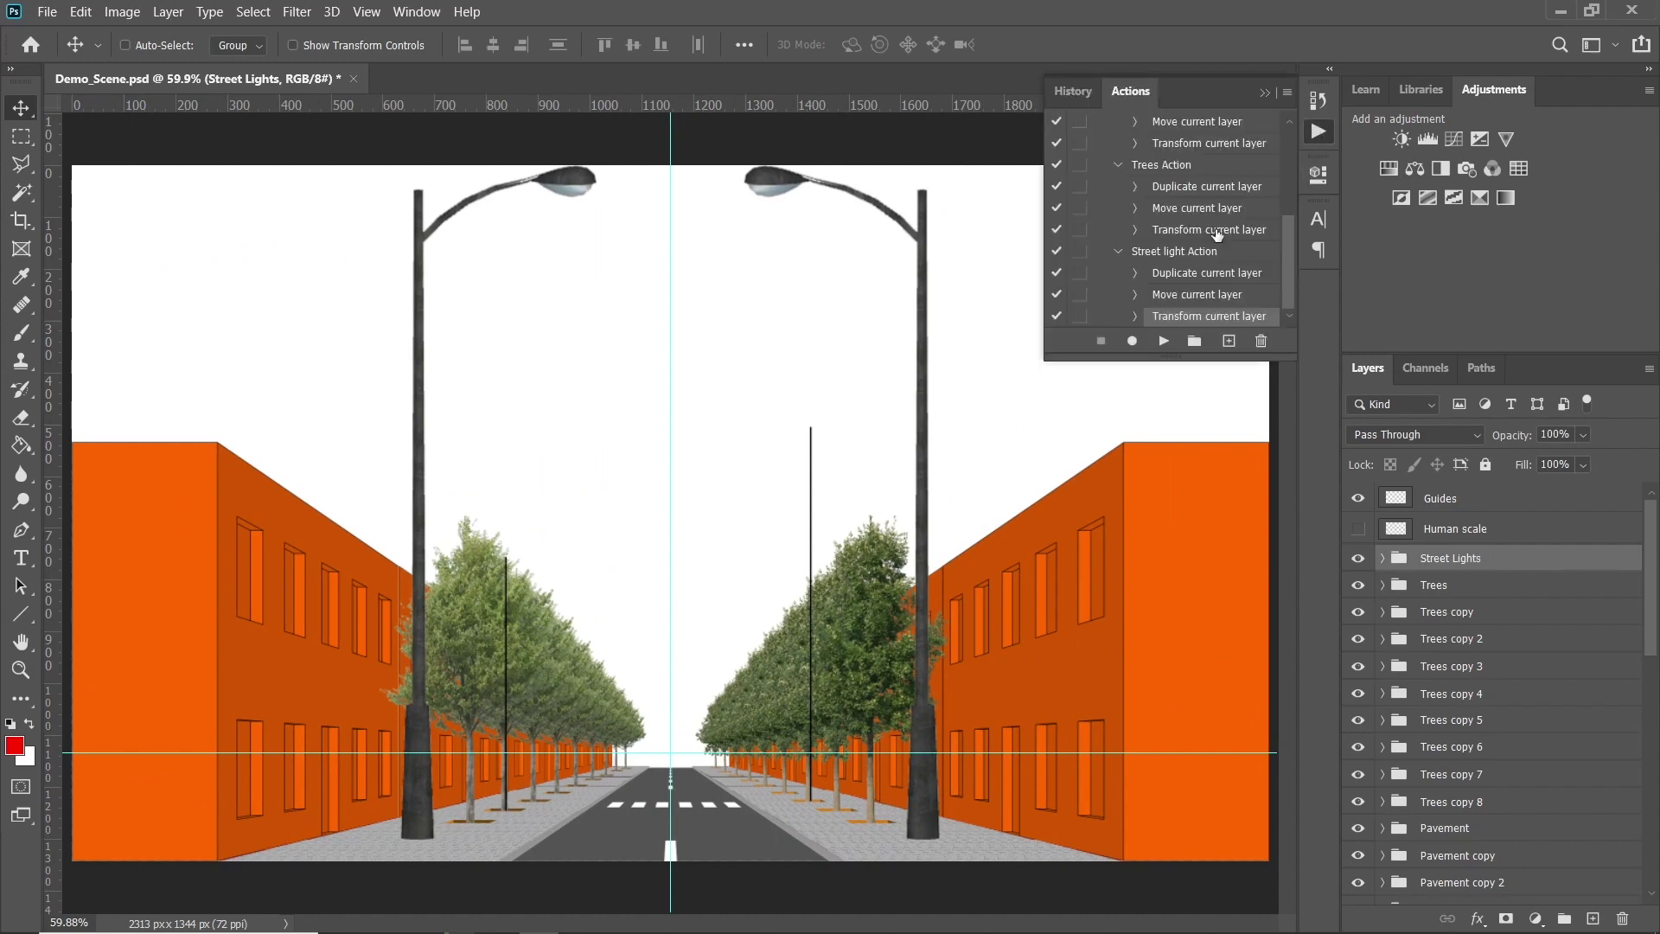
click(1191, 256)
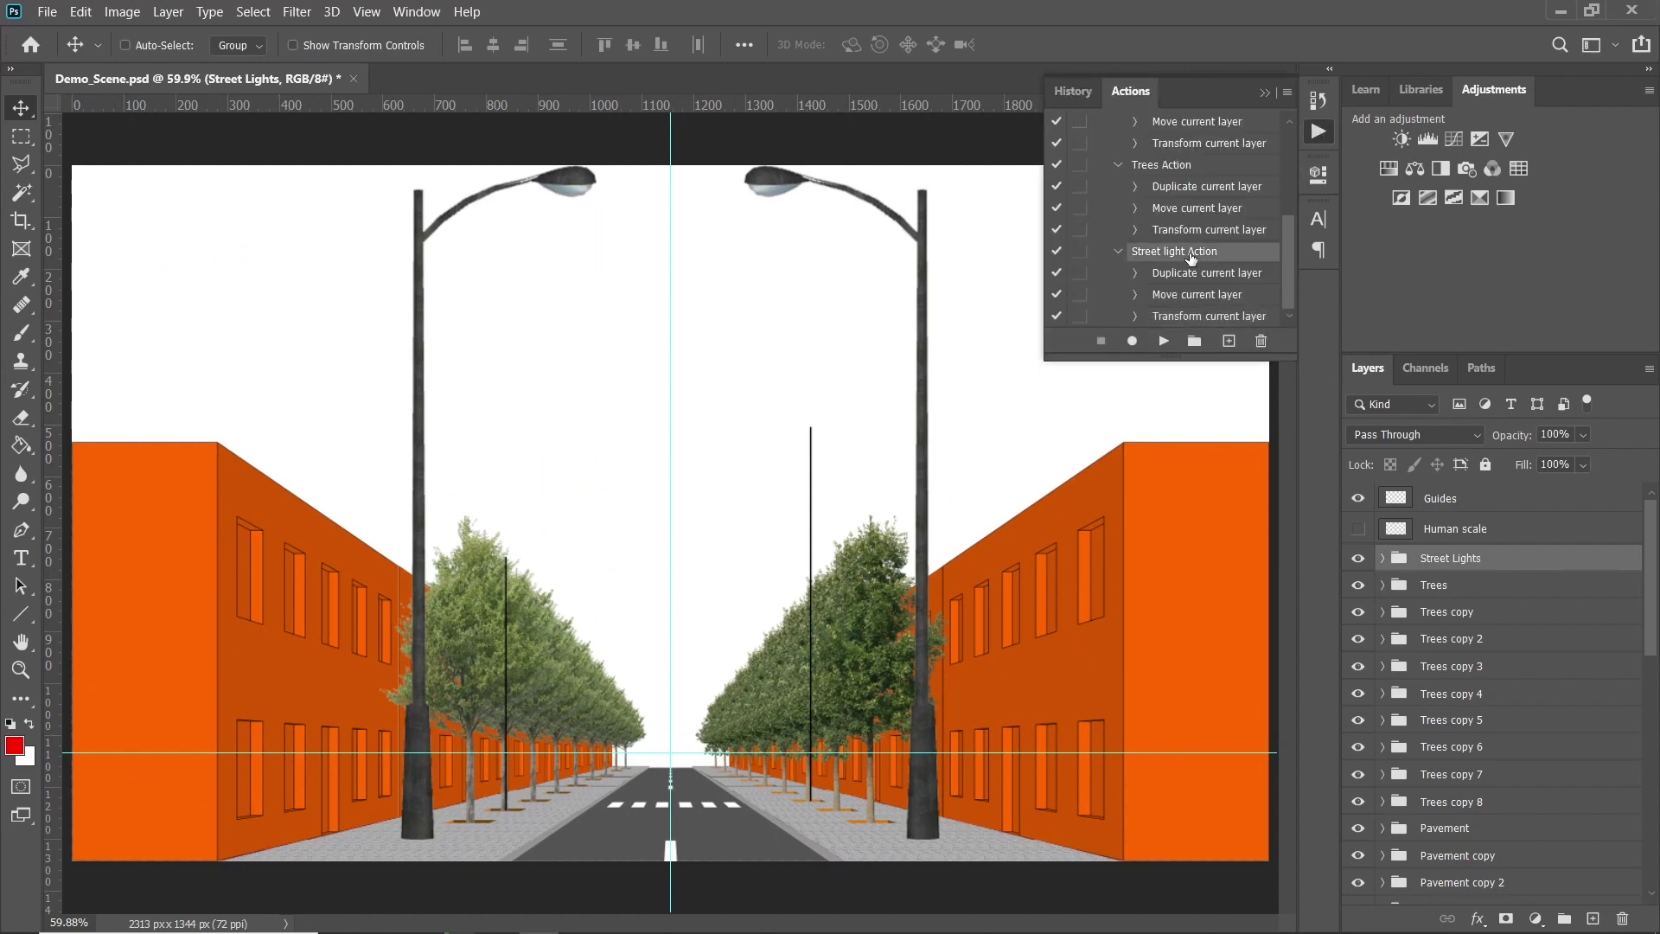
click(1164, 342)
click(1164, 342)
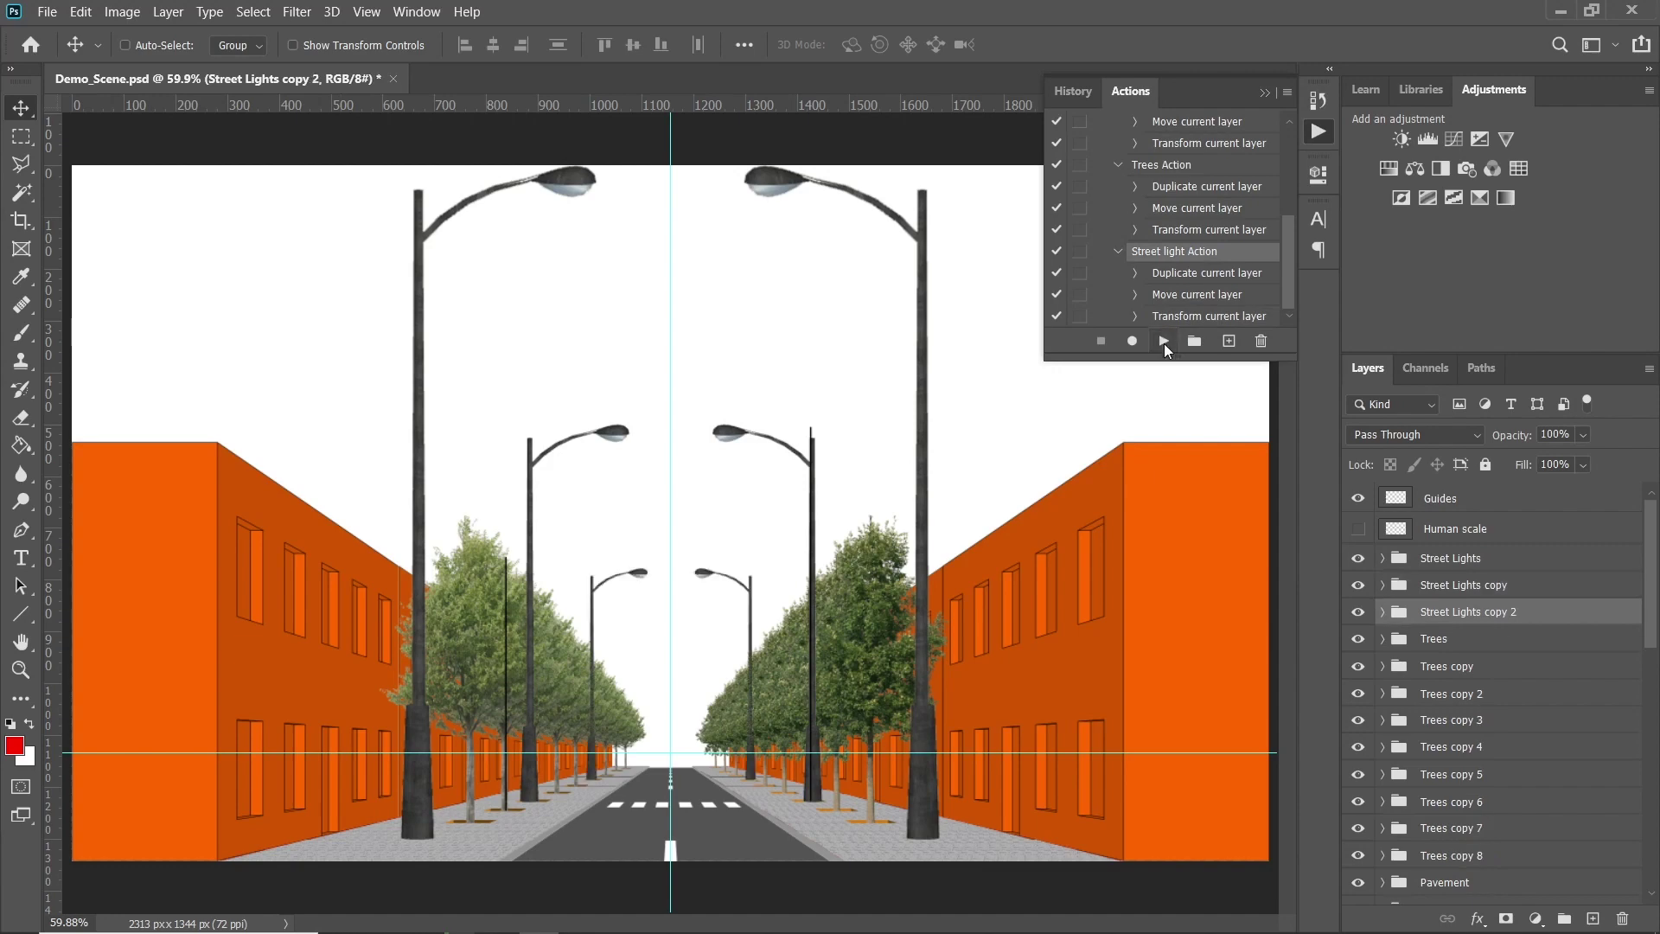
click(1164, 342)
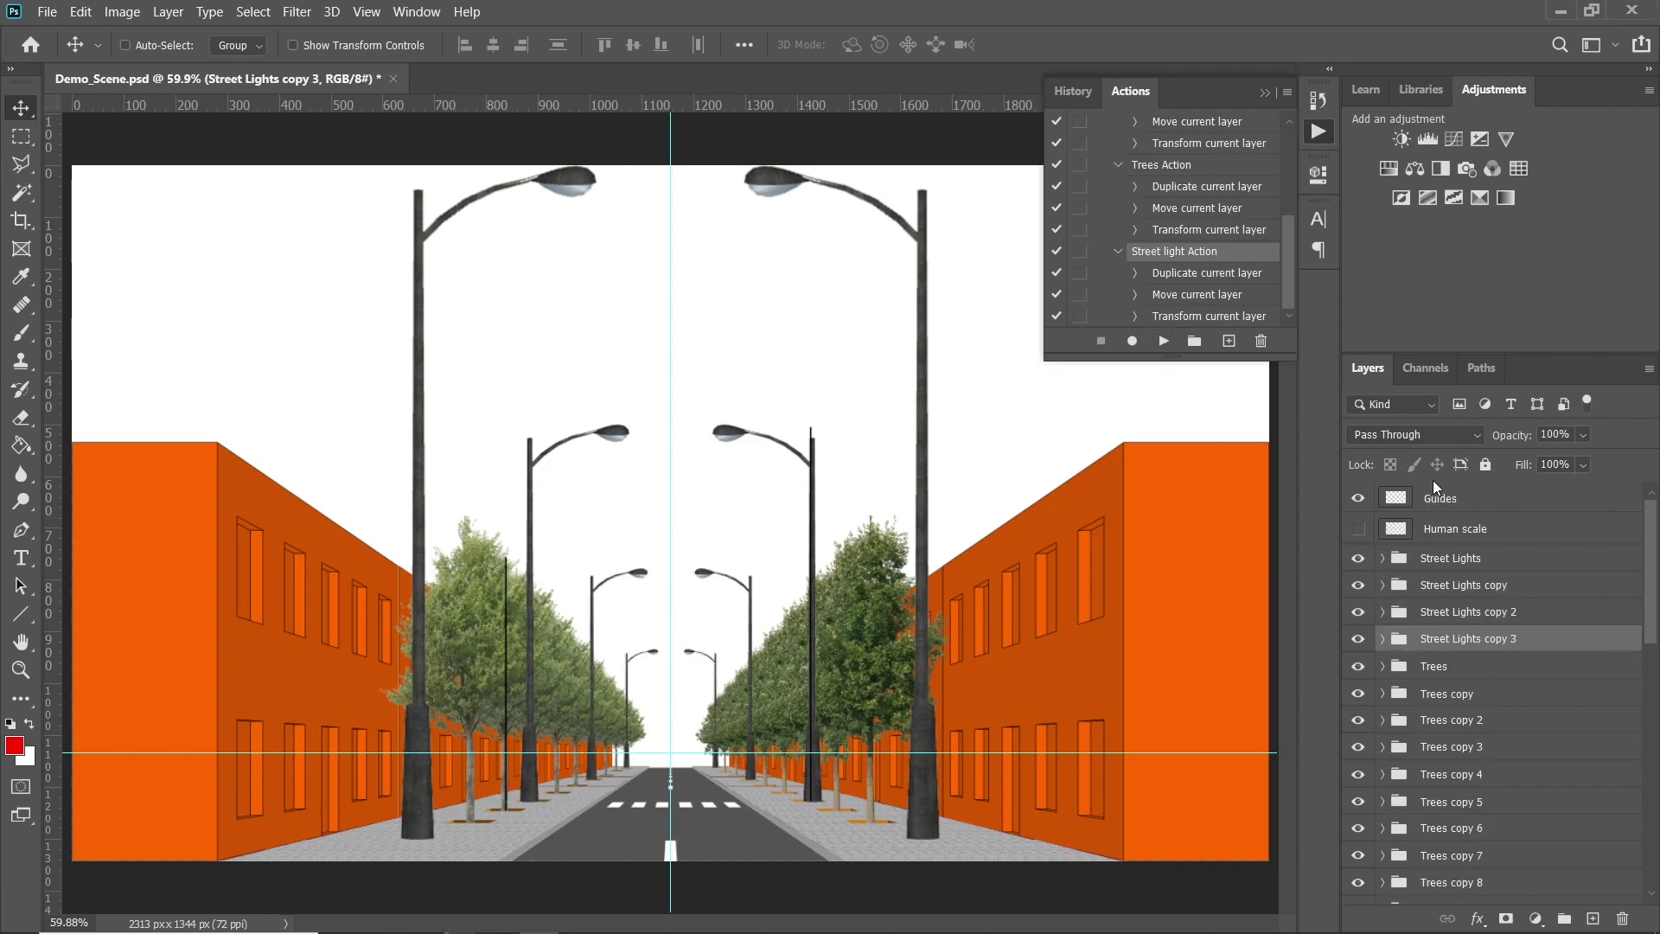
Move the Street Lights group below Street Lights copy 3 so it sits directly above the Trees group
click(1453, 673)
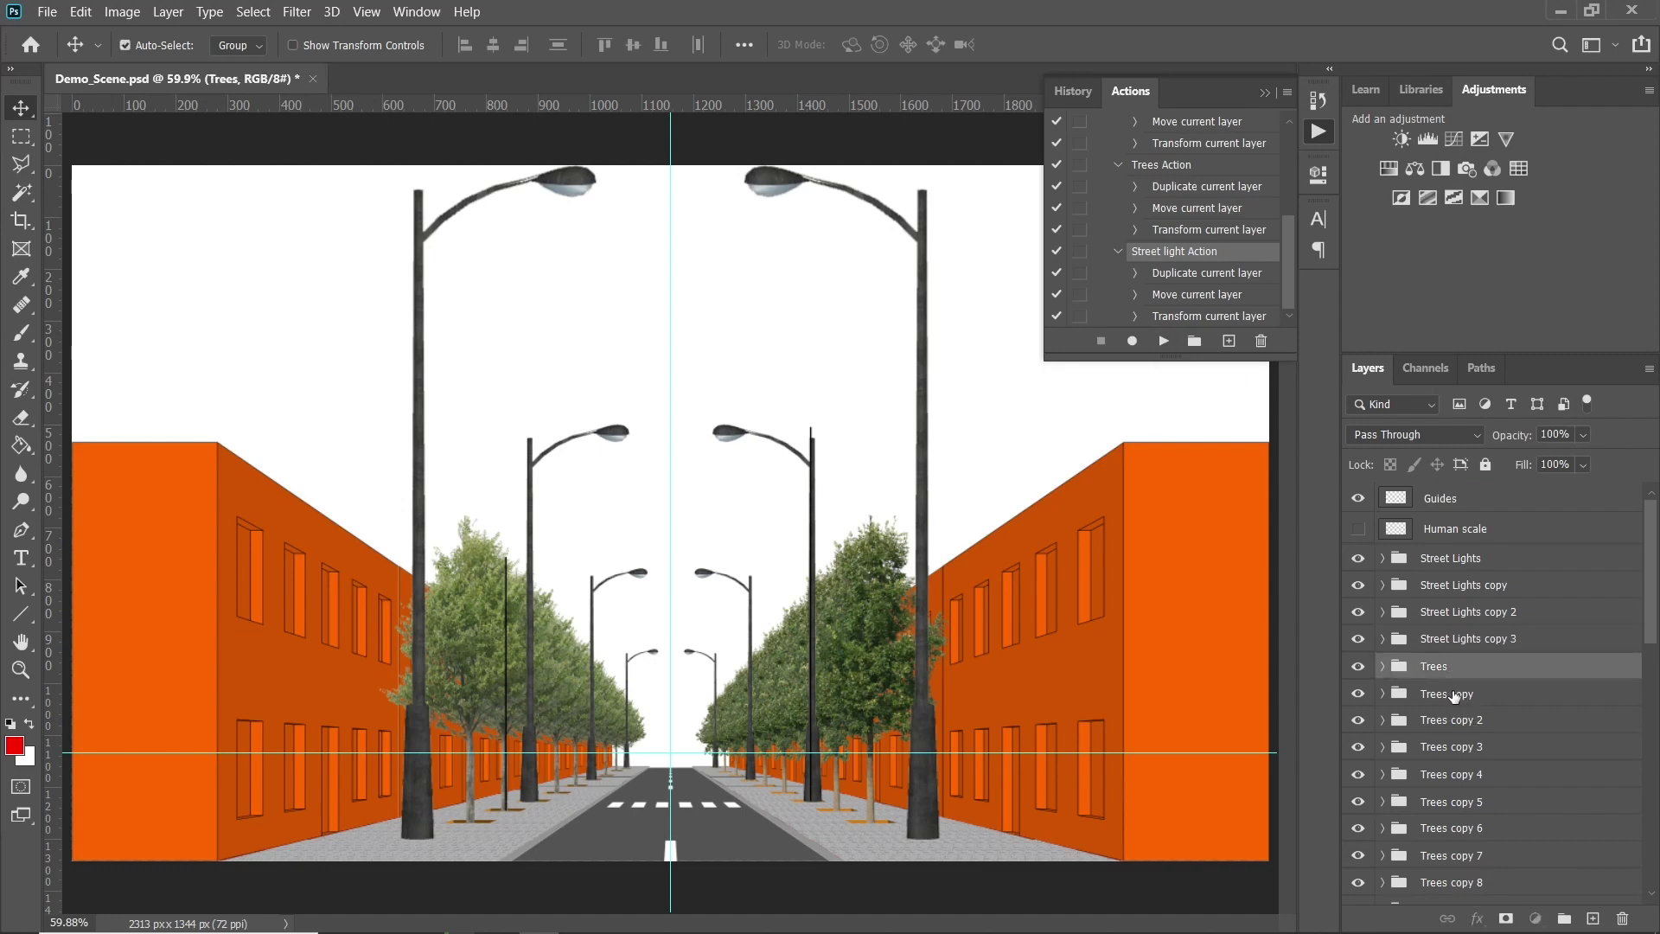
shift+click(1455, 689)
click(1453, 559)
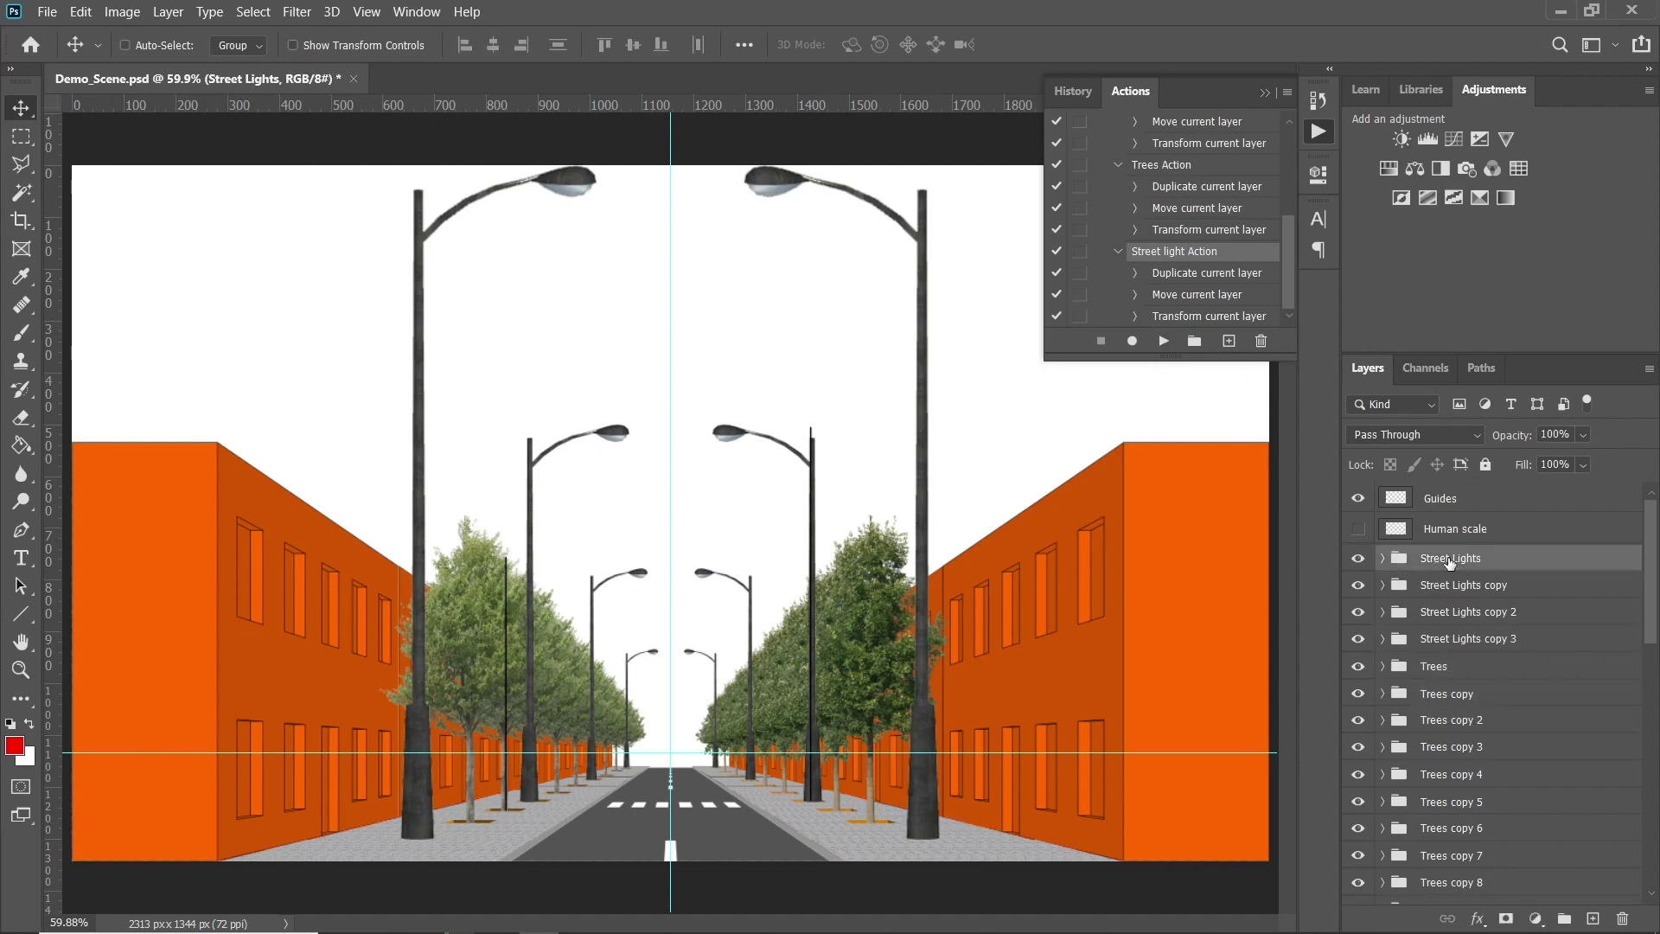
drag(1451, 563, 1463, 659)
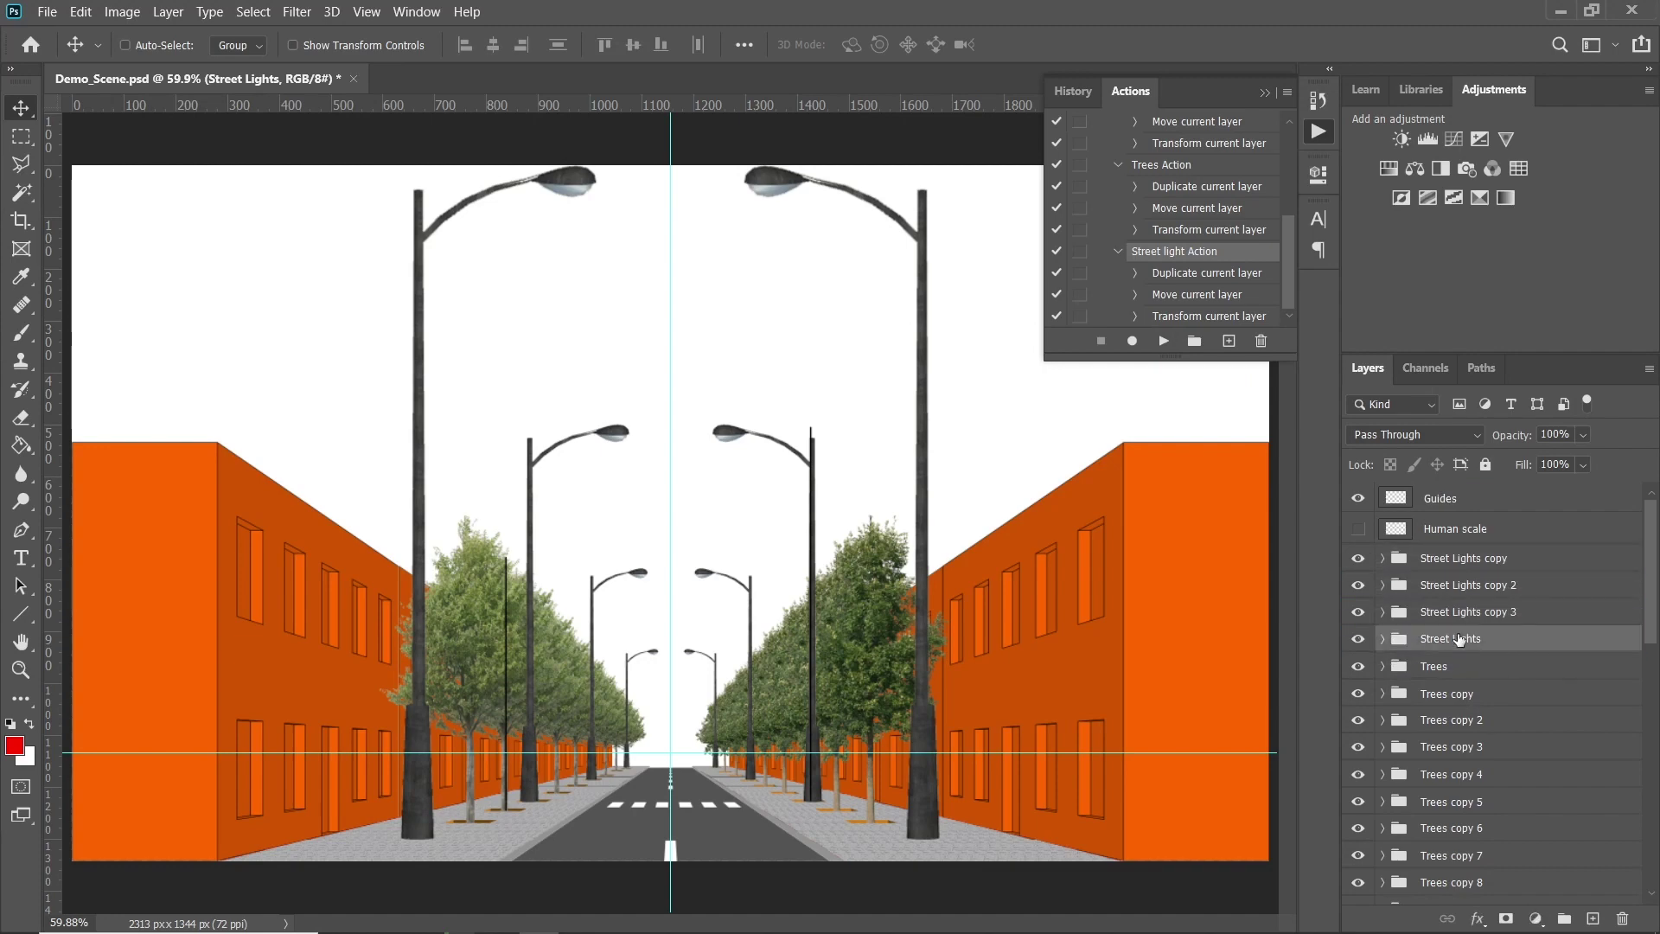
Delete the Trees copy 2 group and move Street Lights copy into its place between Trees copy and Trees copy 3
click(1442, 670)
click(1447, 695)
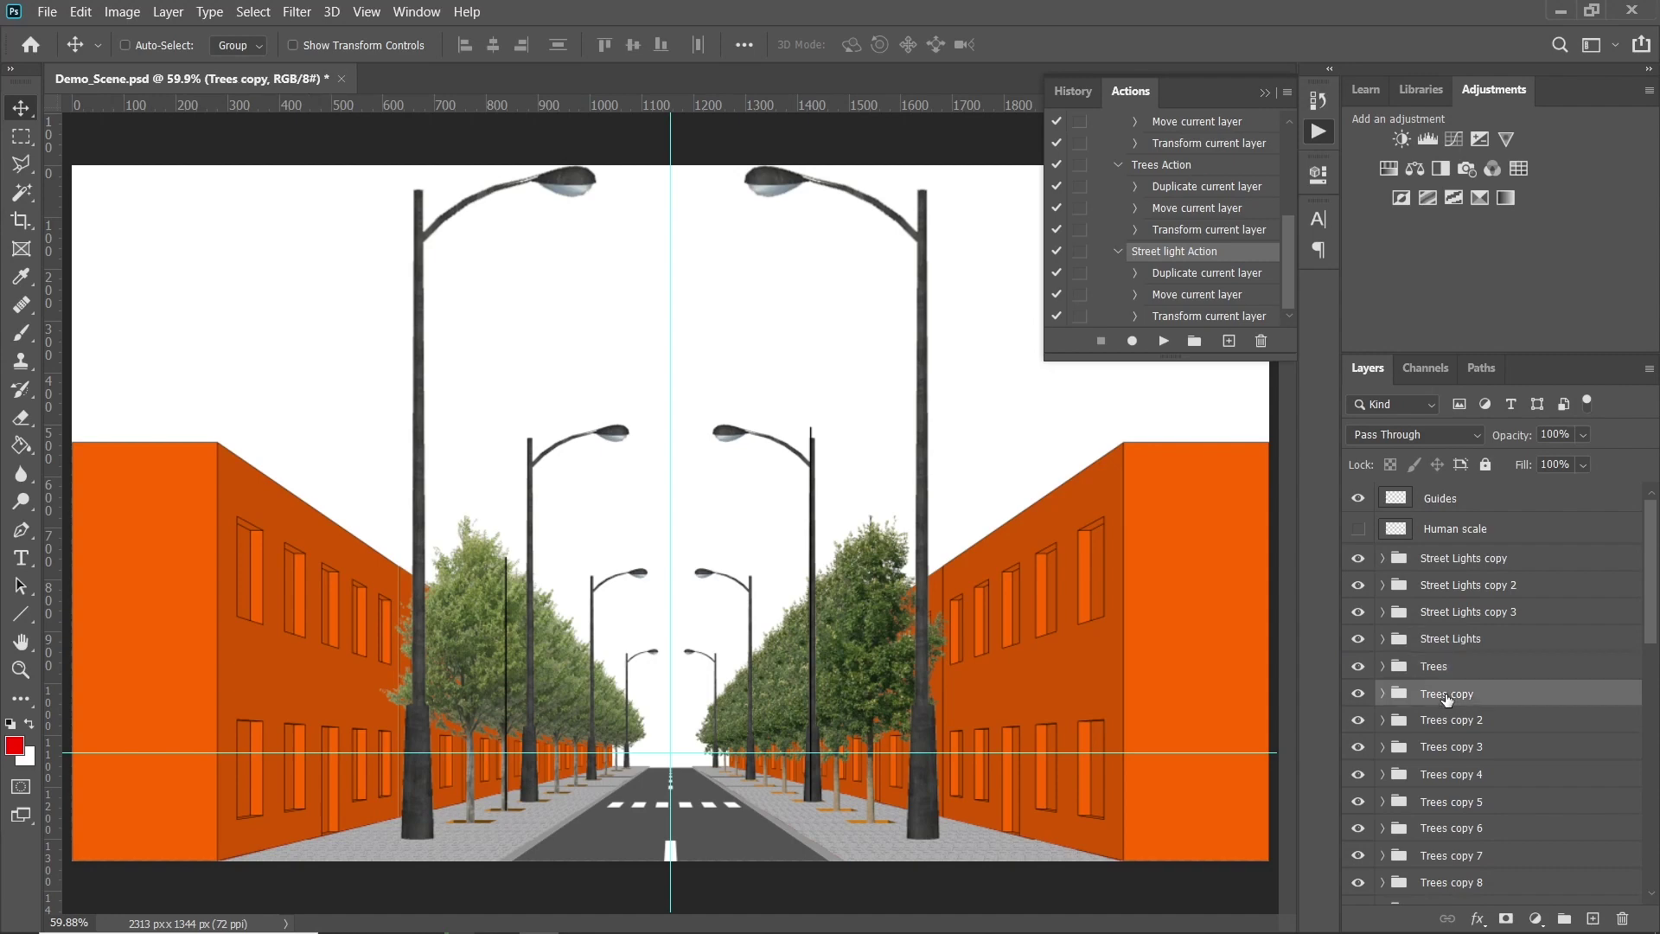
click(1446, 722)
key(Delete)
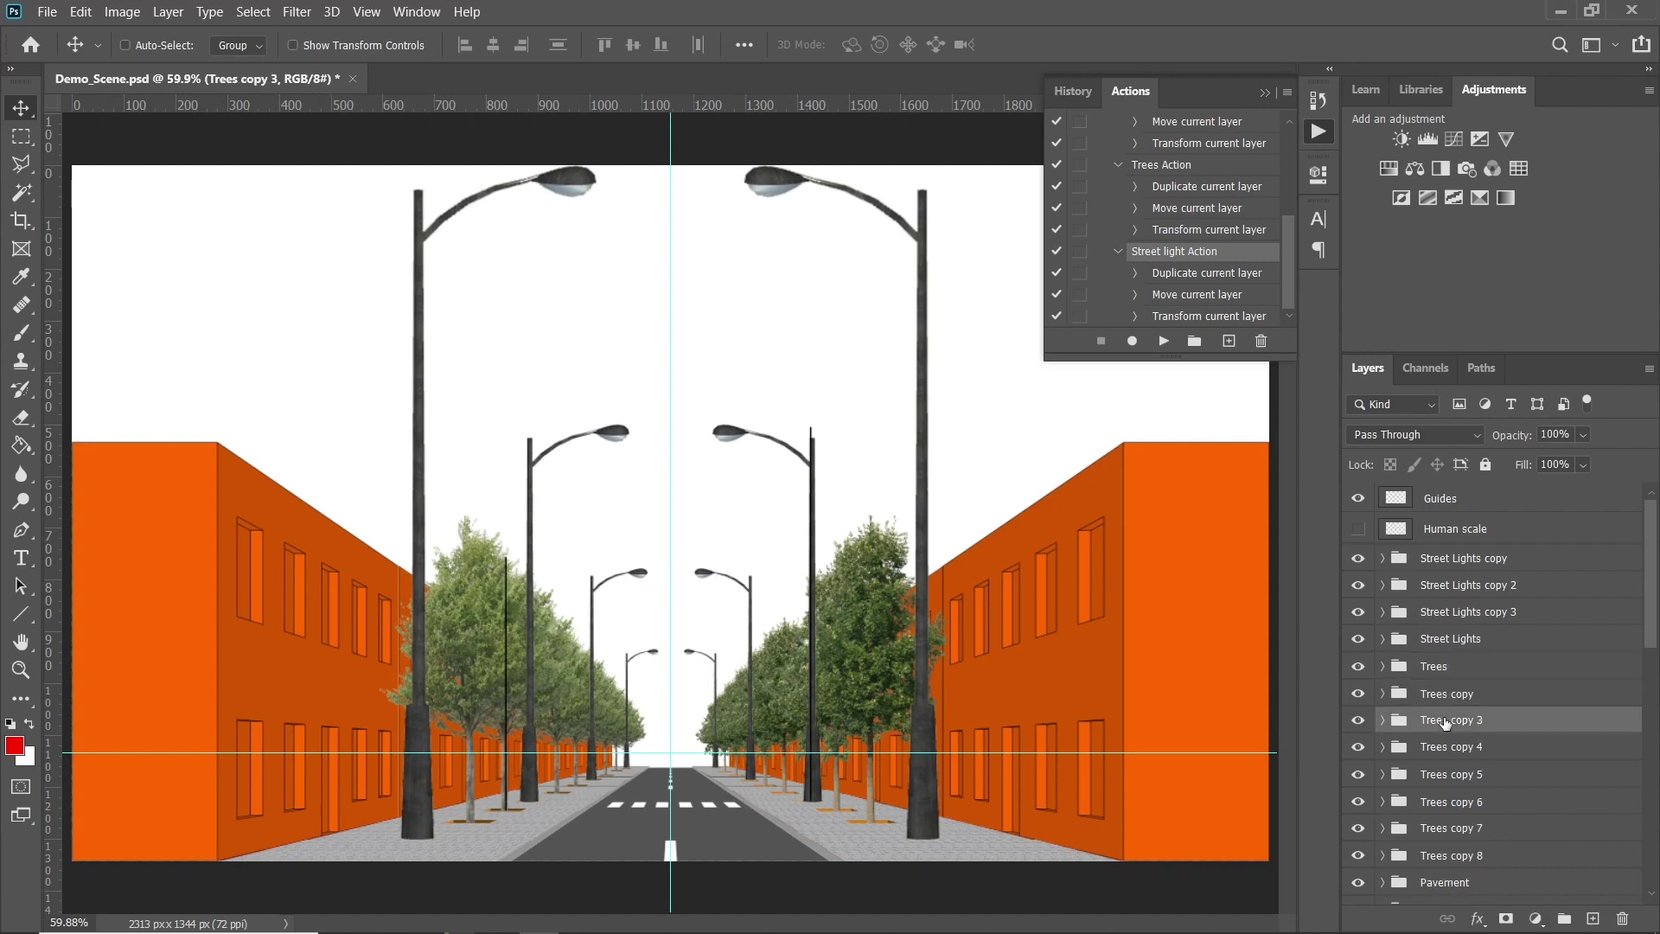
drag(1447, 560, 1481, 707)
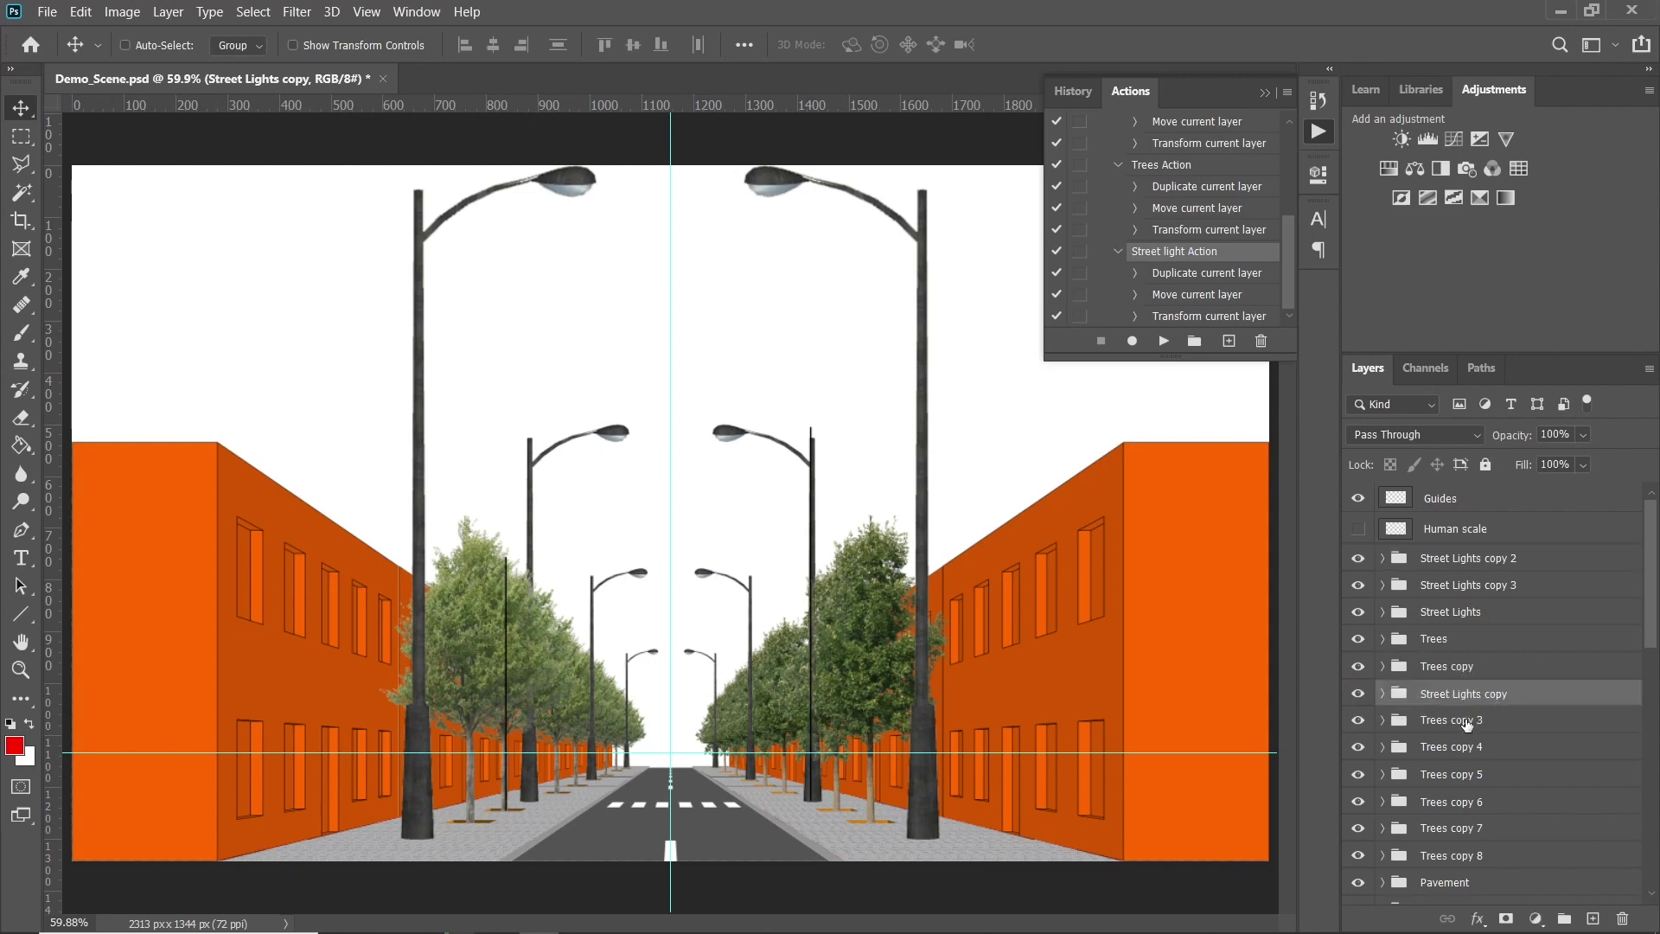
Delete the Trees copy 5 group and move Street Lights copy 2 between Trees copy 4 and Trees copy 6
click(1467, 722)
click(1461, 748)
click(1460, 775)
key(Delete)
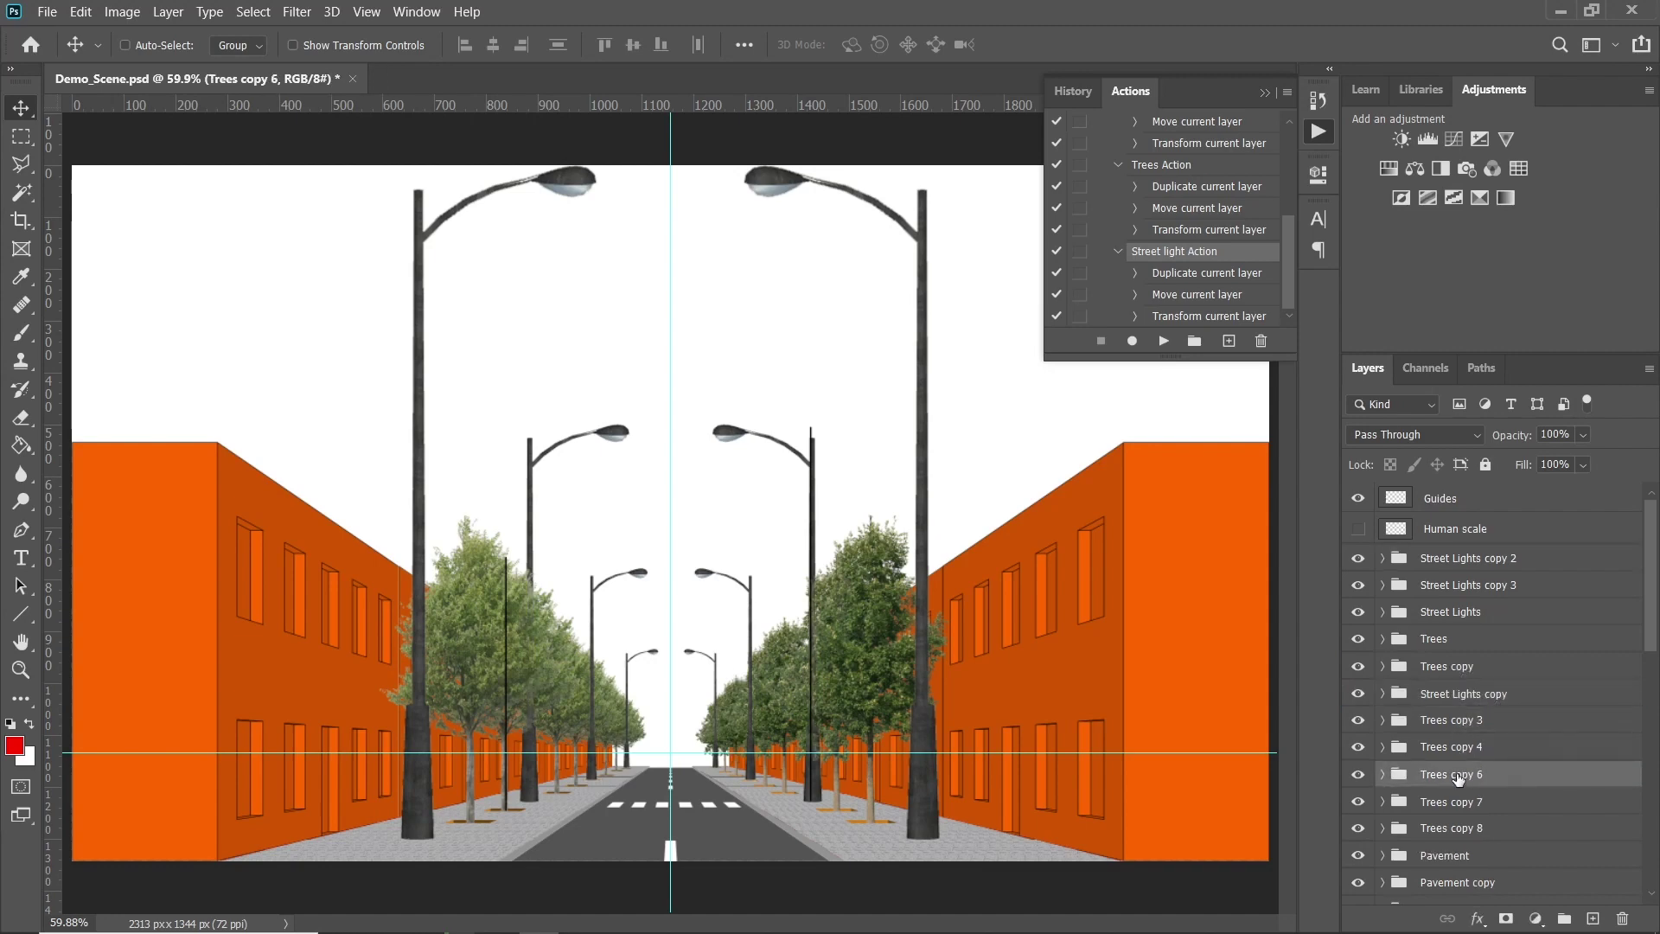
click(1444, 562)
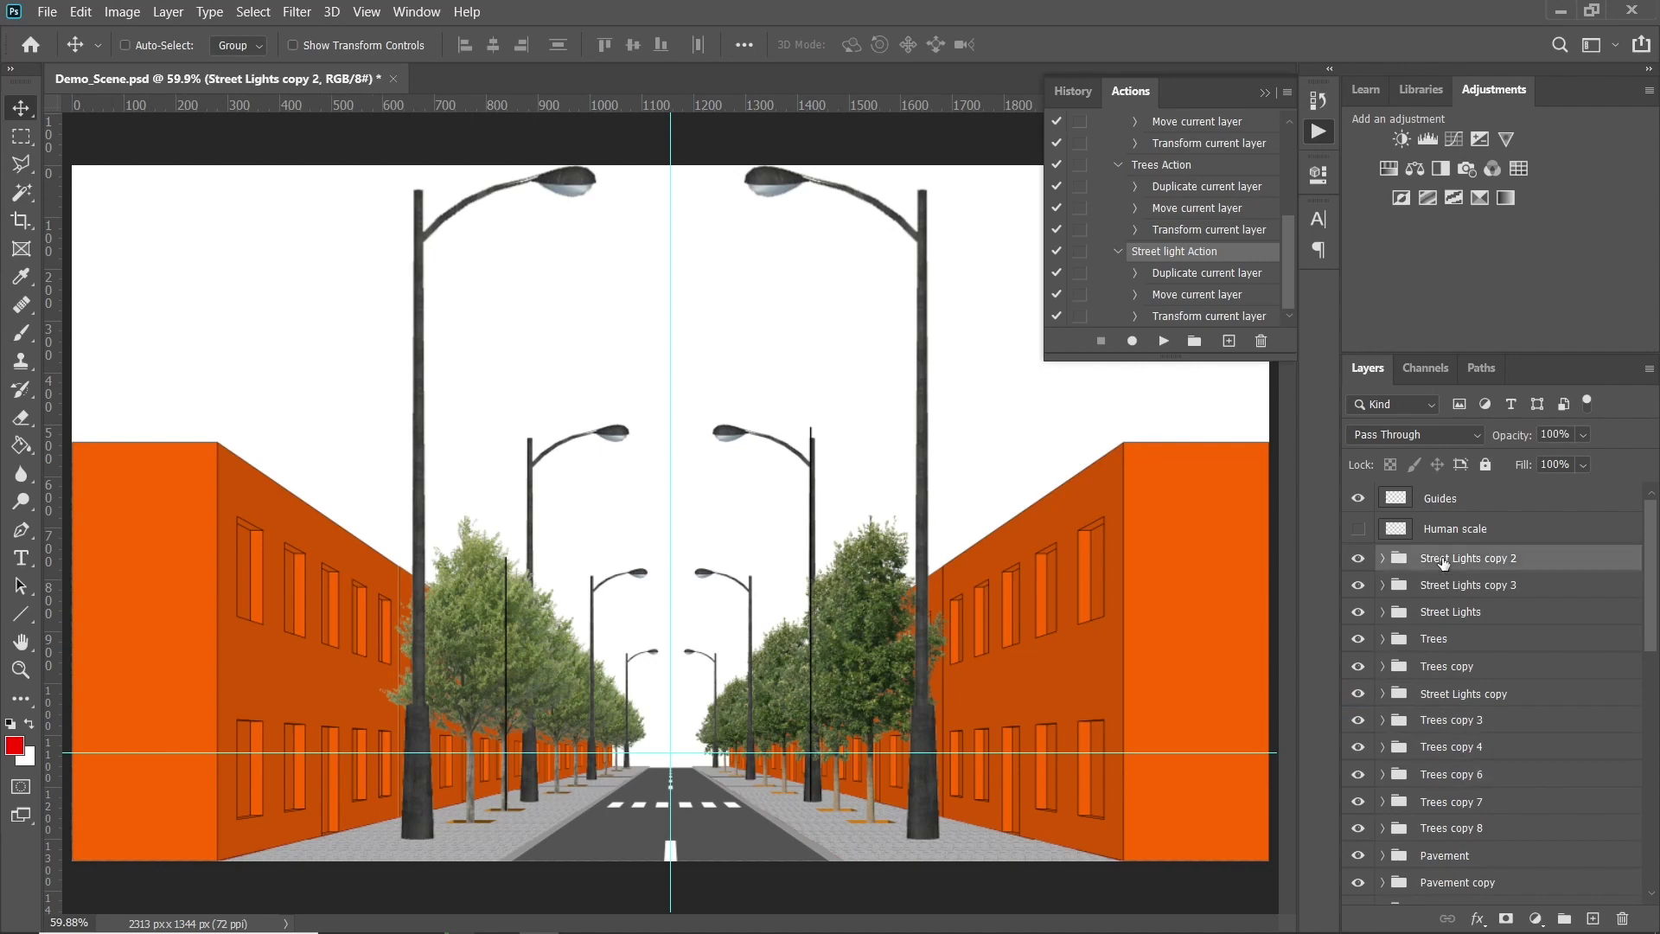
drag(1443, 562, 1466, 762)
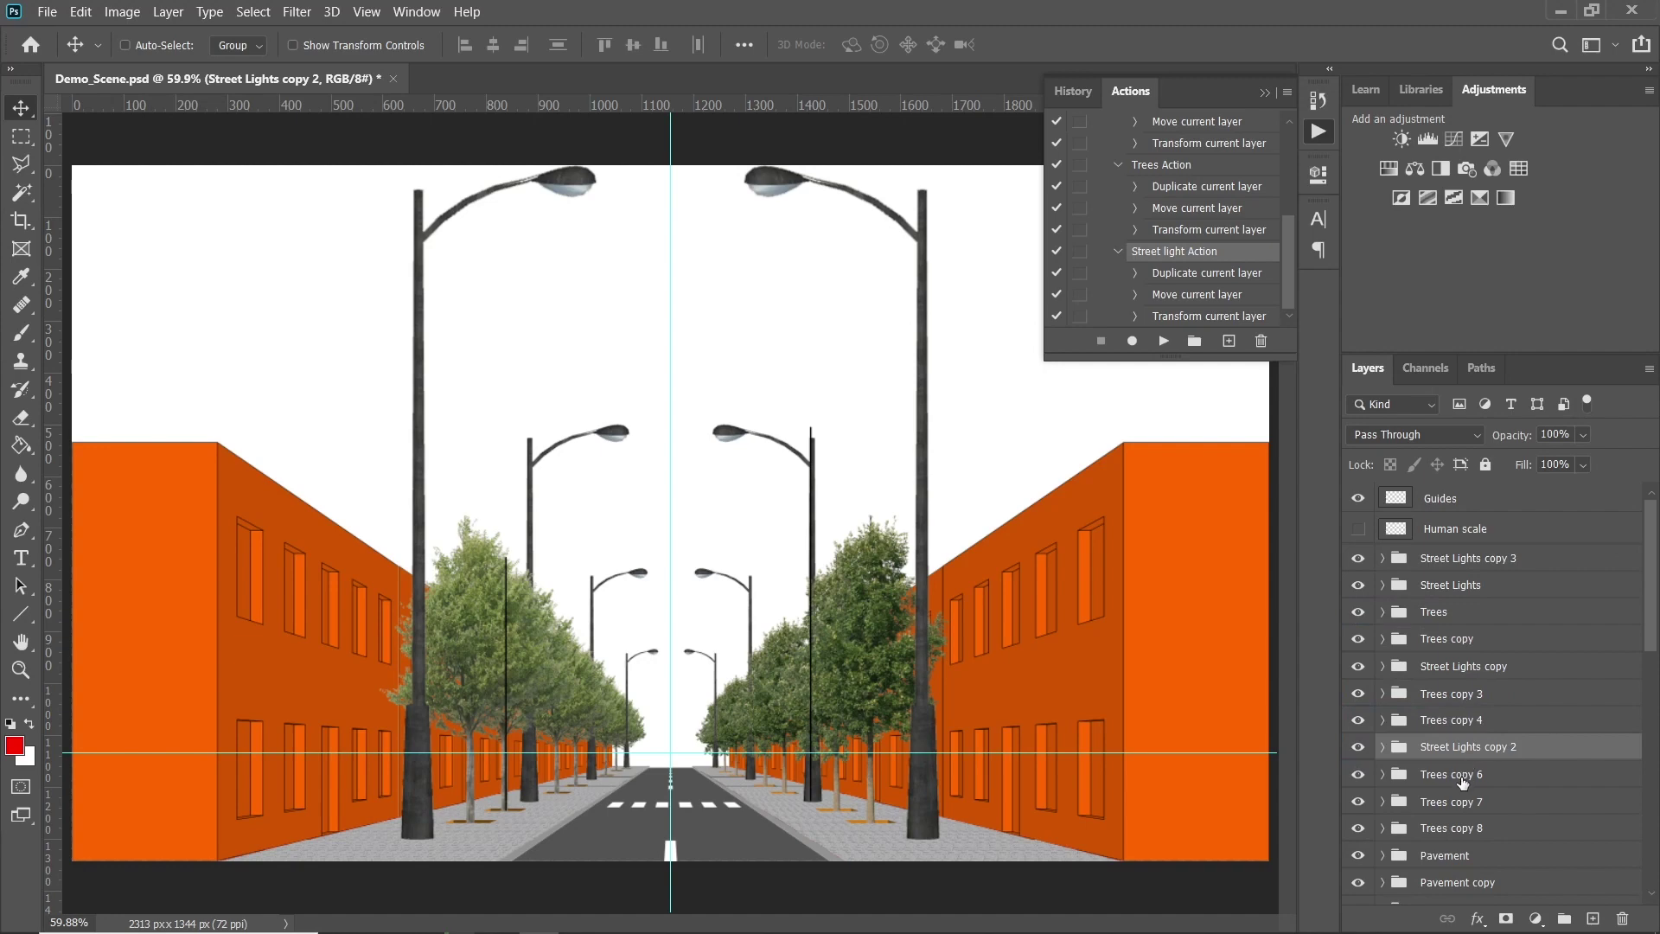
Delete the Trees copy 8 group and move Street Lights copy 3 down to the Trees copy 7 group
click(1460, 830)
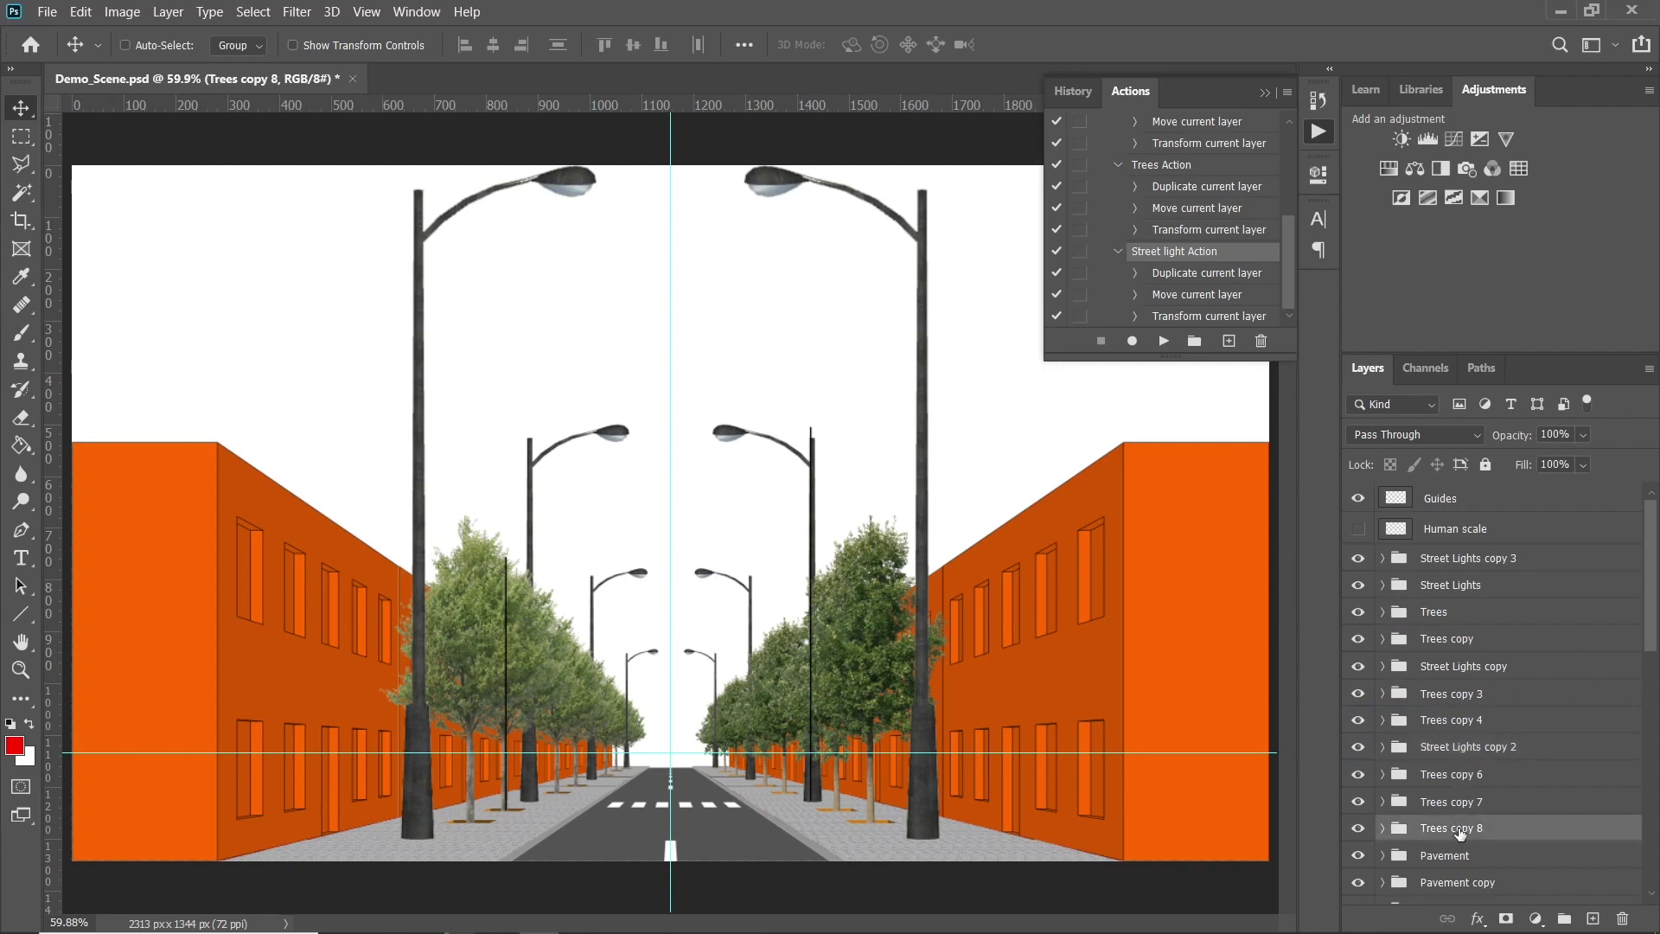
key(Delete)
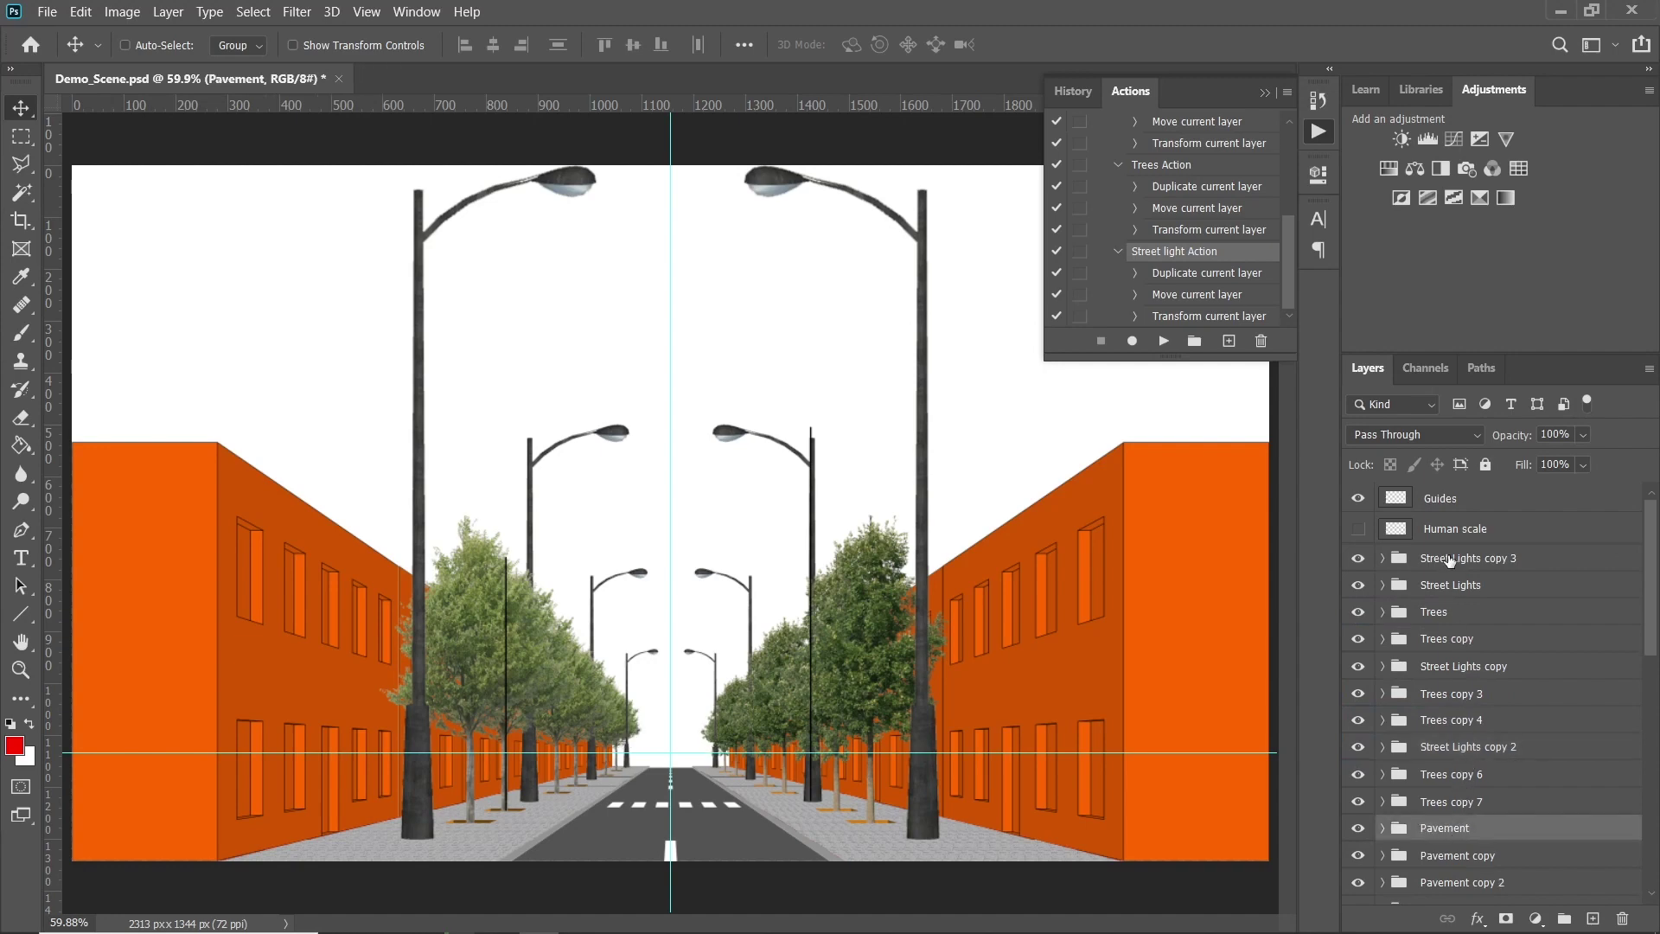
drag(1448, 560, 1489, 814)
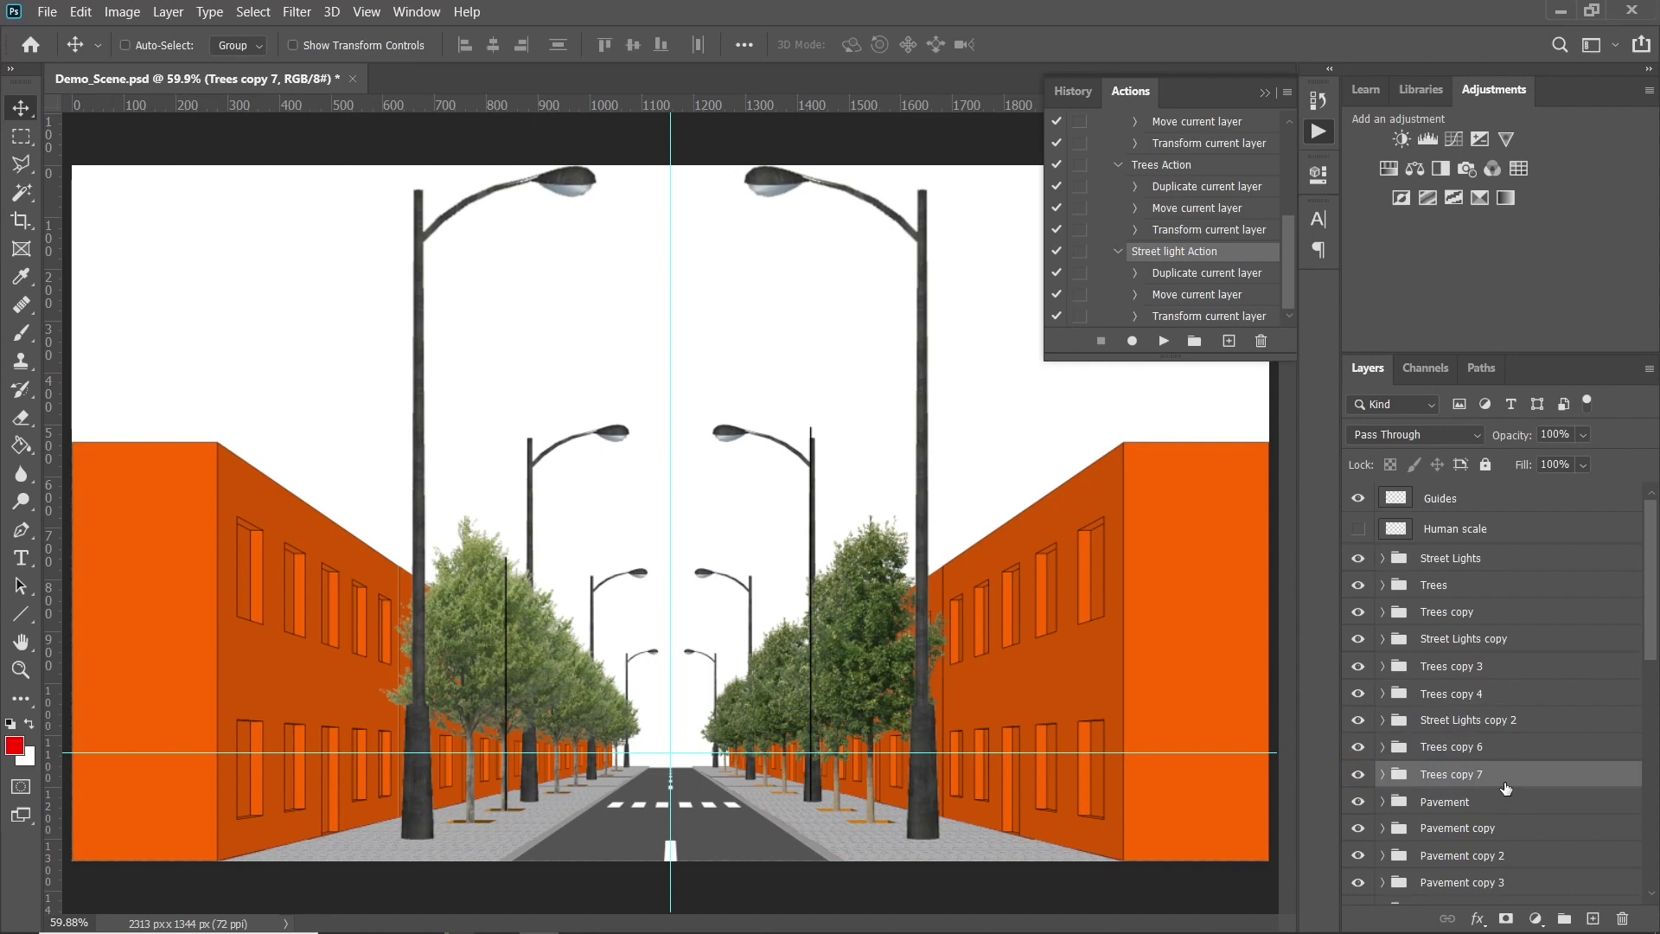
Show the Human scale layer with the walking man on the pavement
click(1358, 529)
scroll(573, 762, up, 8)
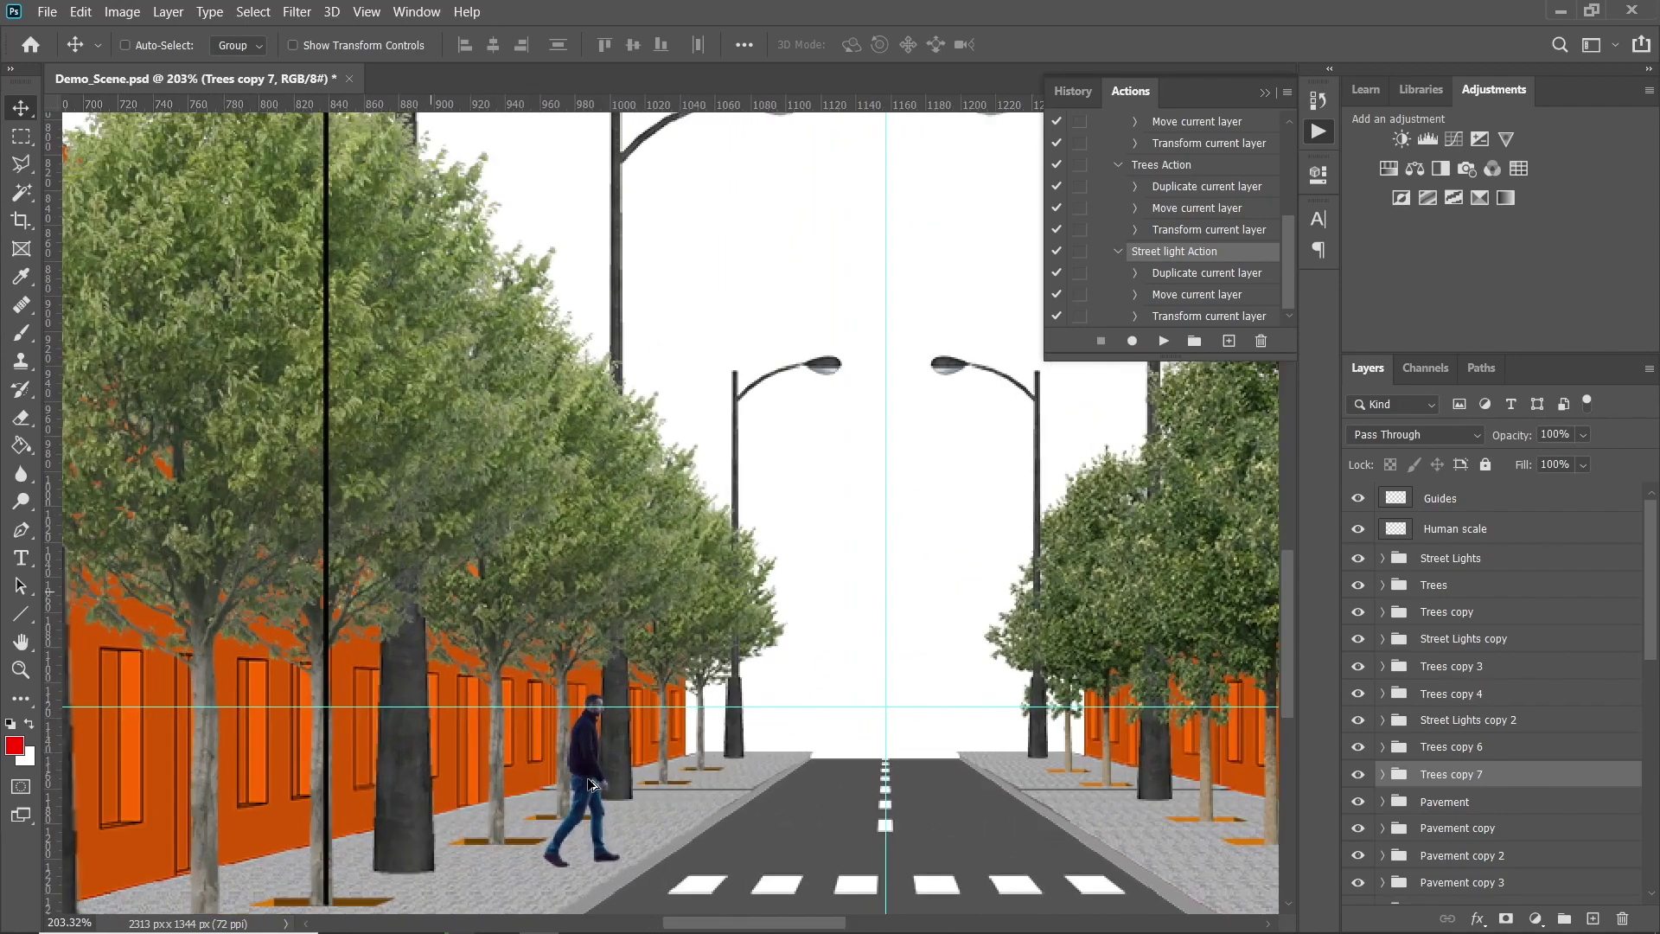
scroll(590, 781, up, 2)
scroll(596, 739, down, 1)
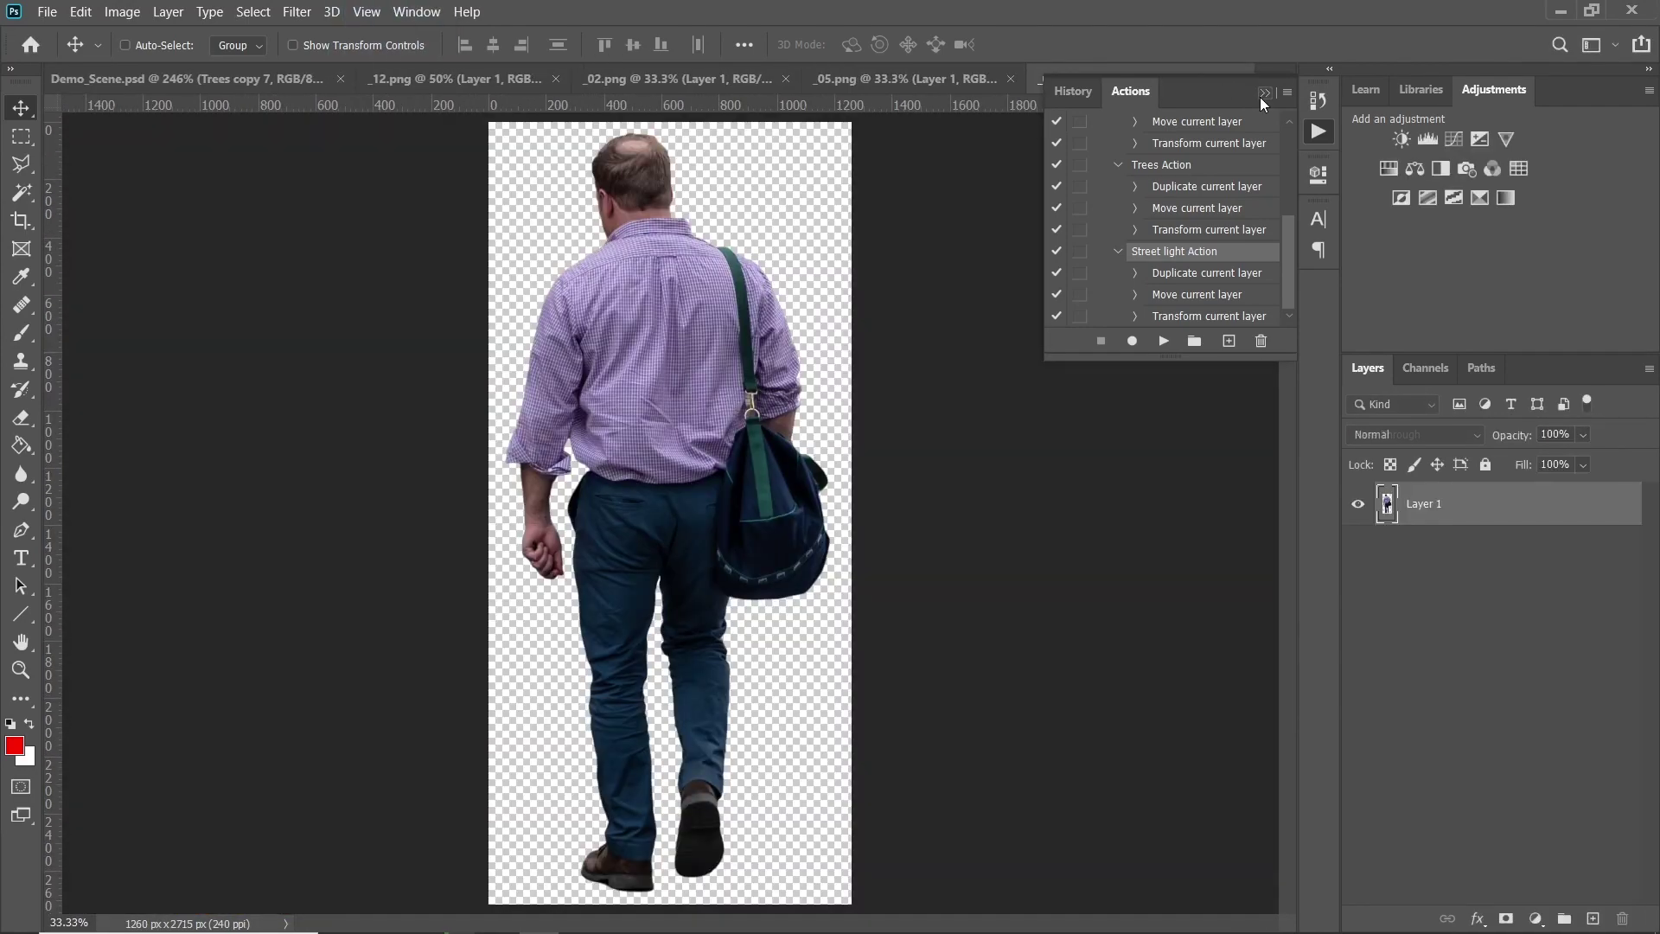
Copy the woman with the white dog from _12.png into Demo_Scene.psd as a new layer
click(1263, 93)
click(266, 80)
click(440, 78)
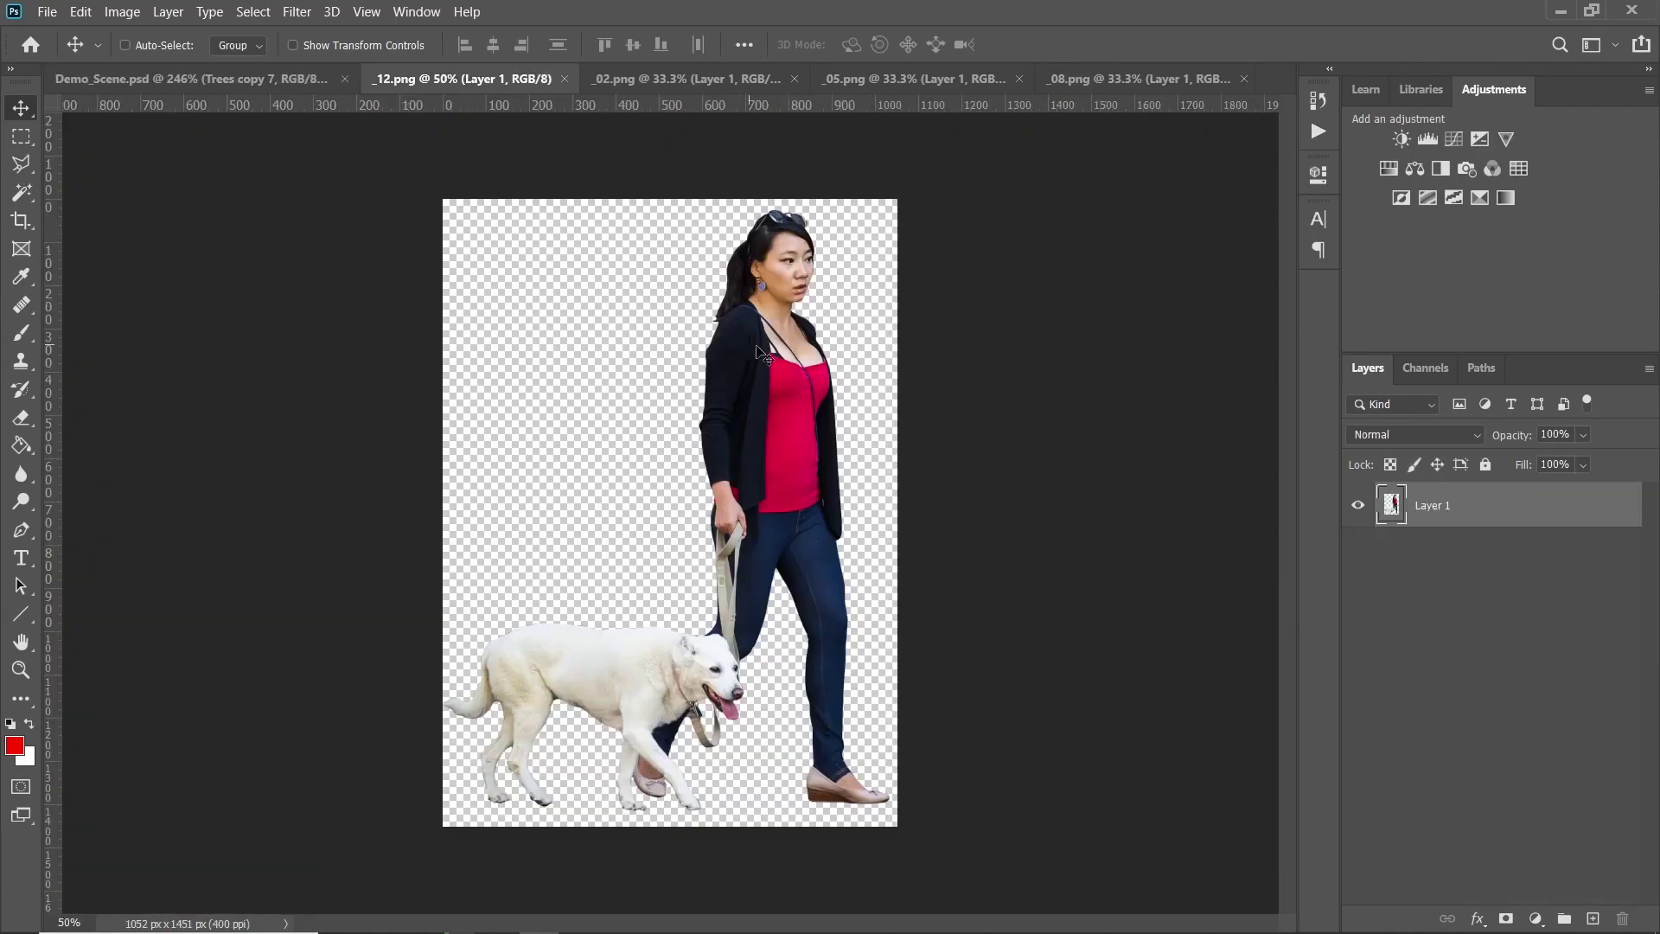
drag(761, 353, 585, 786)
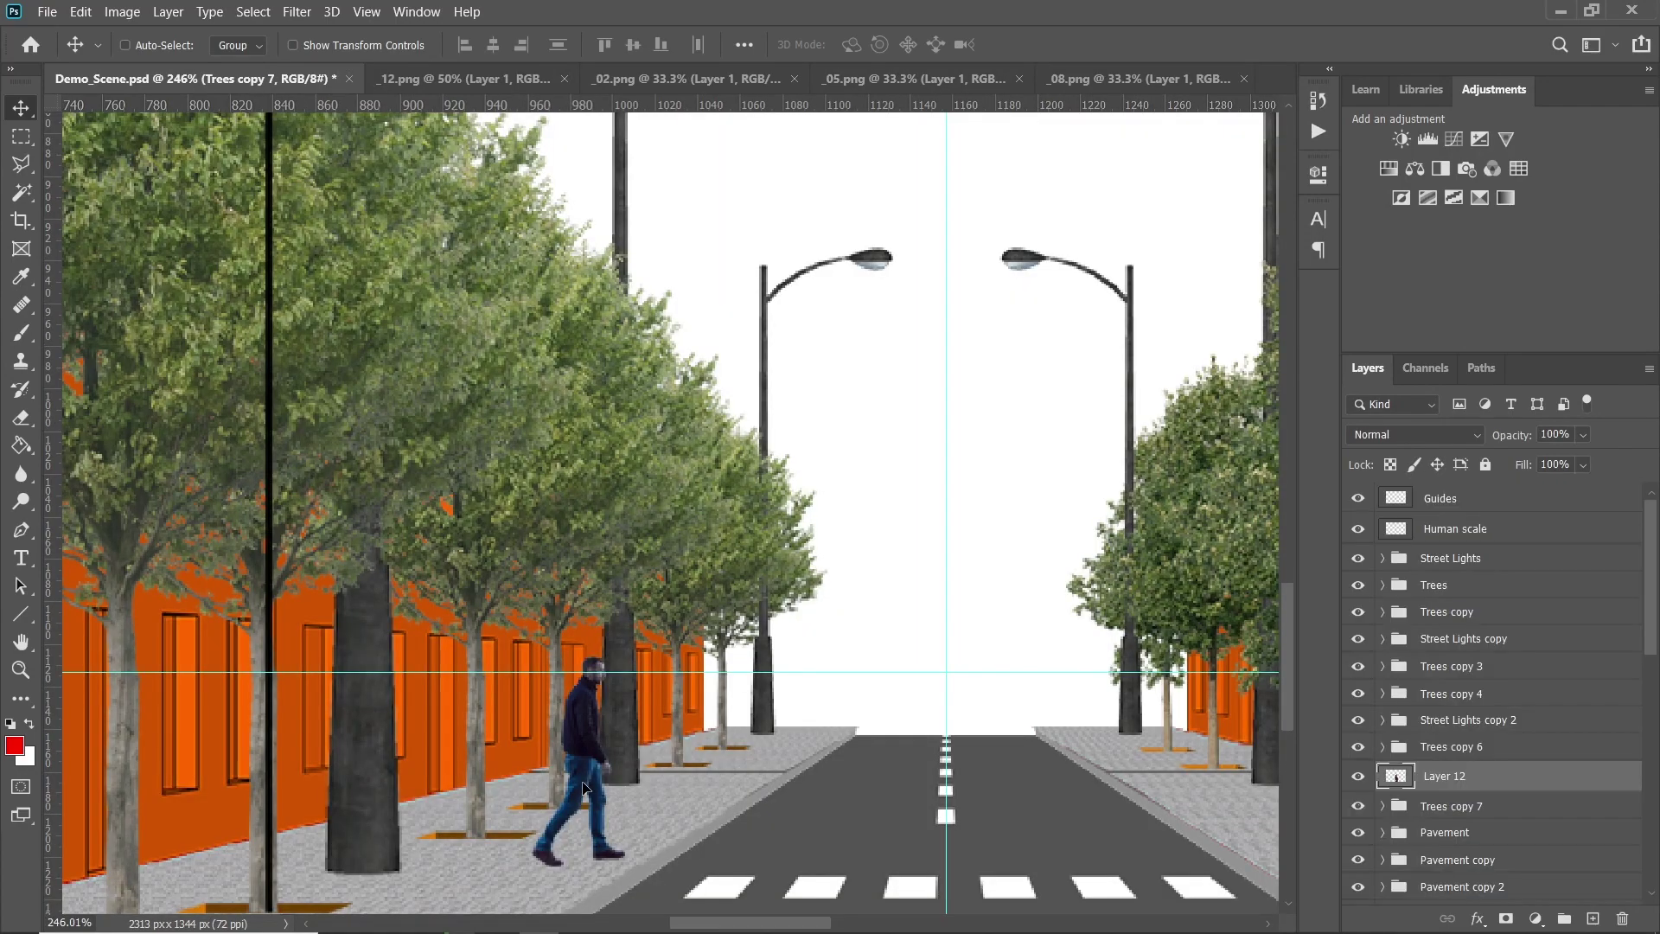
Show transform controls and scale the woman-with-dog layer down proportionally, placing her over the human-scale man on the pavement
scroll(648, 642, down, 6)
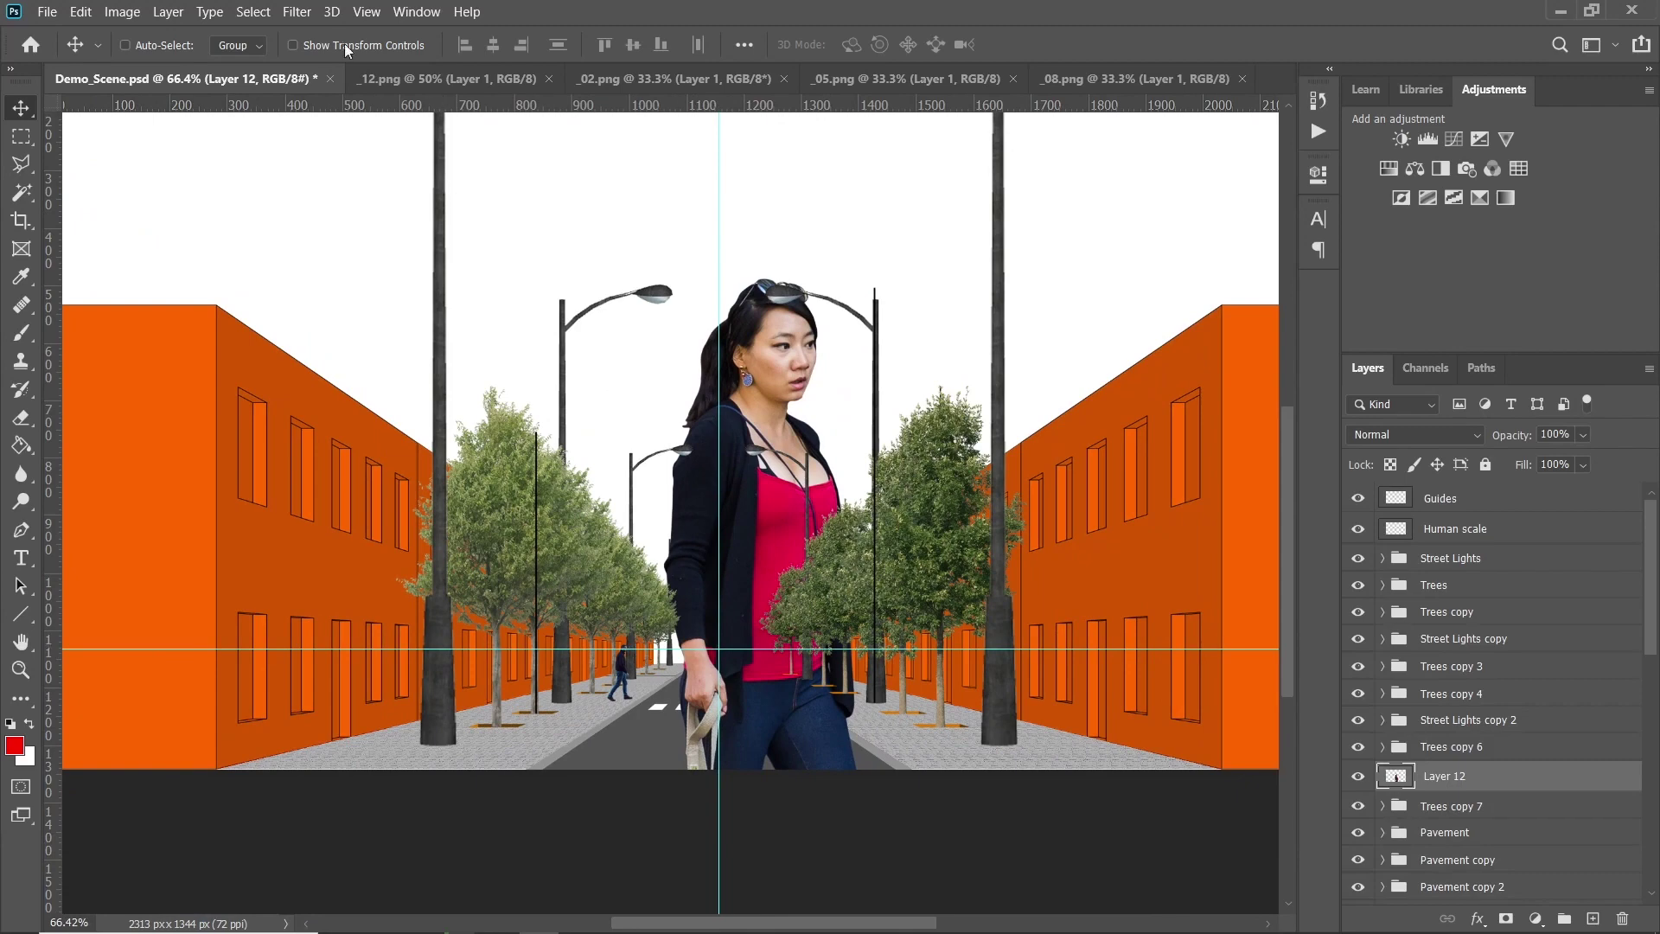
click(347, 47)
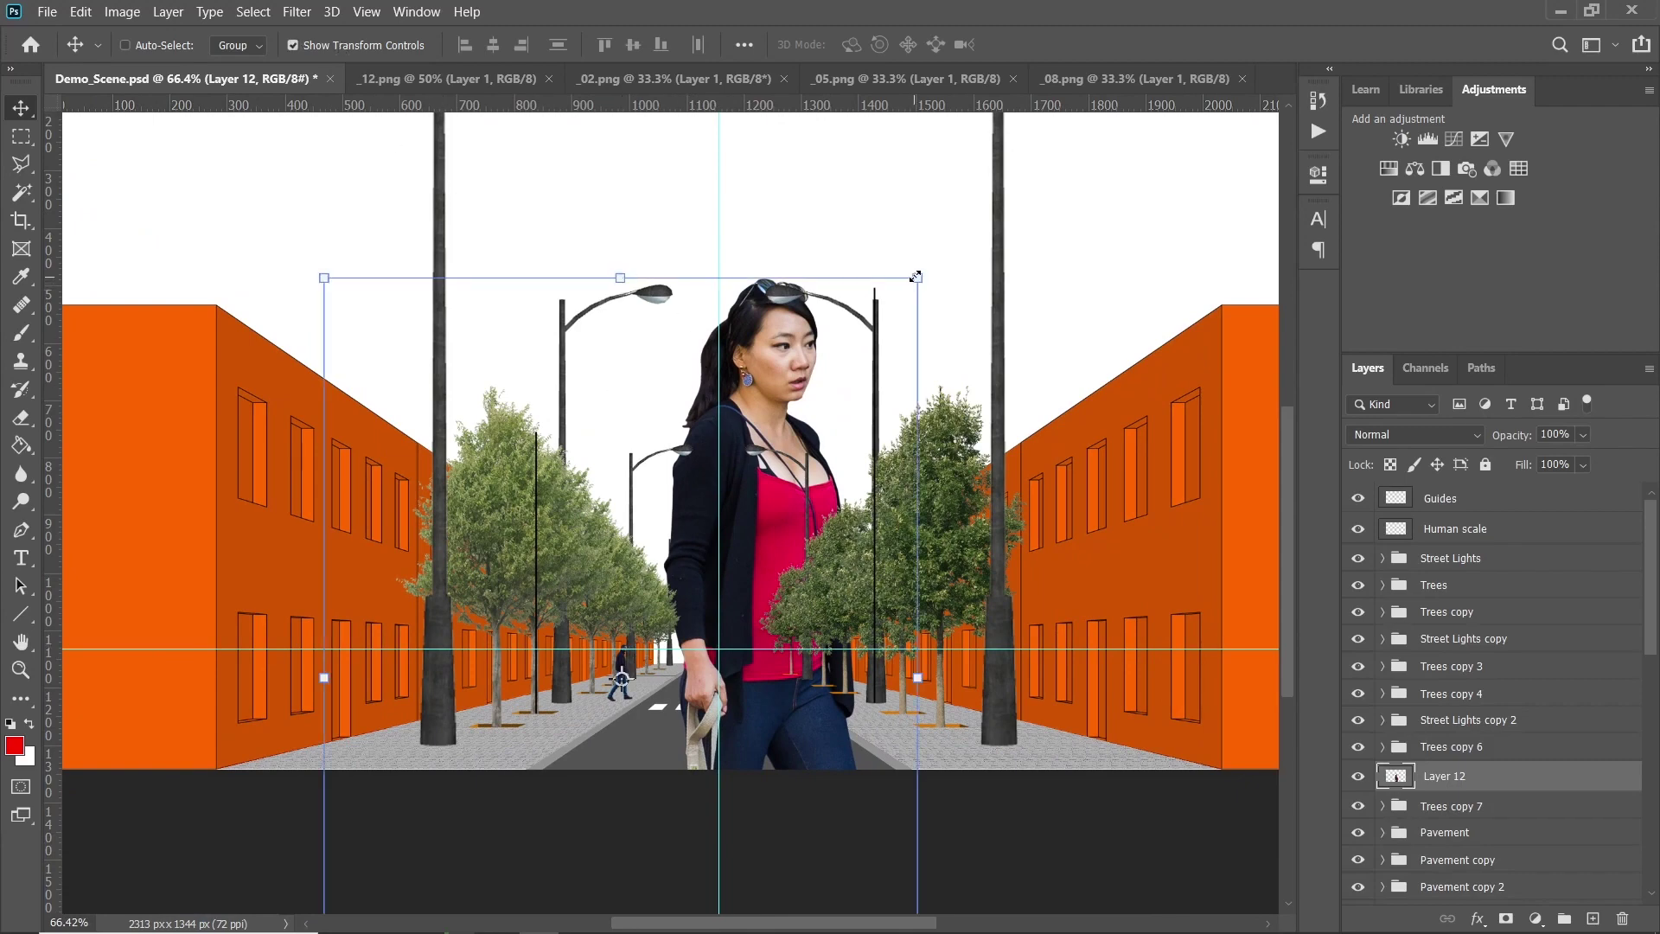
drag(918, 278, 776, 469)
drag(688, 676, 706, 347)
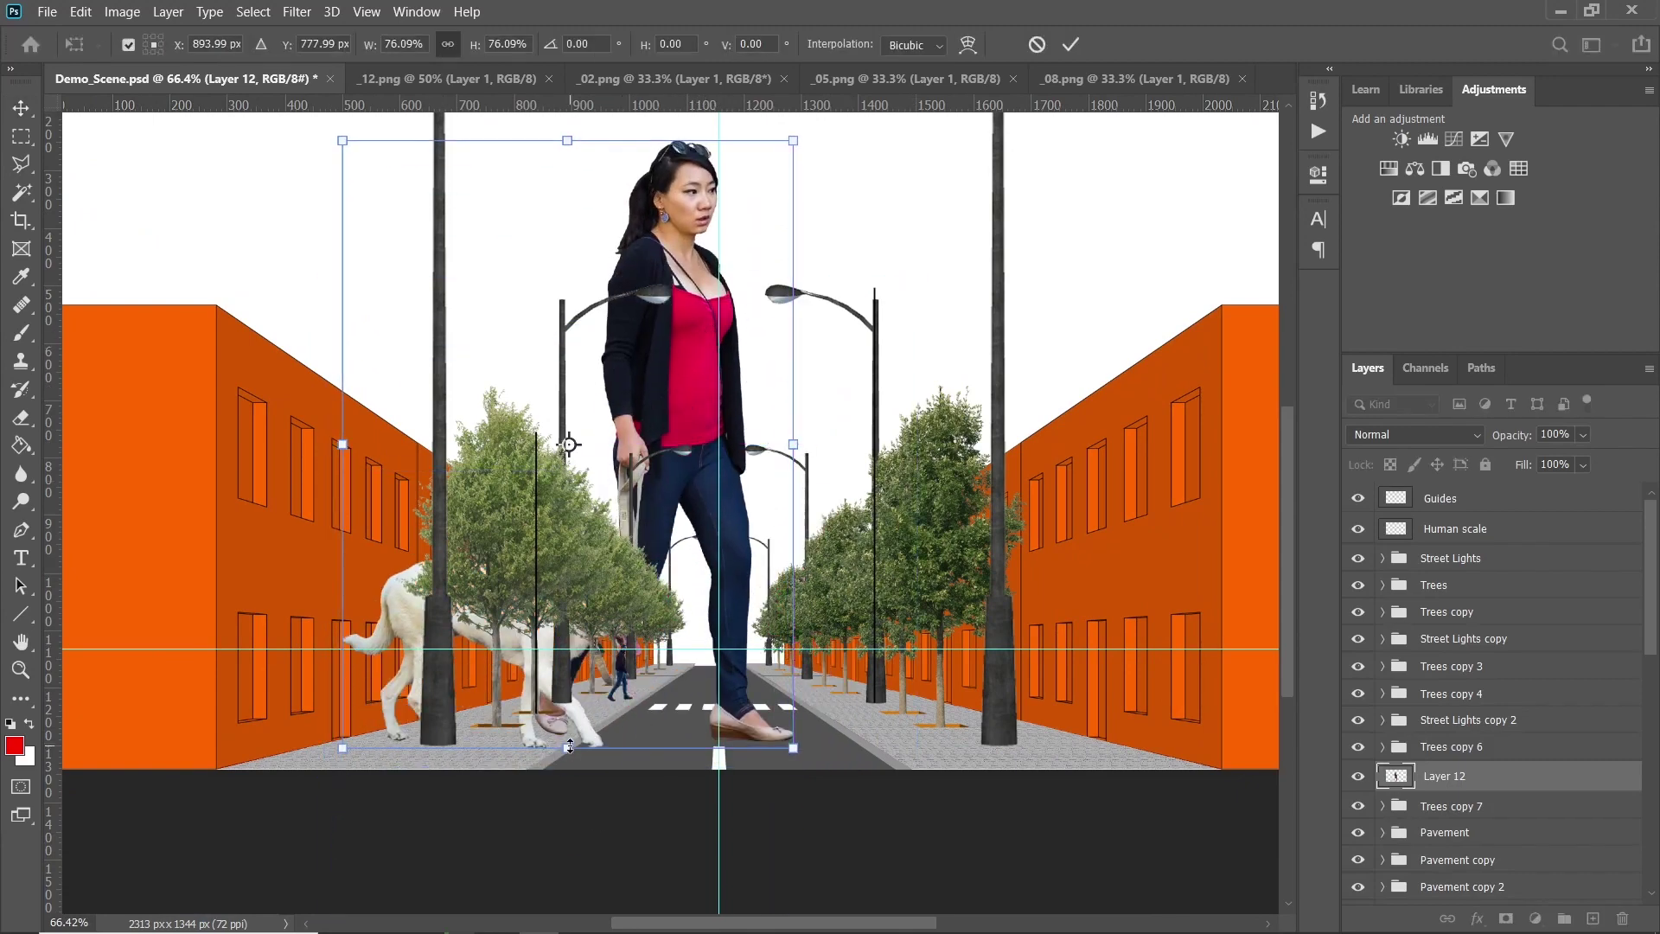
drag(567, 748, 567, 503)
drag(648, 312, 689, 508)
drag(610, 352, 611, 638)
scroll(634, 675, up, 5)
Move Layer 12 above the Human scale layer, fine-tune the woman's height to match the man, and apply the transform
drag(1497, 777, 1510, 524)
scroll(674, 661, up, 5)
scroll(674, 661, up, 1)
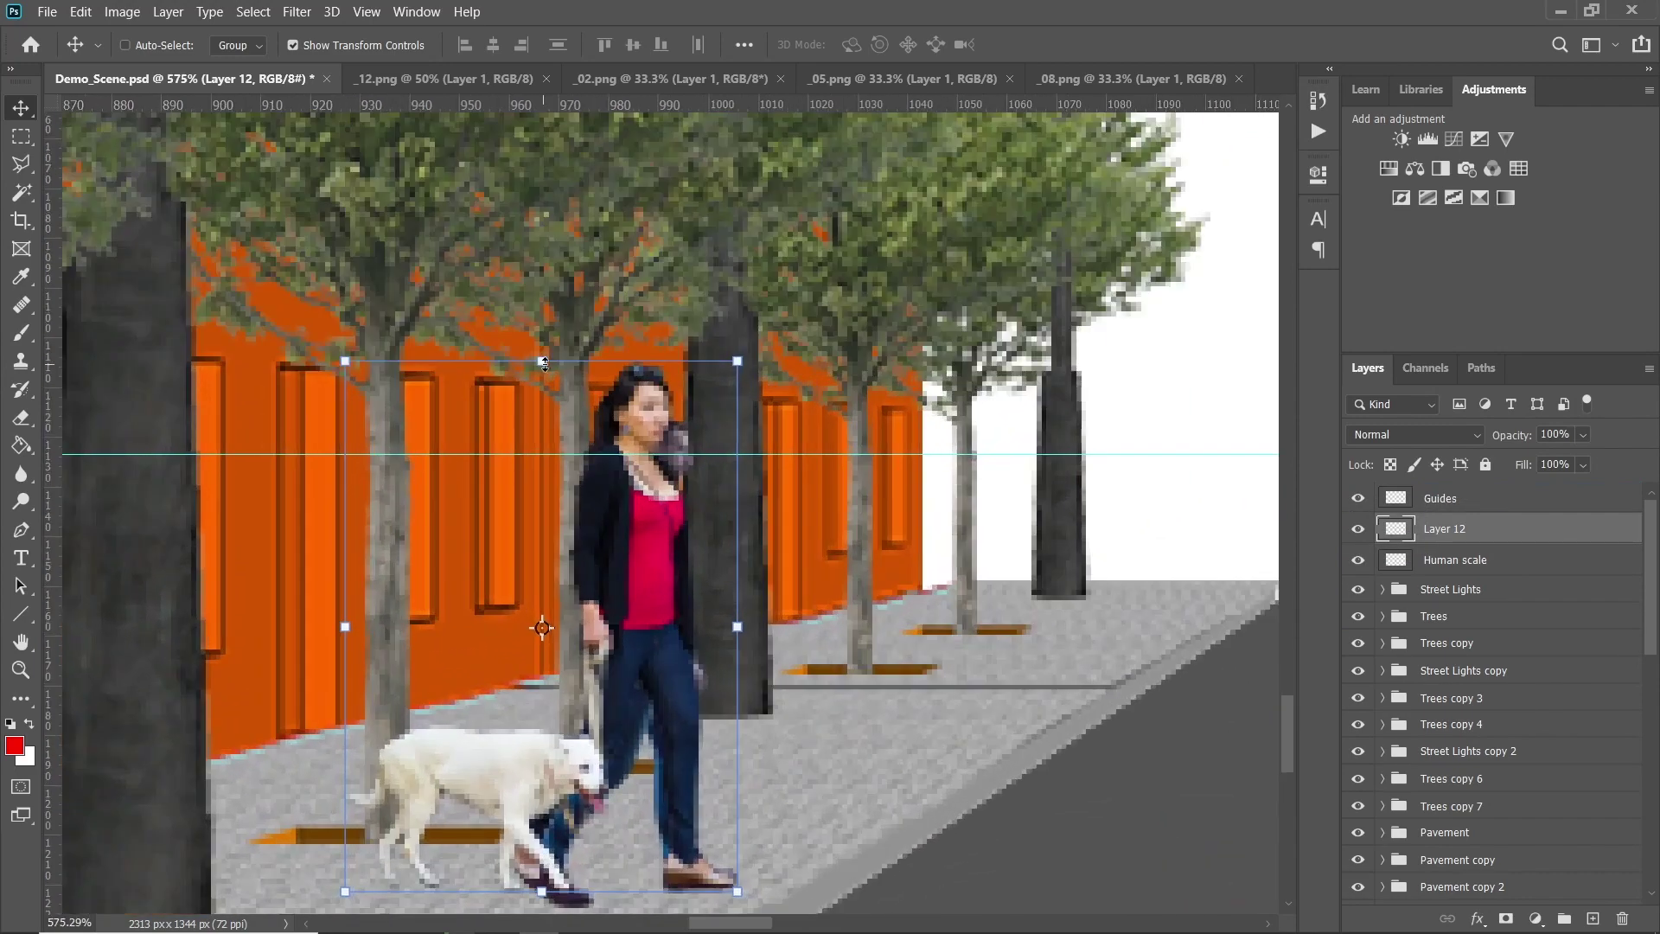
drag(540, 360, 541, 414)
drag(541, 892, 541, 896)
click(1071, 45)
Scale the woman-with-dog layer proportionally to 210% with its reference point on the intersection of the guides, and apply the transform
scroll(588, 480, down, 2)
scroll(571, 508, down, 4)
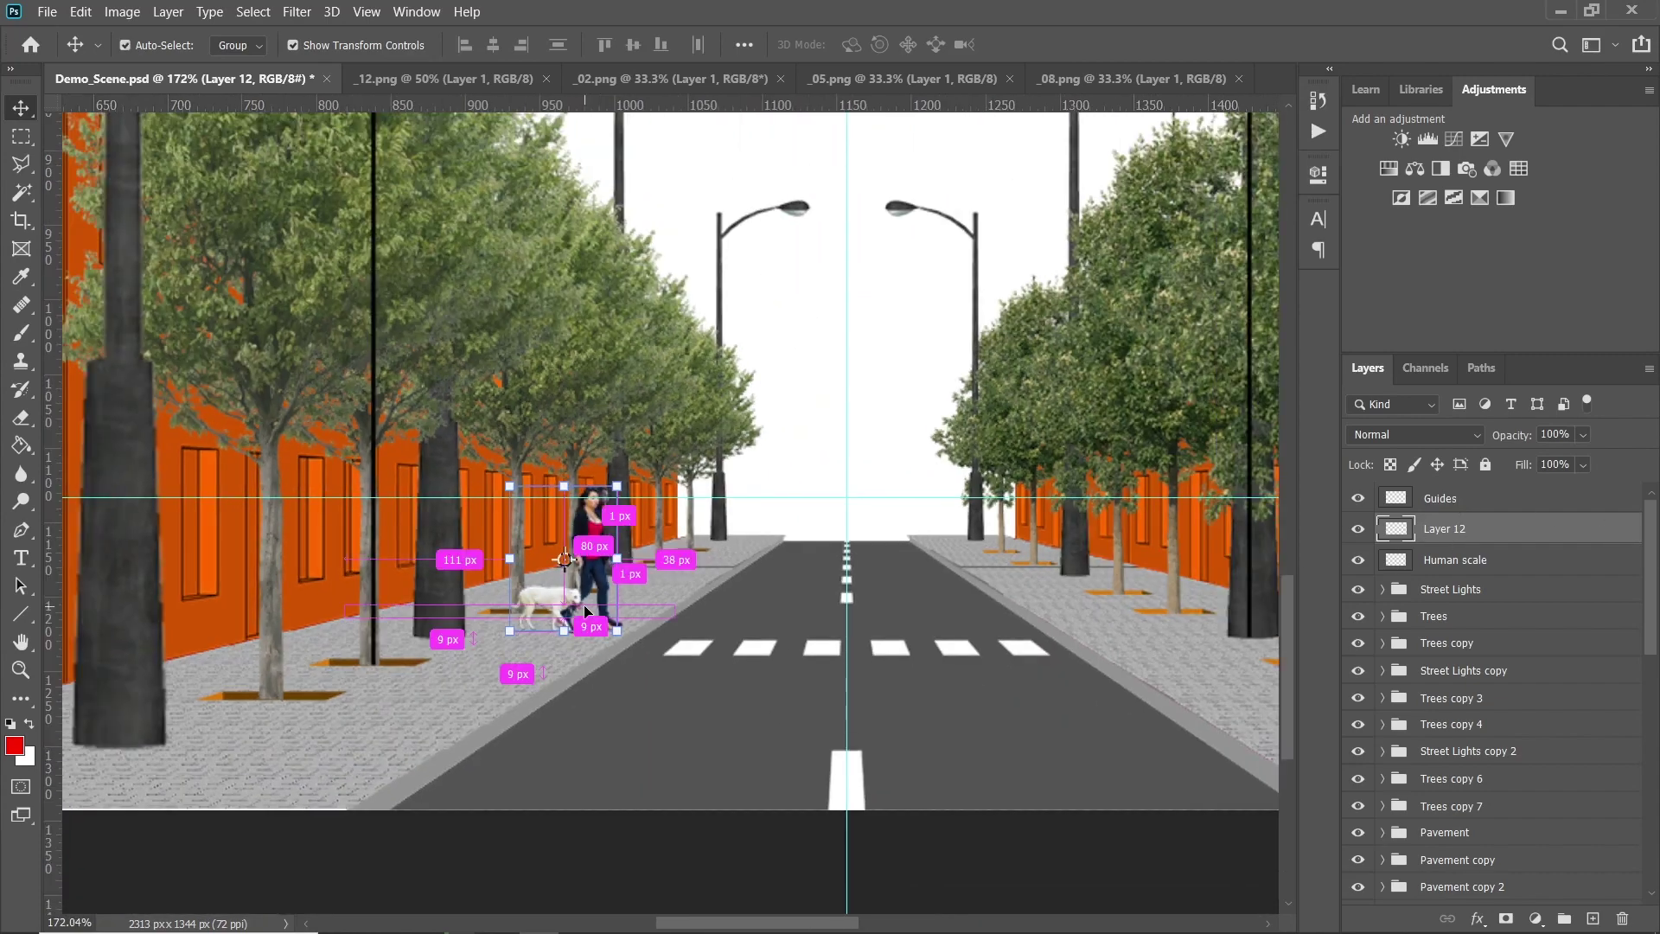
key(ctrl+t)
drag(564, 560, 846, 498)
click(412, 45)
key(Up)
key(Up)
key(Up)
key(Up)
key(Up)
key(Up)
key(Up)
key(Up)
key(Up)
key(Up)
key(Up)
key(Up)
key(Up)
key(Up)
key(Up)
key(Up)
key(Up)
key(Up)
key(Up)
key(Up)
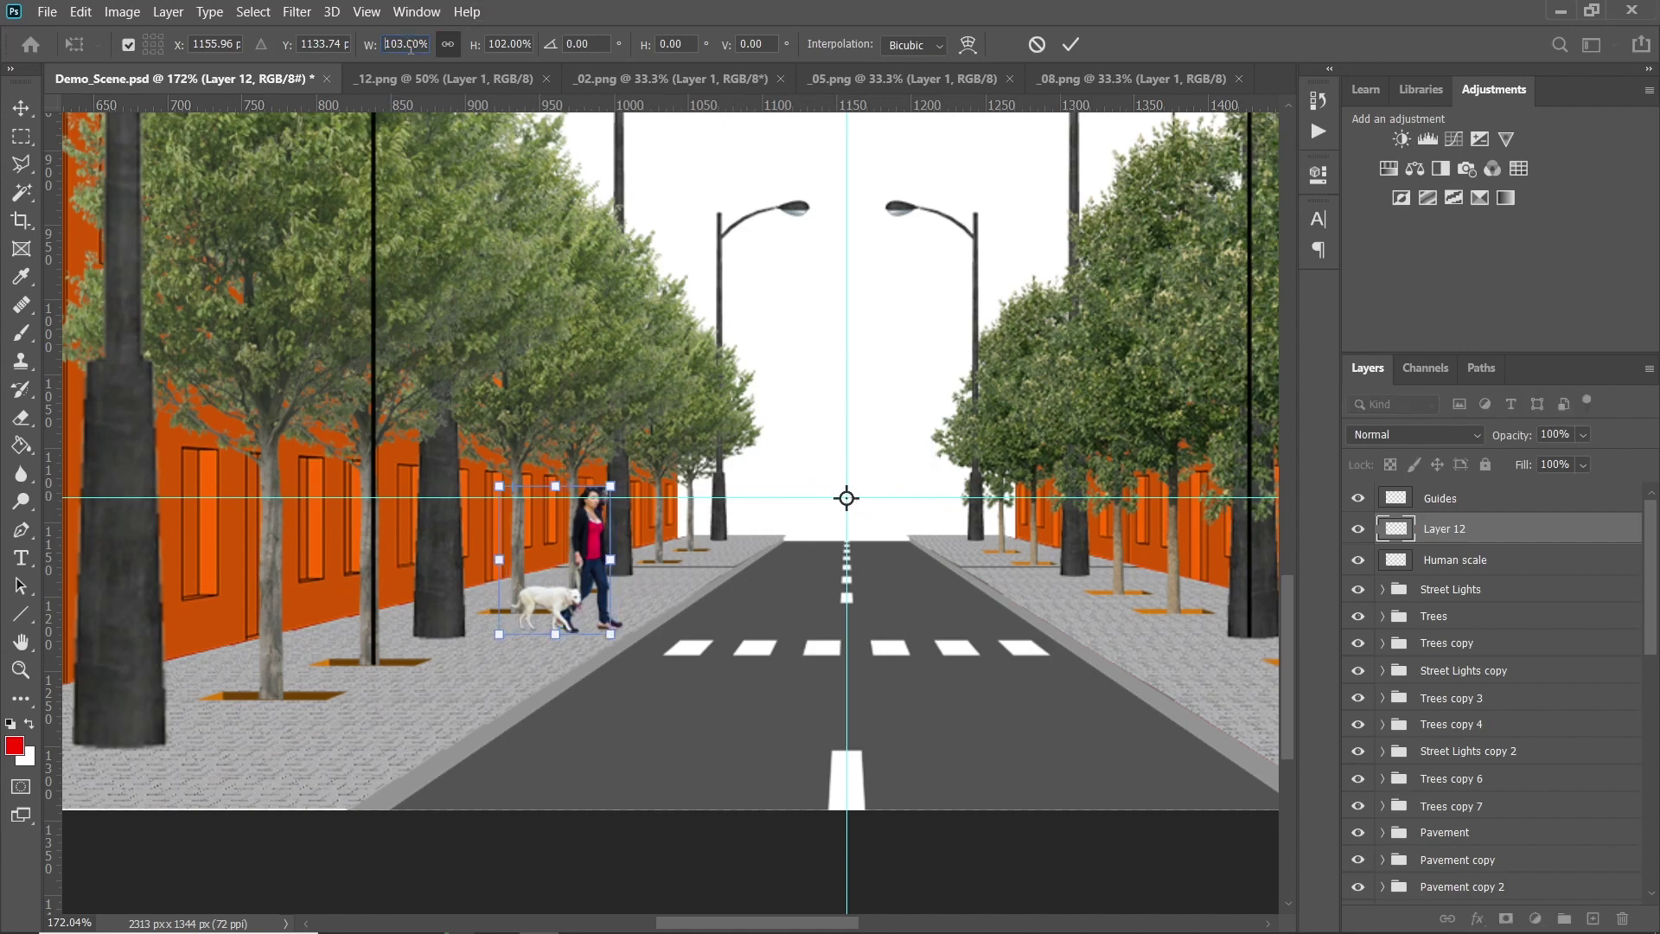
key(Up)
key(Up)
key(Up)
key(Up)
key(Up)
key(Up)
key(Up)
key(Up)
key(Up)
key(Up)
key(Up)
key(Up)
key(Up)
key(Up)
key(Up)
key(Up)
key(Up)
key(Up)
key(Up)
key(Up)
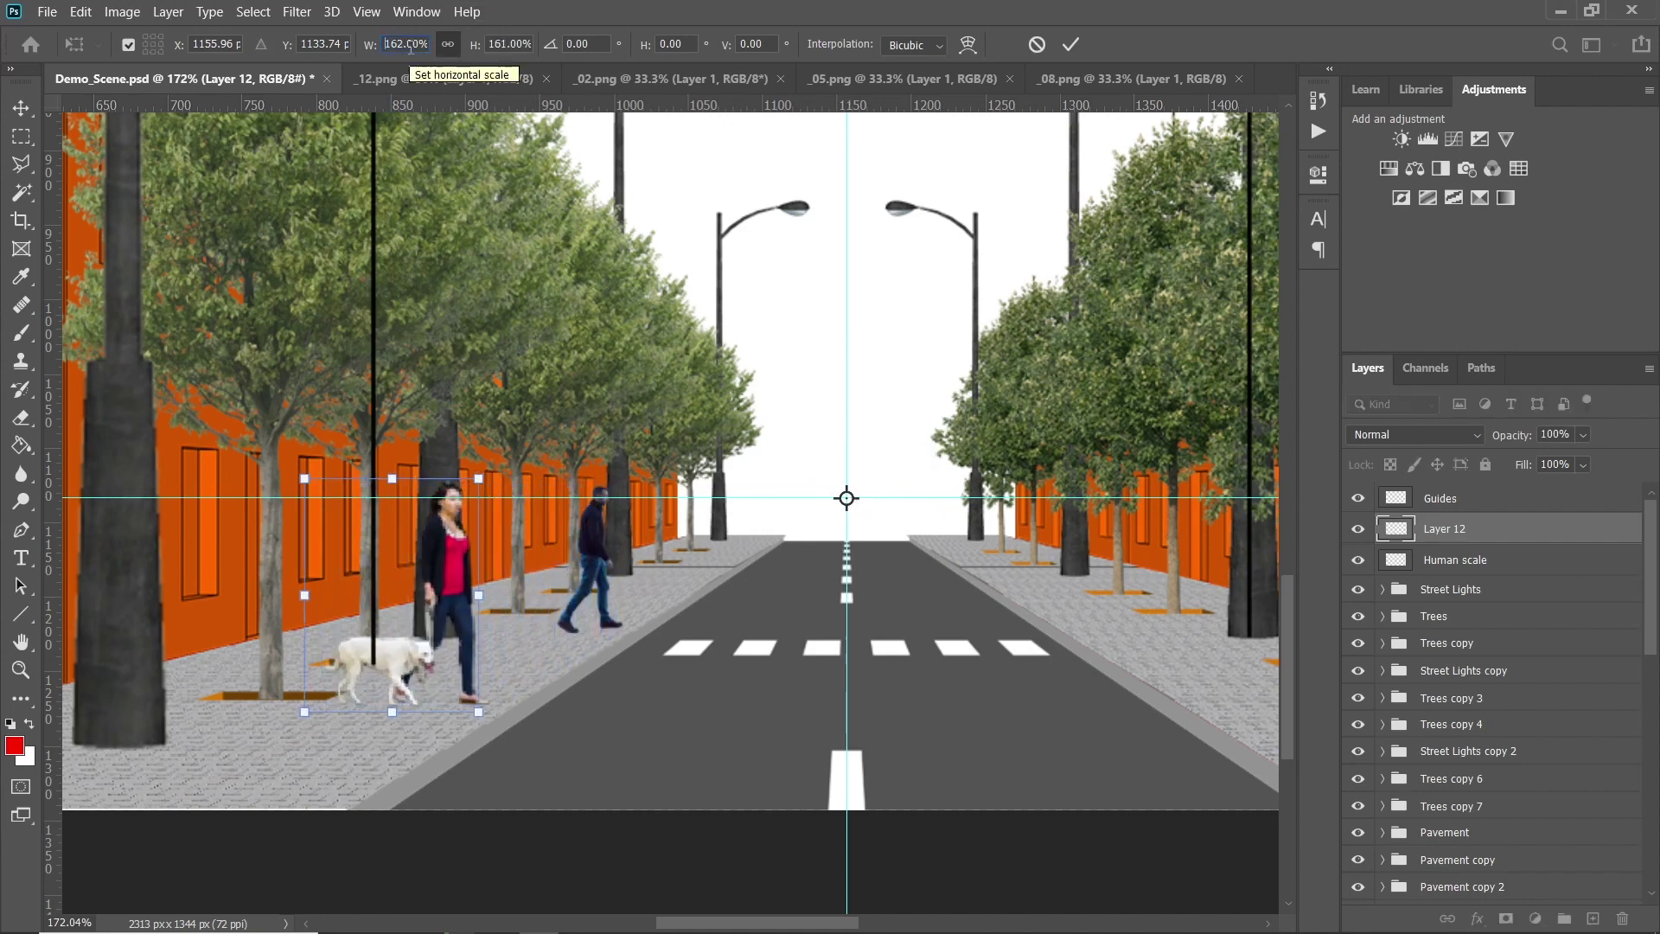
key(Up)
key(Up)
key(Up)
key(Up)
key(Up)
key(Up)
key(Up)
key(Up)
key(Up)
key(Up)
key(Up)
key(Up)
key(Up)
key(Up)
key(Up)
key(Up)
key(Up)
key(Up)
key(Up)
key(Up)
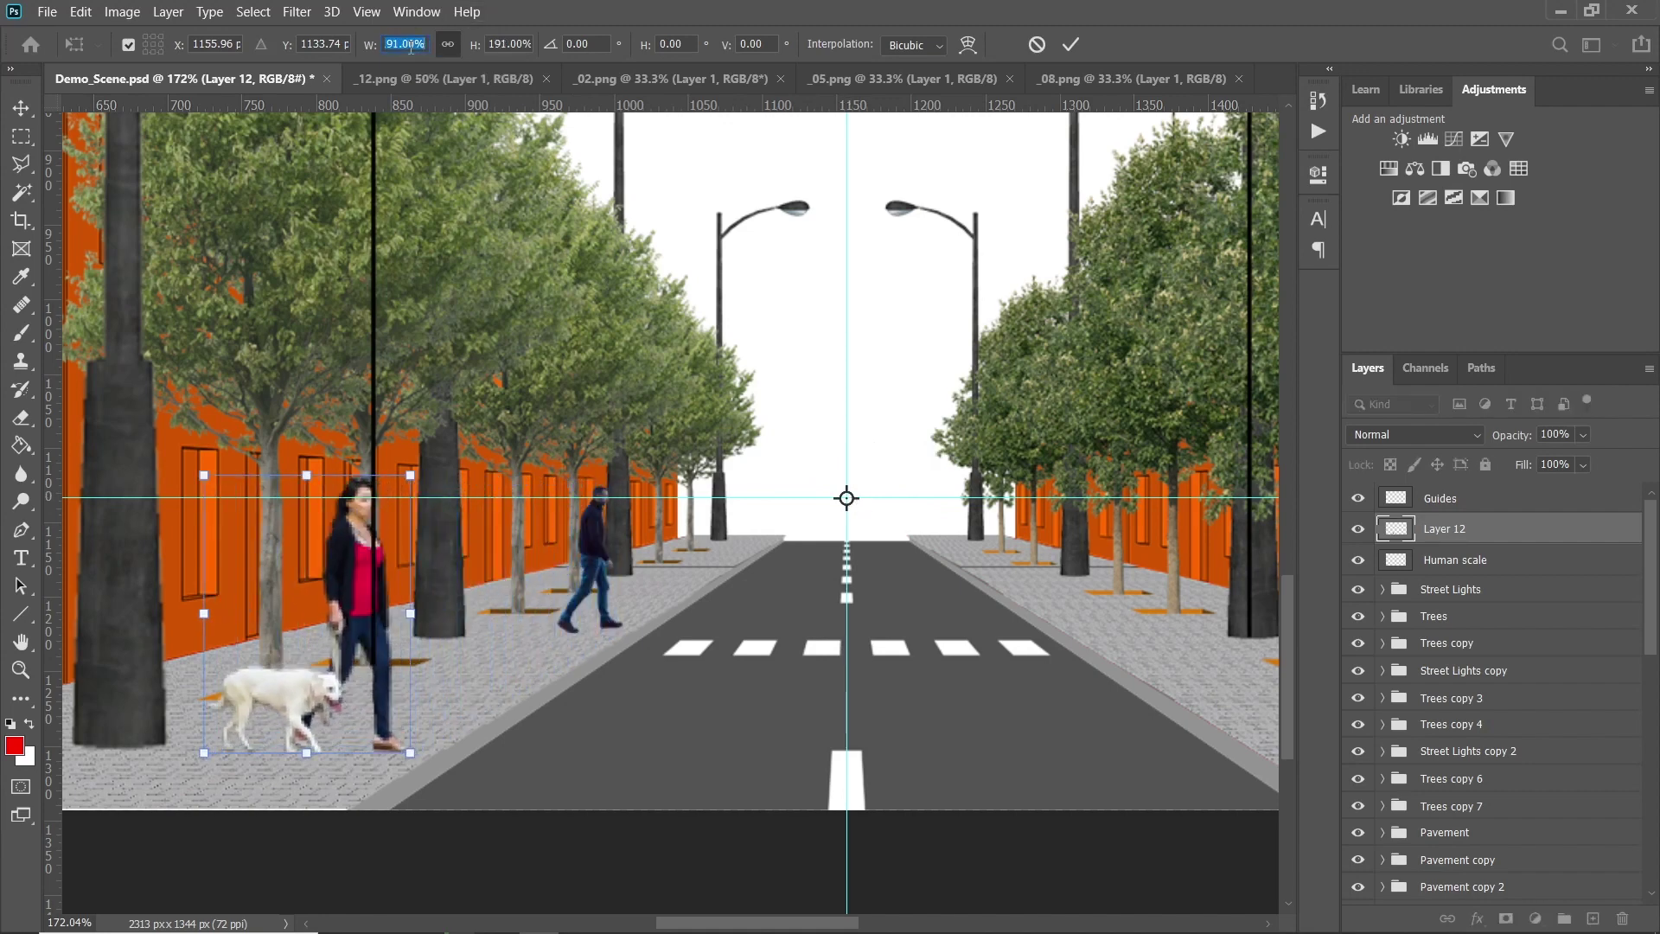
key(Up)
key(Up)
key(Up)
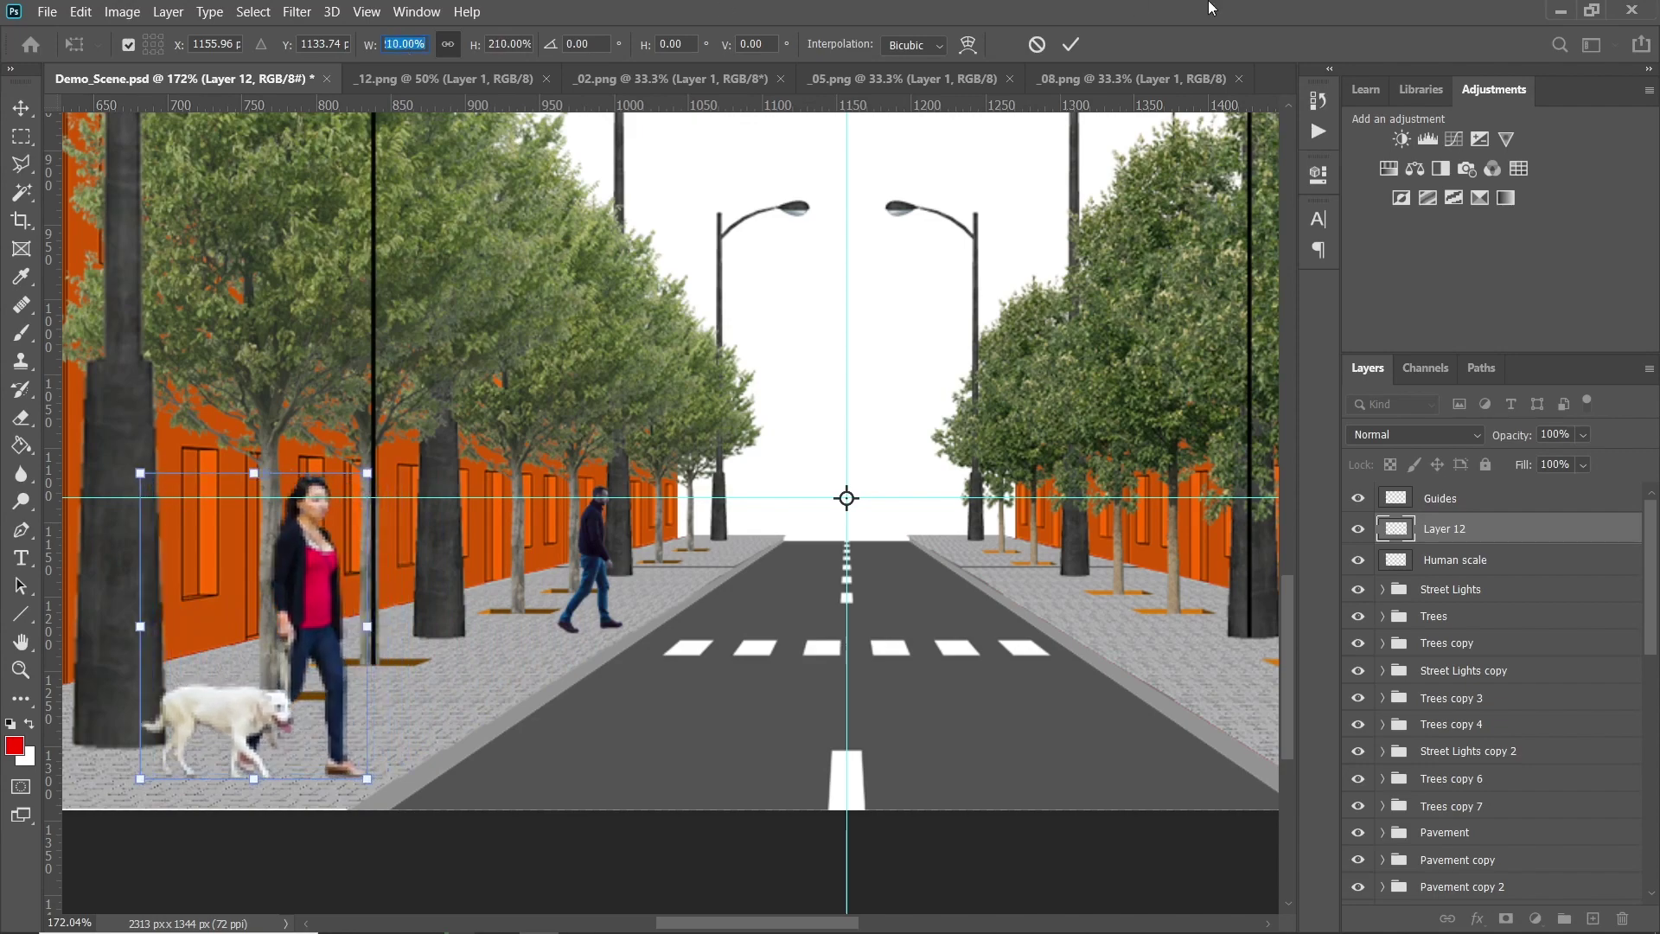
click(1074, 47)
Hide the Guides layer and turn off the transform controls
click(1358, 498)
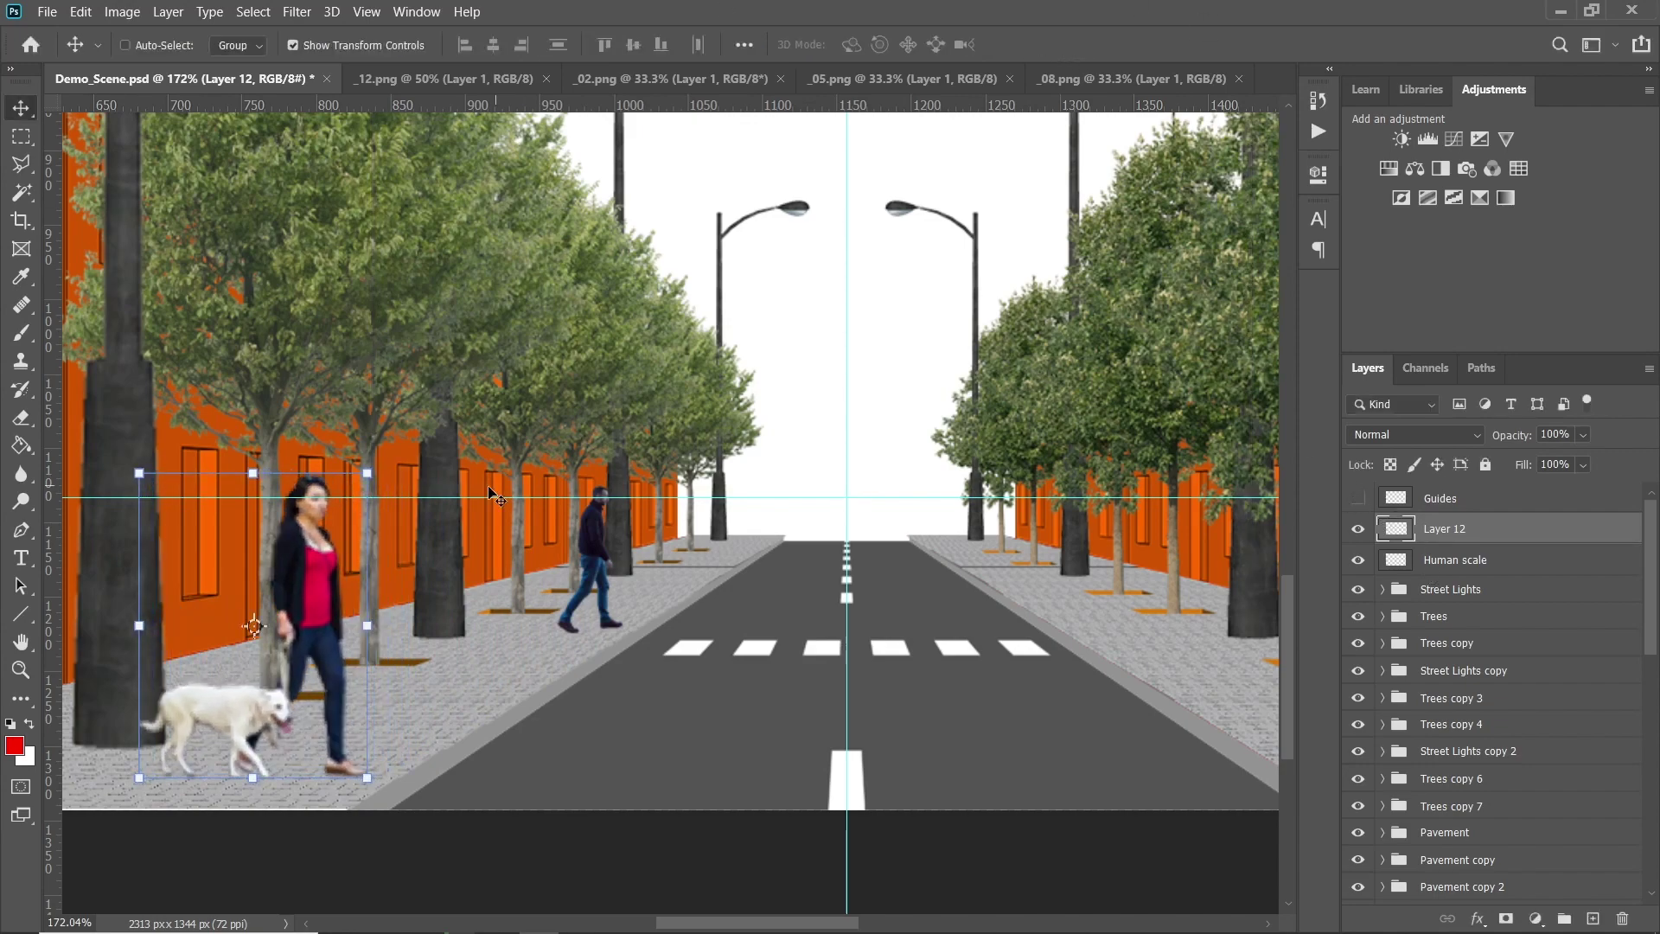
scroll(480, 538, down, 3)
scroll(480, 538, down, 2)
scroll(480, 538, down, 2)
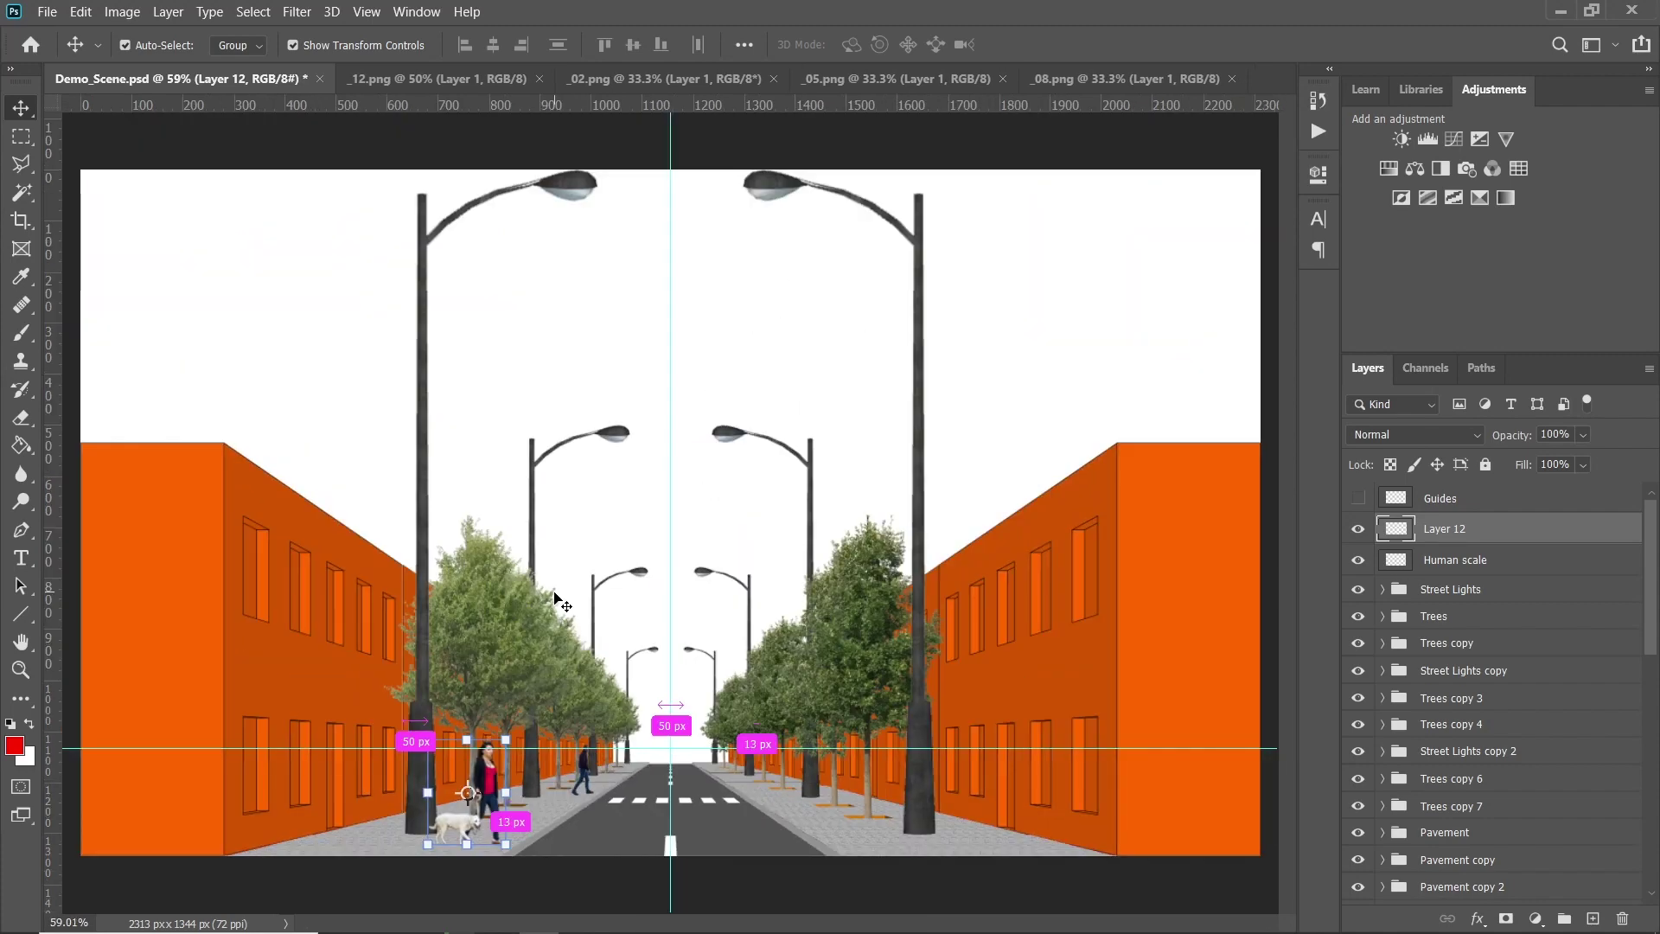
click(320, 47)
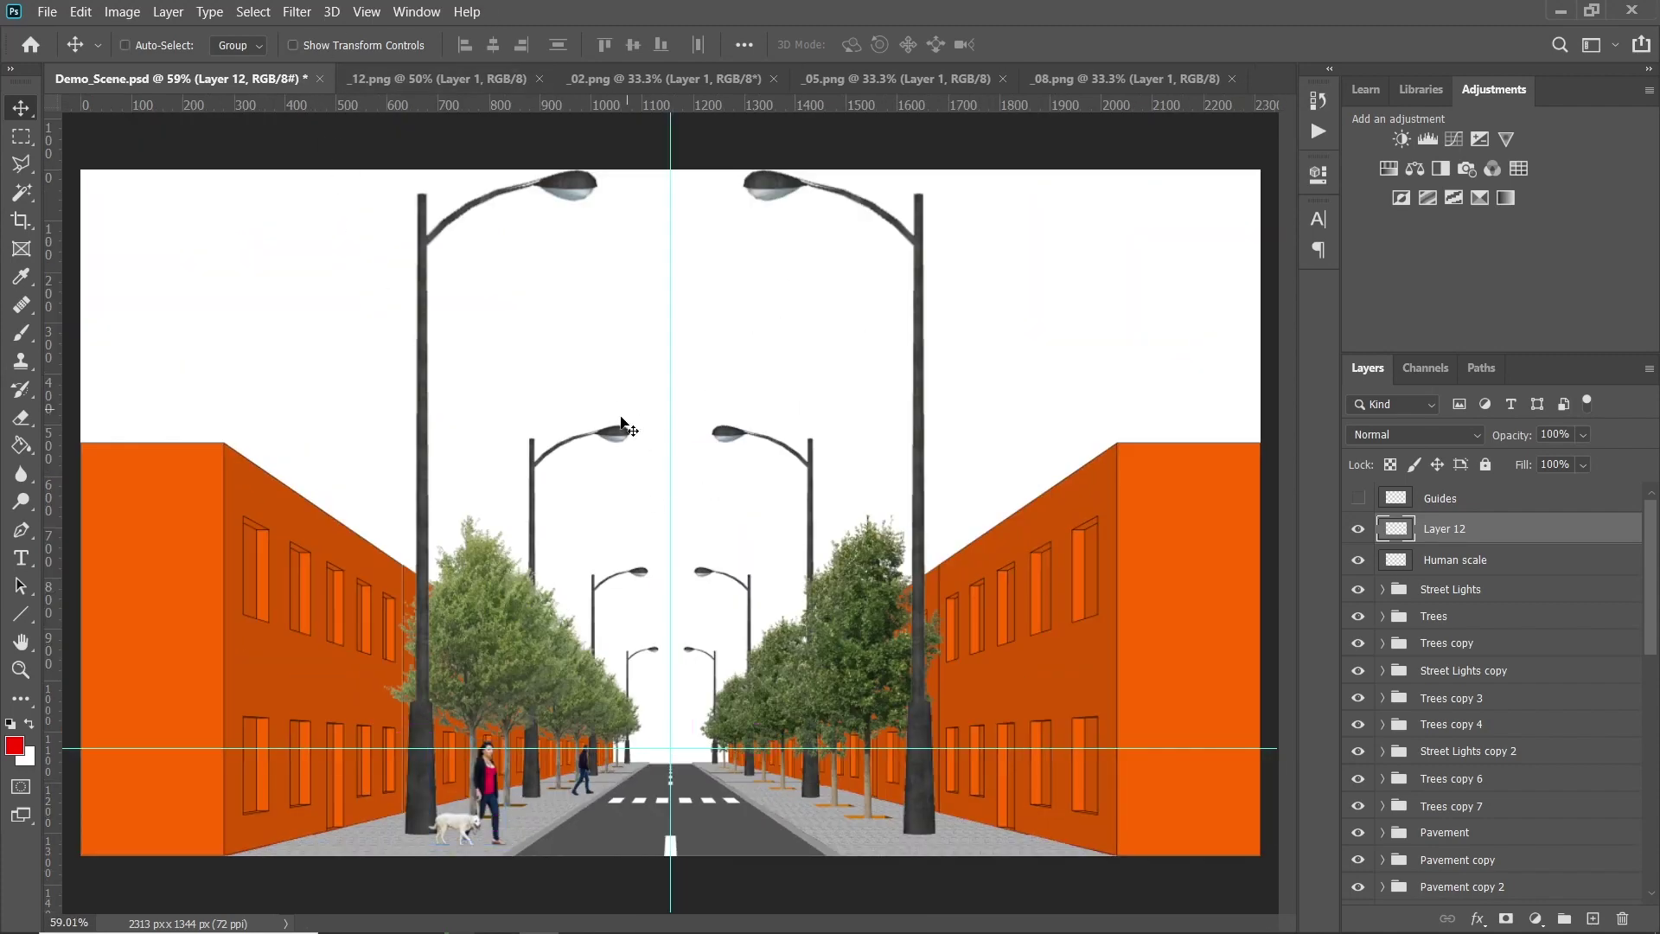
Close _12.png, bring the two women with a map from _02.png into Demo_Scene, and scale them proportionally to about 10%
click(539, 78)
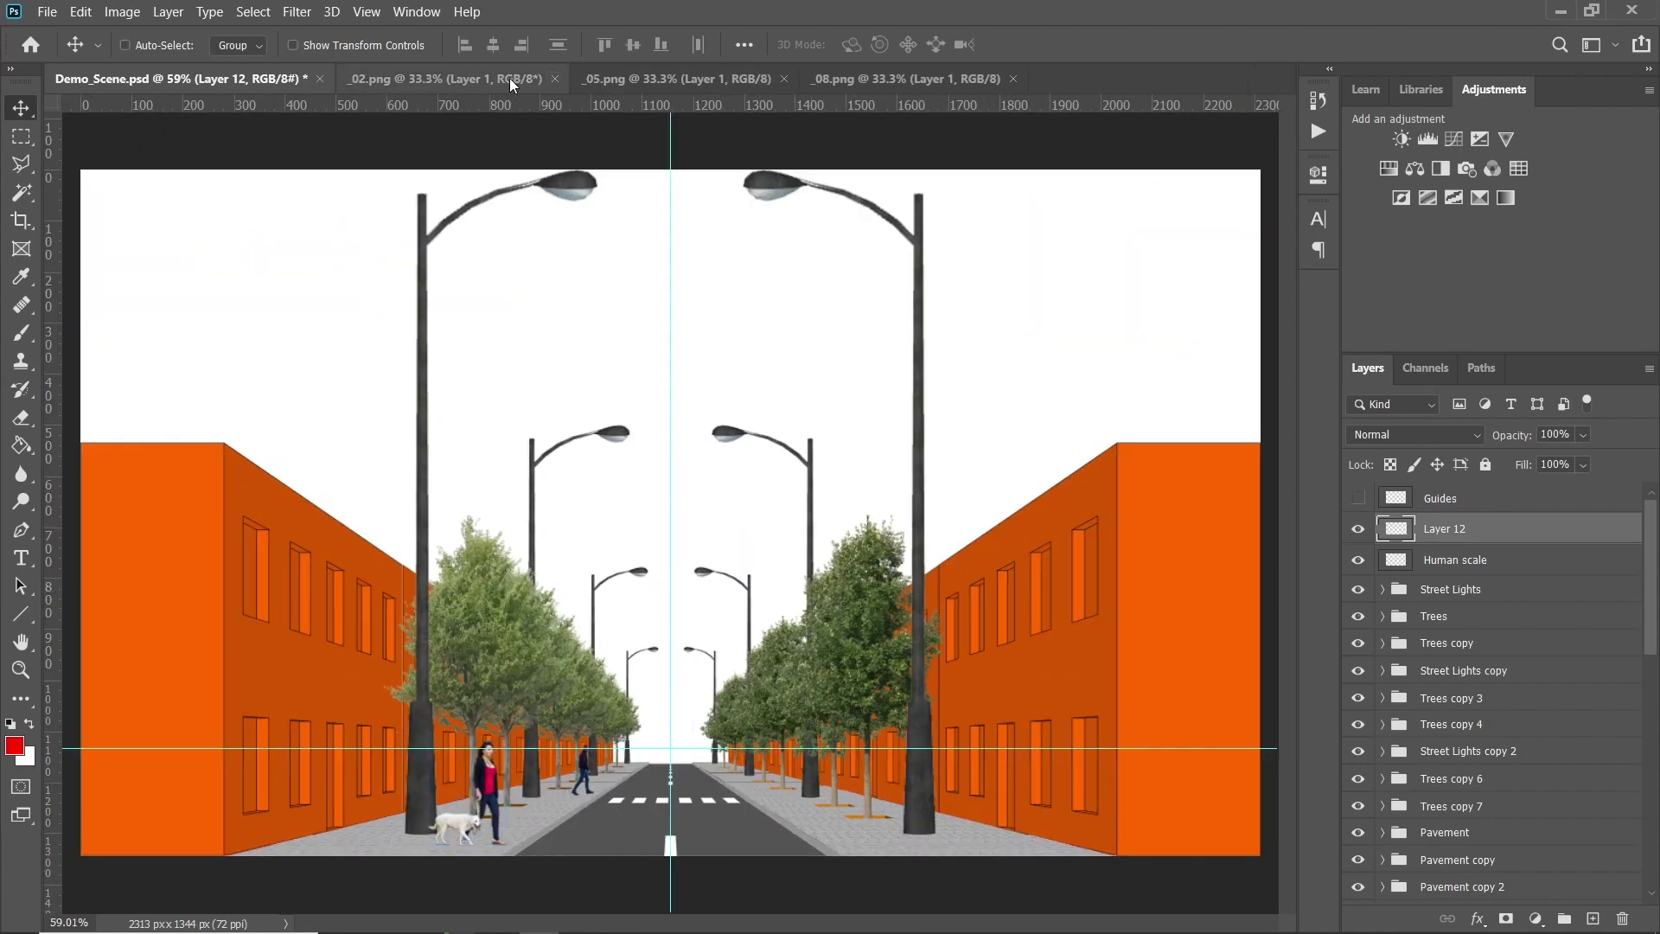
click(510, 78)
drag(637, 408, 593, 753)
key(ctrl+t)
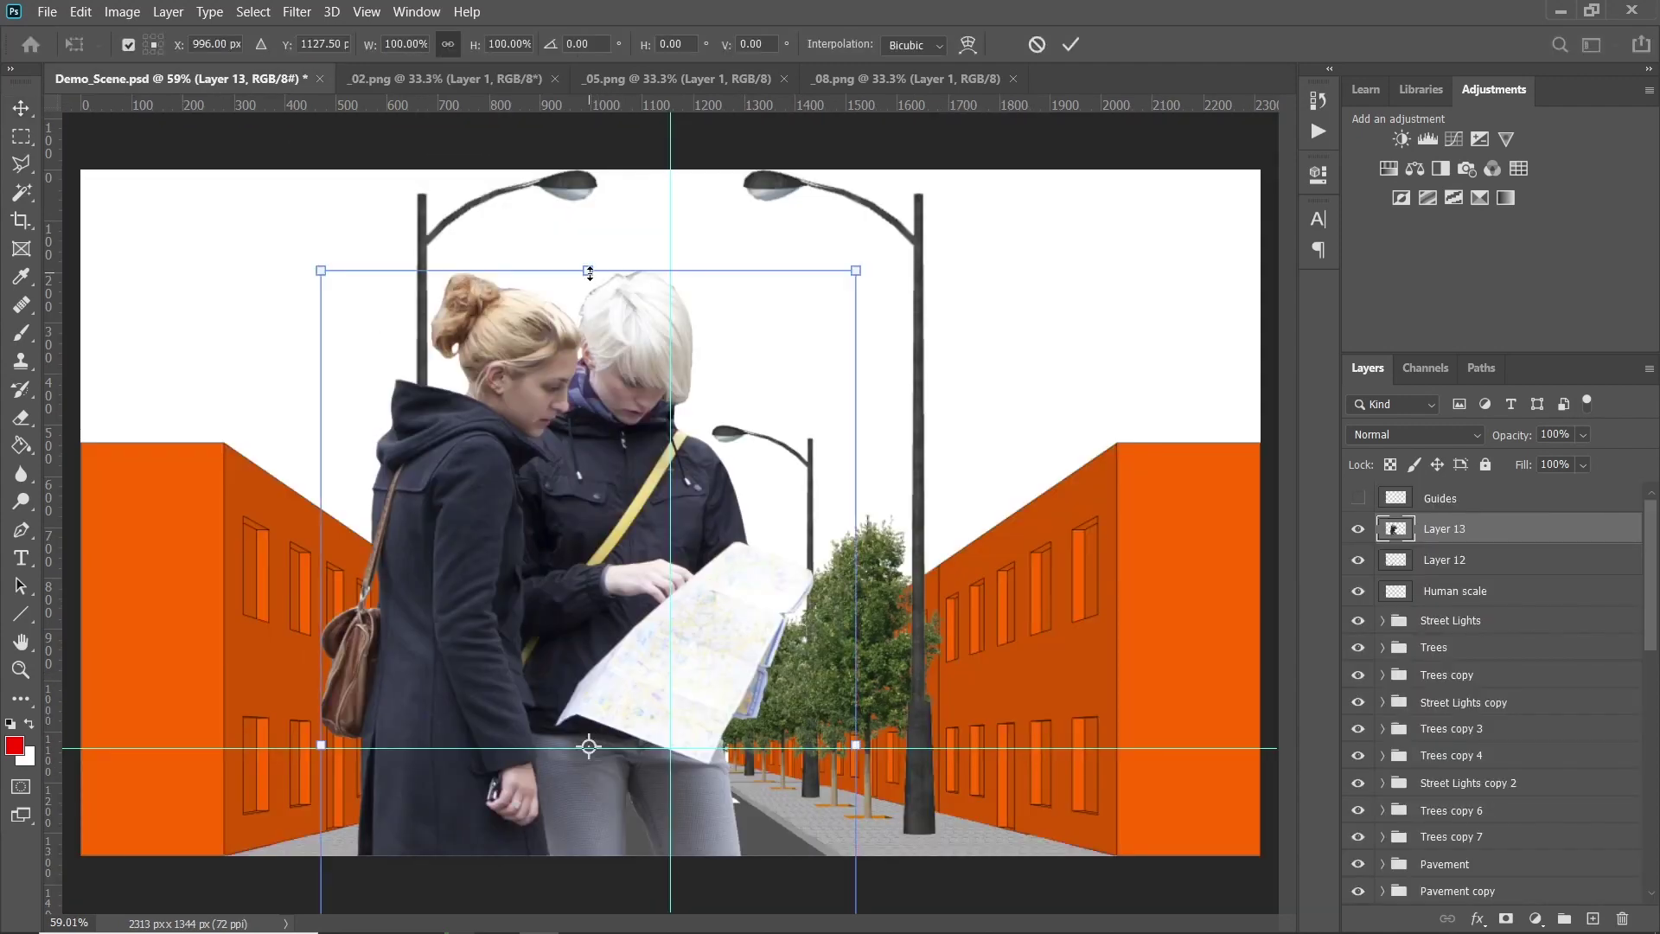
drag(588, 271, 601, 698)
scroll(601, 698, up, 10)
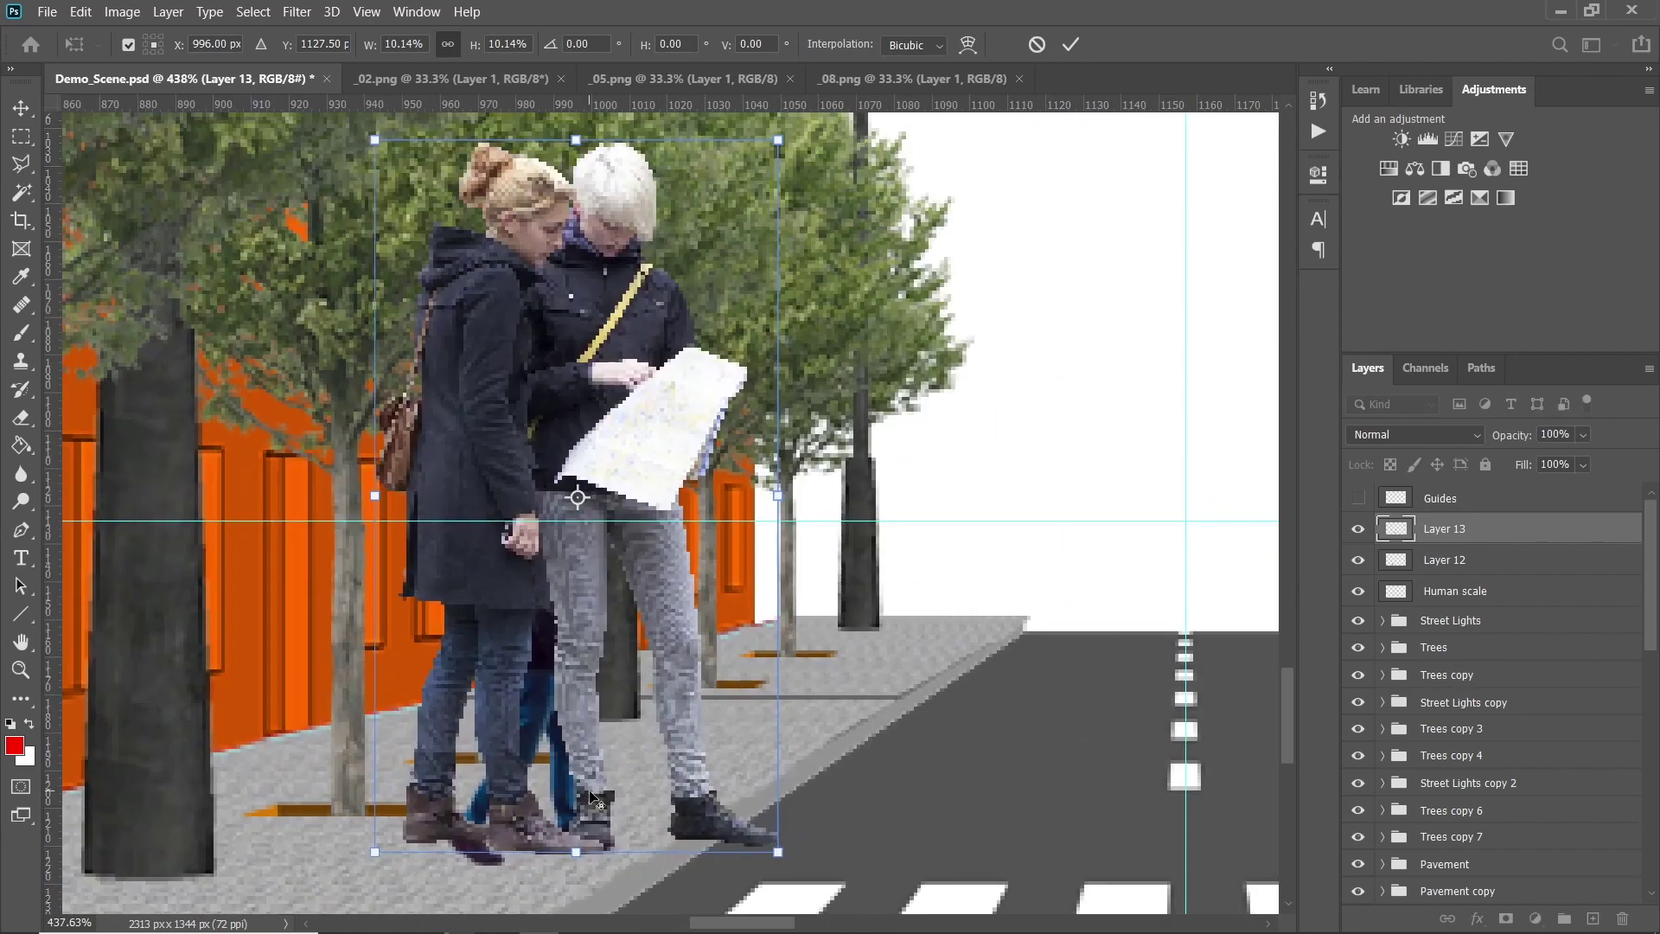
Scale the two women to 5.43% and position them over the human-scale man so that their heights match
drag(575, 145, 577, 479)
drag(558, 757, 532, 758)
drag(530, 482, 528, 475)
scroll(541, 553, down, 5)
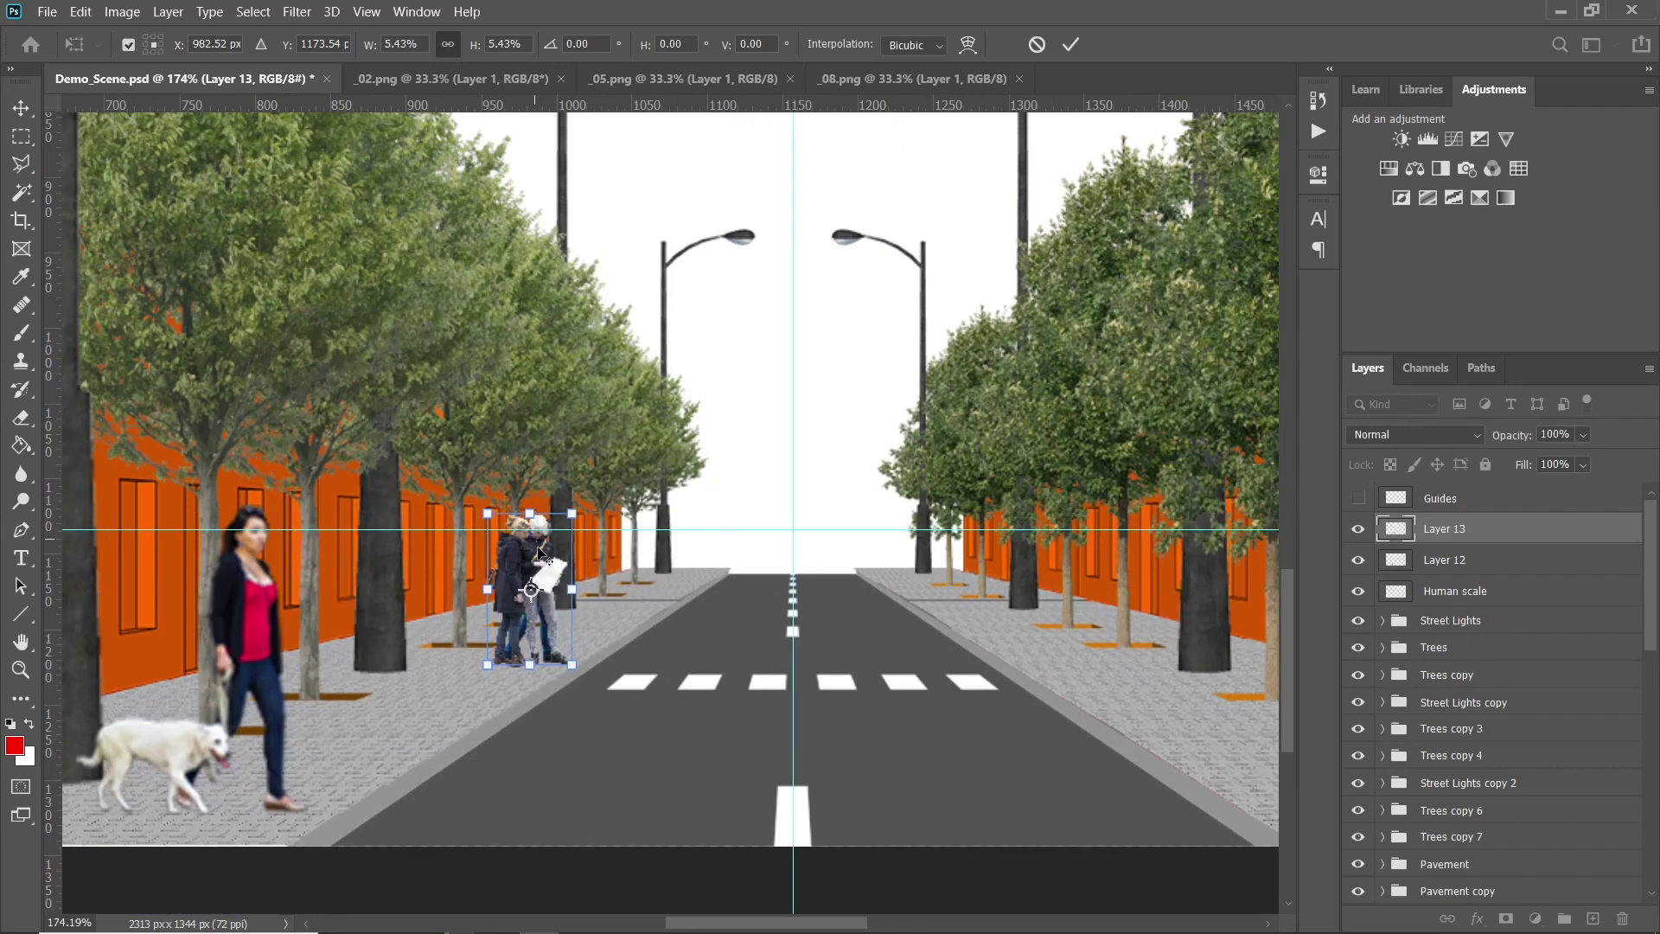
Set the reference point on the guides' intersection, scale the two women proportionally to 2.43%, and apply the transform
drag(536, 585, 753, 526)
scroll(797, 530, up, 12)
scroll(760, 526, down, 10)
scroll(753, 527, down, 5)
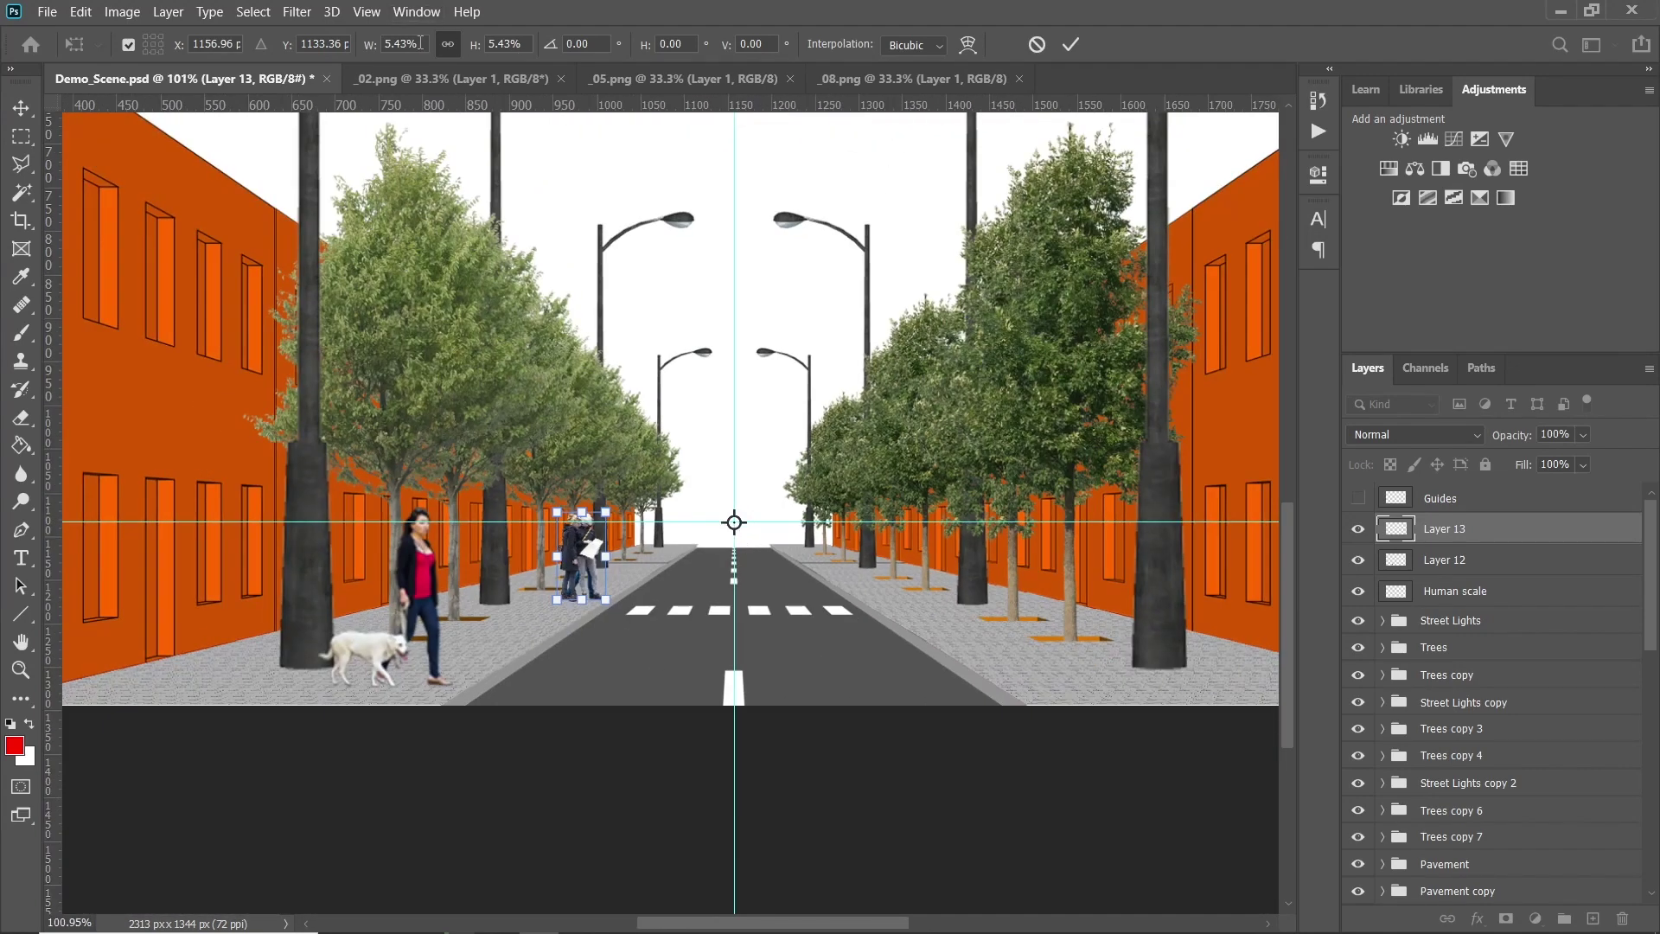
scroll(412, 43, up, 5)
scroll(413, 43, down, 9)
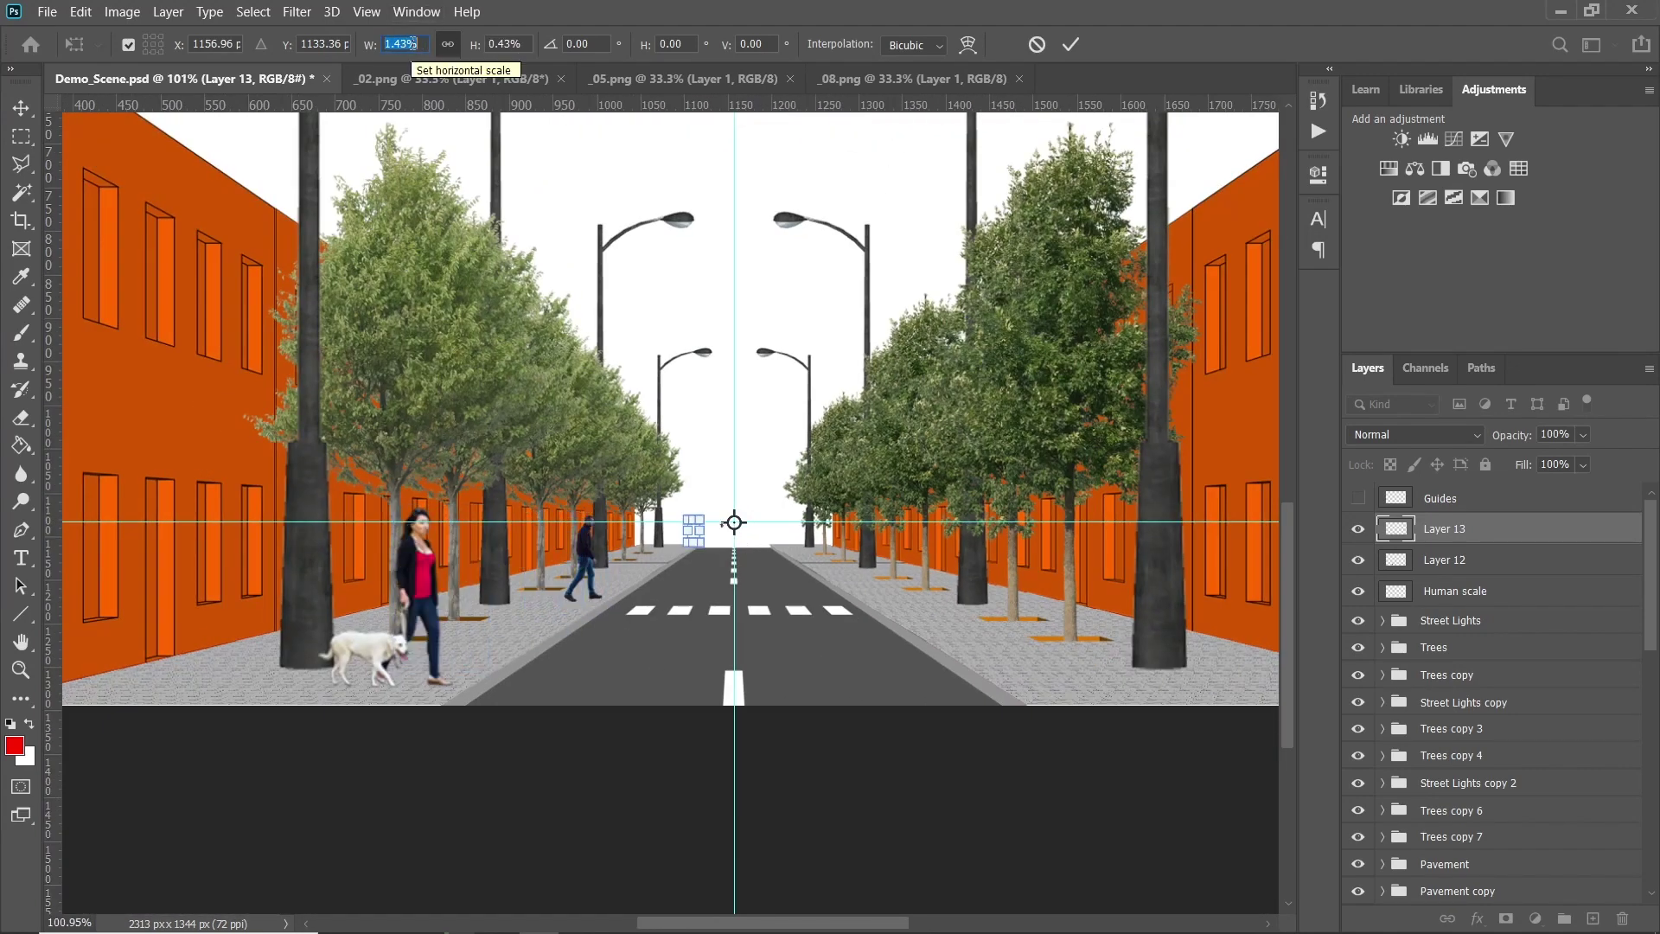
scroll(412, 43, up, 1)
scroll(413, 43, up, 3)
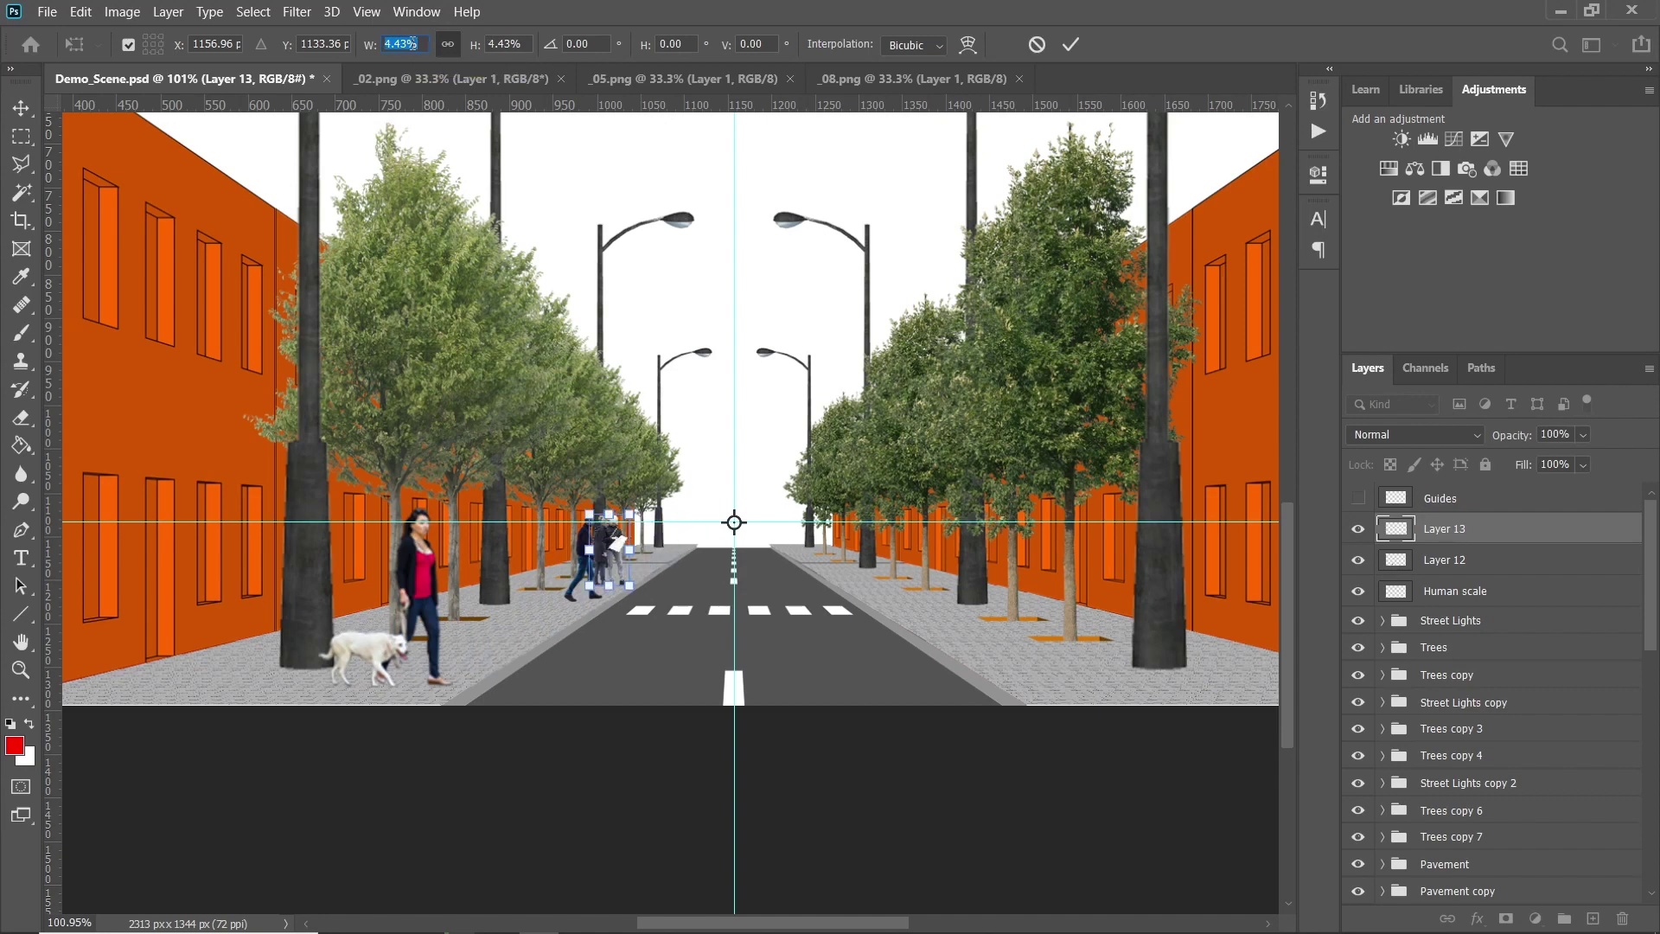
scroll(412, 44, up, 1)
scroll(412, 44, down, 4)
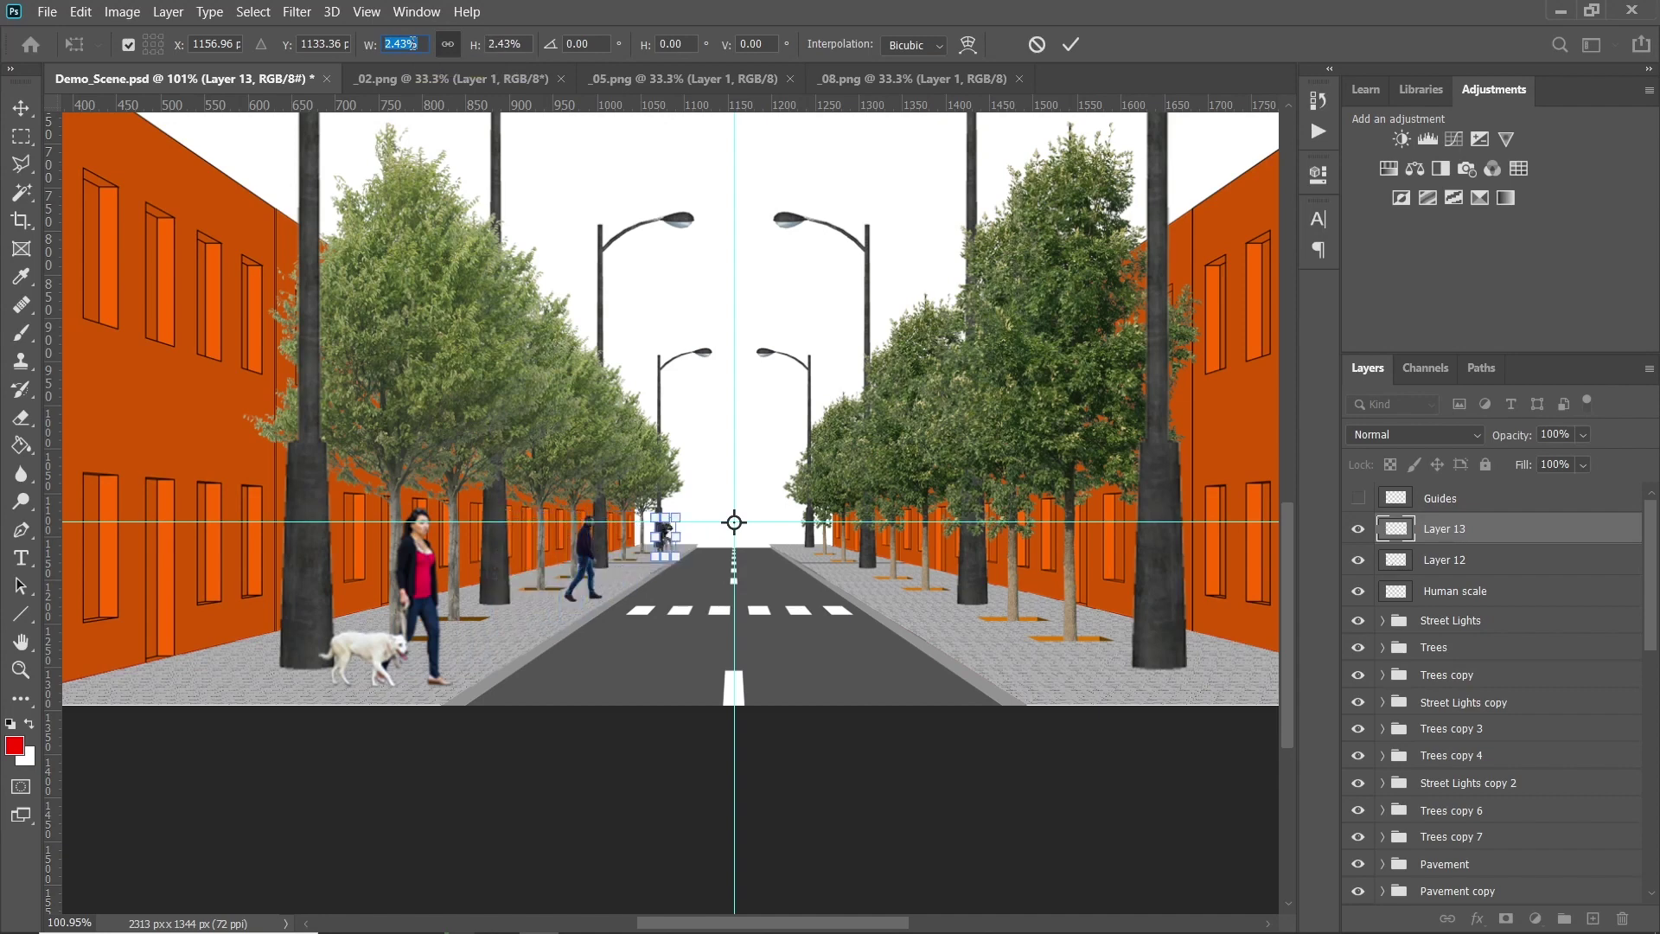
click(1070, 44)
Move the two women across the road to the far end of the right-hand pavement
scroll(661, 532, up, 2)
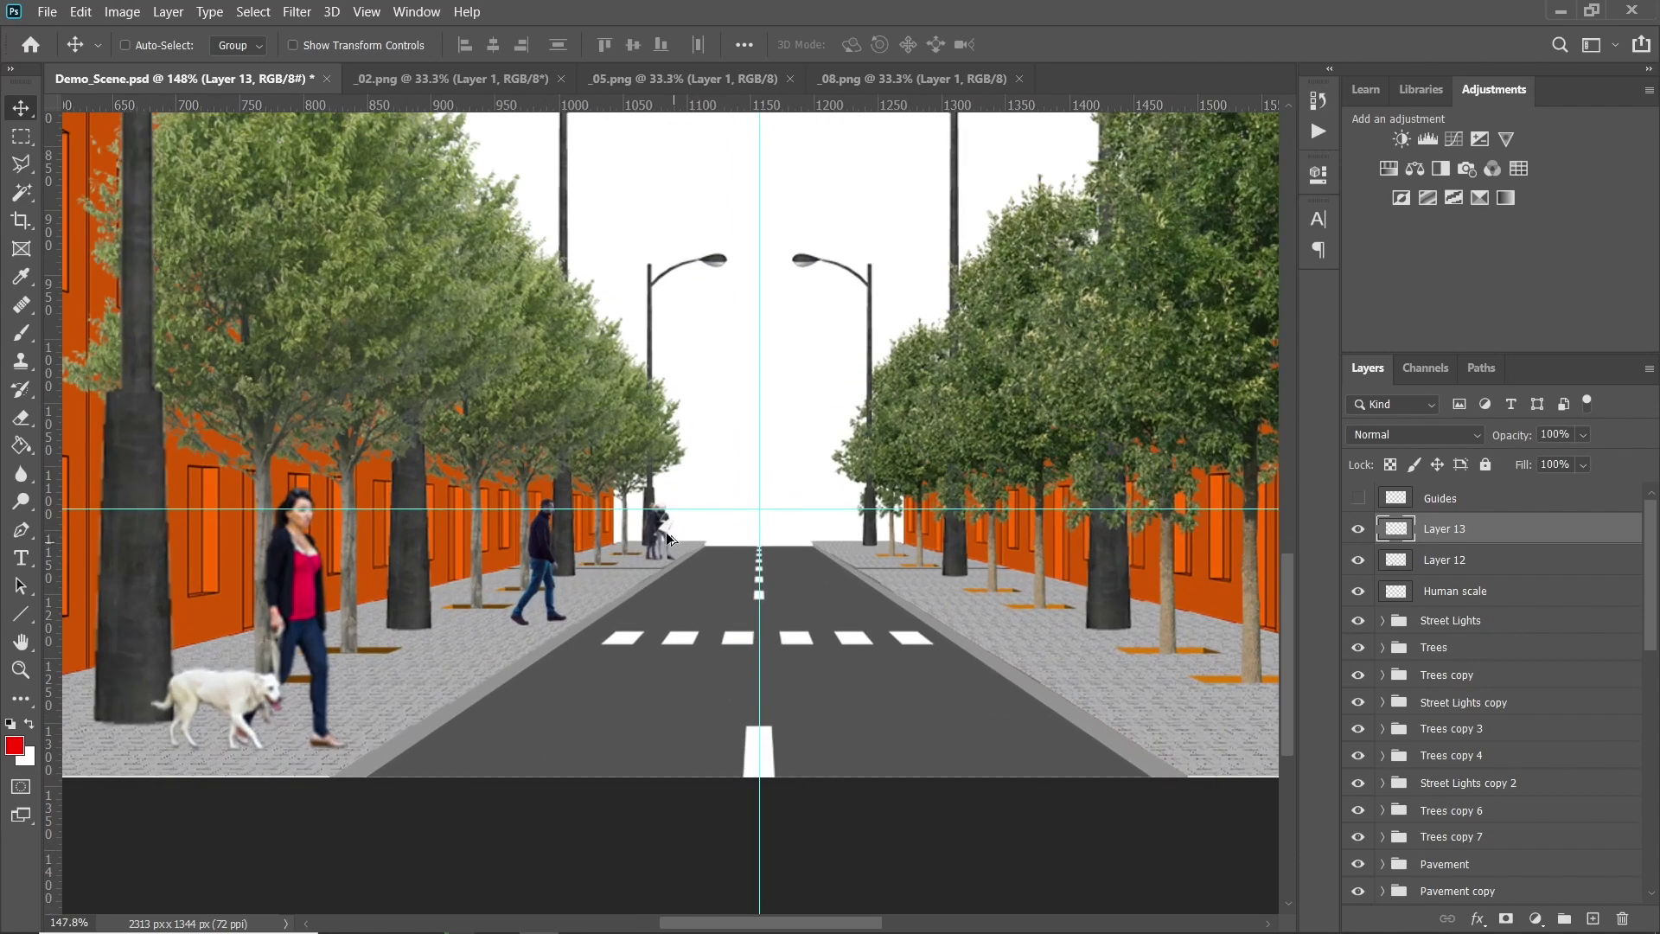
drag(661, 532, 963, 553)
scroll(964, 554, down, 3)
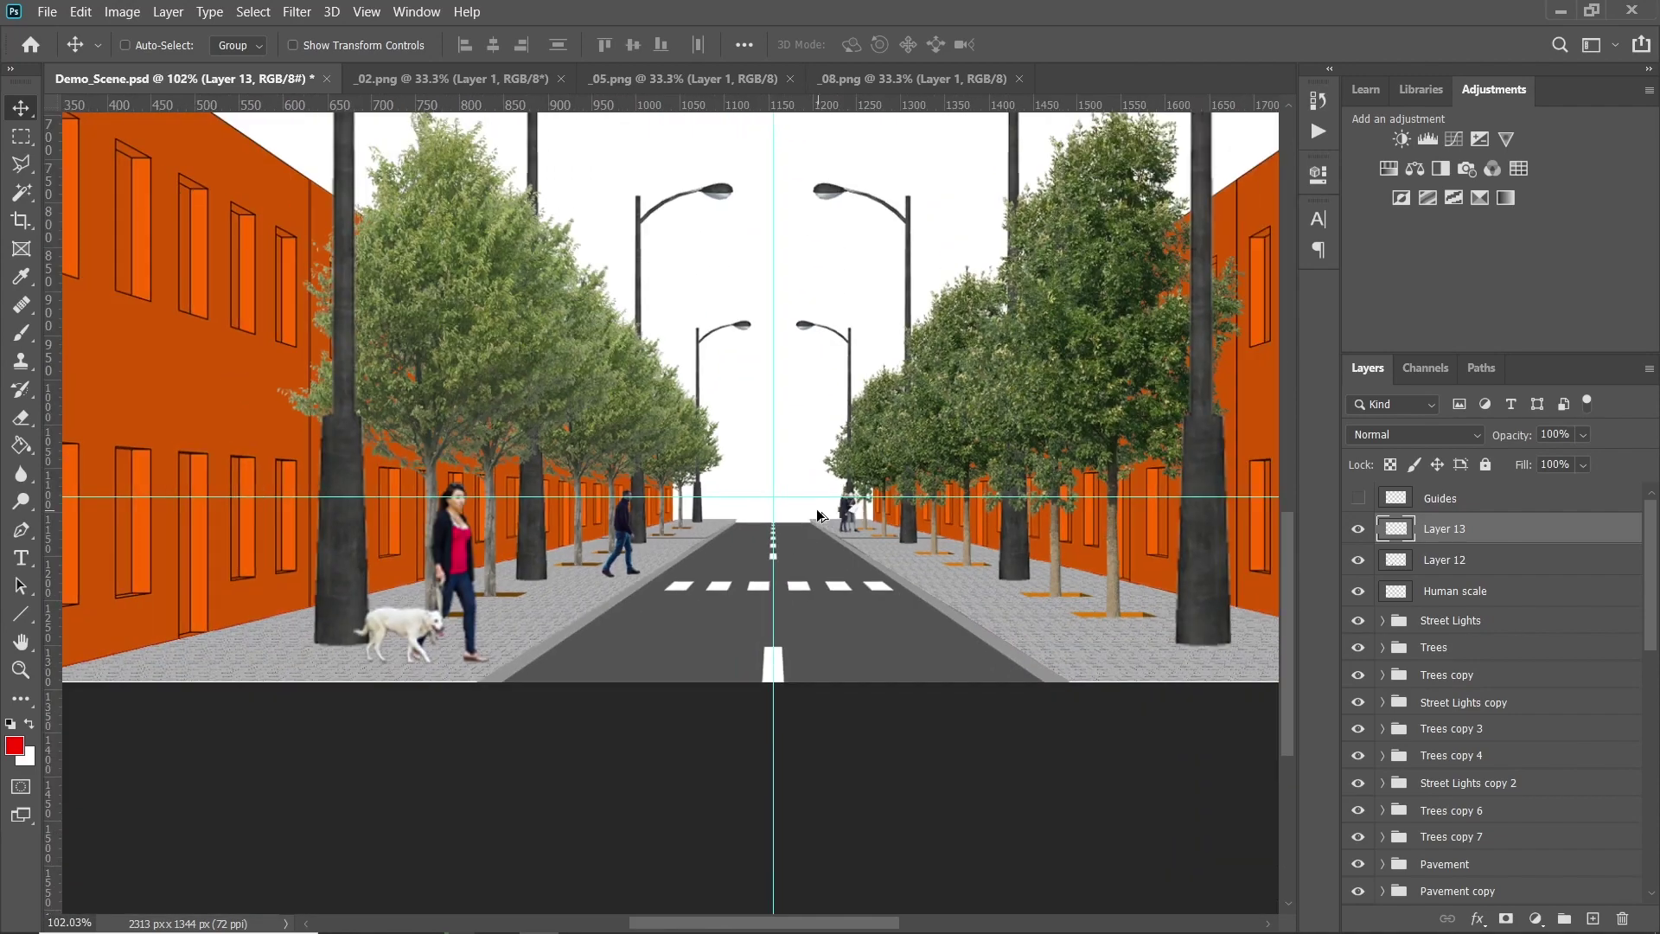
Close _02.png, bring the woman from _05.png into Demo_Scene, and scale her proportionally to 9.92%
click(562, 79)
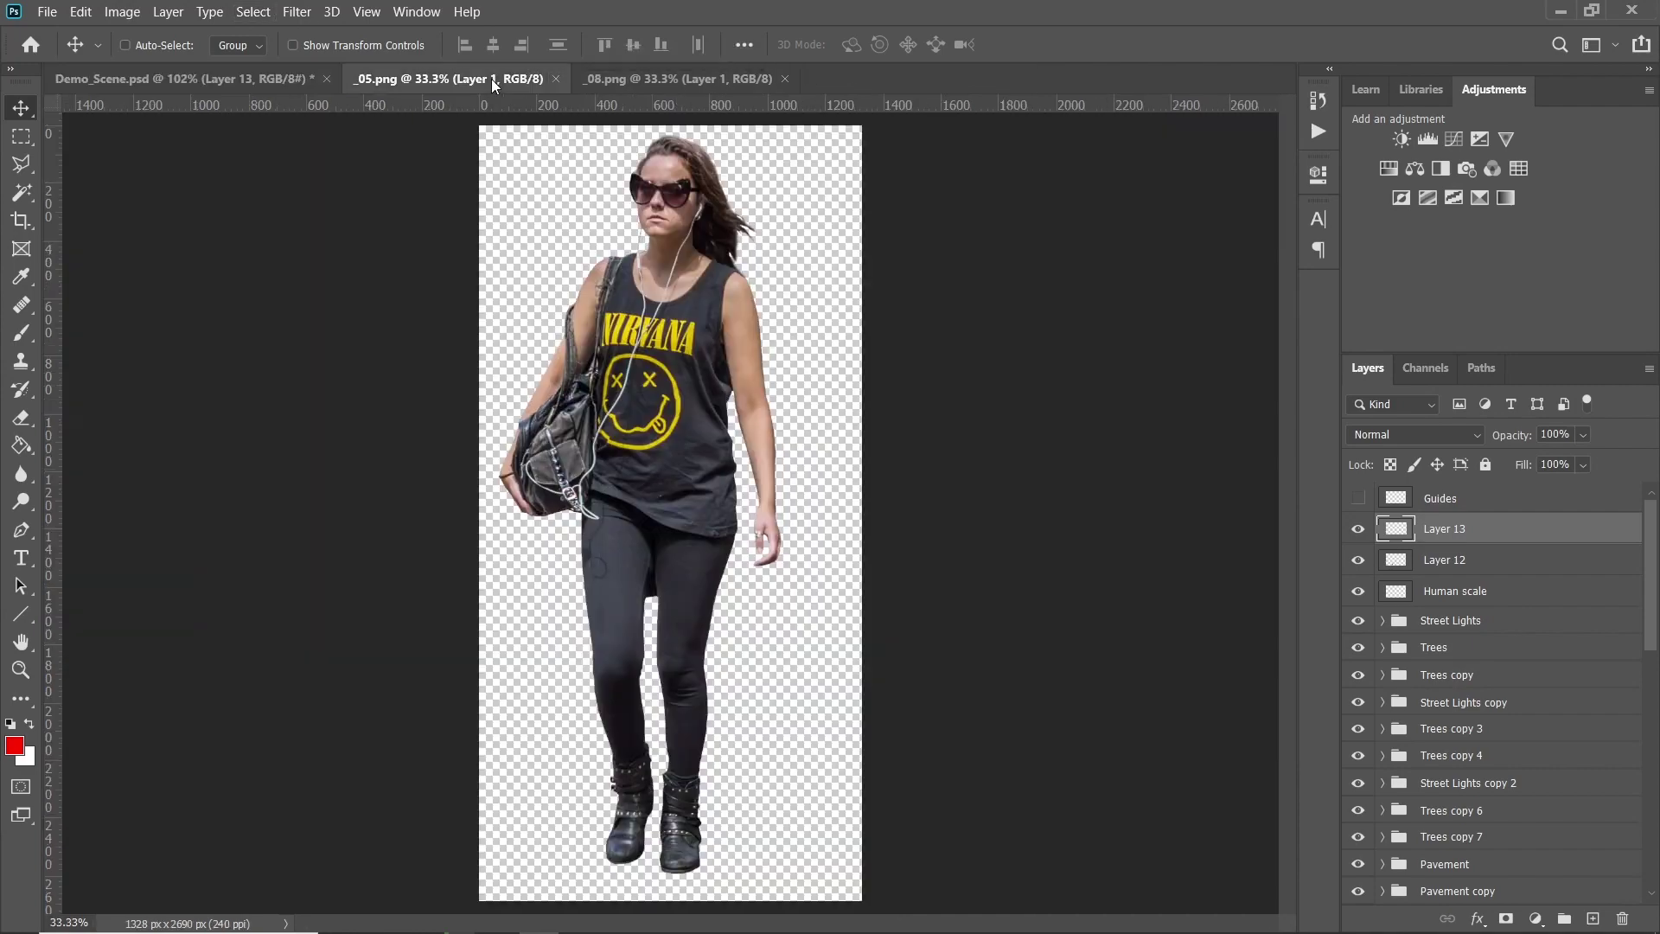
drag(677, 340, 640, 547)
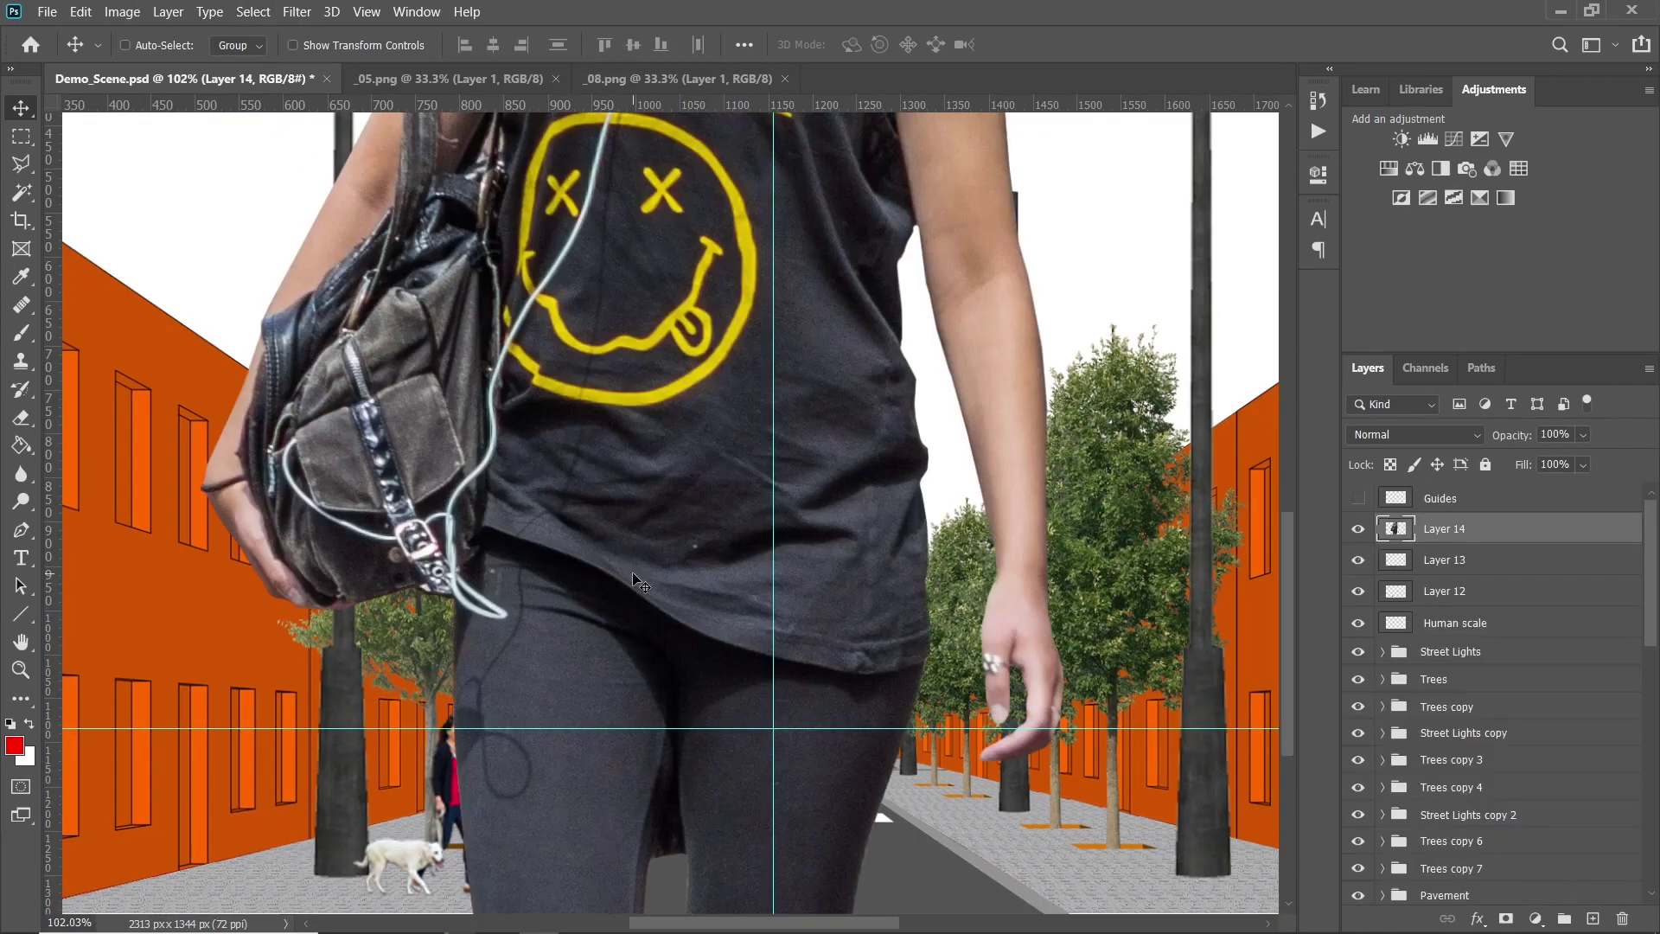
scroll(640, 547, down, 1)
key(ctrl+t)
key(ctrl+0)
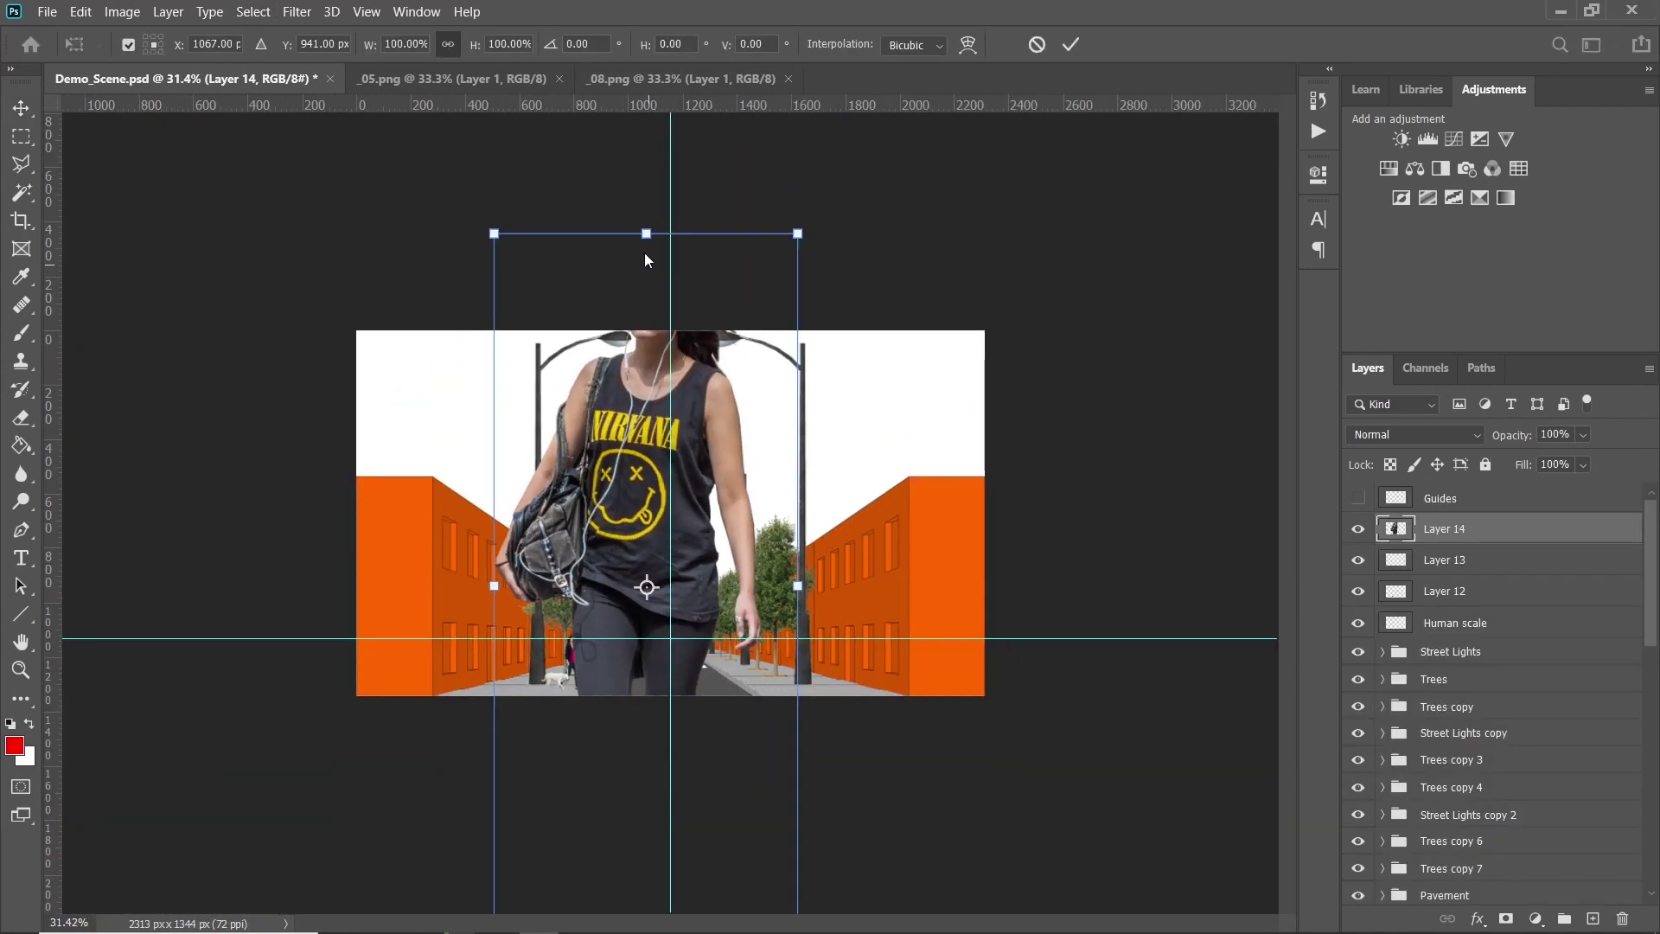
drag(646, 234, 657, 554)
scroll(659, 555, up, 5)
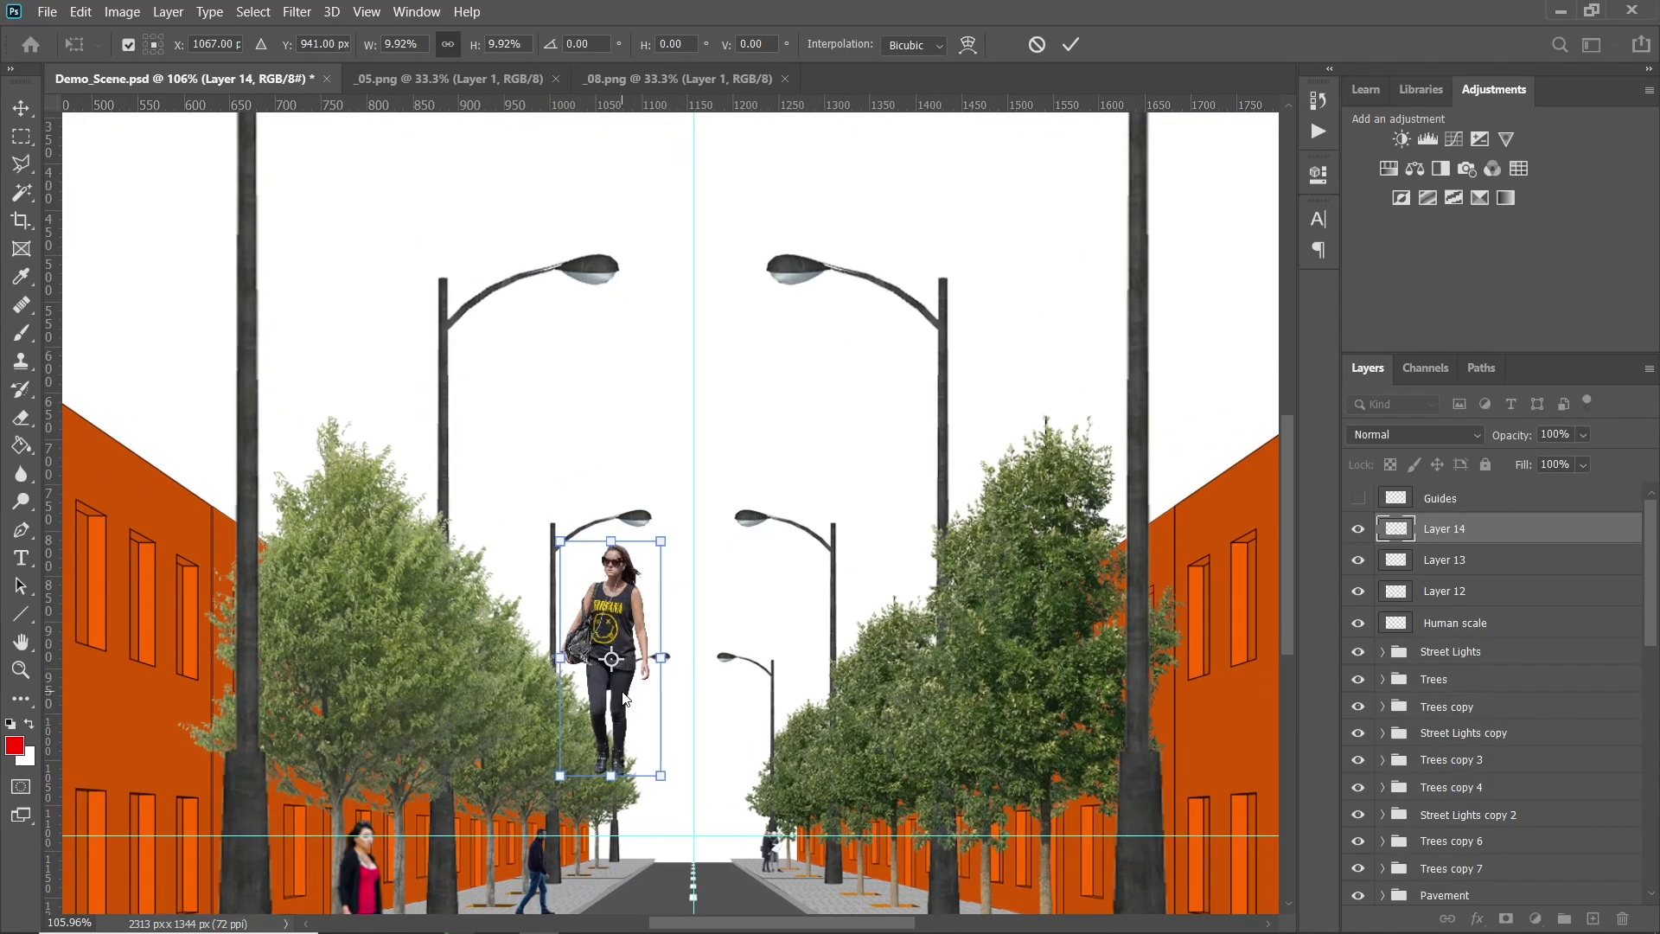
Place the woman over the human-scale man, scale her to 4.05% to match his height, and apply the transform
drag(620, 707, 556, 841)
scroll(556, 840, down, 2)
scroll(597, 822, up, 6)
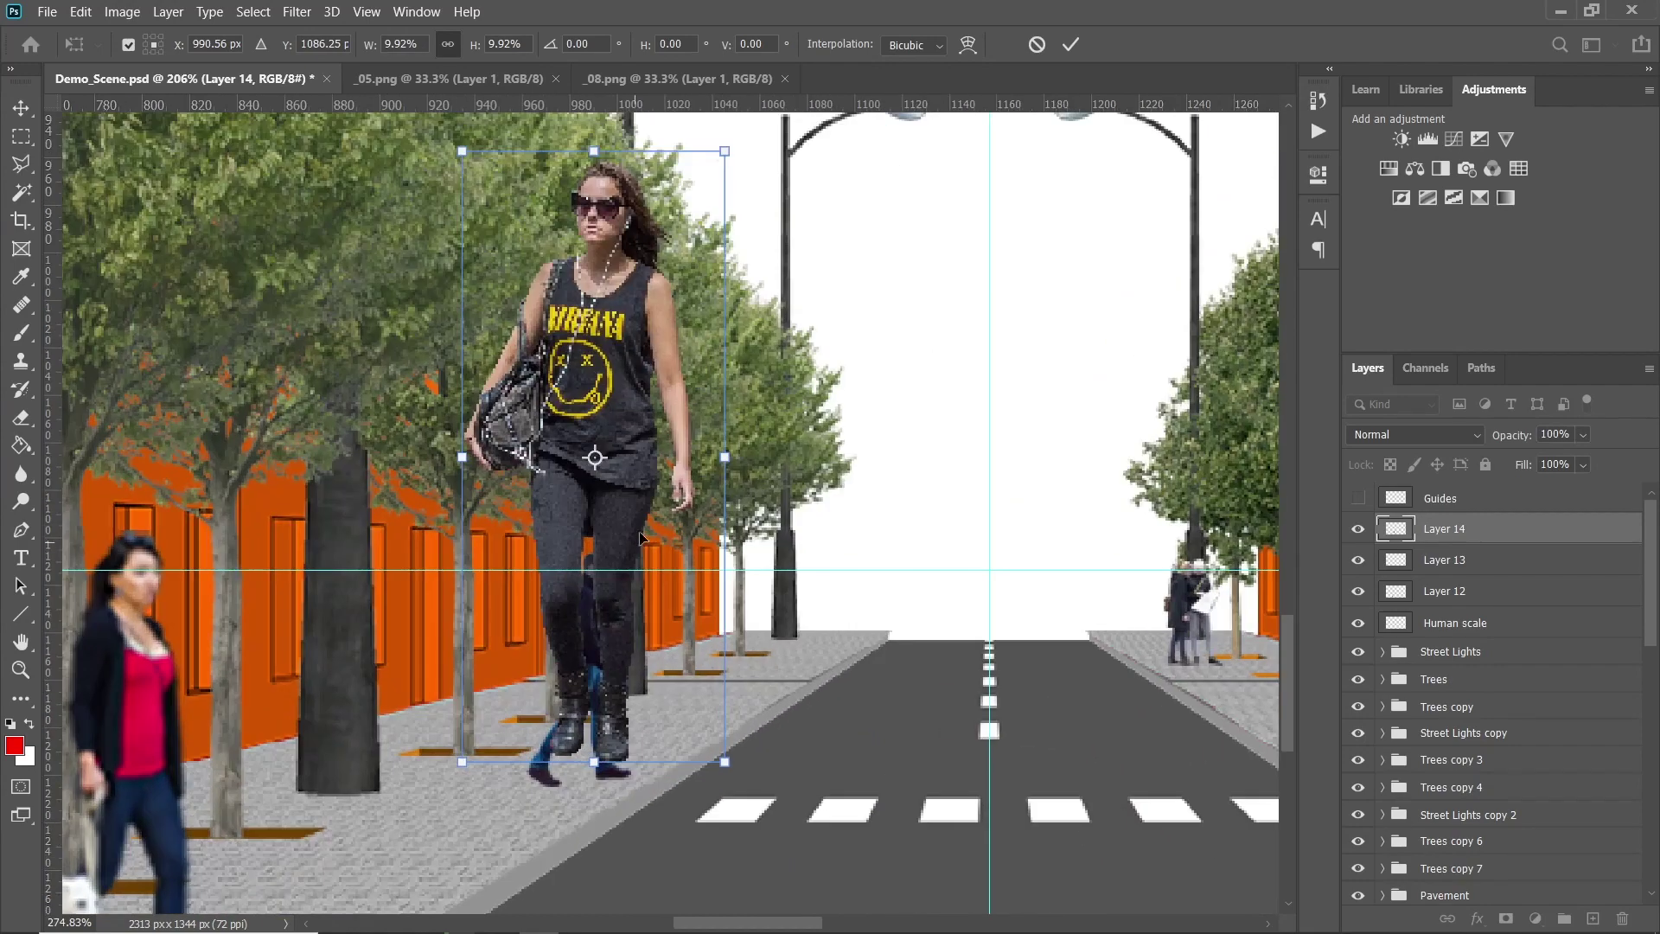
drag(613, 403, 611, 430)
drag(581, 176, 662, 545)
scroll(636, 599, up, 1)
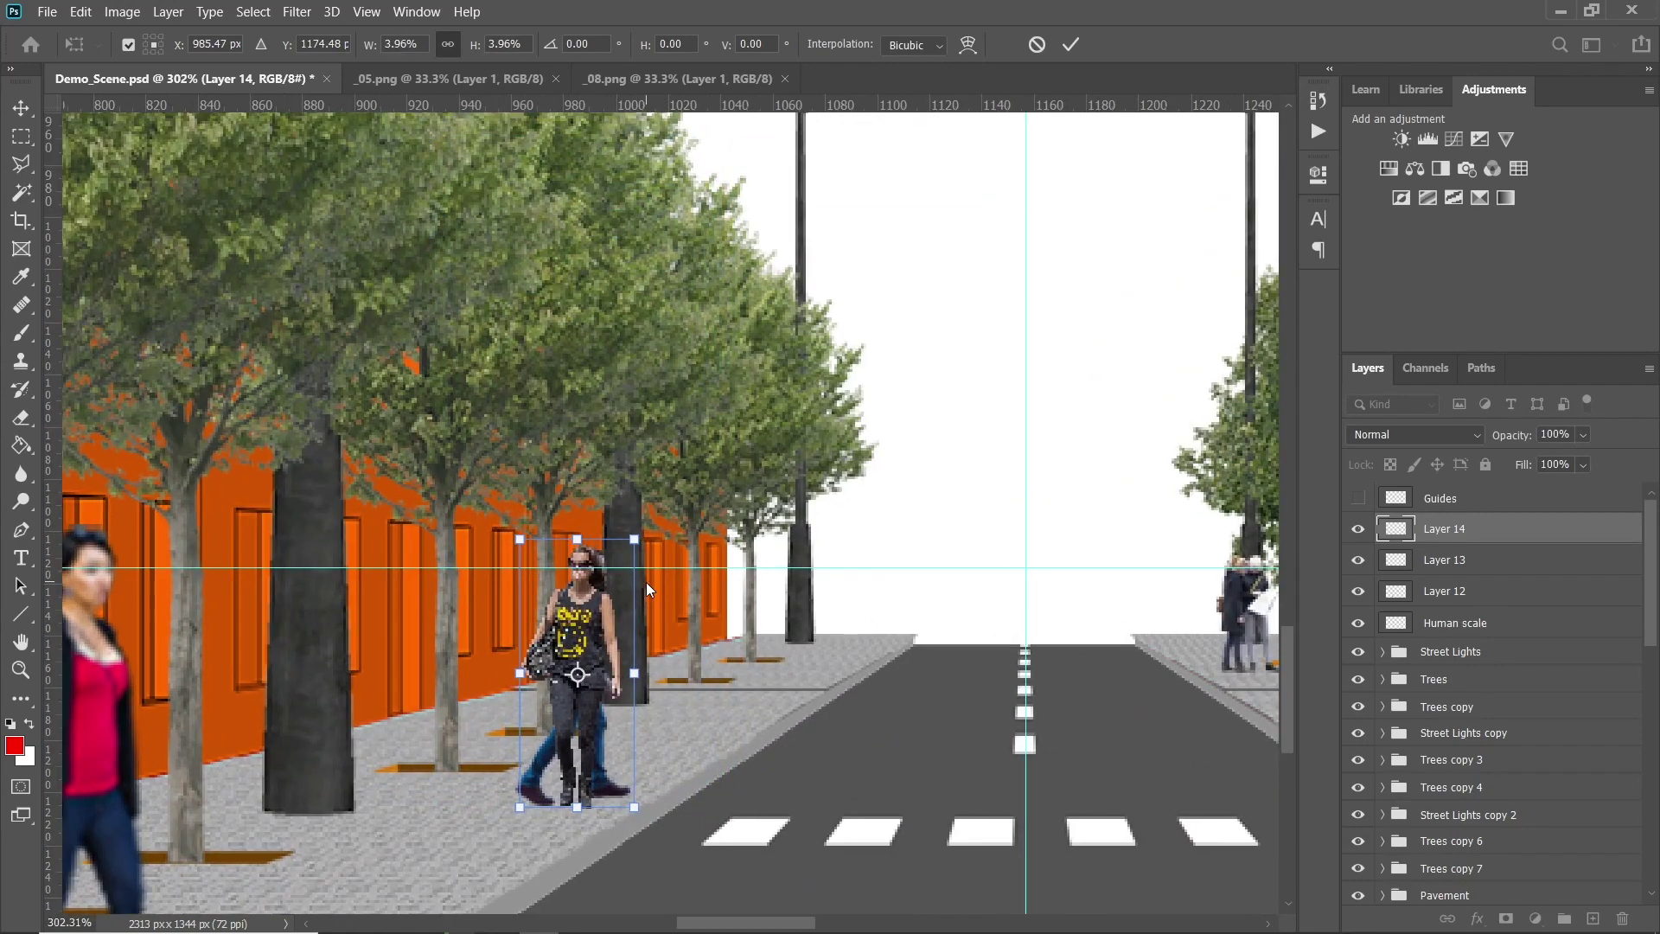
drag(576, 806, 576, 814)
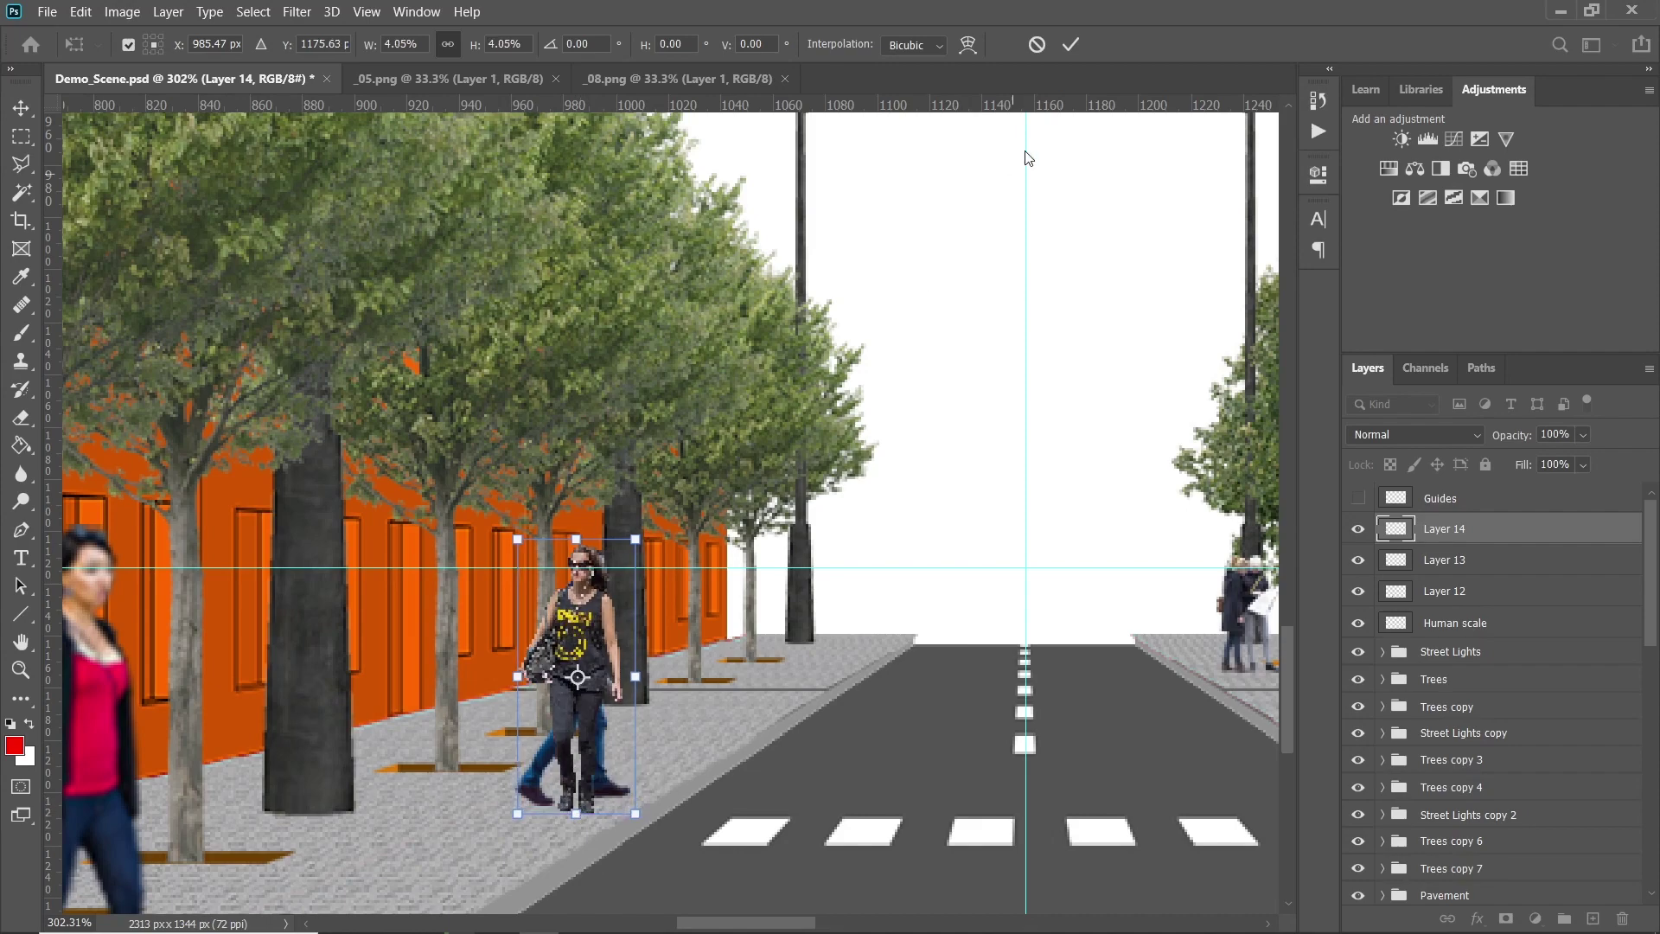
click(1069, 47)
Enlarge the Layer 14 woman proportionally from the guides' intersection to bring her forward in perspective, and apply the transform
key(ctrl+t)
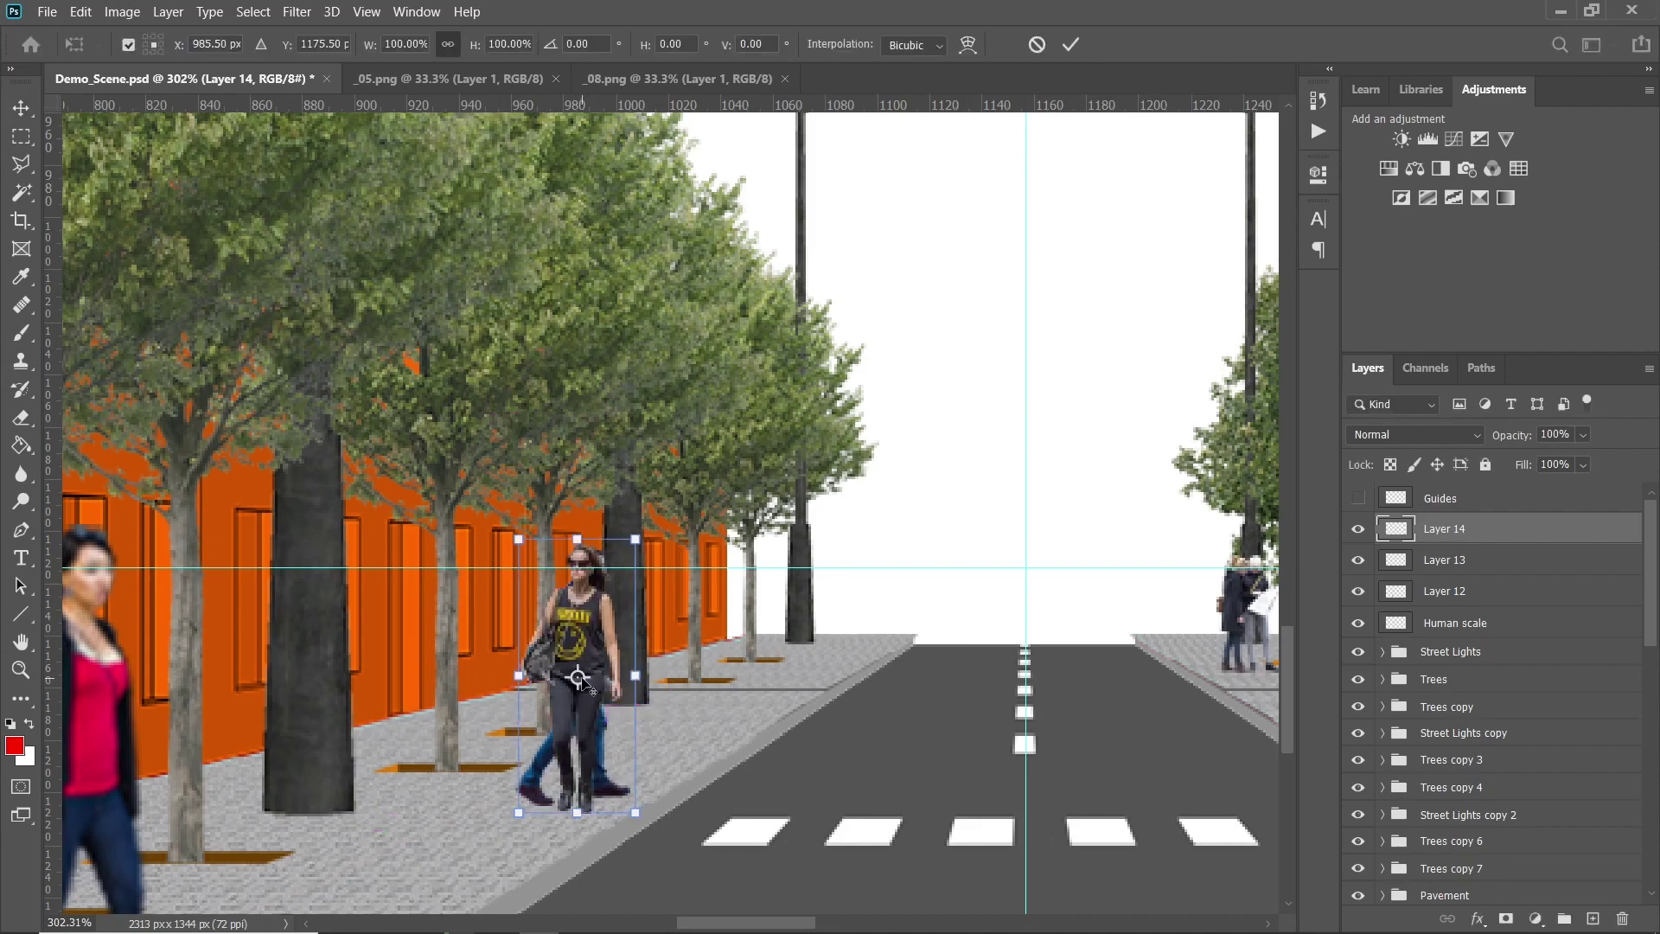
drag(578, 677, 1027, 569)
scroll(1027, 568, down, 3)
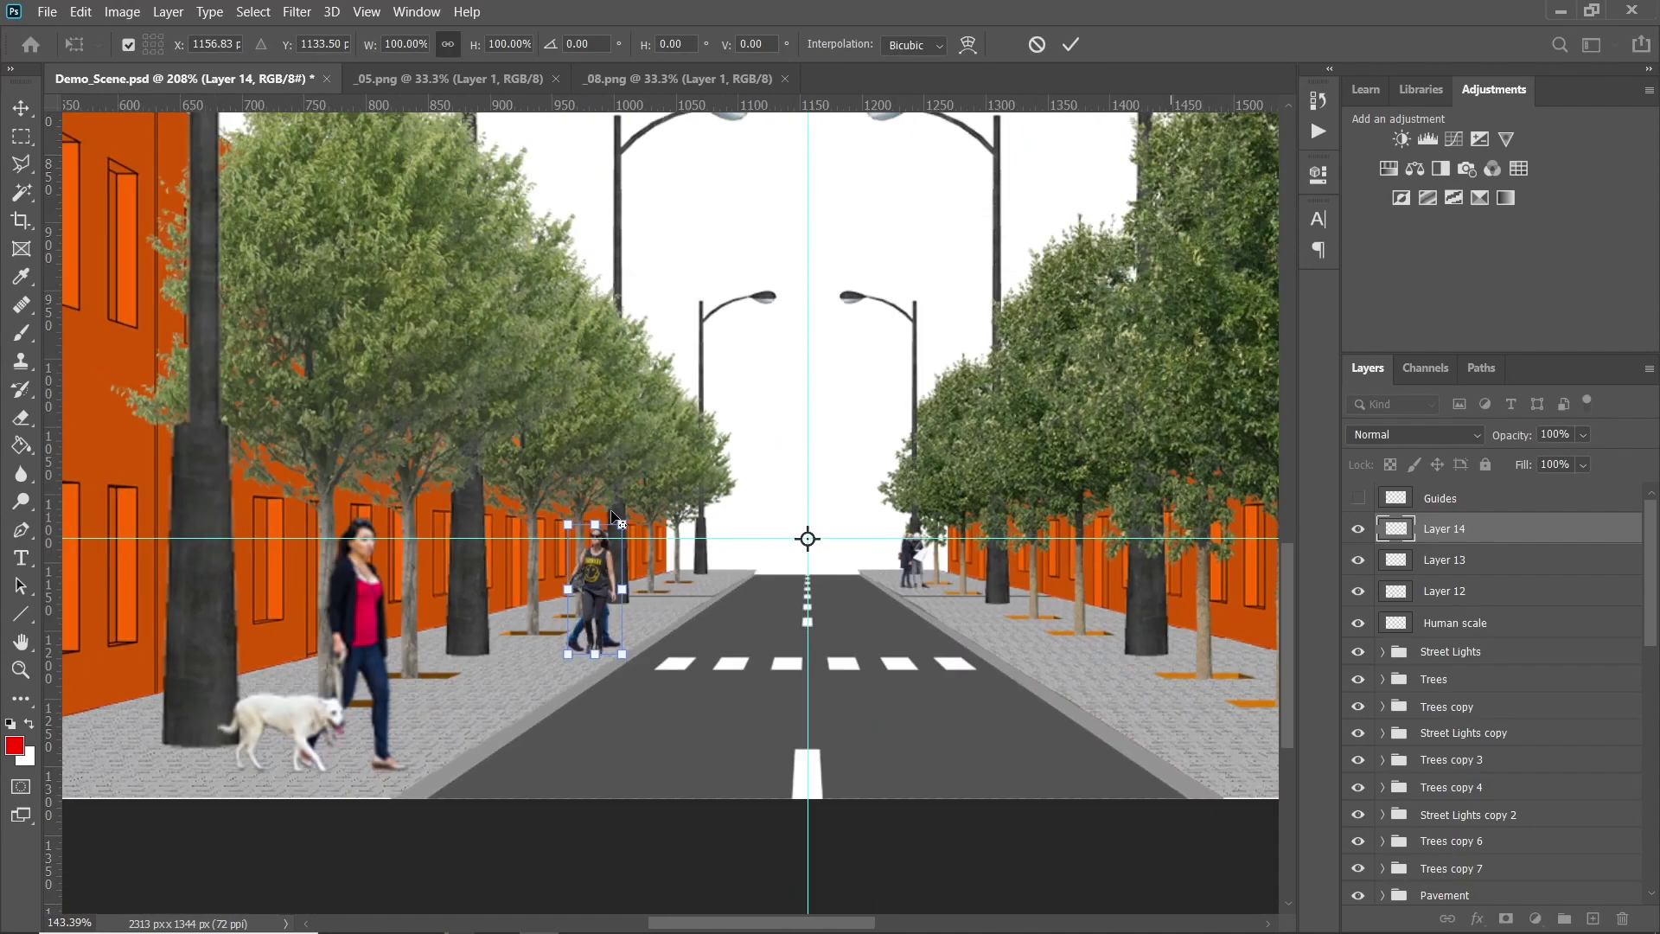
scroll(613, 516, down, 2)
scroll(413, 41, up, 20)
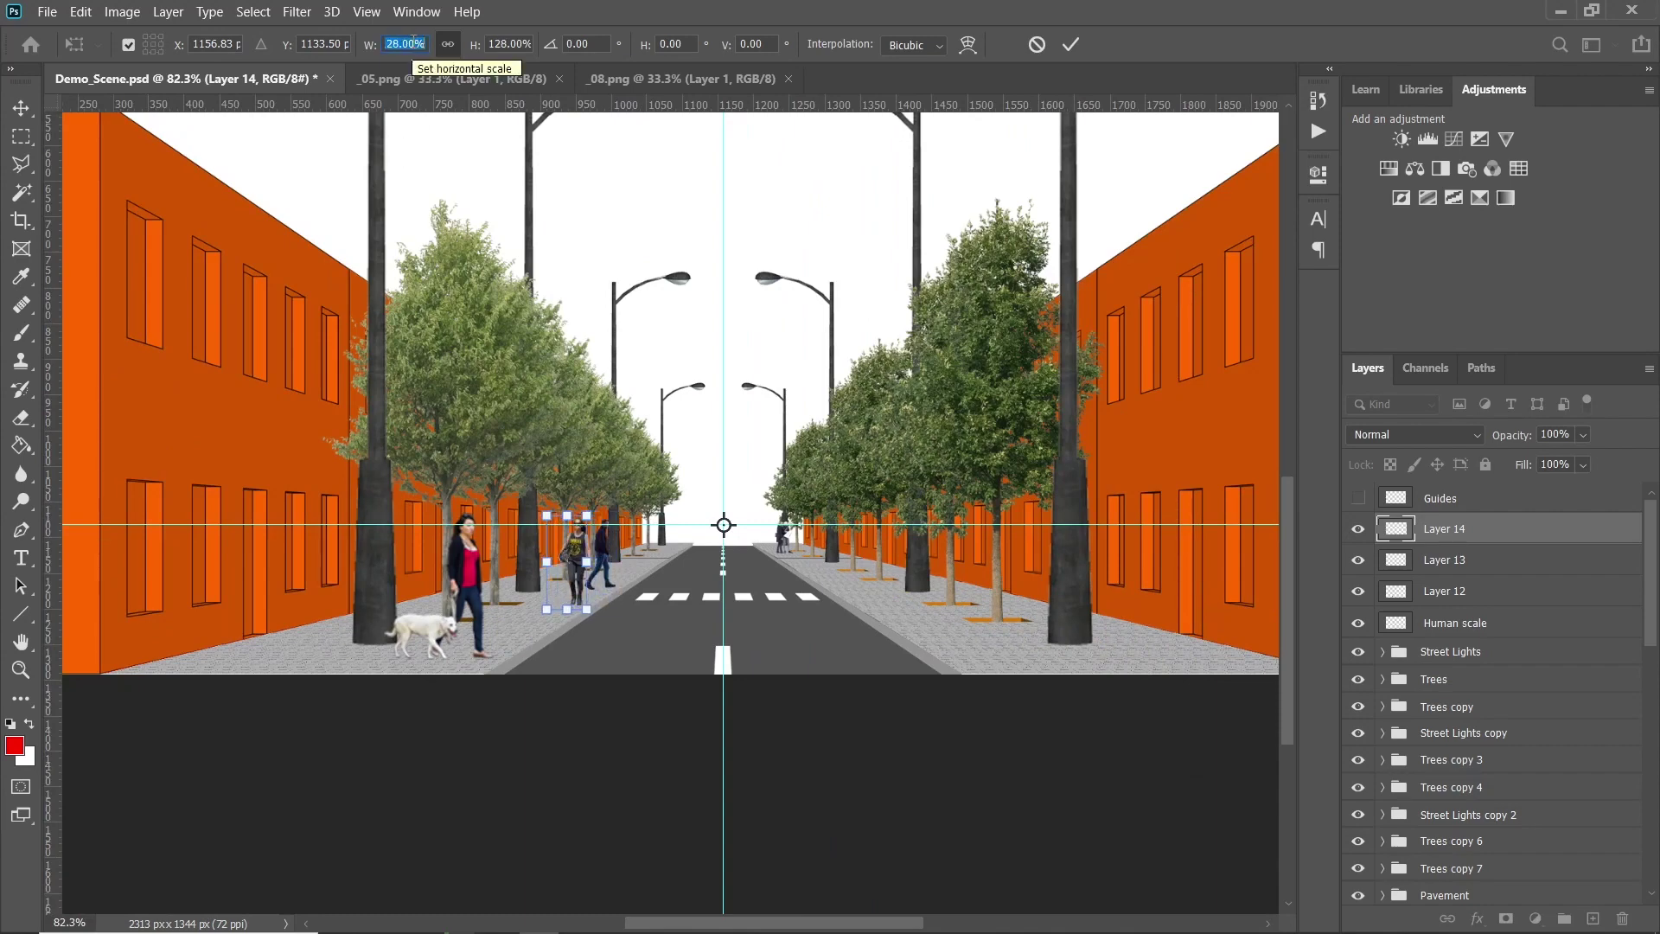
scroll(413, 41, down, 20)
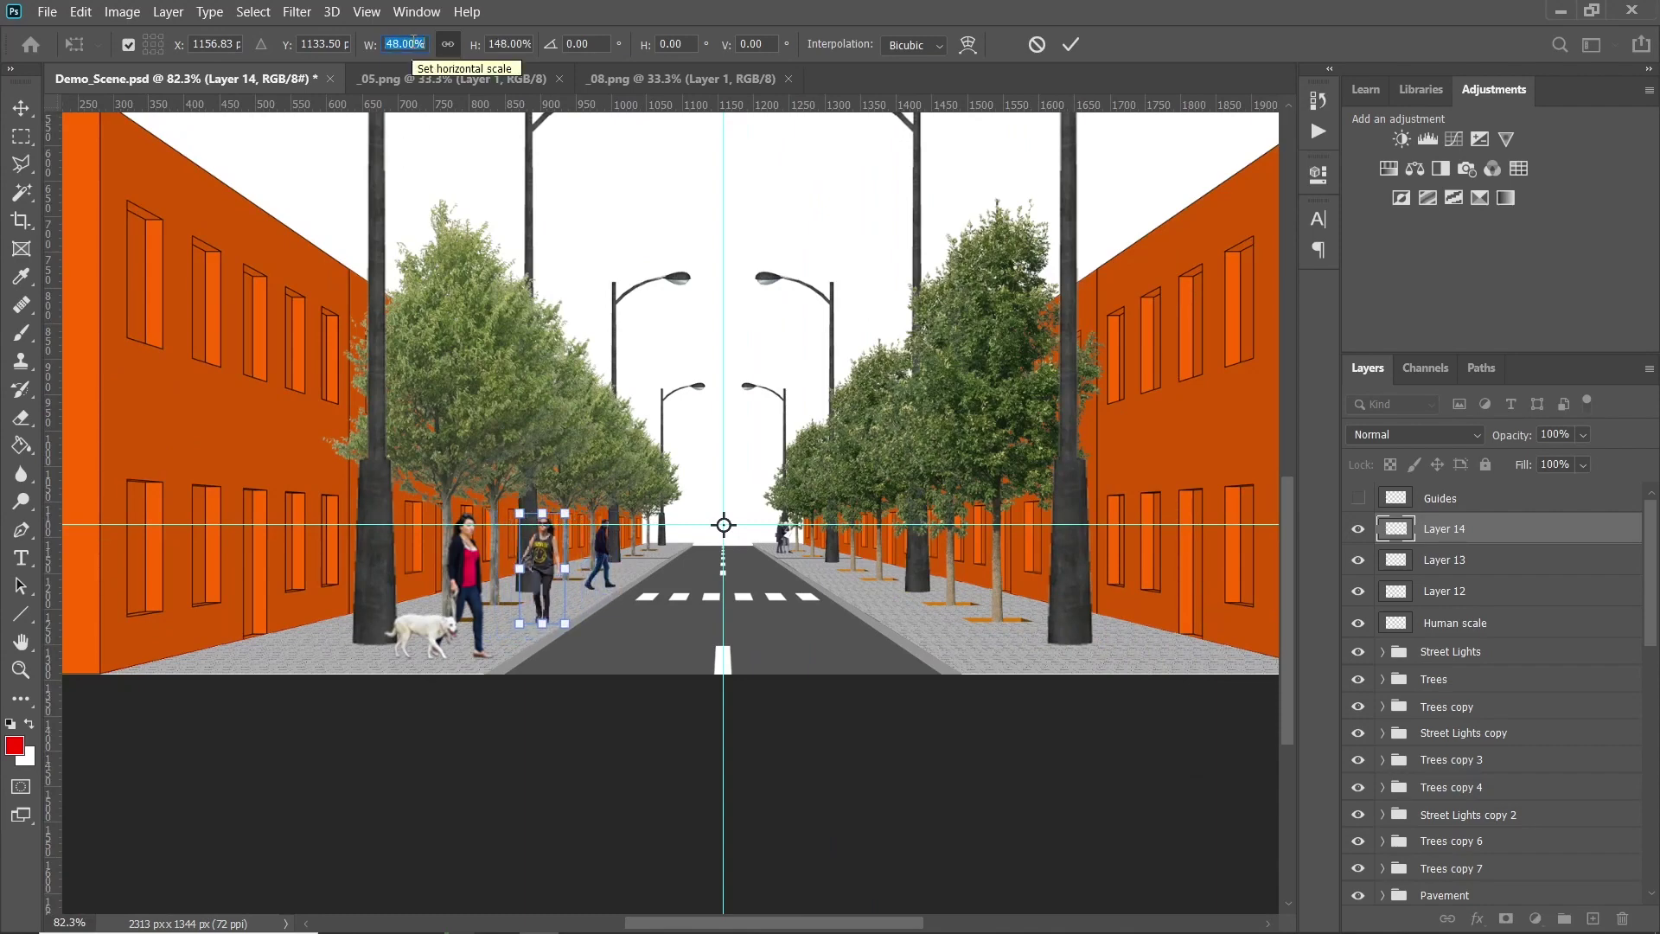
click(1081, 43)
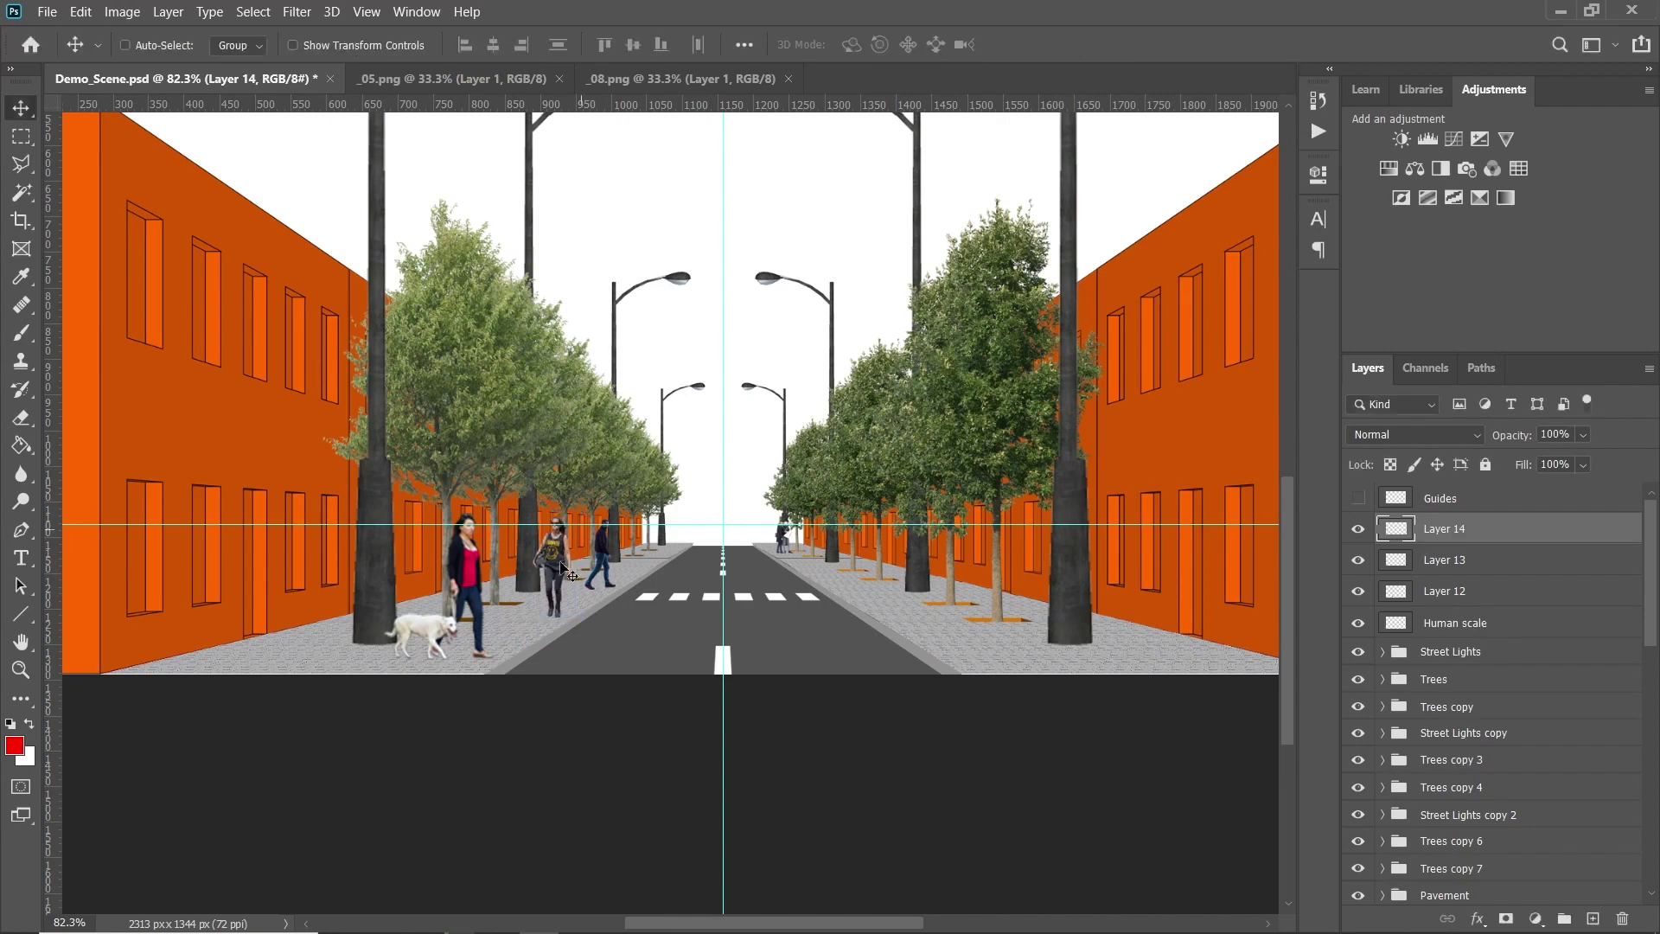
Duplicate the Layer 14 woman onto the right-hand pavement and delete the original Layer 14
drag(564, 610, 934, 611)
scroll(944, 608, up, 3)
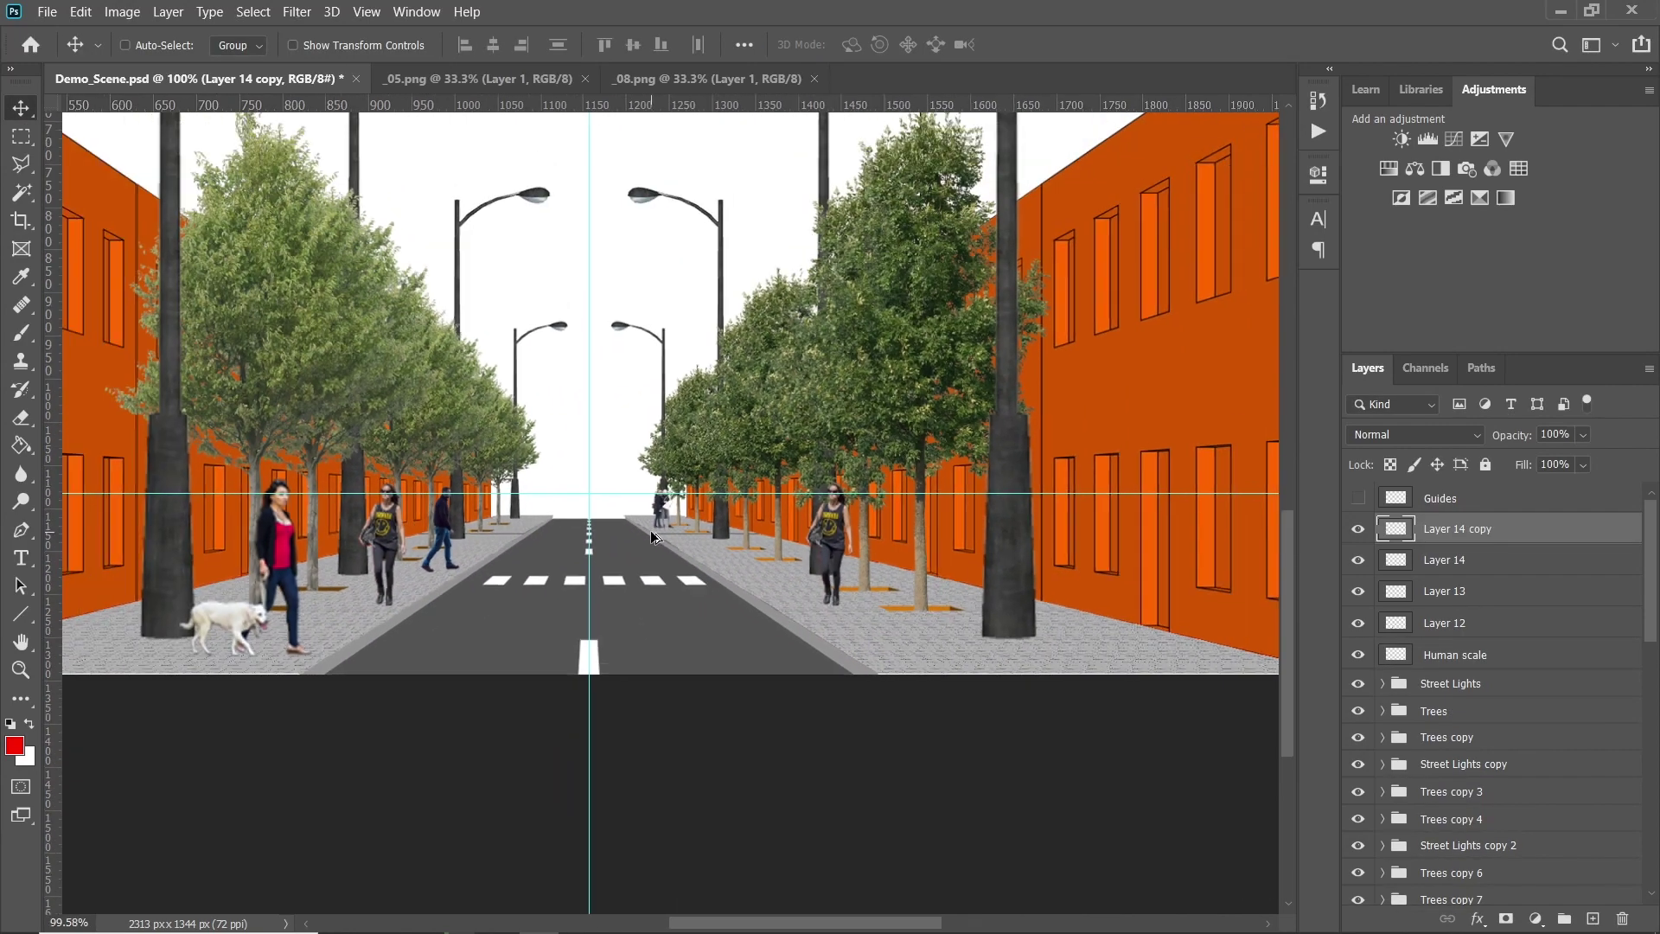
scroll(867, 547, up, 3)
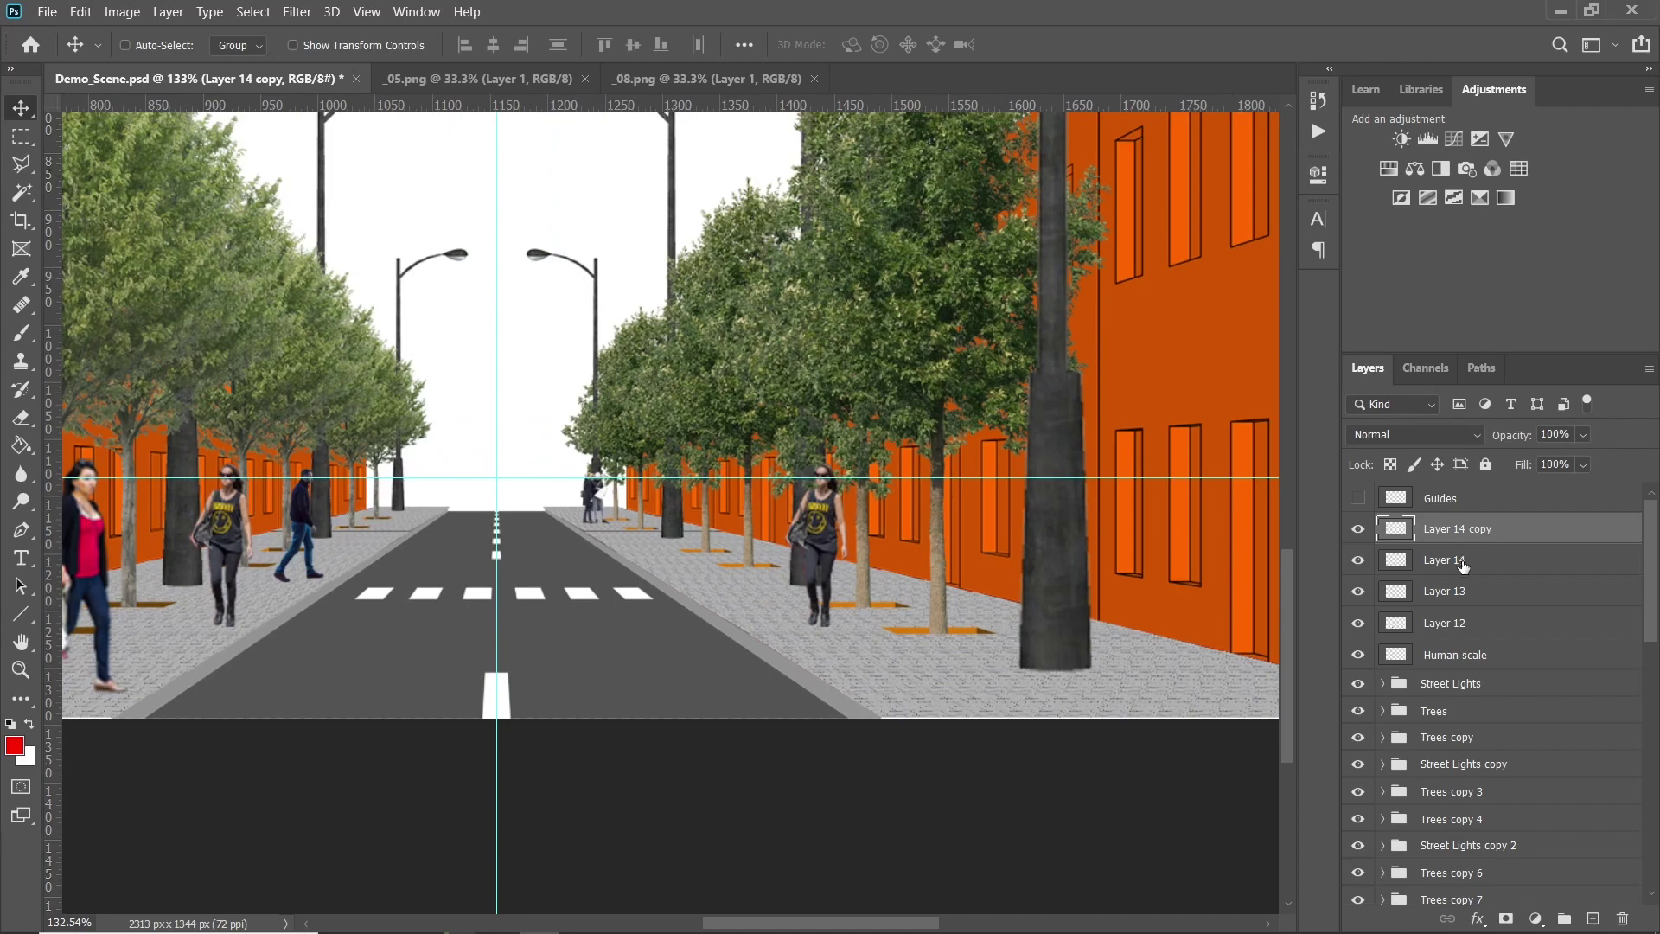
drag(1462, 559, 1622, 919)
scroll(730, 519, down, 5)
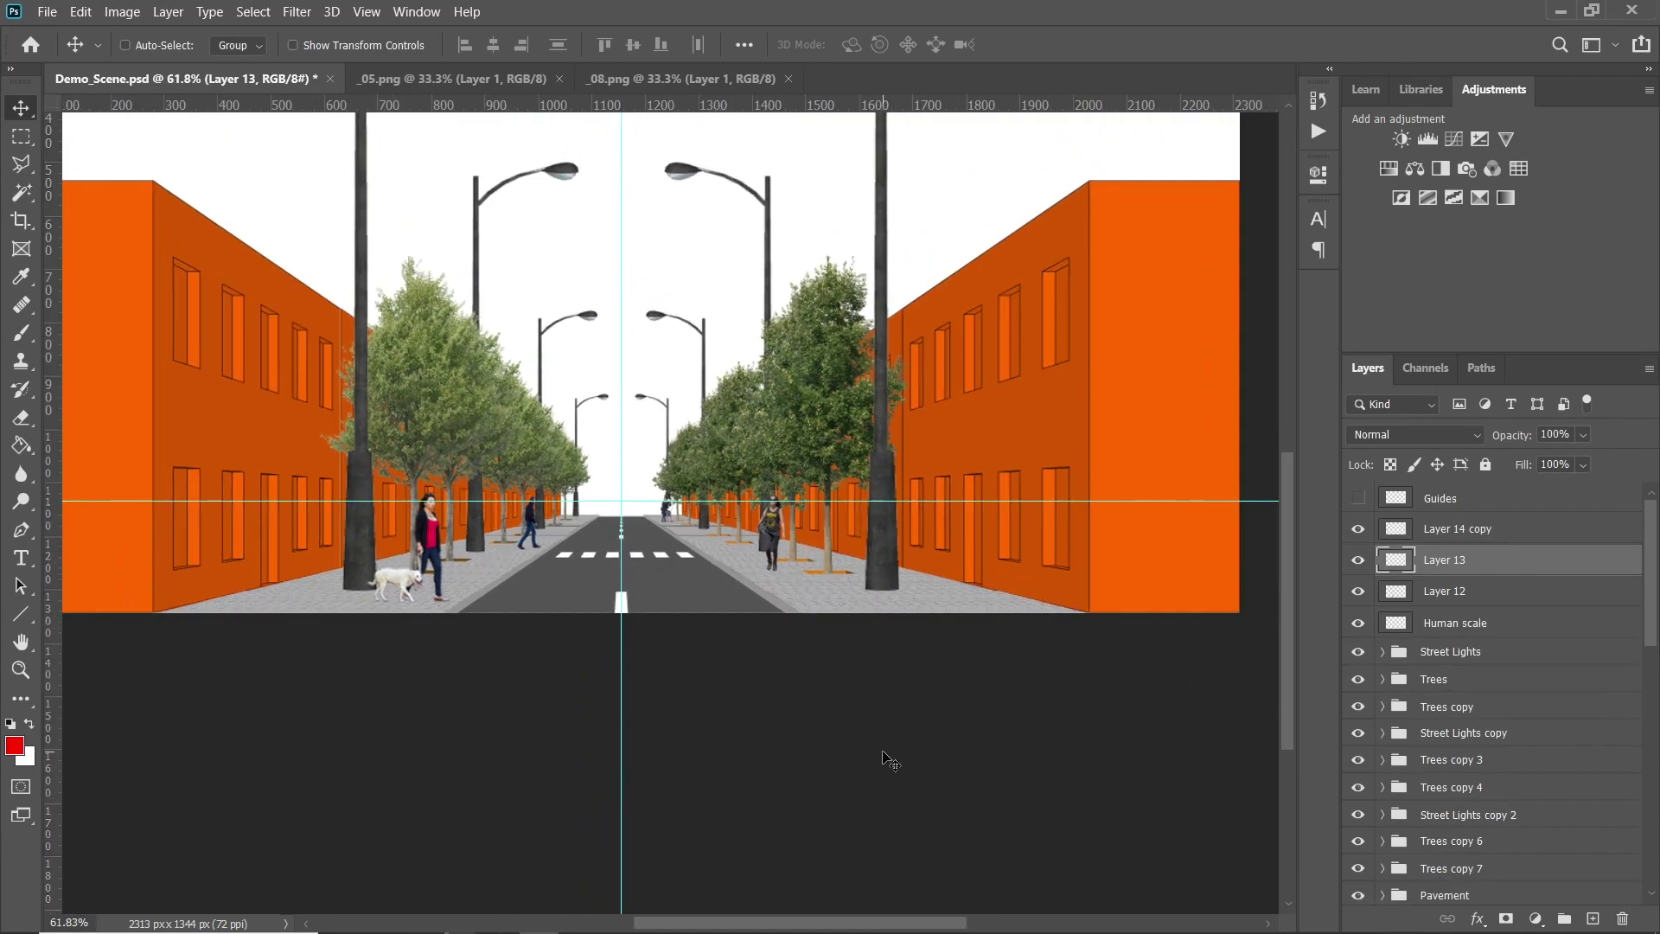
Hide the guides, fit the whole scene in view, and close _05.png and _08.png
key(ctrl+semicolon)
key(ctrl+0)
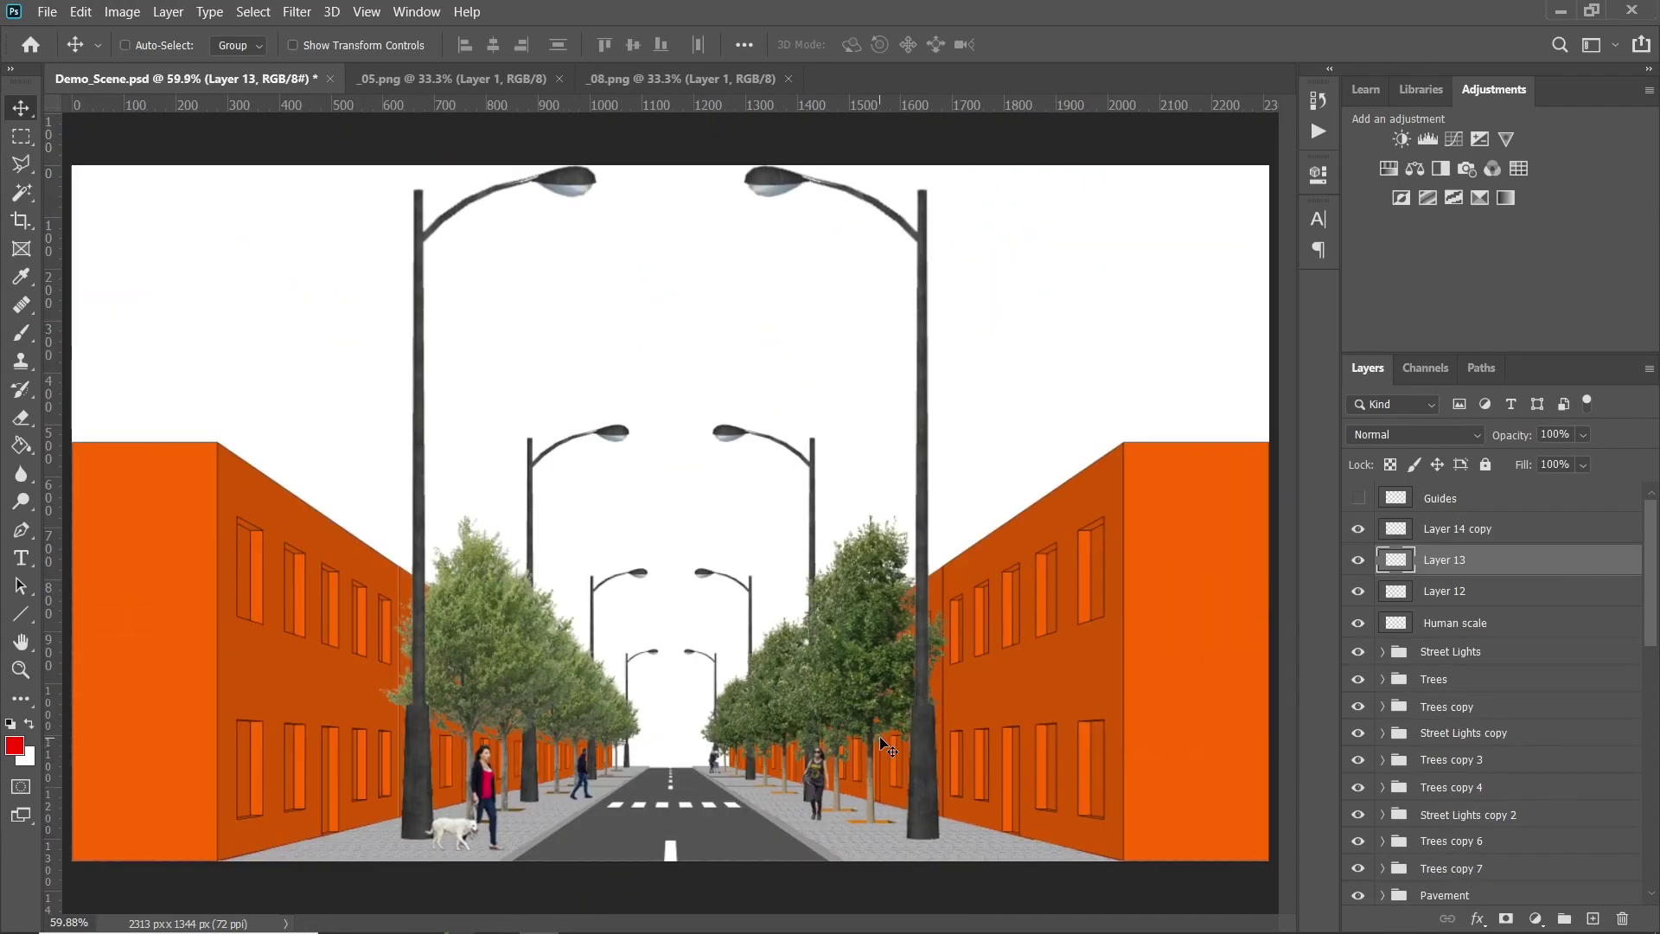
click(558, 78)
click(559, 78)
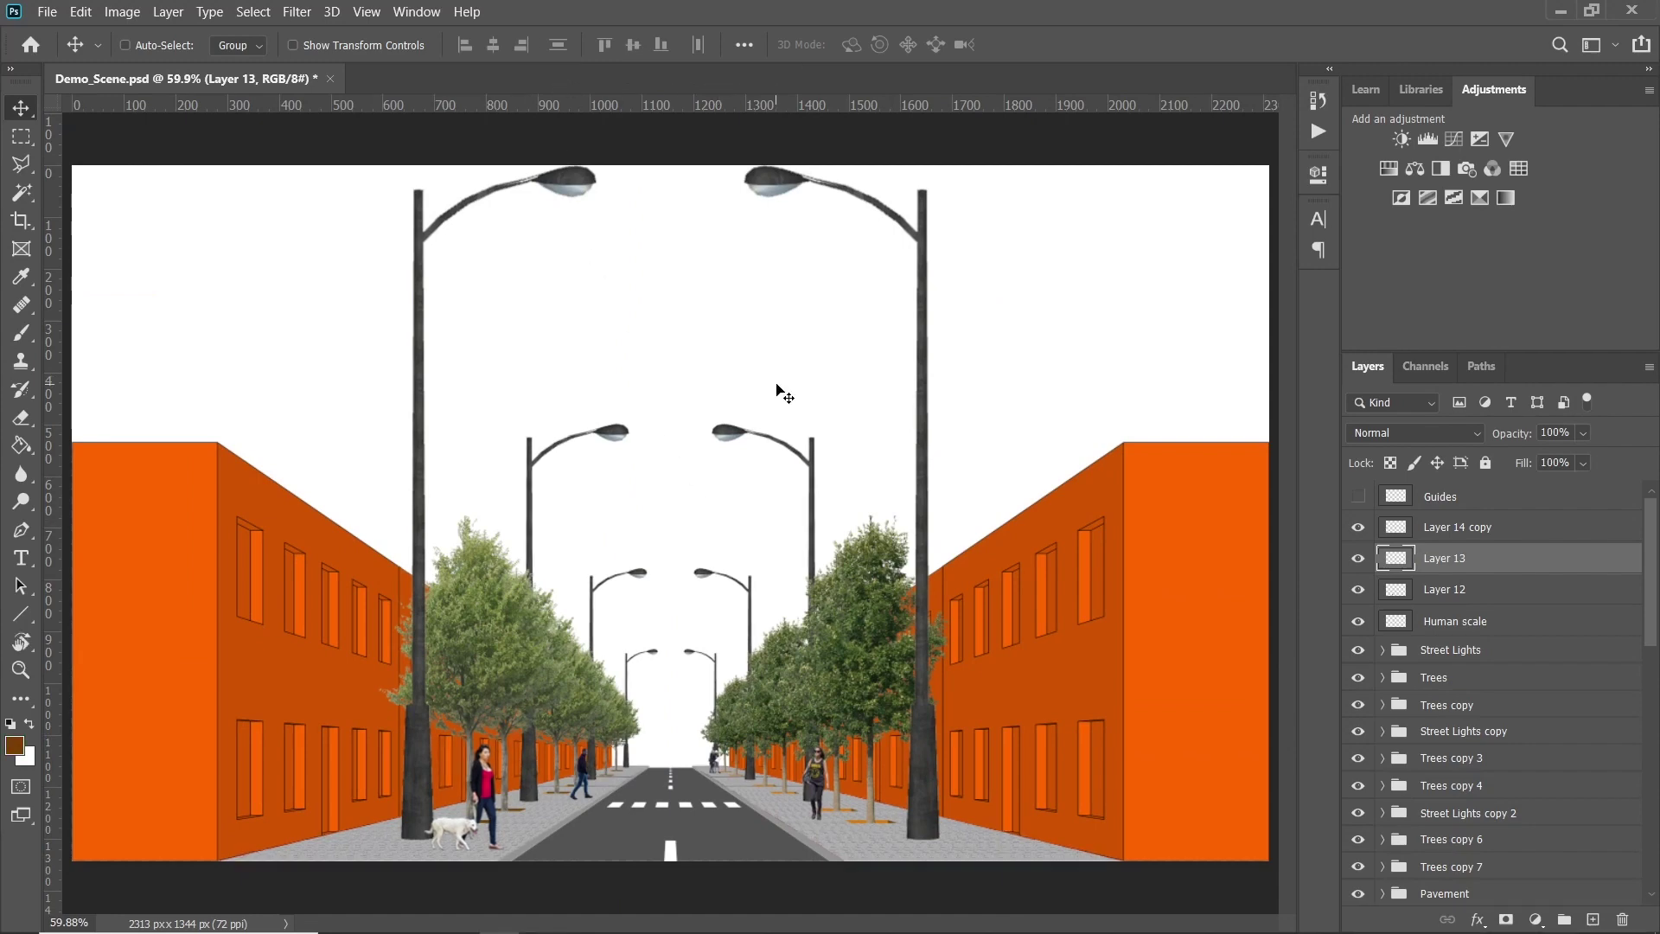
Open the Lamp Post-2 smart object from the Street Lights group and place the vecteezy black realistic street-light image in it
click(1383, 650)
double_click(1421, 681)
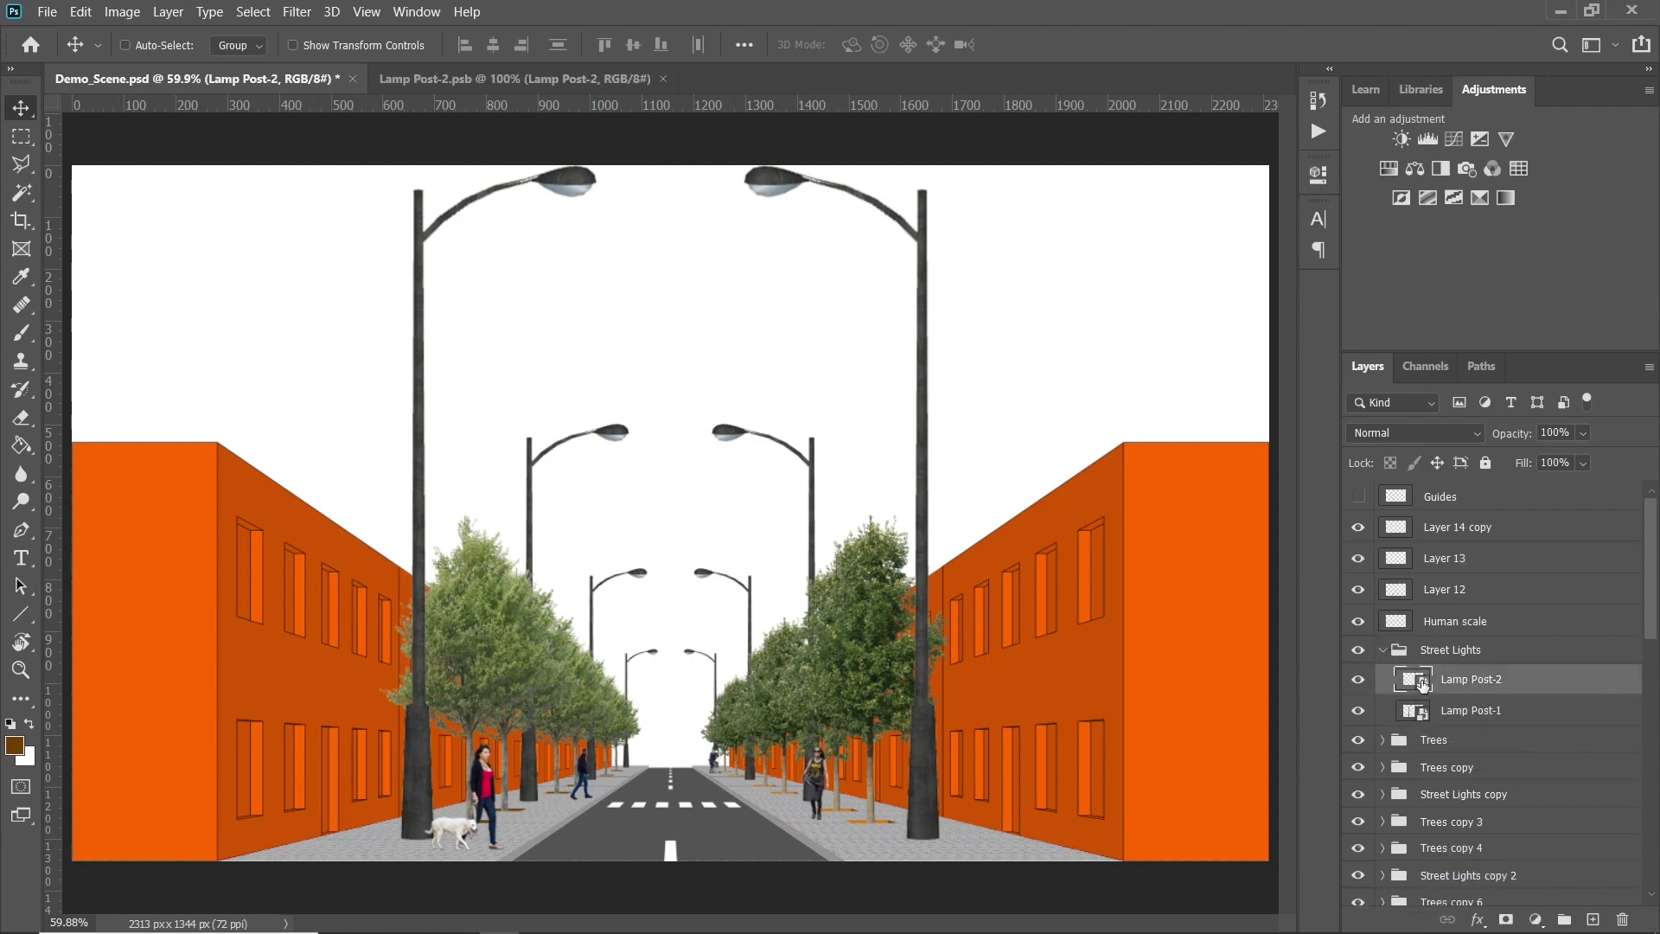
drag(1423, 682, 683, 638)
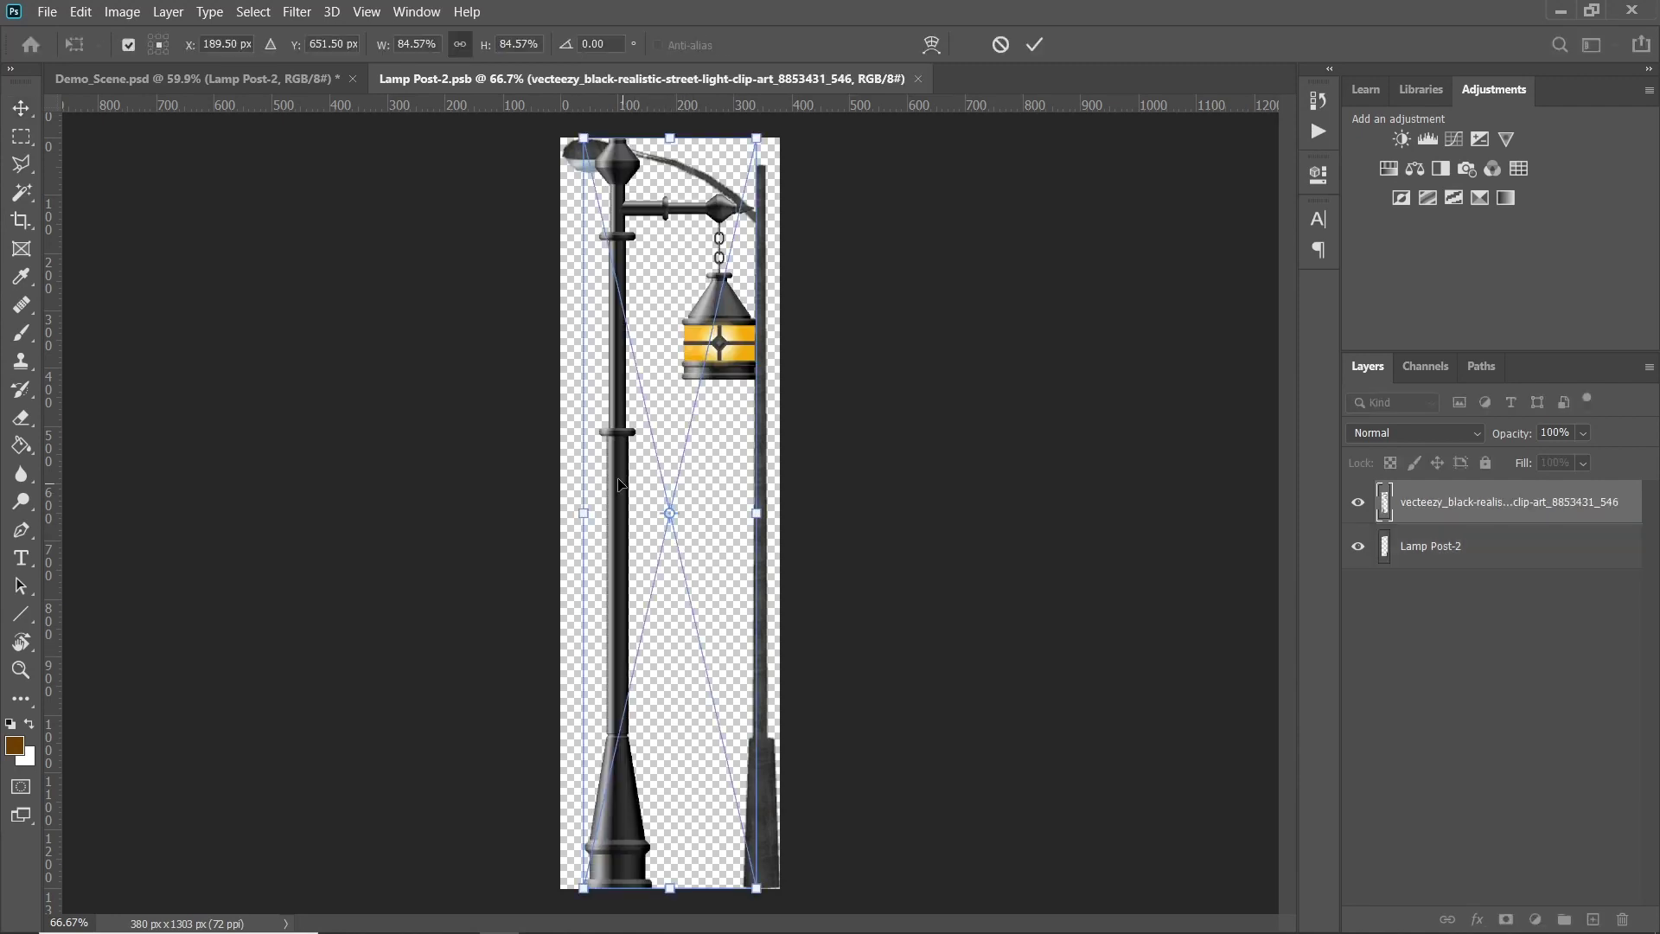
Flip the placed street light horizontally, align its pole with the existing lamp post, and confirm the placement
right_click(619, 484)
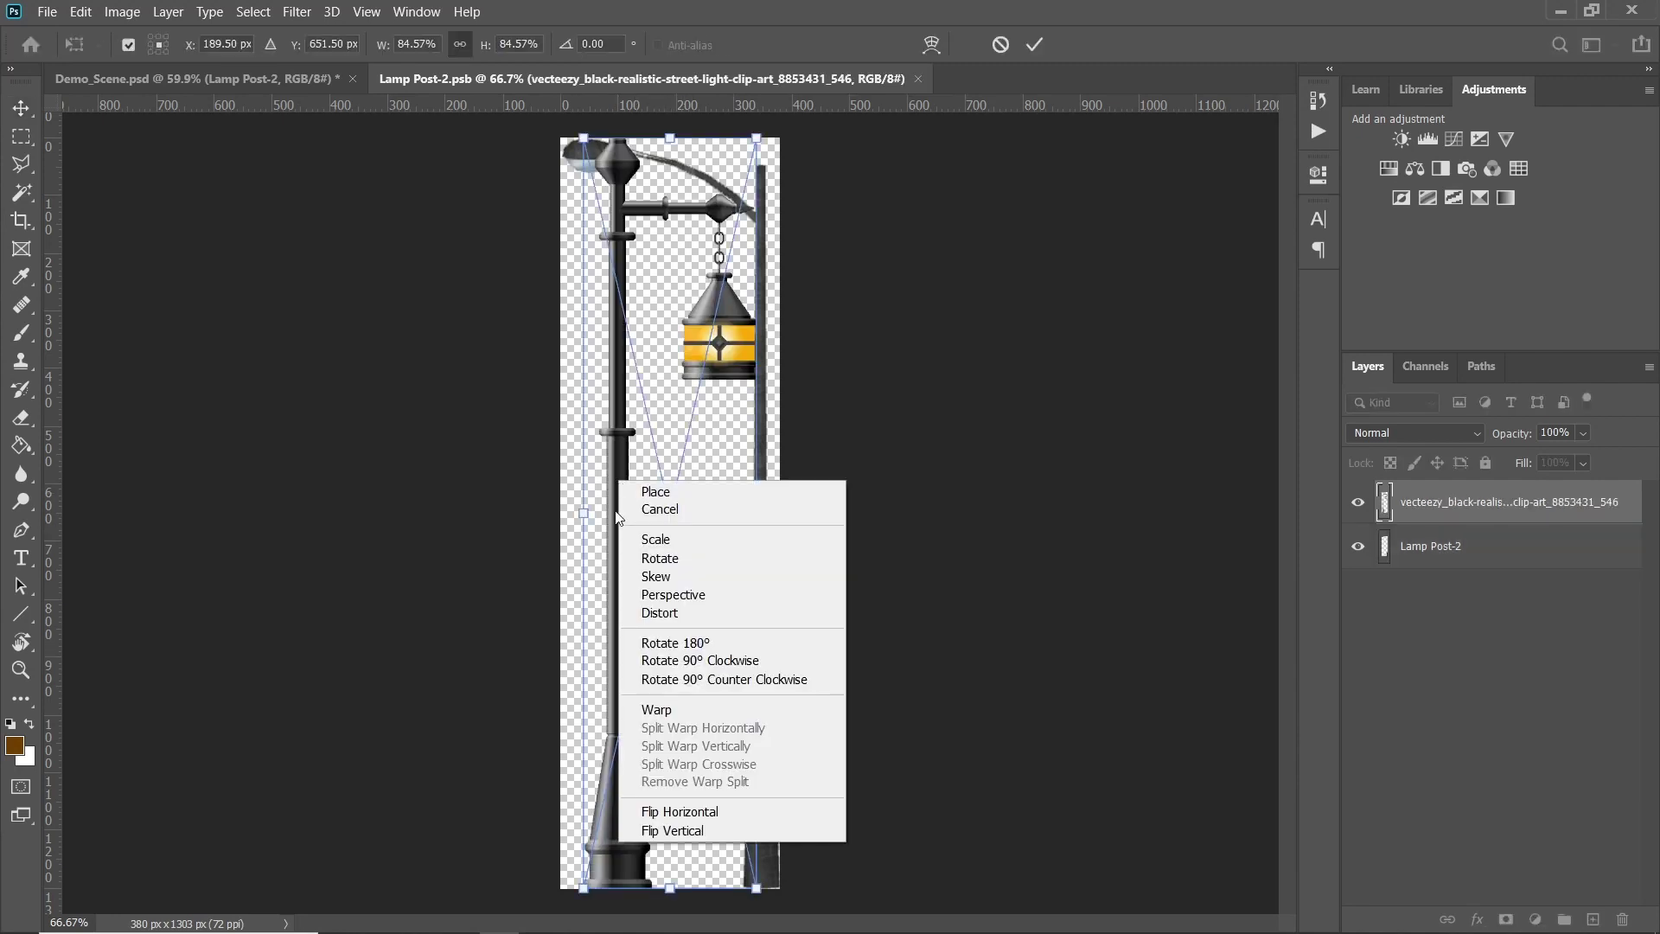
click(694, 811)
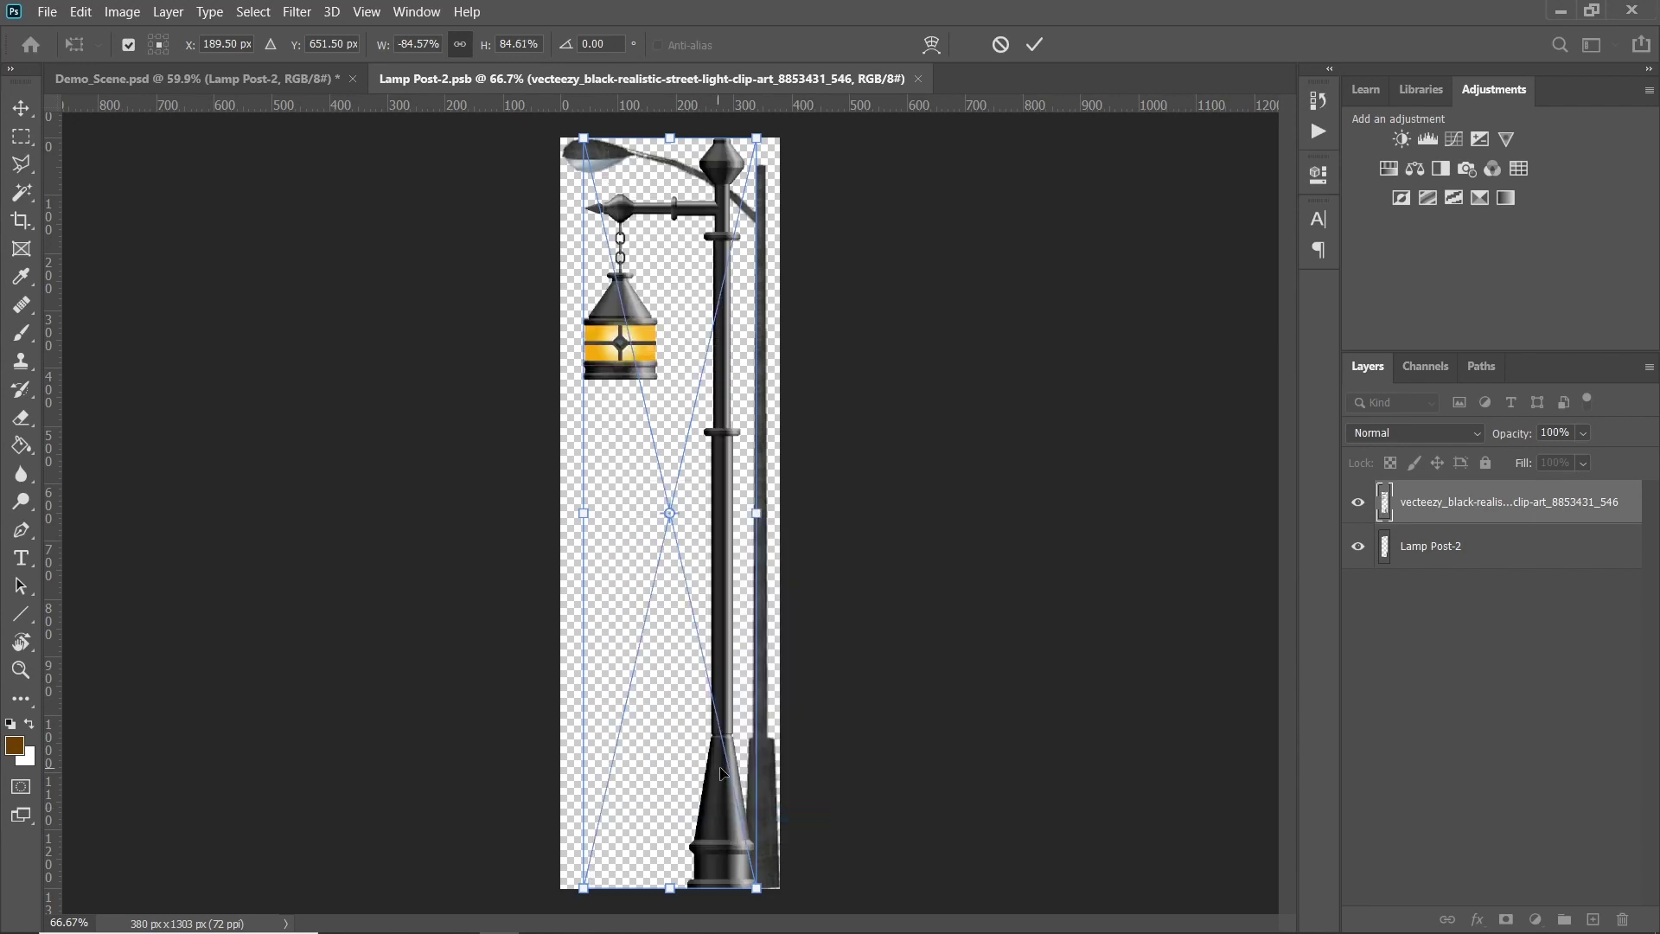
drag(729, 786, 761, 785)
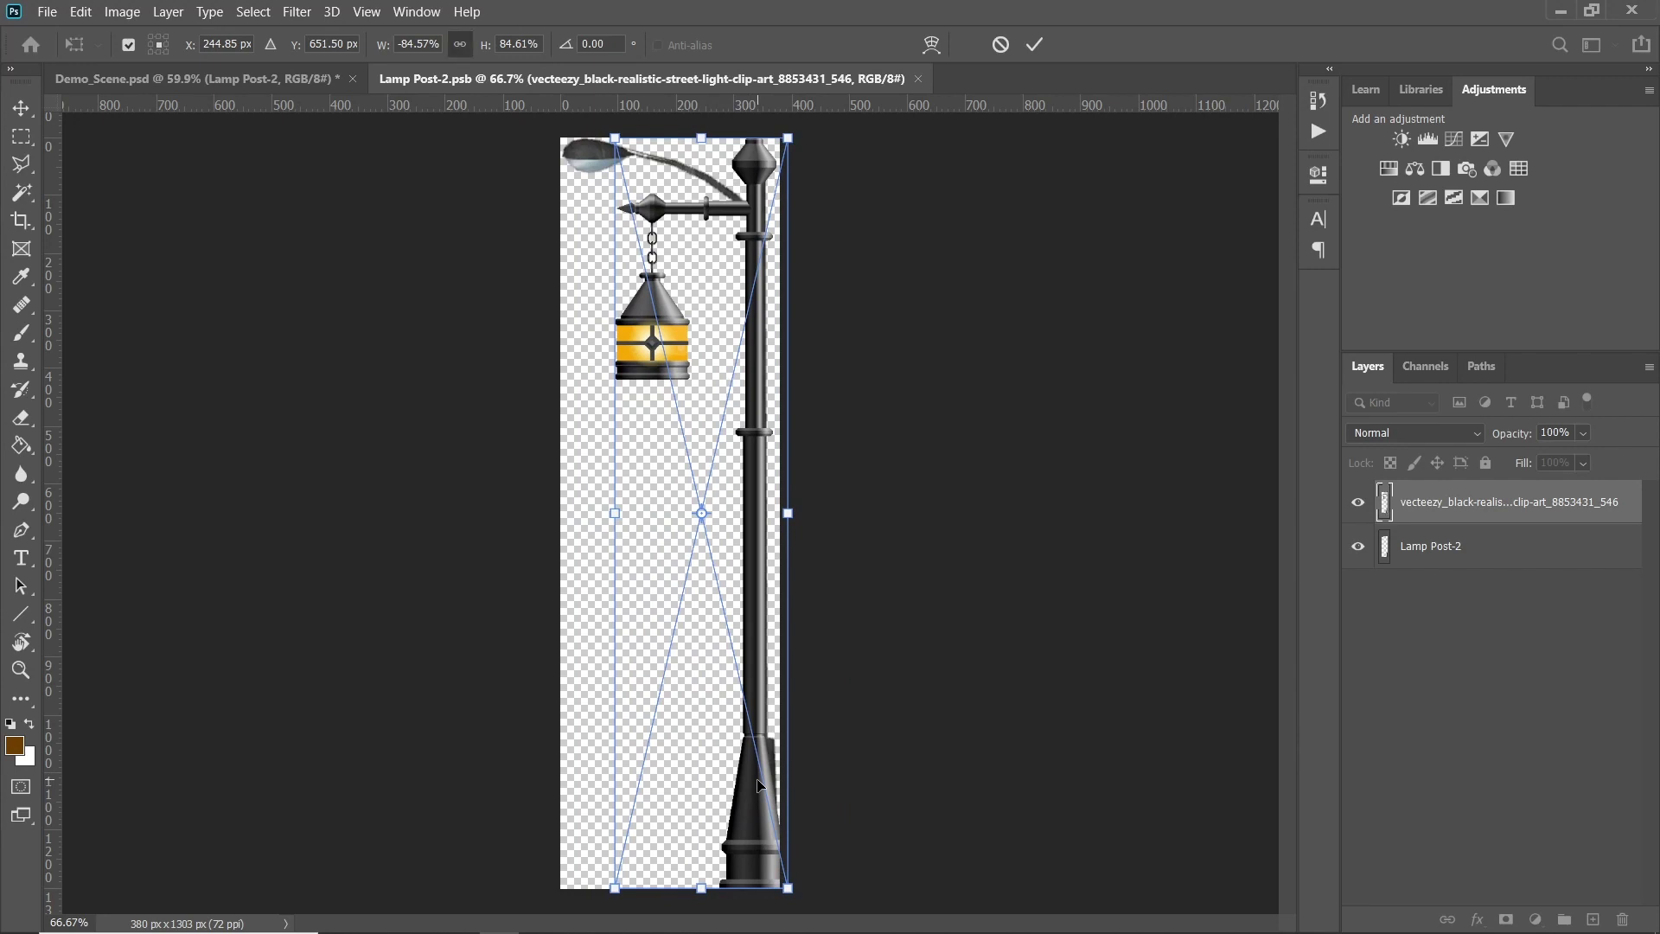
click(1039, 45)
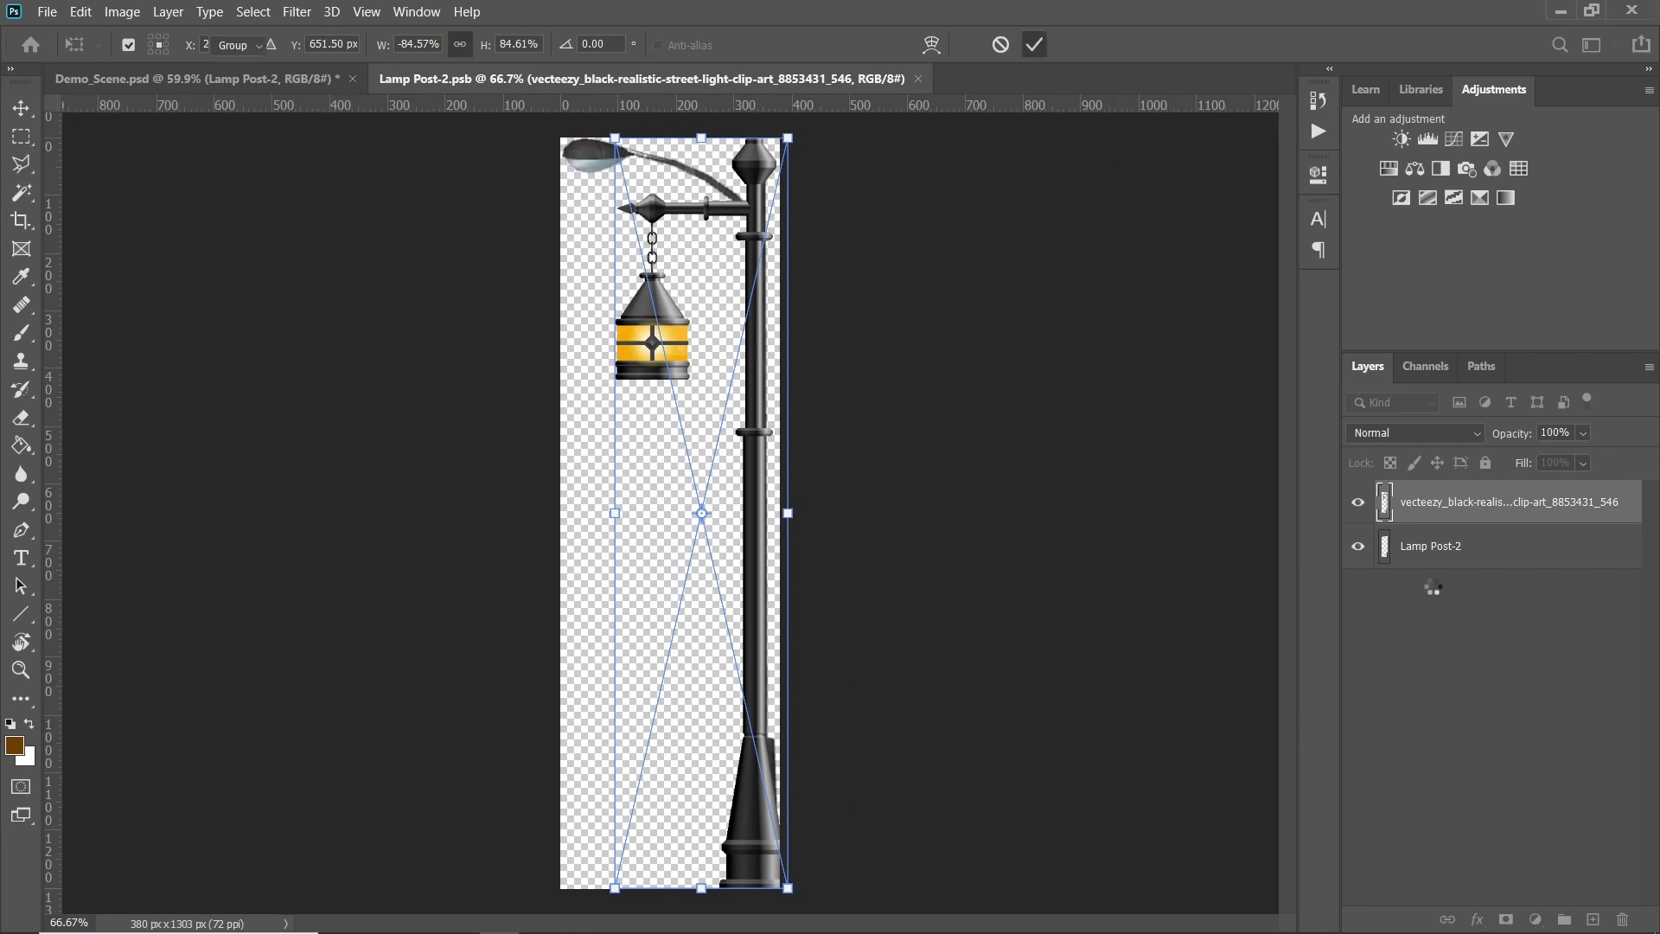
Hide the original Lamp Post-2 layer and shift the new street light slightly left so its base fits the canvas
click(1359, 546)
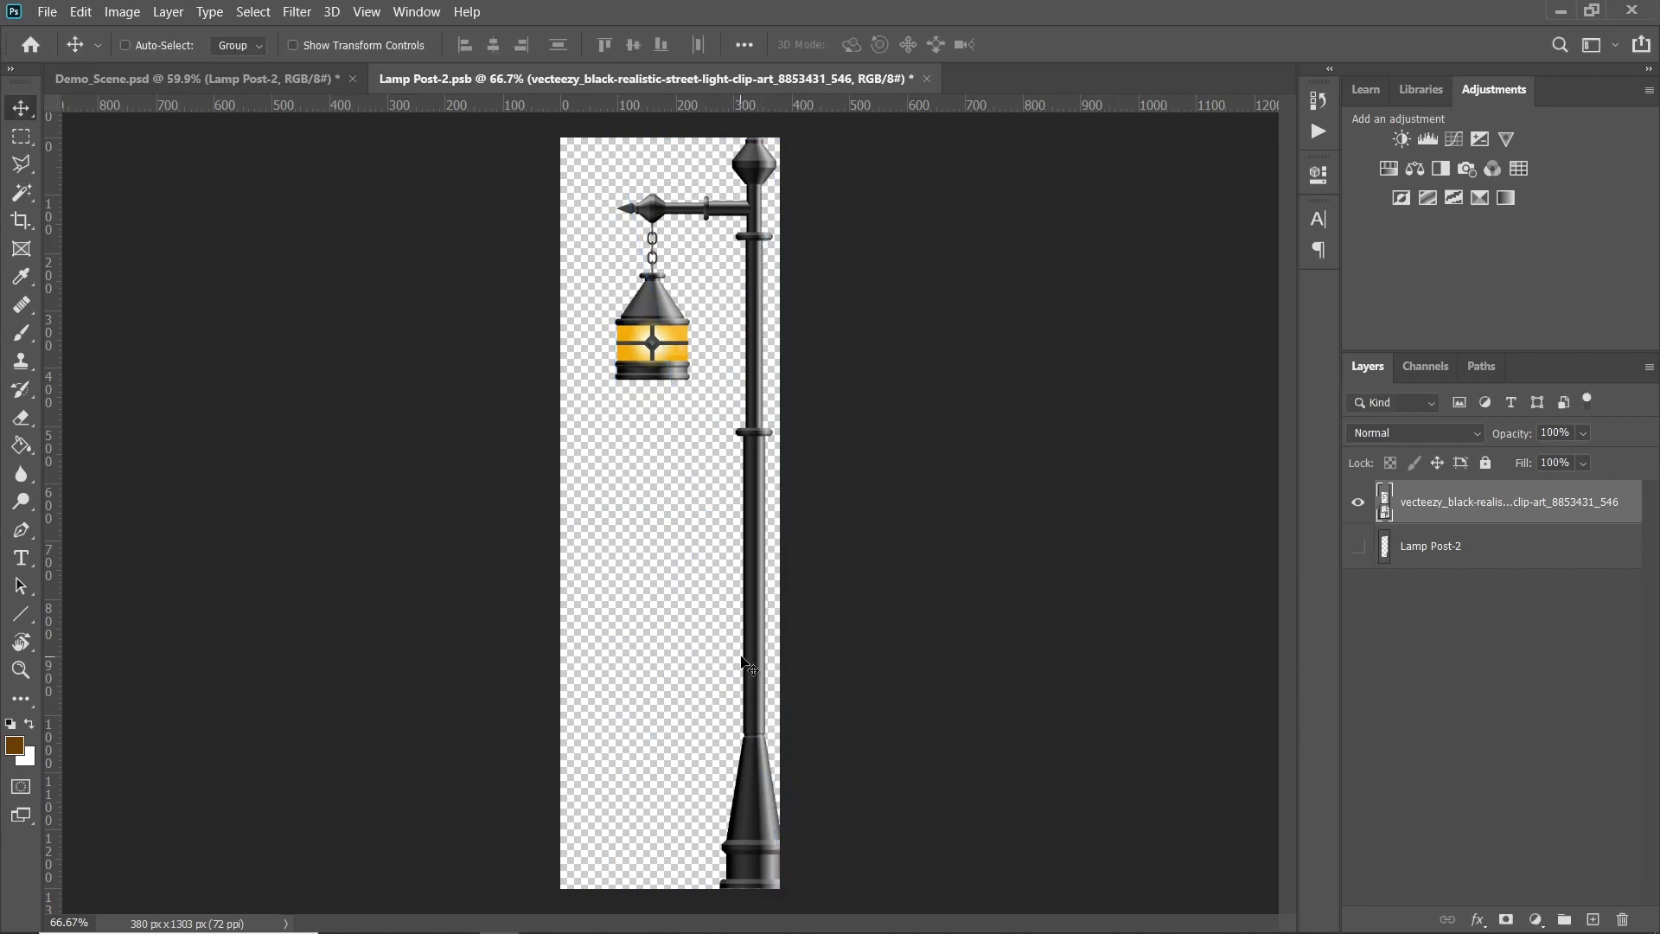
drag(753, 603, 736, 620)
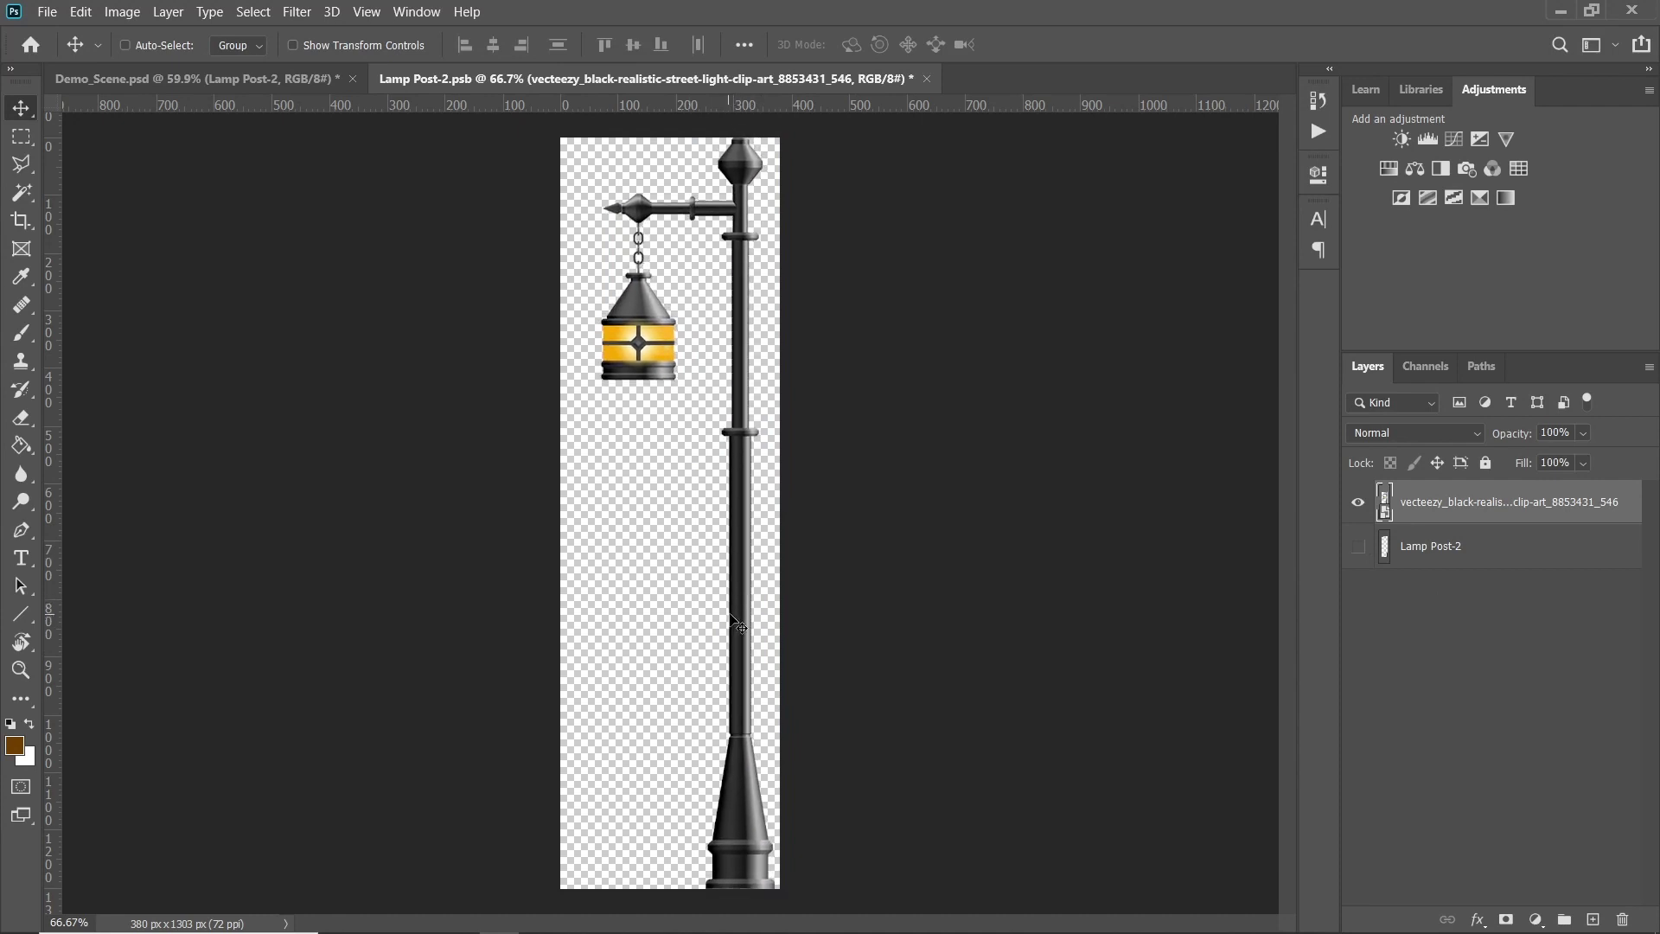
Enlarge the street light slightly to about 84.7% so it meets the canvas top, save the smart object, and check it in Demo_Scene.psd
key(ctrl+t)
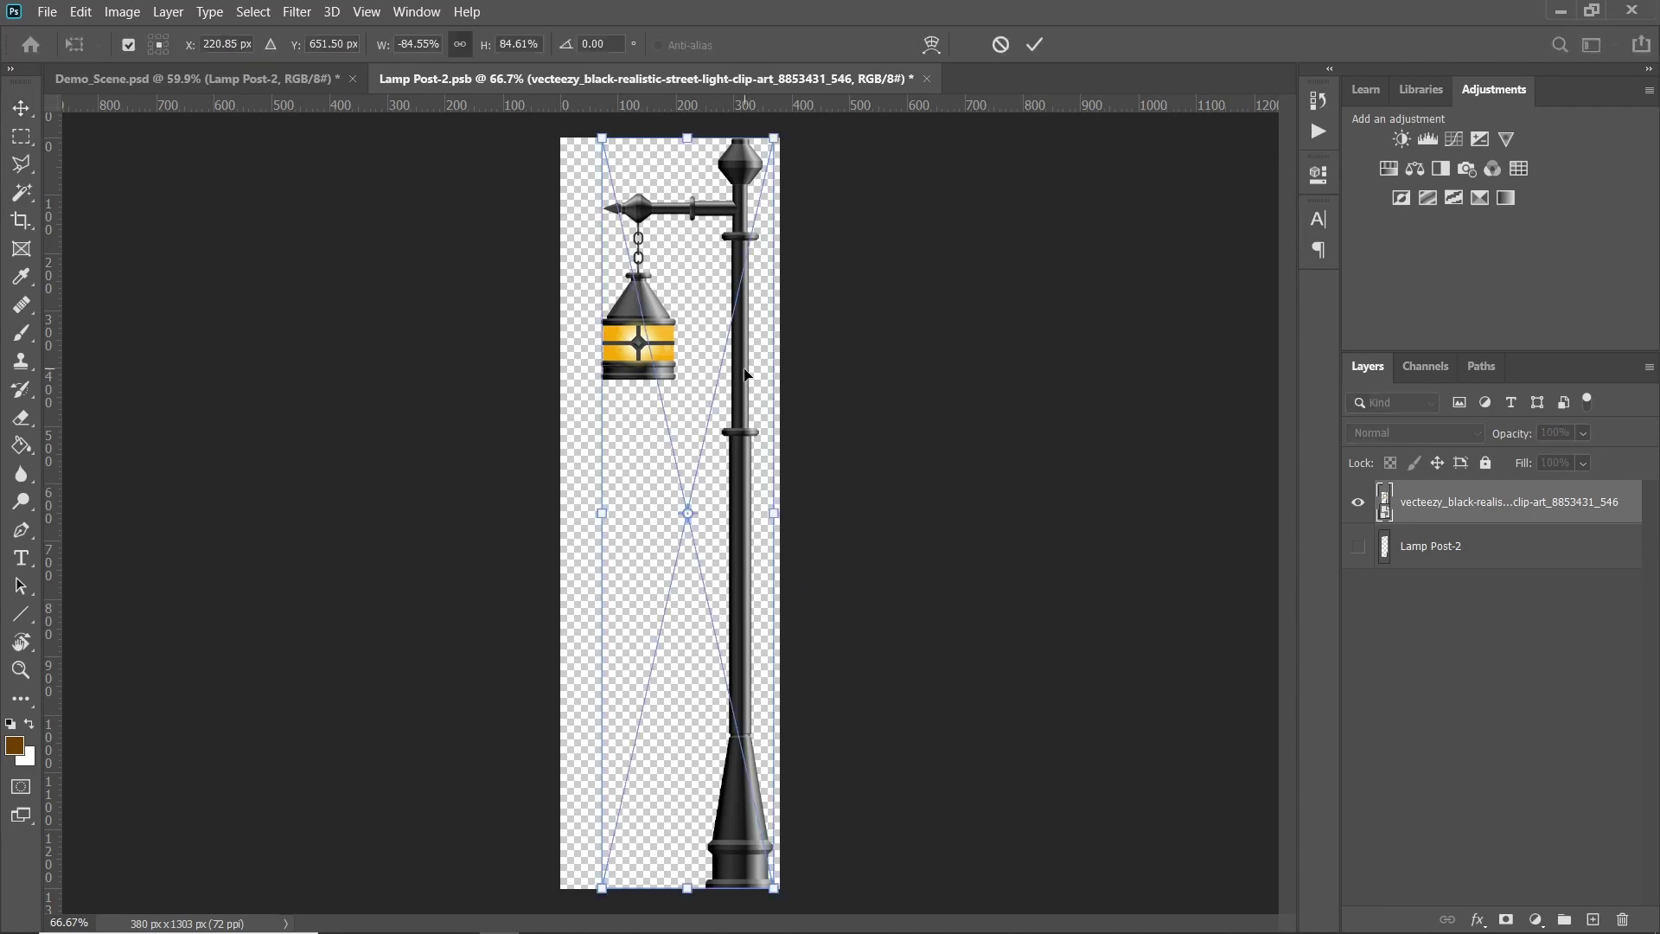
drag(688, 139, 689, 139)
click(1036, 45)
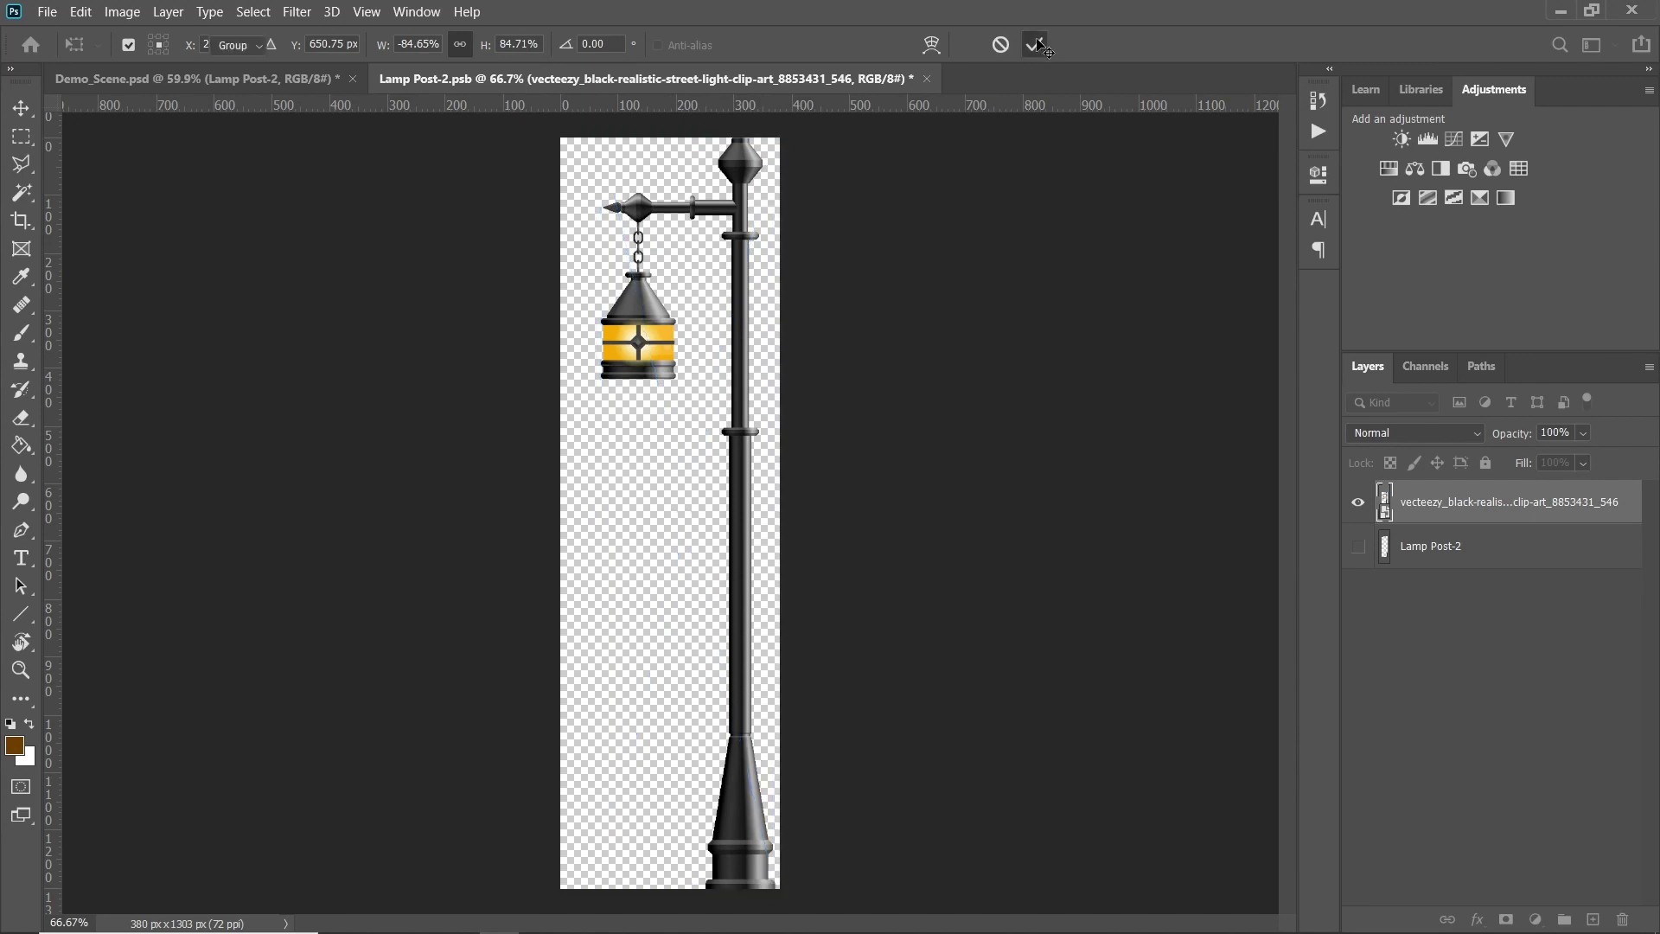
key(ctrl+s)
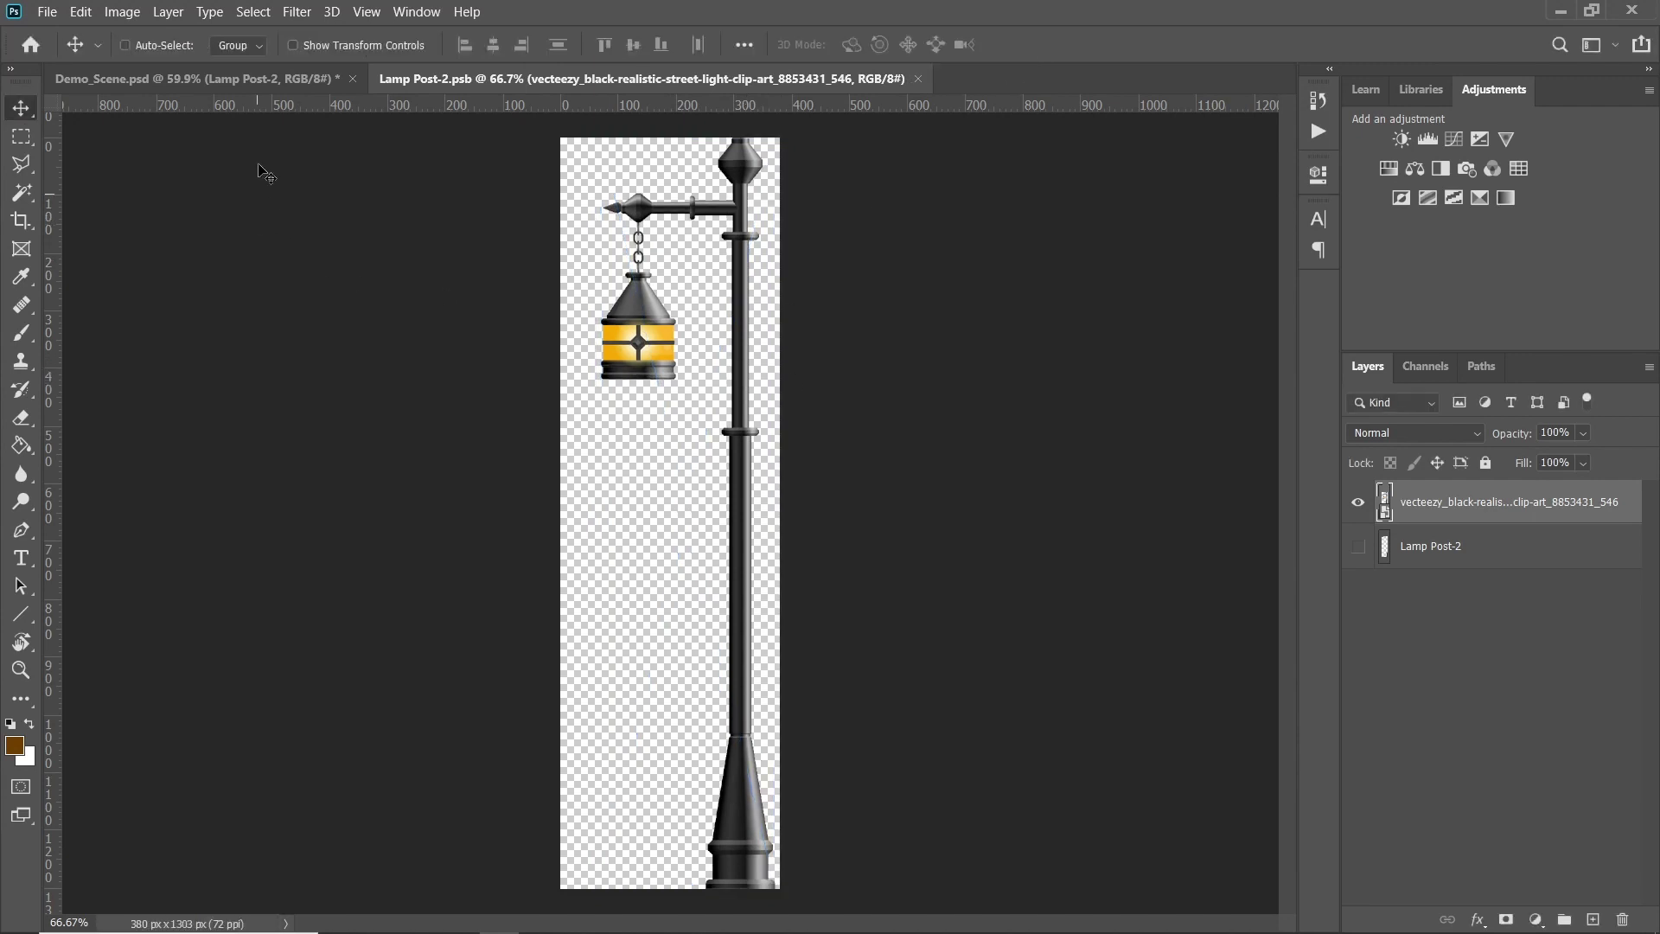
click(245, 79)
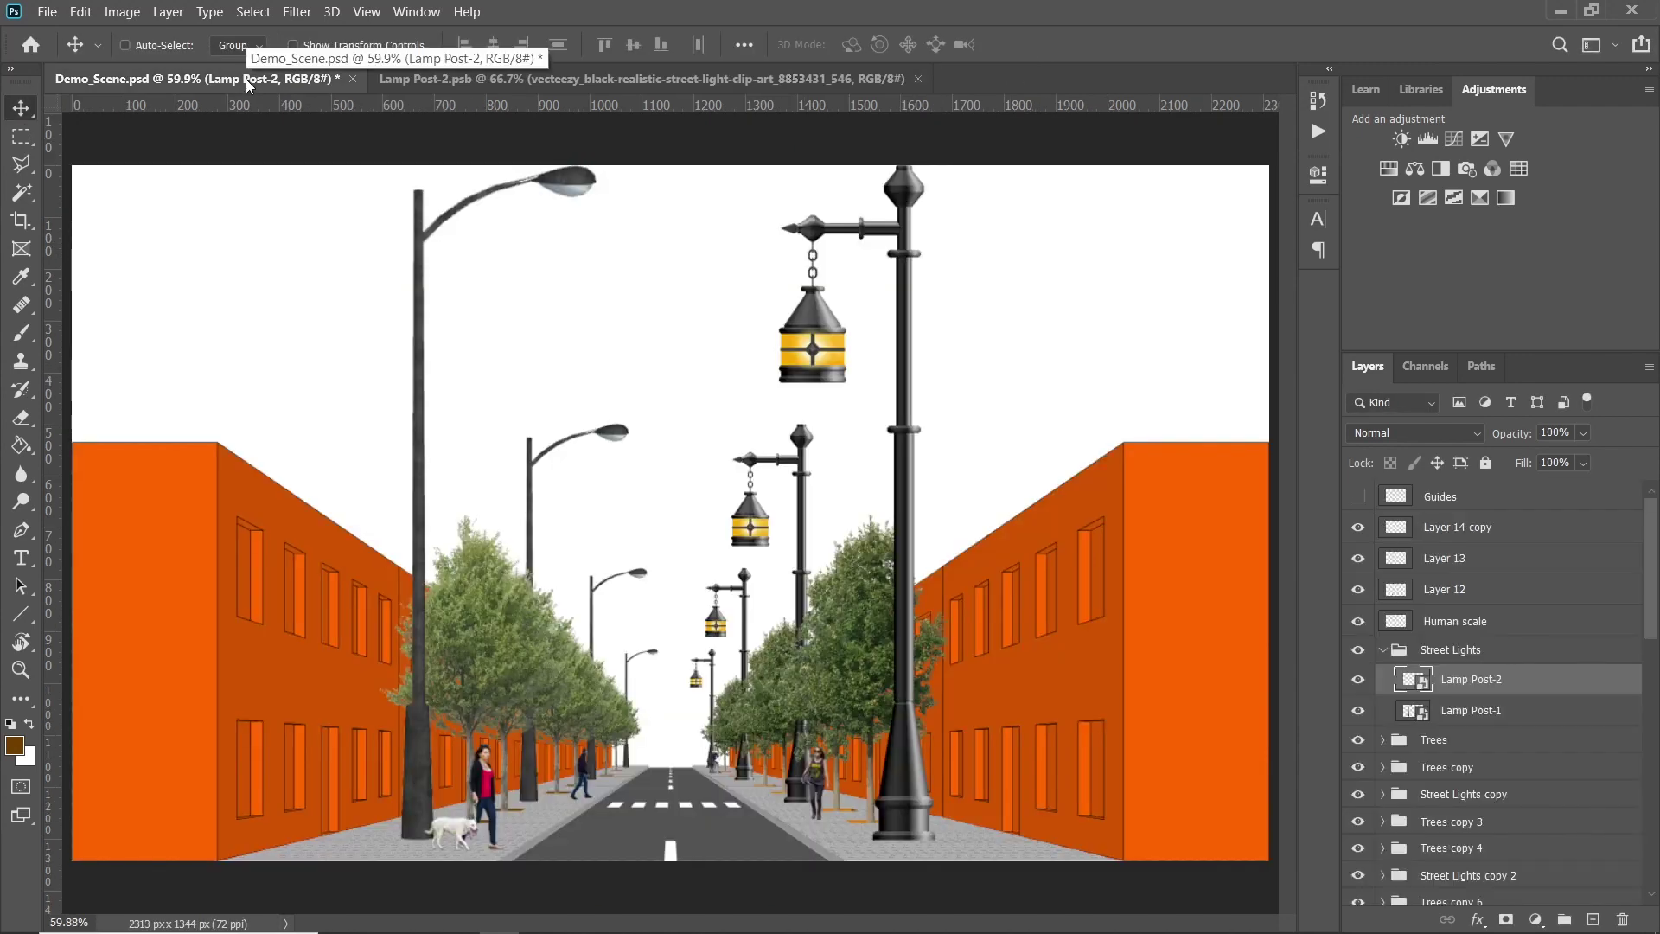
click(464, 78)
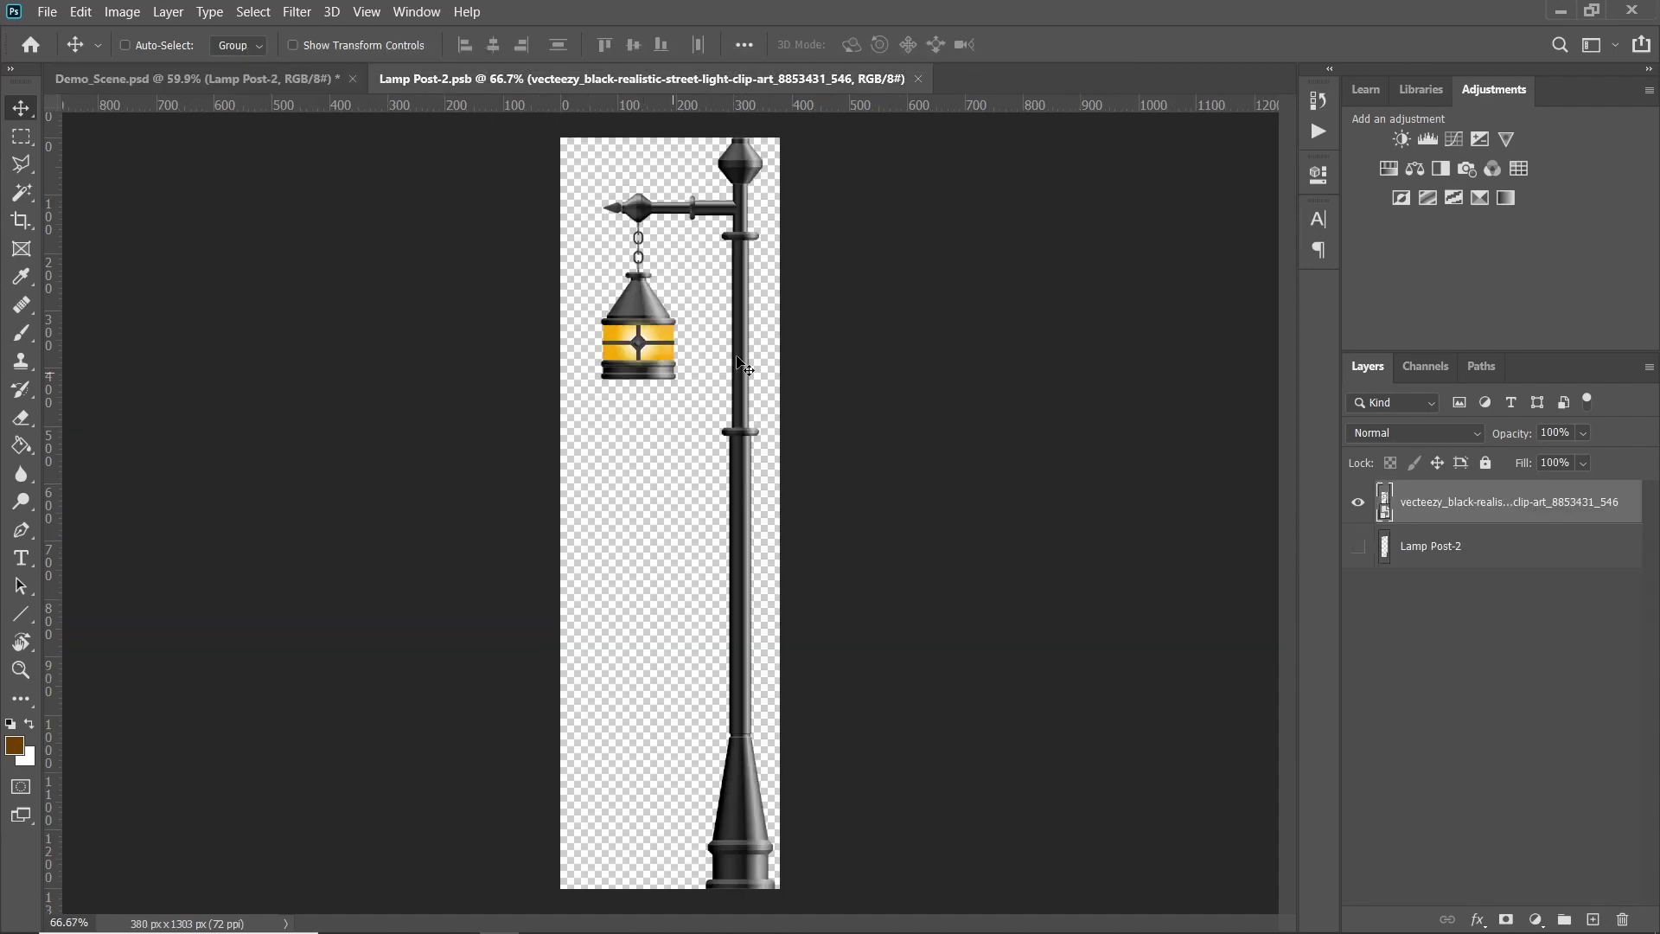
Scale the street light down to about 61%, shift it 48 px right, save the smart object, and compare it with Demo_Scene.psd
key(ctrl+t)
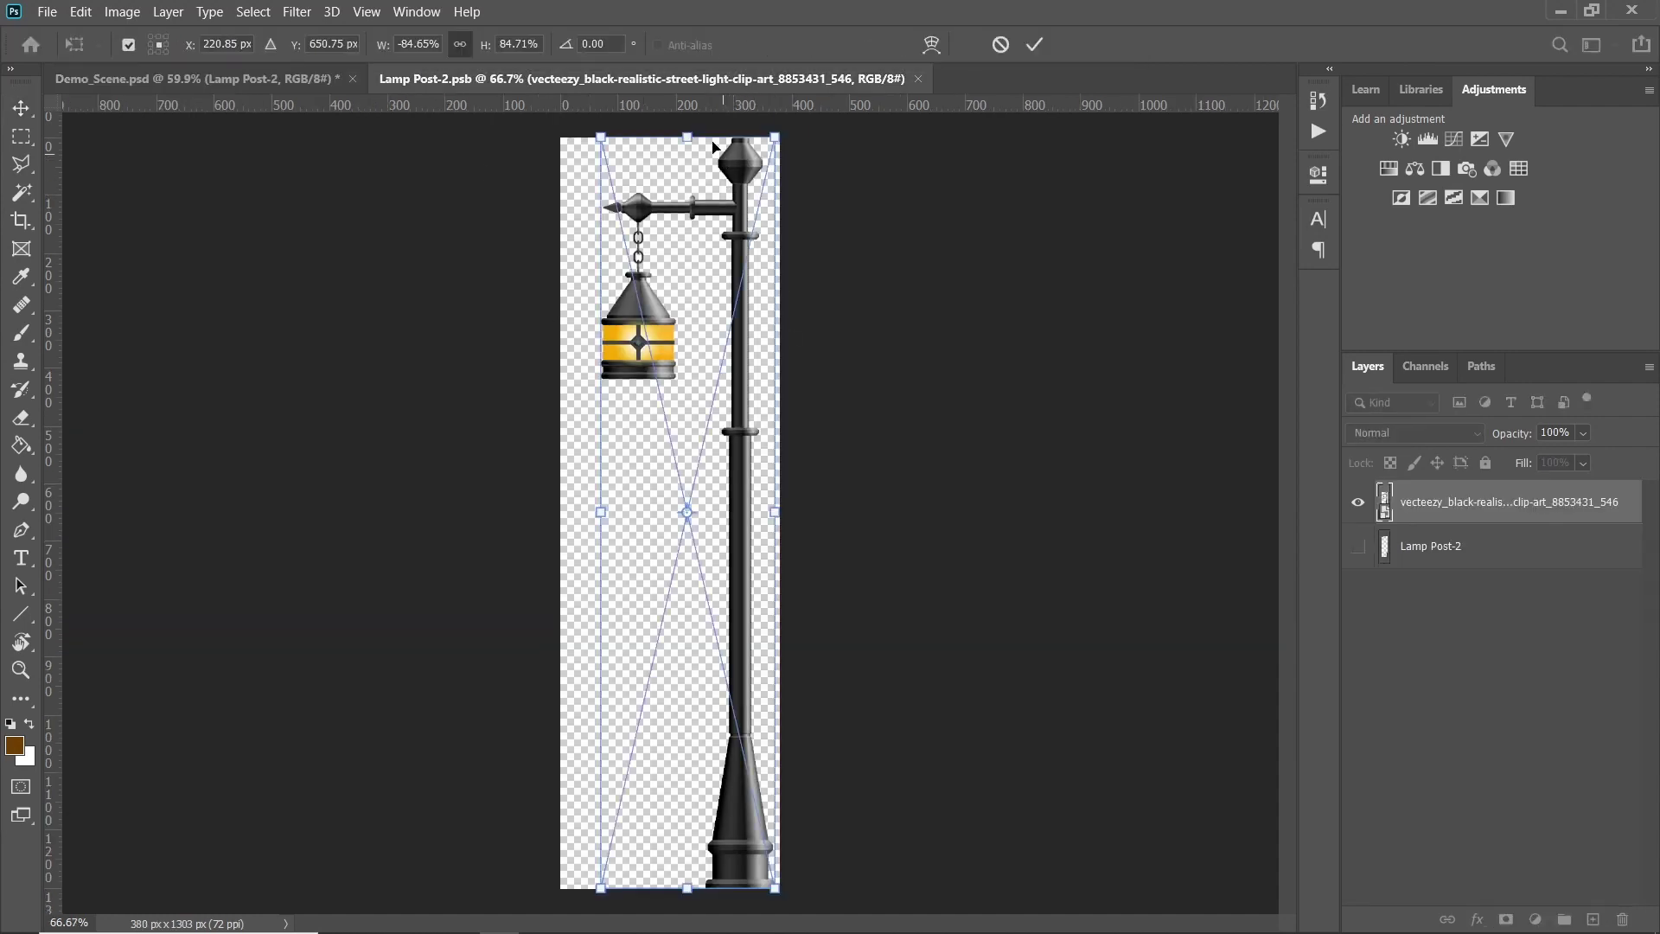
drag(692, 136, 688, 351)
mouse_move(734, 833)
mouse_down()
mouse_move(774, 836)
mouse_move(760, 837)
mouse_up()
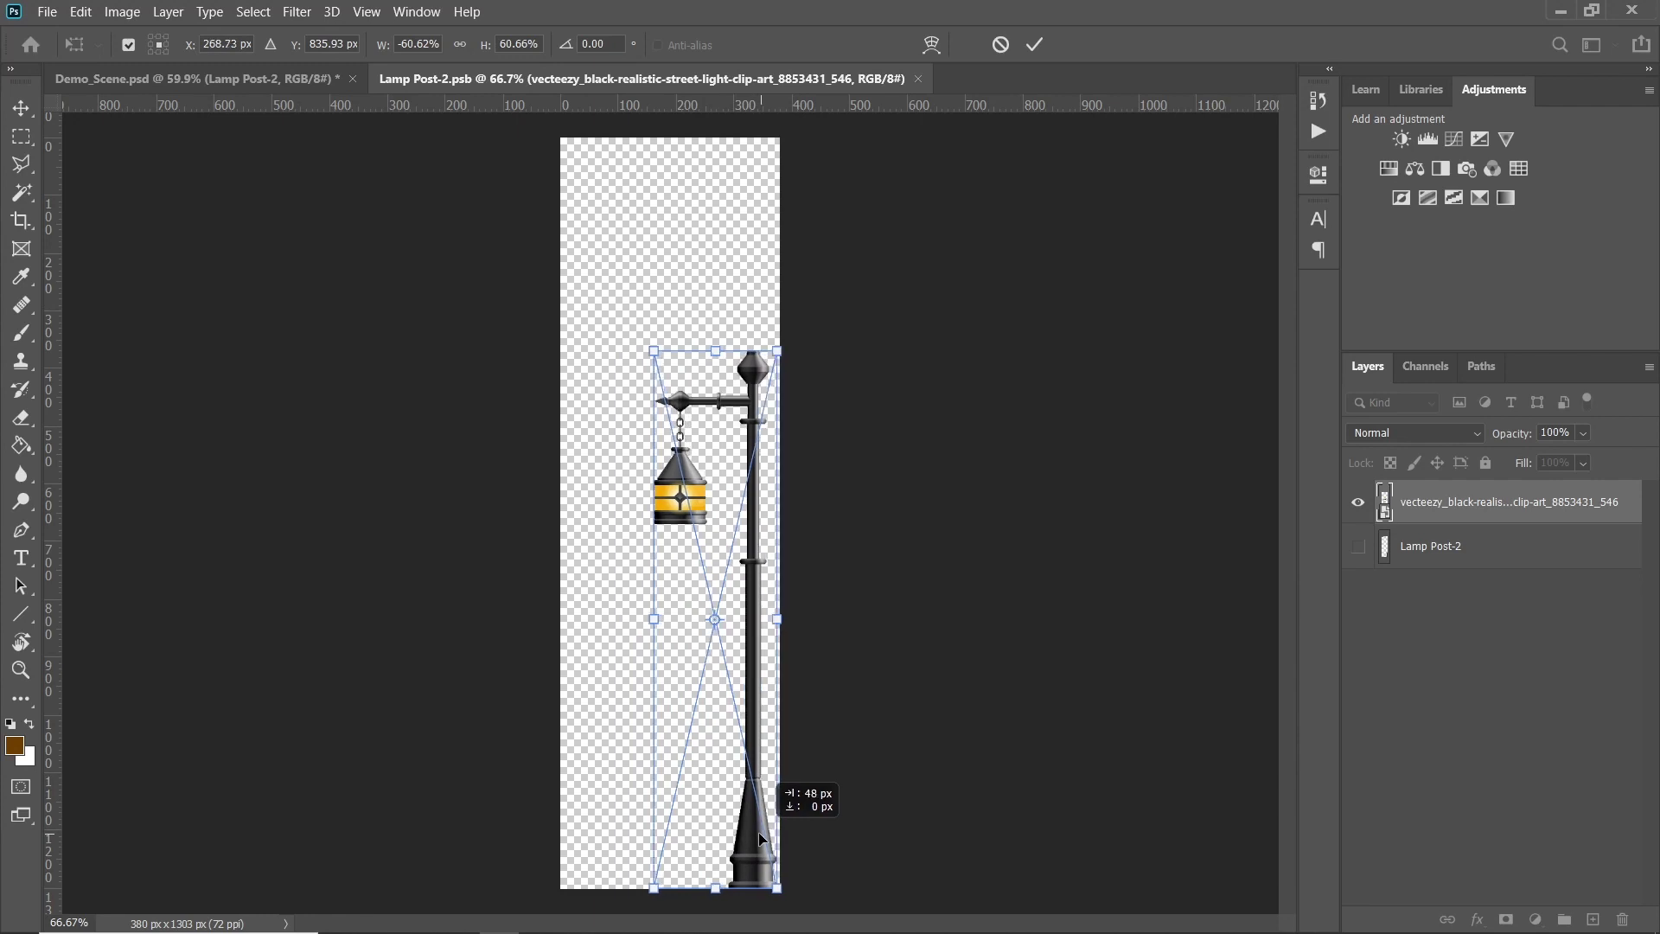
click(1035, 45)
key(ctrl+s)
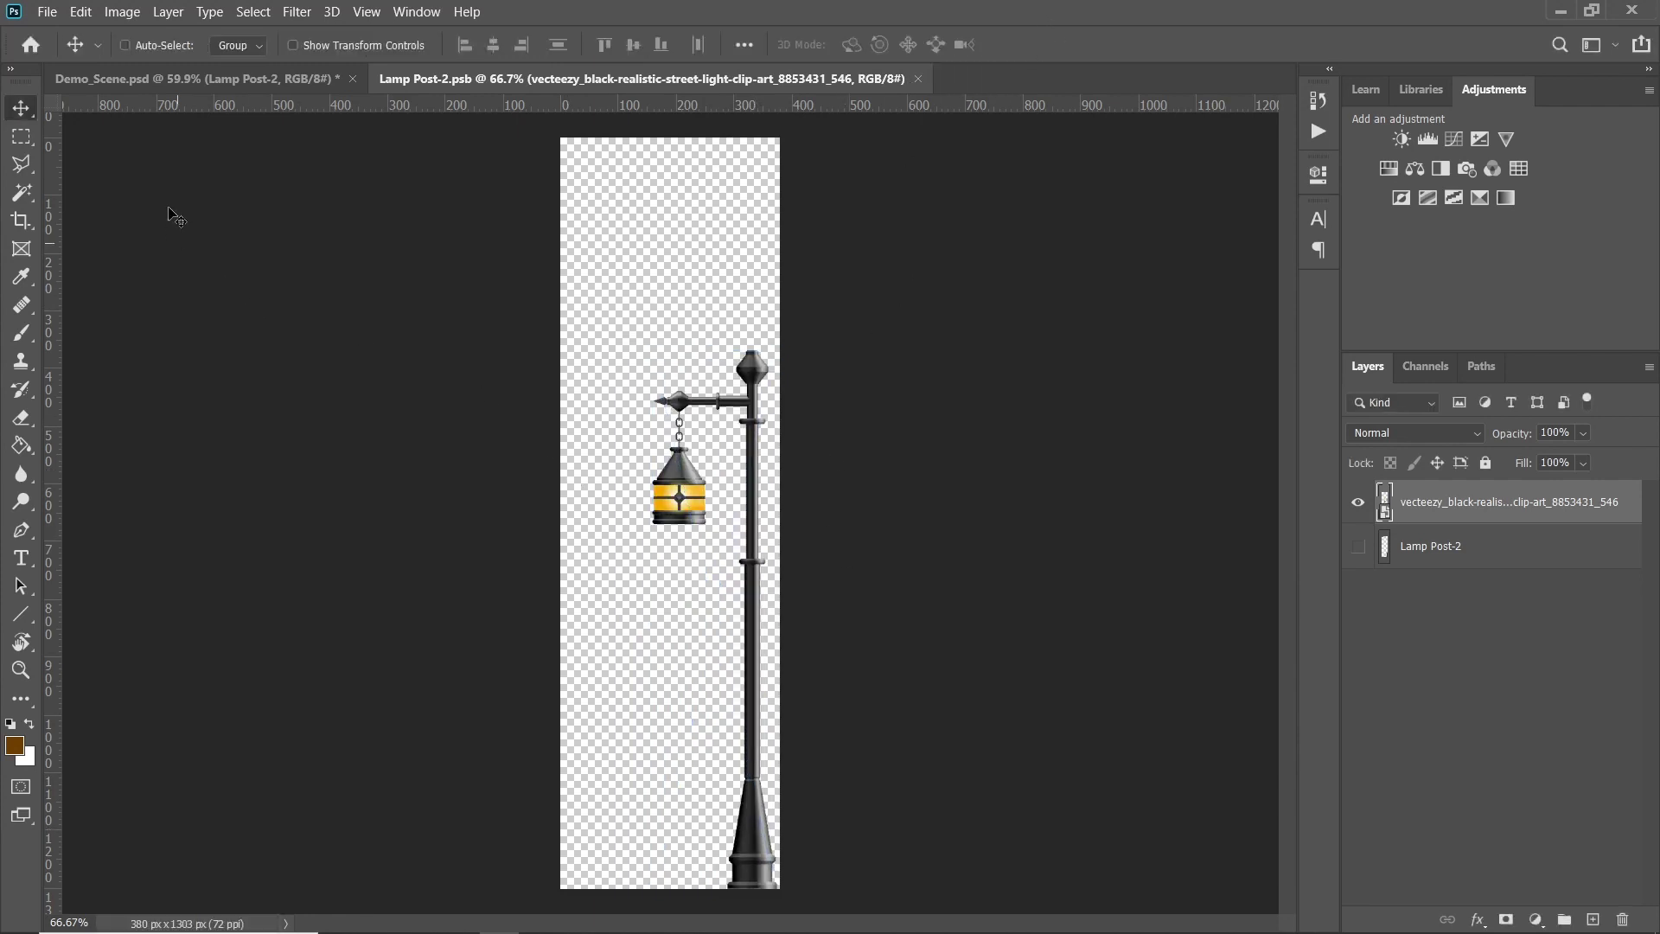
click(249, 80)
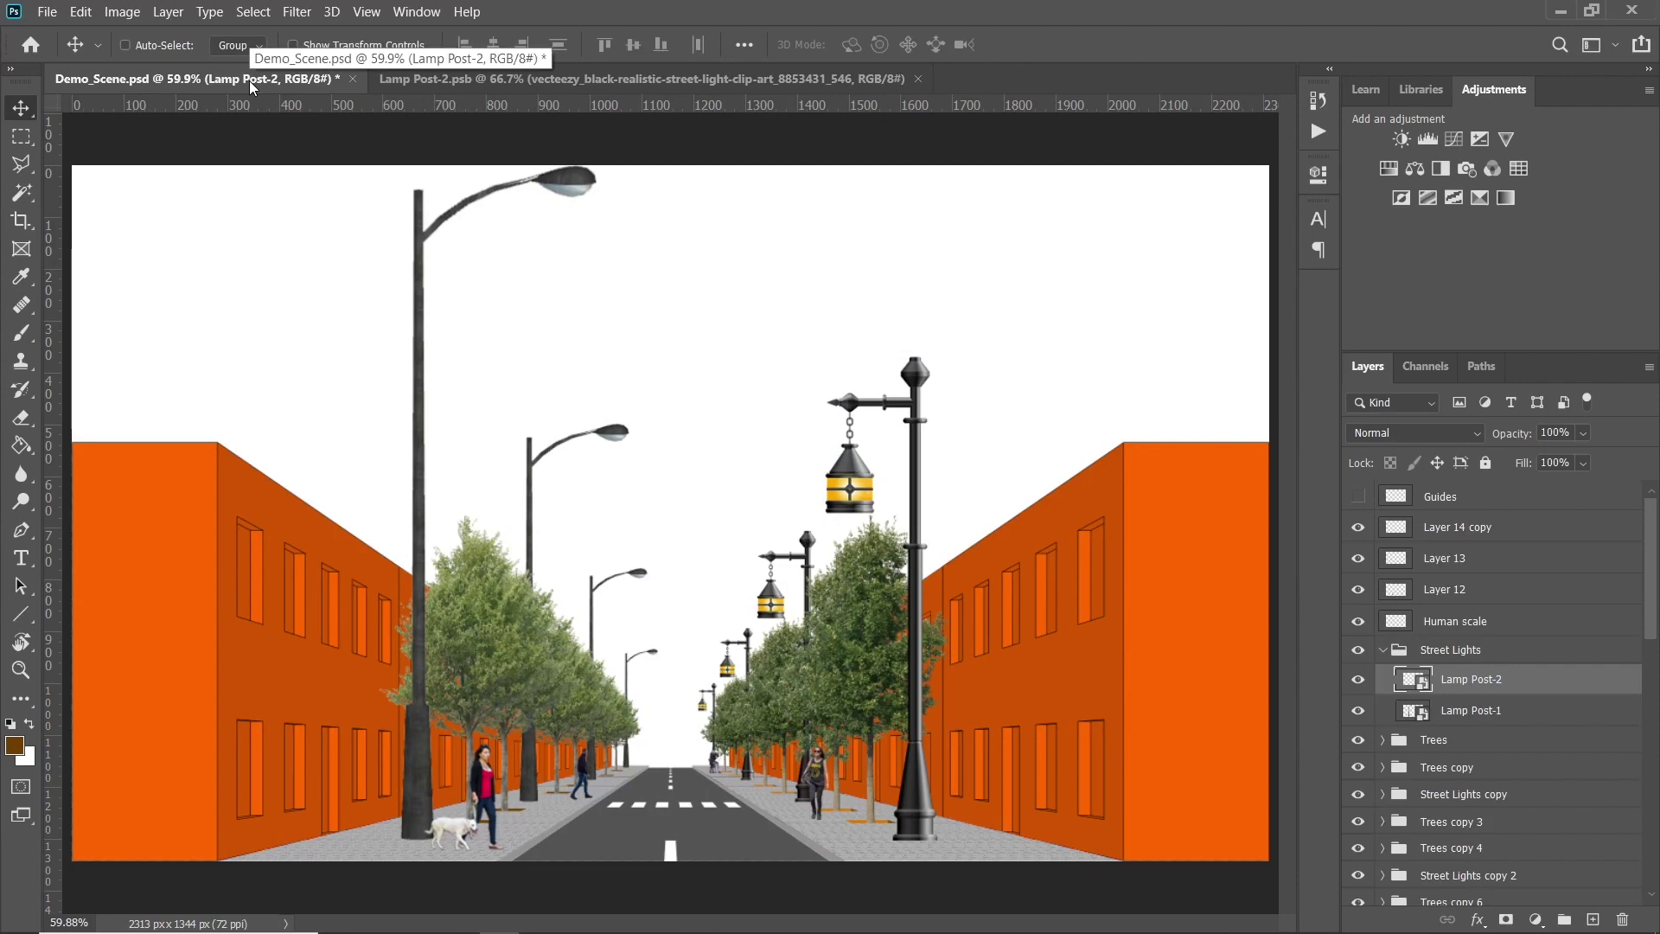
click(465, 79)
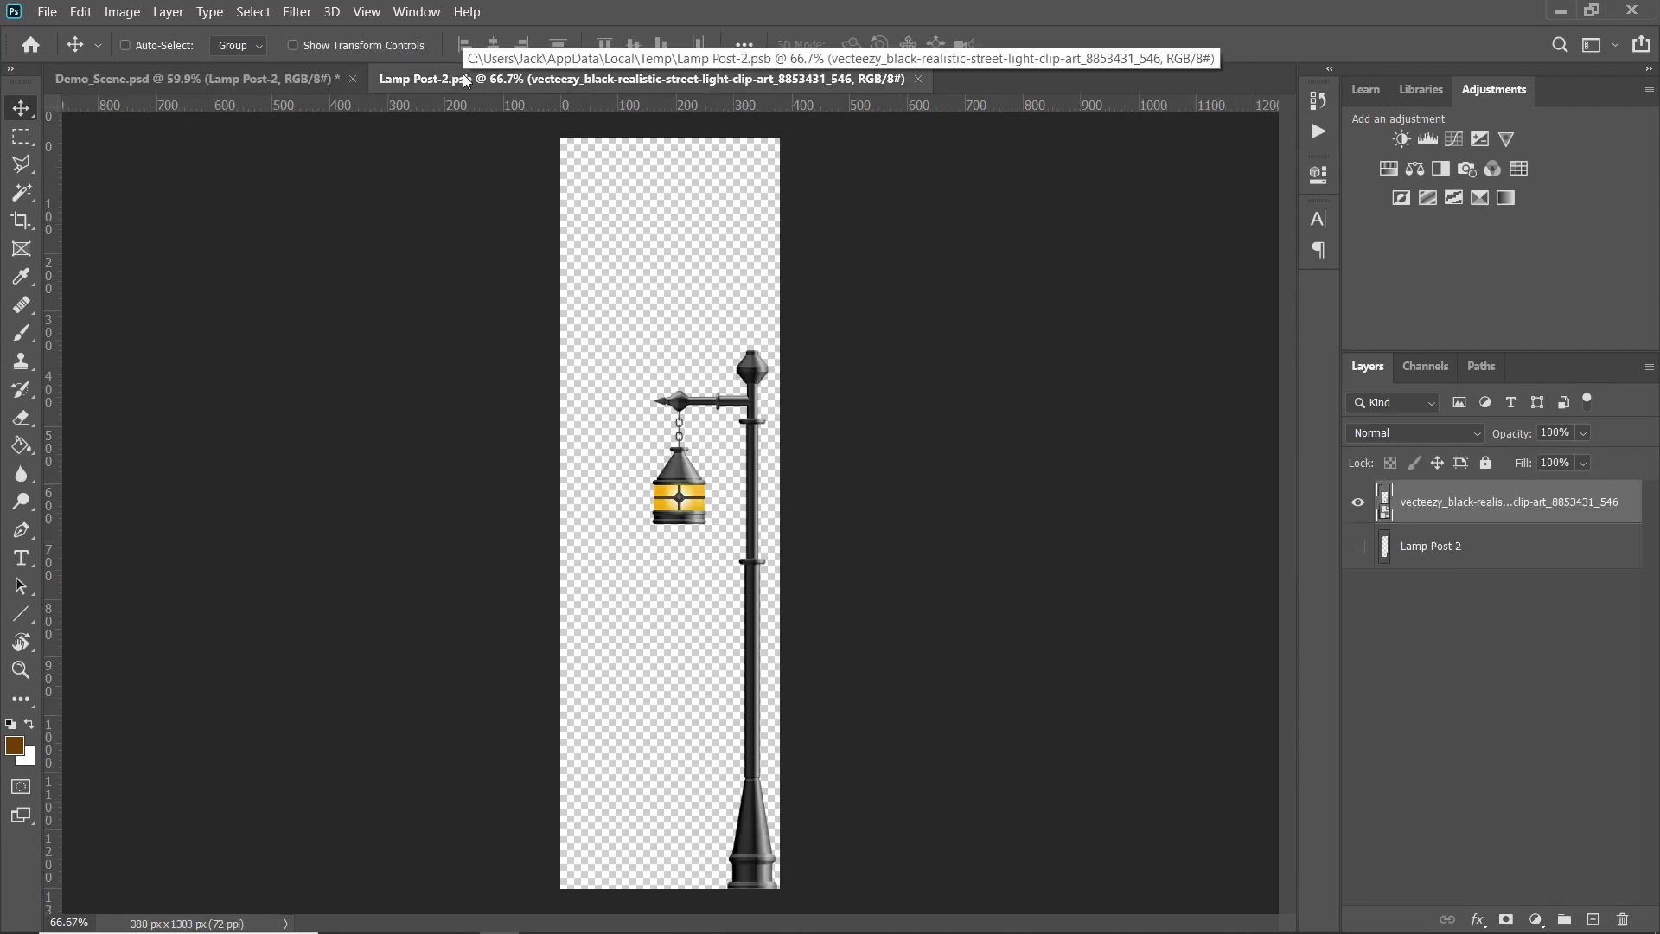
click(275, 75)
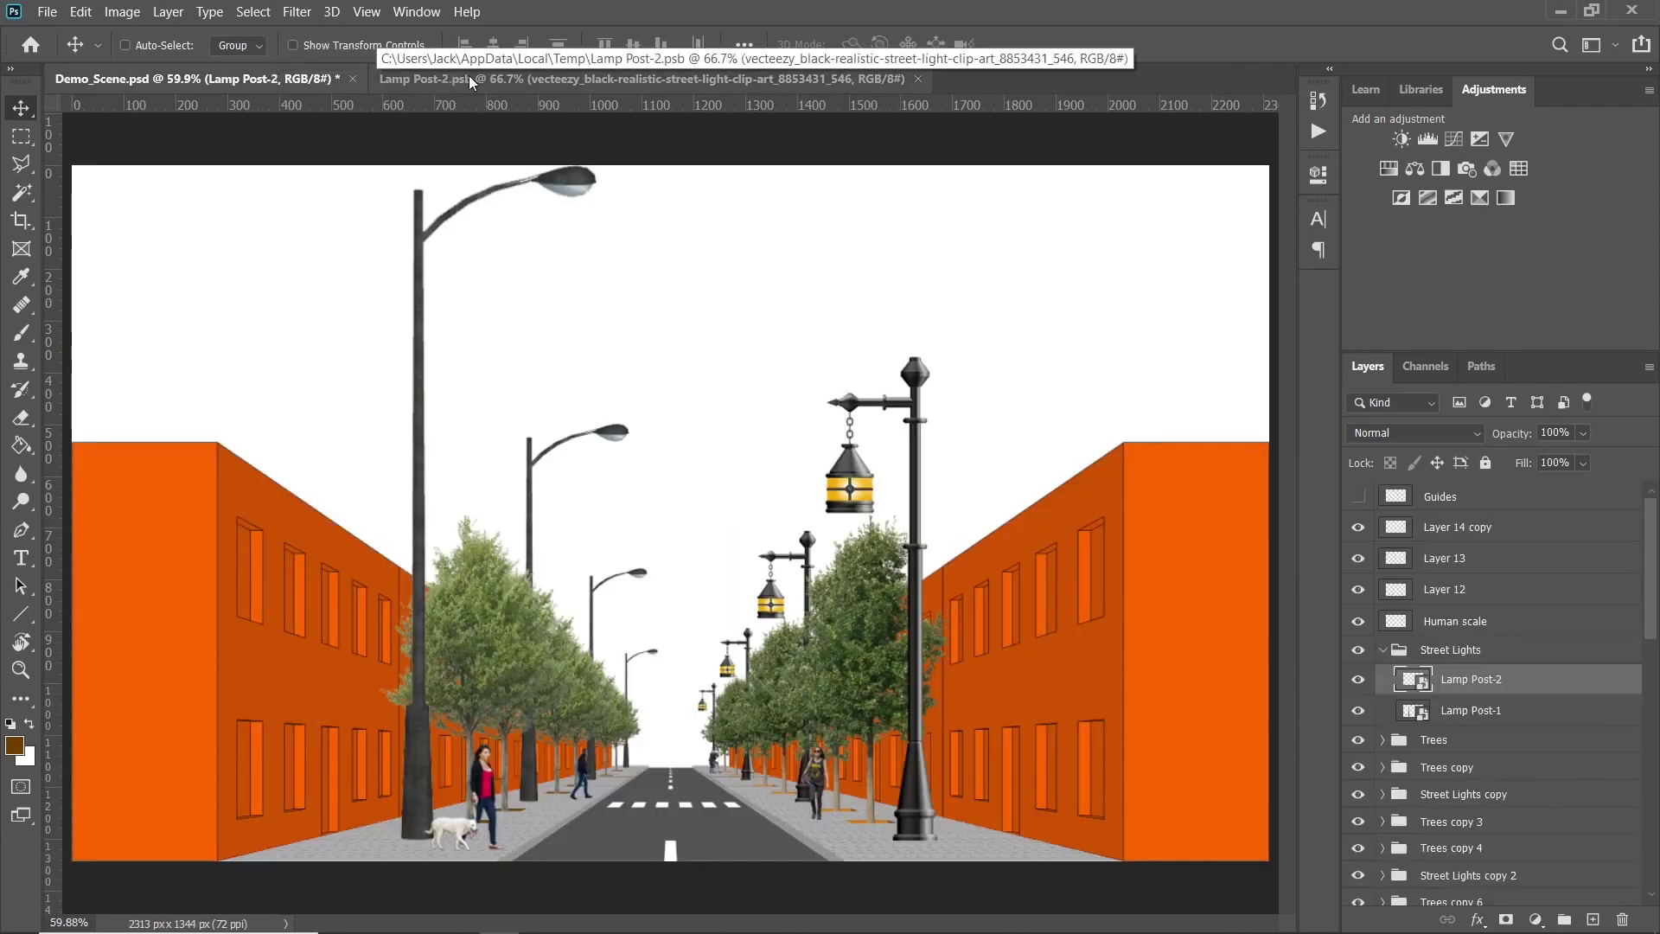
click(469, 77)
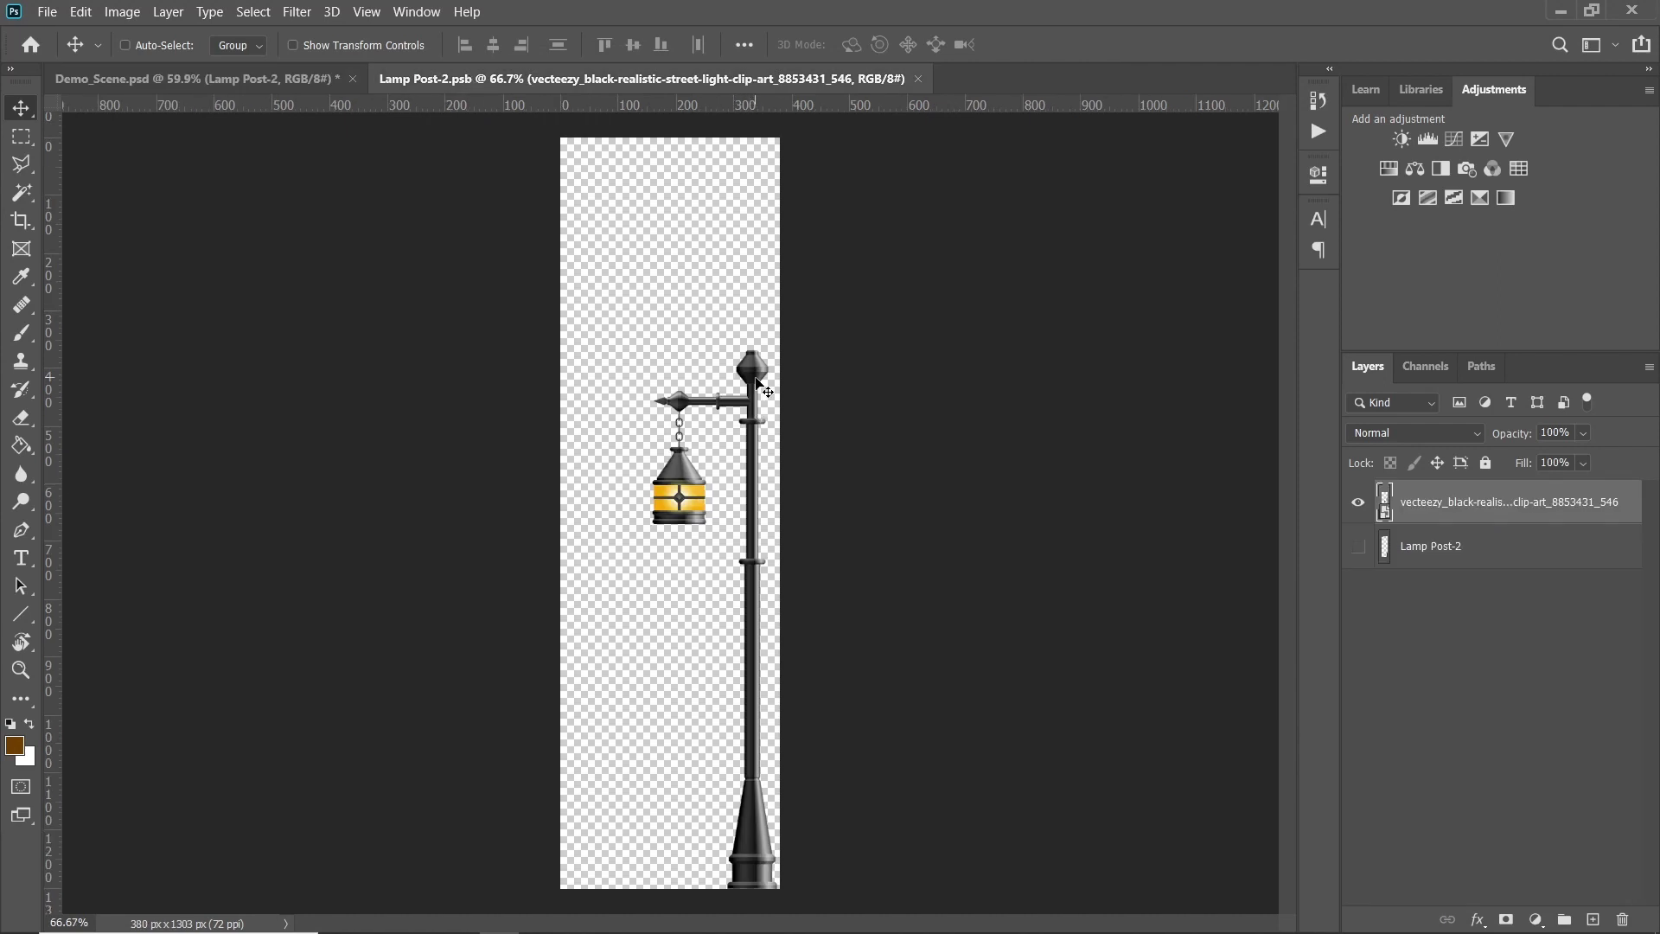
Scale the street light to about 46%, nudge it right along the canvas base, and save and close Lamp Post-2.psb
key(ctrl+t)
drag(715, 349, 724, 484)
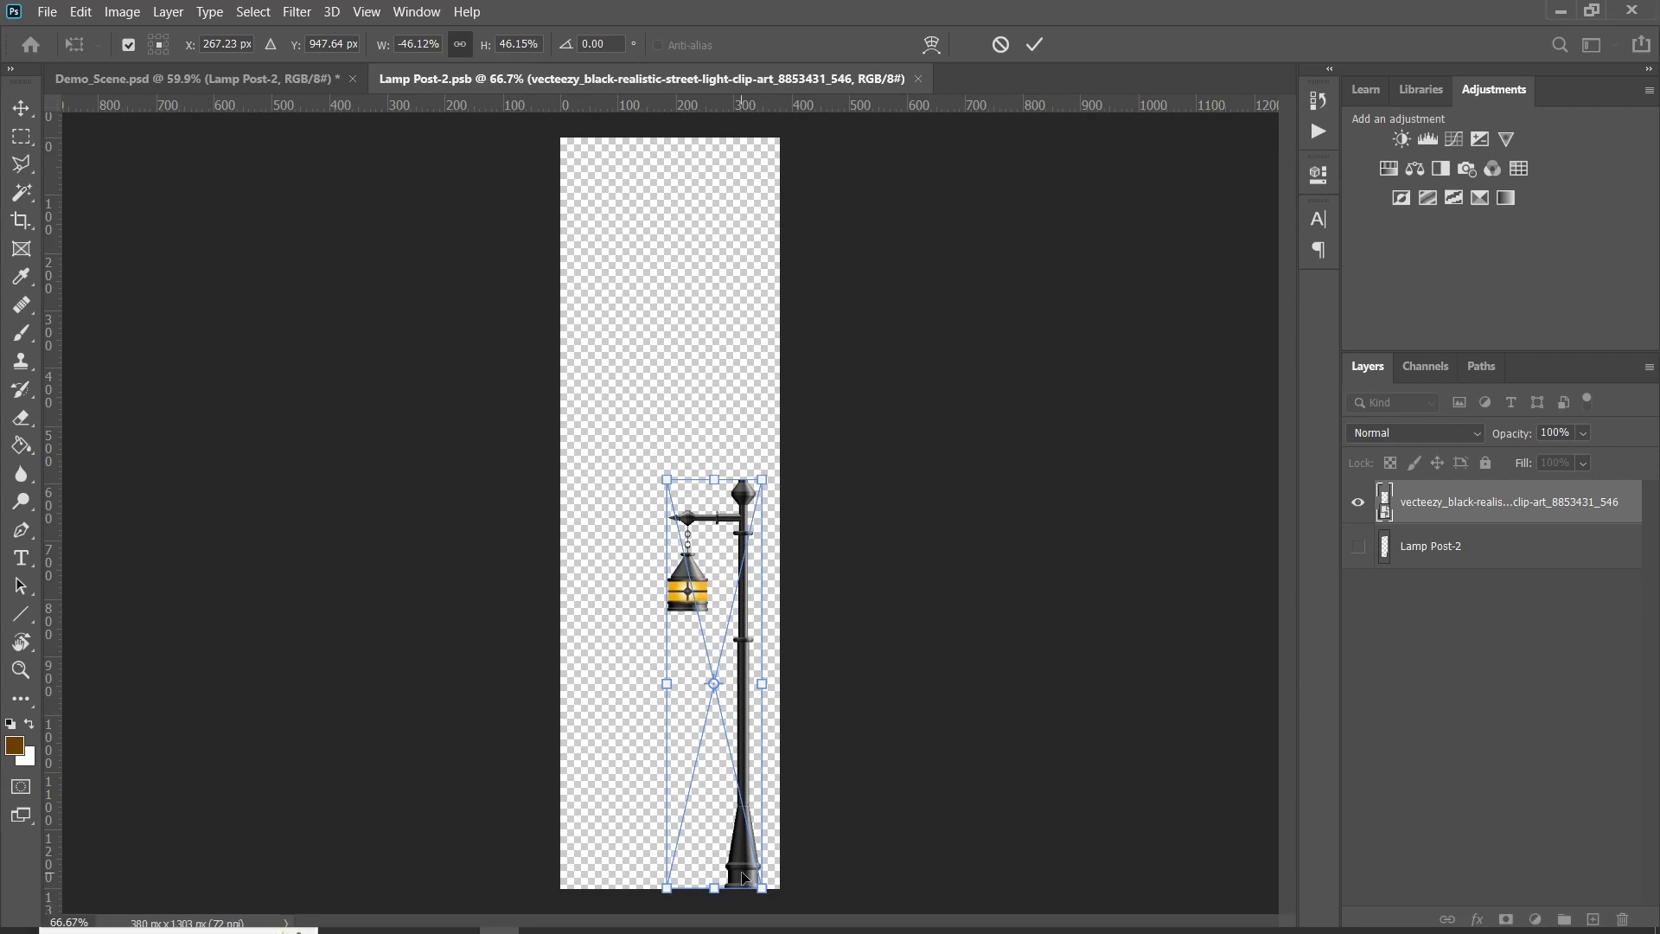
drag(743, 878, 753, 877)
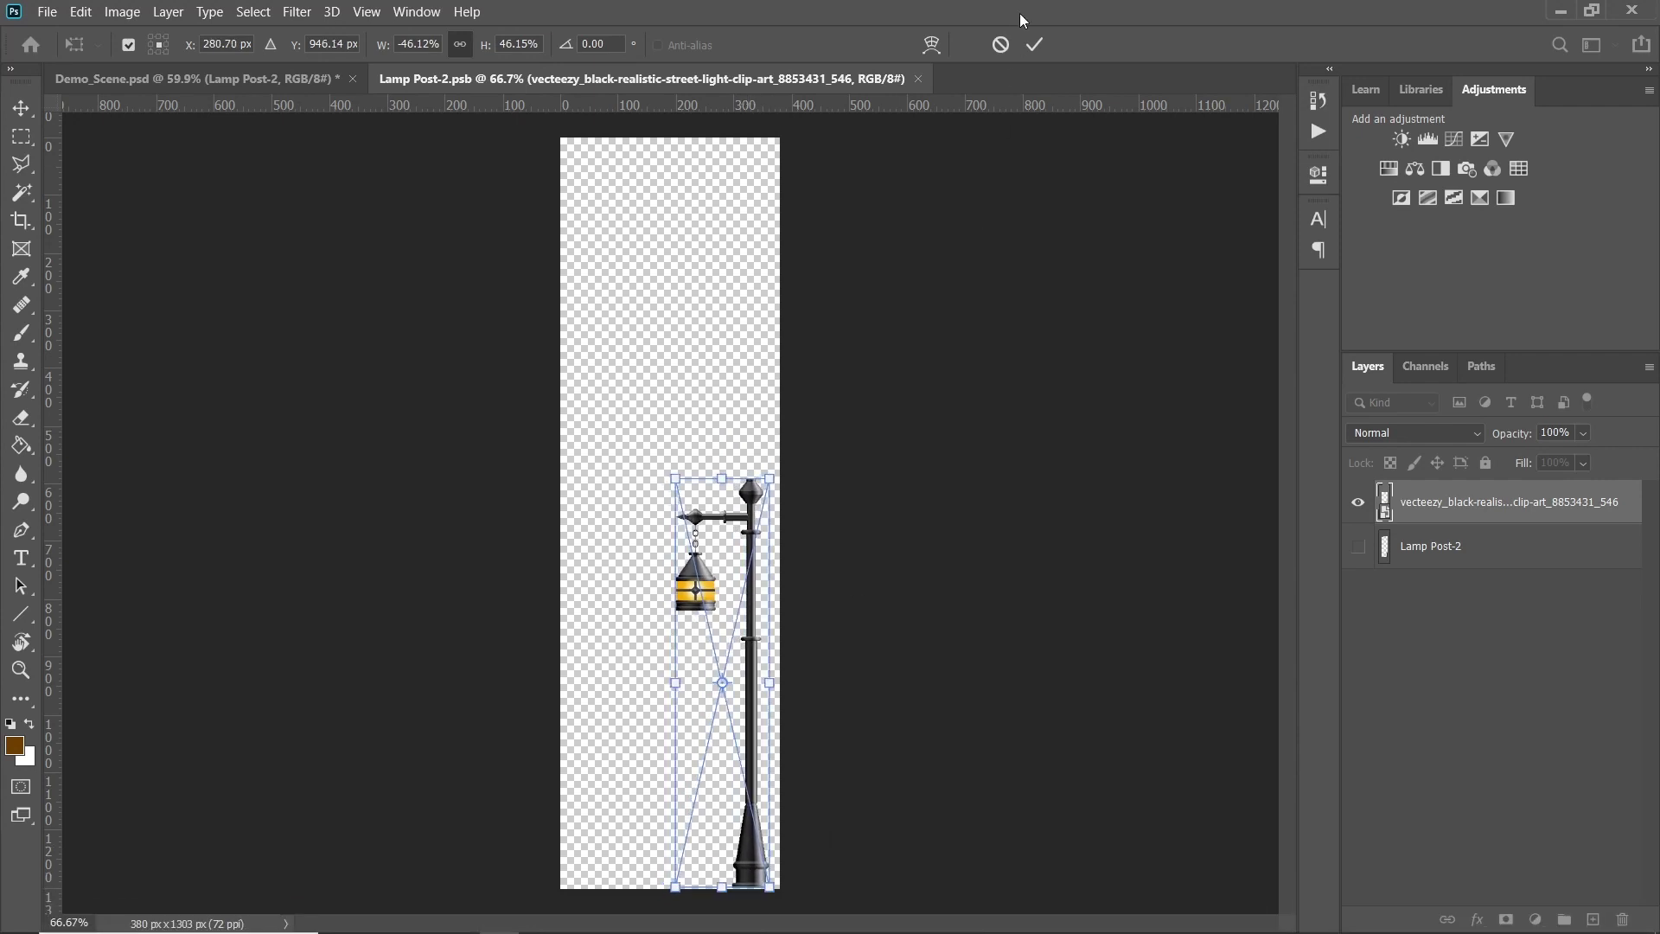
click(1034, 44)
key(ctrl+s)
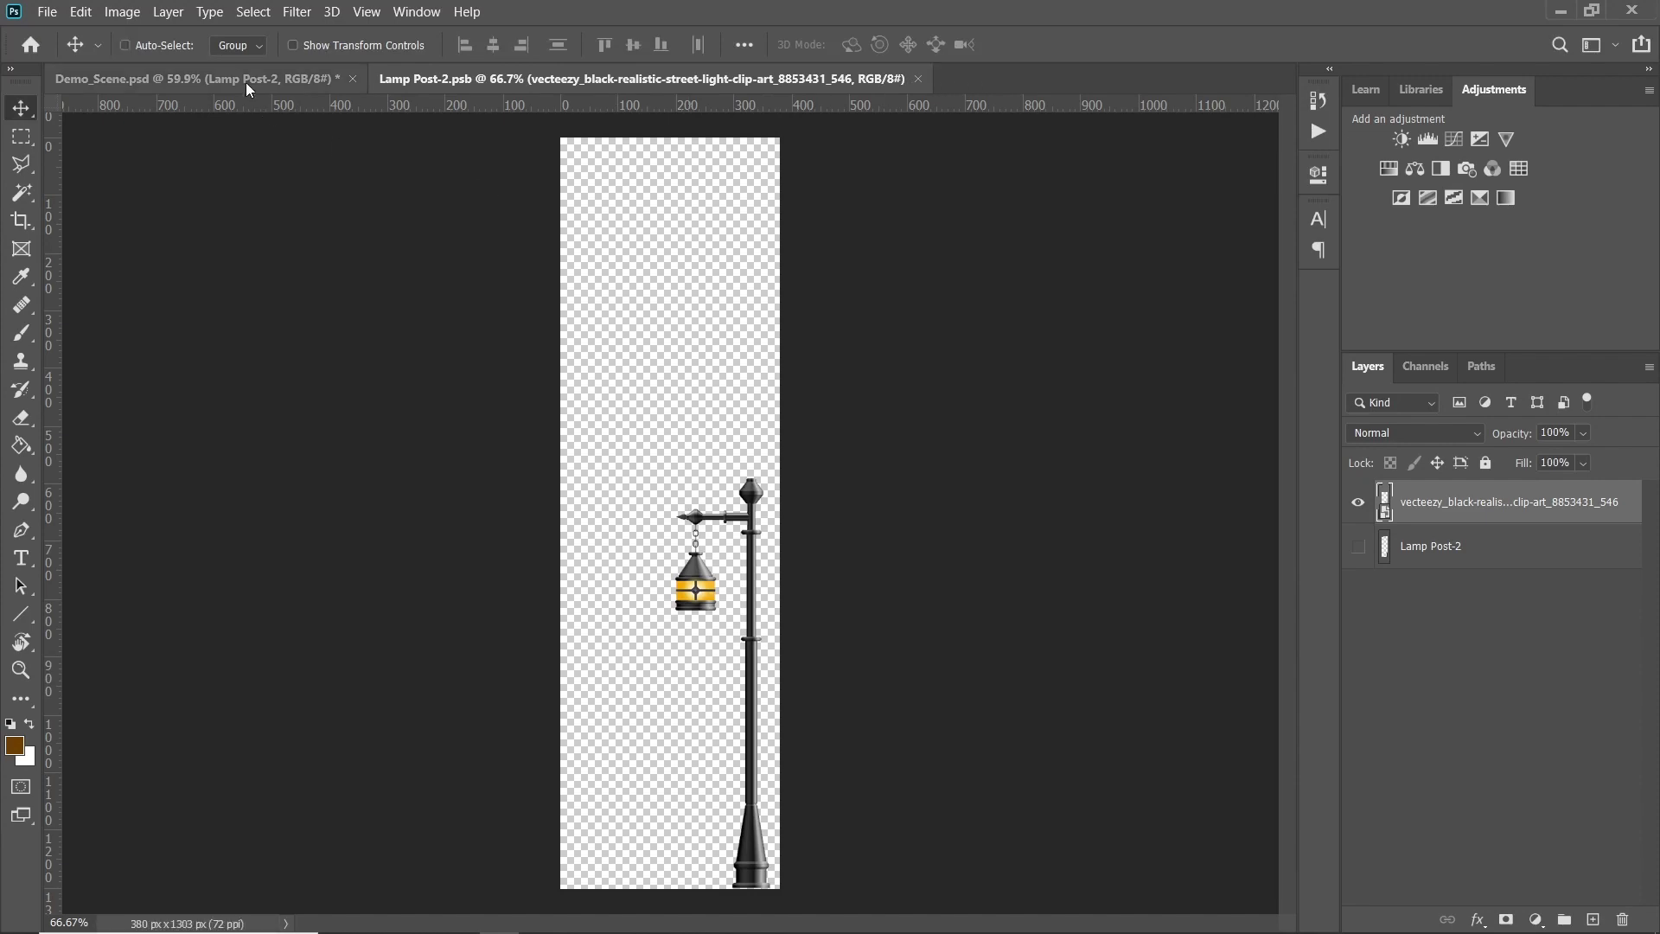
click(242, 78)
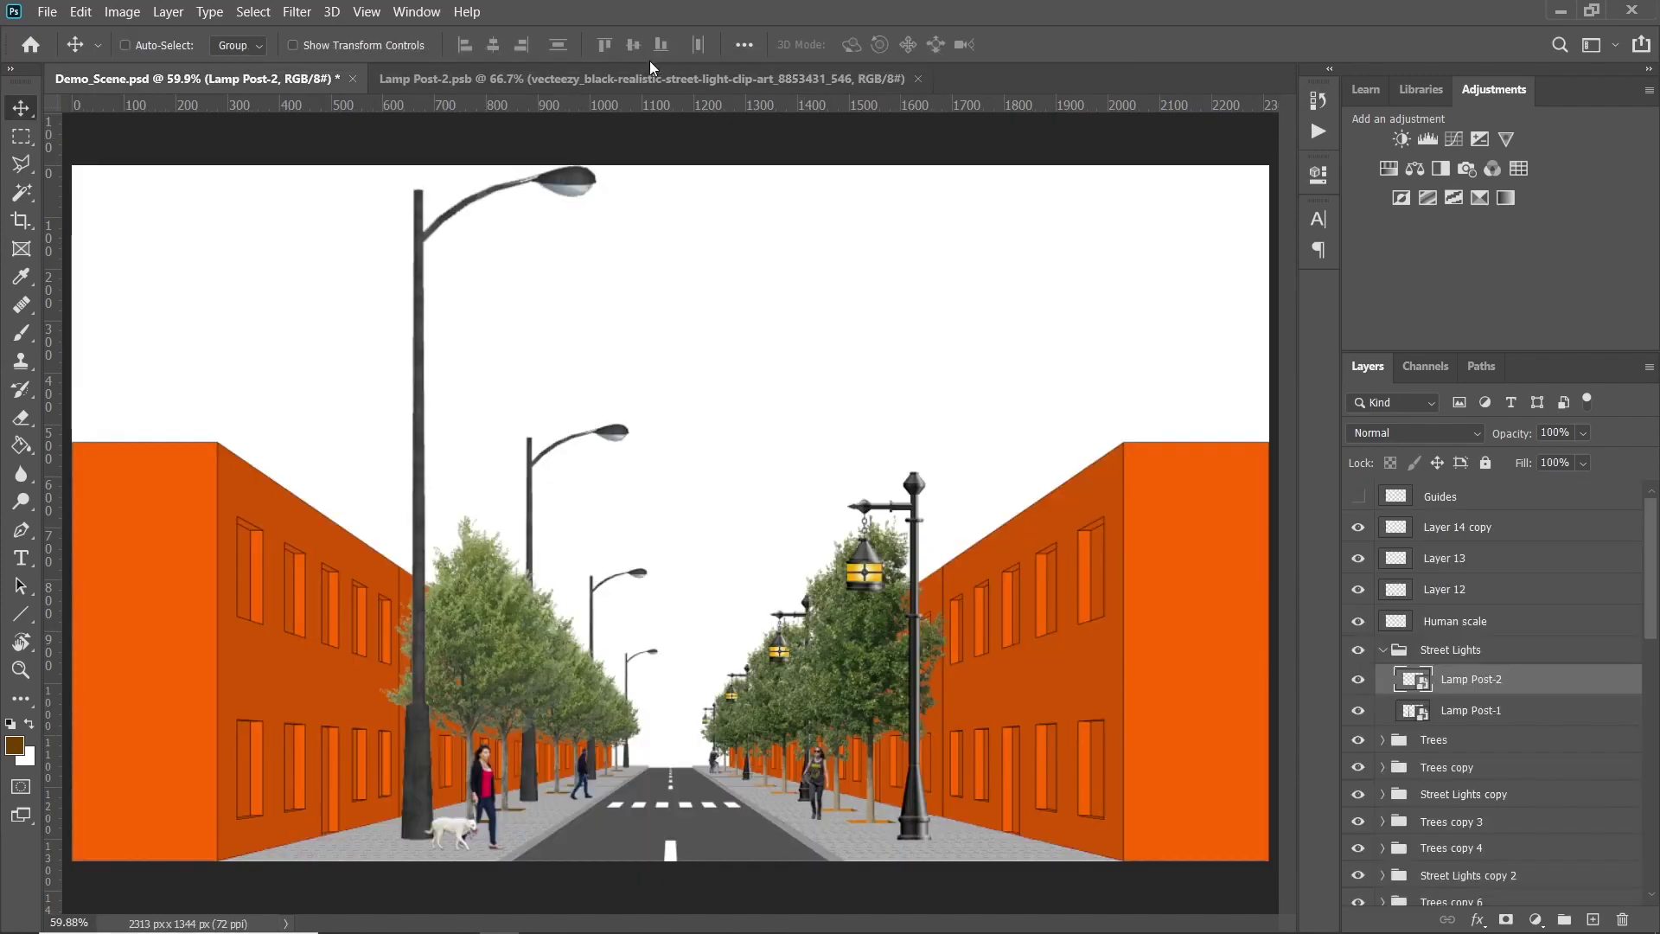
click(683, 79)
click(919, 80)
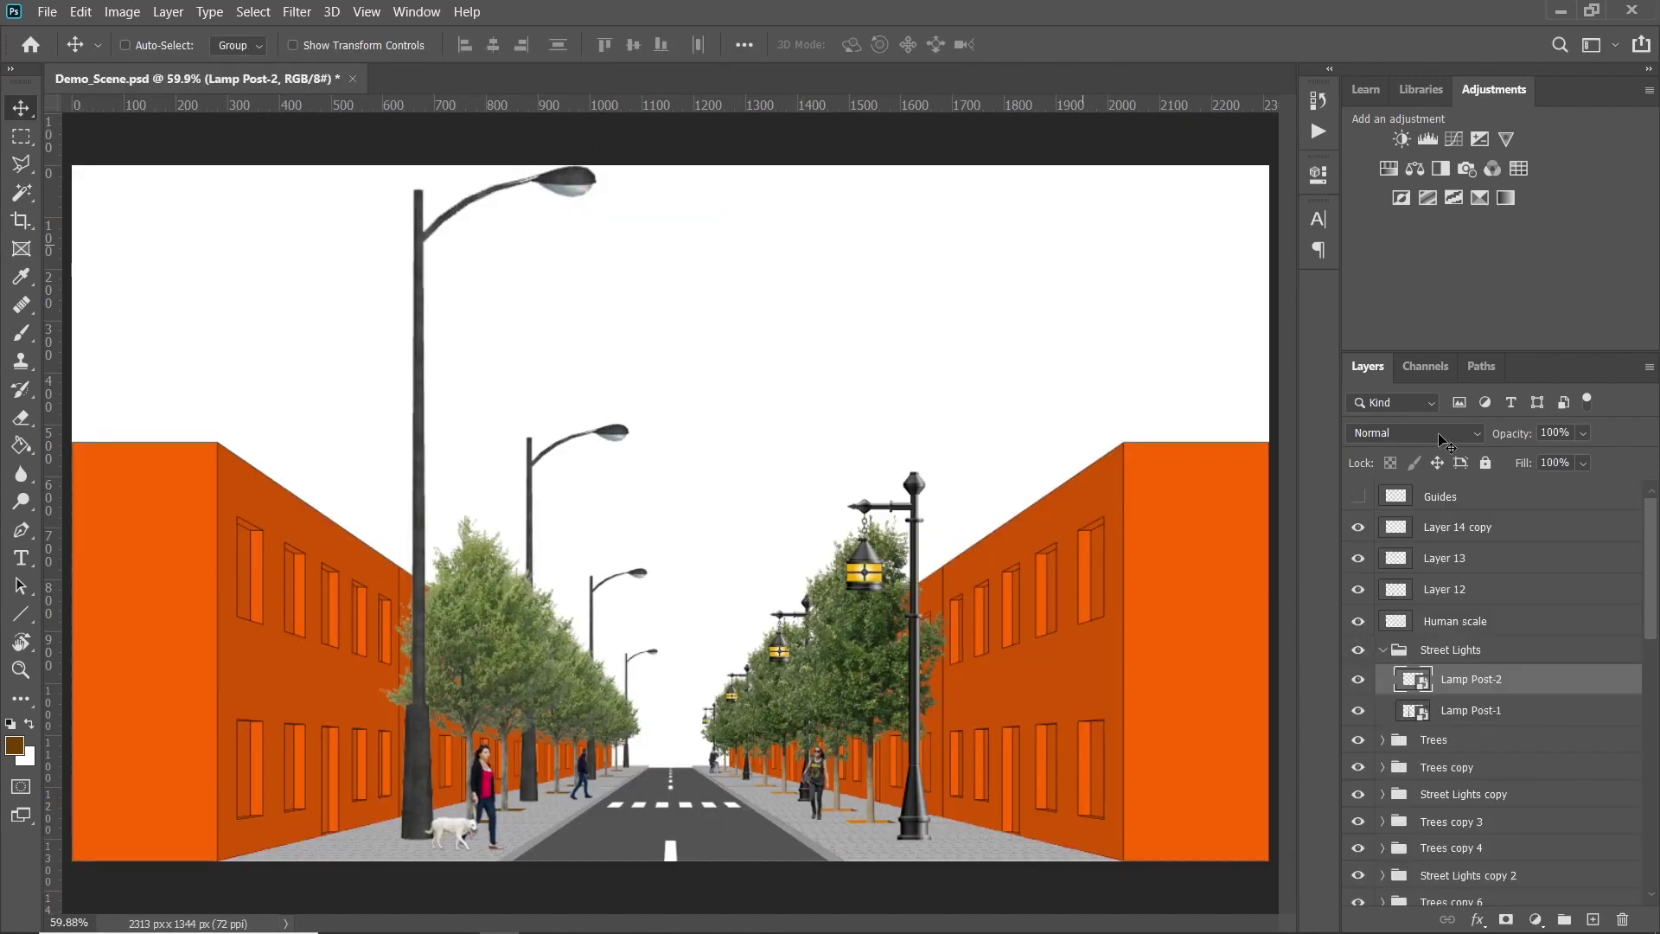
Open the Lamp Post-2 and Lamp Post-1 smart objects and copy the new street light from Lamp Post-2.psb into Lamp Post-1.psb
double_click(1423, 716)
click(264, 78)
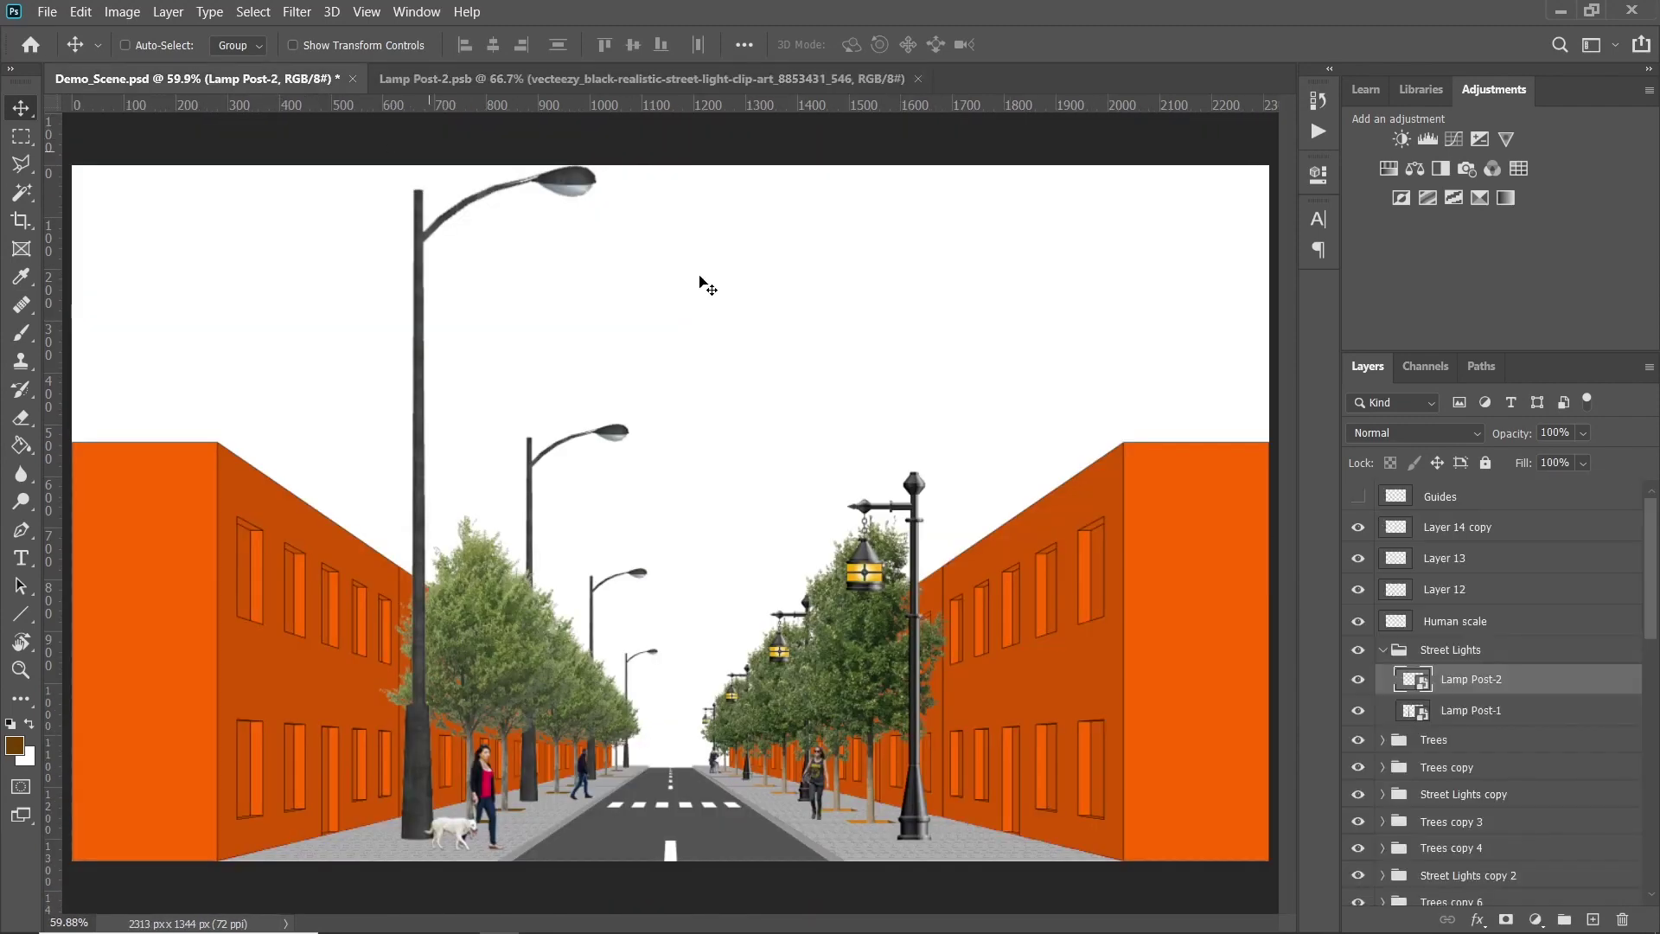
double_click(1420, 714)
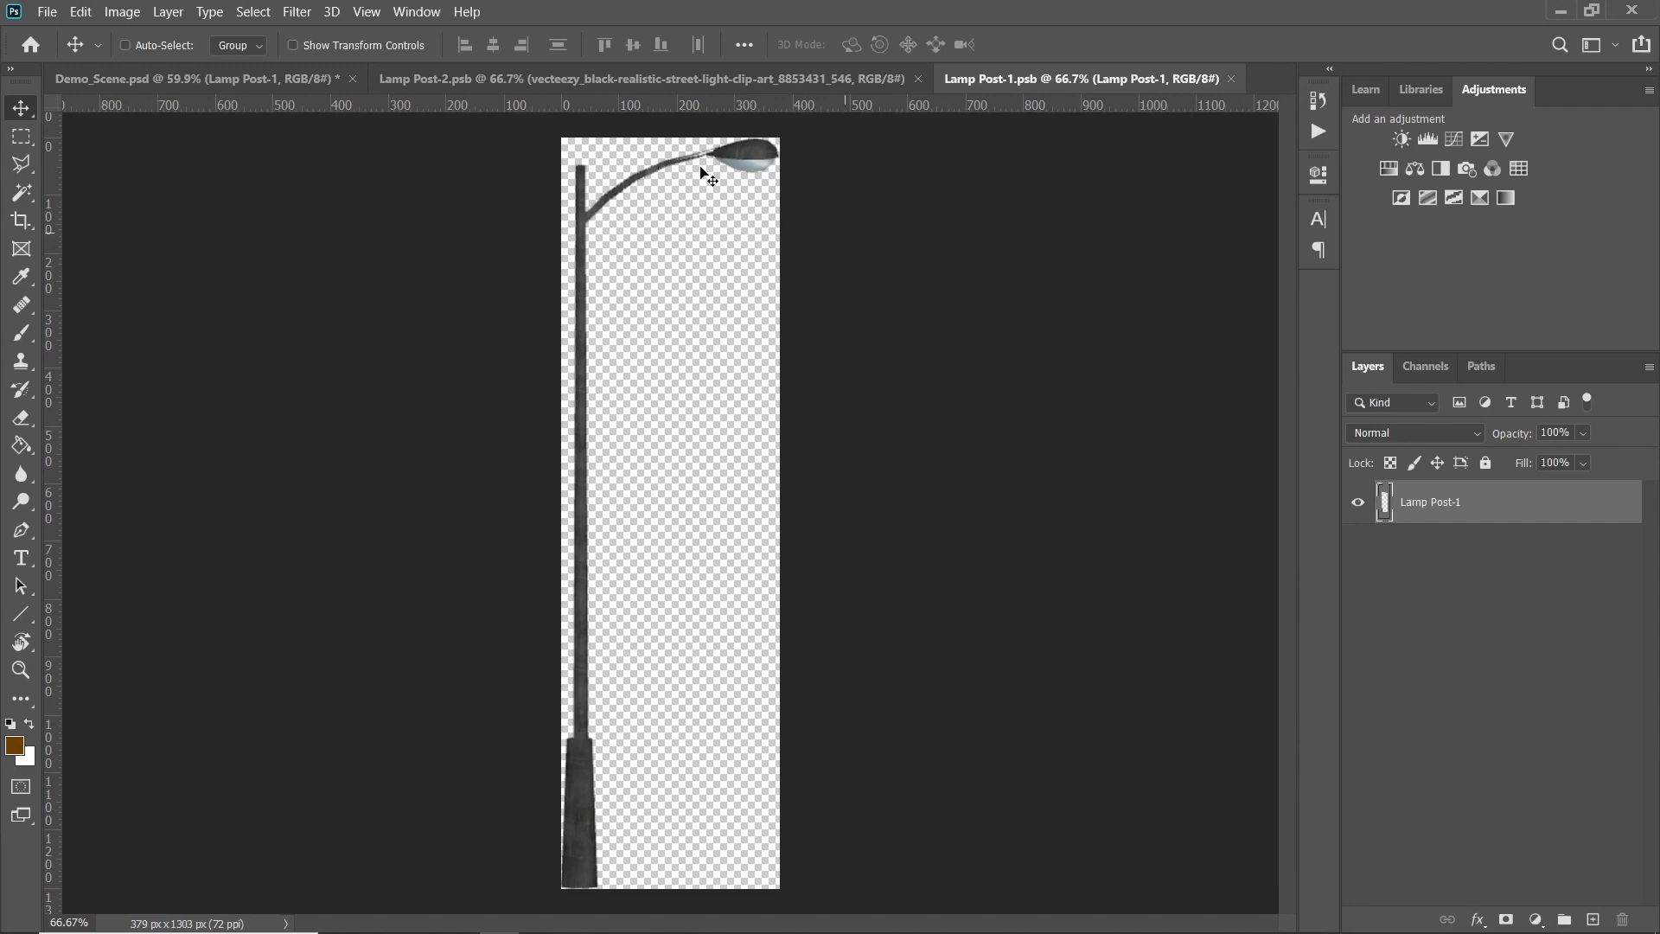
click(631, 85)
drag(749, 578, 967, 112)
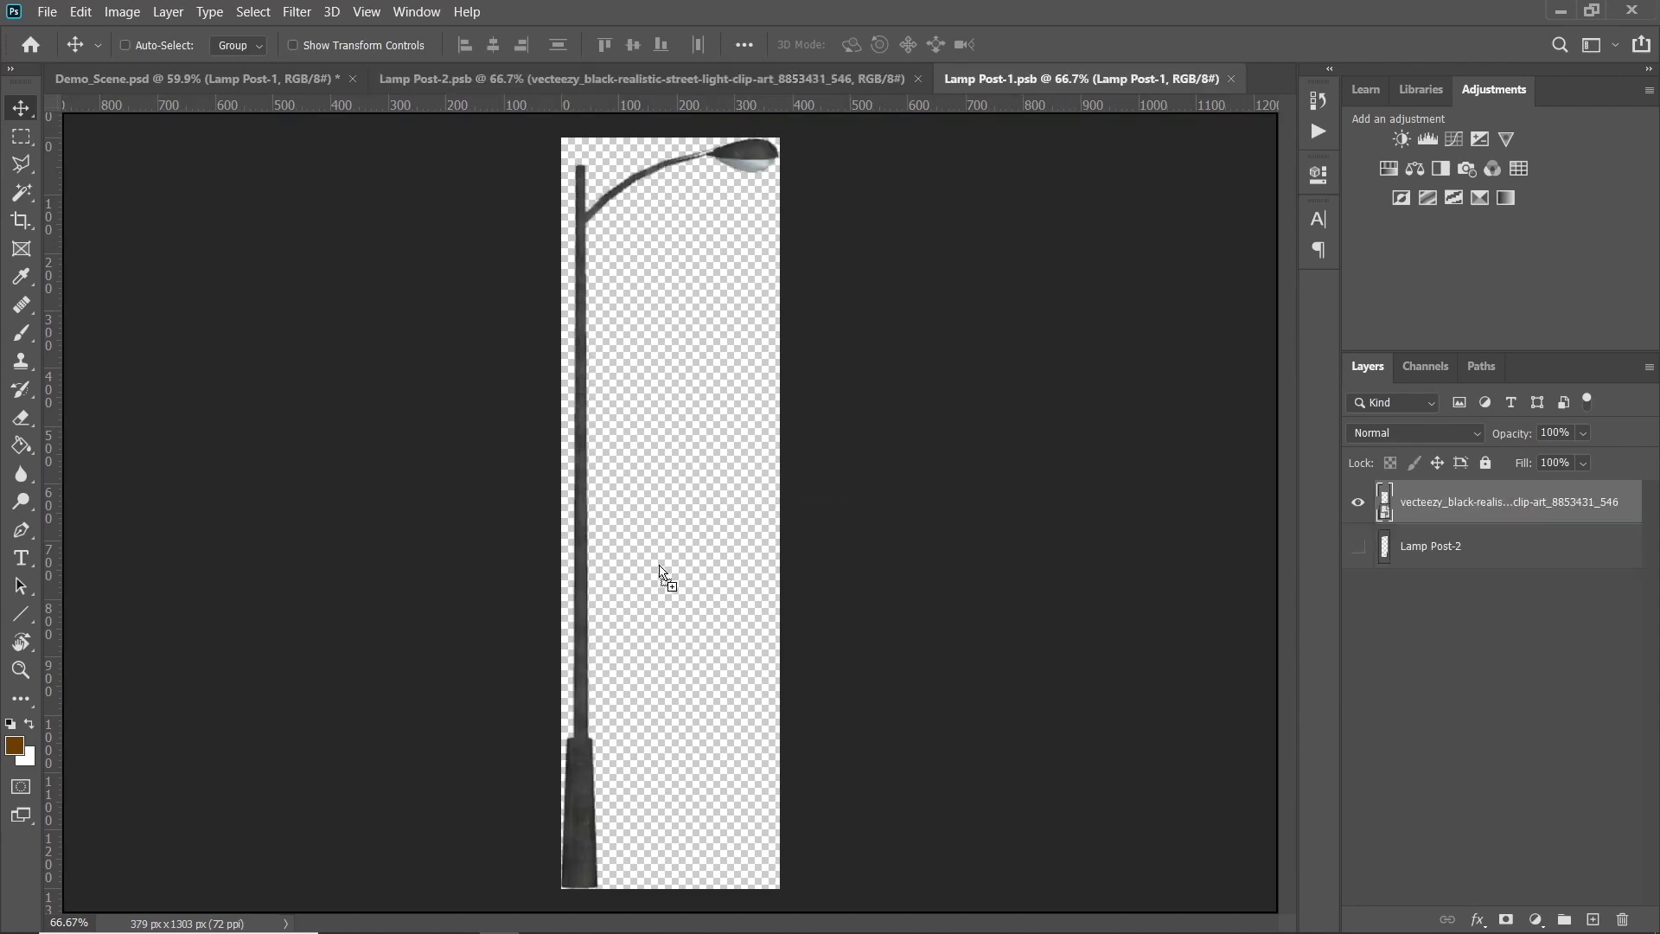
drag(660, 573, 652, 576)
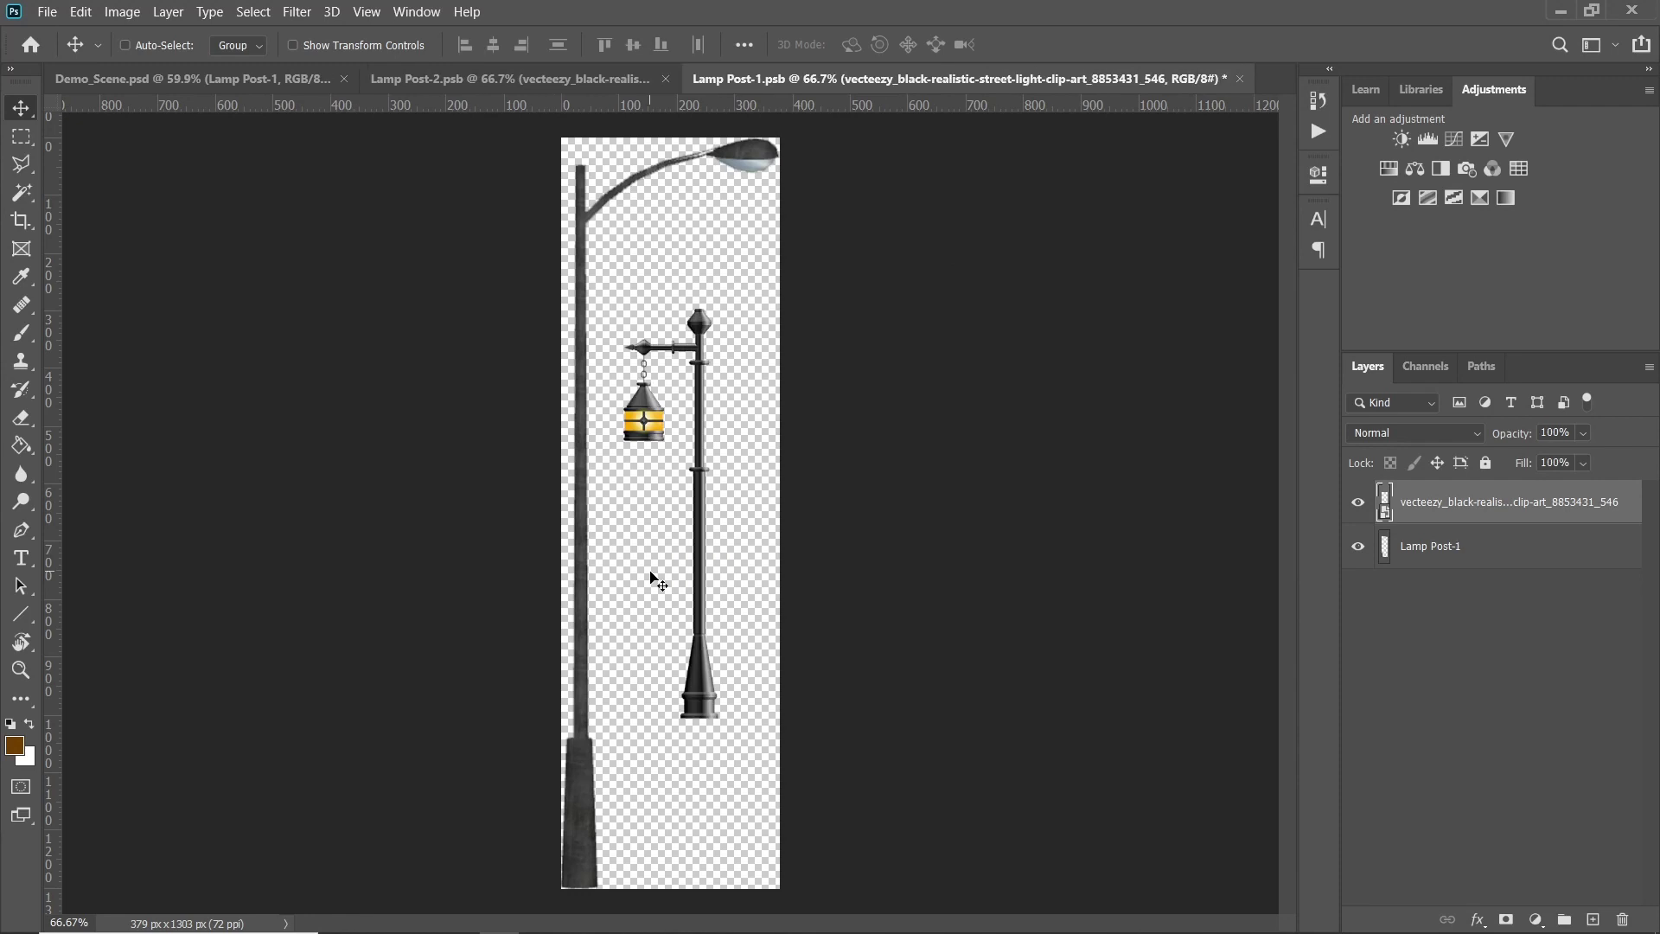
Flip the copied street light horizontally, align its pole and base with the original Lamp Post-1, and confirm the transform
key(ctrl+t)
right_click(698, 420)
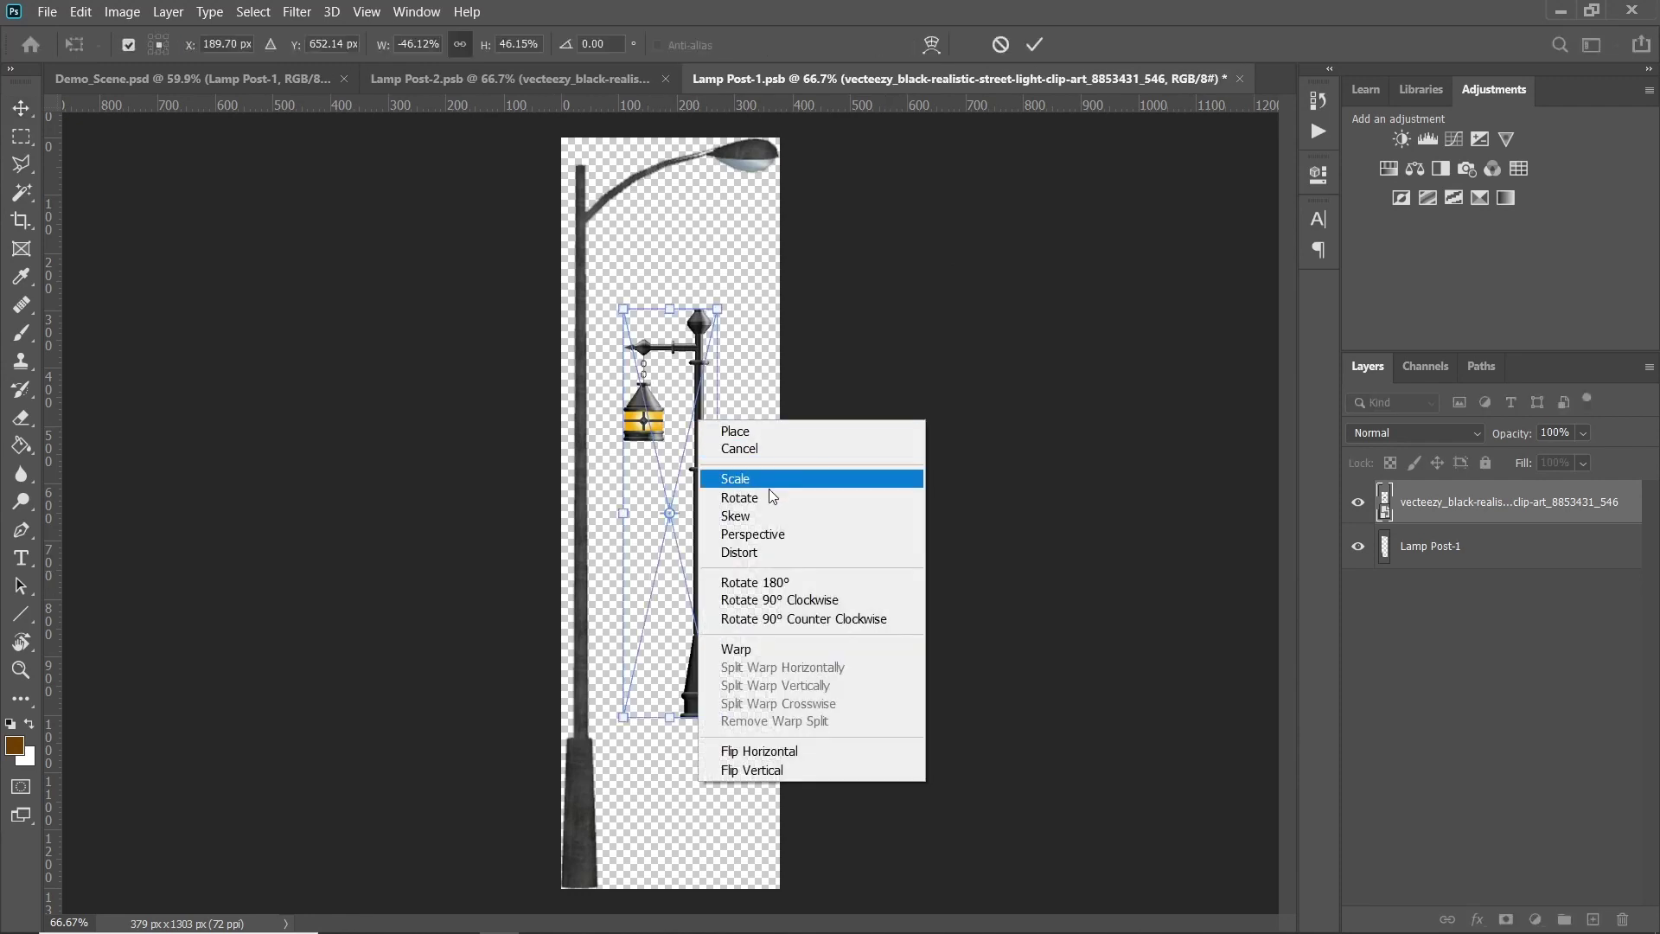
click(783, 752)
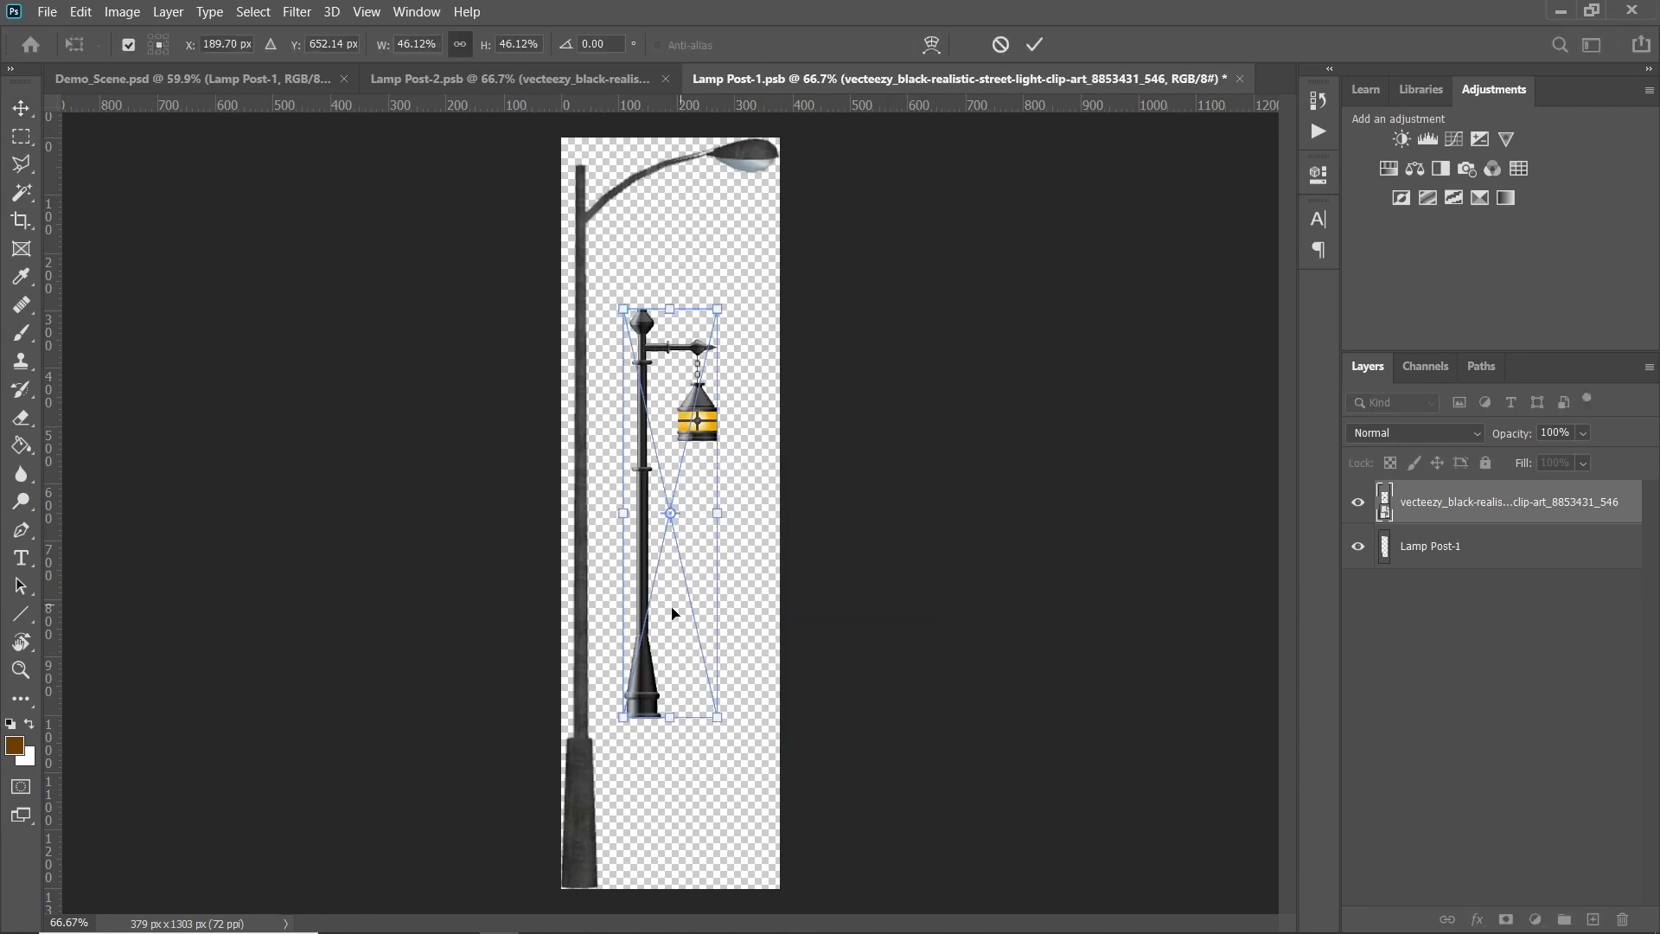
drag(646, 617, 586, 781)
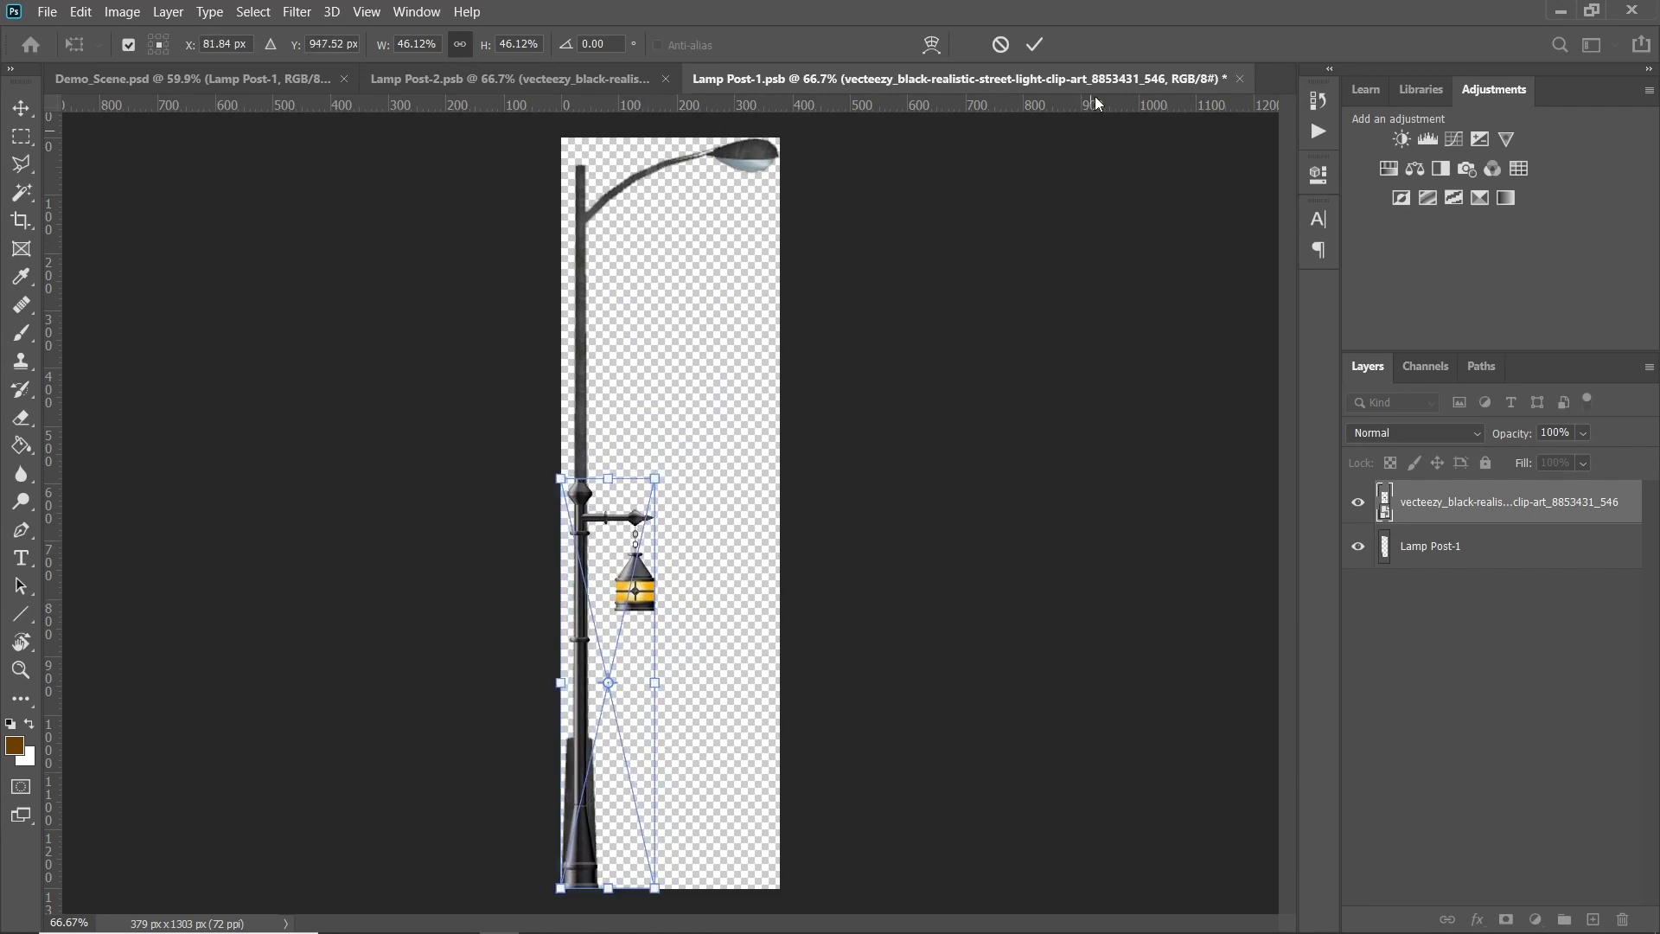
click(1035, 44)
Hide the original Lamp Post-1 layer, save the smart object, and close both lamp post documents
click(1434, 558)
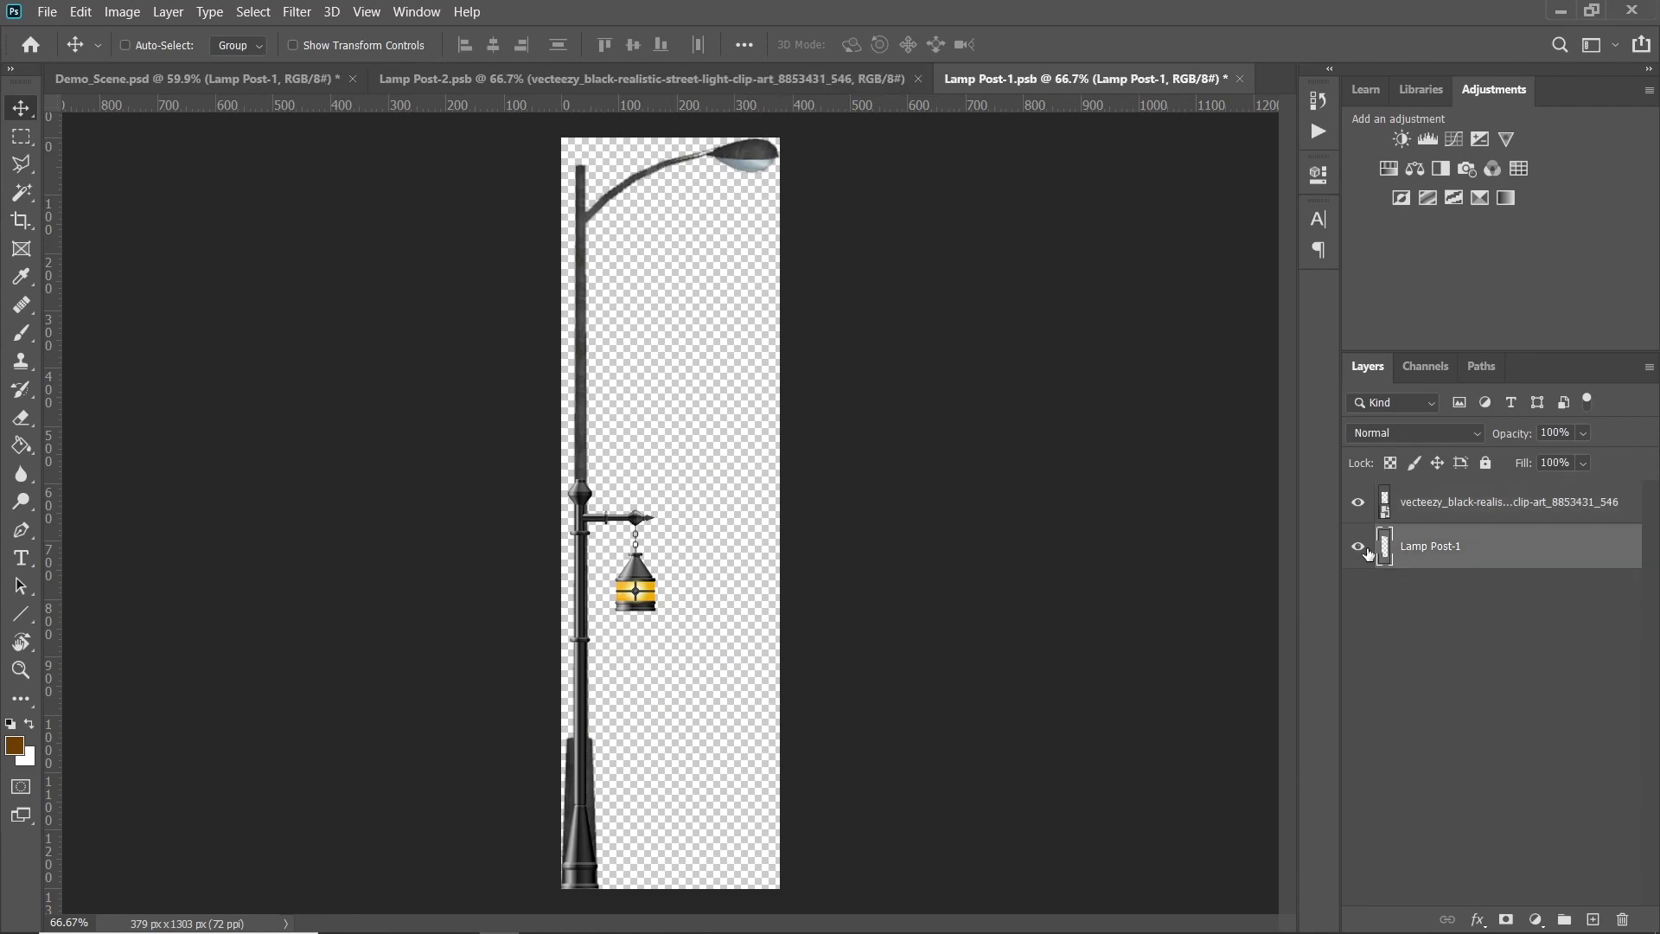
key(ctrl+comma)
click(1436, 504)
key(ctrl+s)
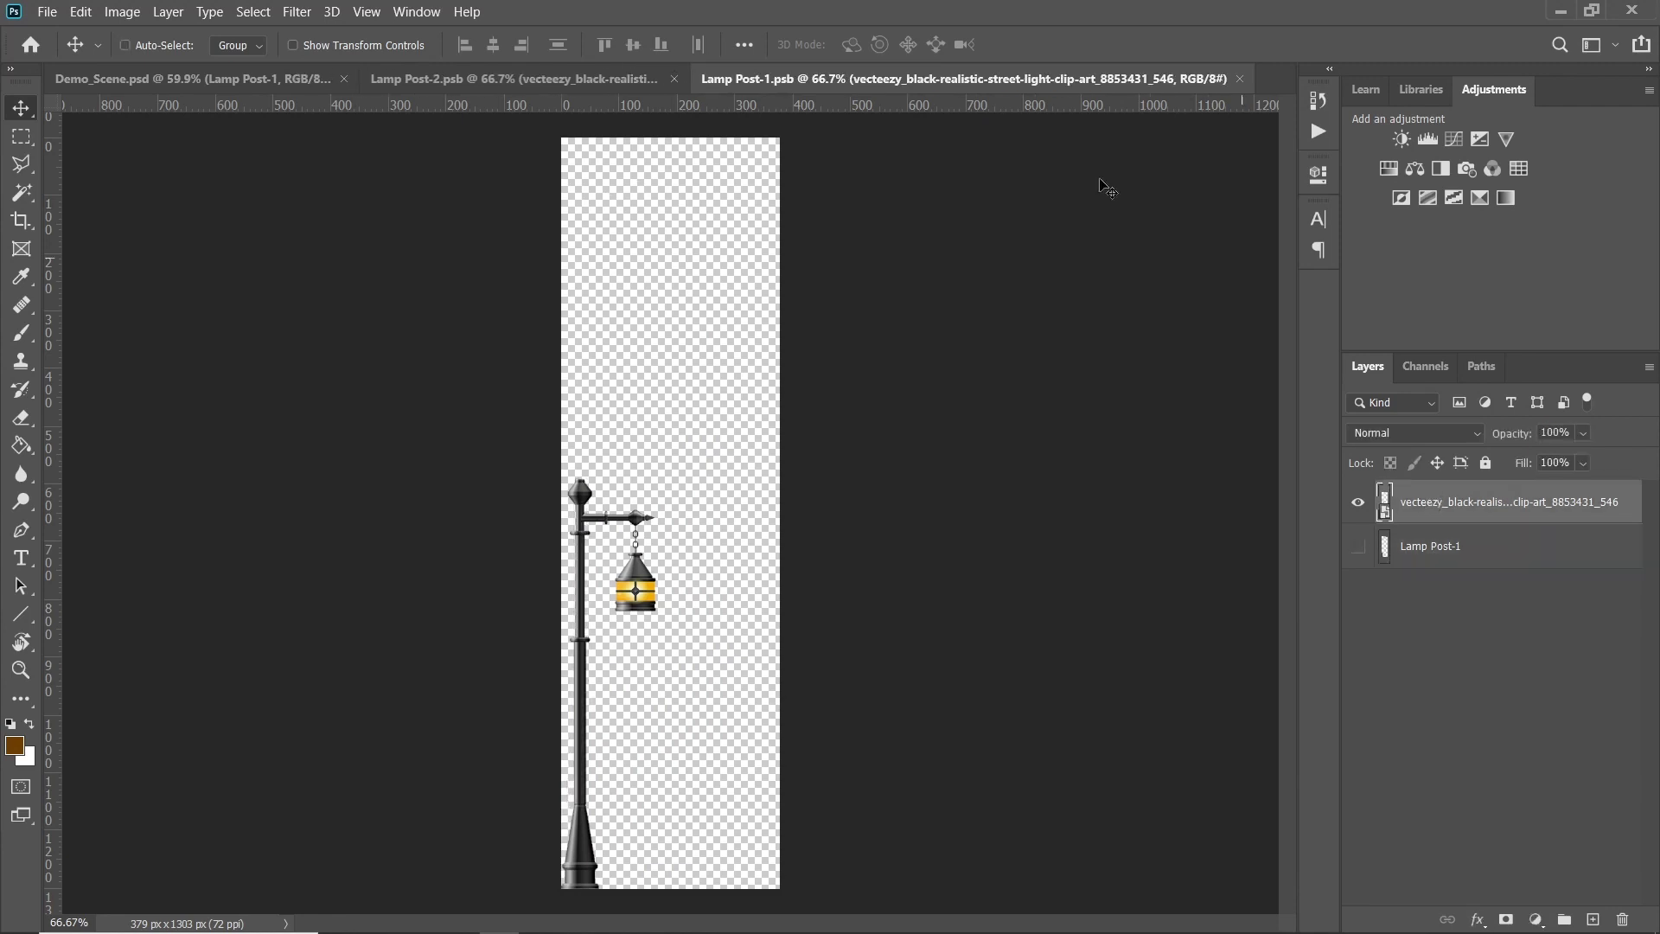
click(676, 79)
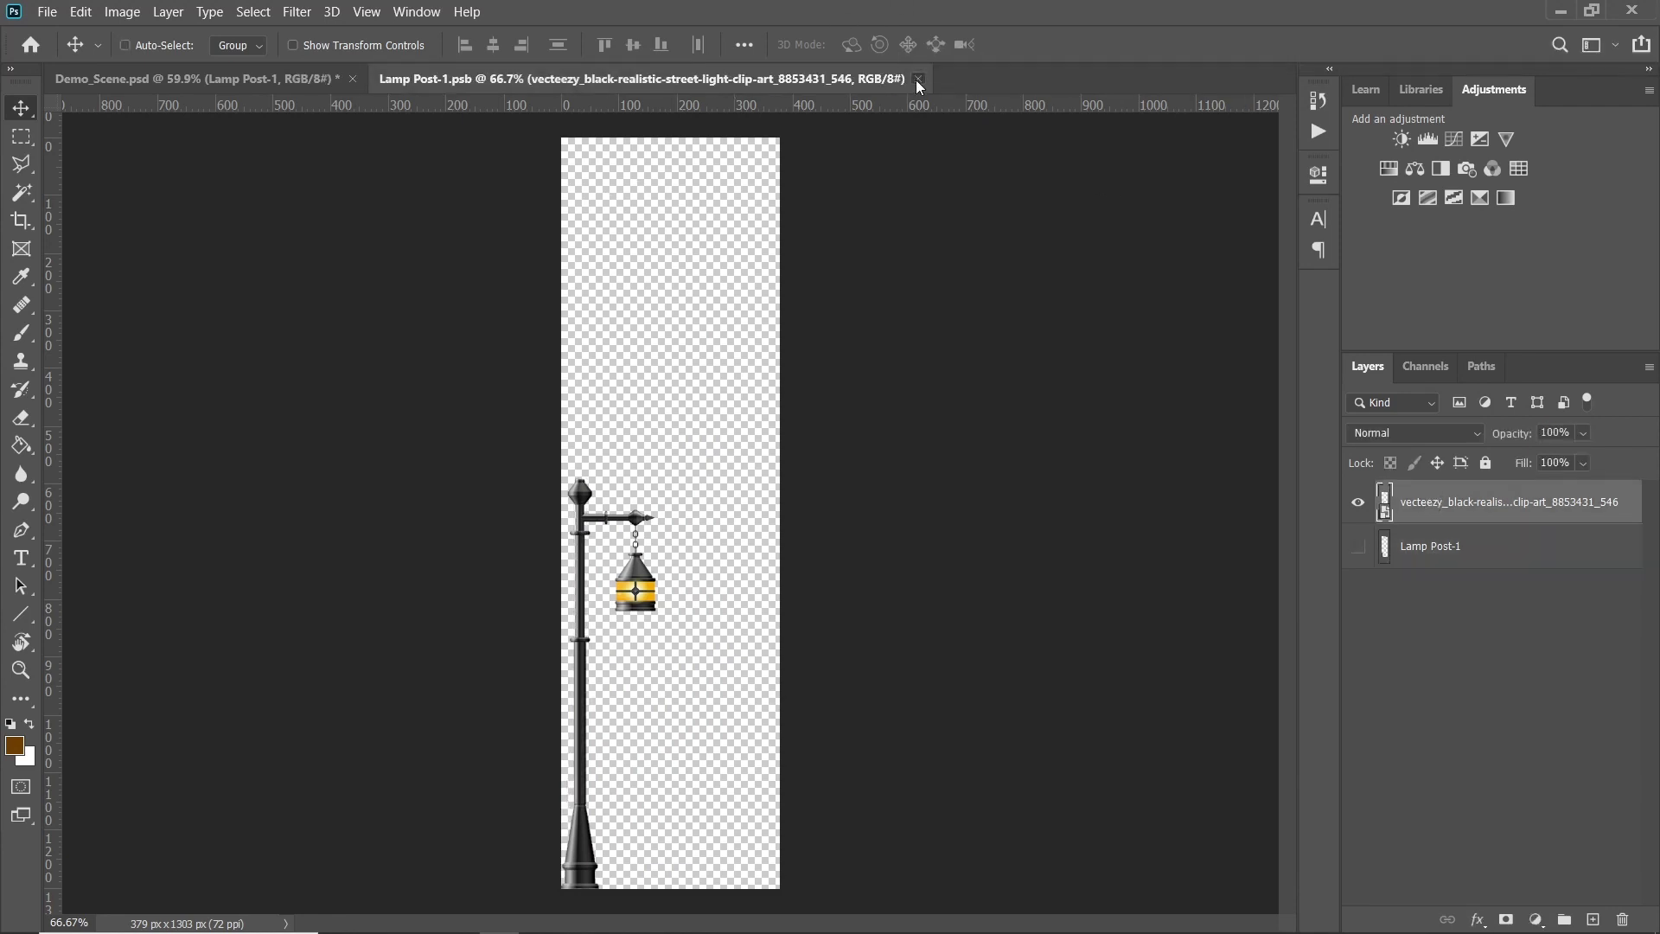
click(920, 79)
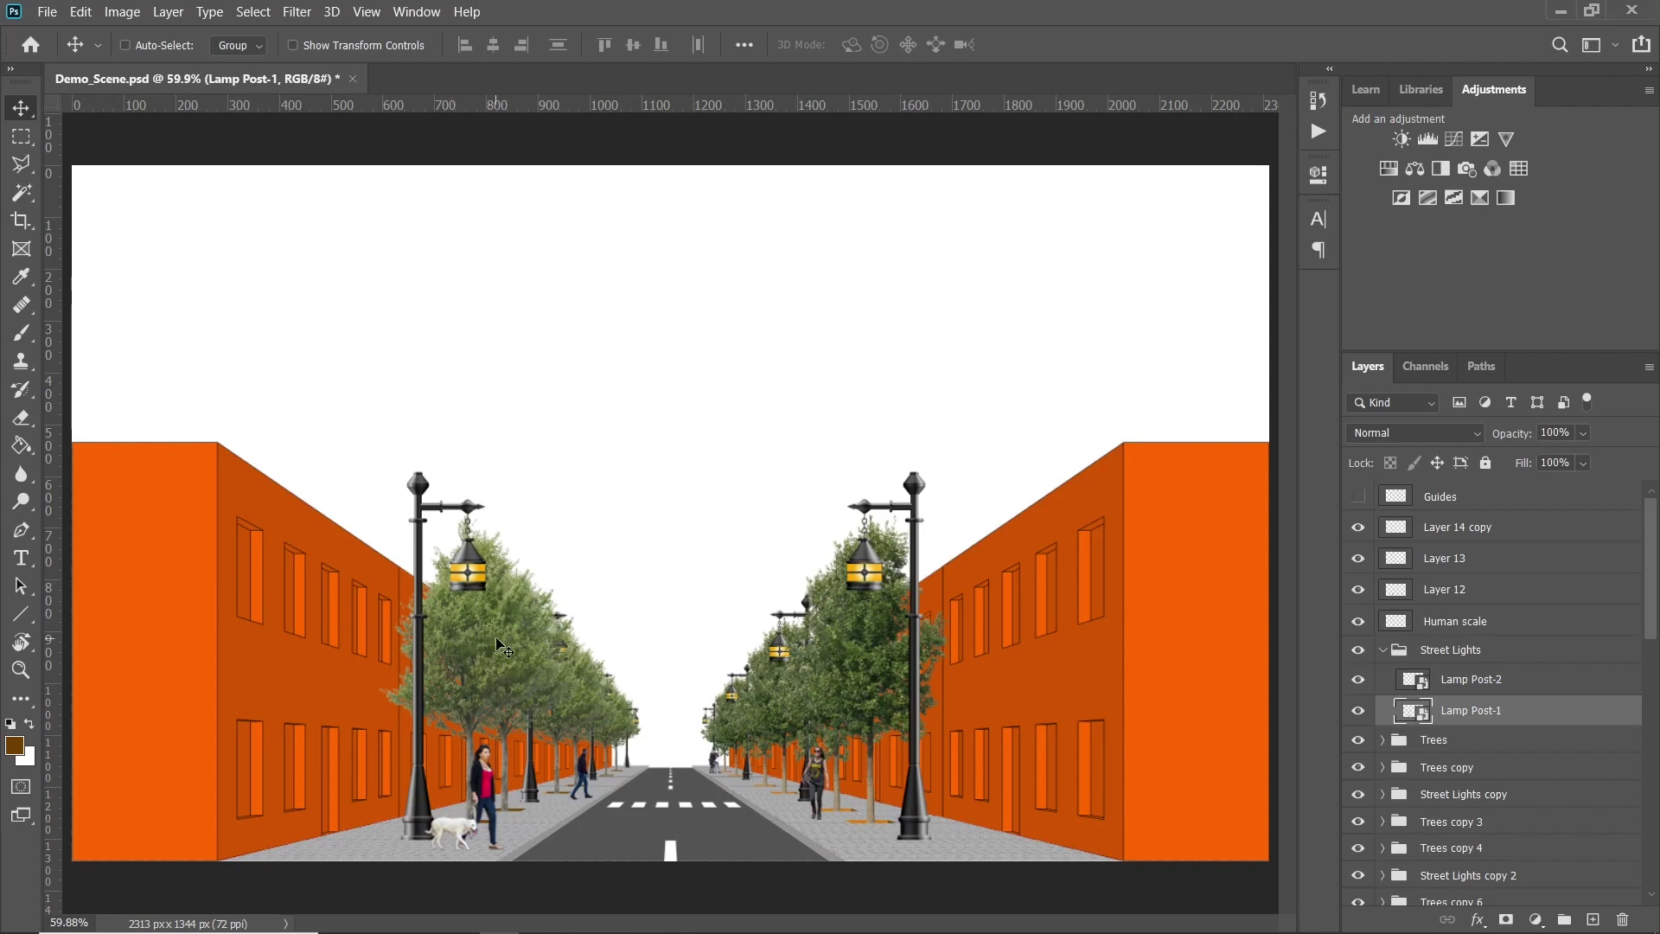
Open the Tree-2 smart object from the Trees group and place the meye_acer-platanoides_s15350 image in it
click(1384, 652)
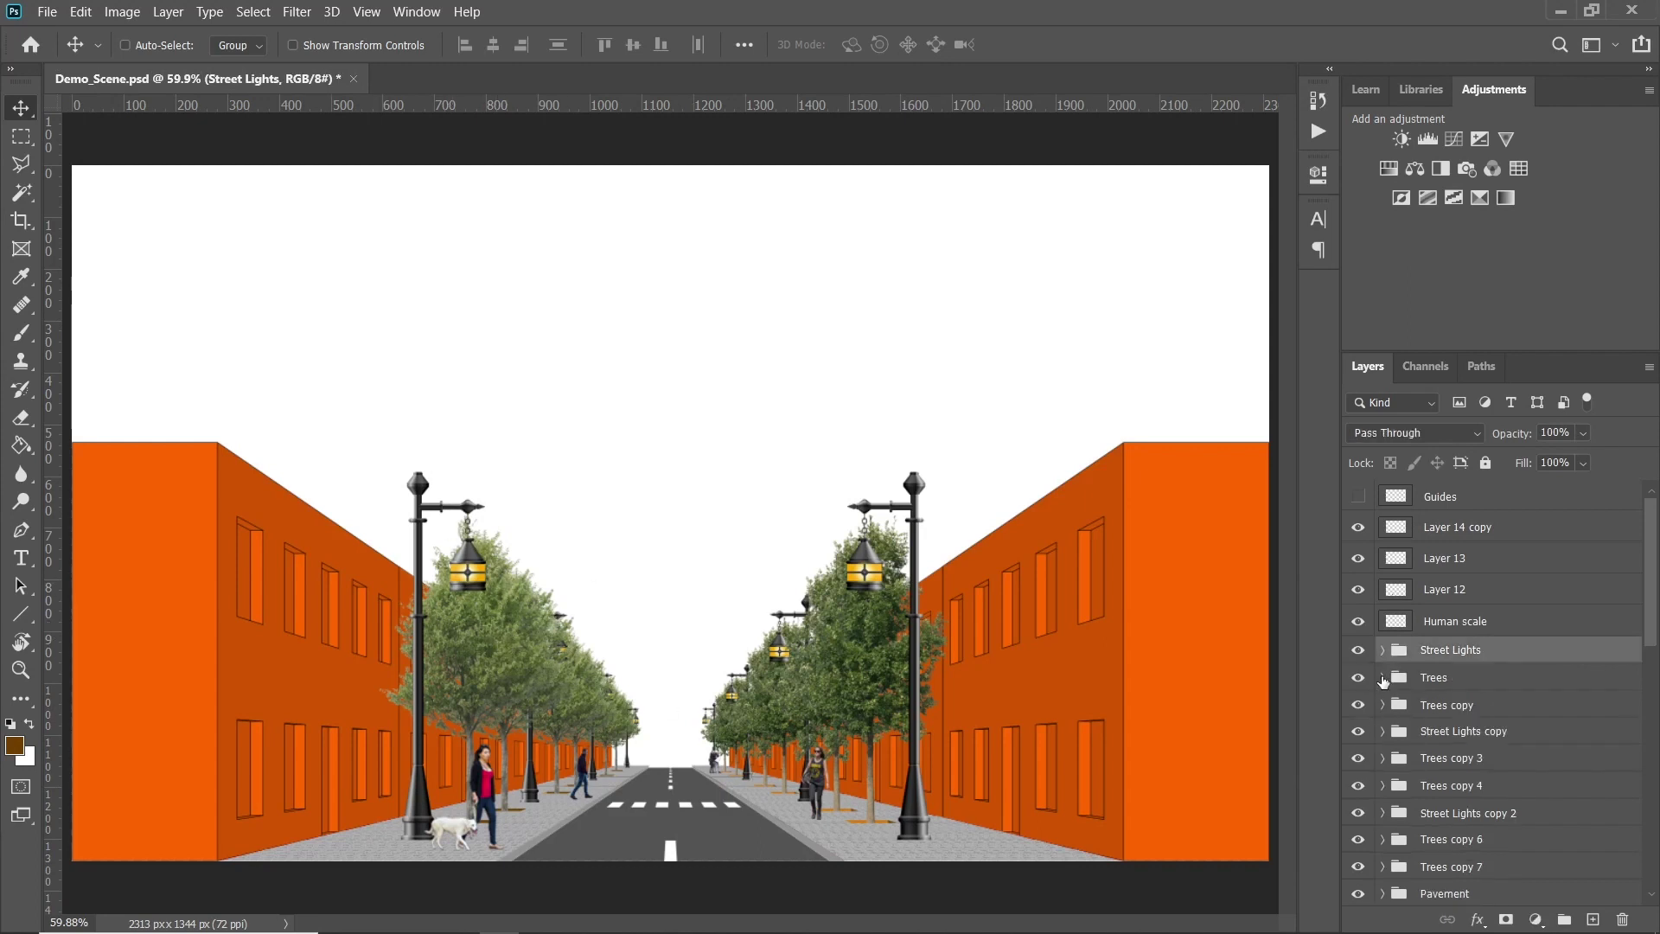
click(1384, 679)
double_click(1426, 713)
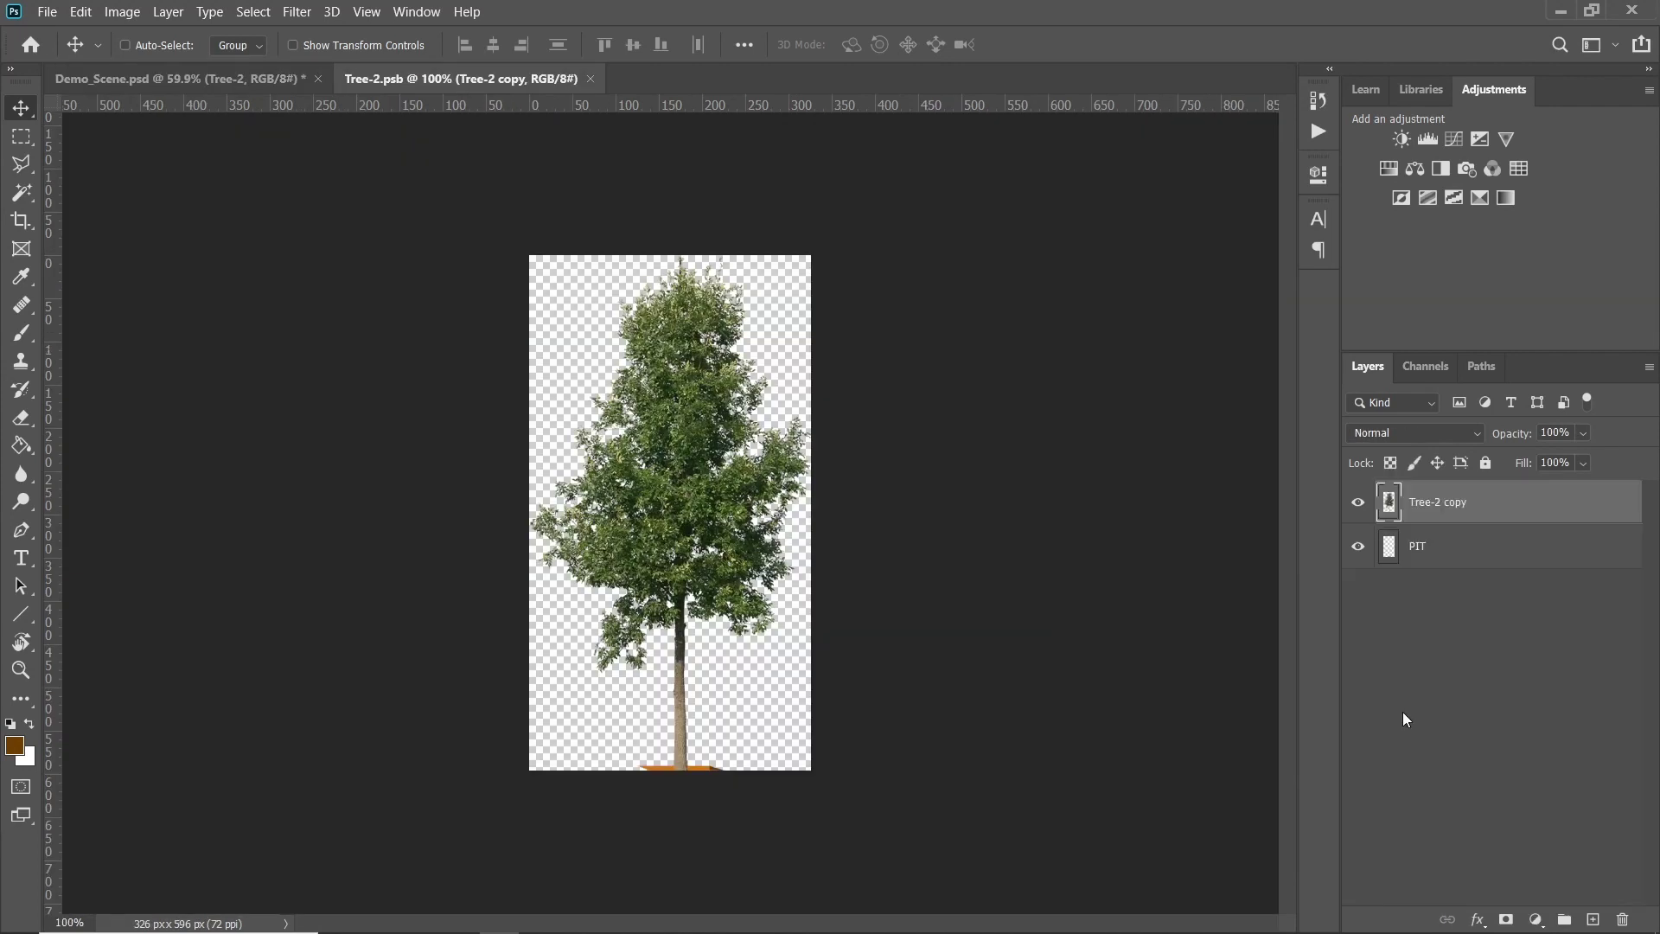
click(1358, 552)
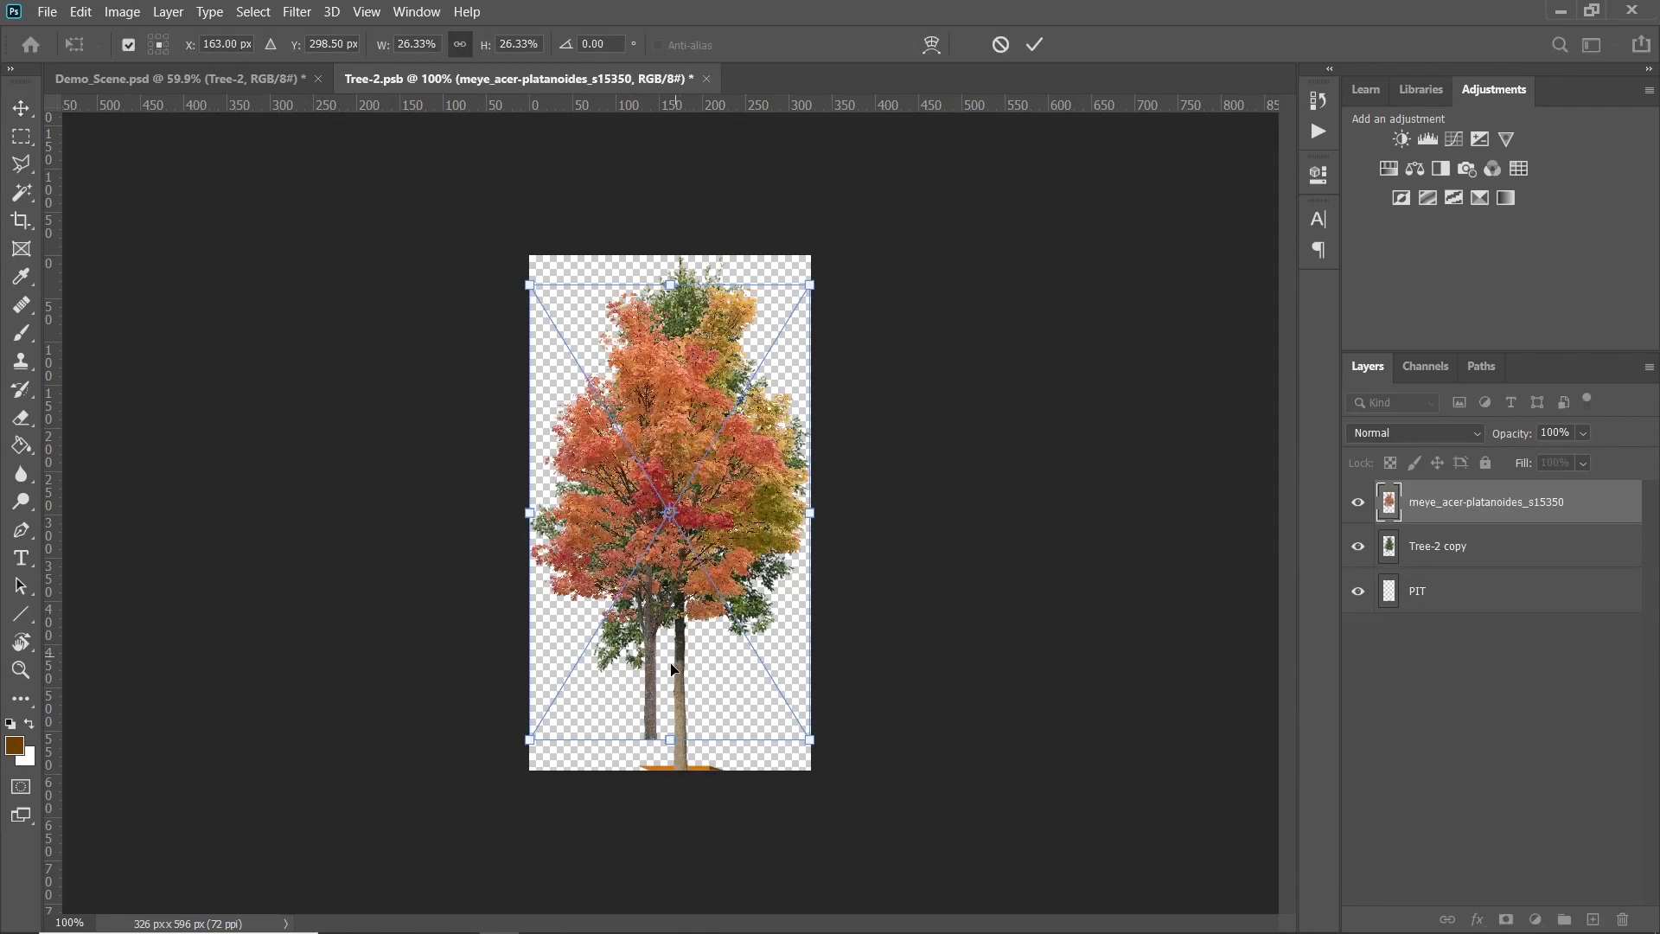
Align the placed meye_acer-platanoides_s15350 tree's trunk with the original tree's base, scale it to 30.43%, and confirm the transform
scroll(672, 669, up, 5)
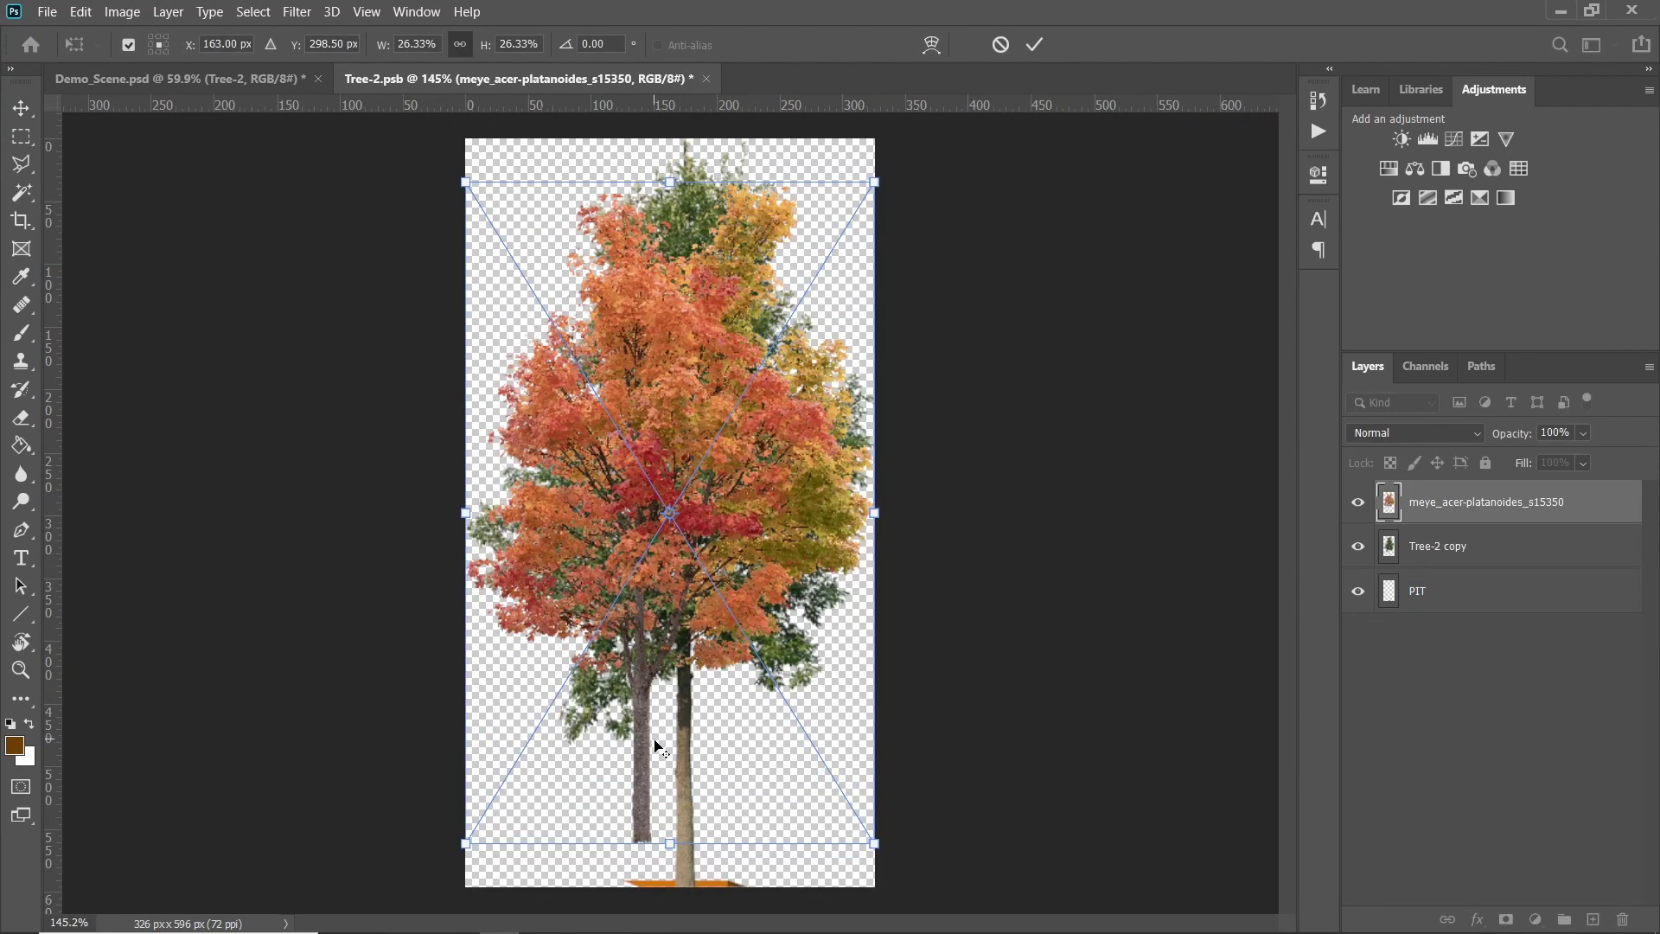
drag(631, 787, 681, 827)
scroll(692, 778, down, 2)
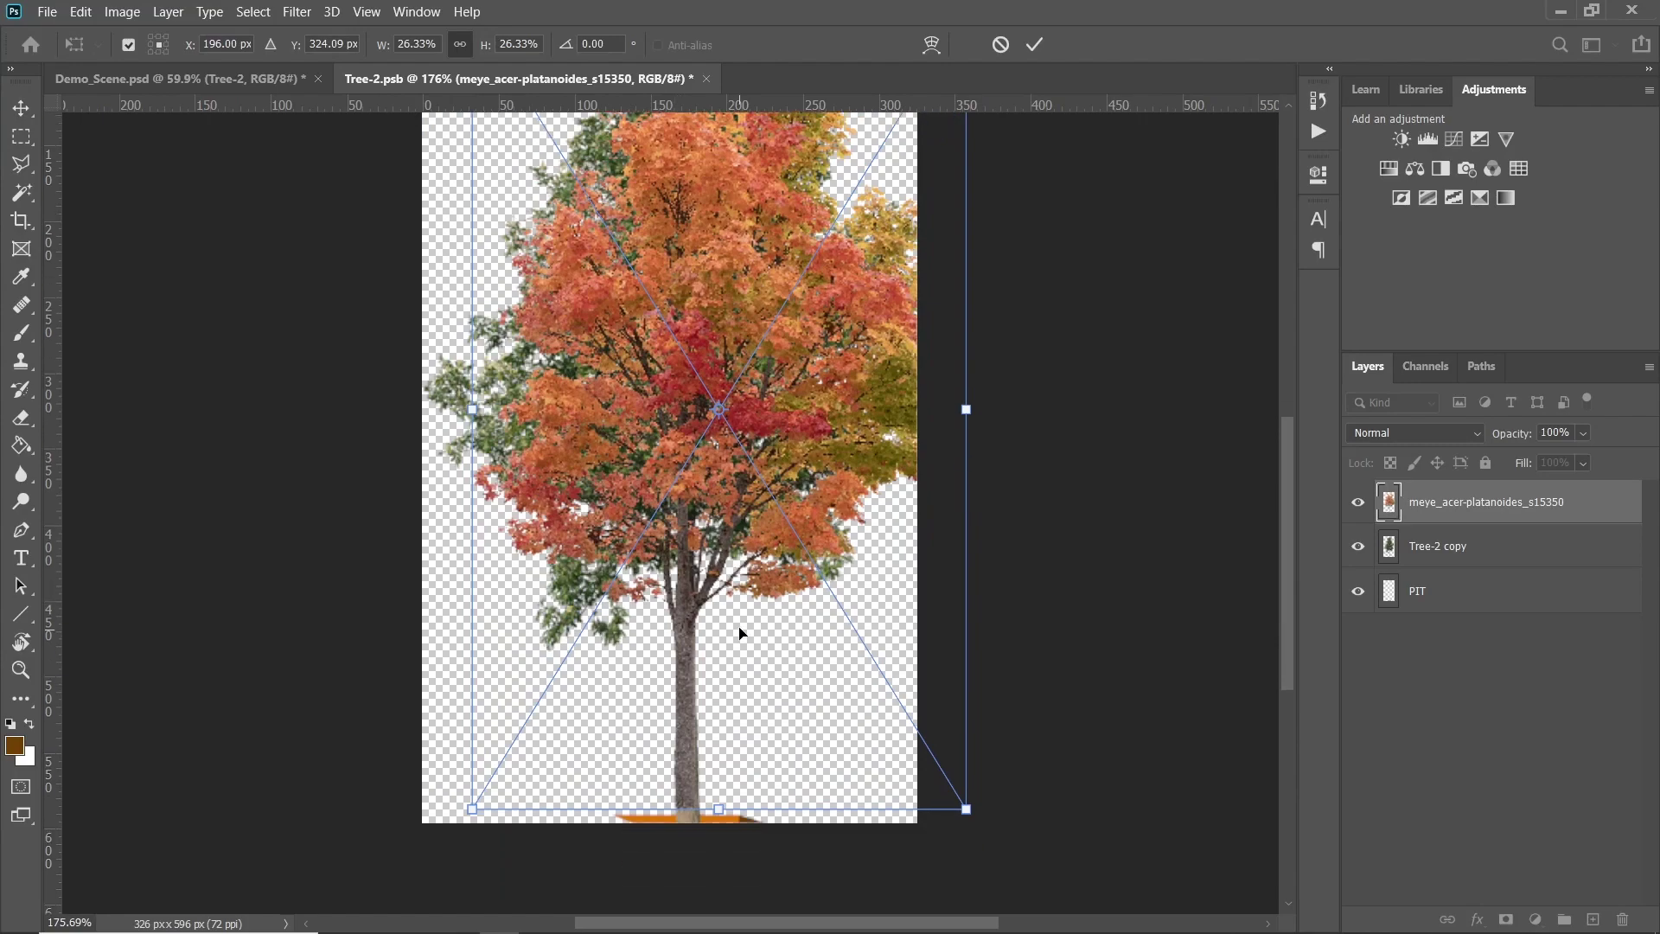
scroll(735, 718, up, 5)
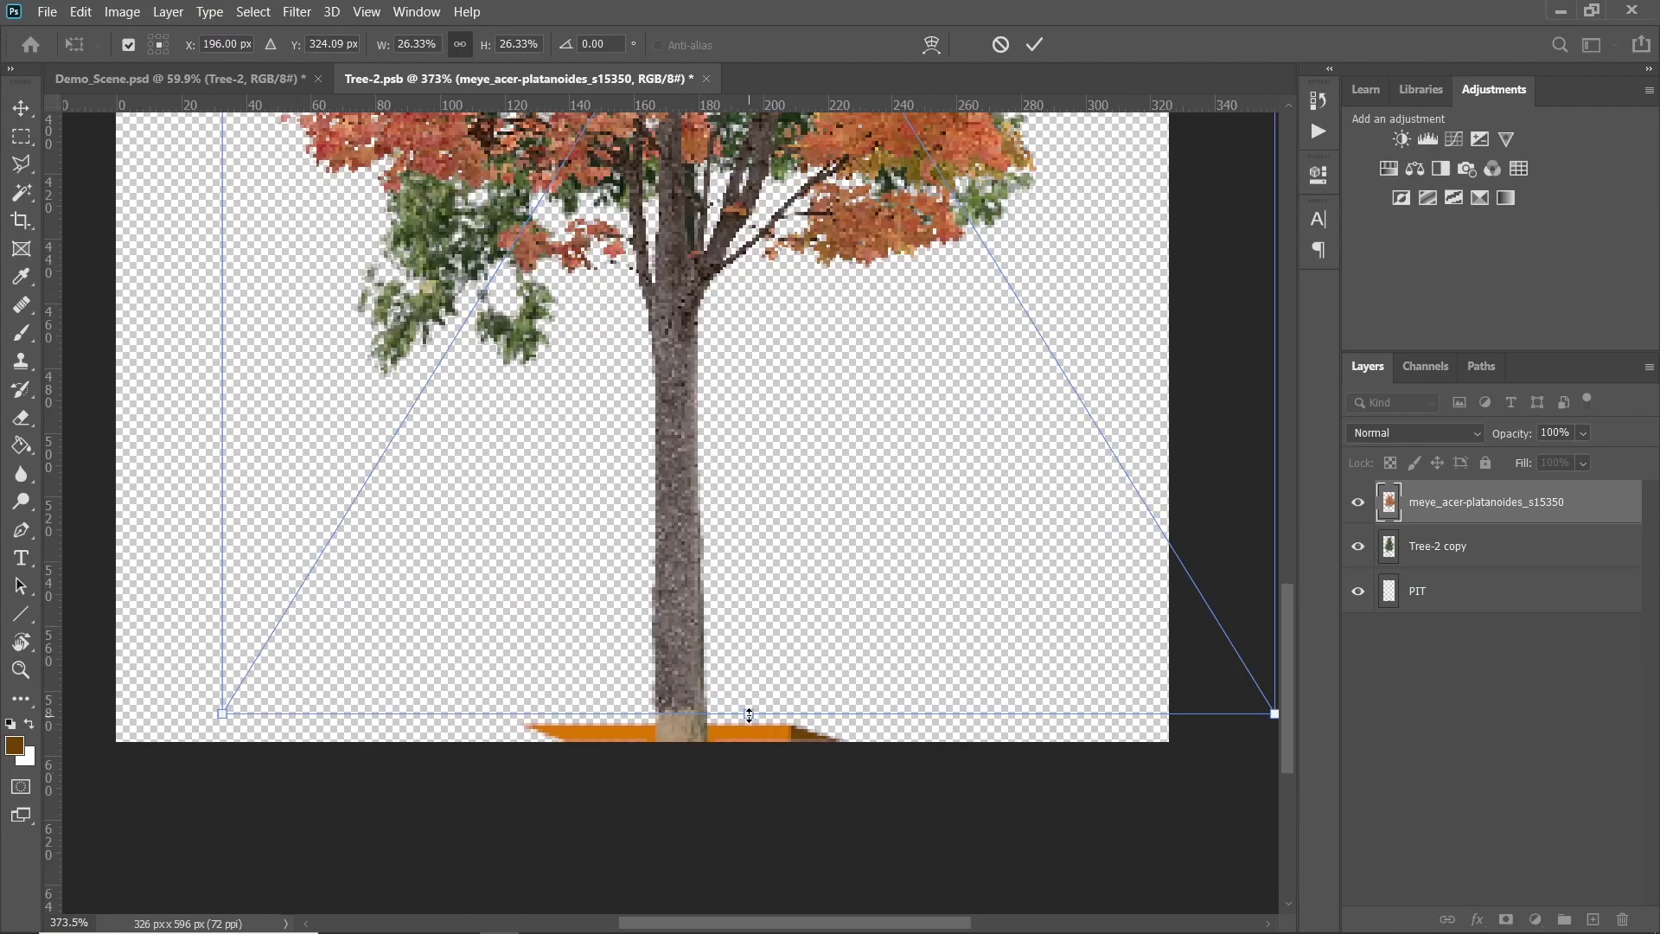
drag(751, 715, 754, 749)
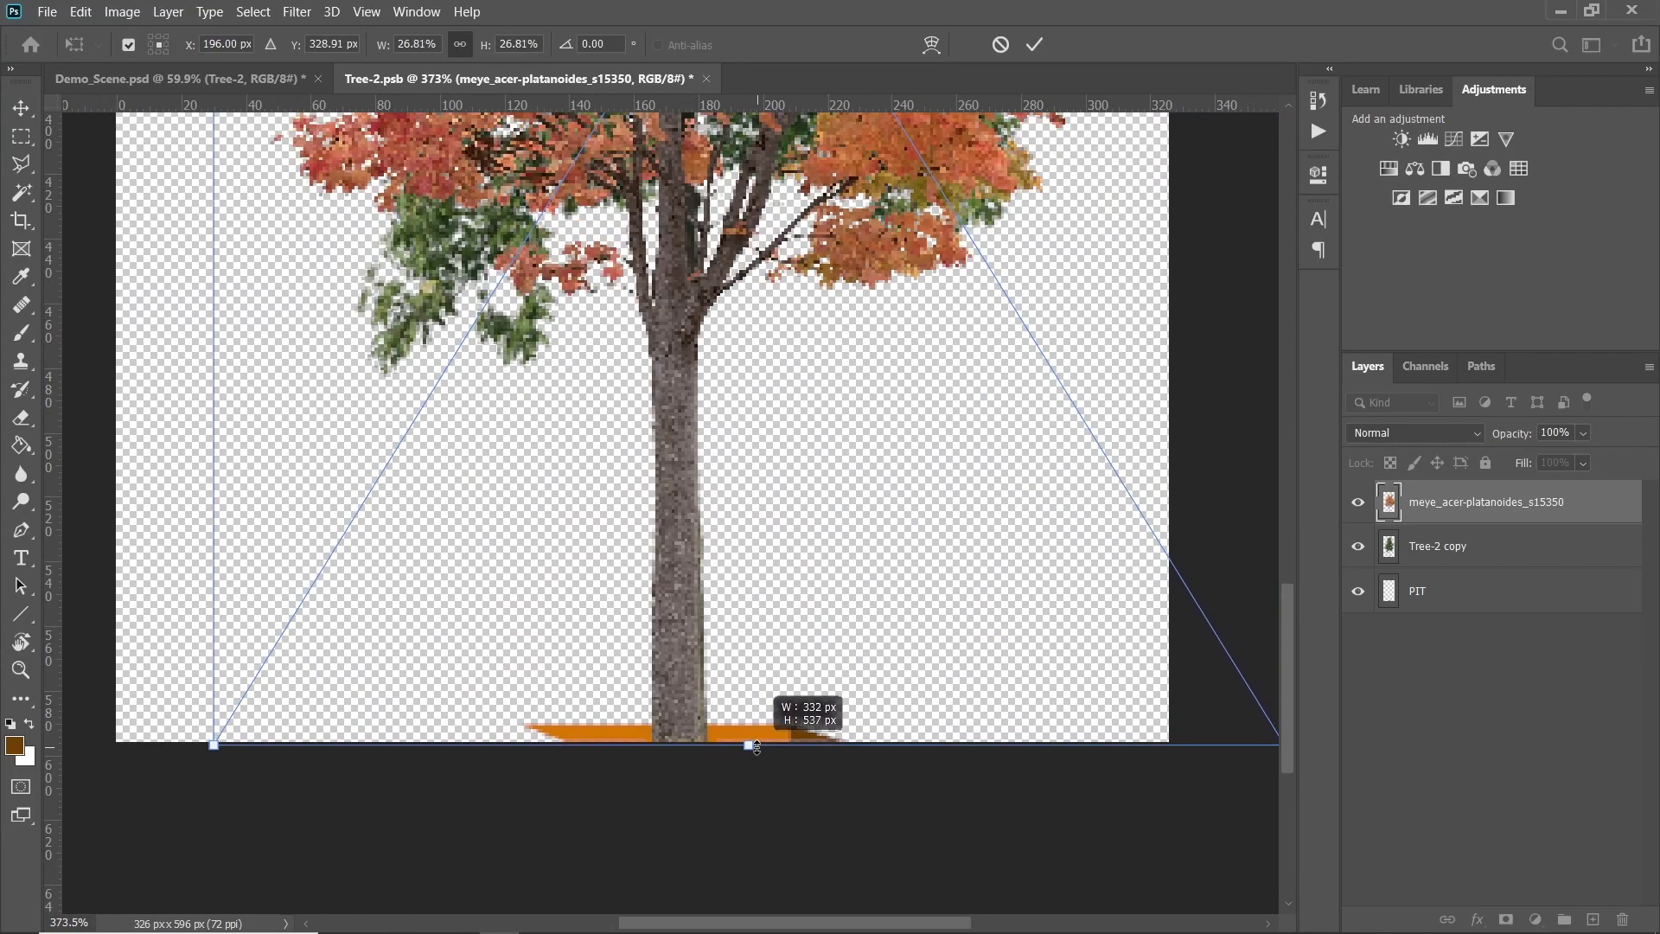
scroll(757, 735, down, 6)
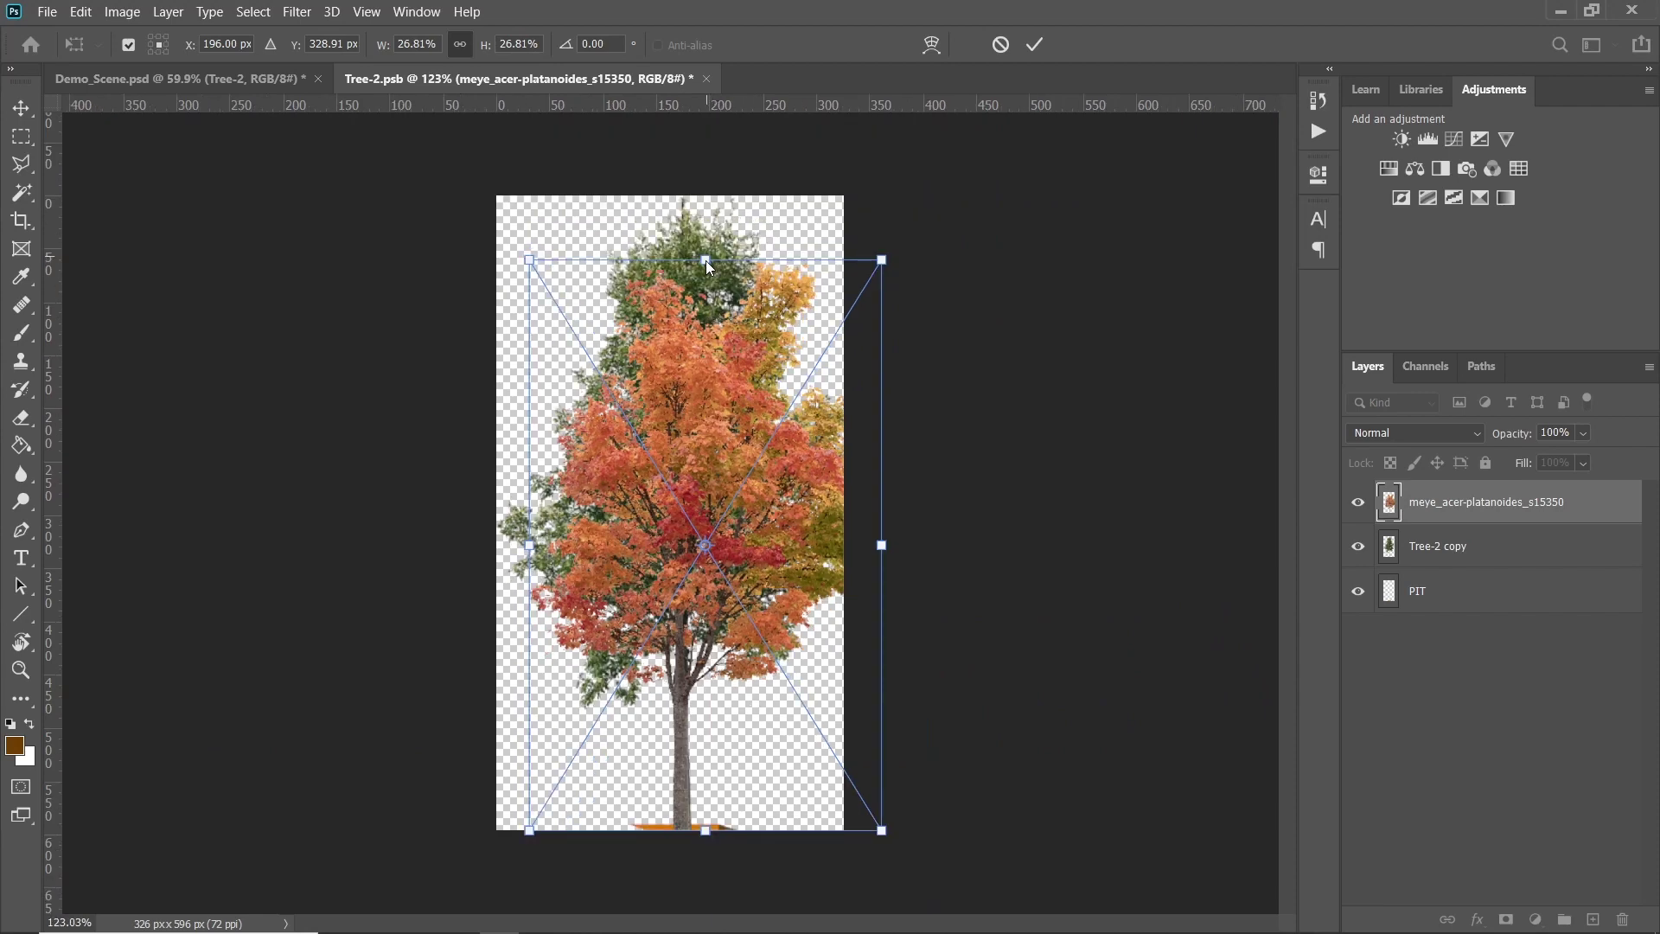
drag(705, 261, 710, 183)
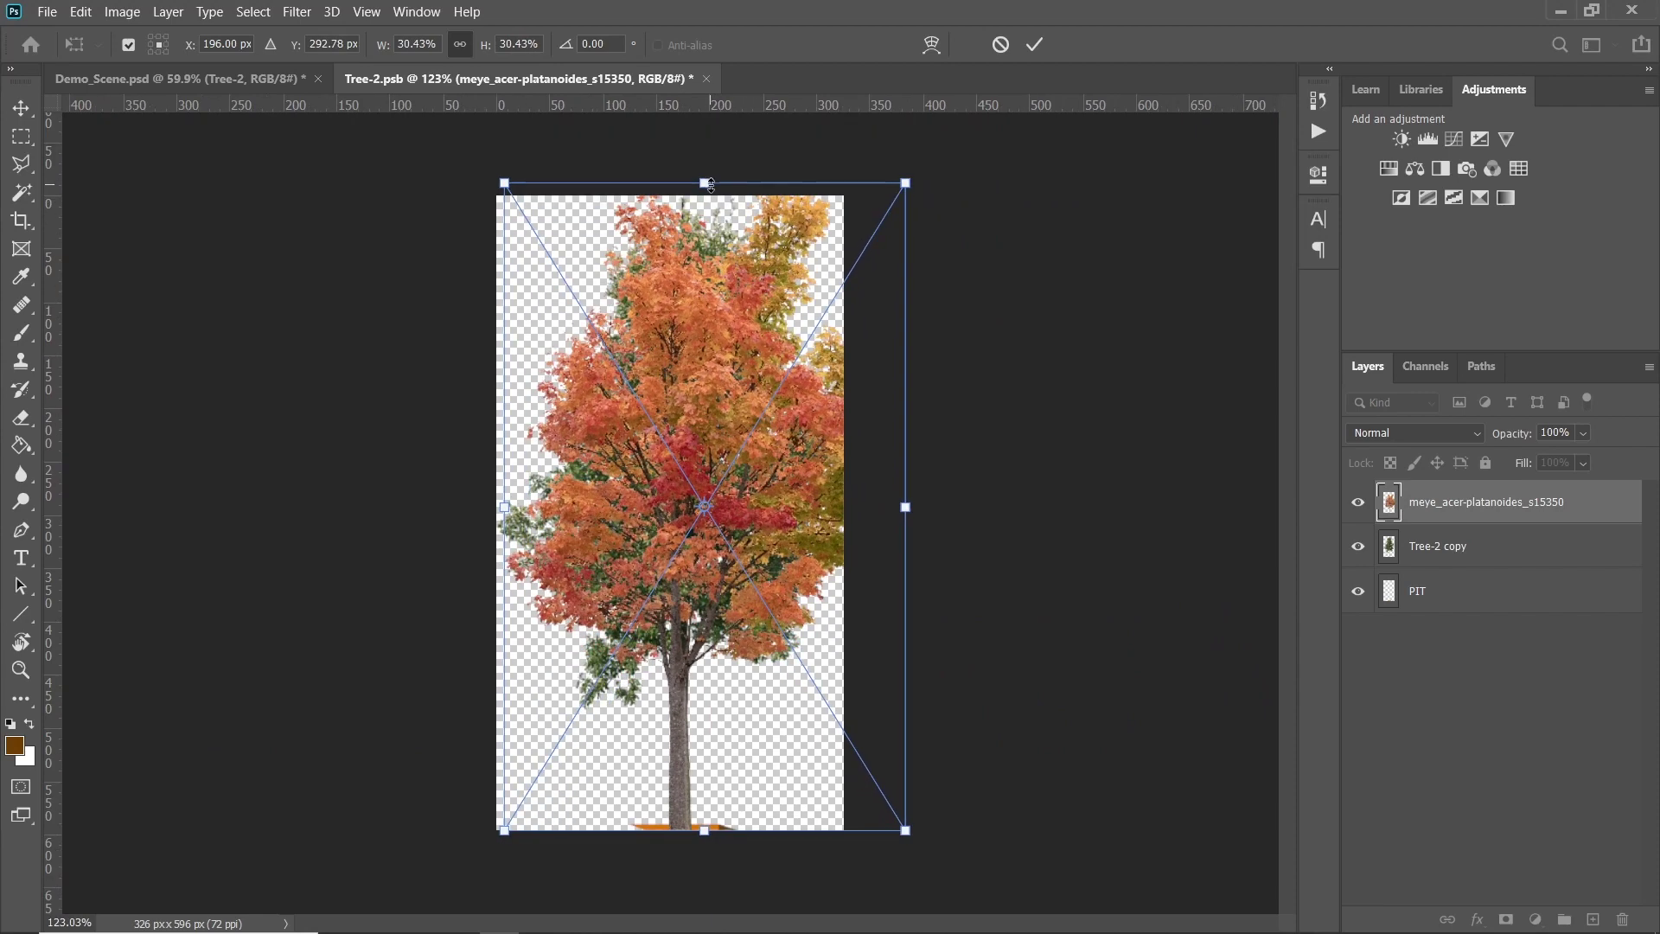
click(1036, 45)
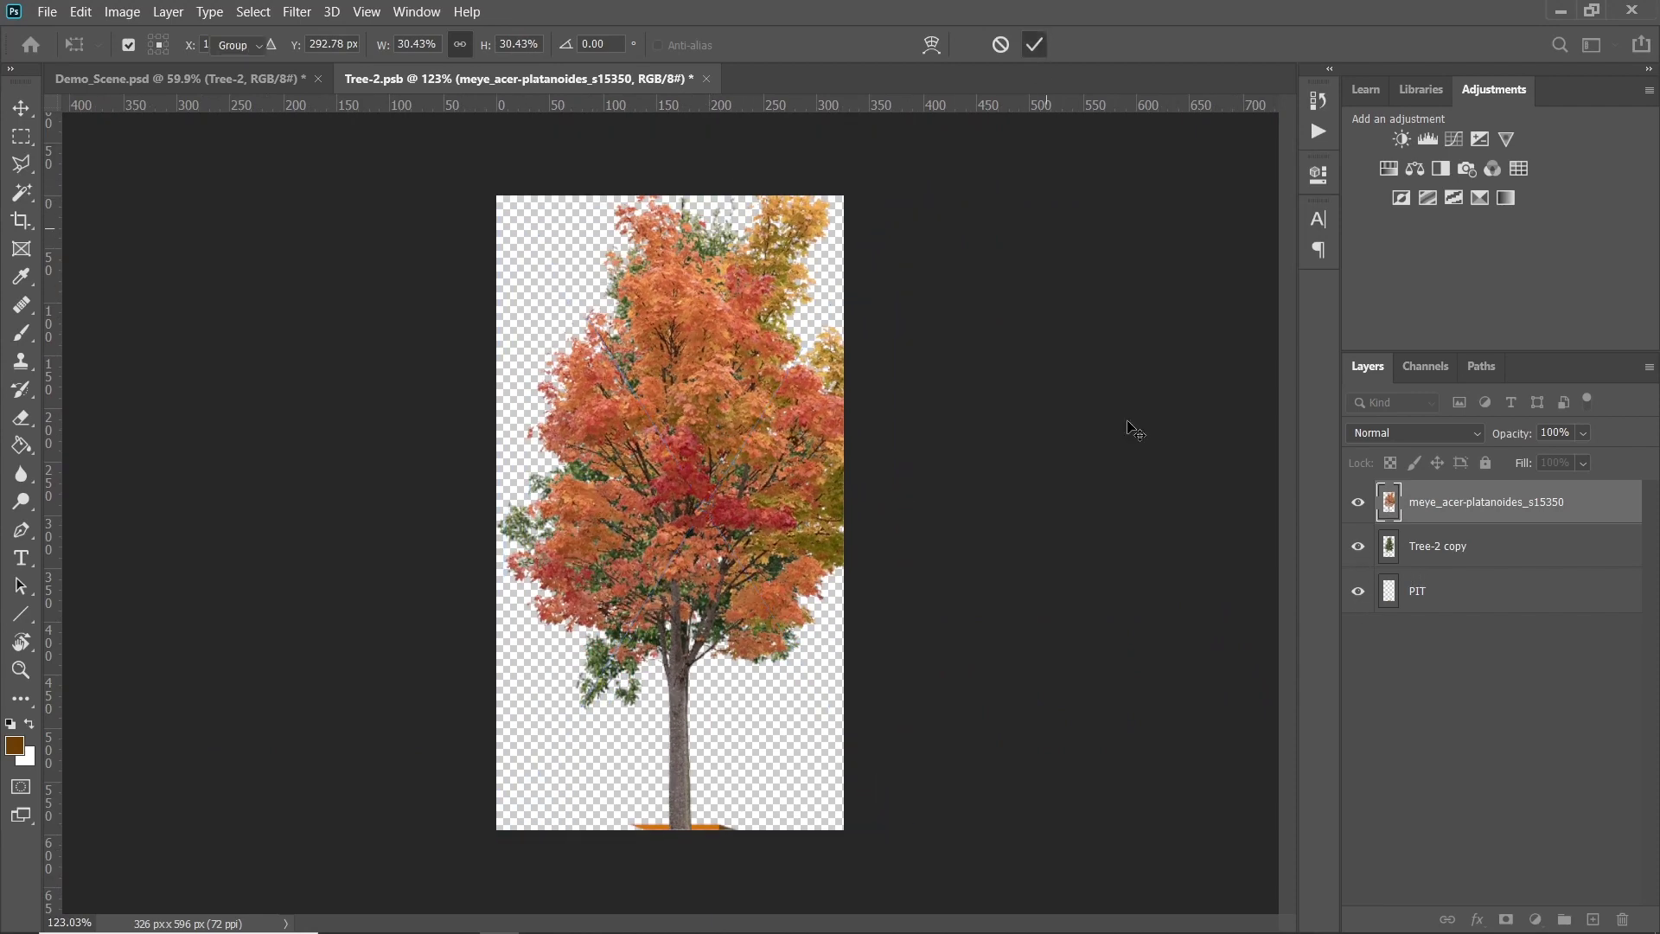
Hide the Tree-2 copy layer, enlarge the canvas with Crop to about 425 × 625 px around the new tree, and save
click(1355, 546)
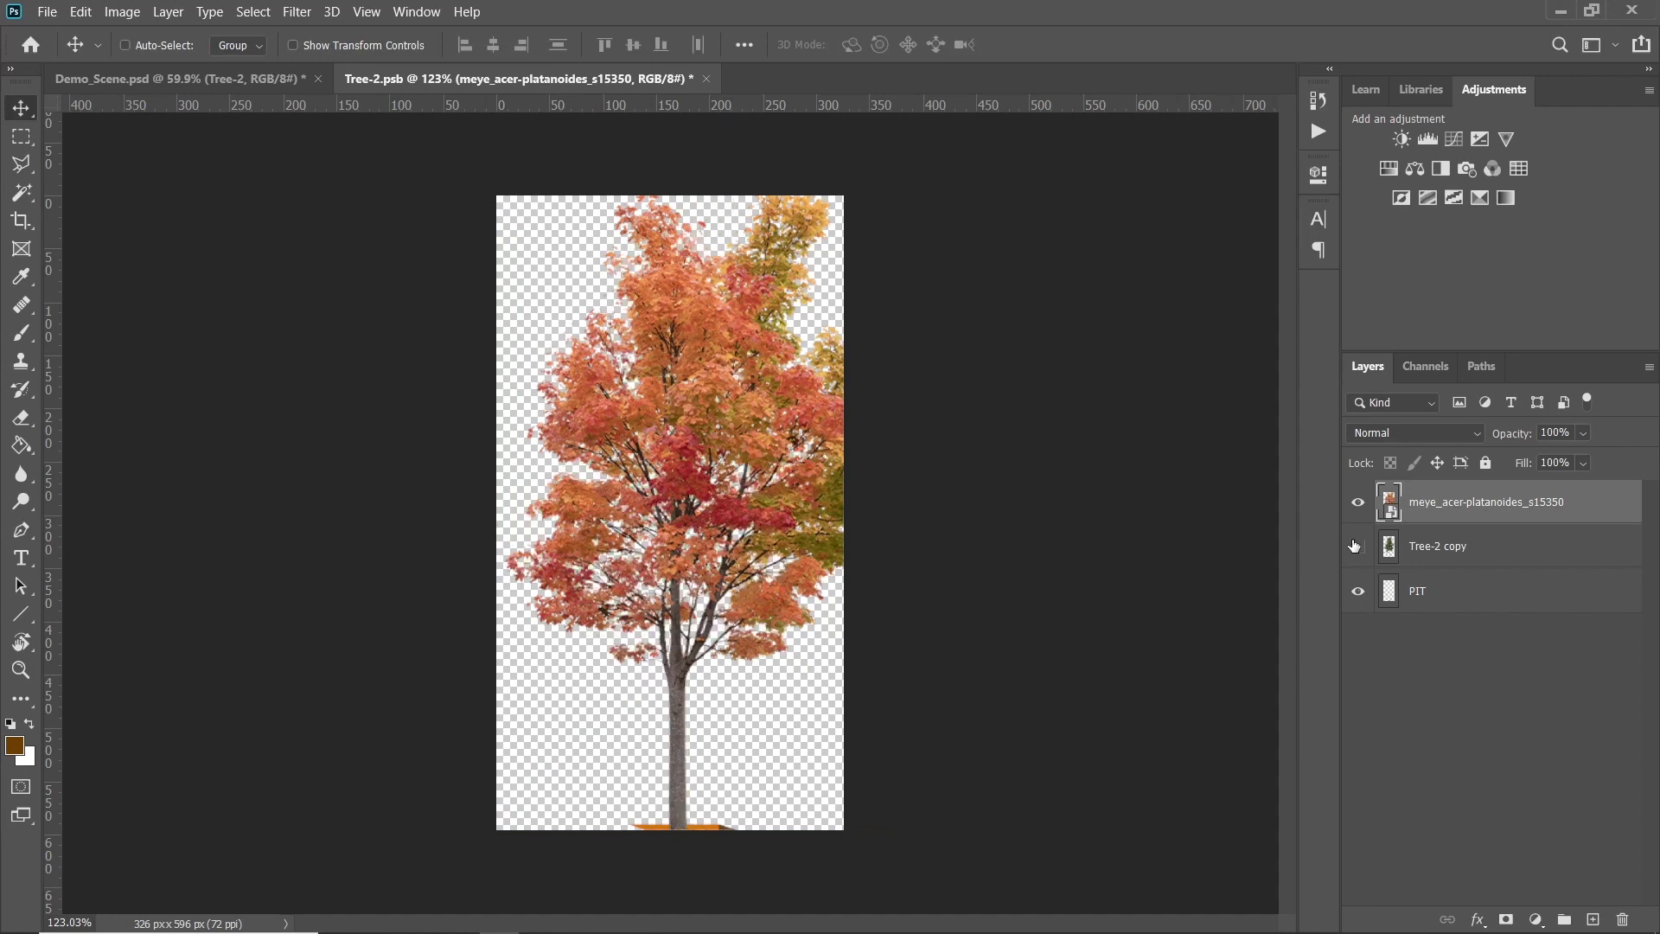
click(21, 221)
drag(839, 511, 896, 519)
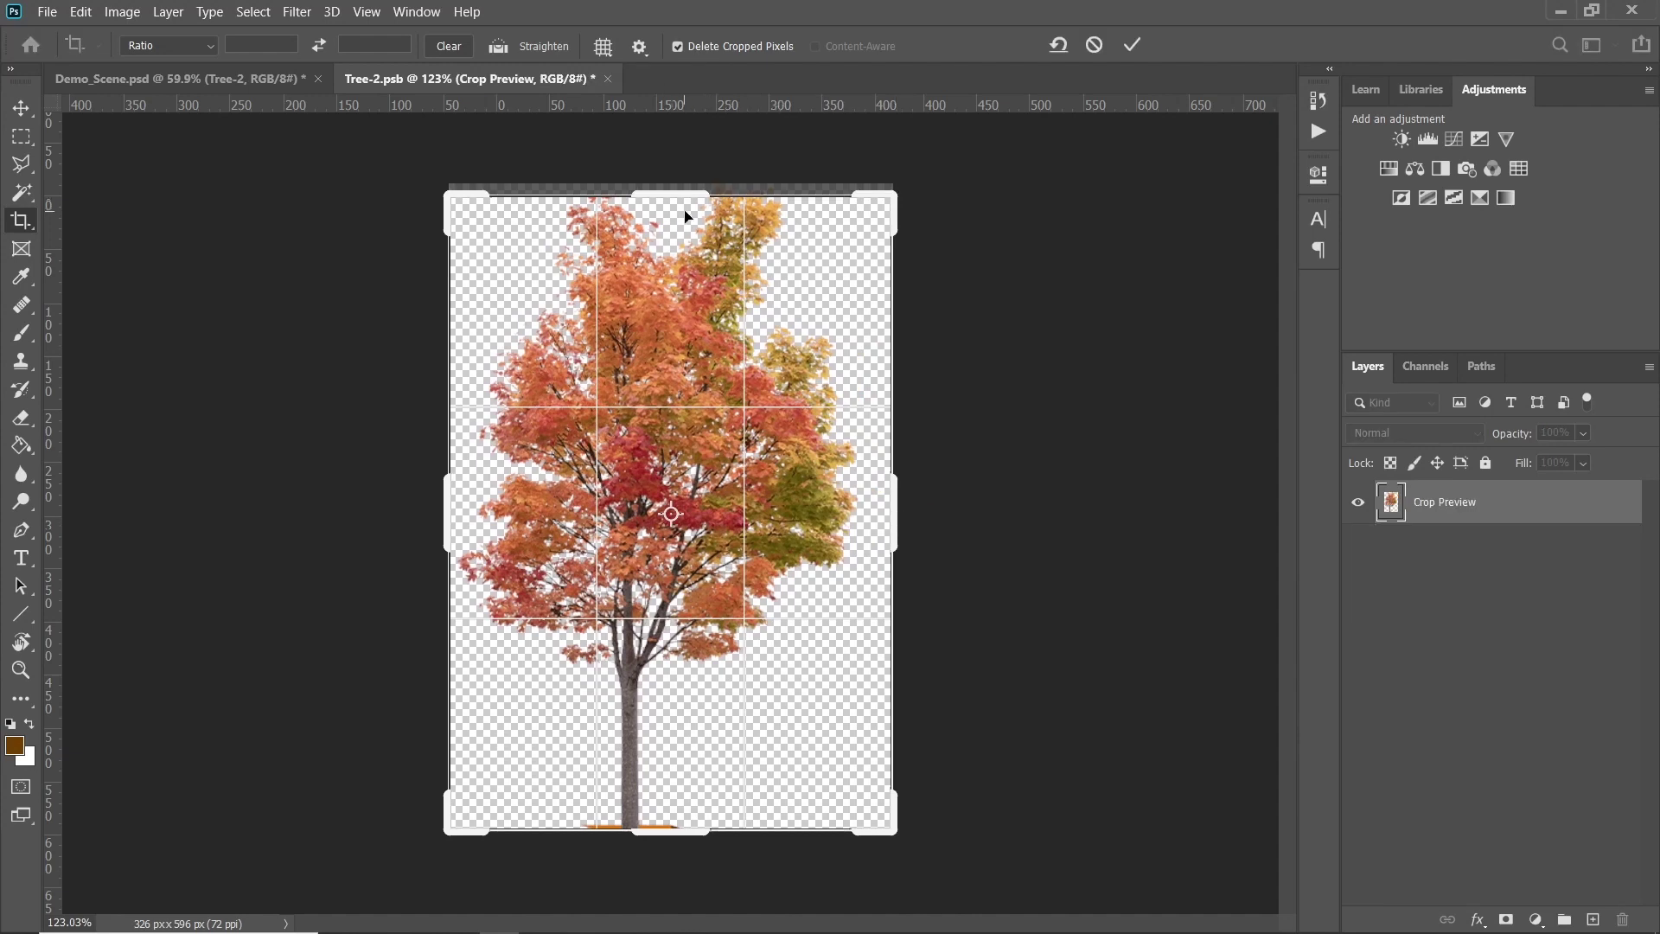
drag(688, 194, 688, 177)
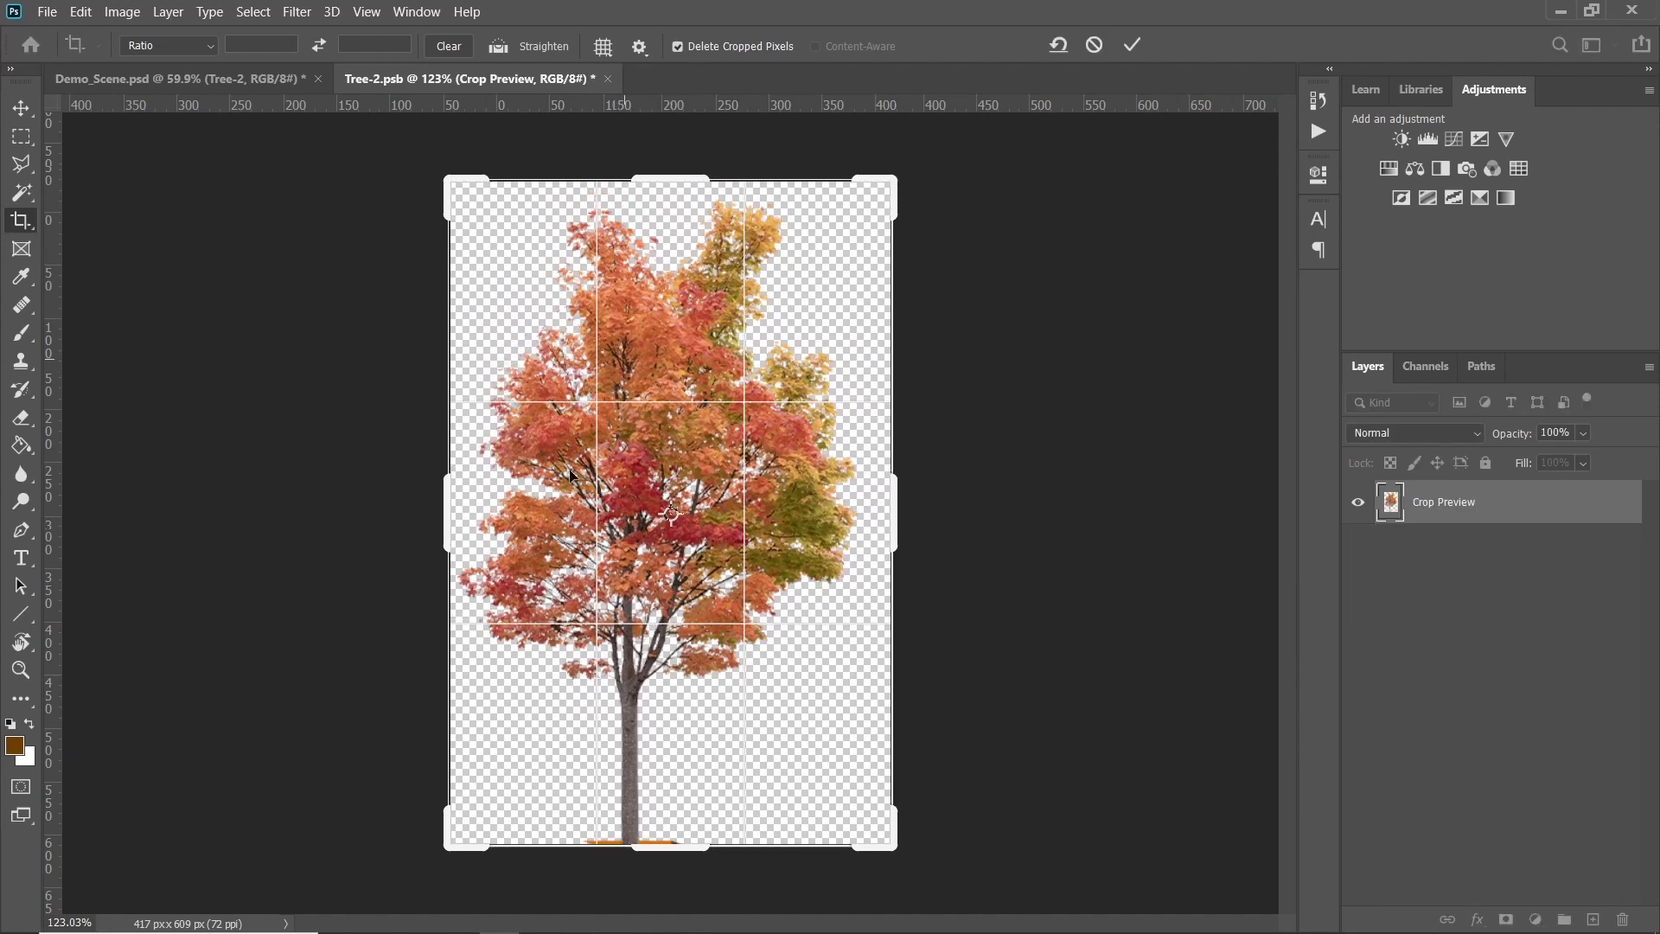
drag(448, 511, 443, 511)
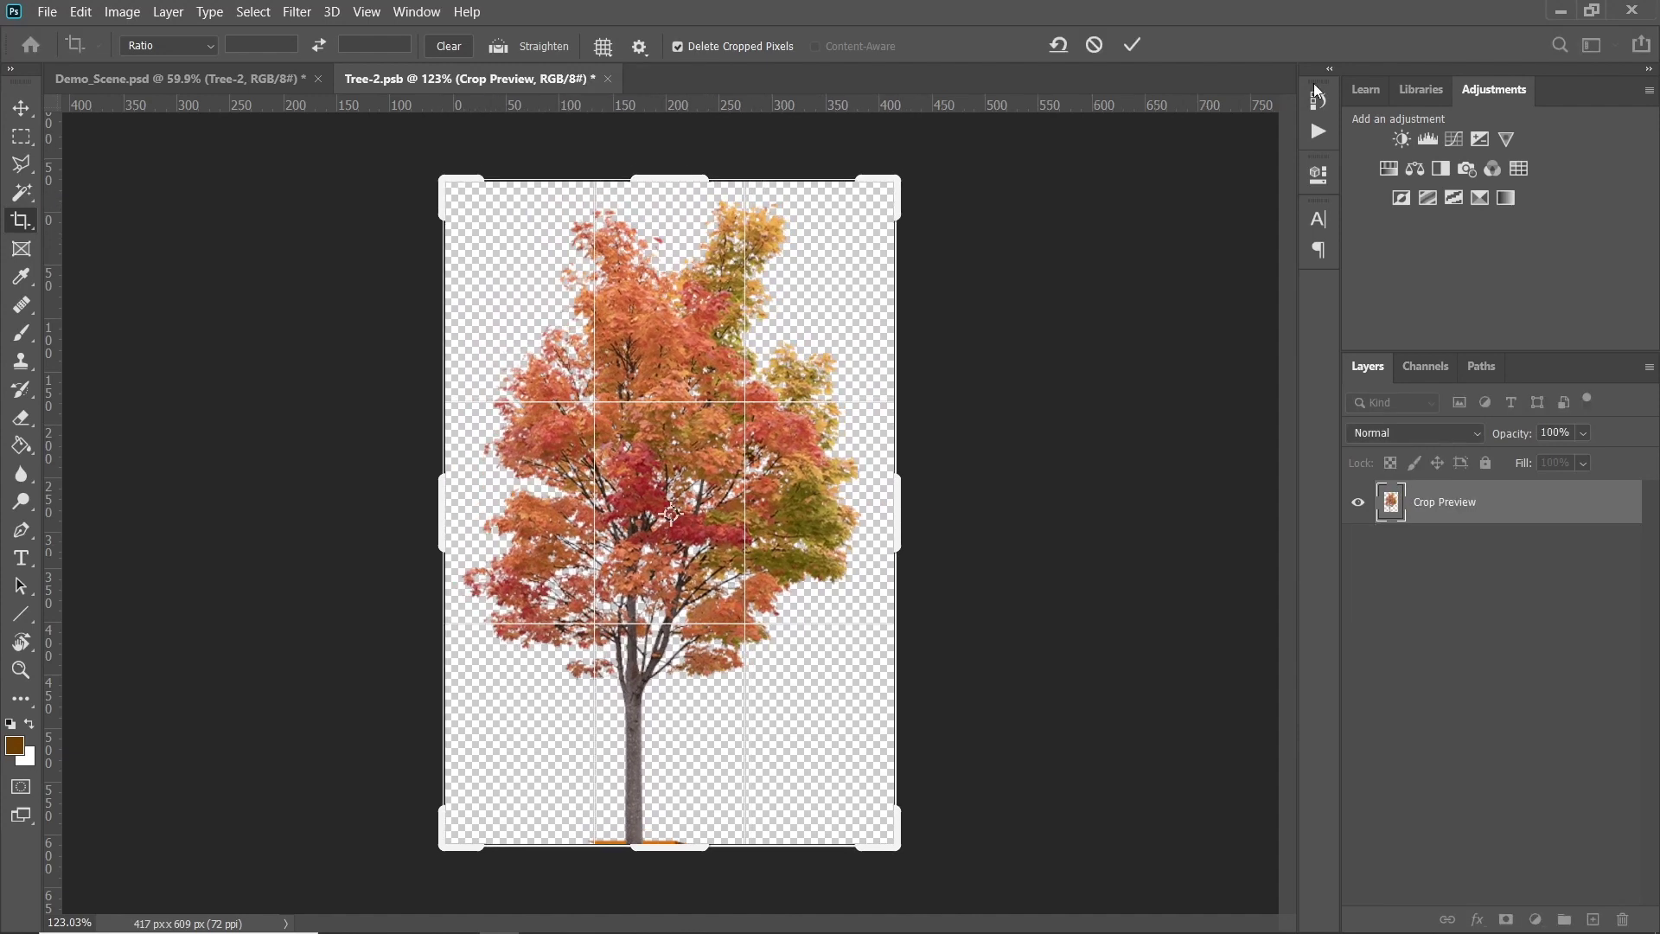
click(1132, 44)
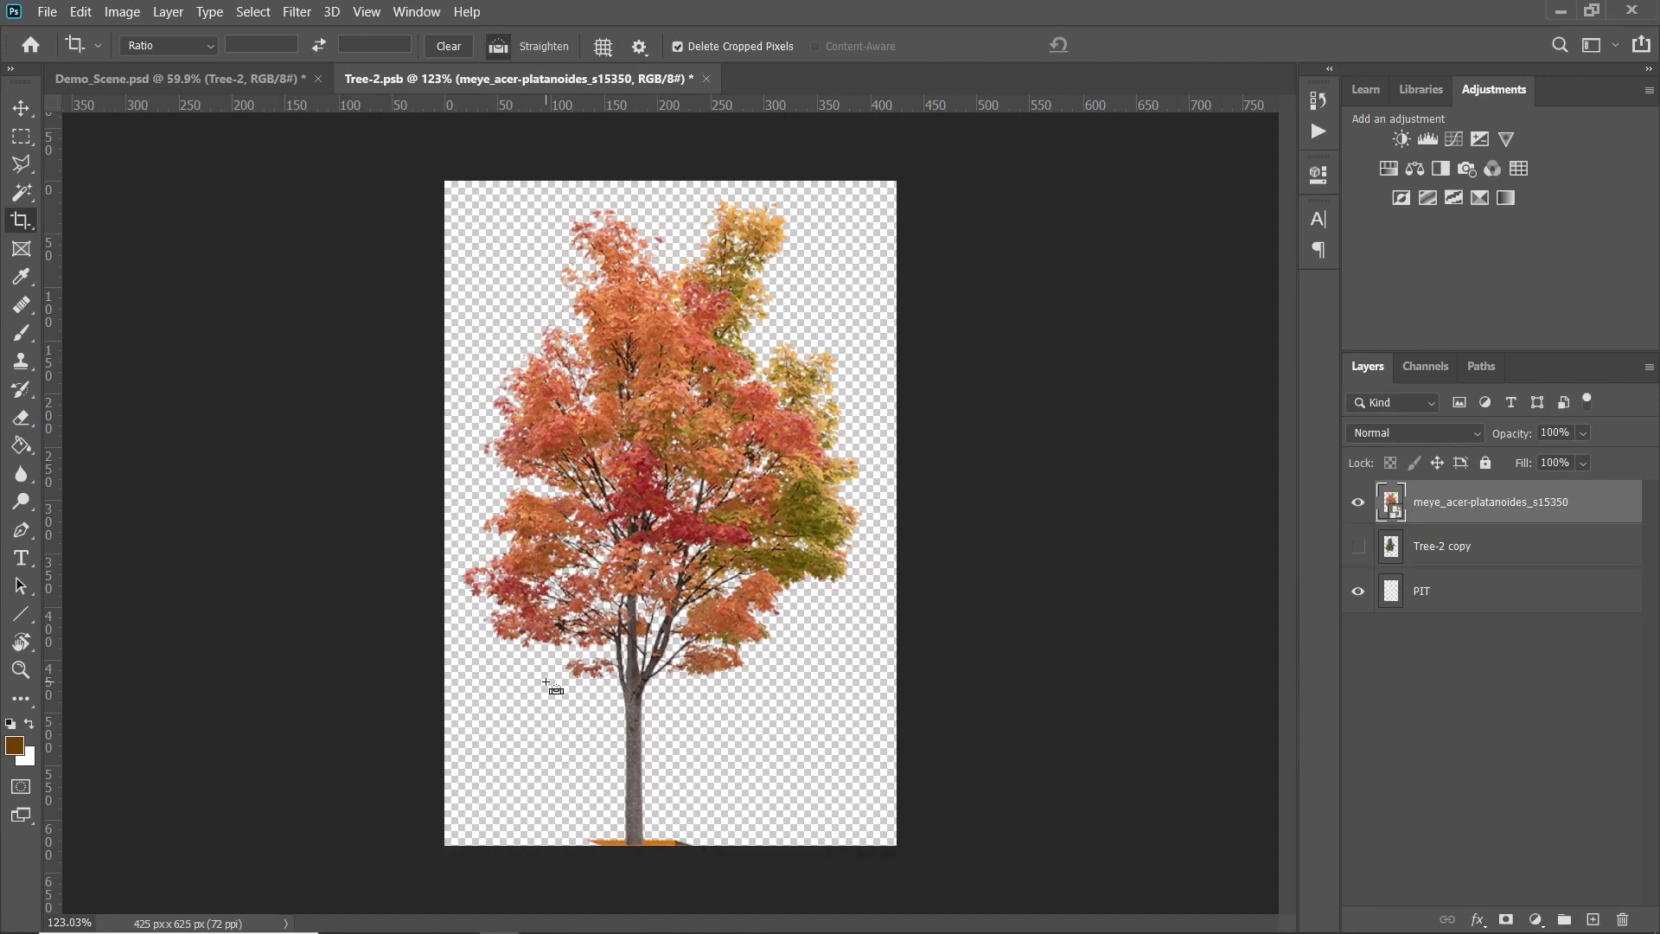
key(ctrl+s)
Open the Tree-1 smart object from Demo_Scene's Trees group and place the meye_acer-platanoides_e15349 image in it
click(231, 83)
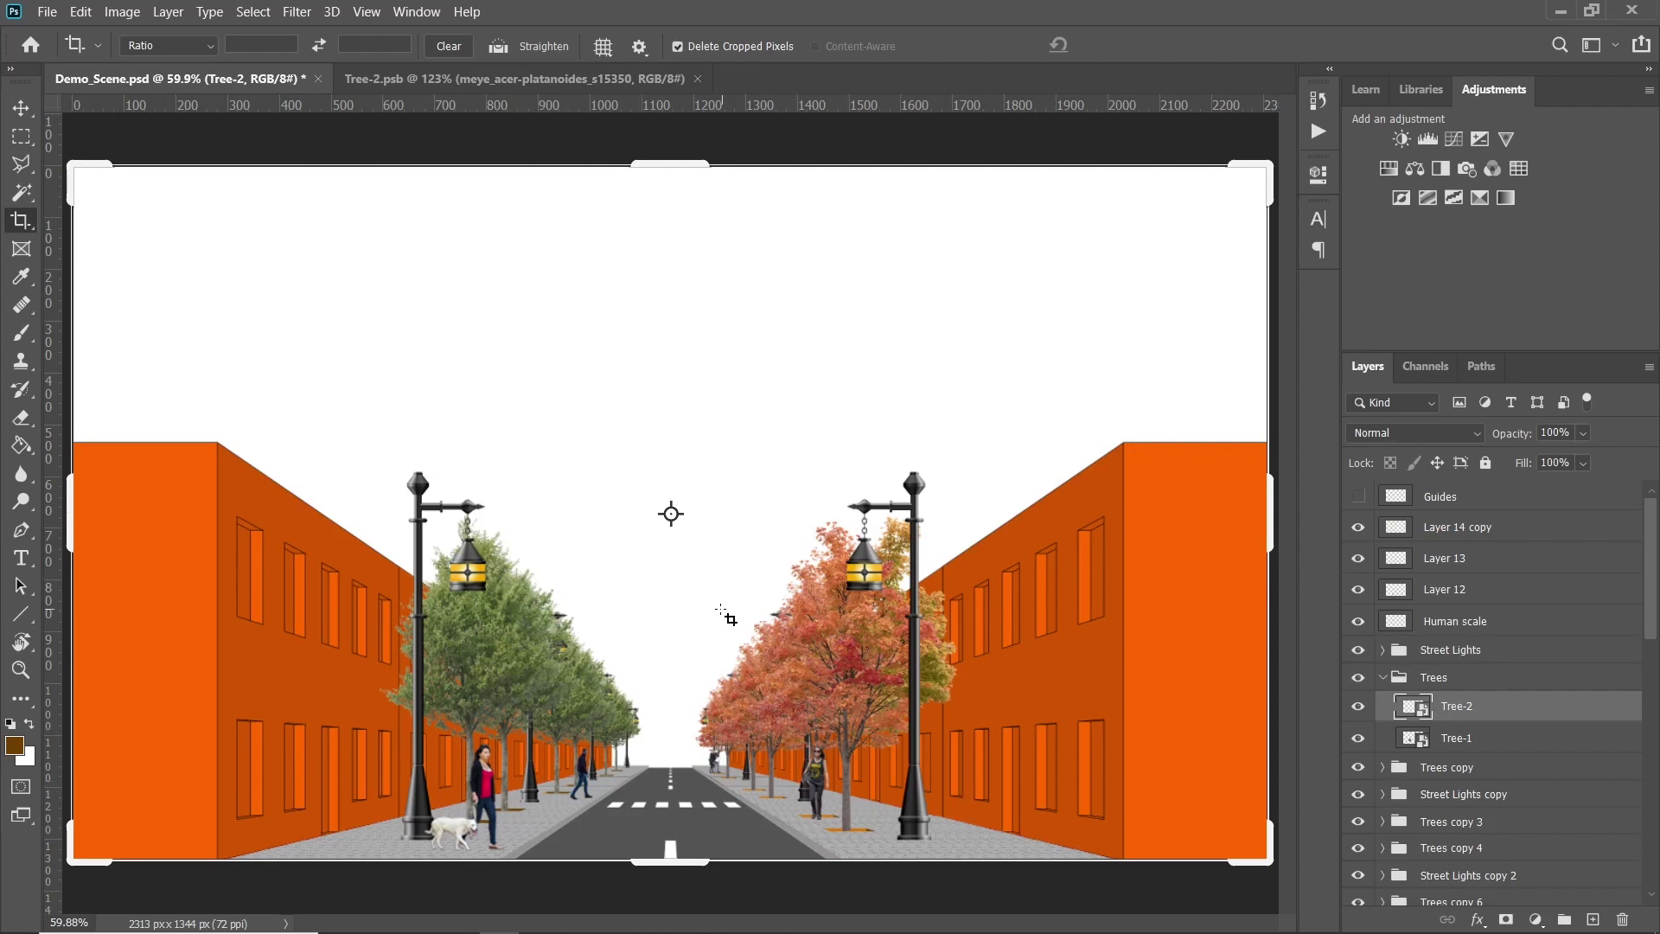
double_click(1420, 739)
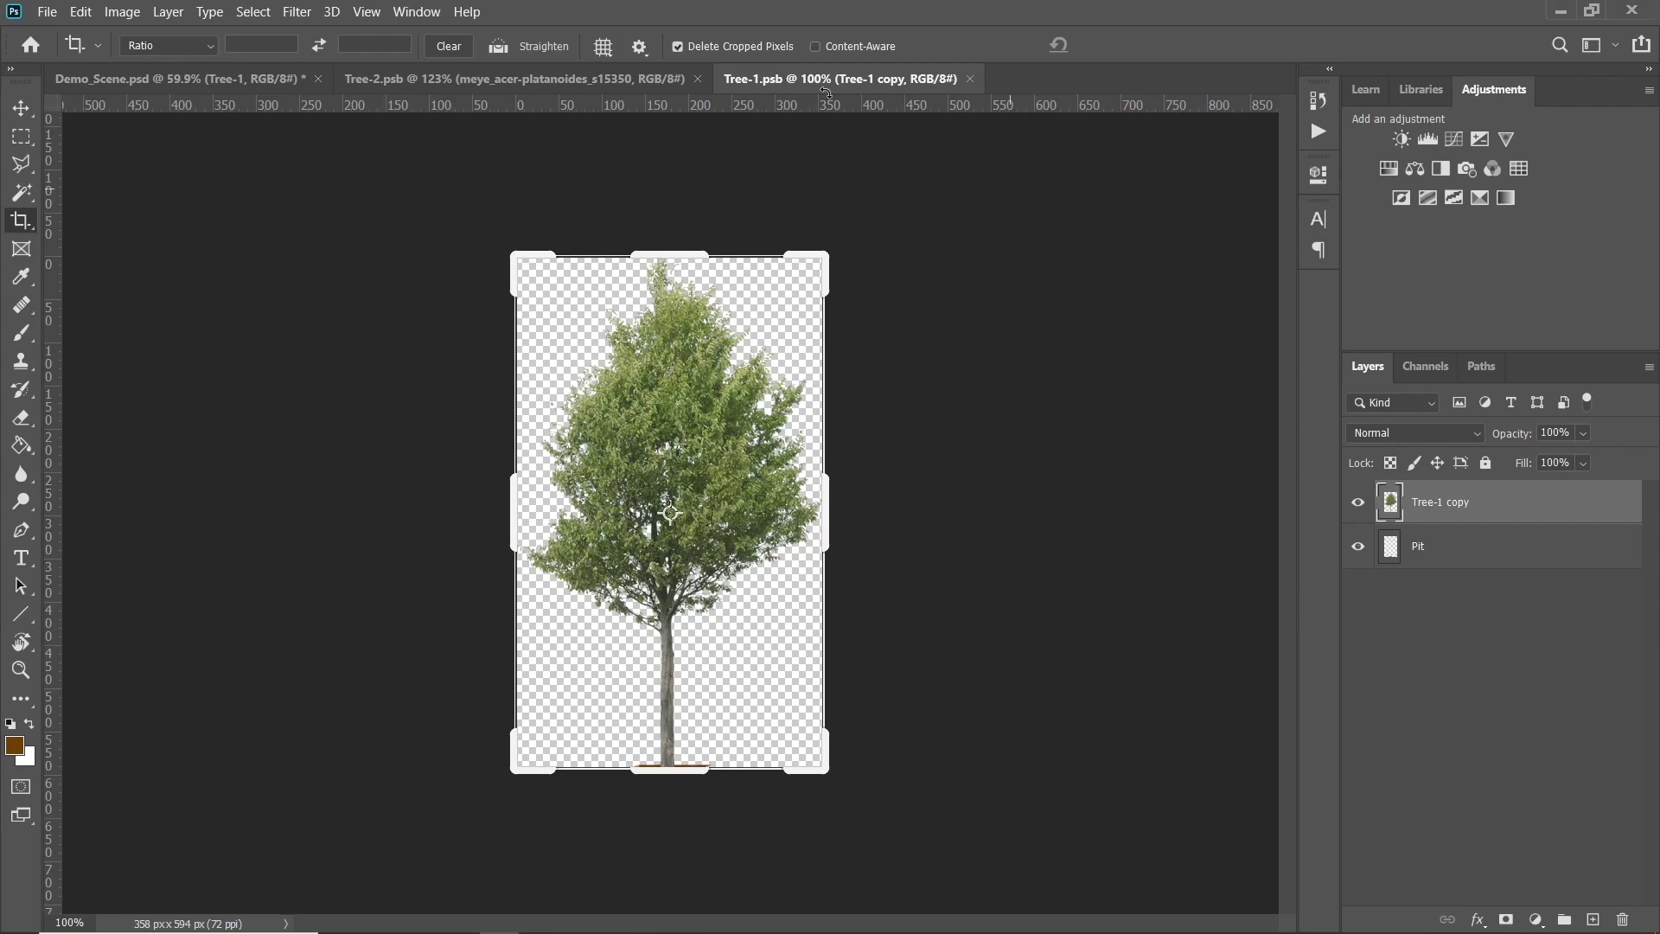
click(20, 110)
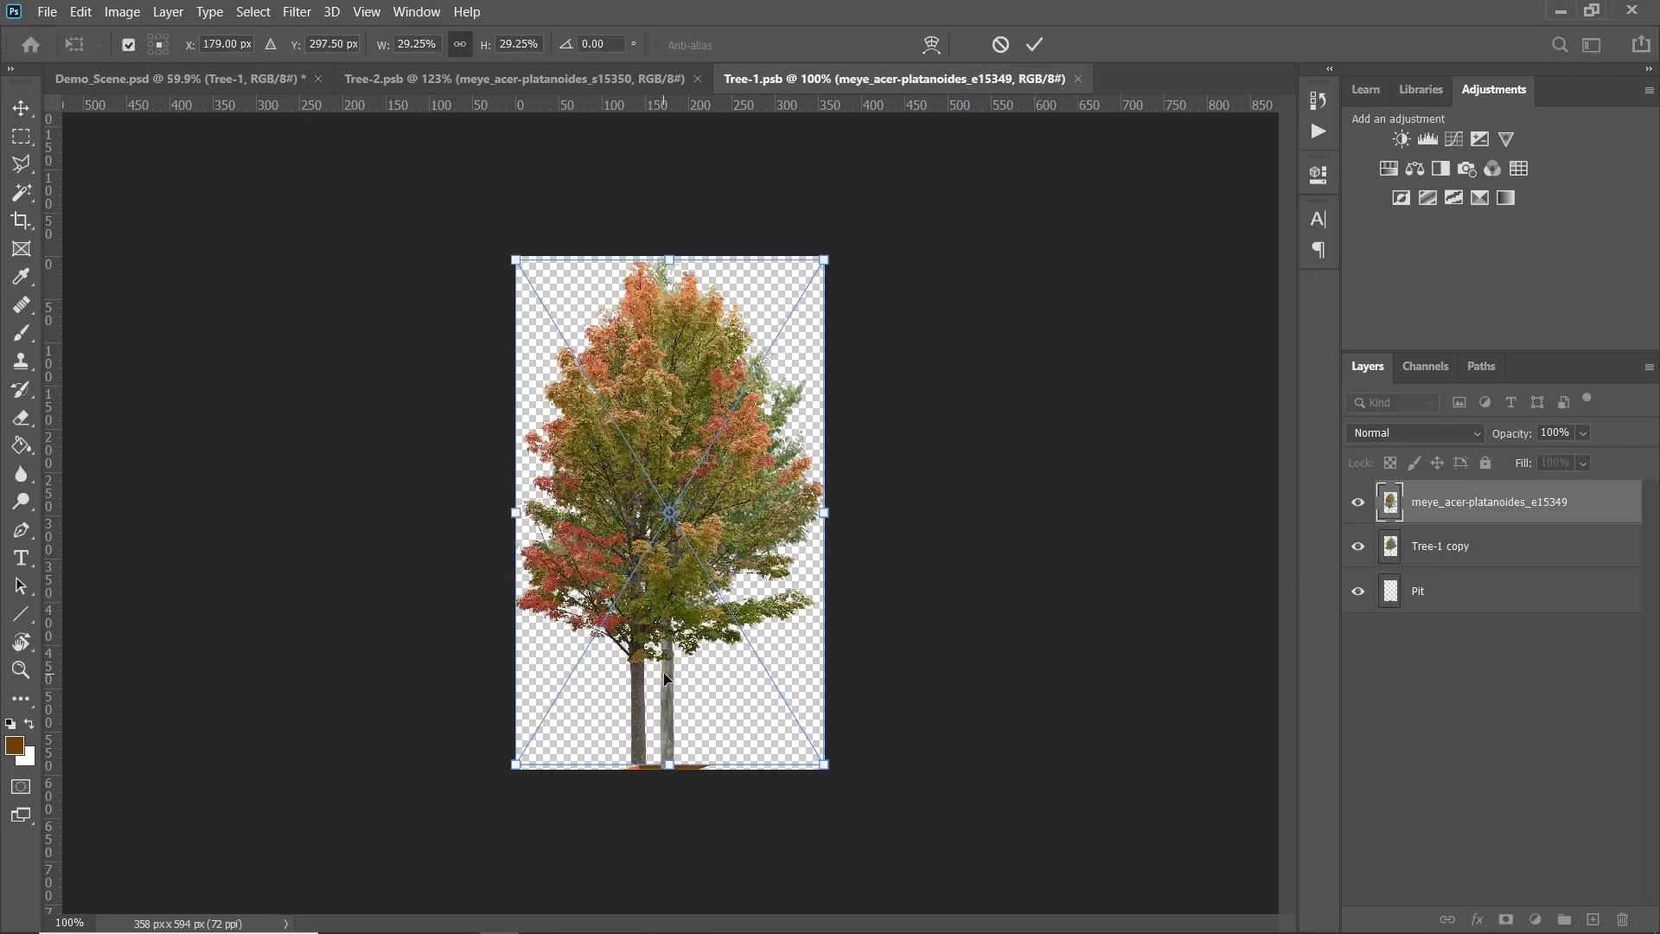
Align the placed meye_acer-platanoides_e15349 tree's trunk and base with the original Tree-1, scale it to 29.70%, and confirm the transform
scroll(610, 793, up, 5)
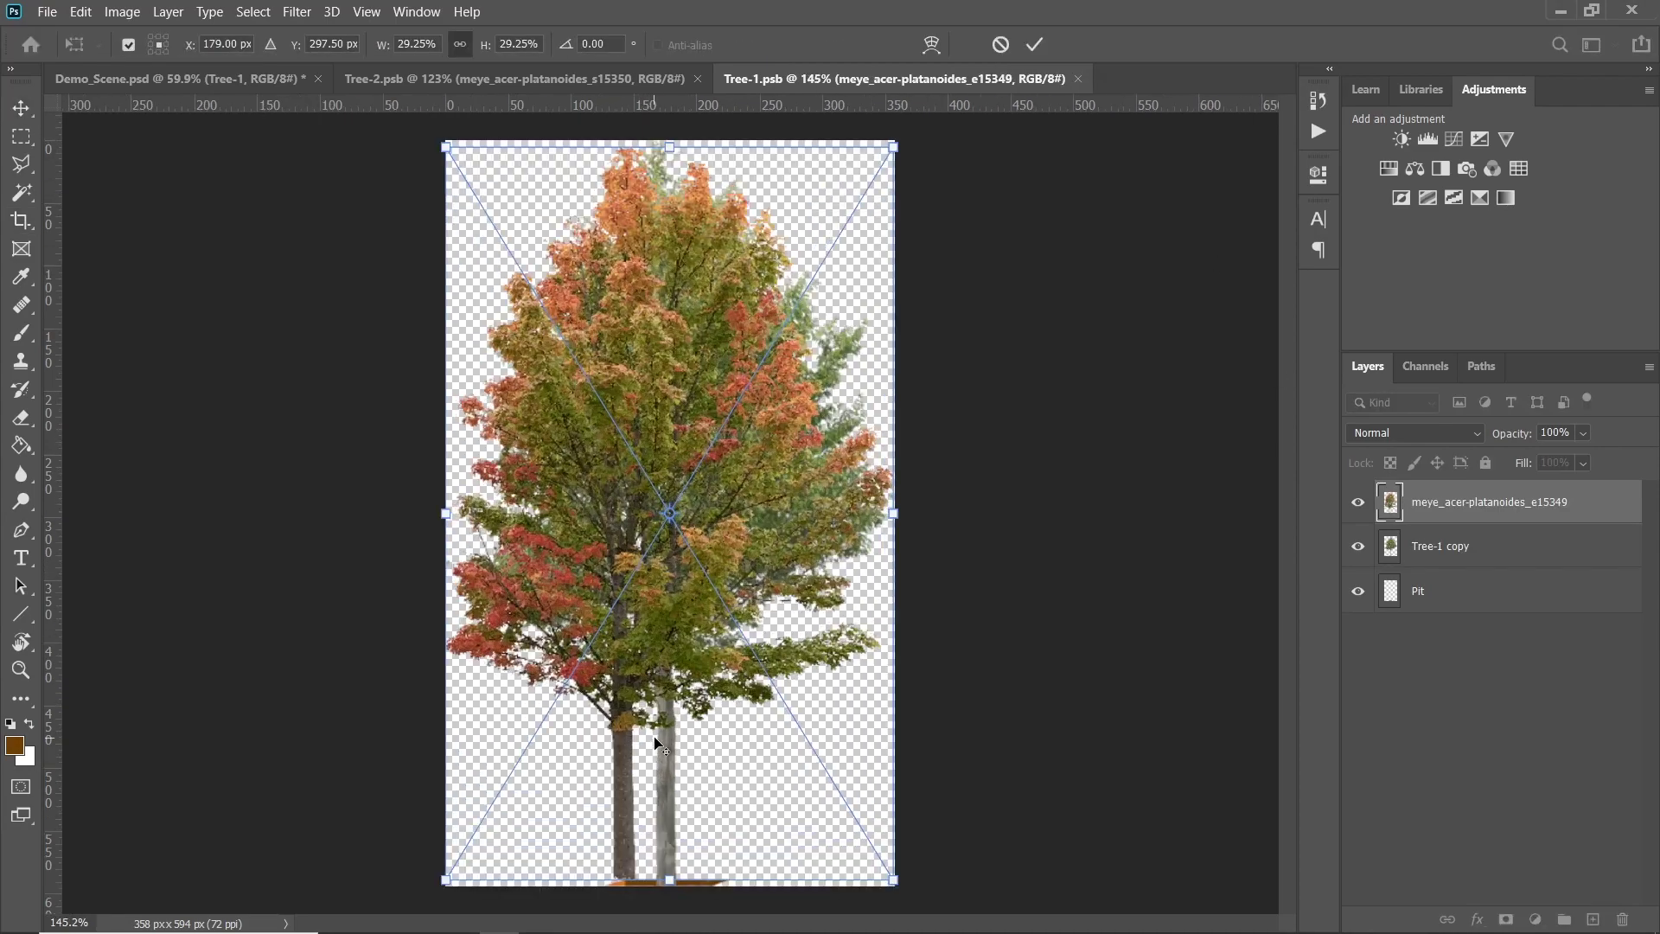
drag(609, 794, 673, 774)
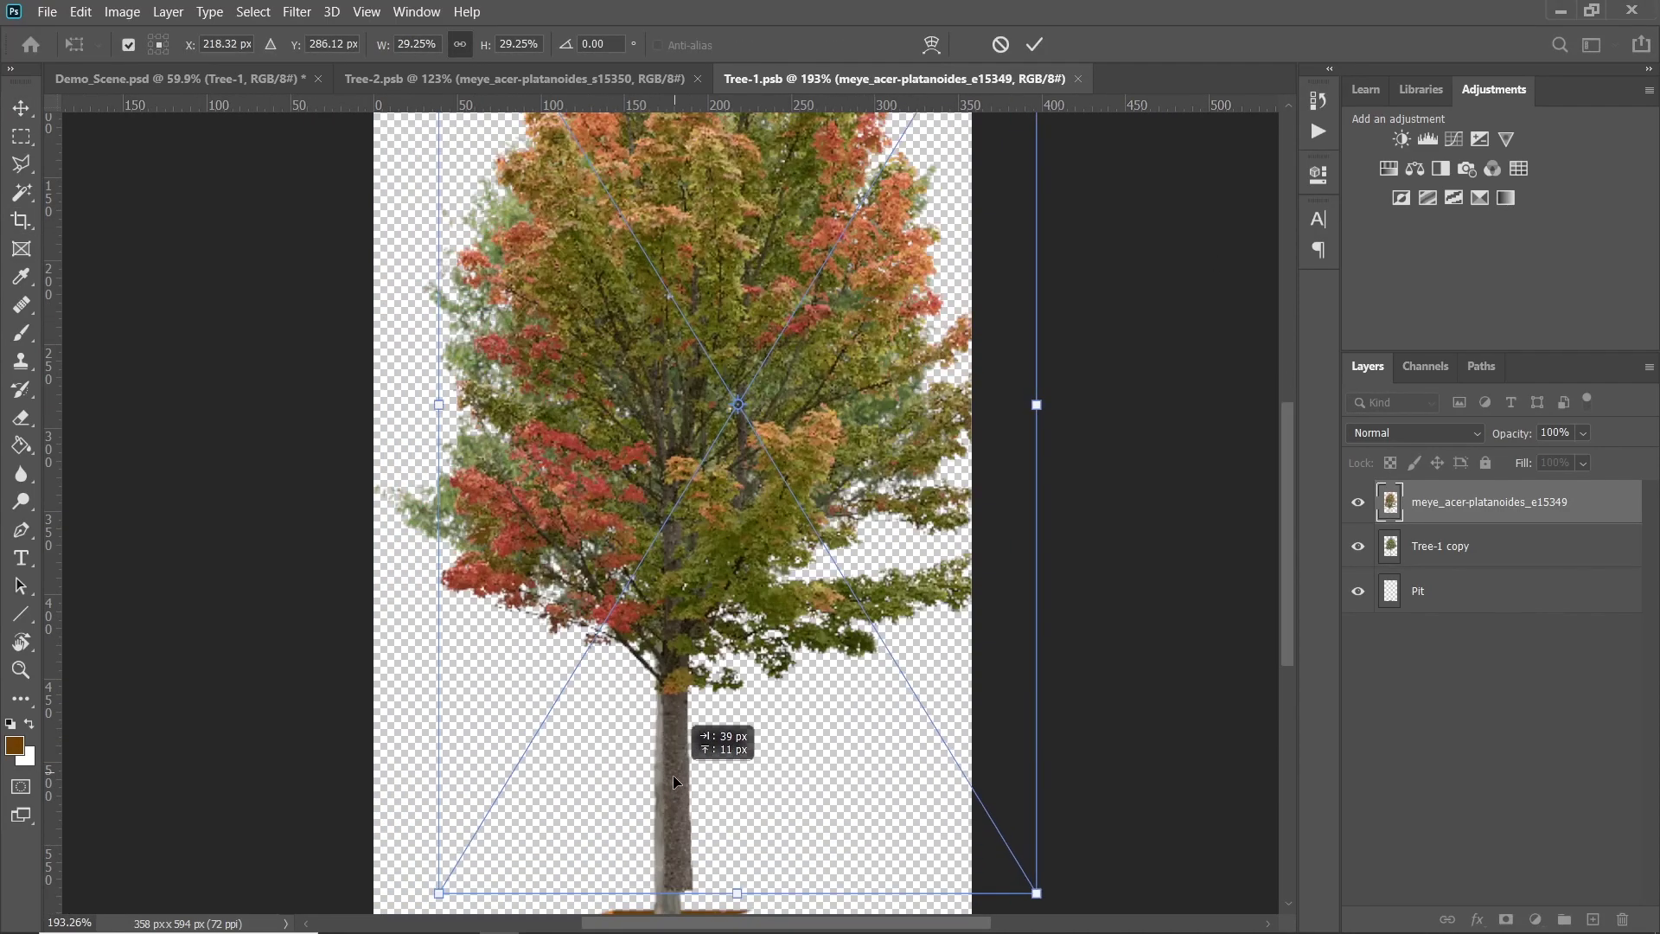
scroll(673, 775, down, 2)
scroll(670, 846, up, 4)
scroll(670, 846, up, 2)
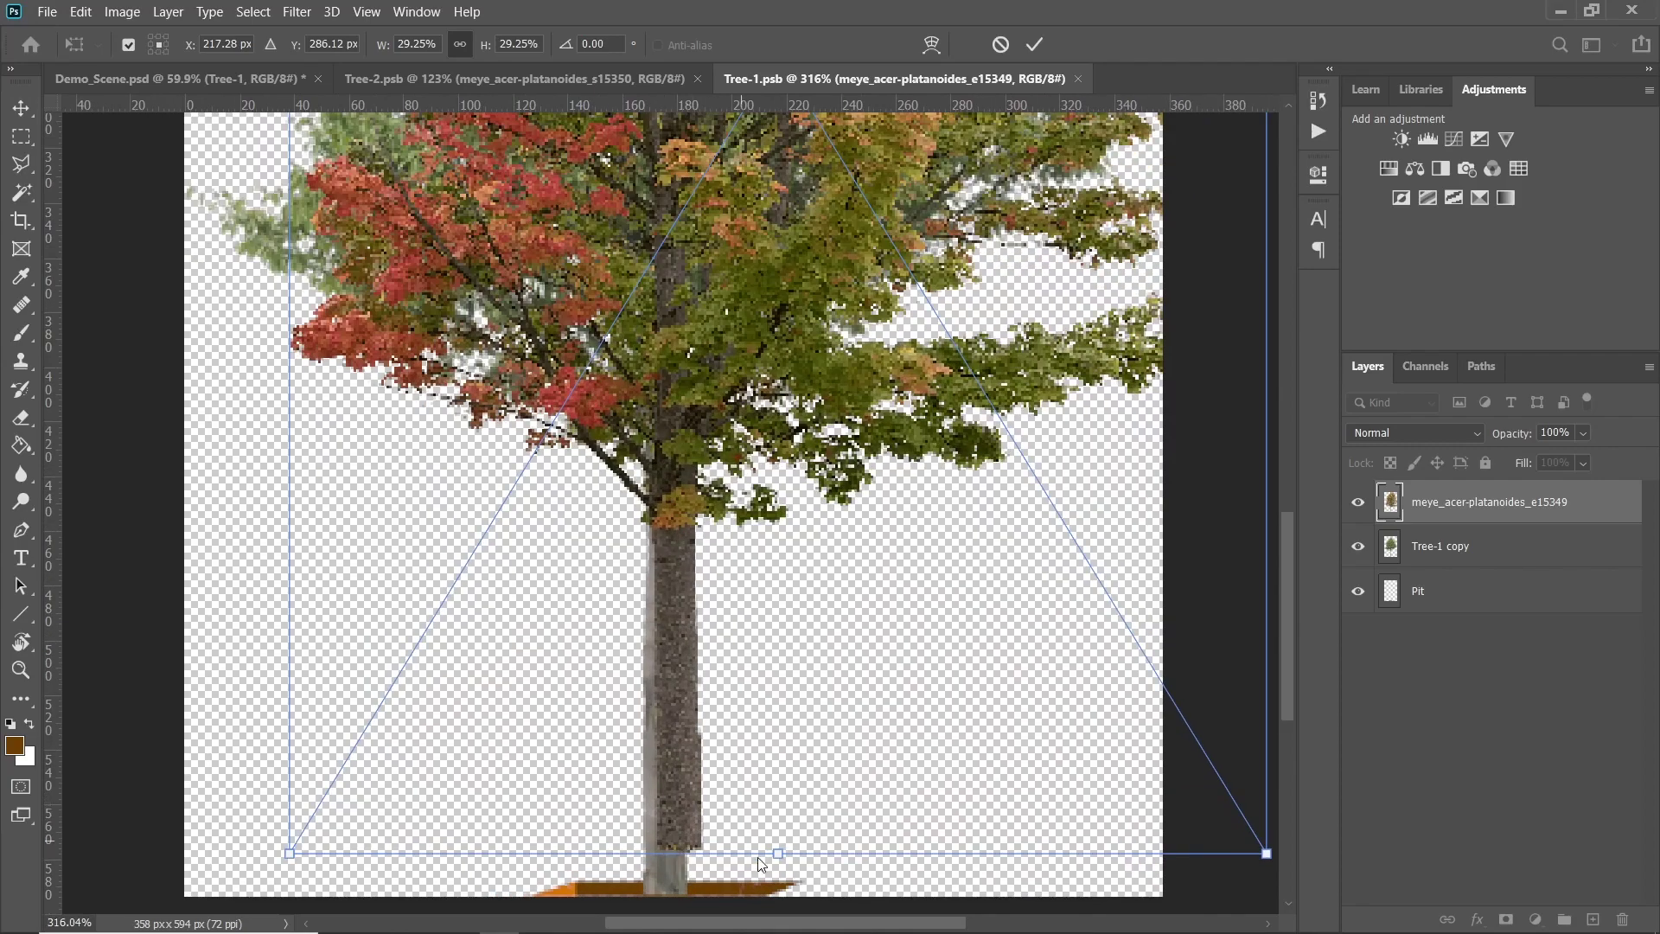
drag(779, 853, 786, 870)
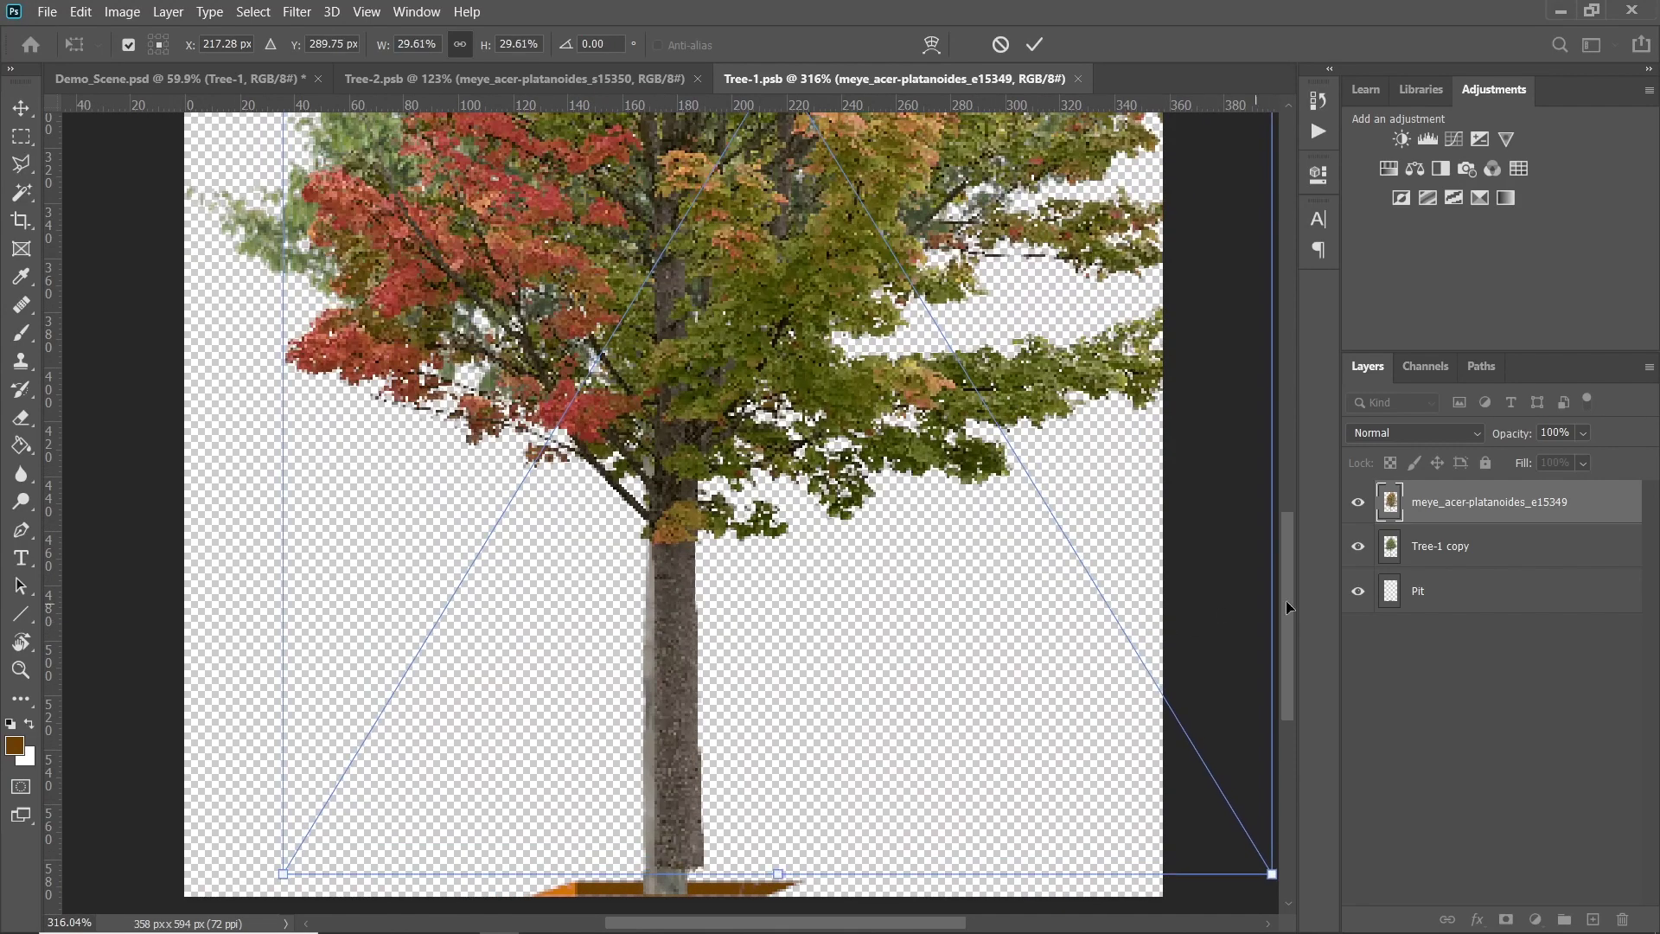
drag(1289, 585, 1275, 619)
drag(641, 746, 662, 768)
scroll(663, 768, down, 5)
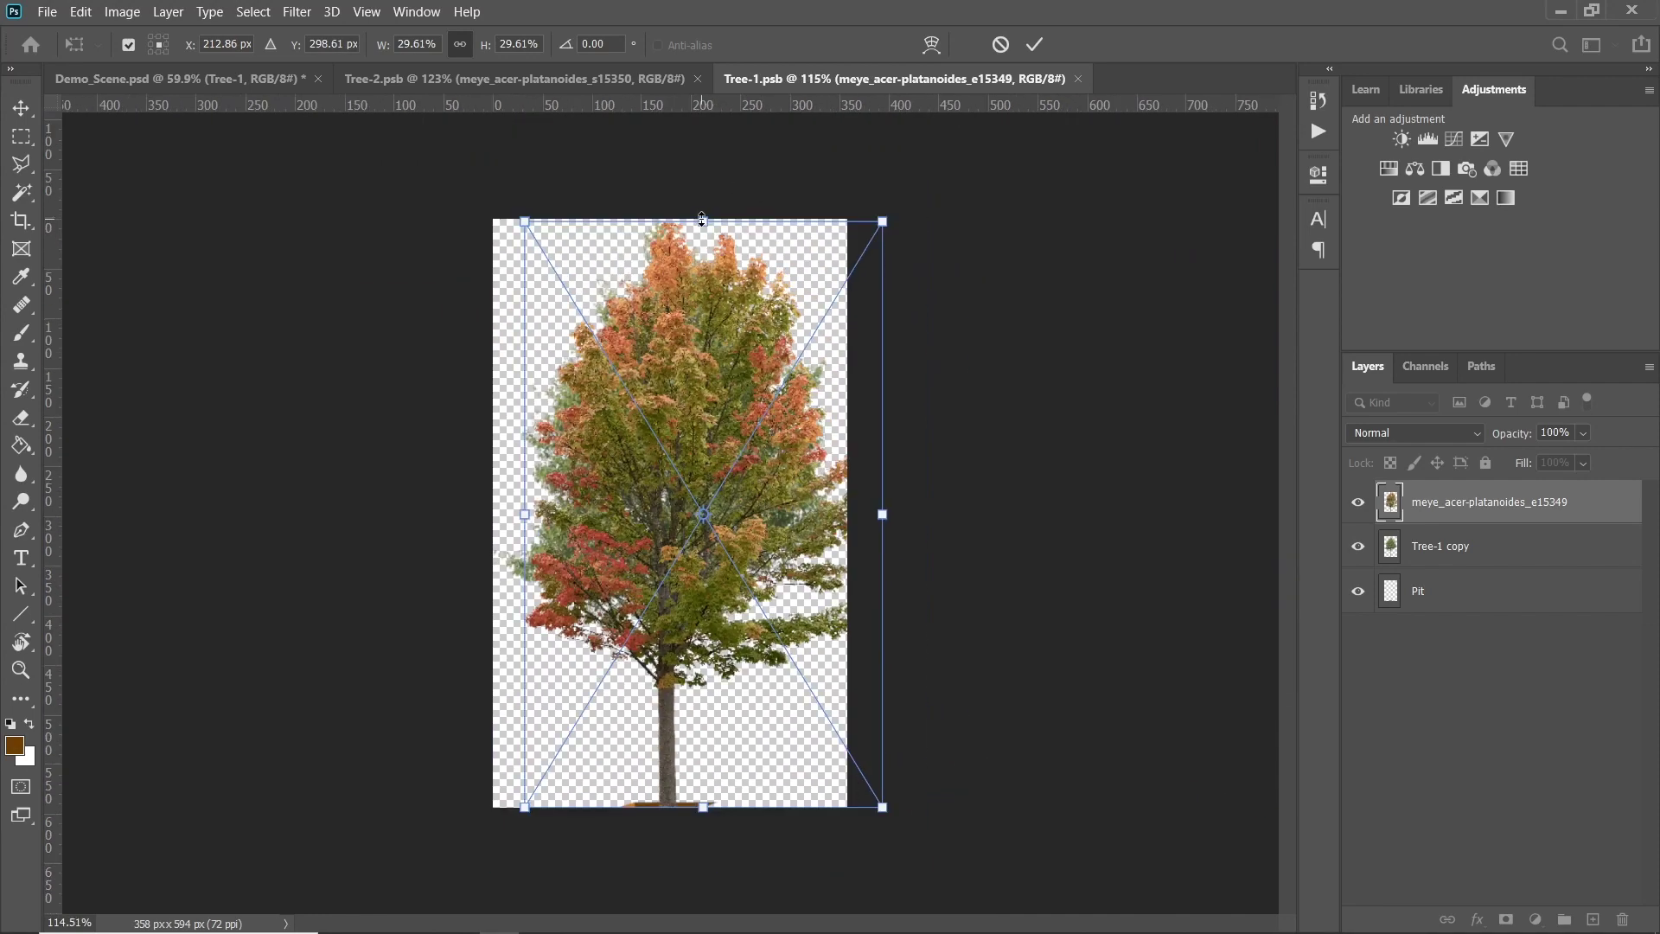
drag(701, 218, 702, 217)
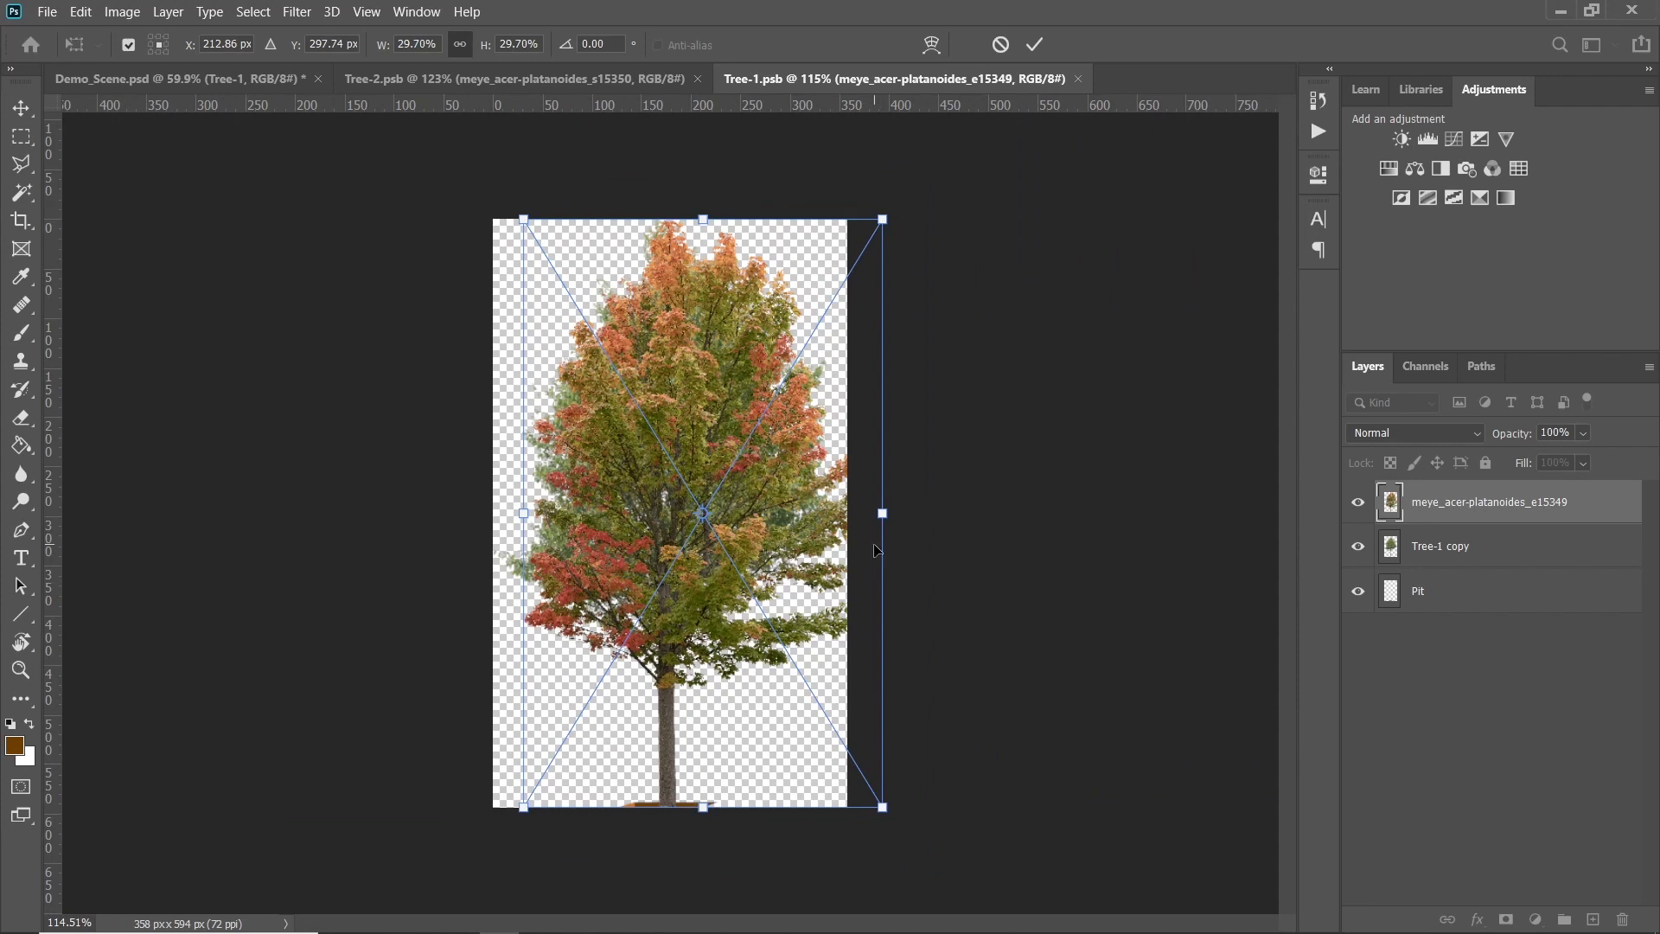
click(1035, 44)
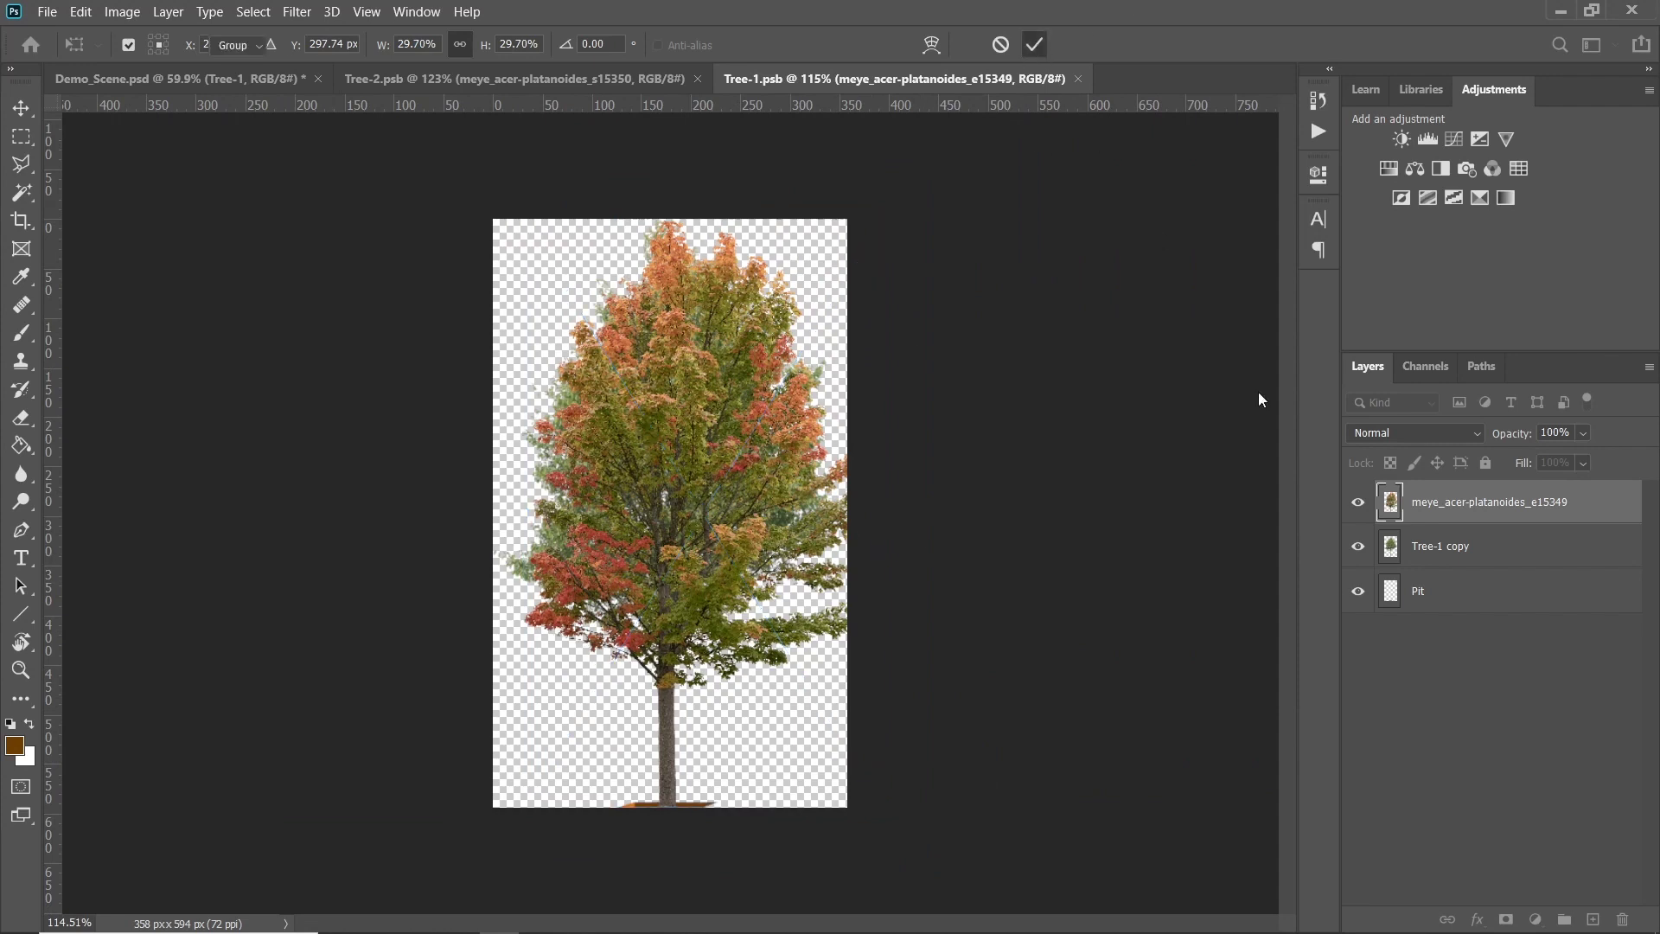
Hide the Tree-1 copy layer and enlarge the canvas with Crop to about 410 × 604 px around the new tree
click(1357, 544)
click(21, 220)
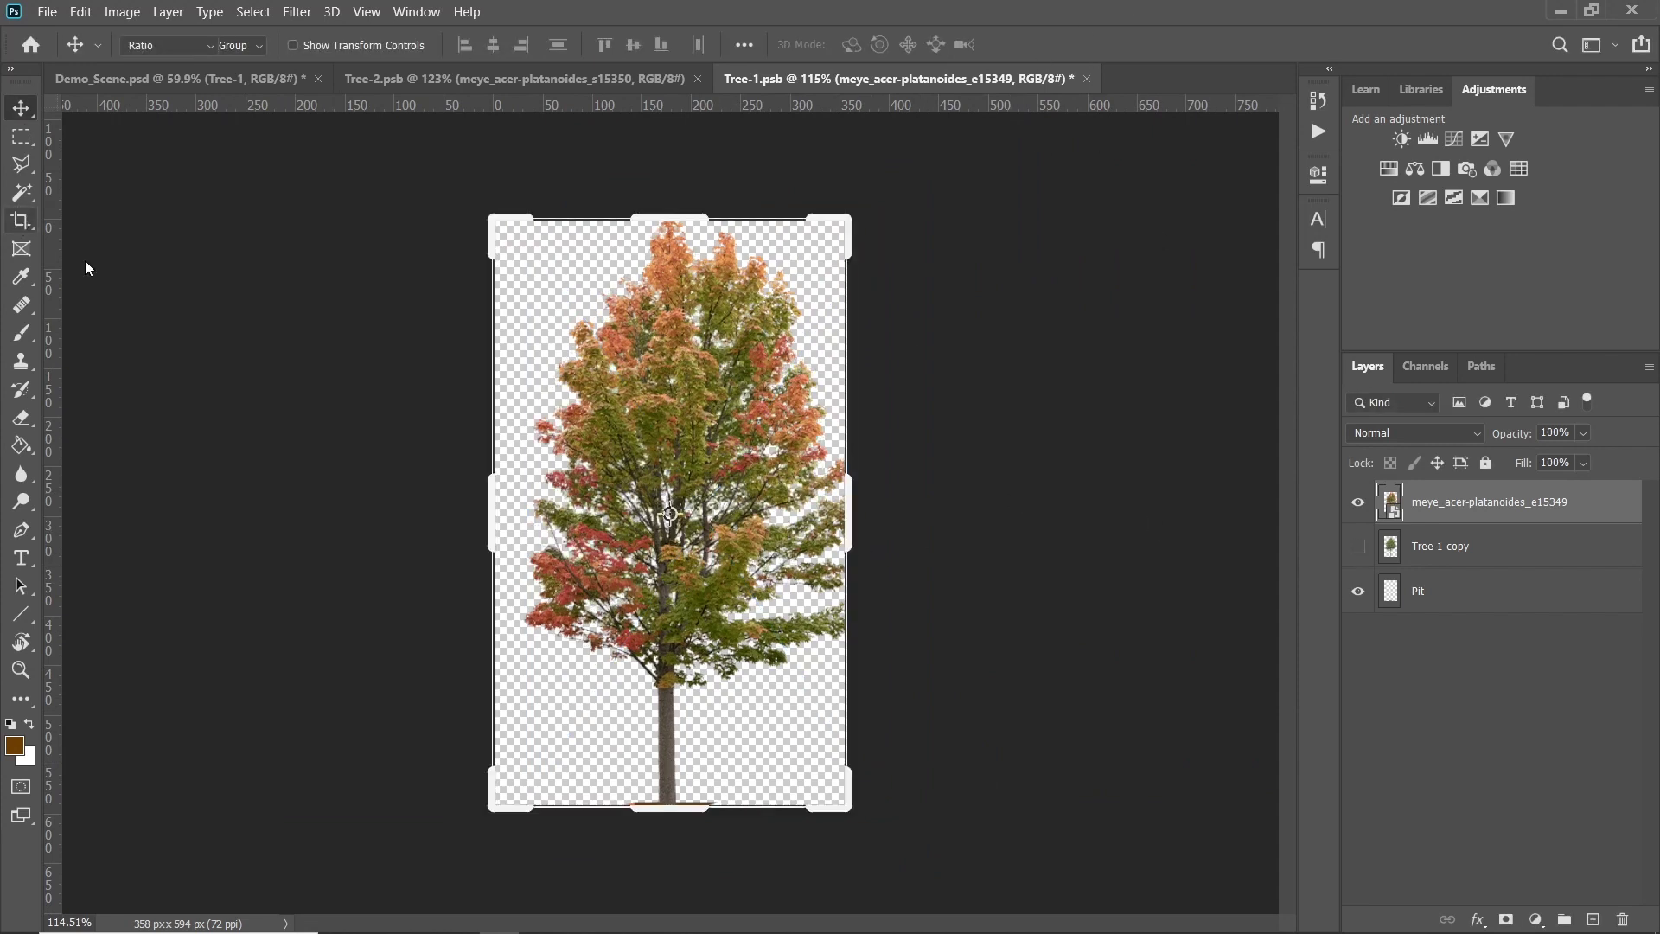
drag(849, 511, 877, 511)
drag(656, 197, 656, 192)
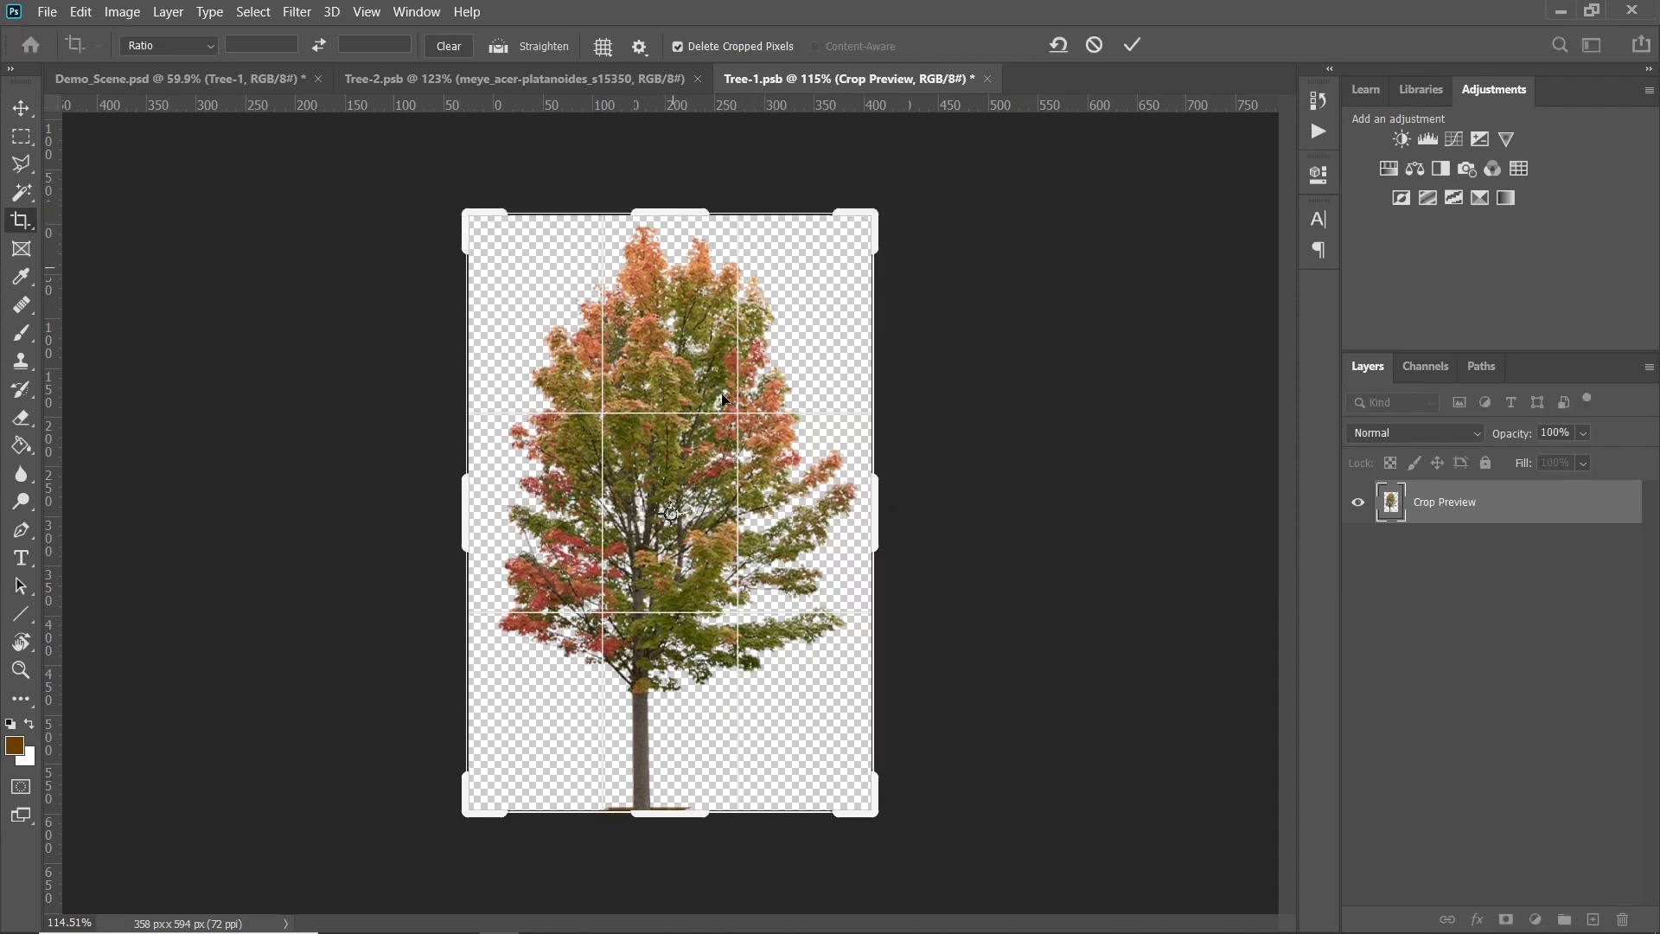
click(1134, 43)
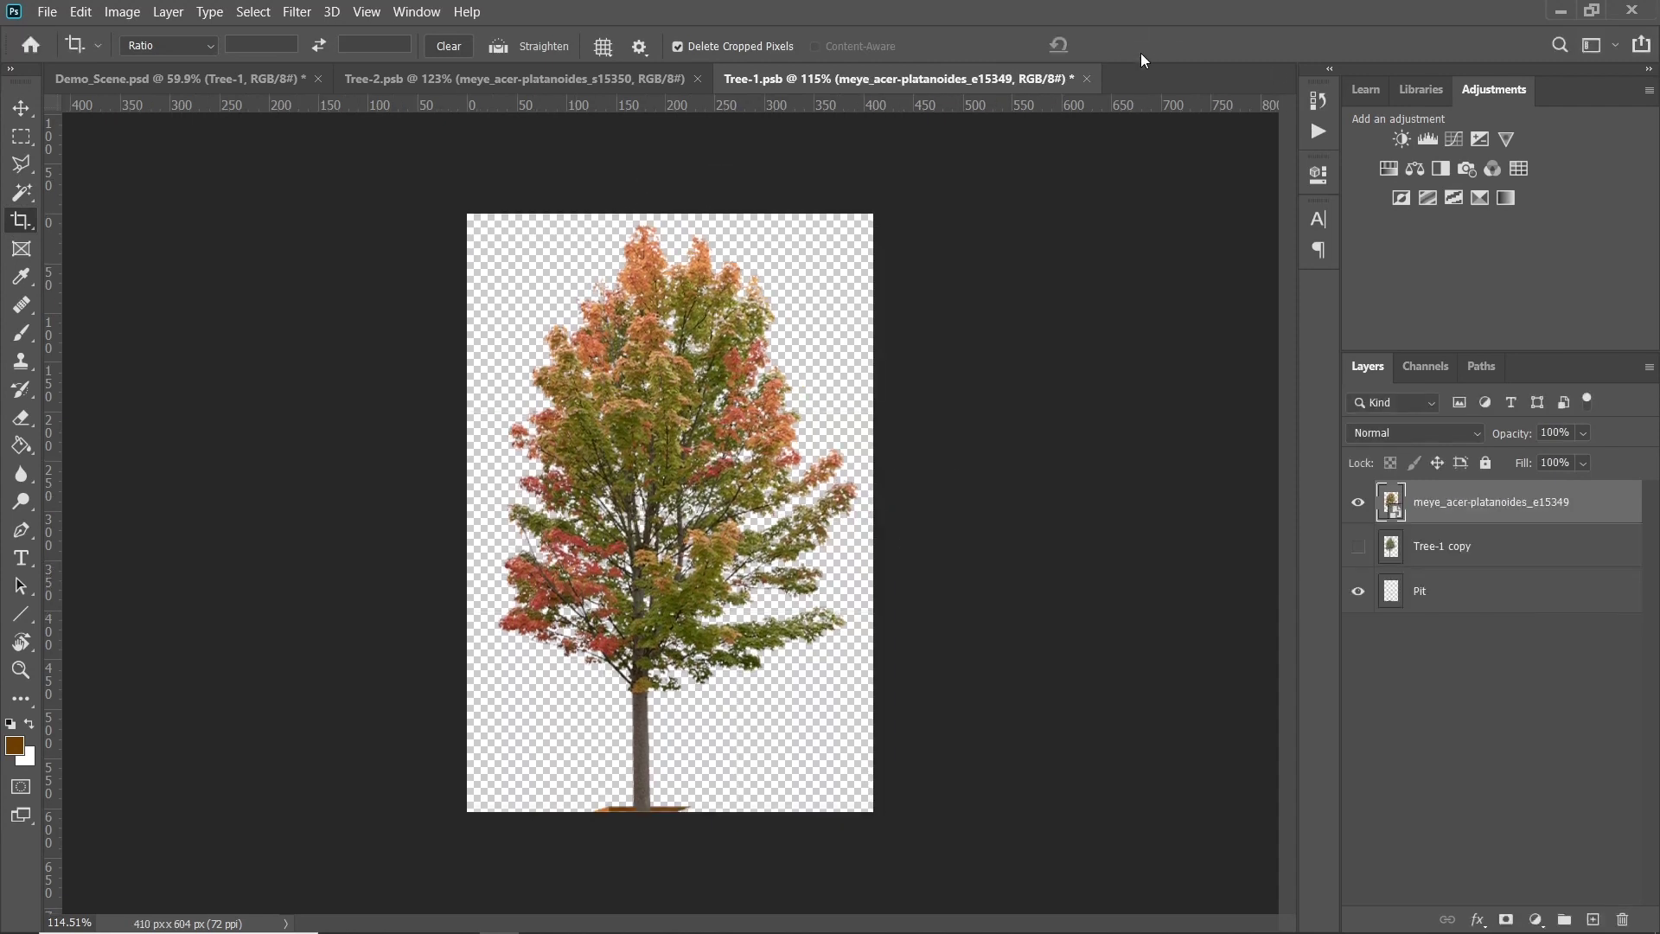
Save and close the tree smart object documents, and collapse the Trees group in the scene
click(1086, 78)
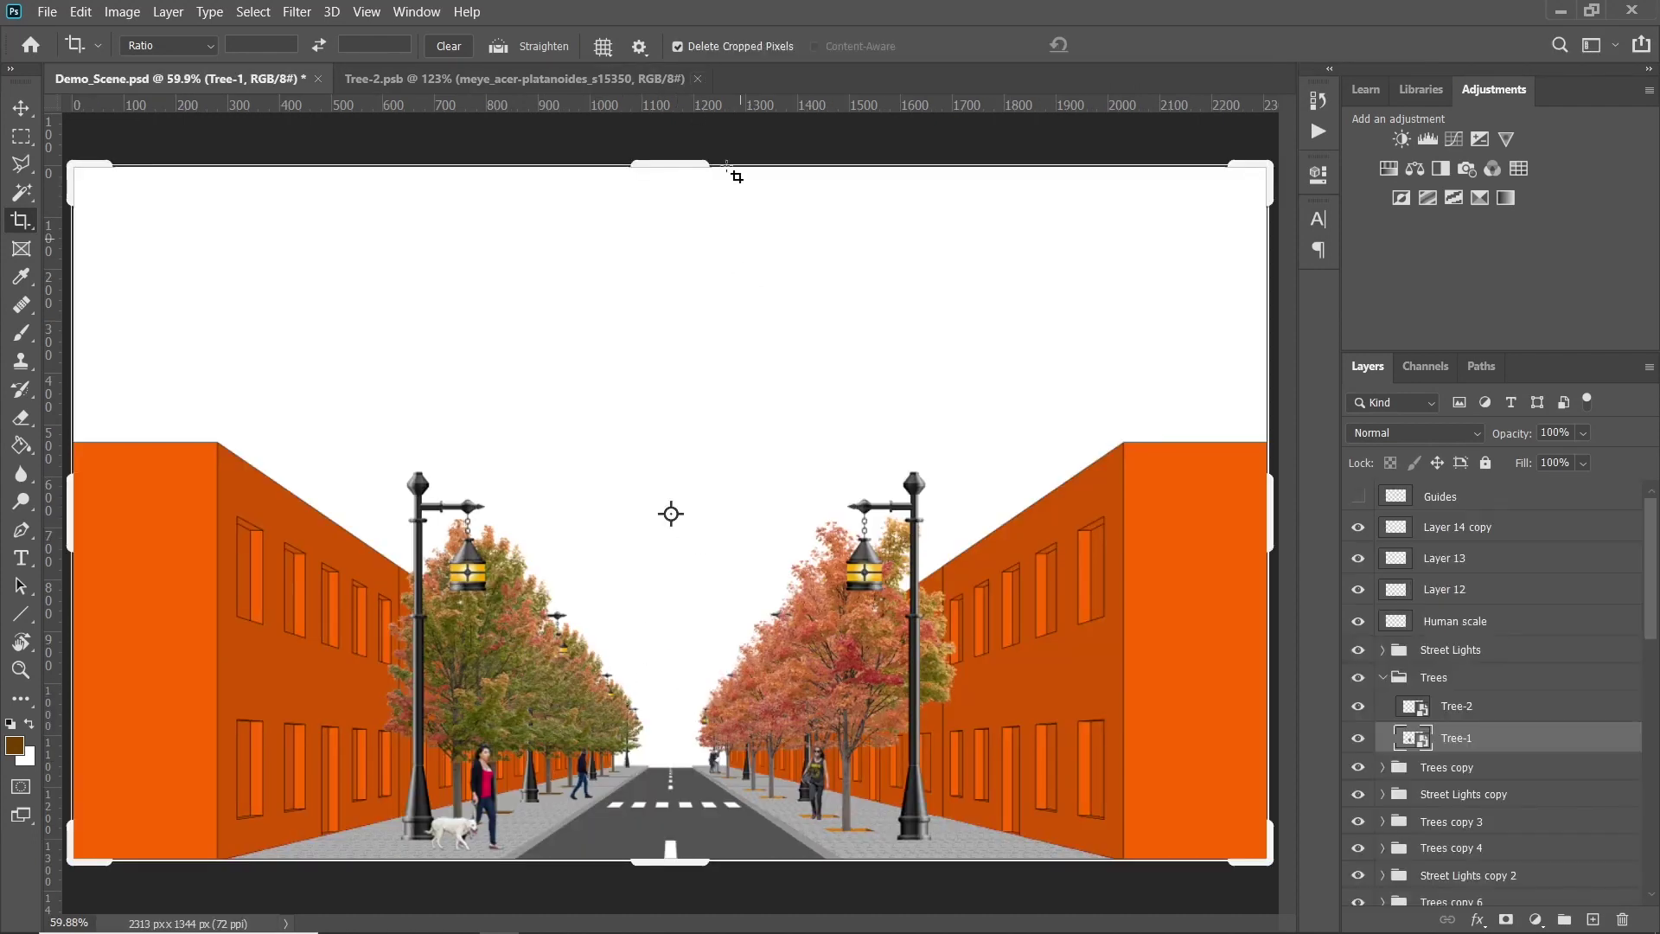
click(697, 79)
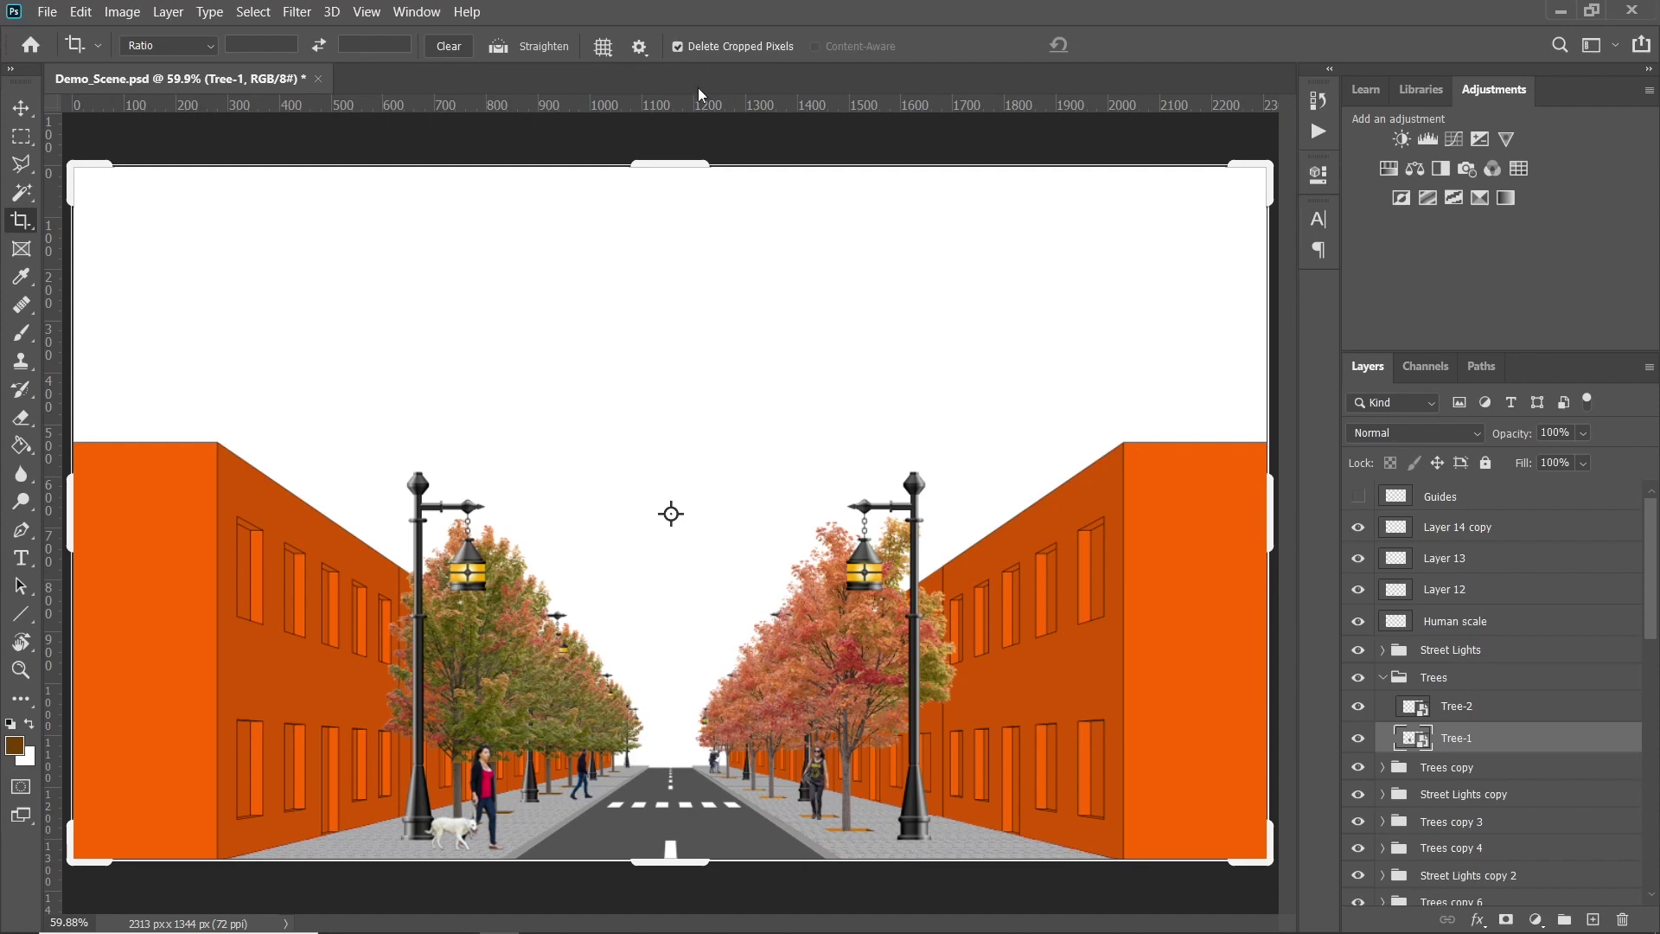
click(1384, 678)
Open the concrete paving smart object nested in the Pavement group's Texture2 and place the 209_Portland paver stone PBR texture-seamless image in it
scroll(1438, 810, down, 1)
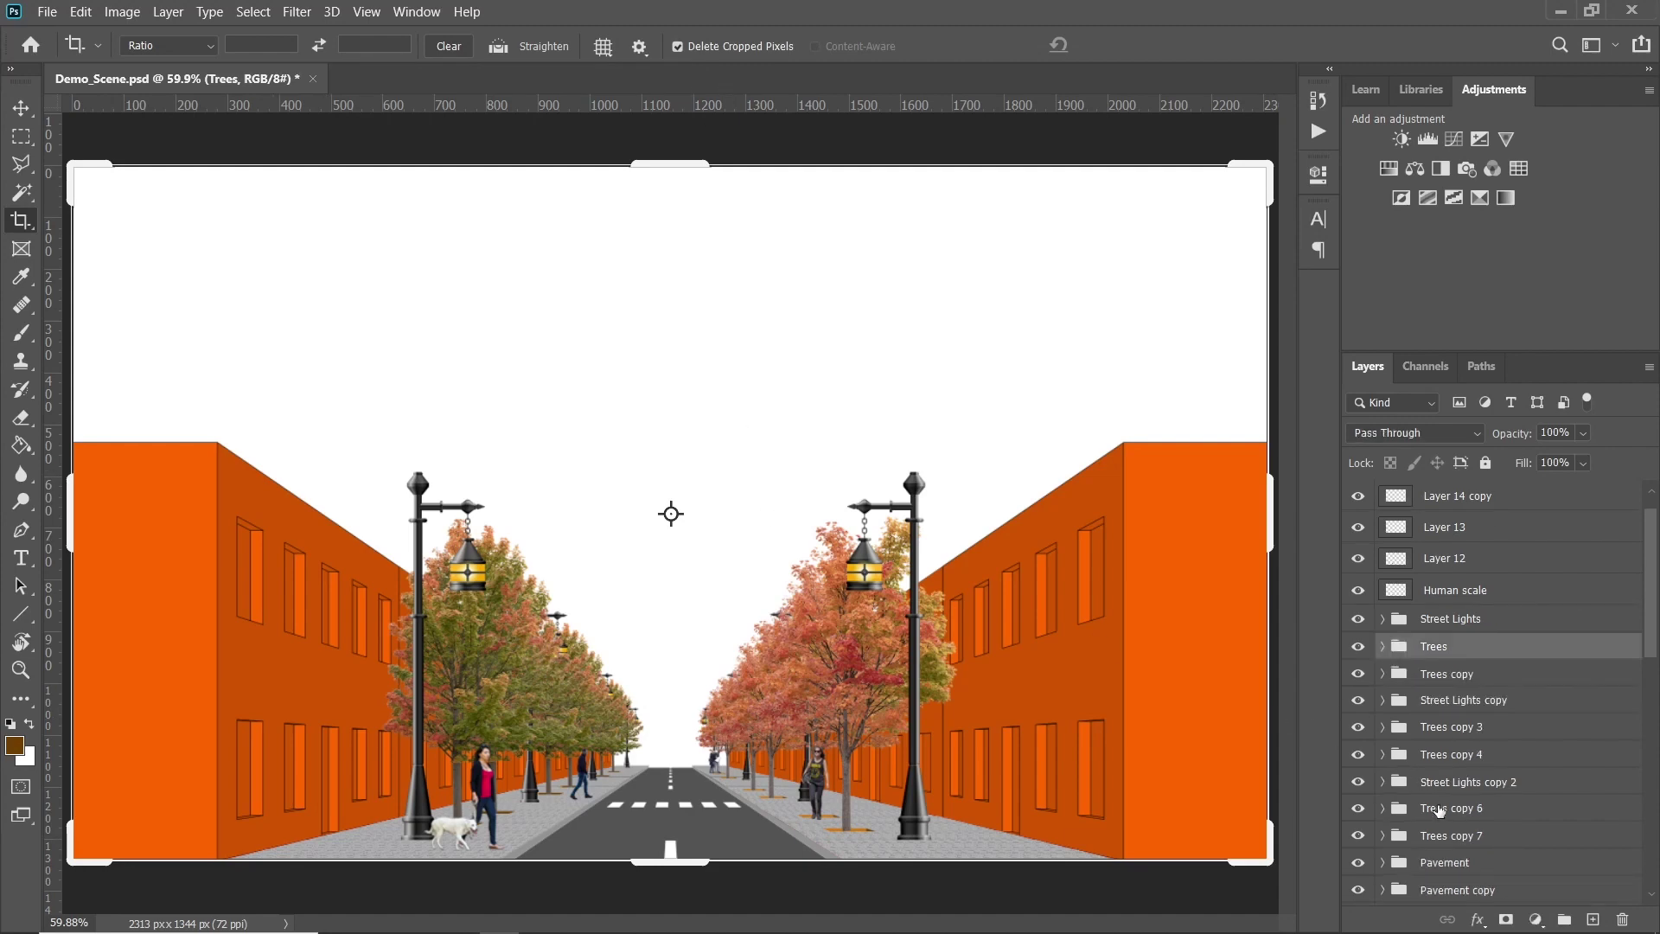
scroll(1438, 811, down, 5)
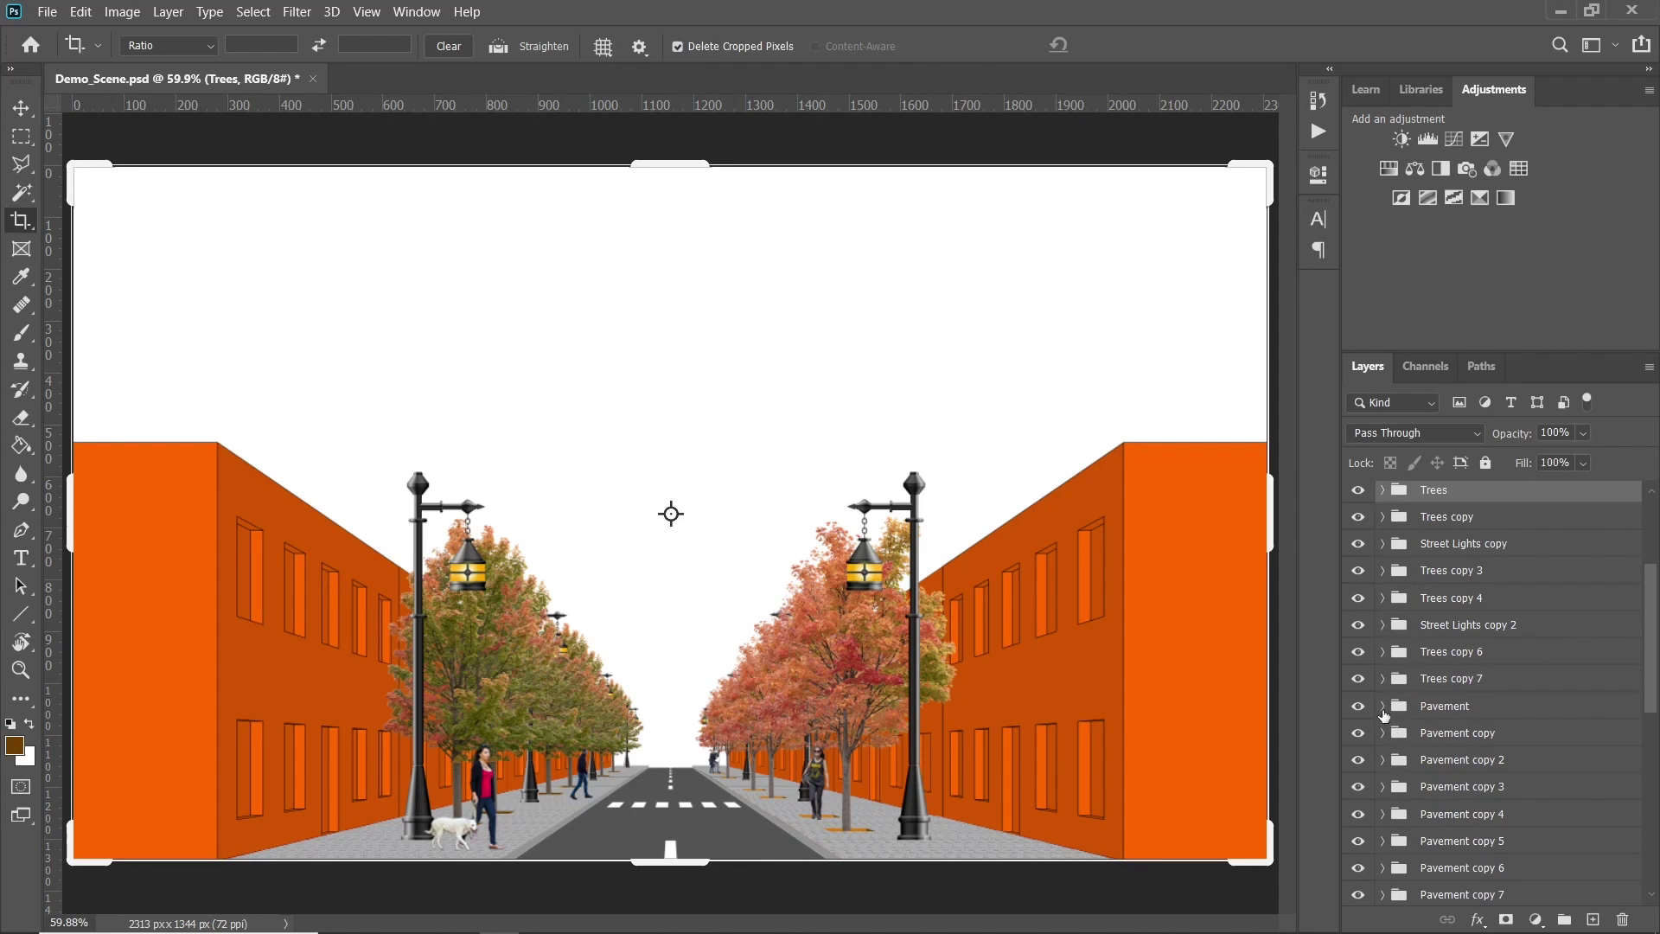
click(1382, 707)
double_click(1423, 740)
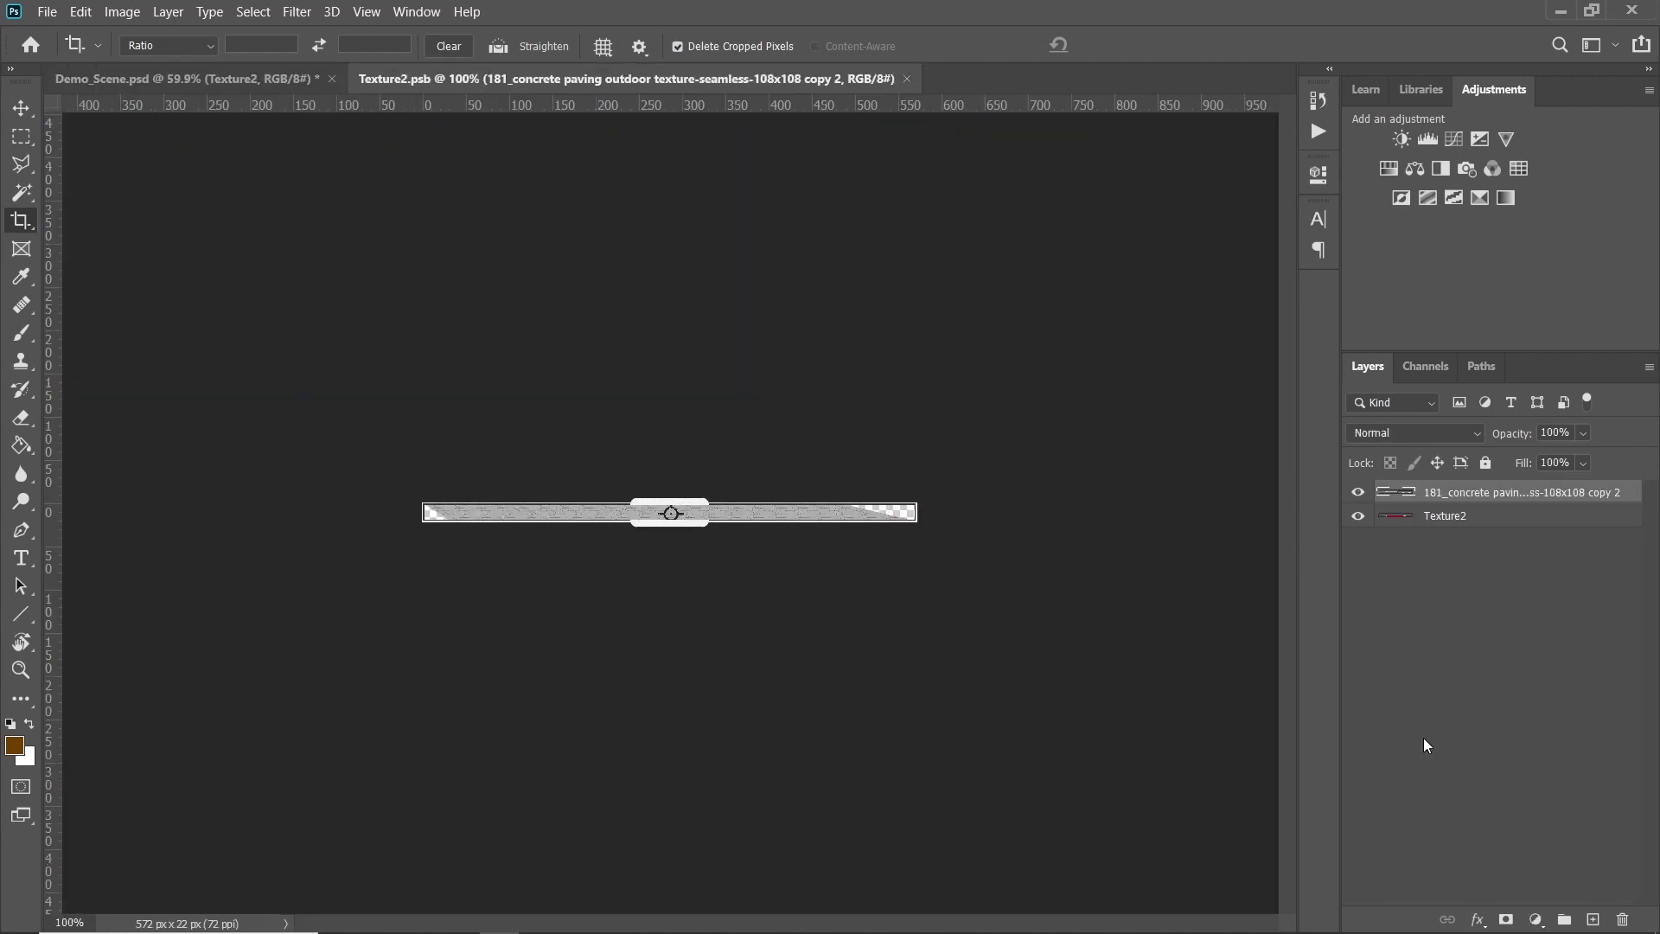
double_click(1412, 495)
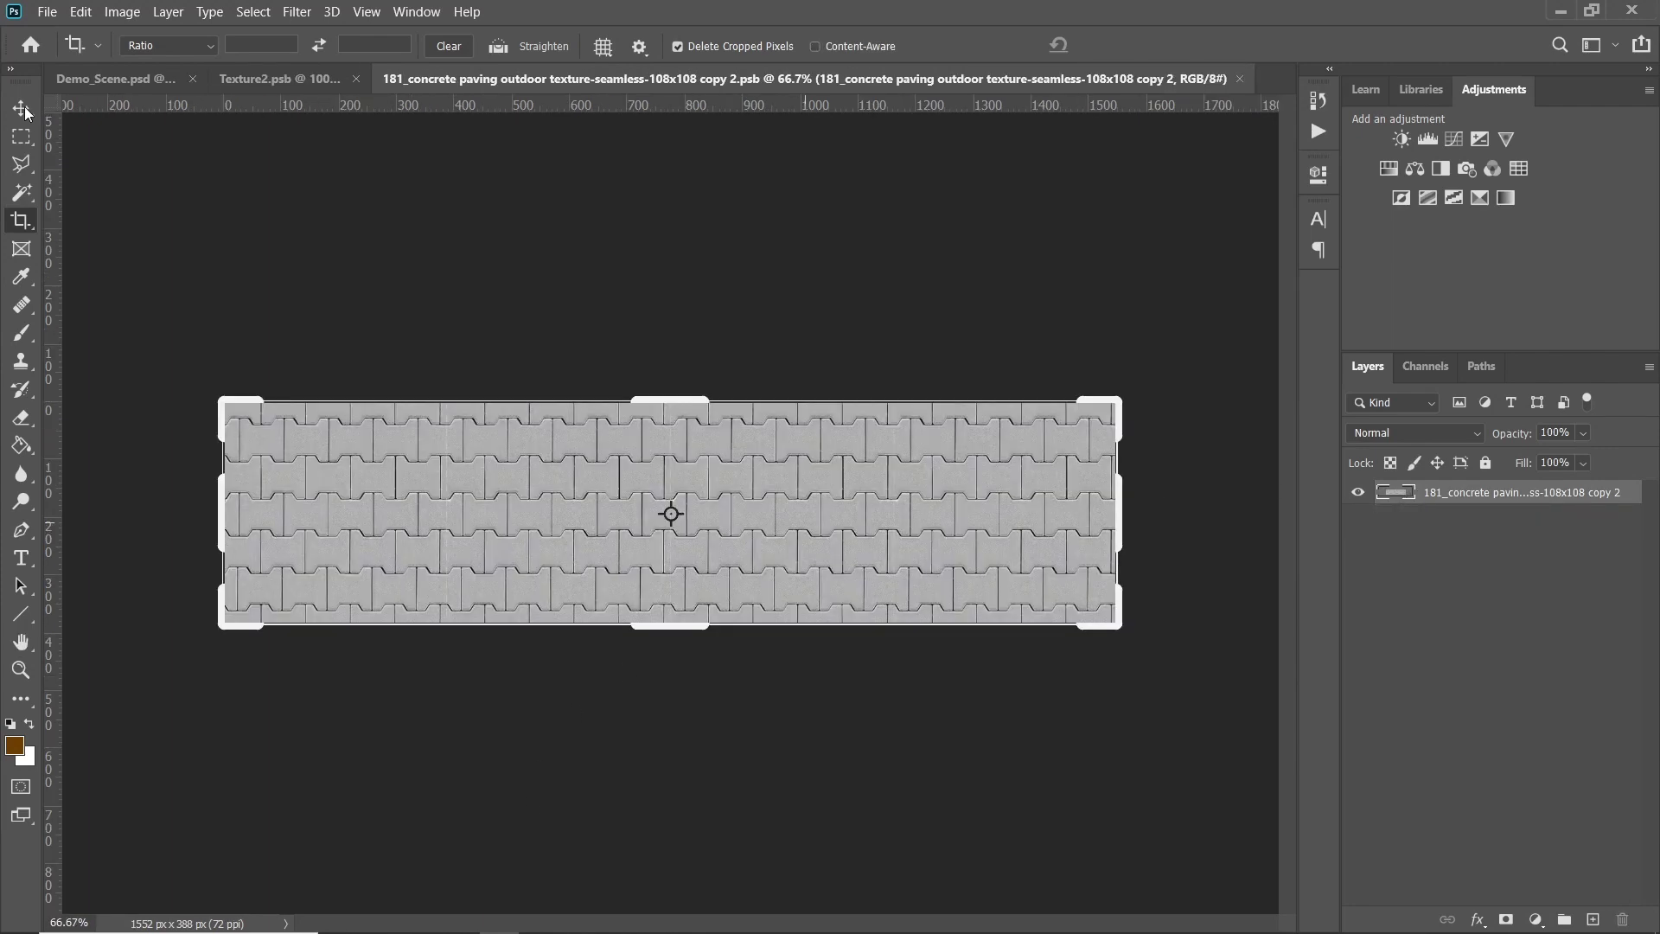
click(25, 113)
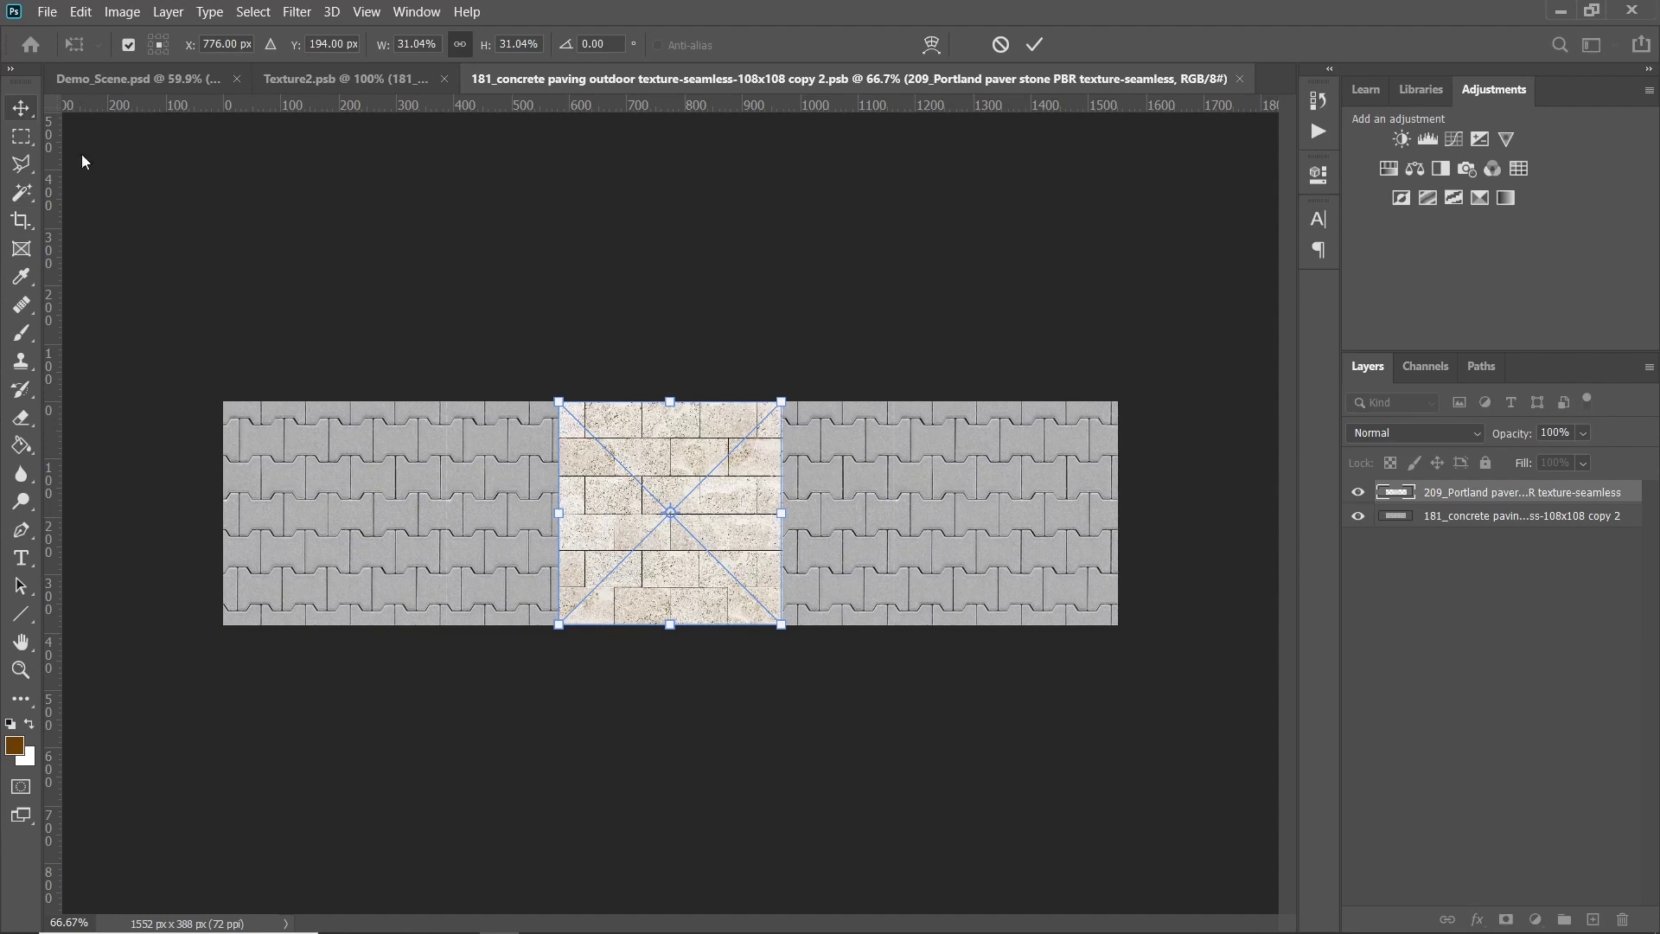
Scale the placed Portland paver texture to 46.74%, turn on snapping to all elements, and align it with the canvas's left and bottom edges
drag(670, 401, 676, 294)
drag(703, 567, 435, 569)
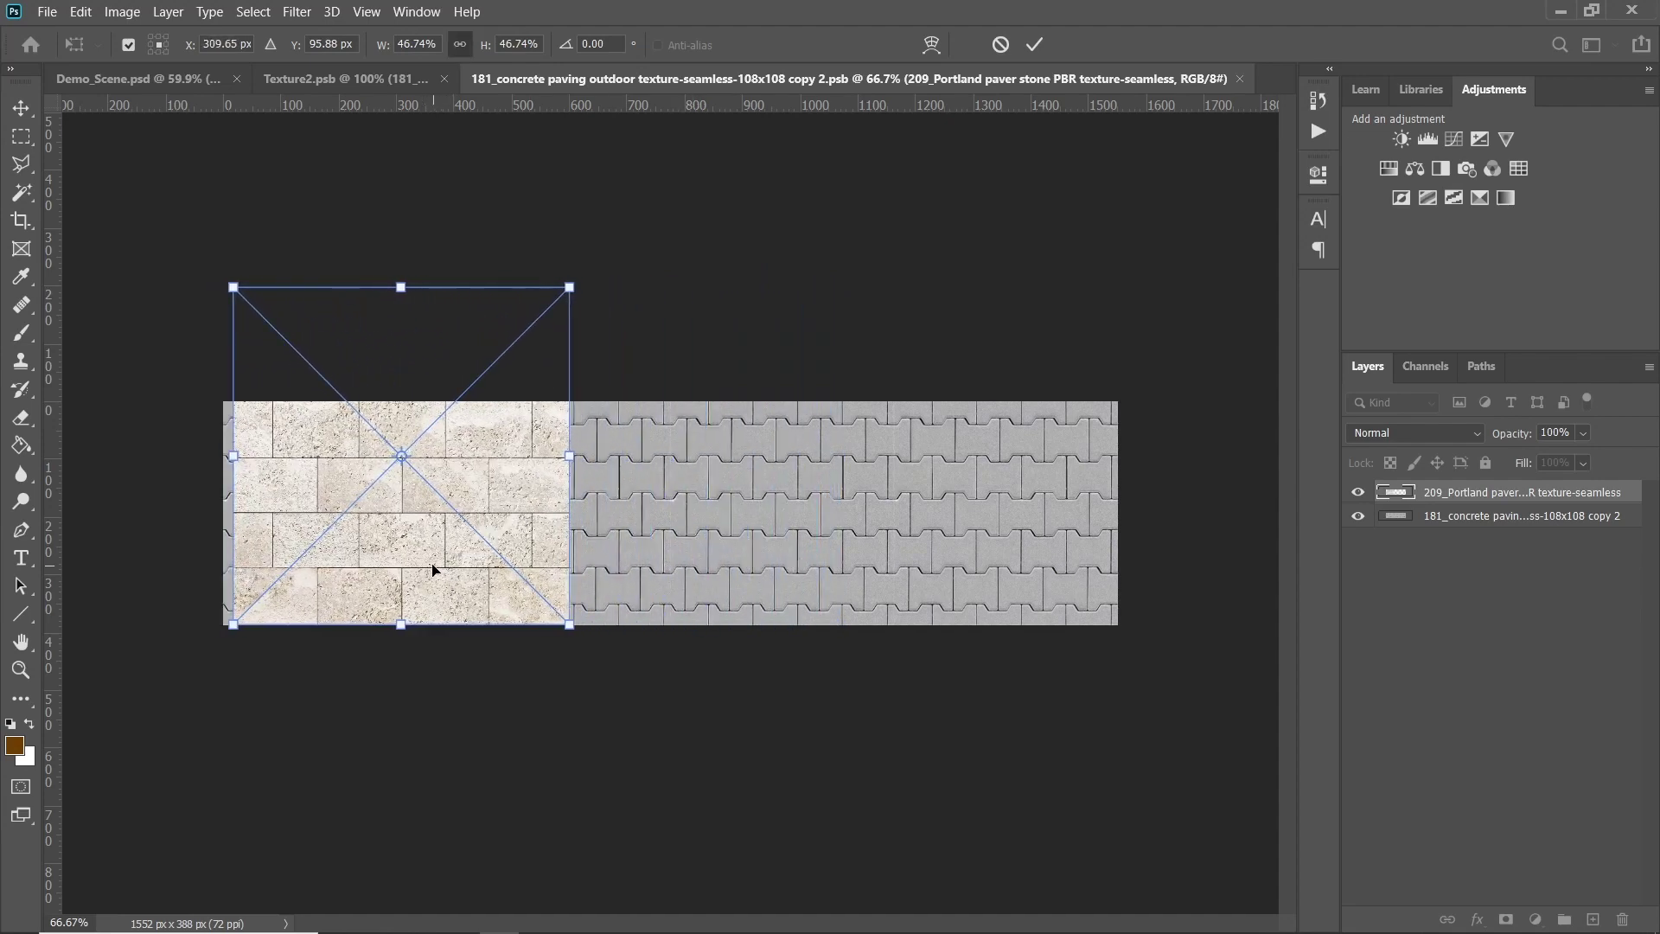
click(259, 12)
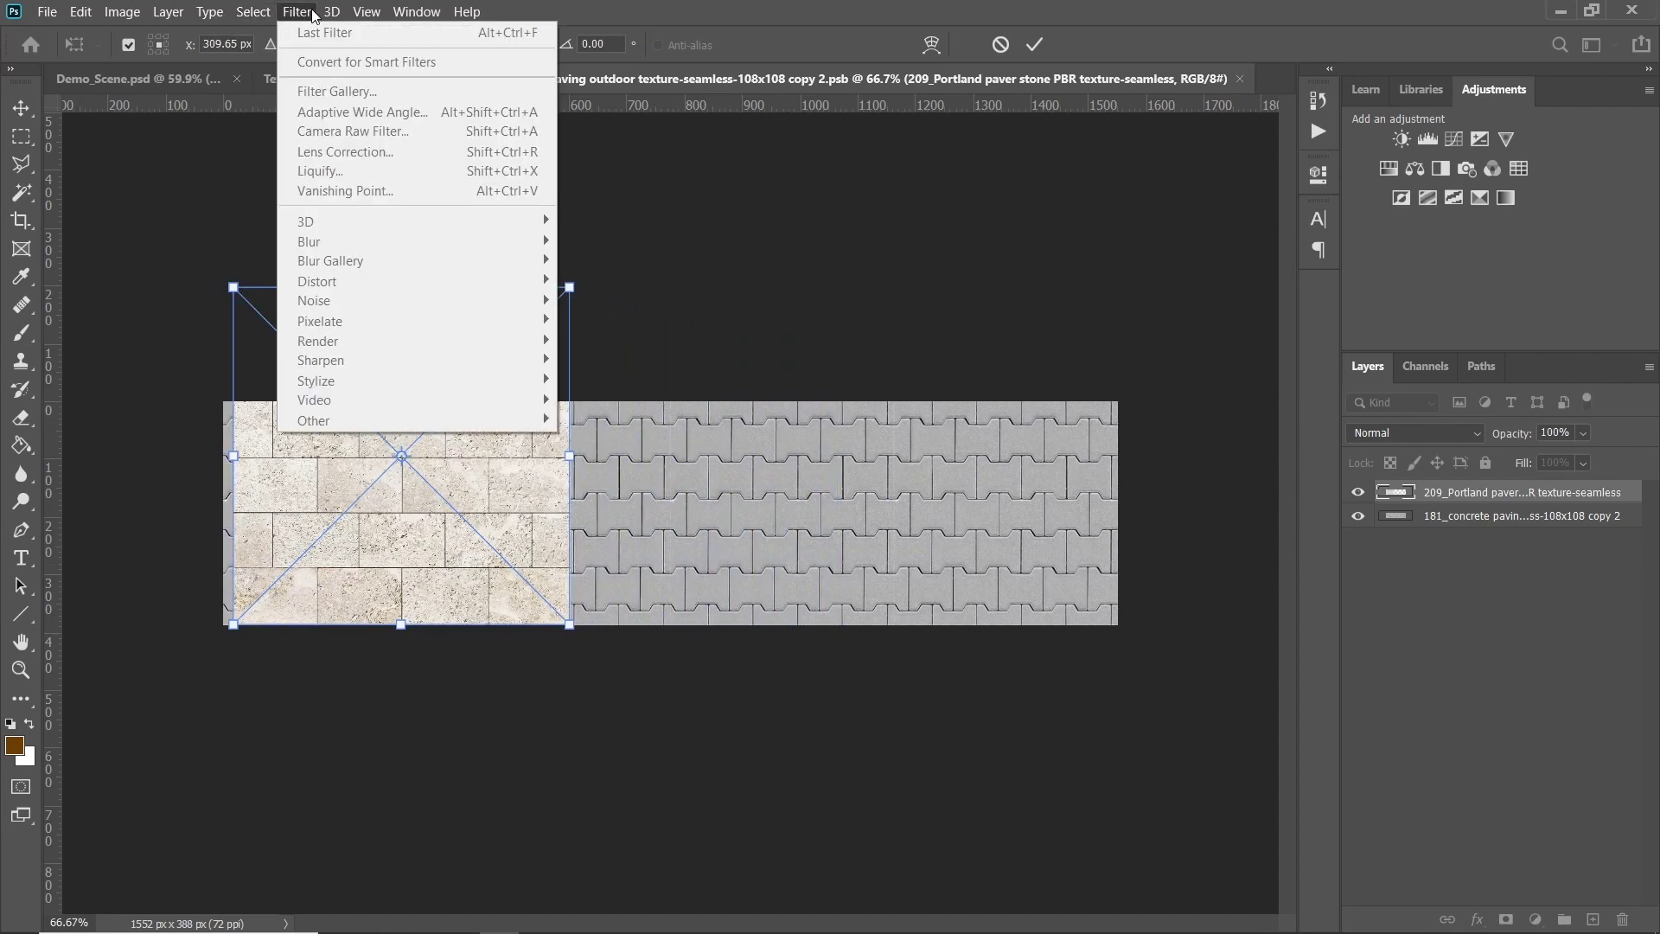
mouse_move(367, 12)
mouse_move(503, 482)
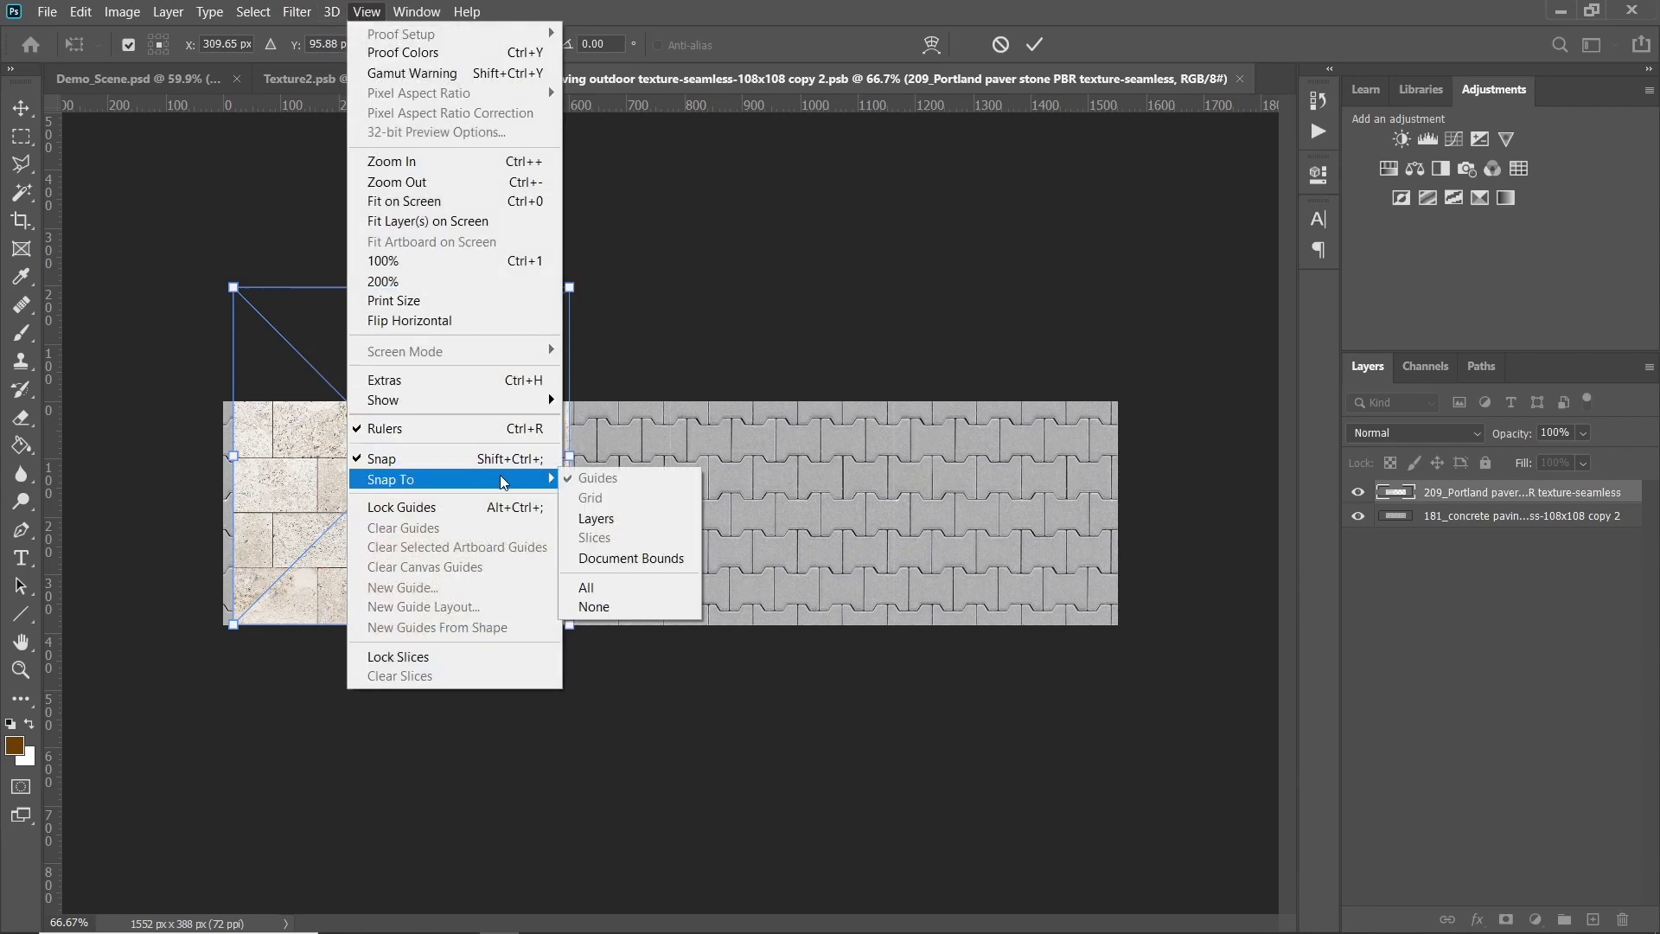
click(586, 587)
drag(476, 531, 427, 532)
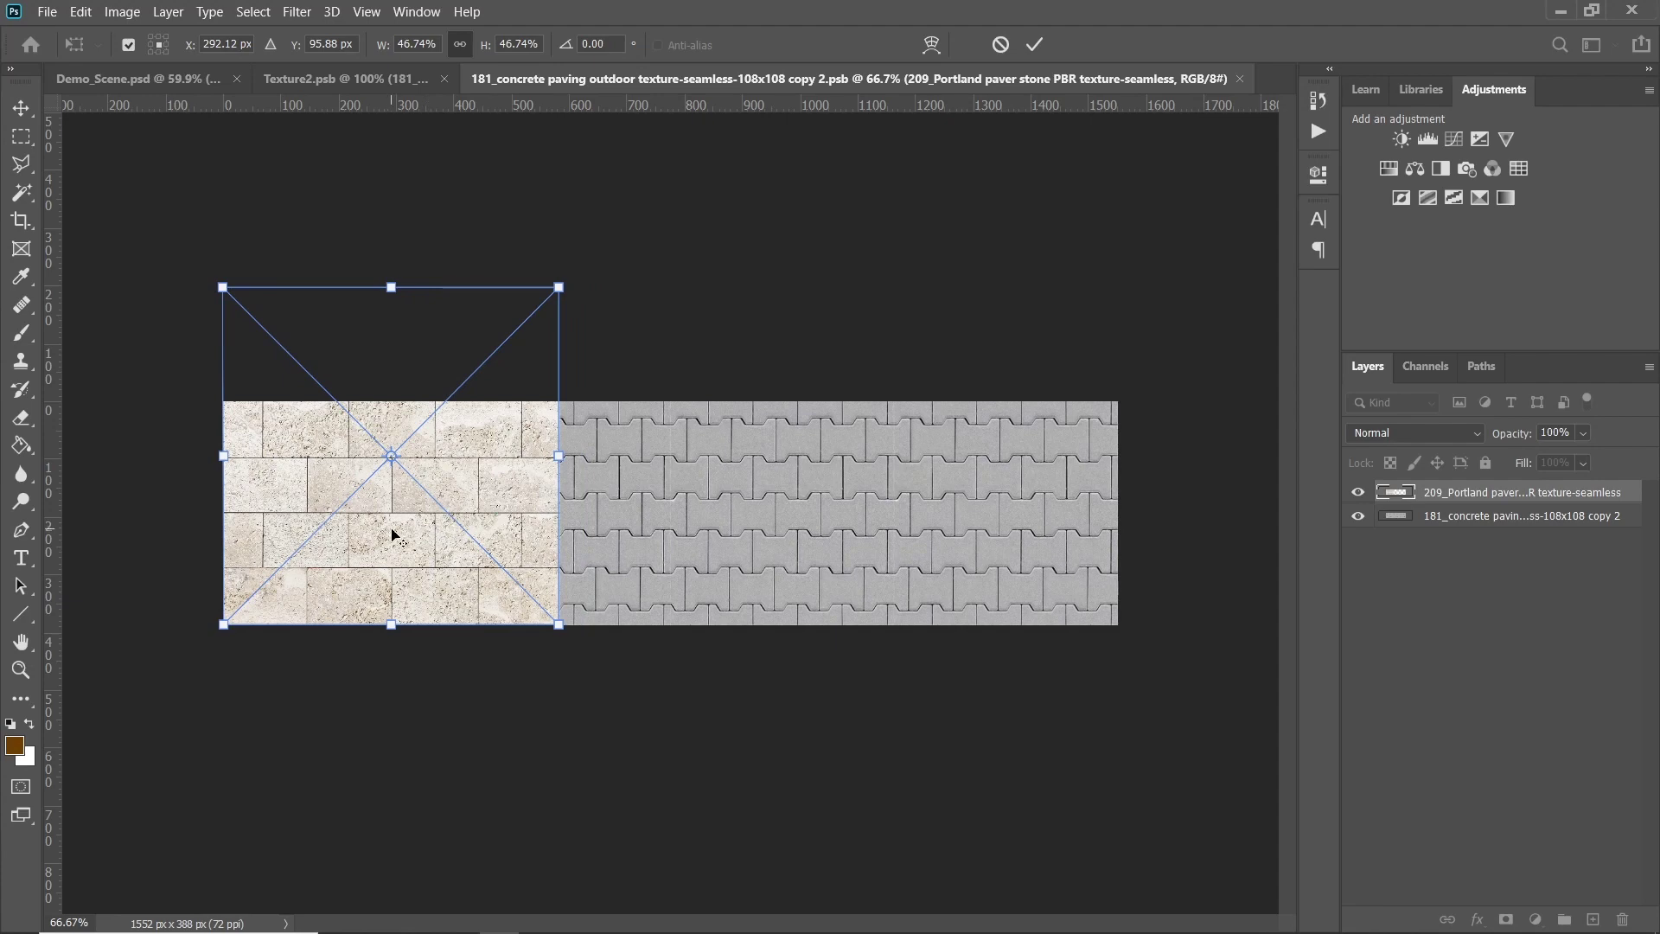
alt+click(404, 534)
click(1034, 44)
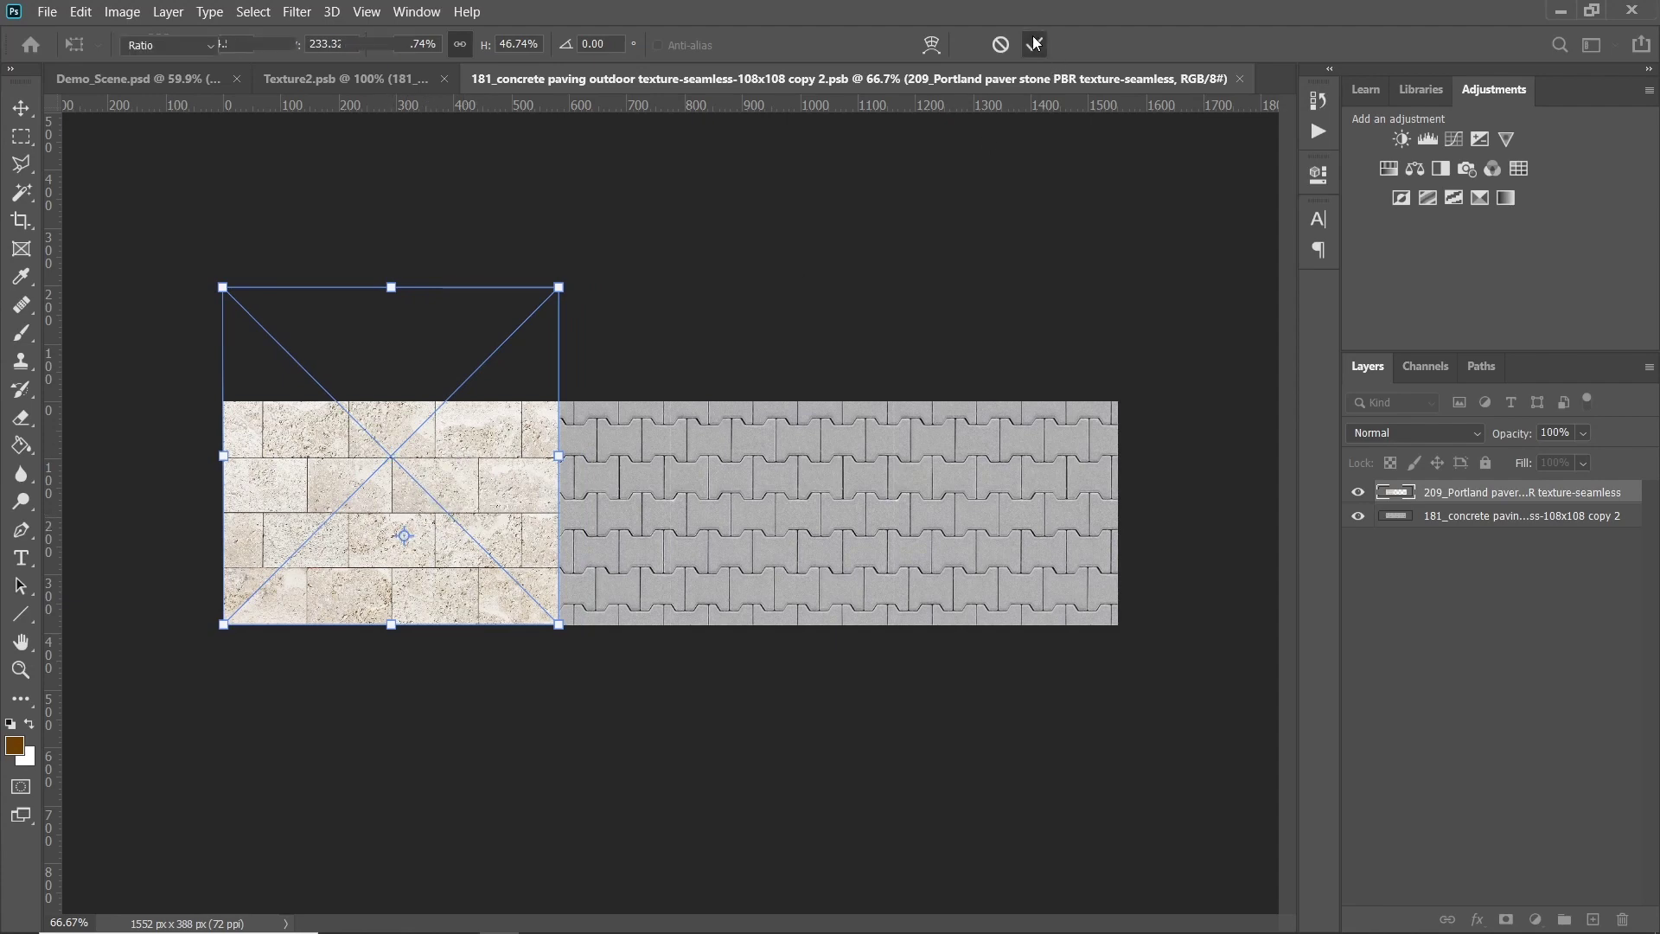
Hide the original concrete paving layer and fill the rest of the strip with two side-by-side copies of the Portland paver layer
key(c)
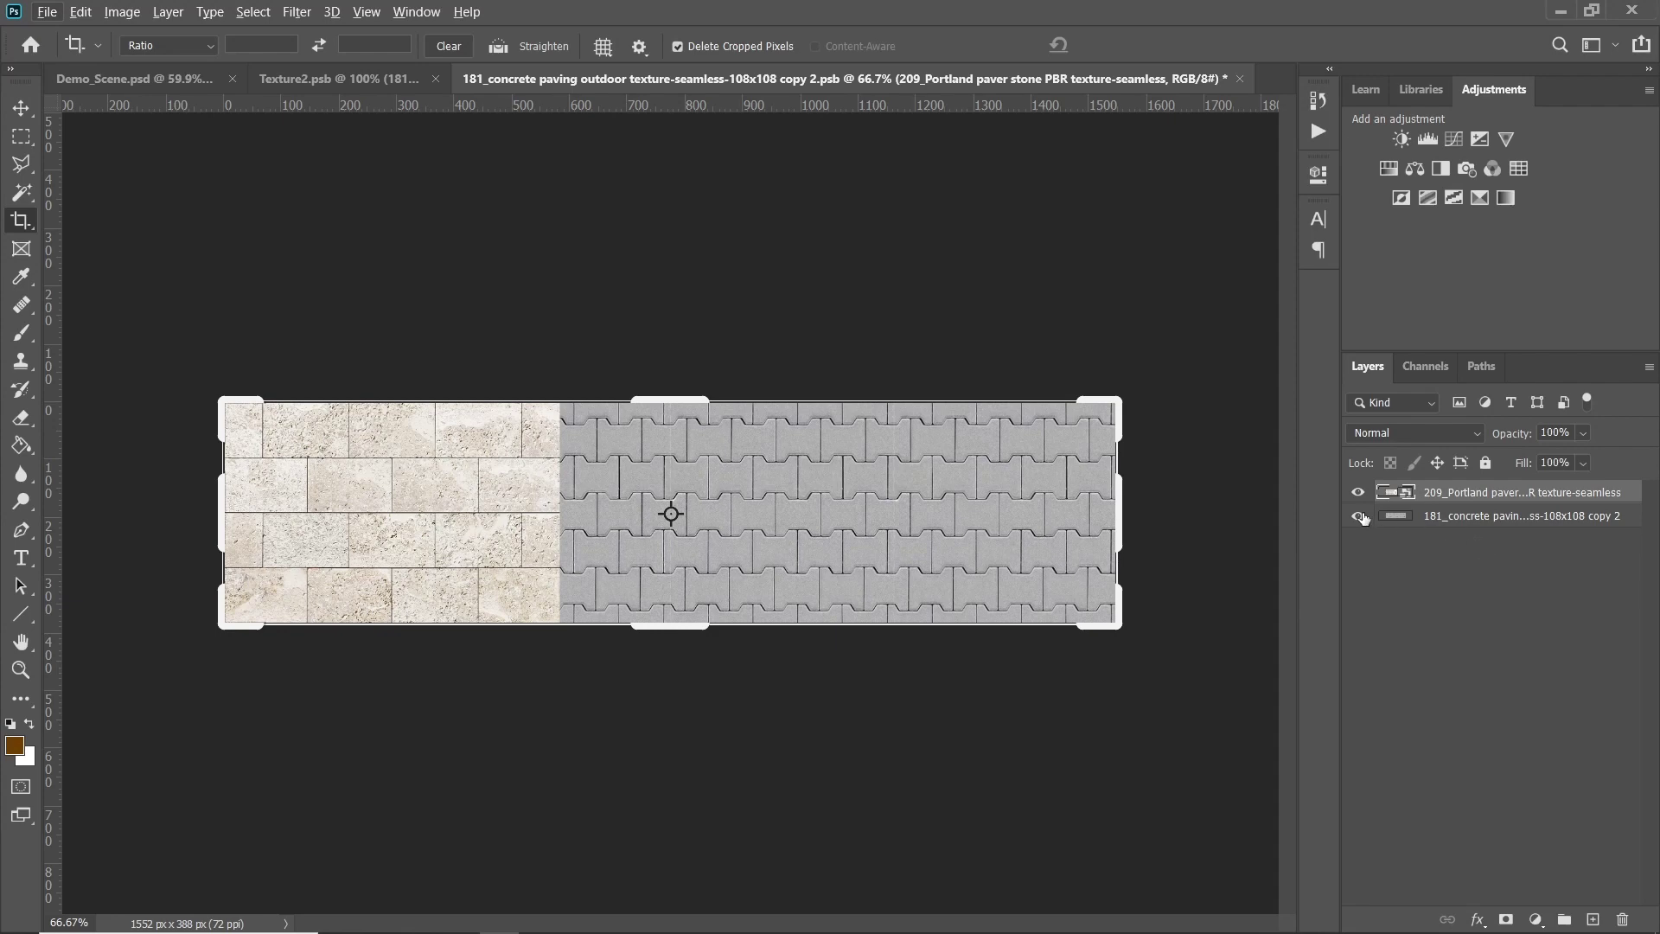
click(1359, 516)
click(1358, 516)
key(v)
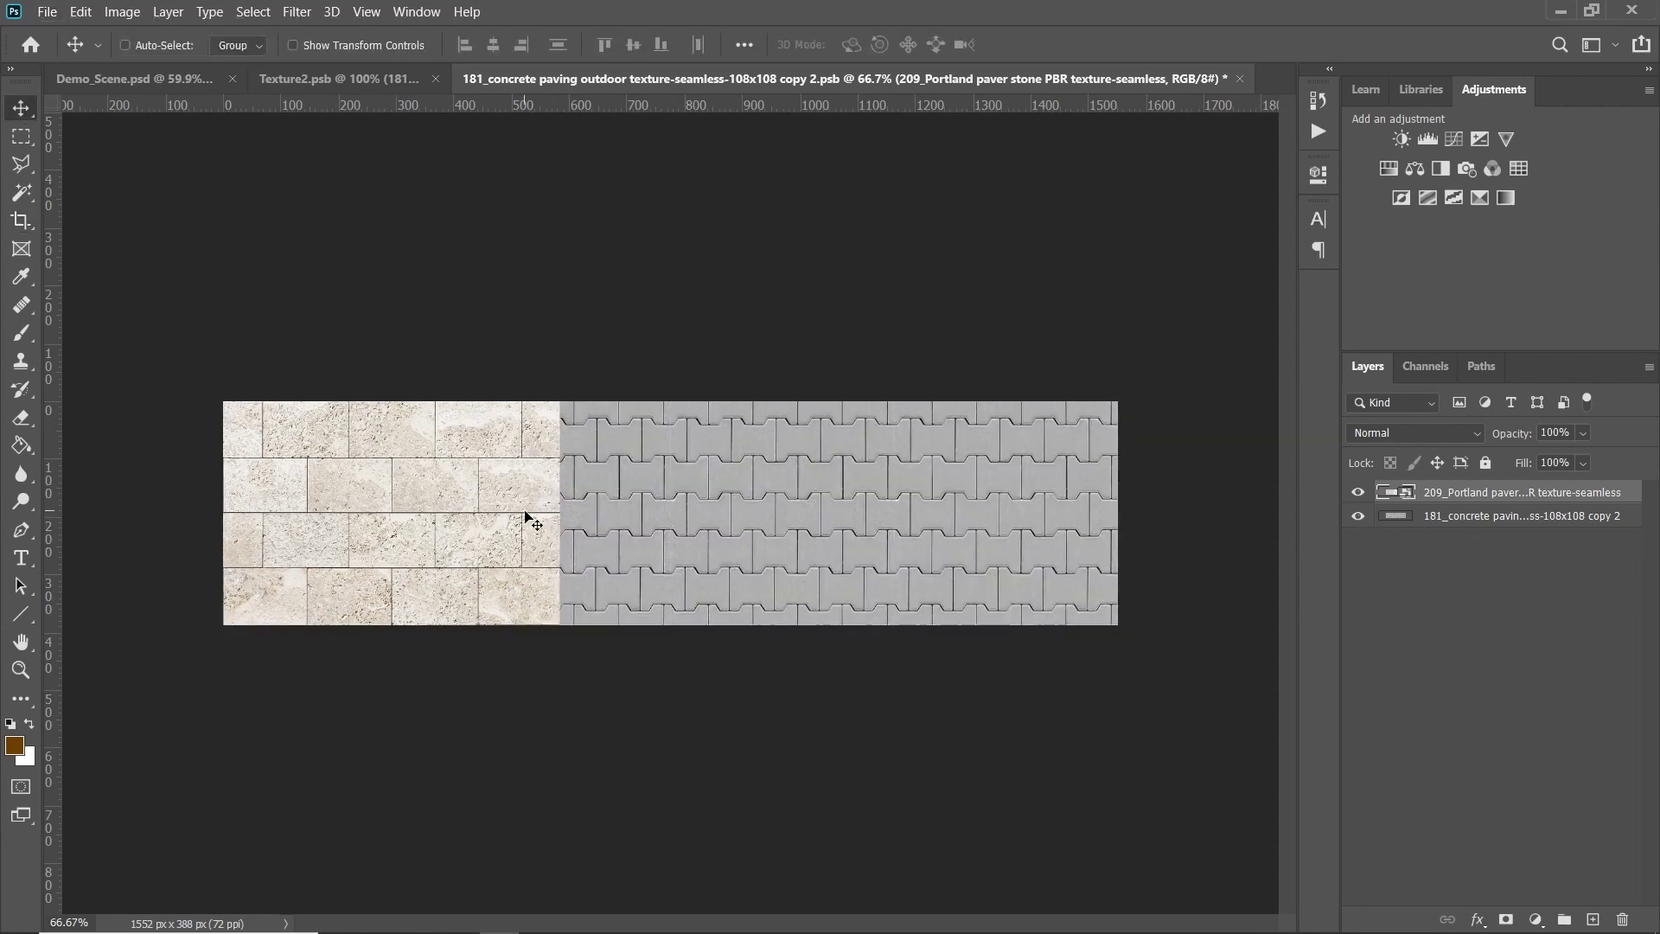
click(1358, 517)
drag(465, 528, 1056, 545)
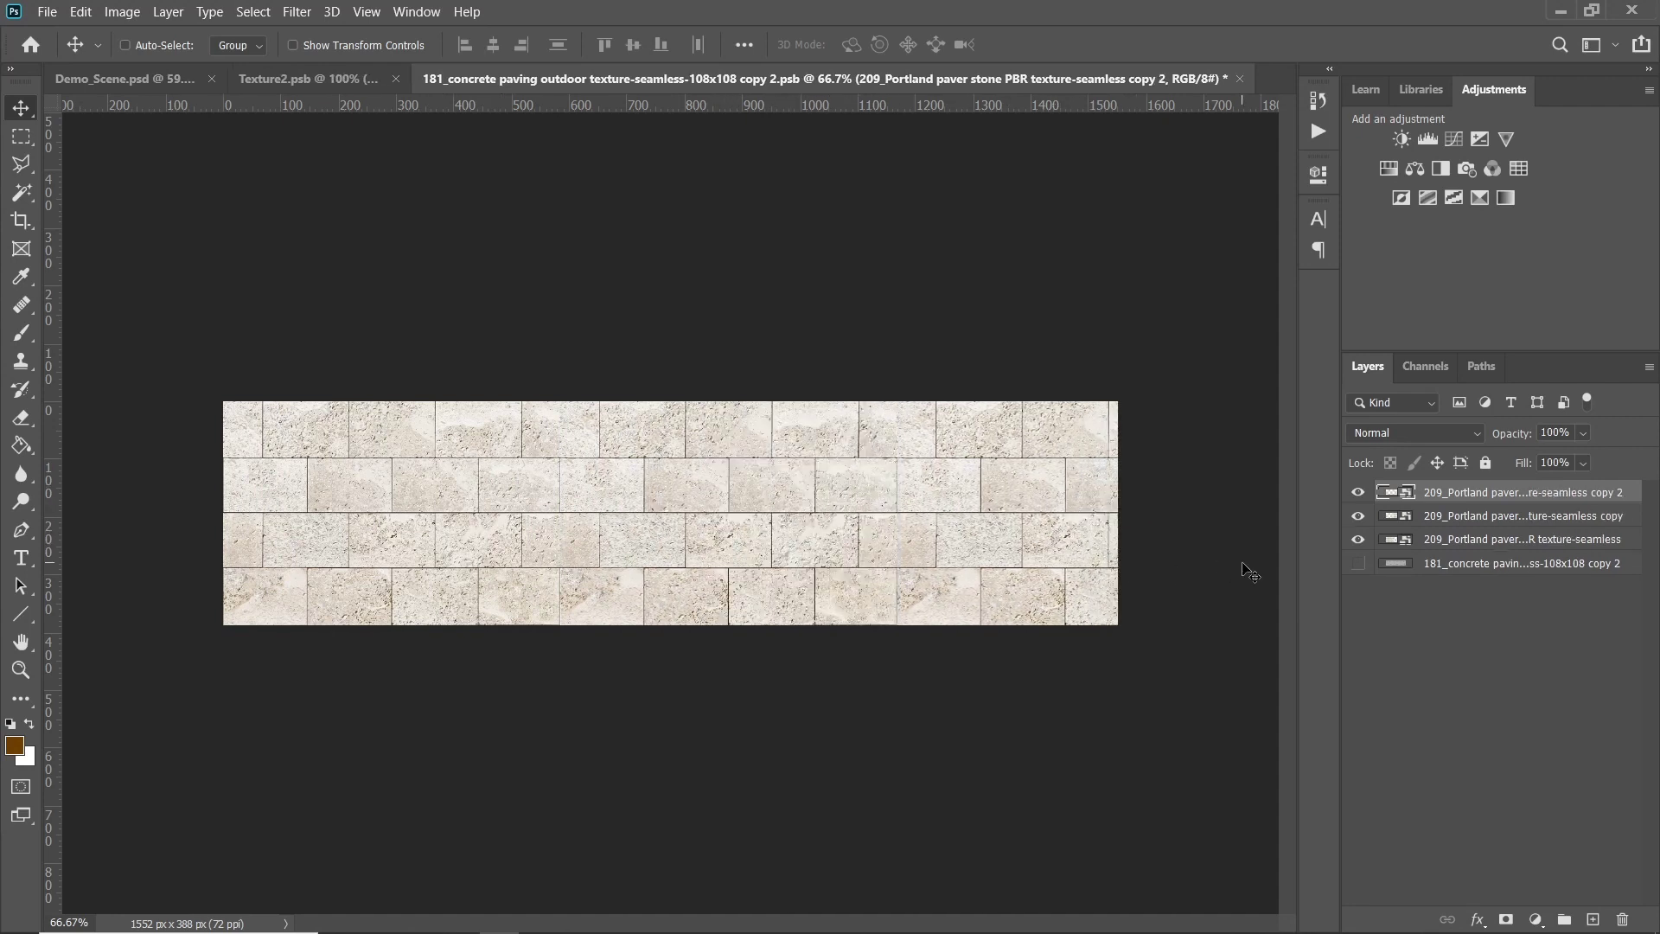
Merge the three Portland paver layers into one, then save and close the nested paving and Texture2 documents
shift+click(1436, 545)
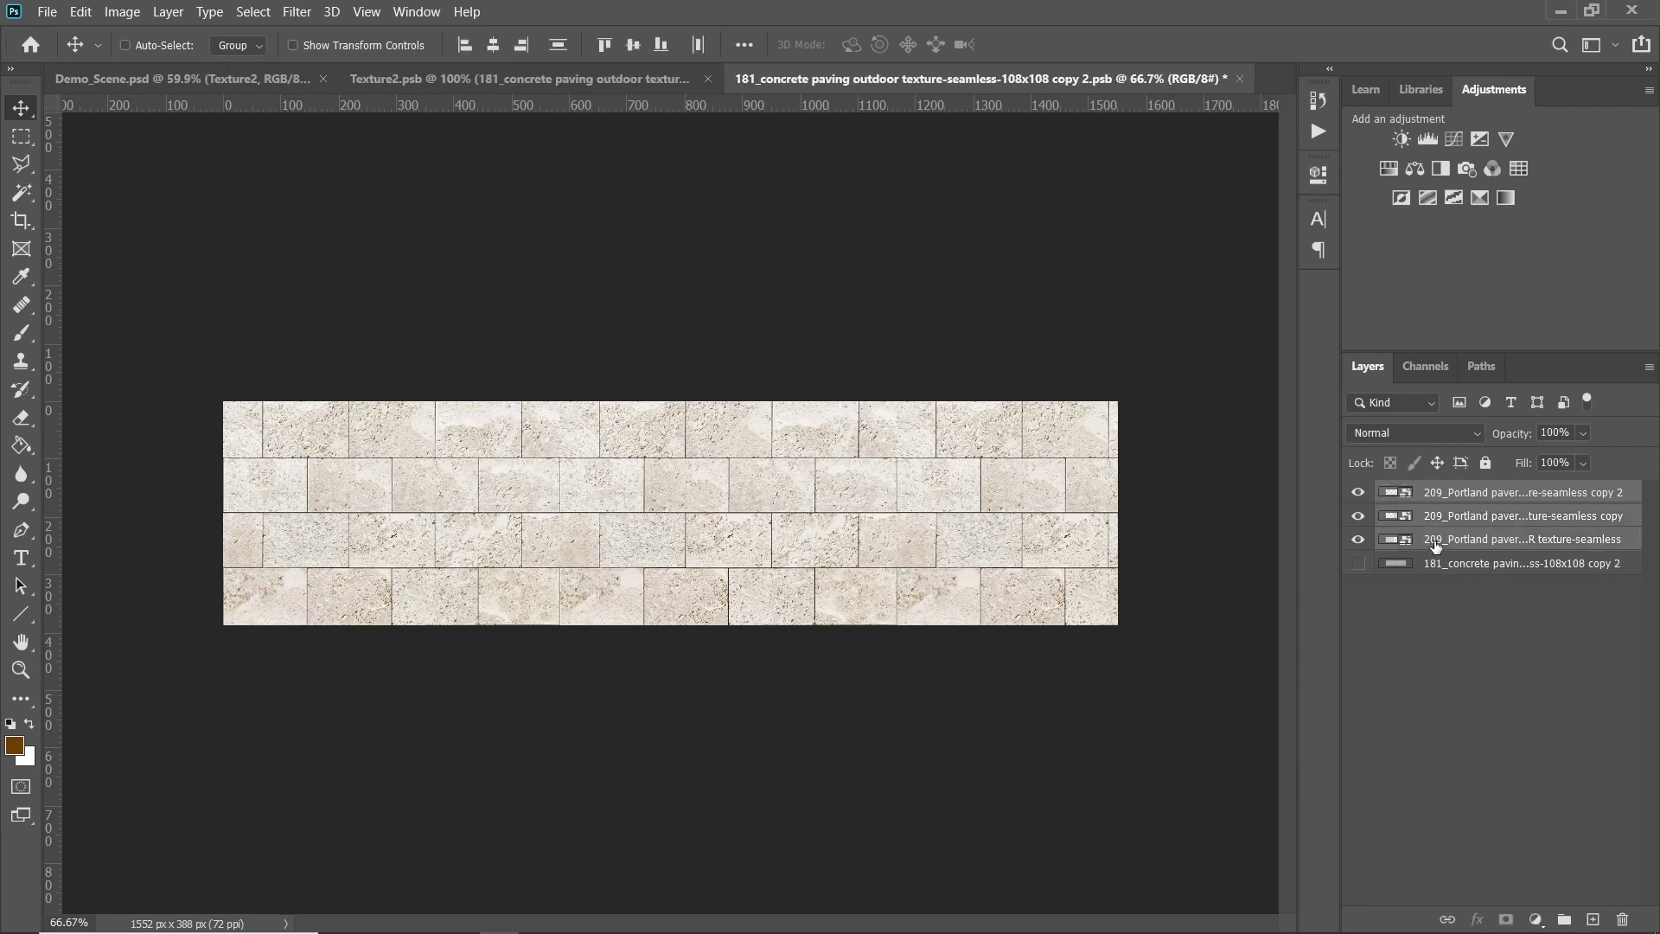
key(ctrl+e)
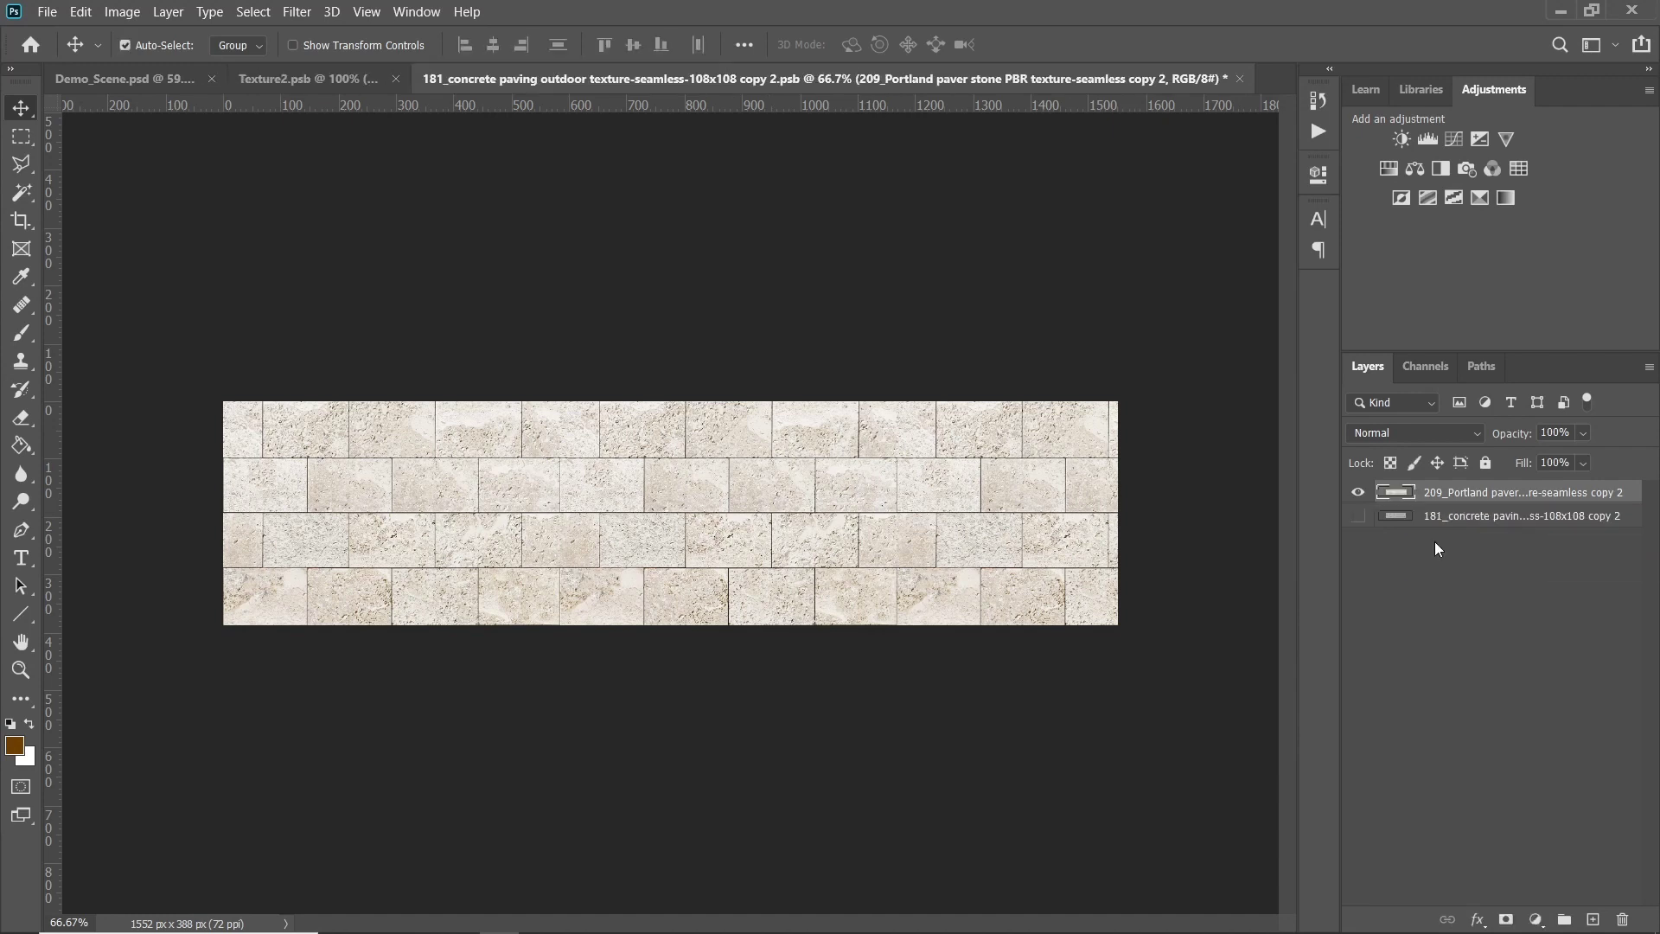
key(ctrl+s)
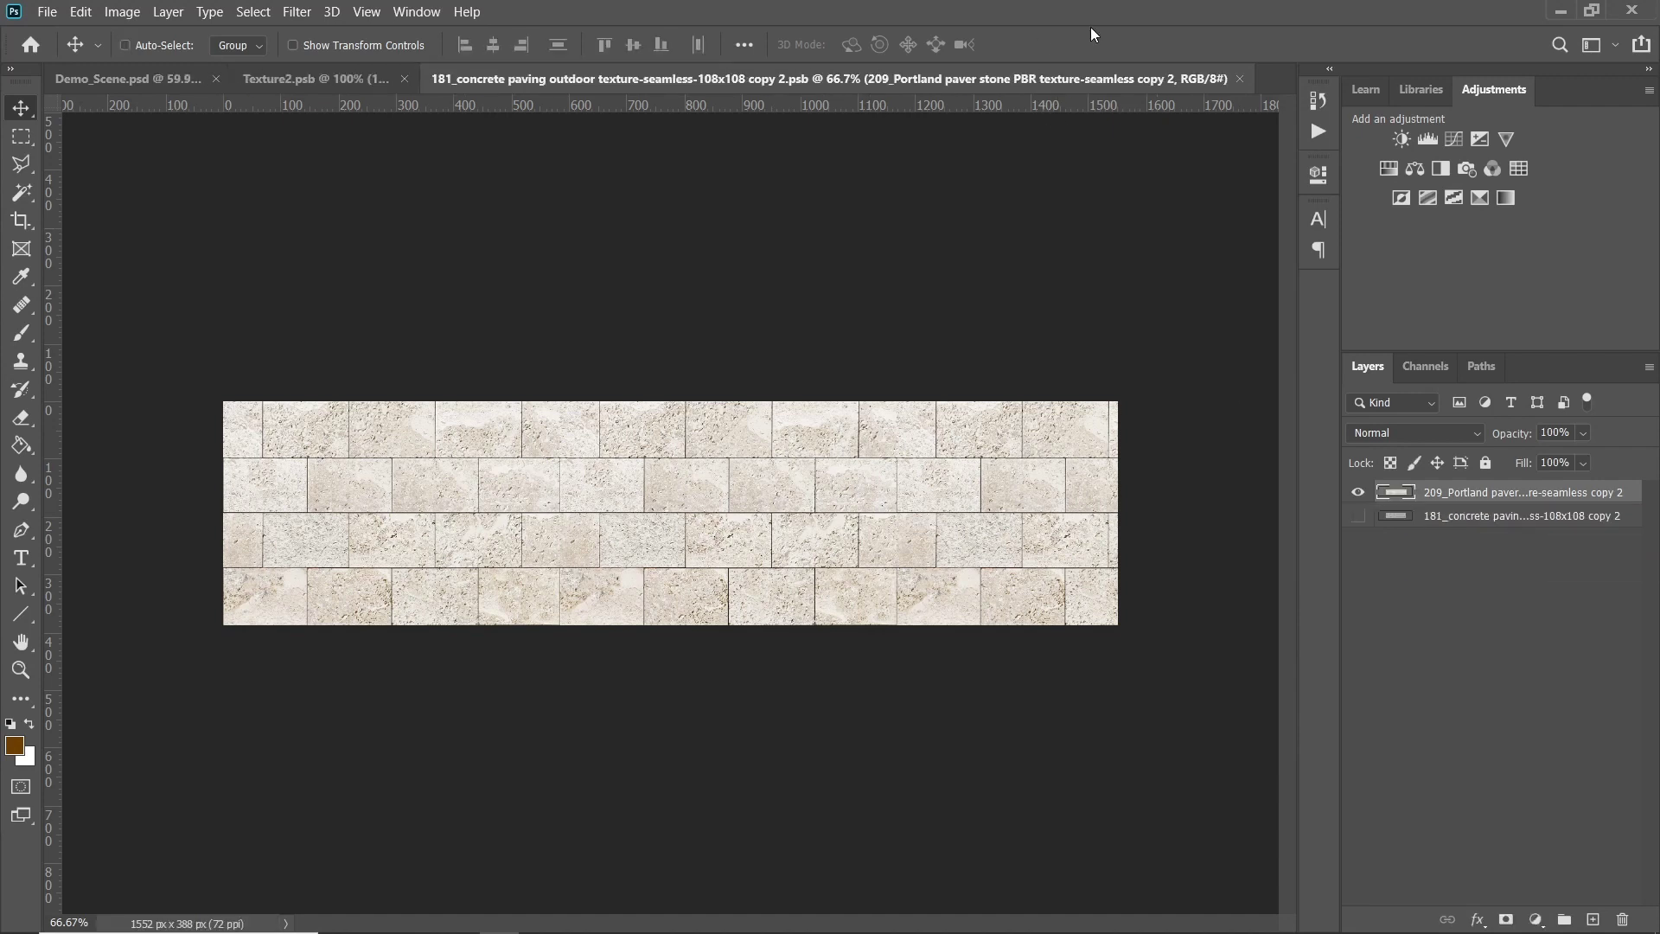
click(1238, 81)
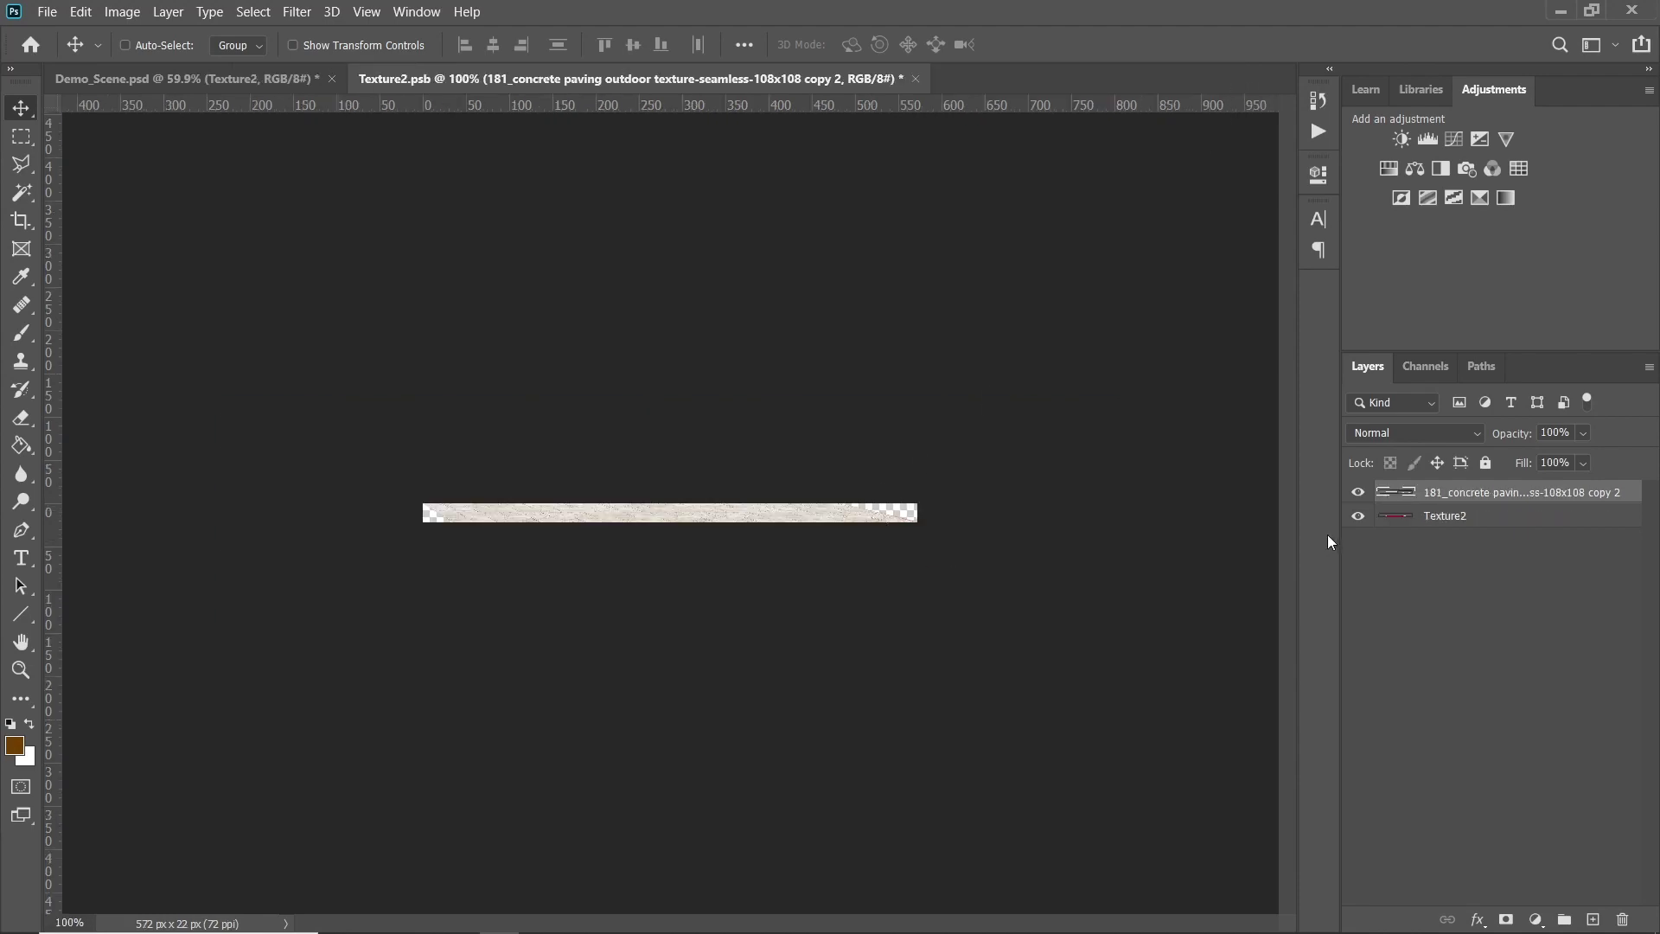
key(ctrl+s)
click(908, 78)
scroll(873, 838, up, 10)
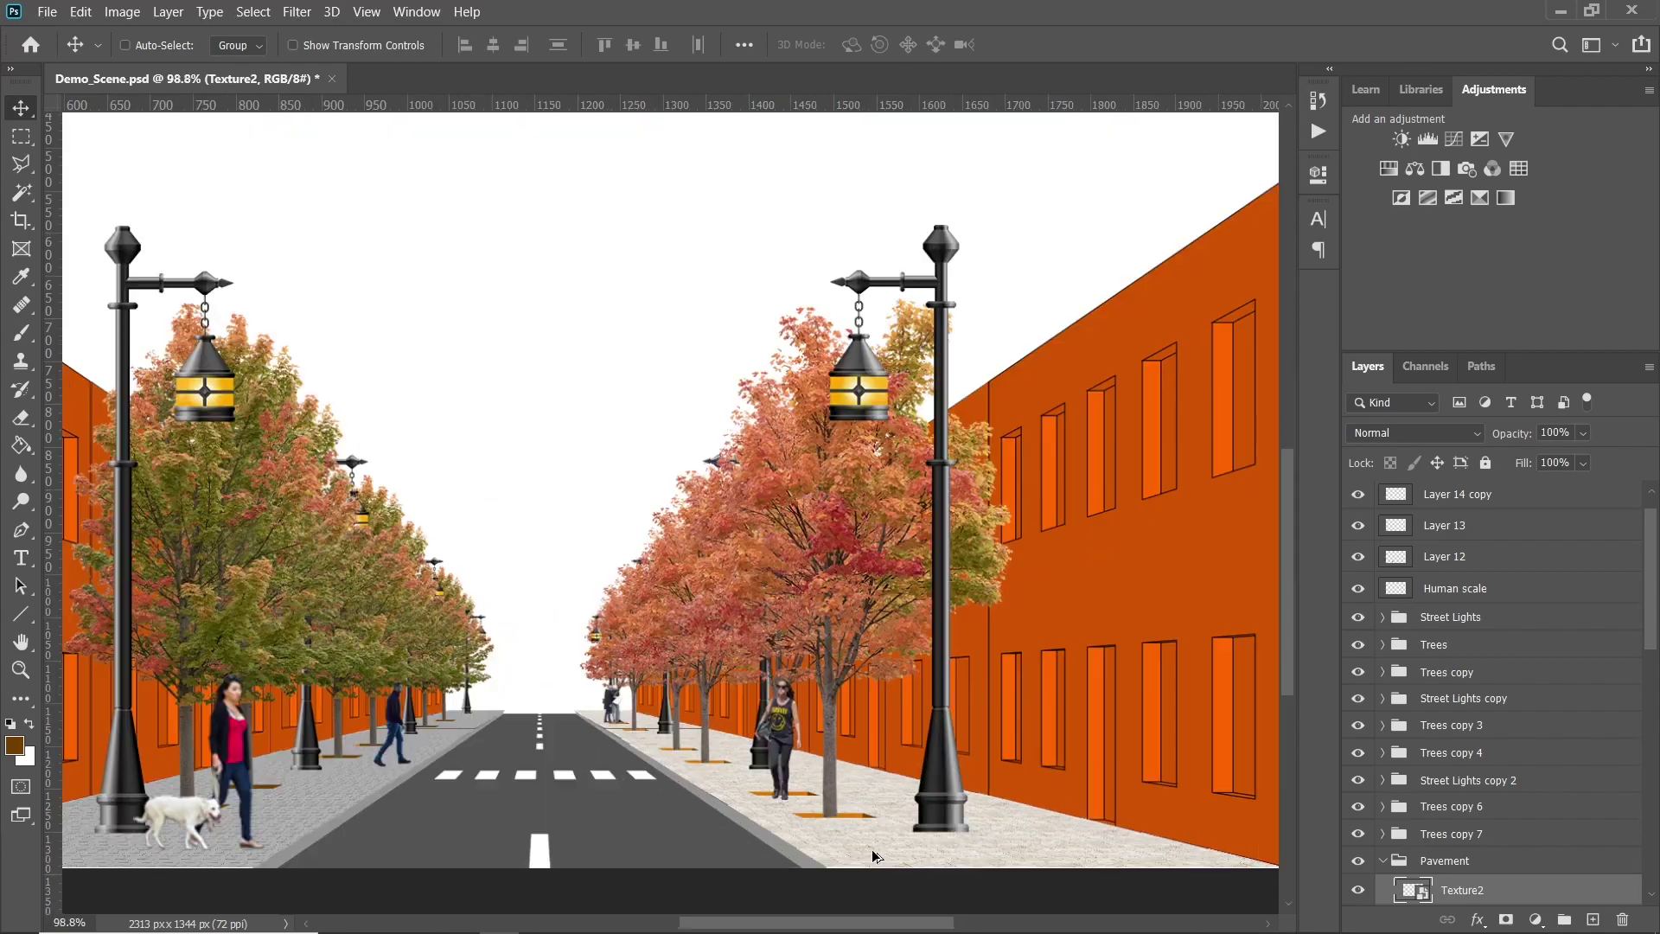
scroll(846, 783, down, 2)
scroll(846, 784, down, 3)
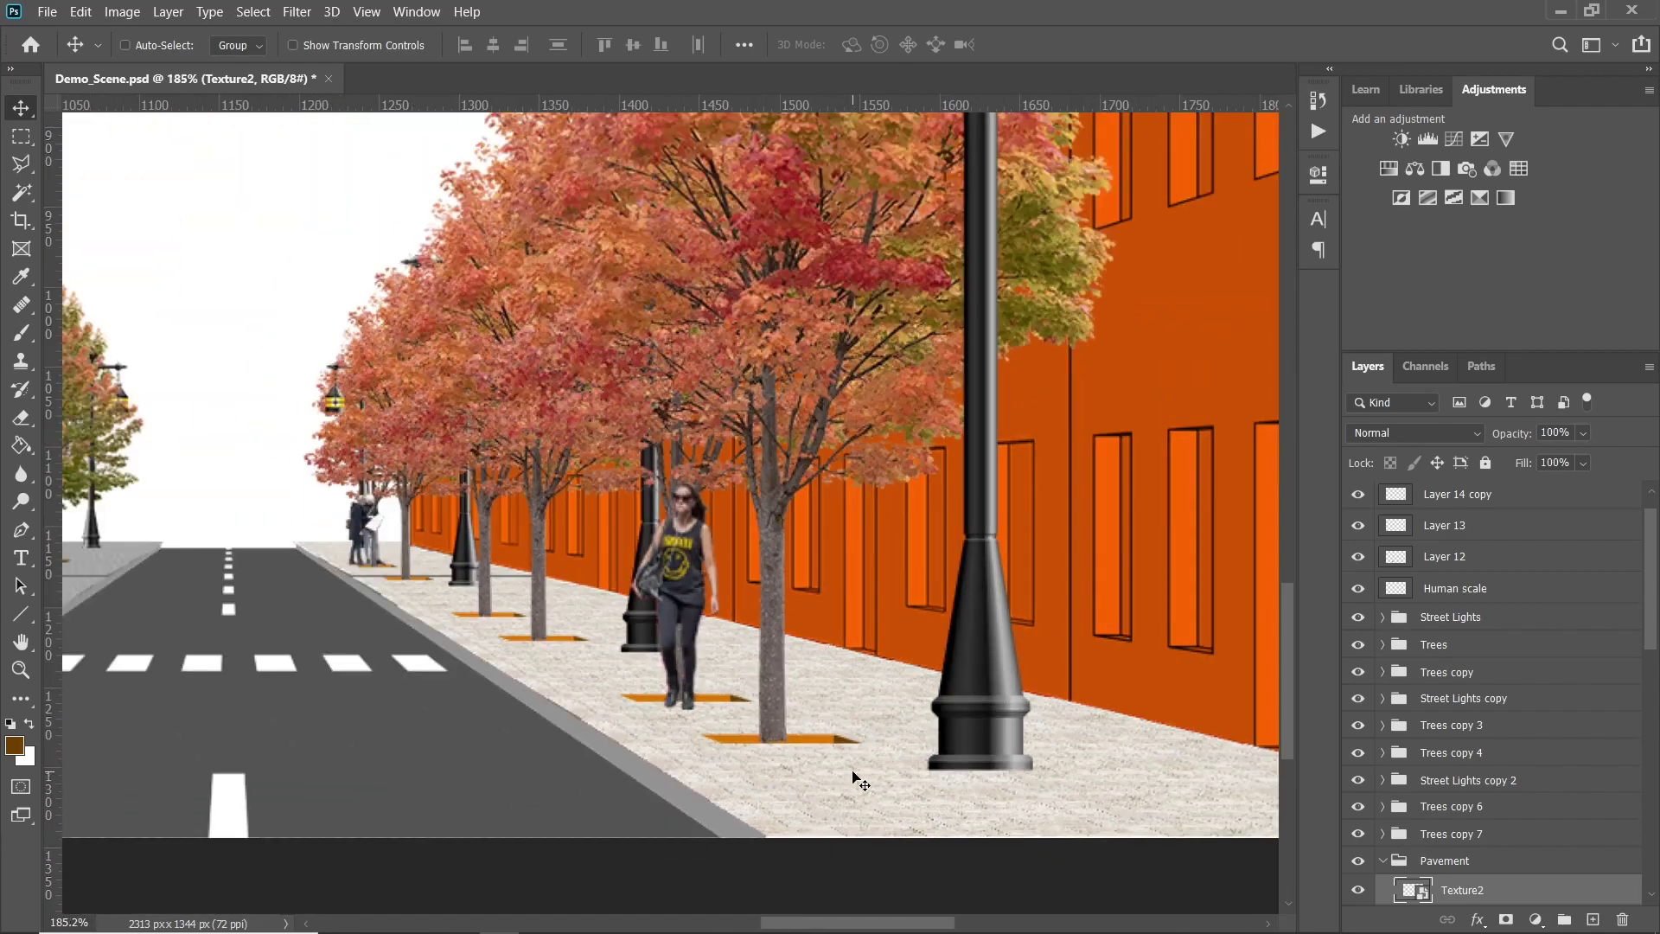
key(ctrl+0)
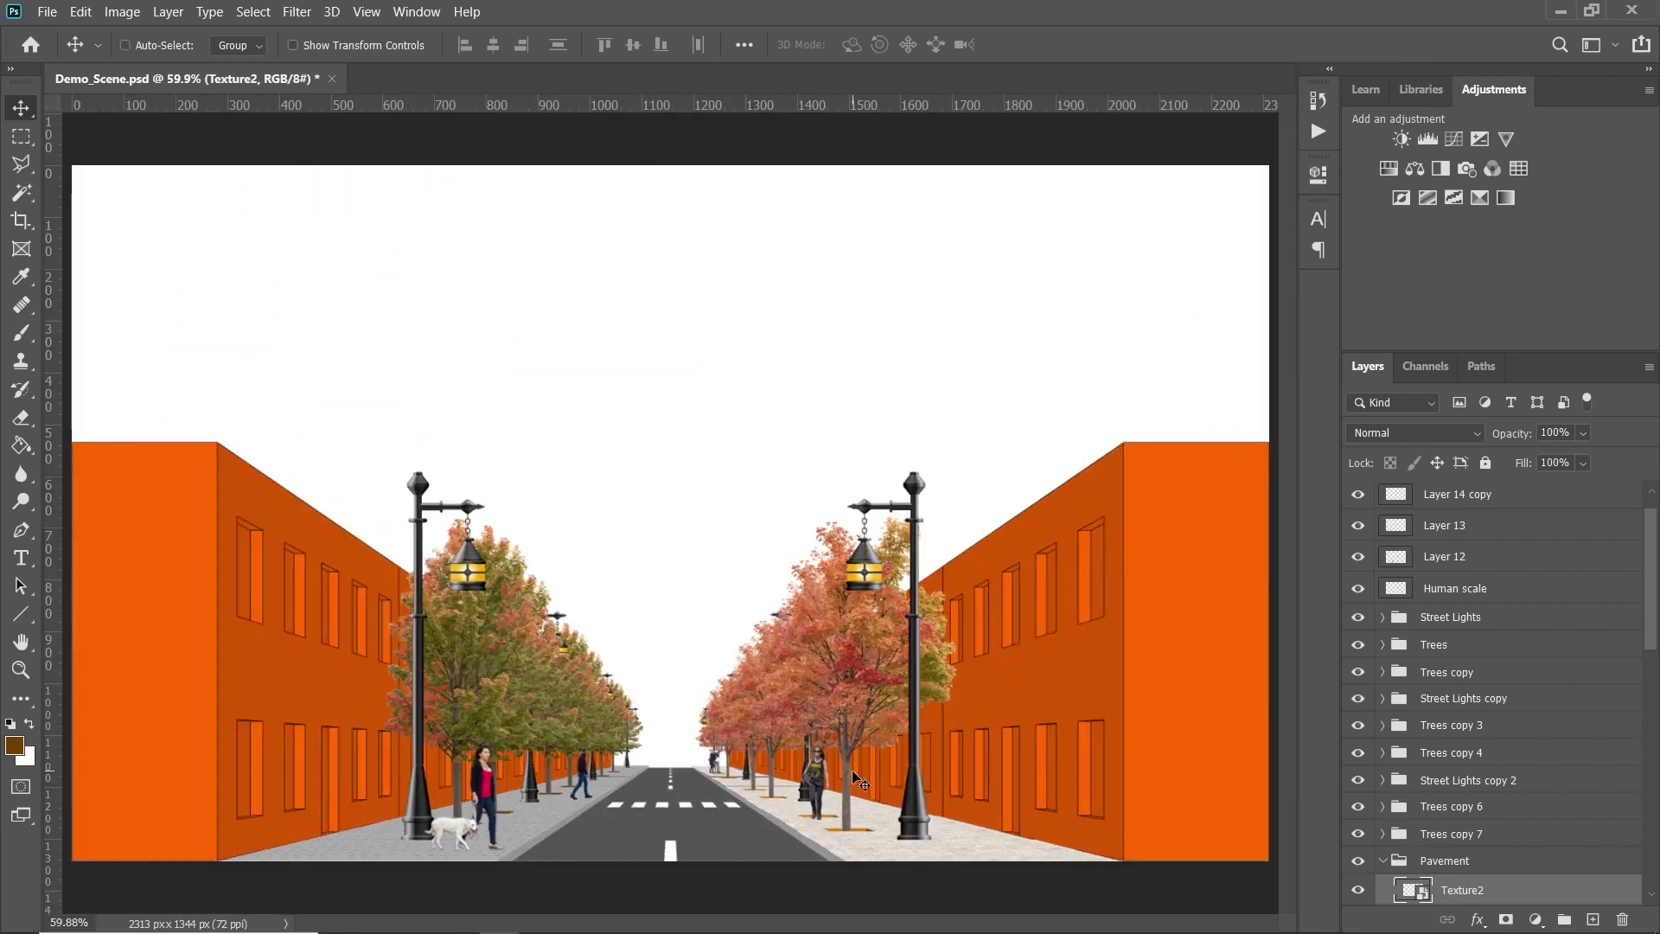
Open the concrete paving smart object nested in Texture1 and place the 117_paving flagstone texture-seamless image in it
scroll(1445, 865, down, 2)
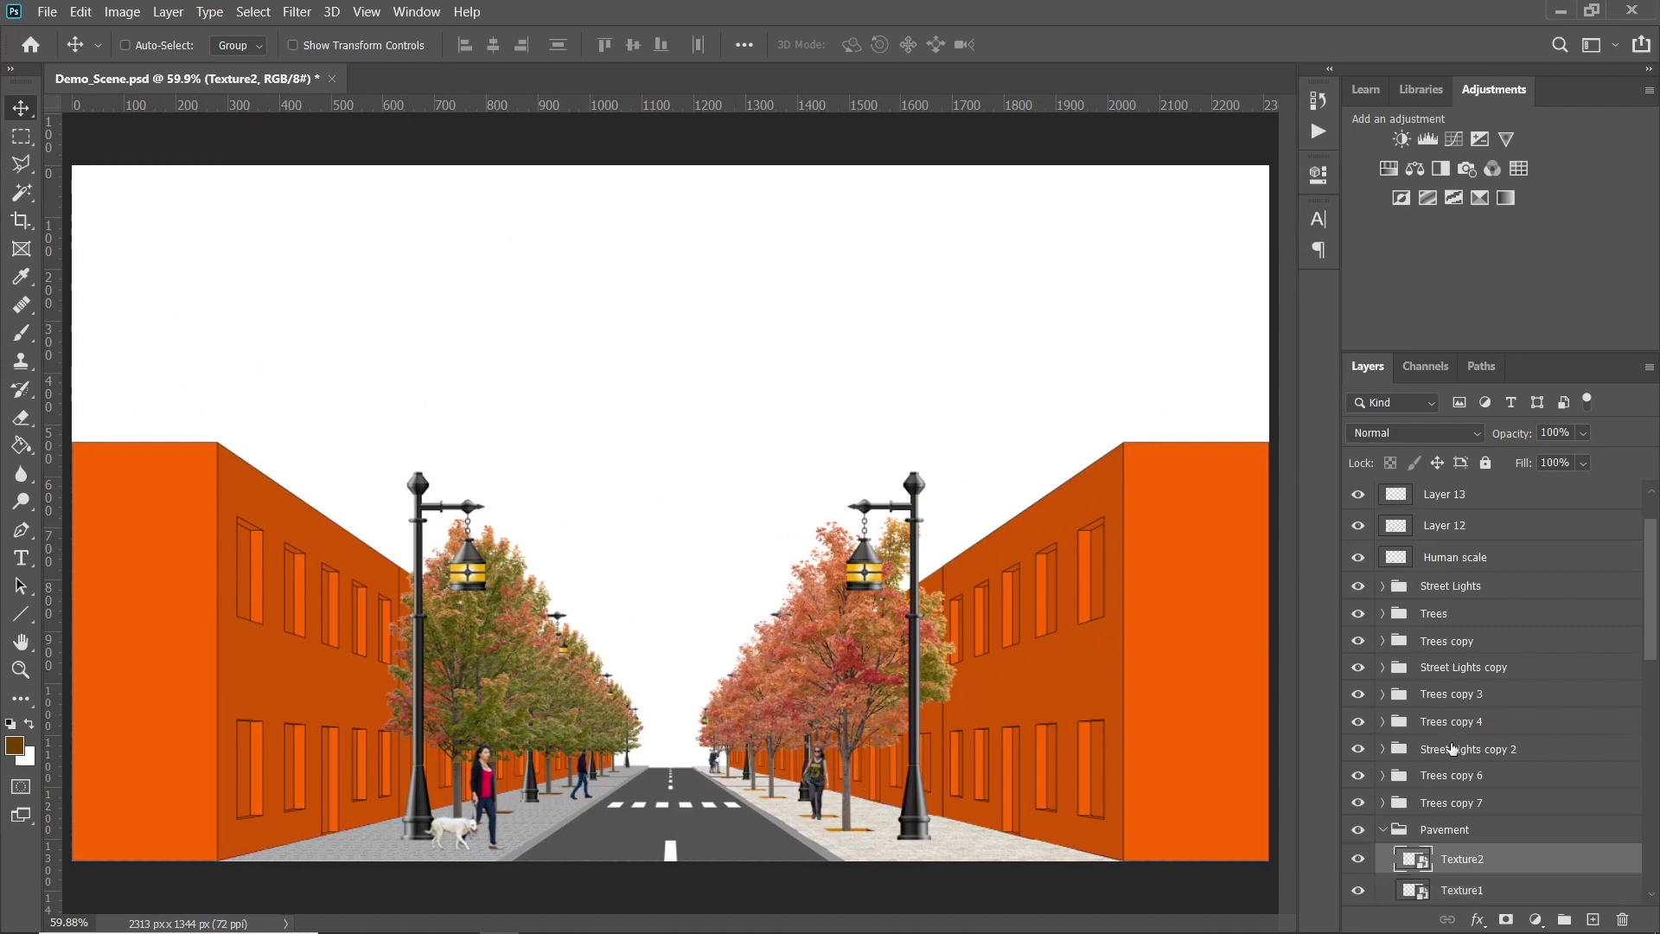
double_click(1419, 859)
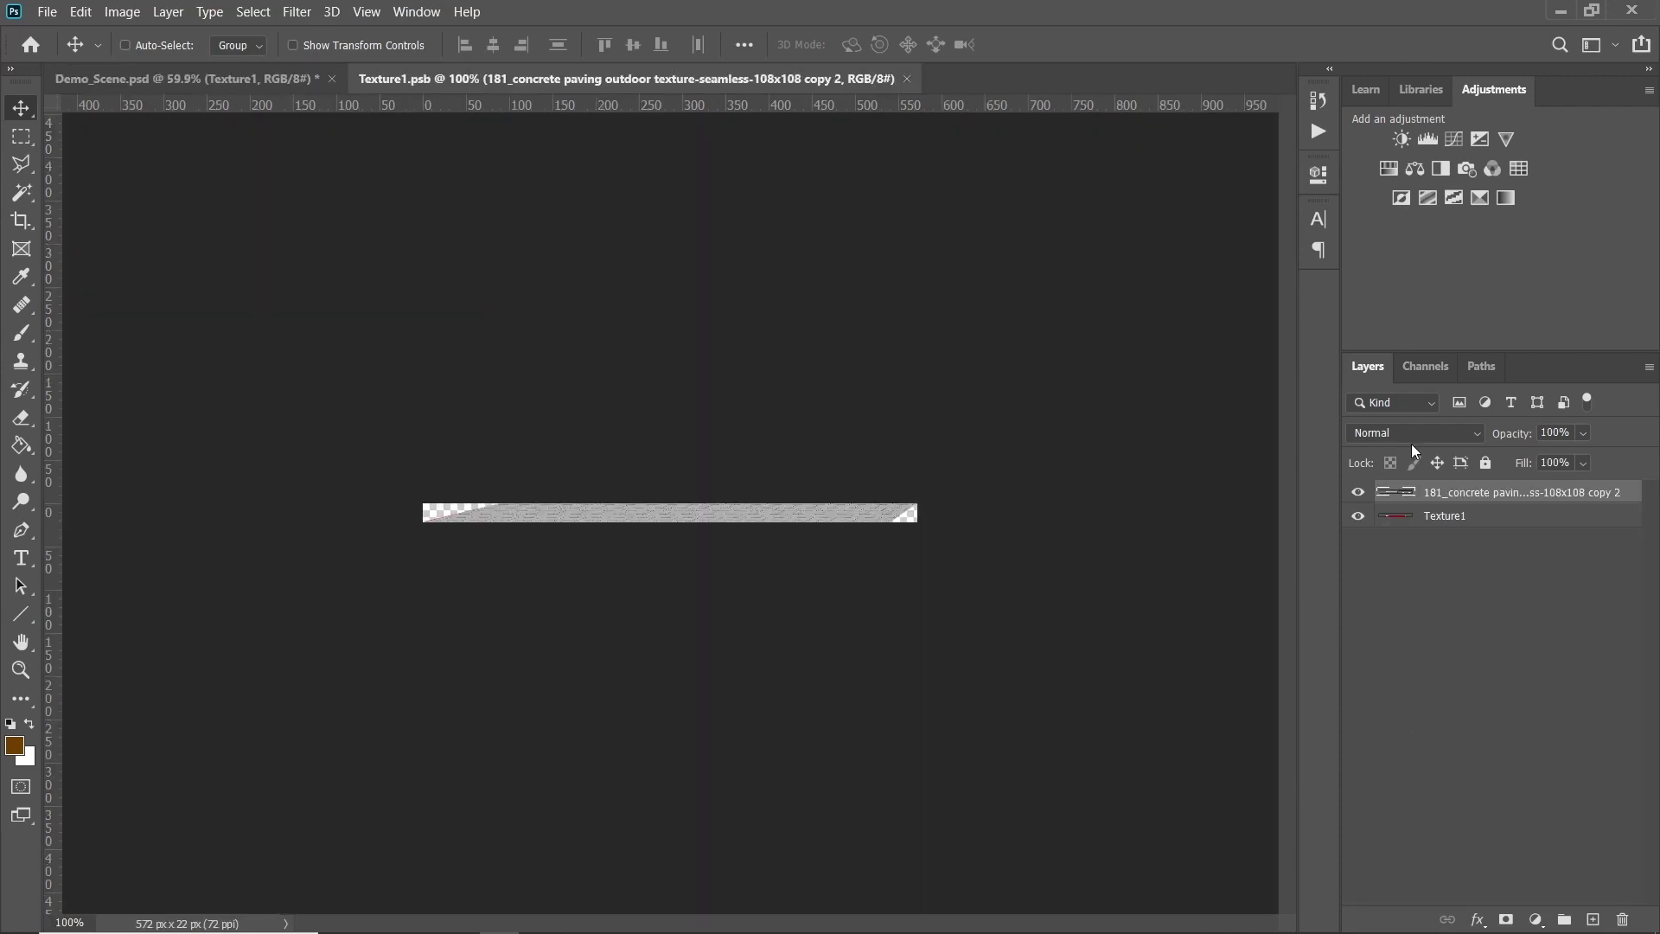
double_click(1406, 492)
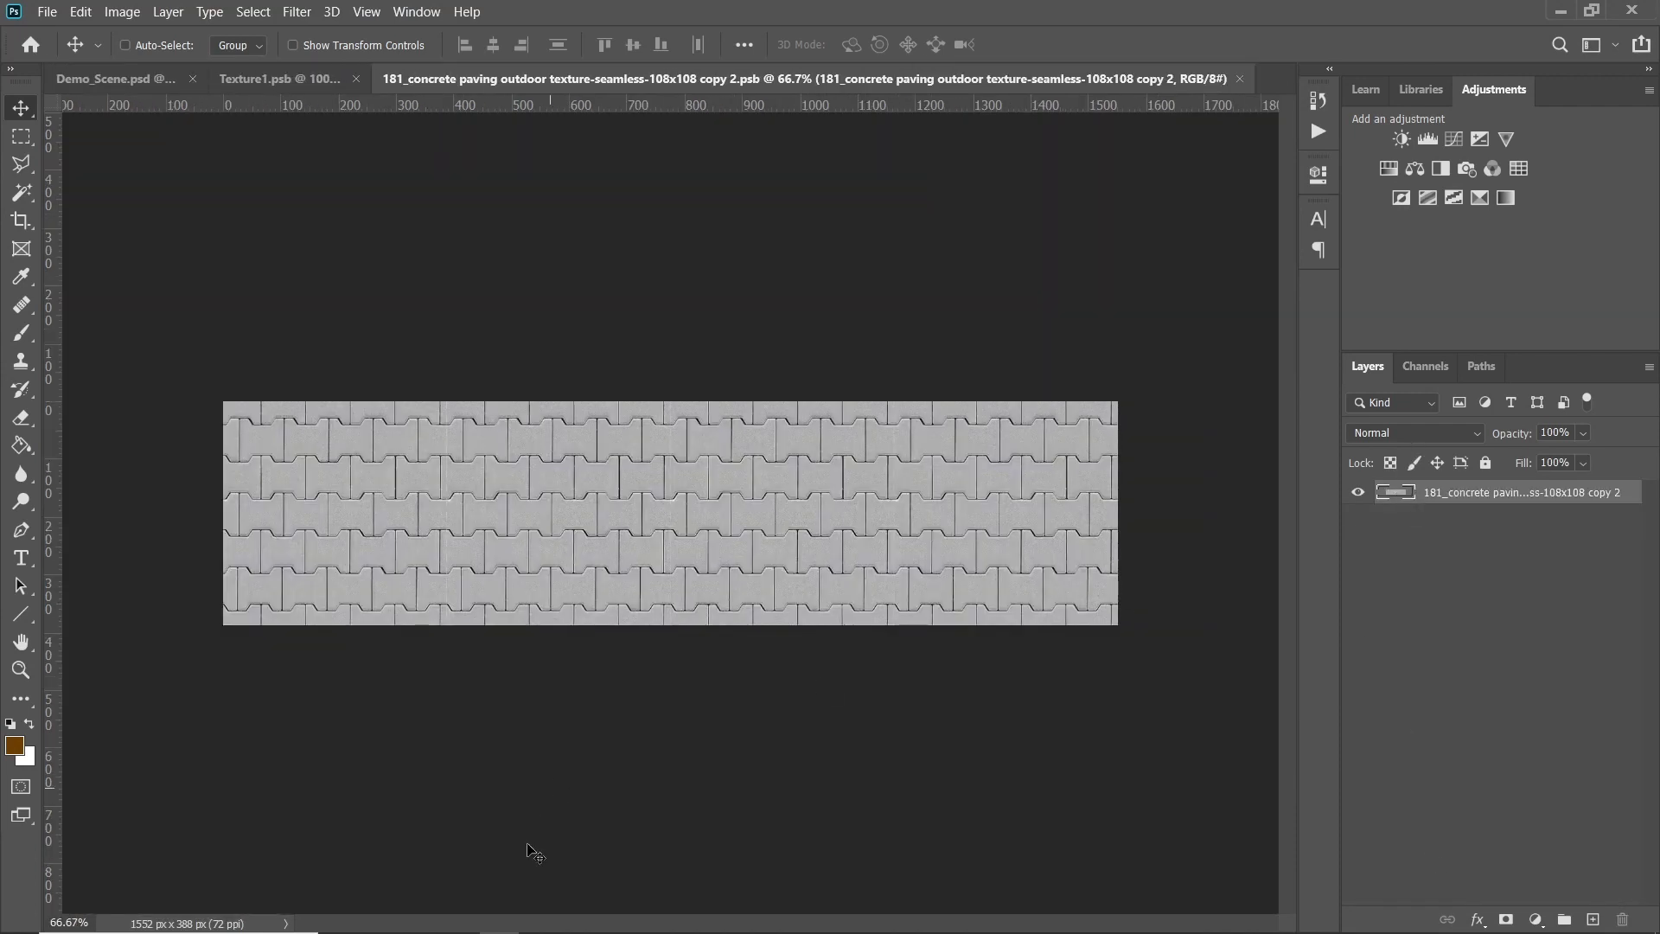
drag(528, 844, 640, 533)
click(1035, 44)
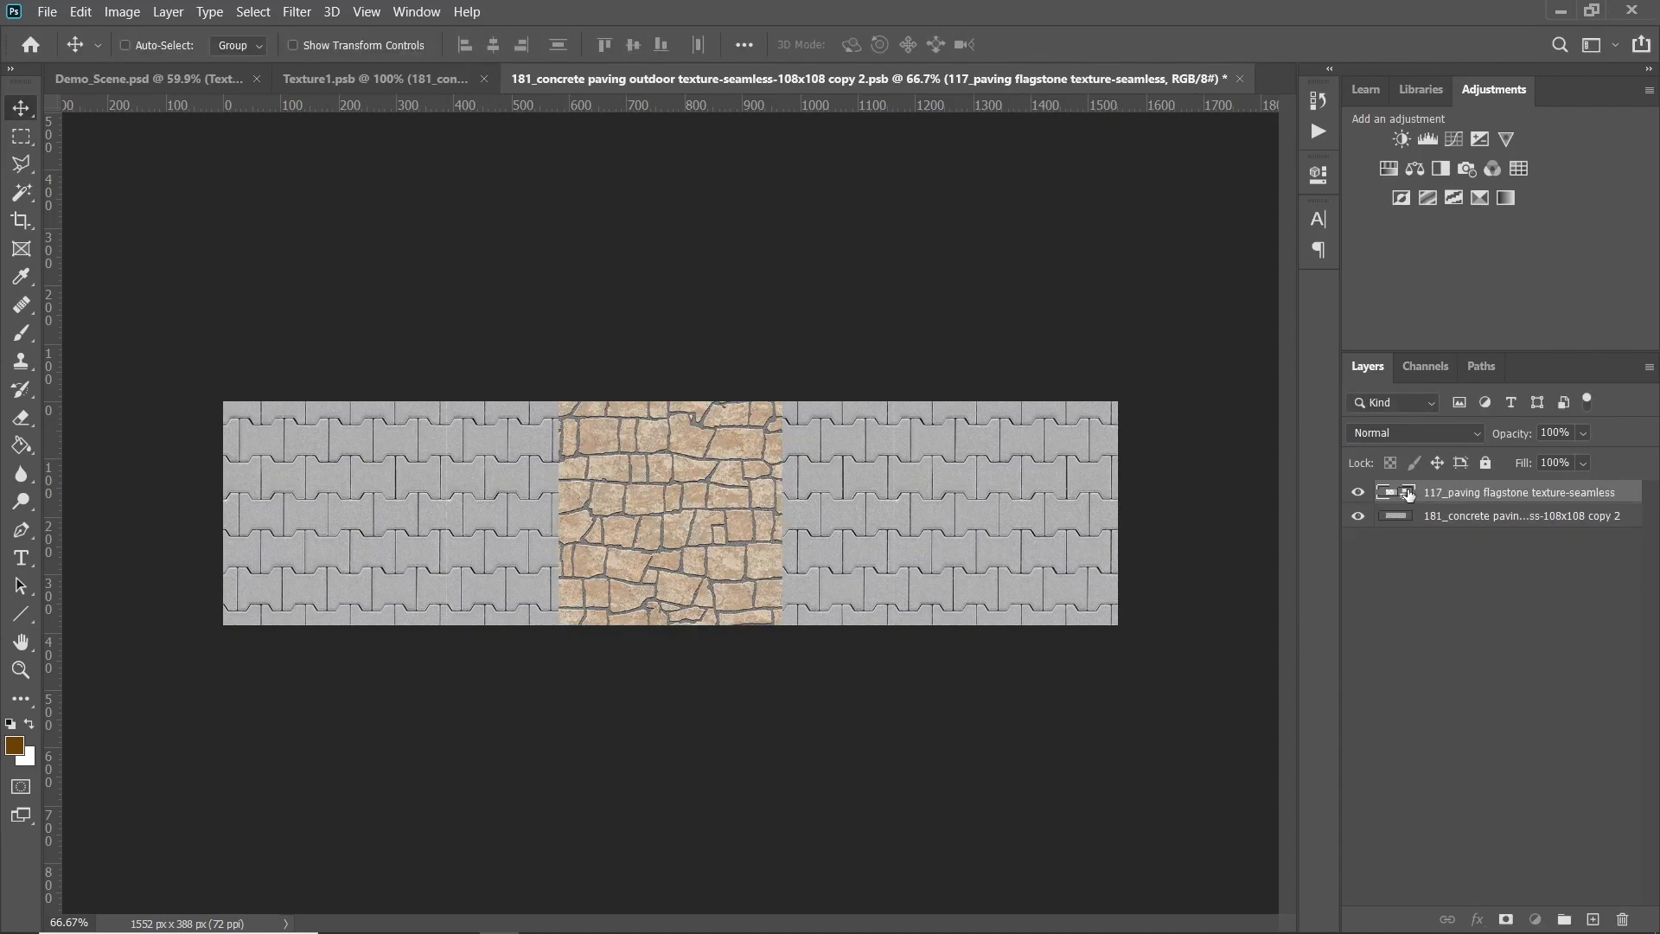
Open the placed flagstone image, define it as a pattern named 117_paving flagstone texture-seamless.jpg, and close the image
double_click(1396, 492)
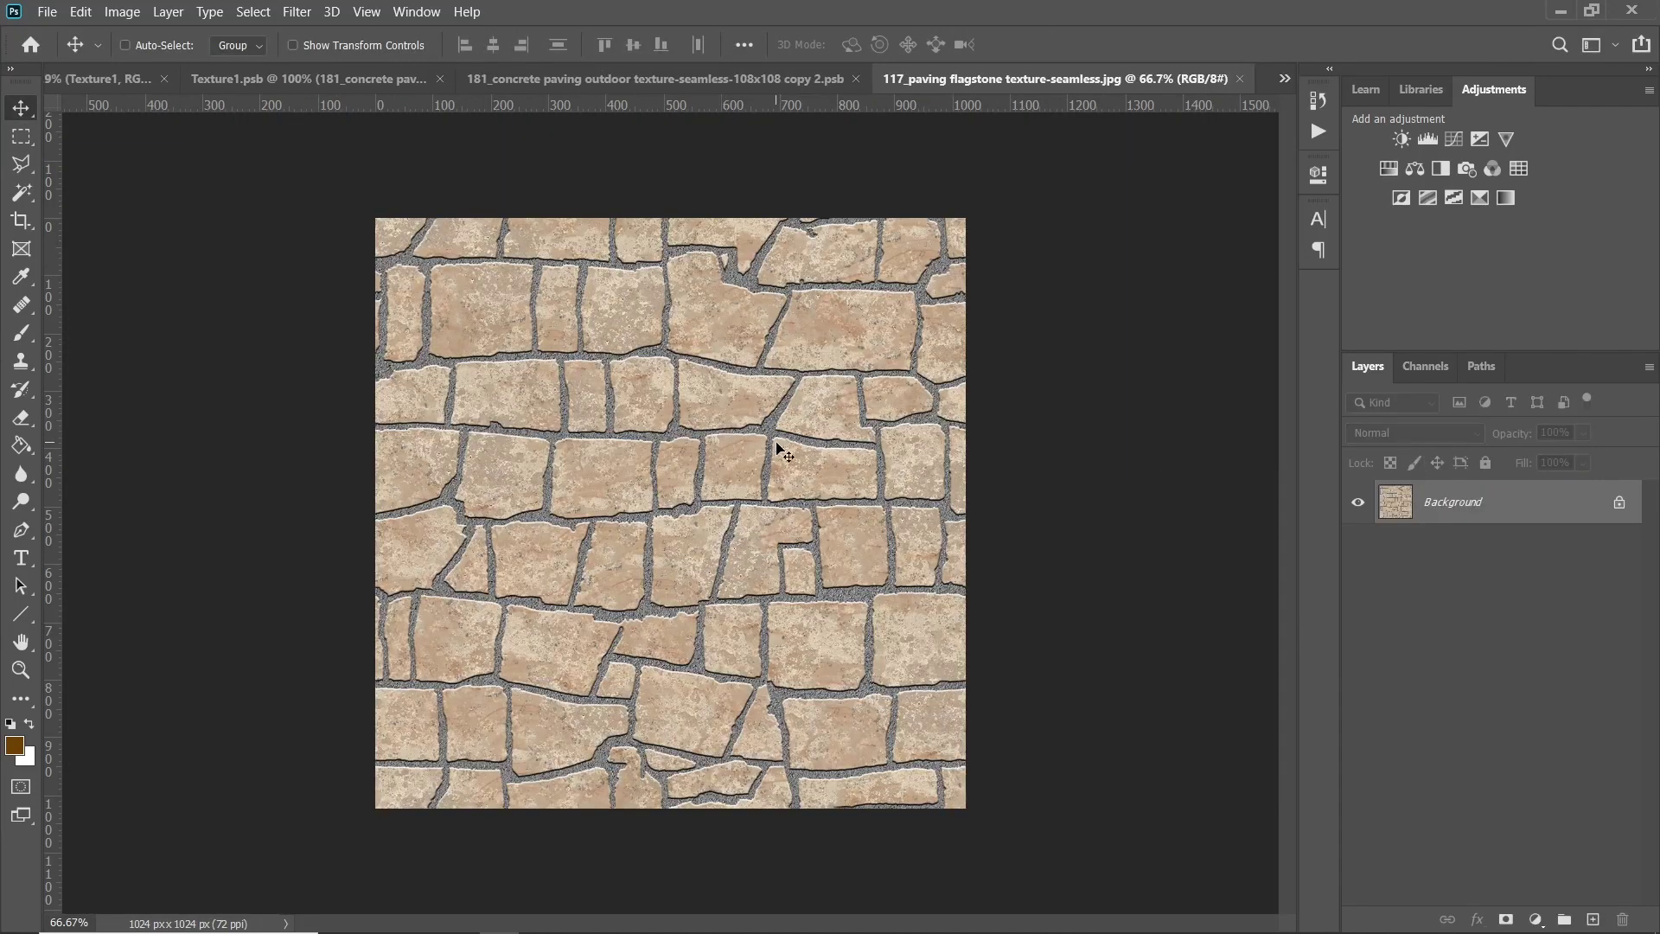
click(47, 12)
mouse_move(88, 14)
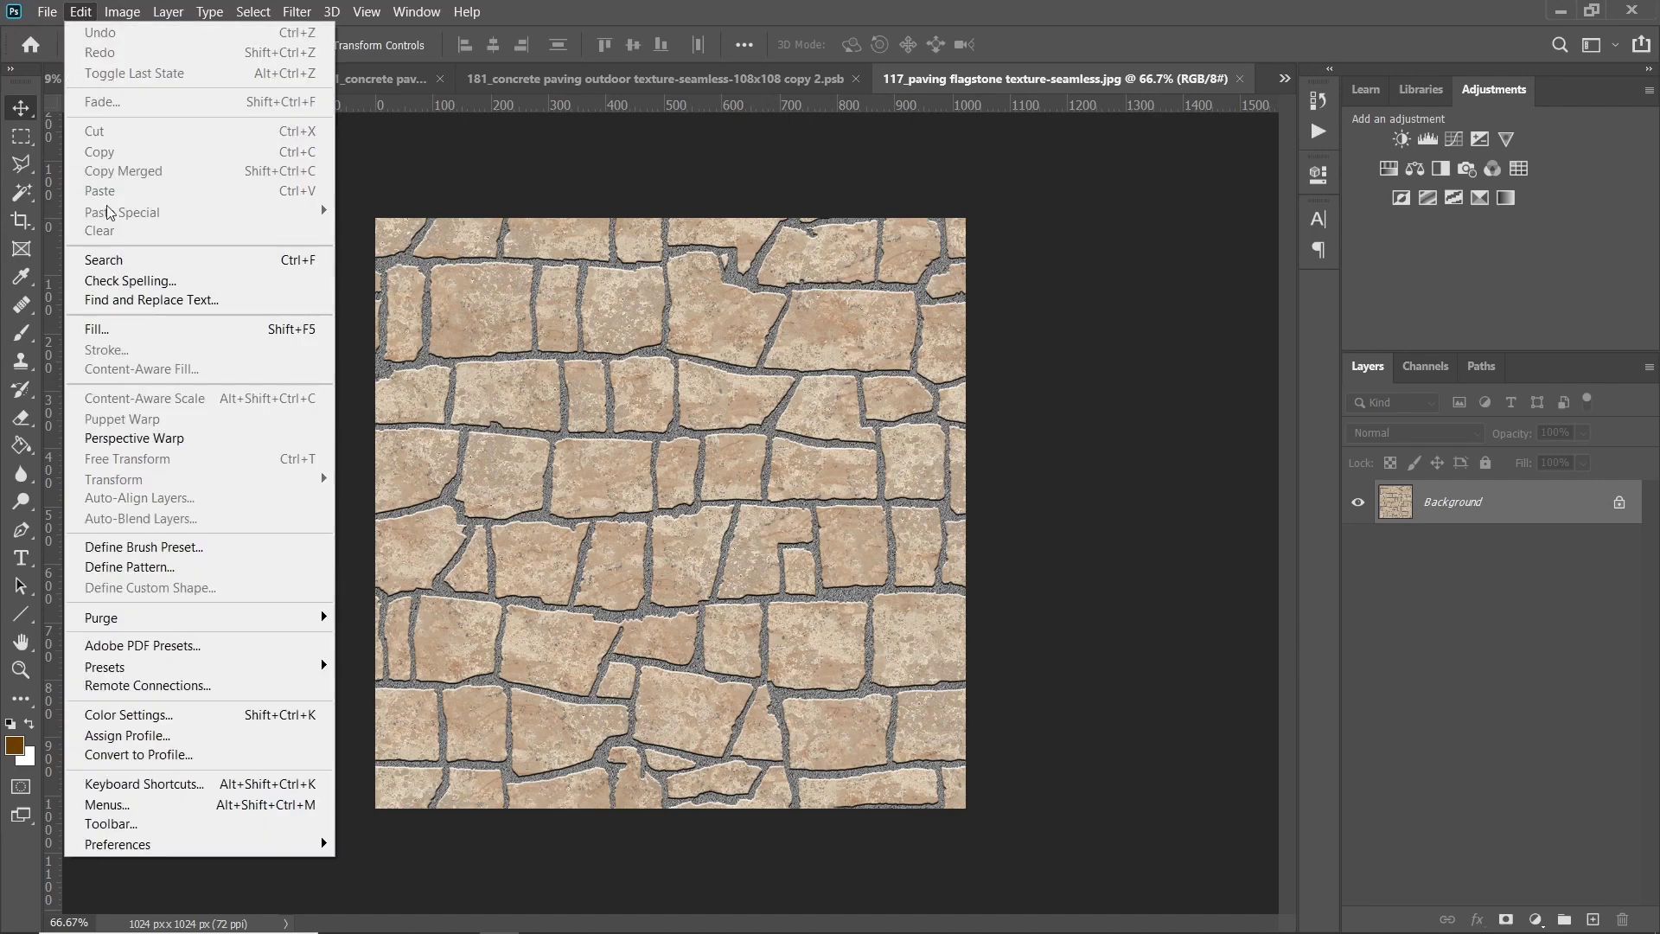
click(177, 567)
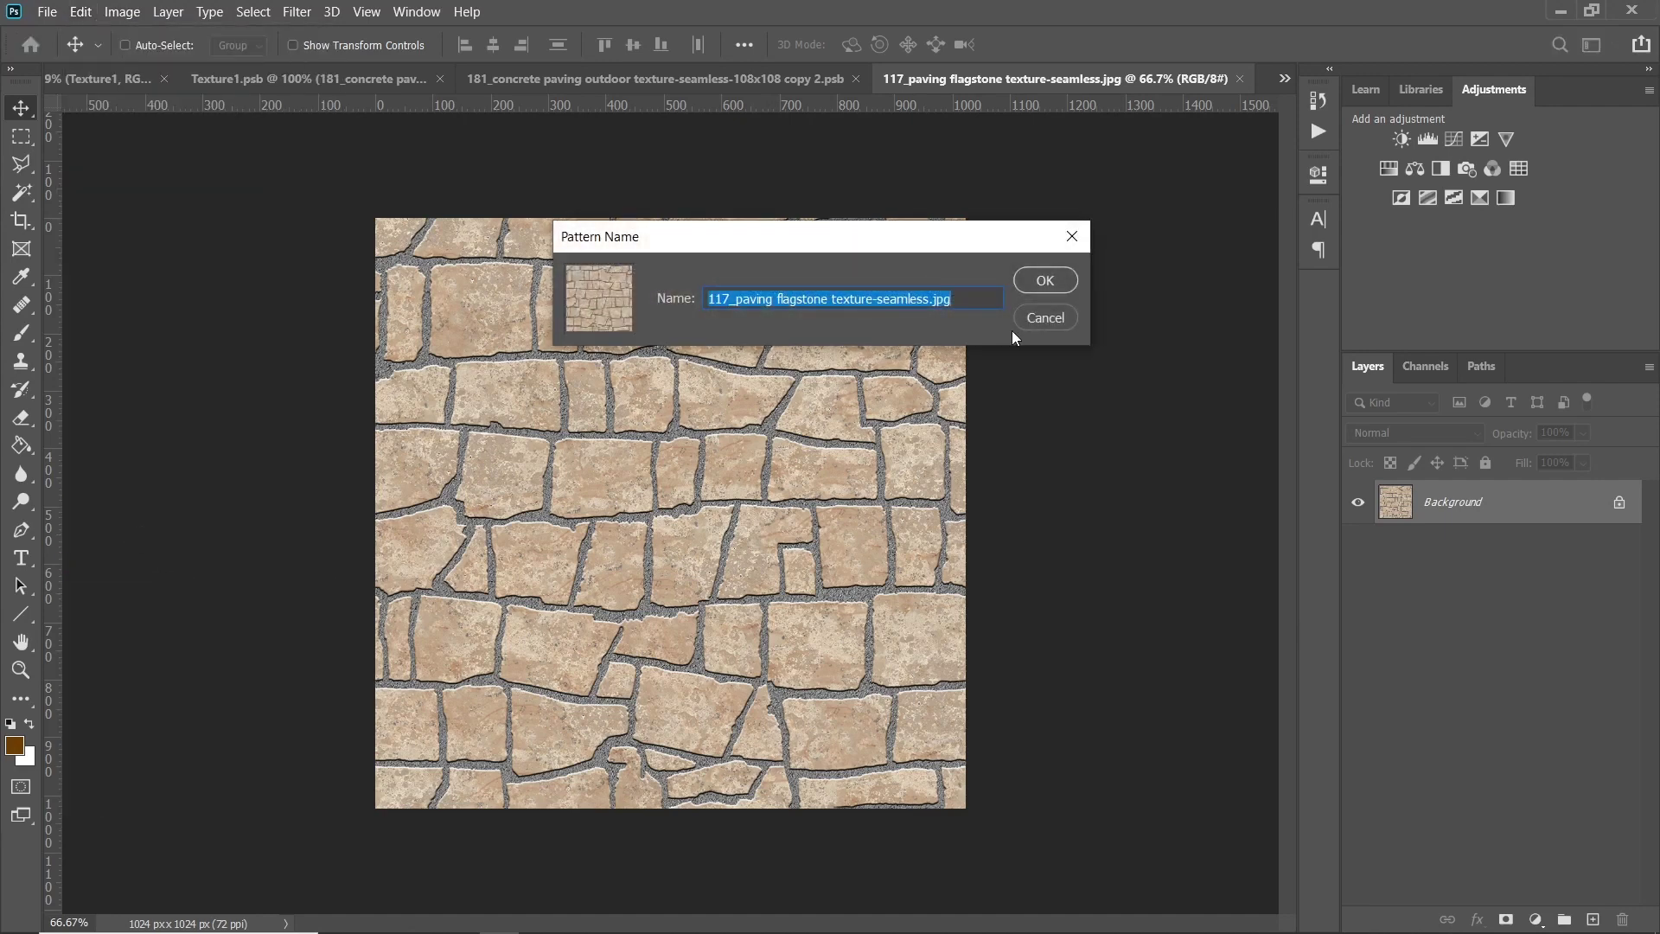
click(1049, 286)
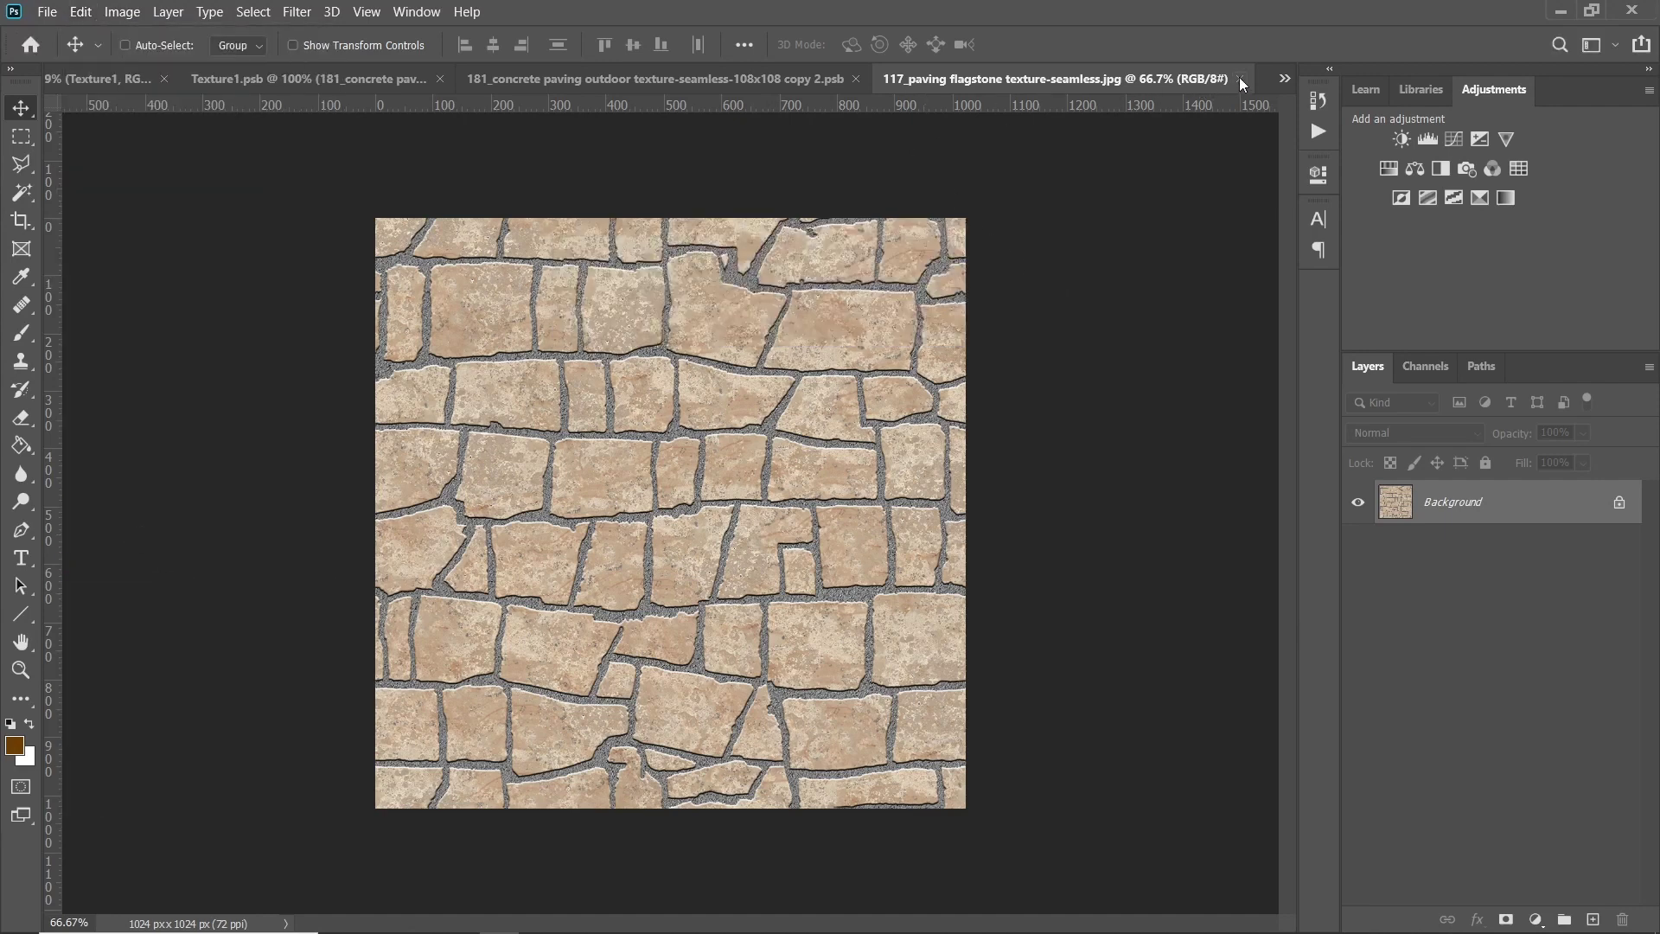
click(1241, 79)
Apply a Pattern Overlay with the new flagstone pattern to the 181_concrete paving layer at 100% opacity and 100% scale
click(1434, 523)
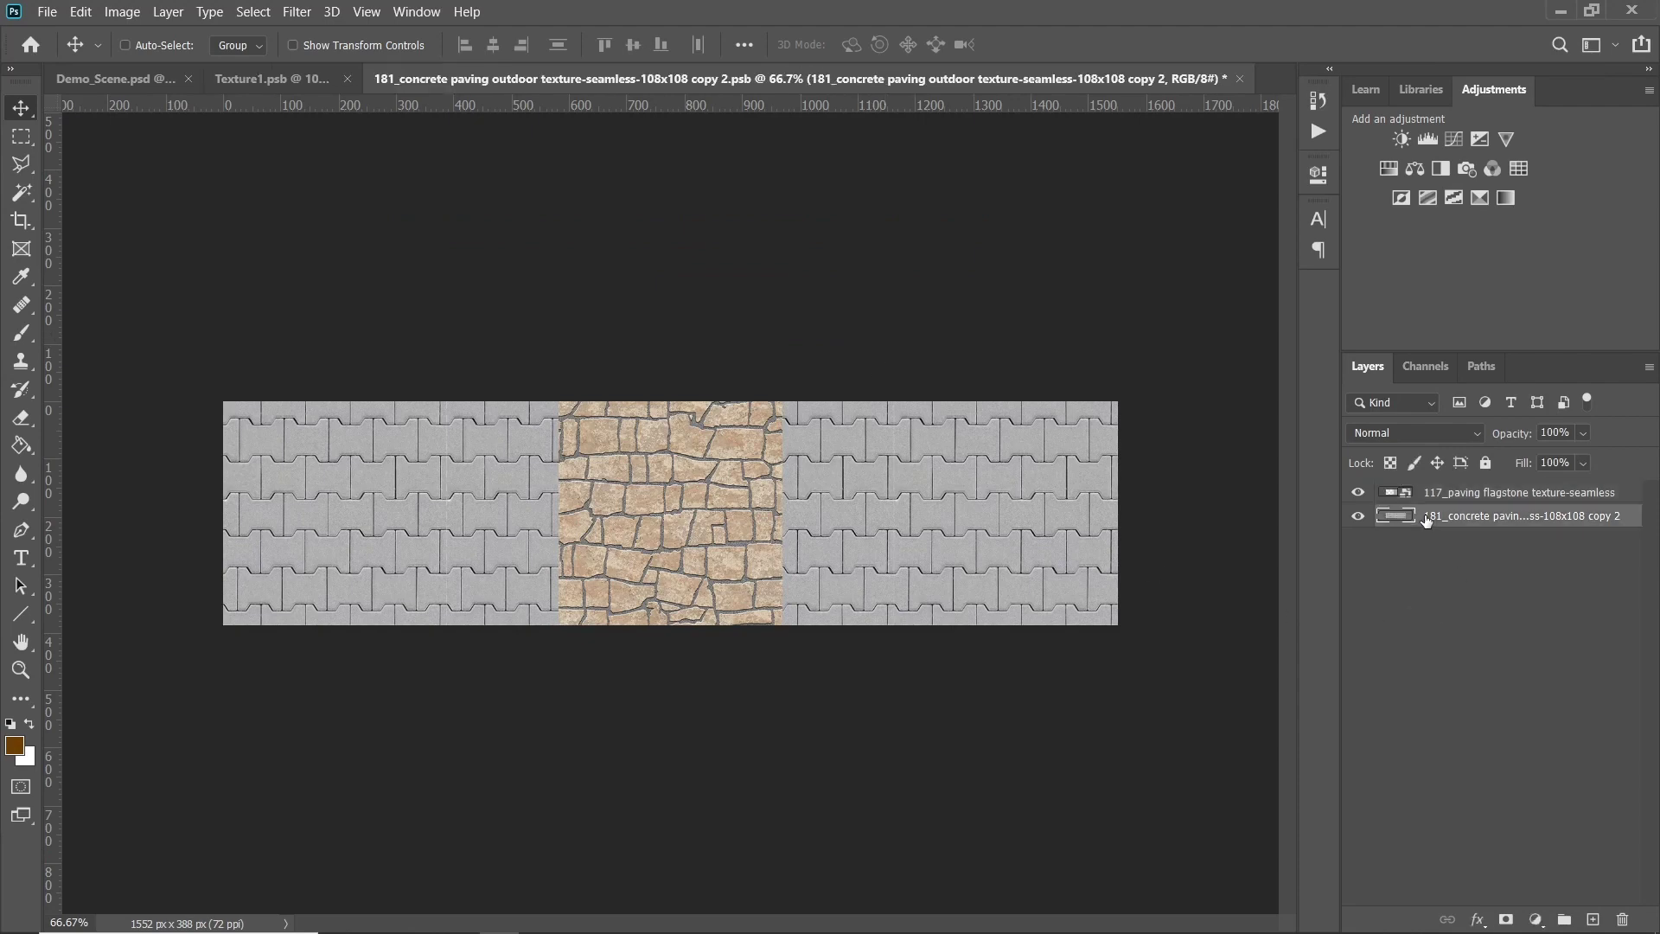
click(1478, 919)
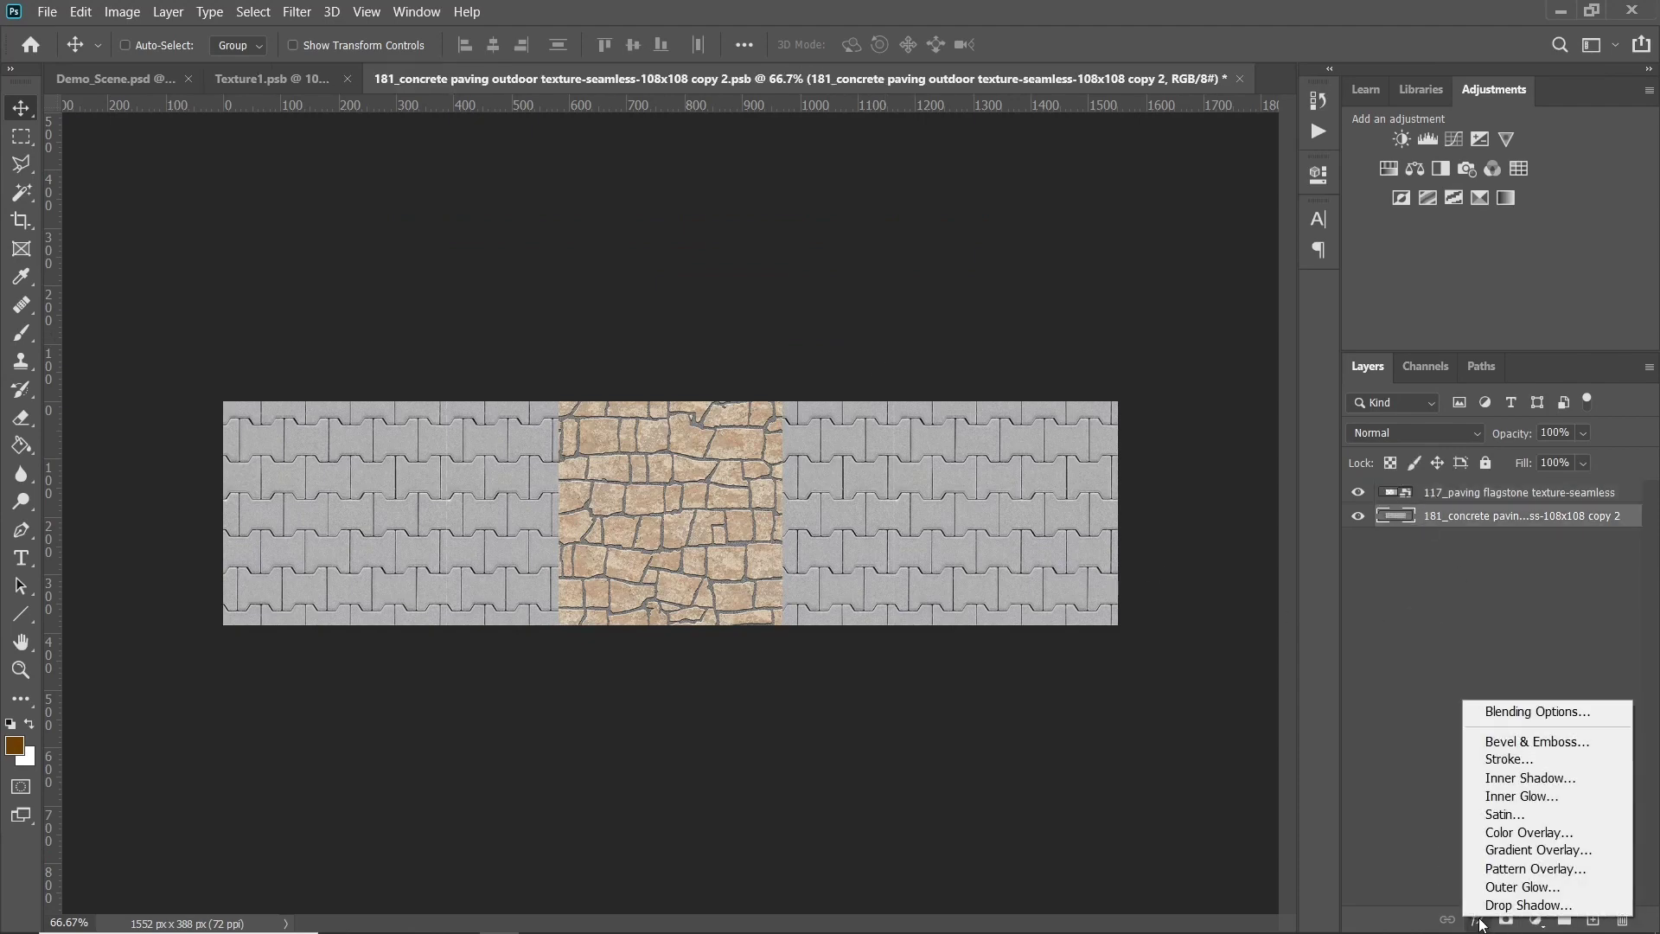
click(1503, 868)
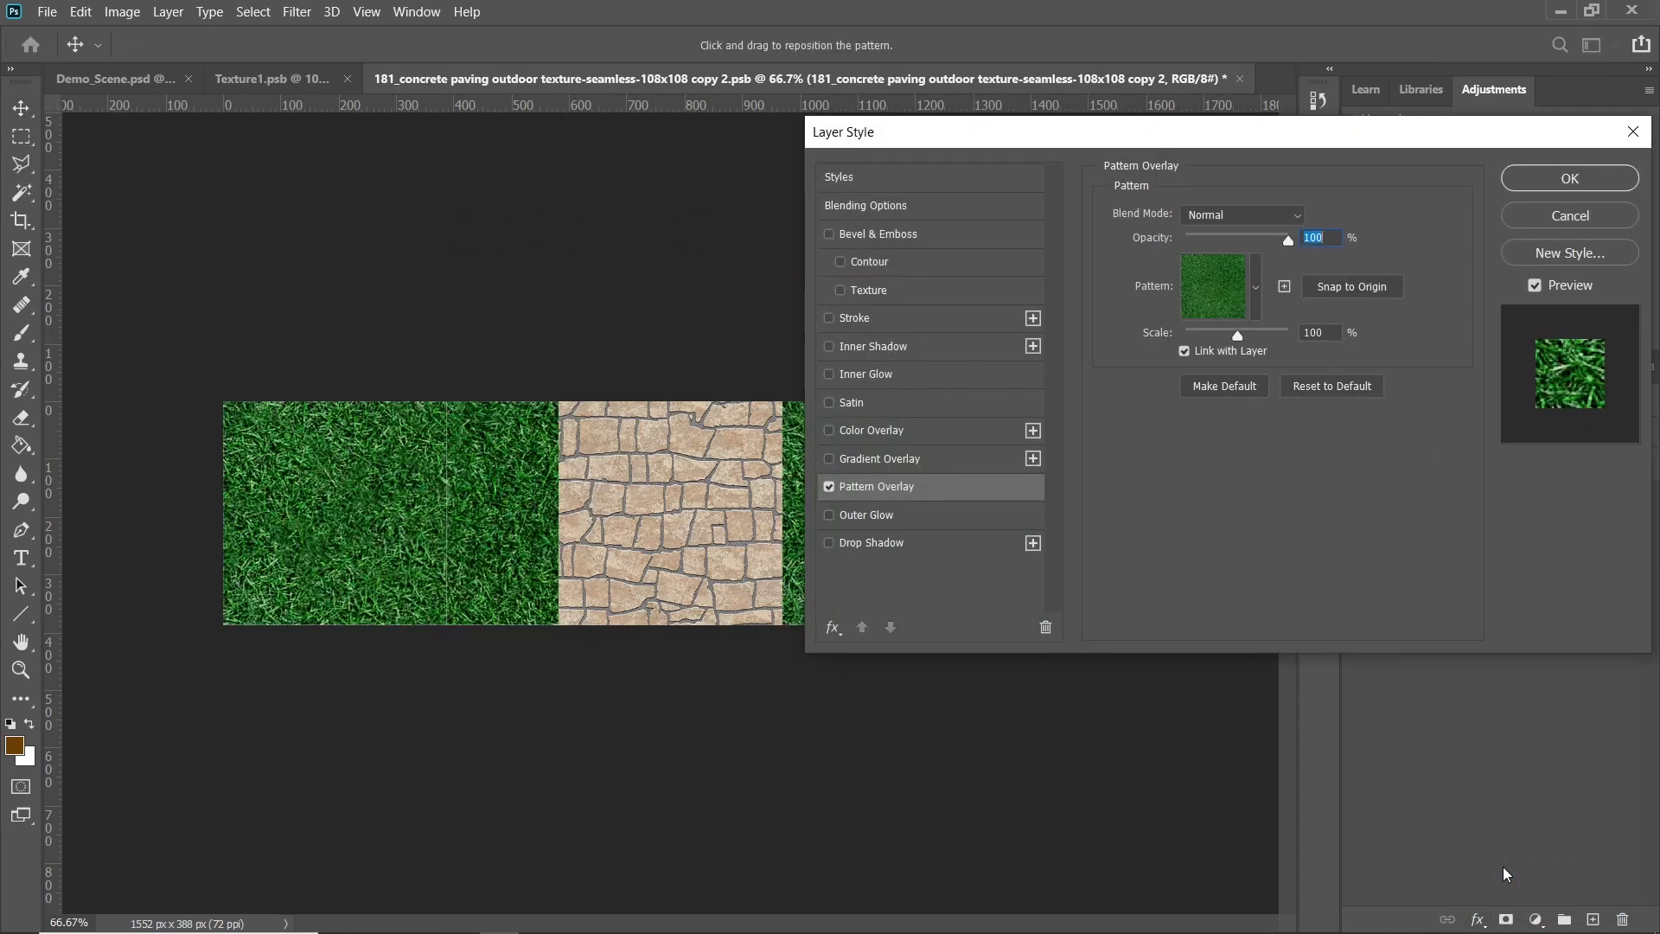
click(1257, 289)
scroll(1267, 393, down, 1)
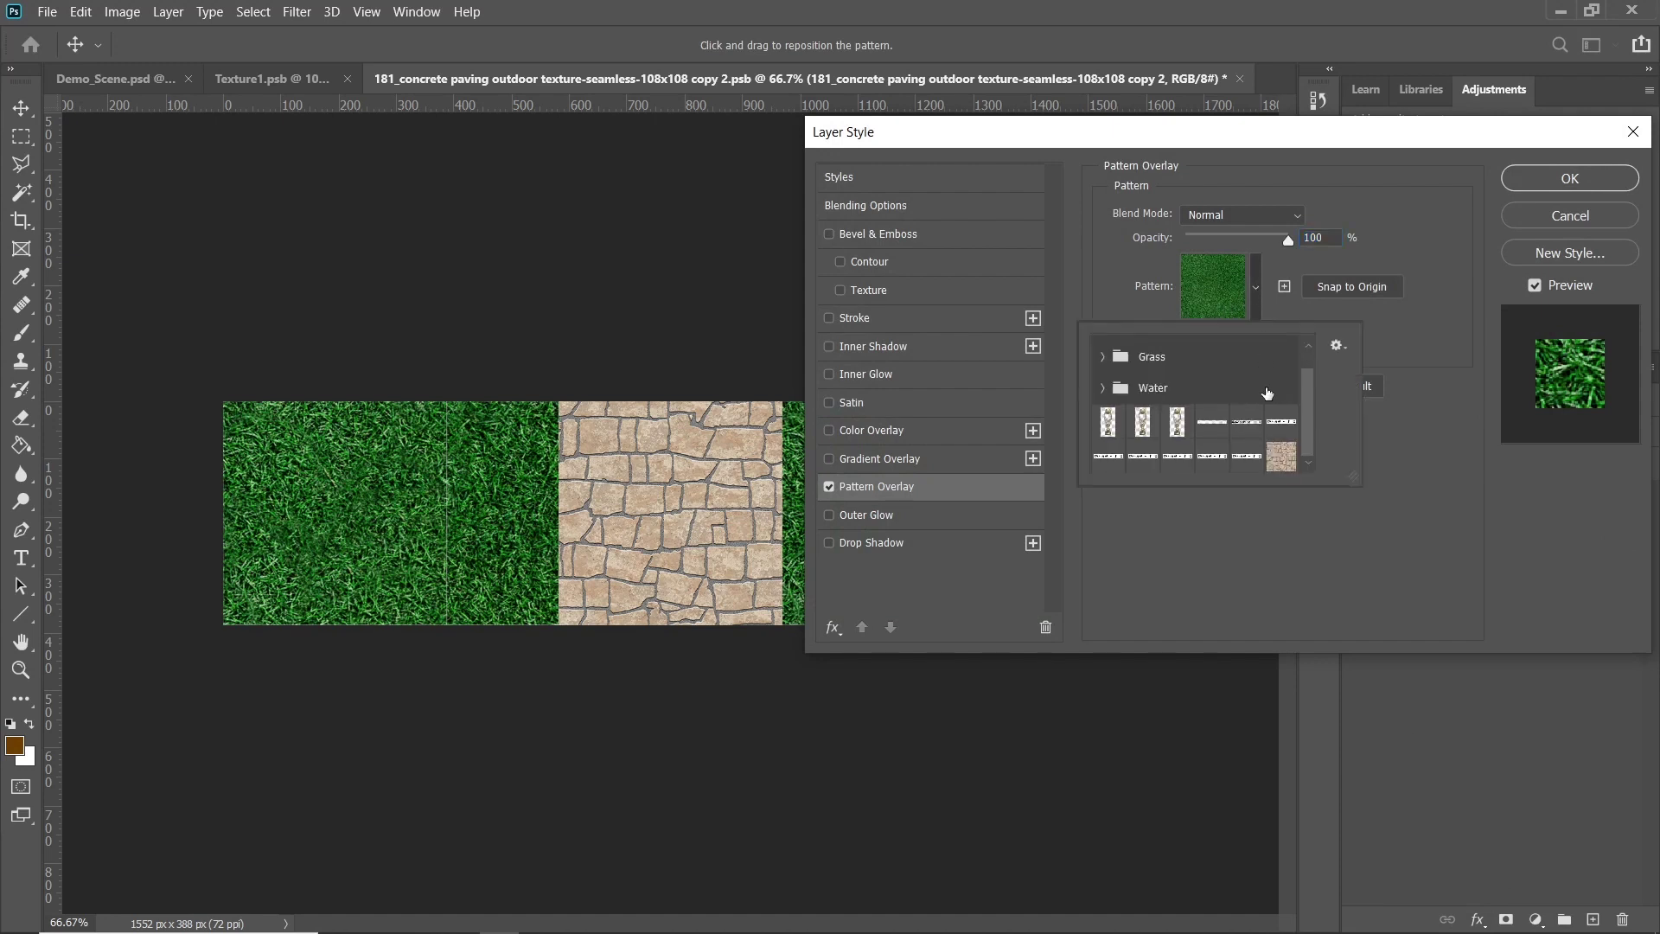
click(1283, 458)
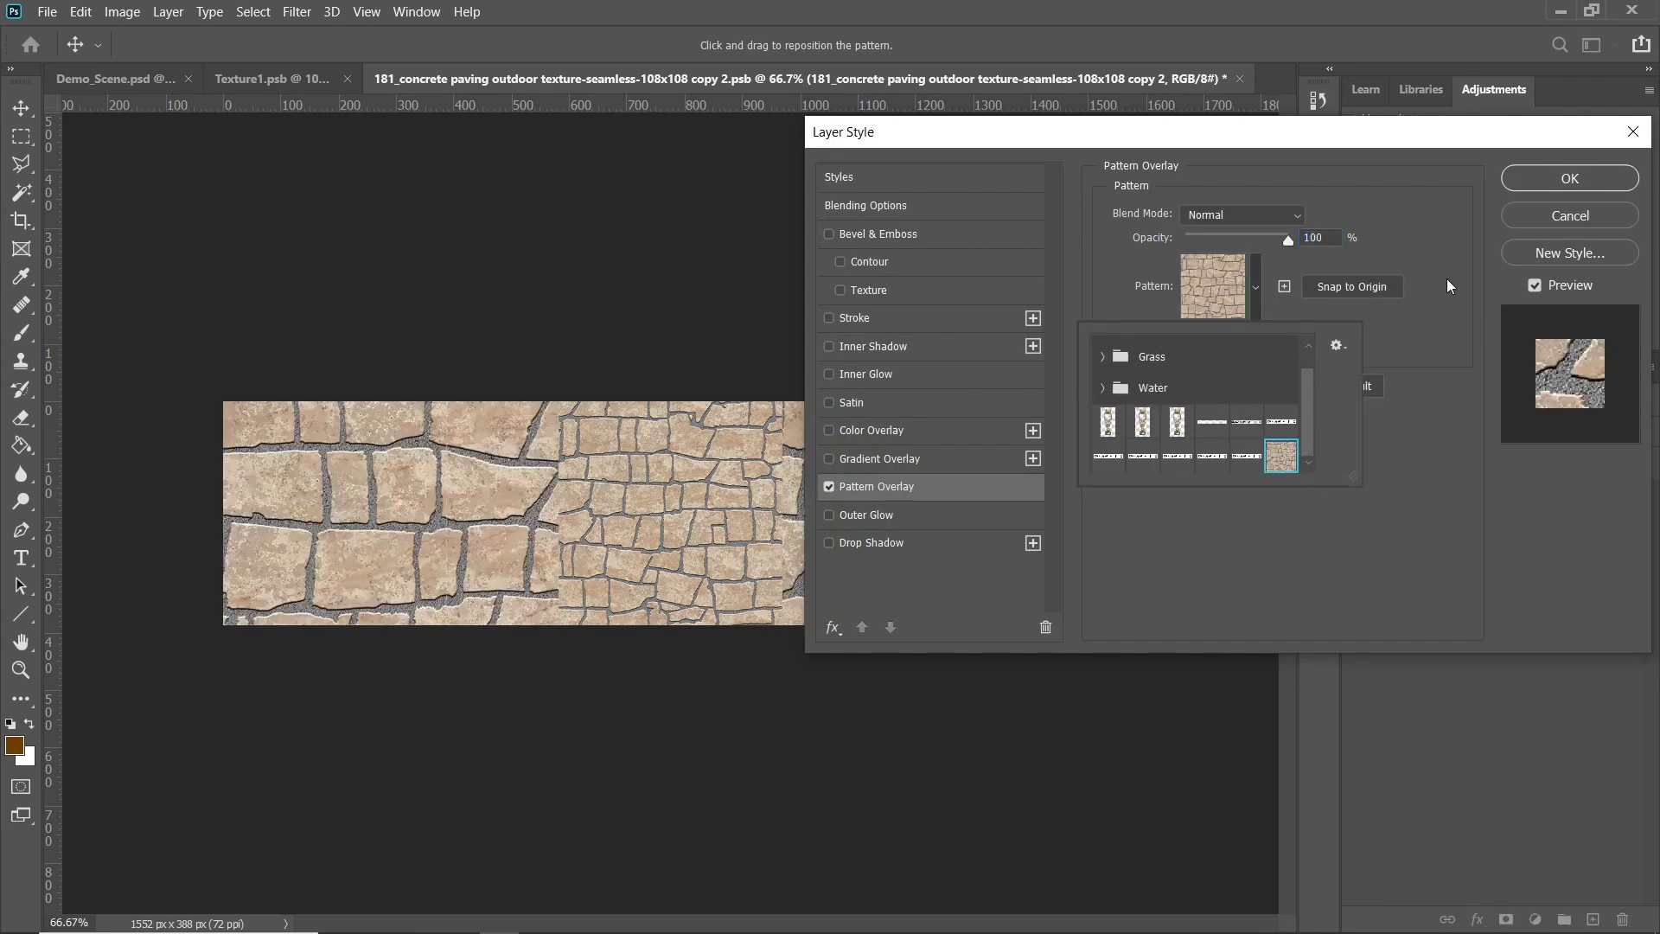
click(1588, 181)
click(1588, 182)
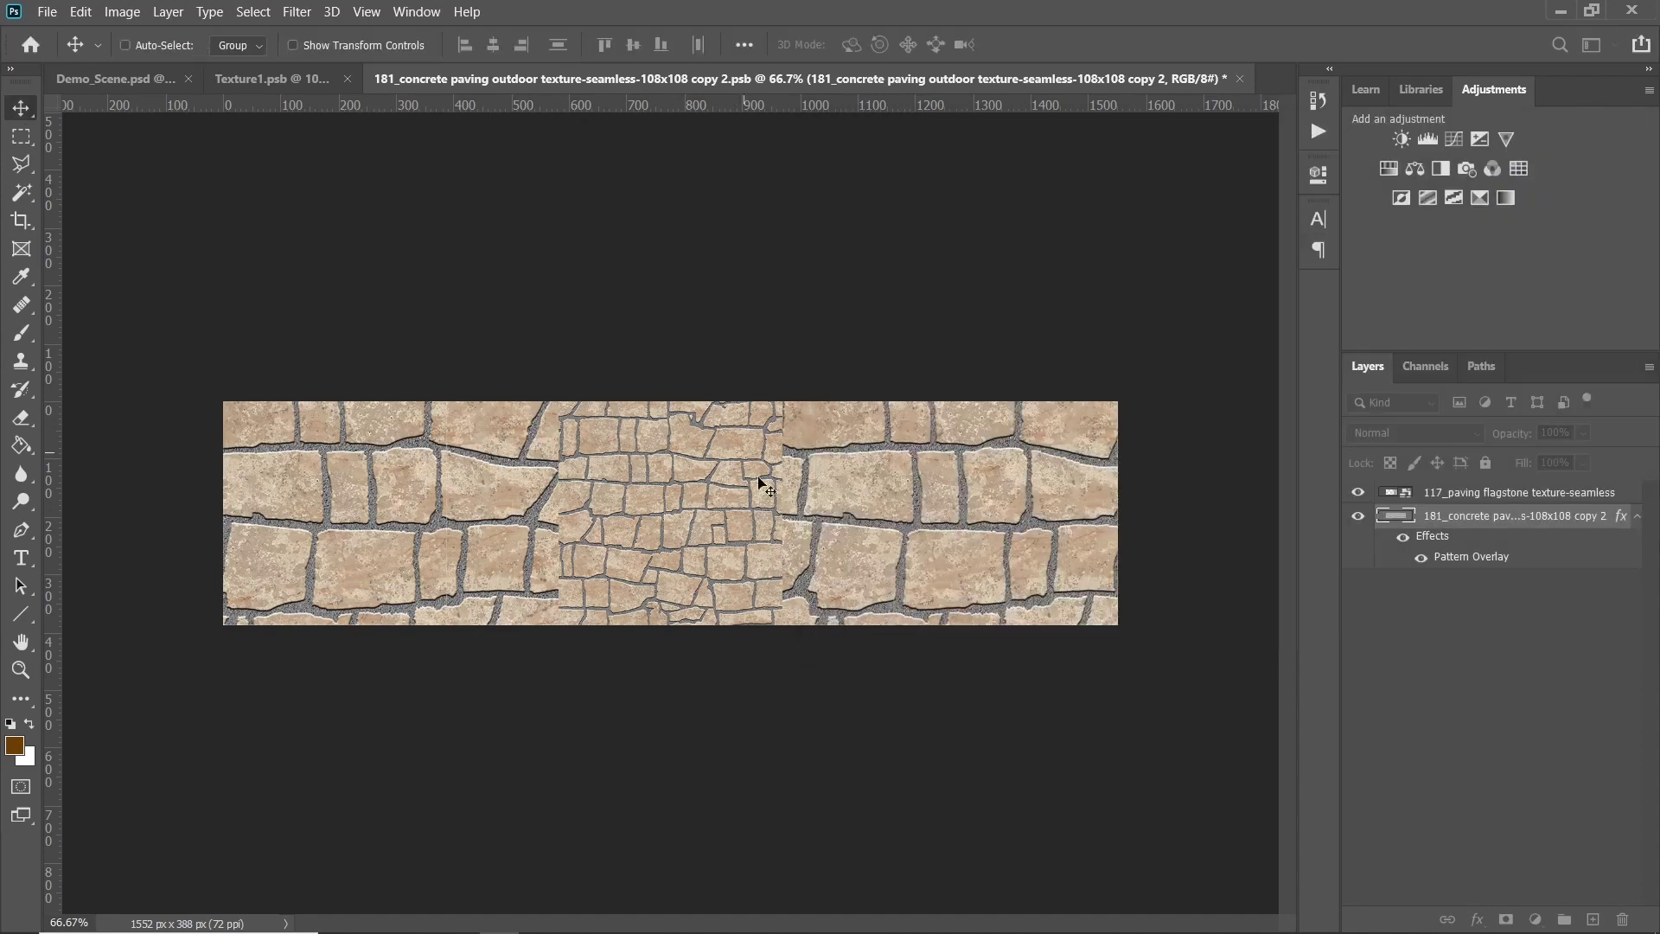
Delete the placed 117_paving flagstone layer, then save and close the nested paving and Texture1 documents
click(1436, 496)
click(1621, 918)
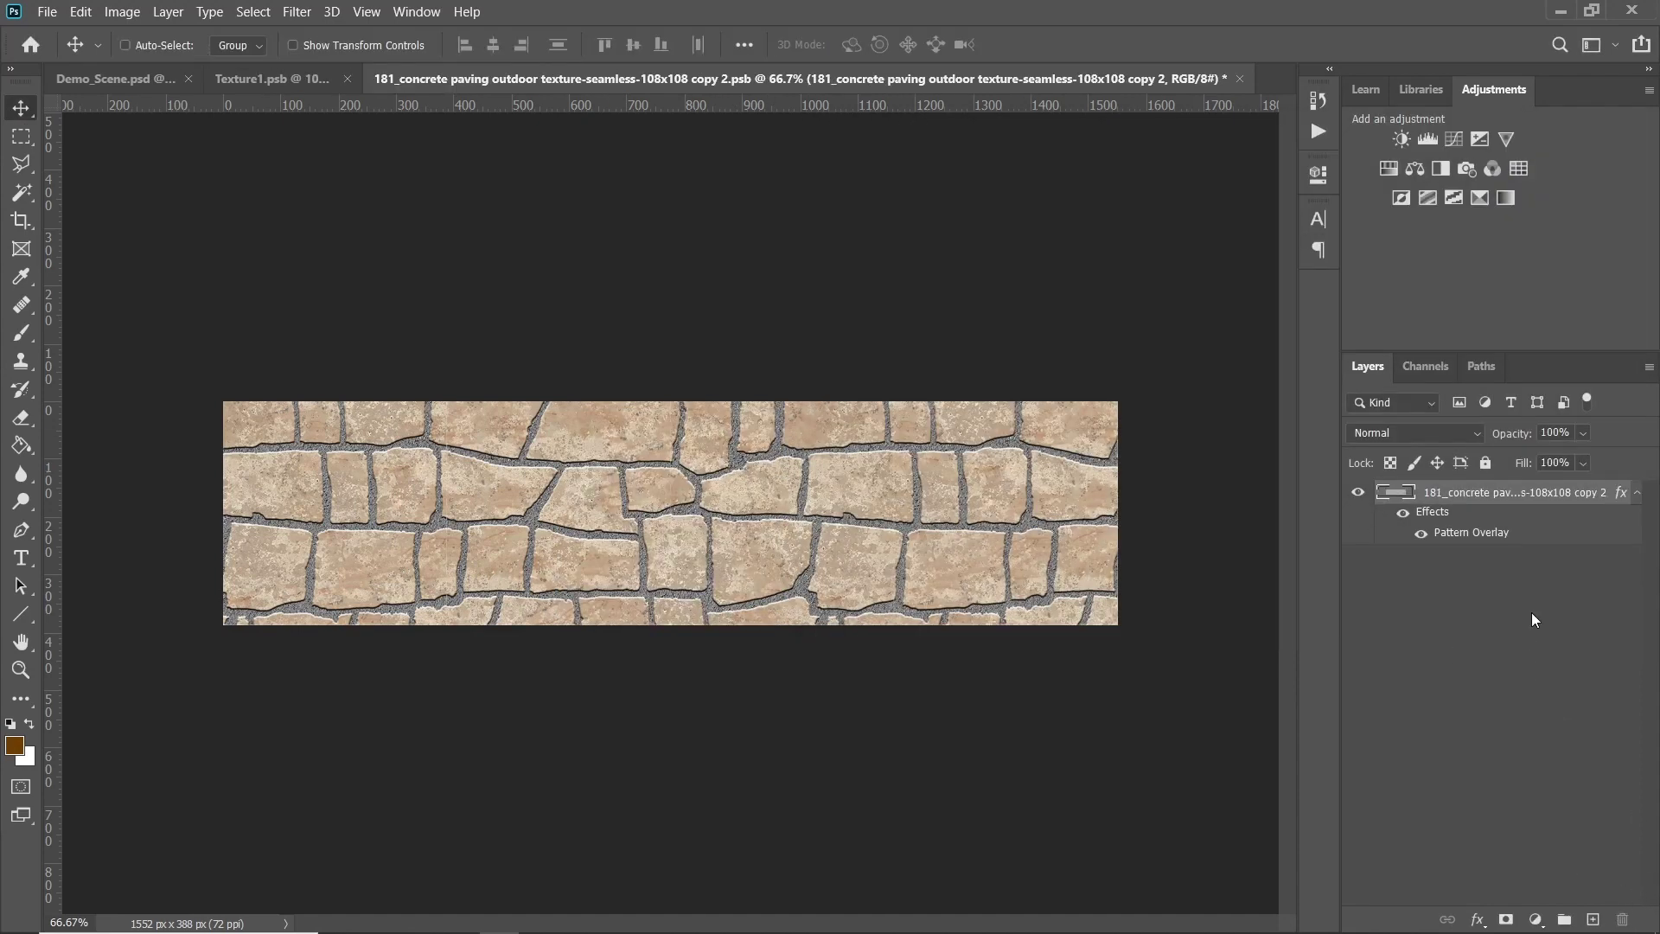
key(ctrl+s)
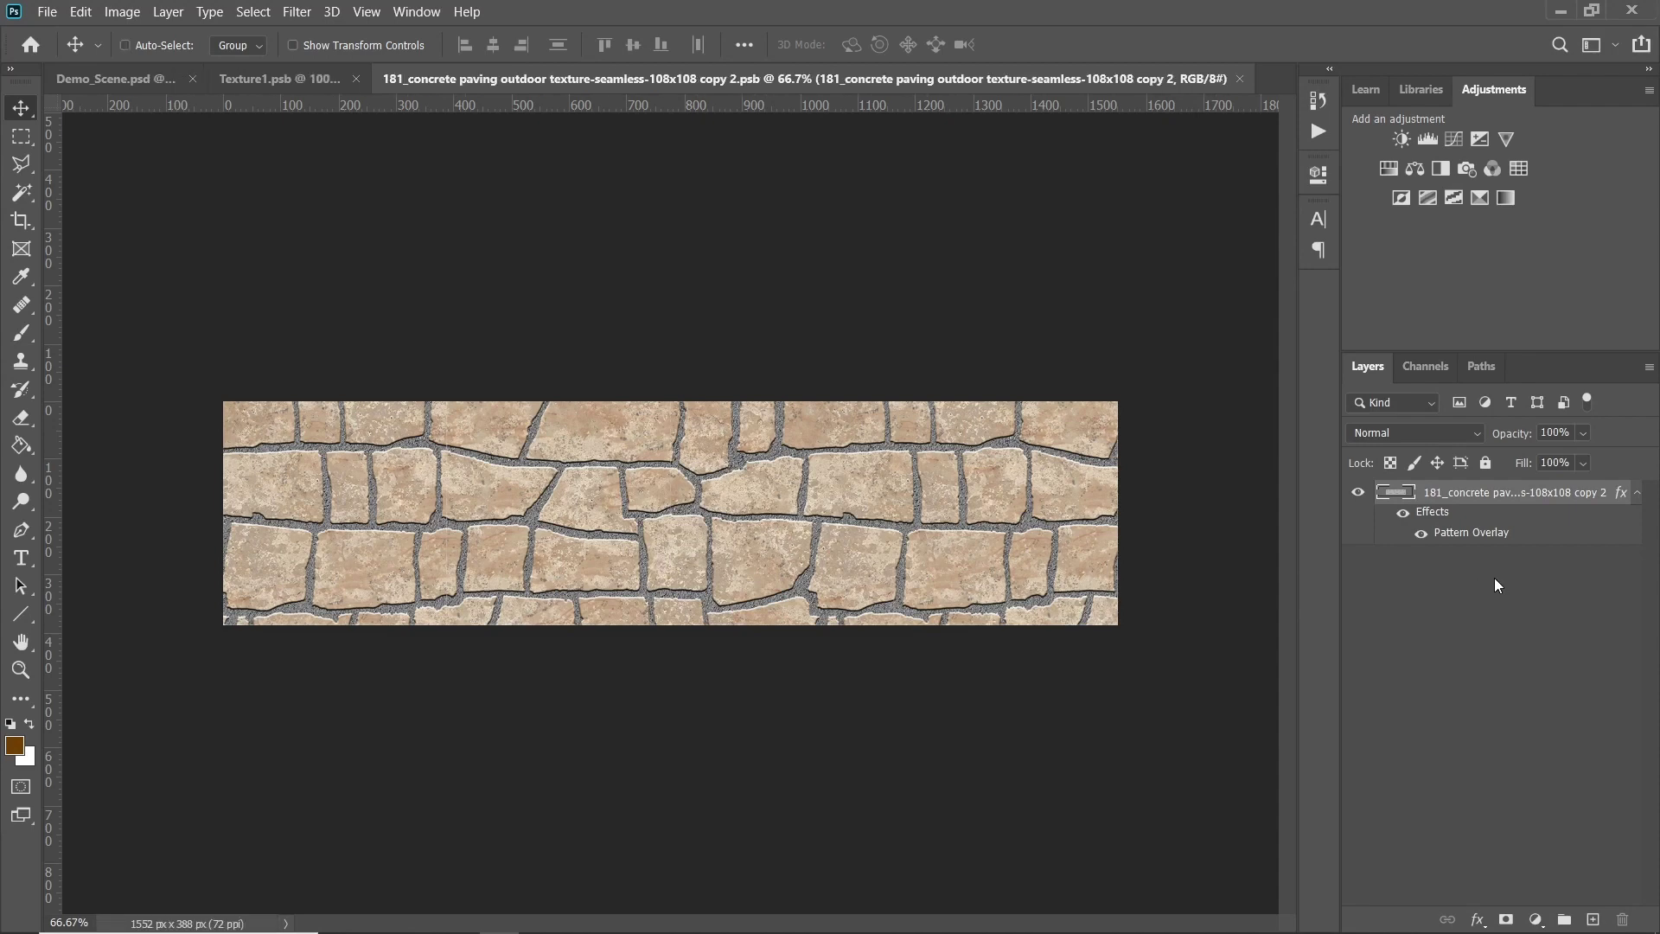
click(1240, 77)
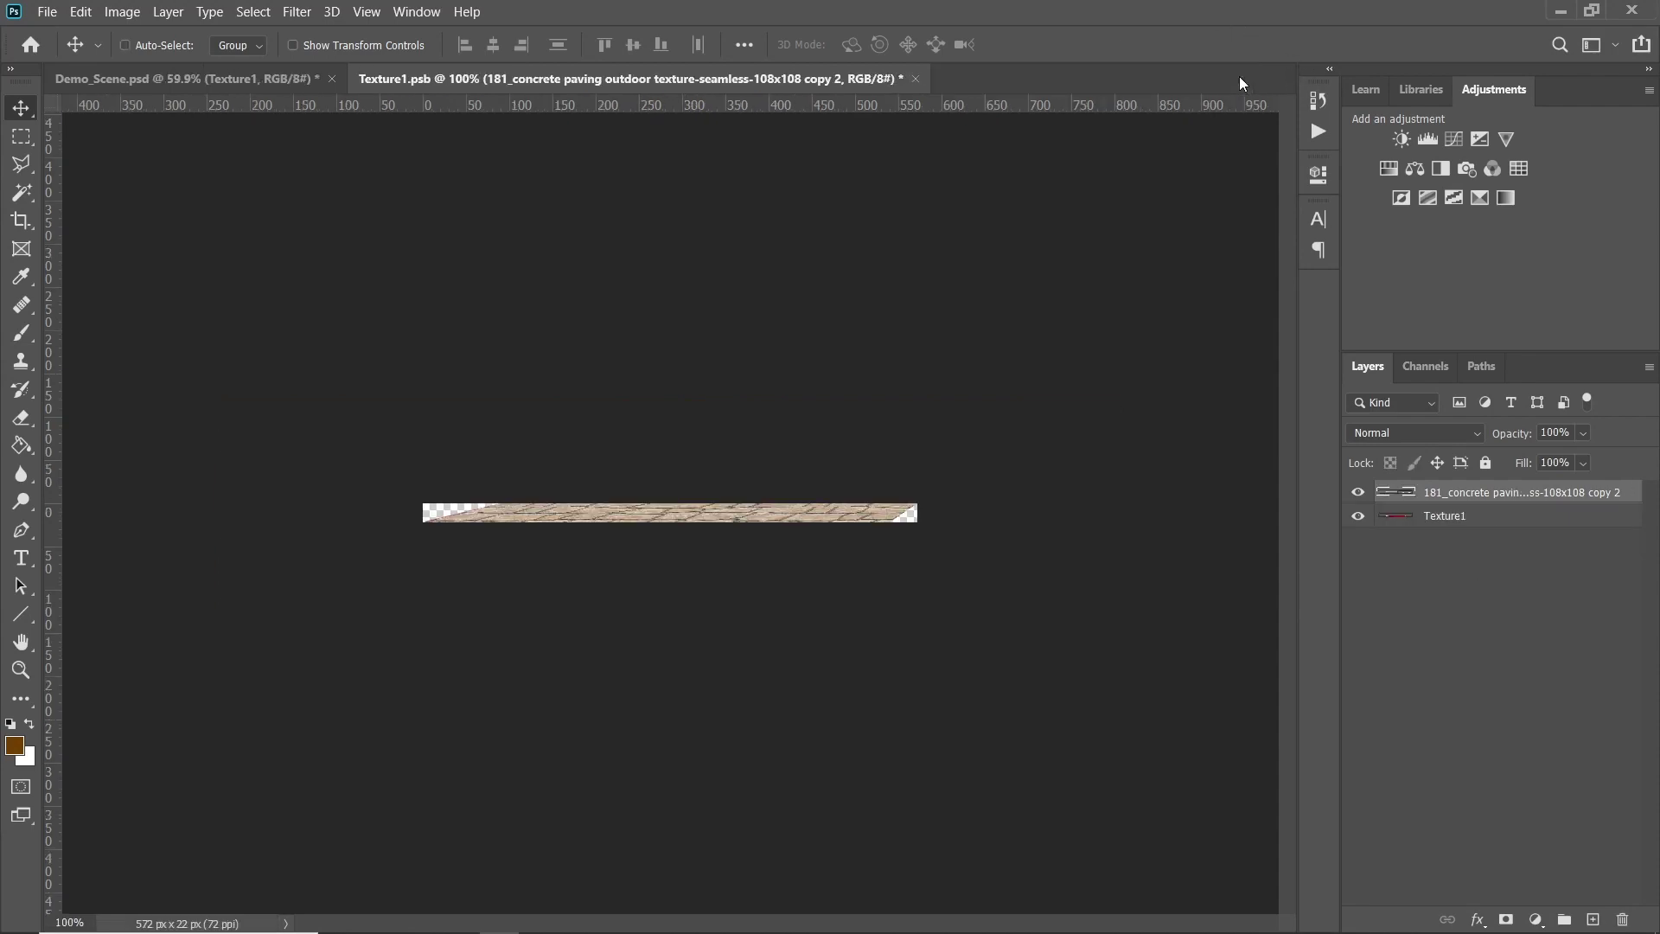
key(ctrl+s)
click(907, 77)
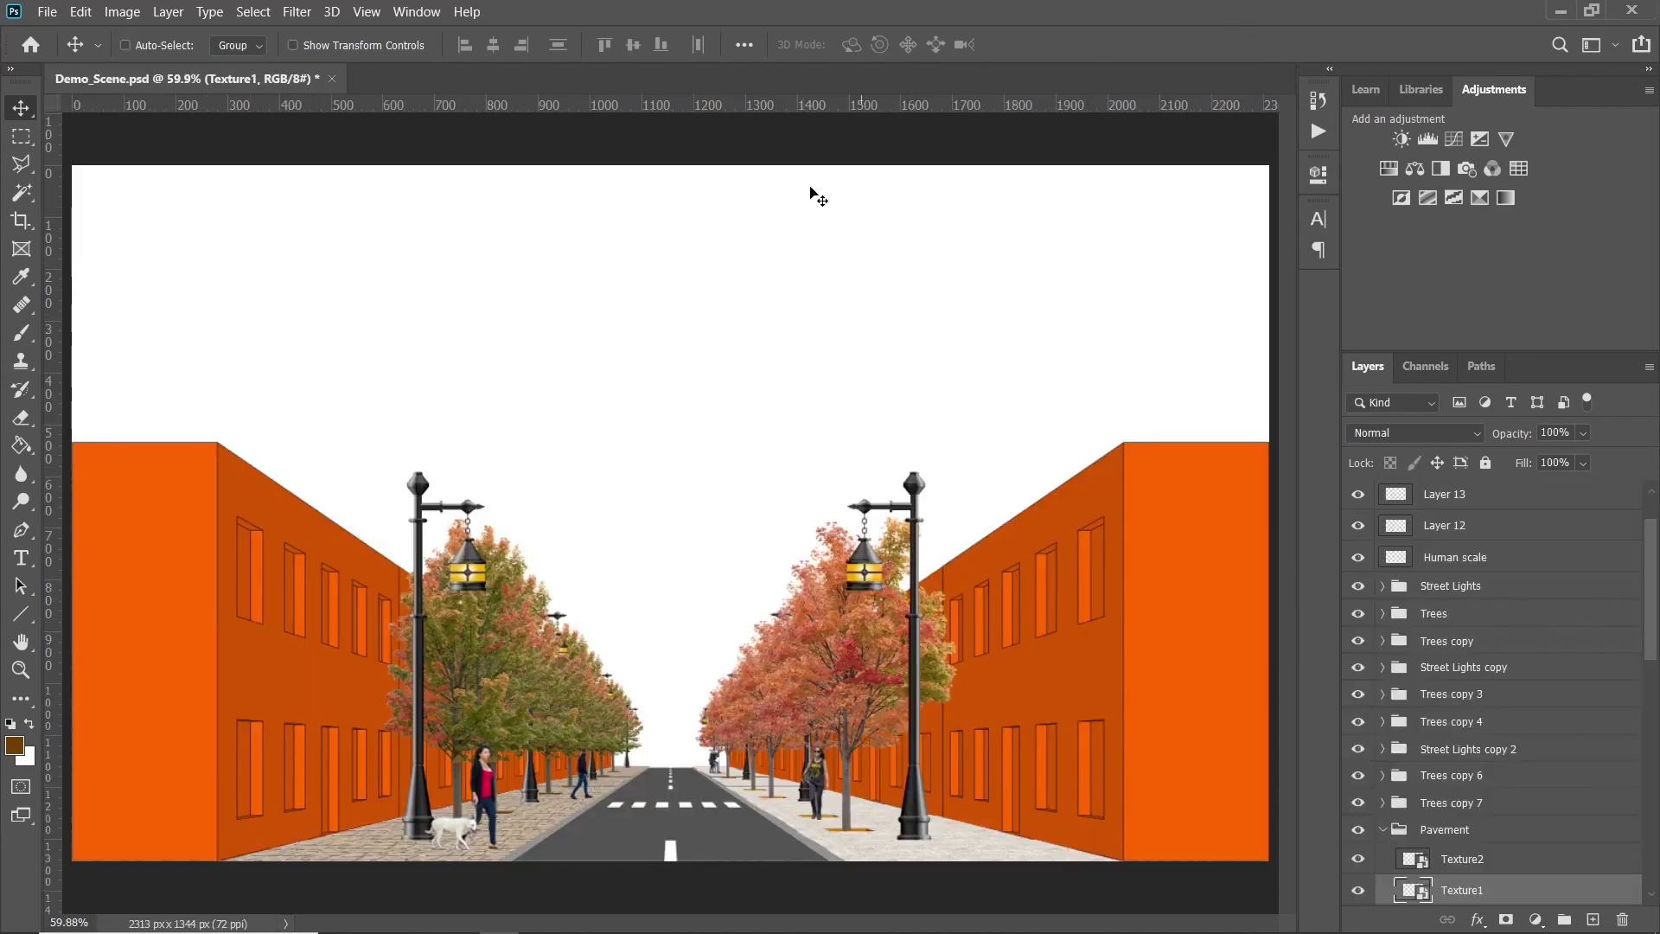
scroll(518, 843, up, 5)
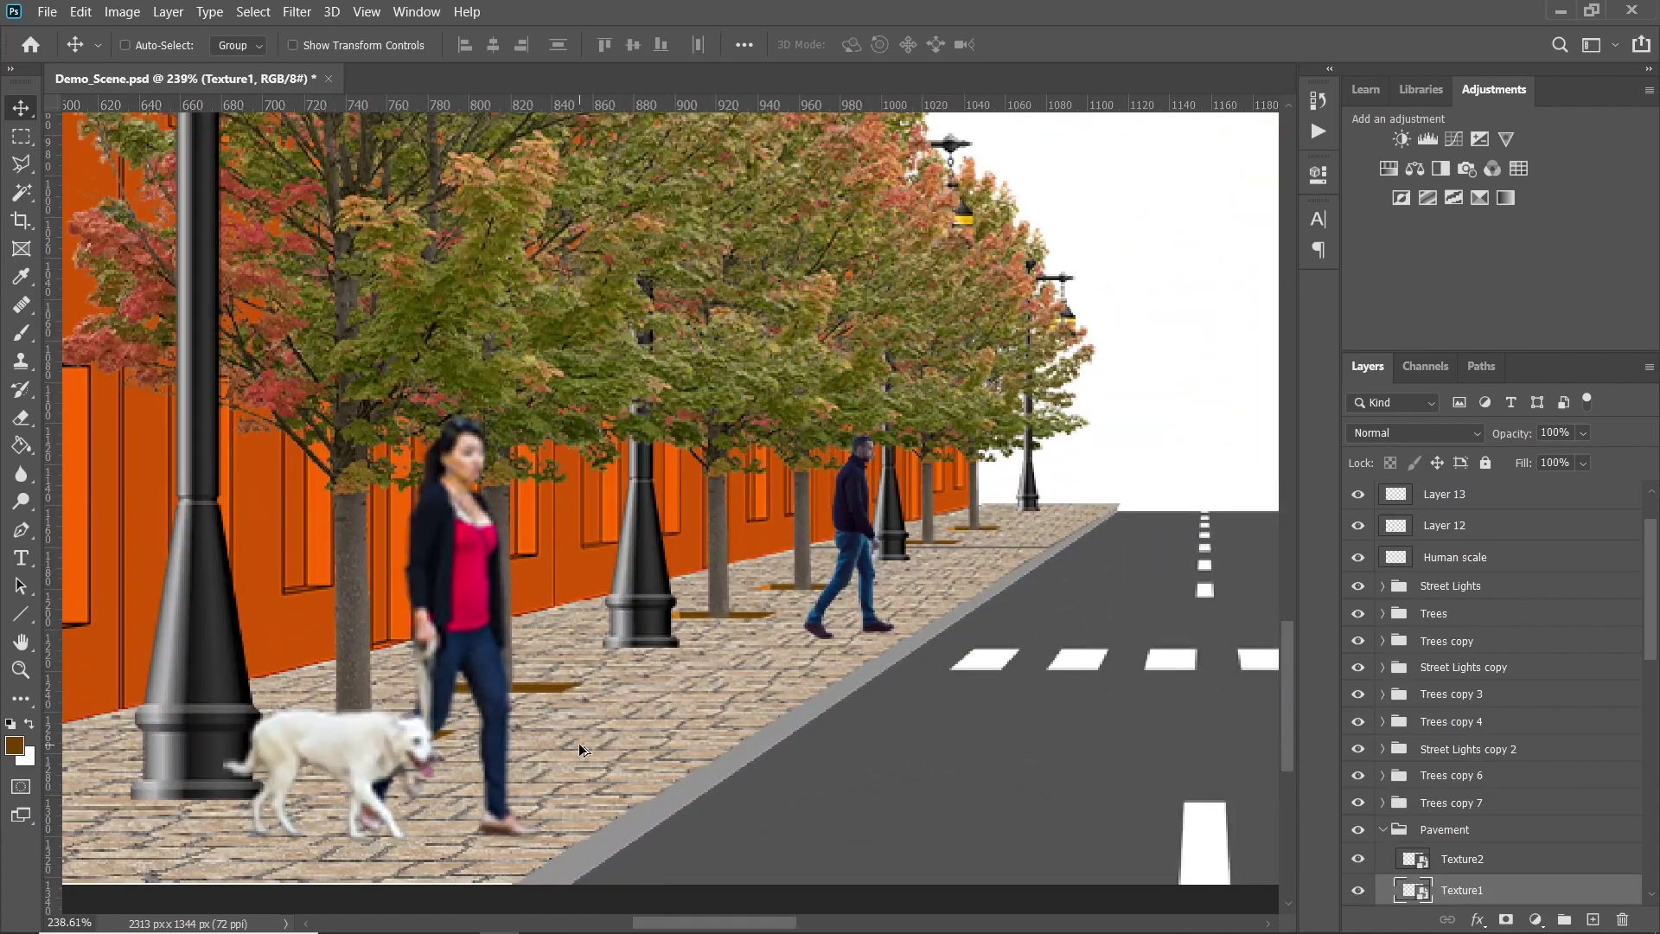
scroll(578, 743, down, 2)
scroll(578, 744, up, 3)
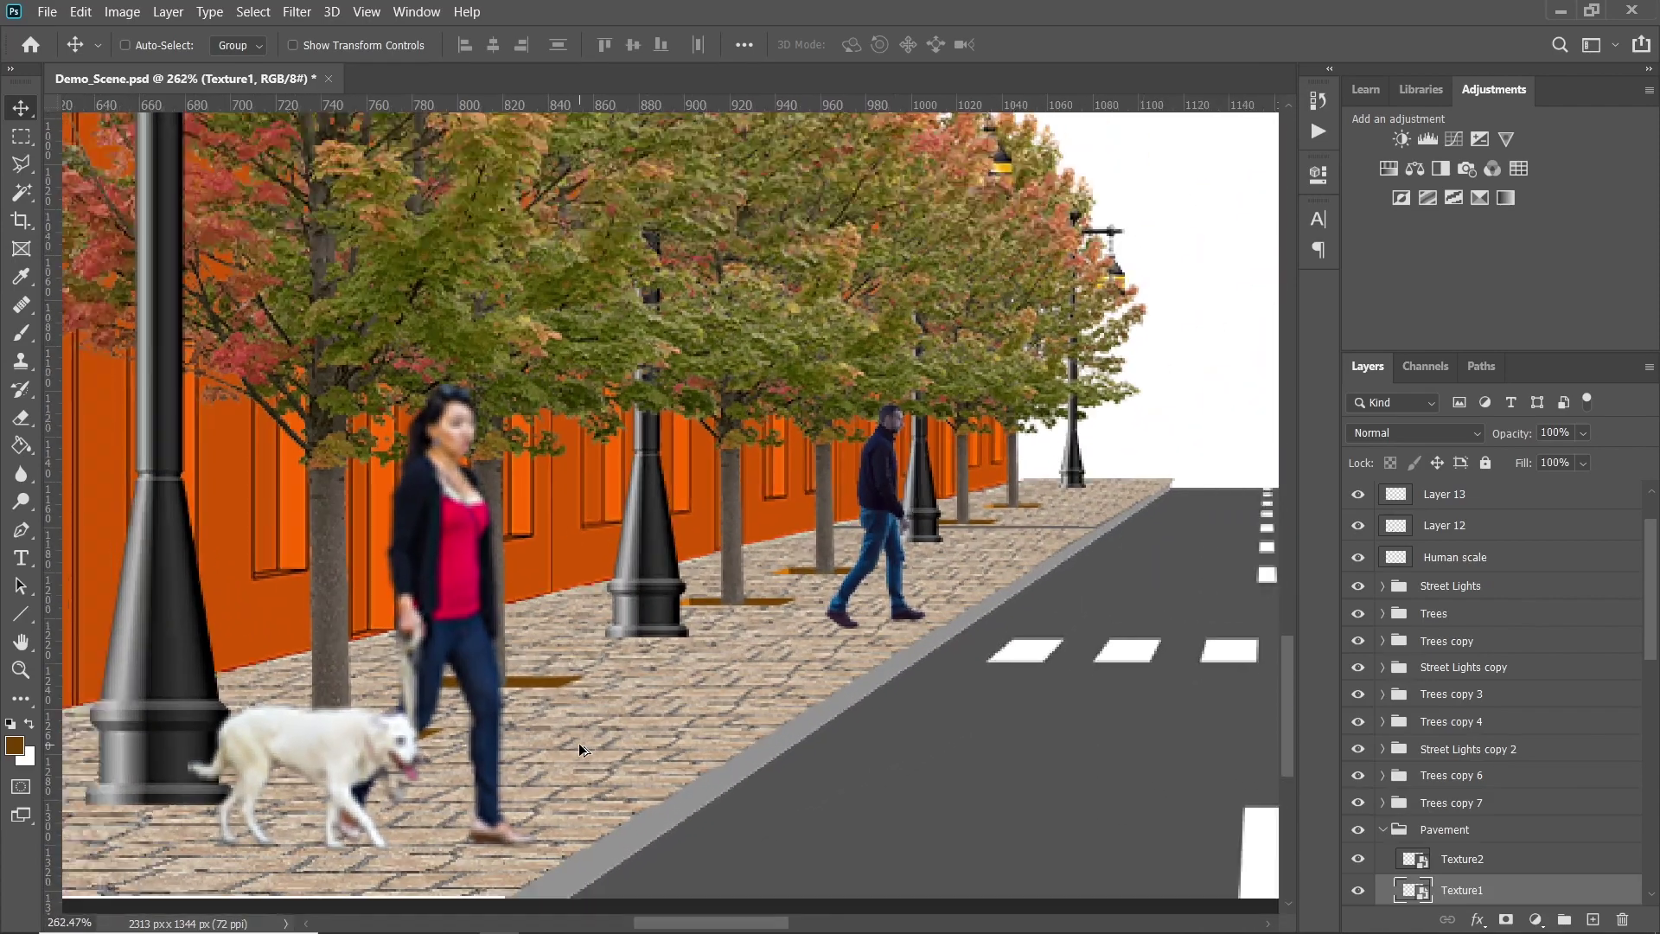
scroll(578, 743, down, 3)
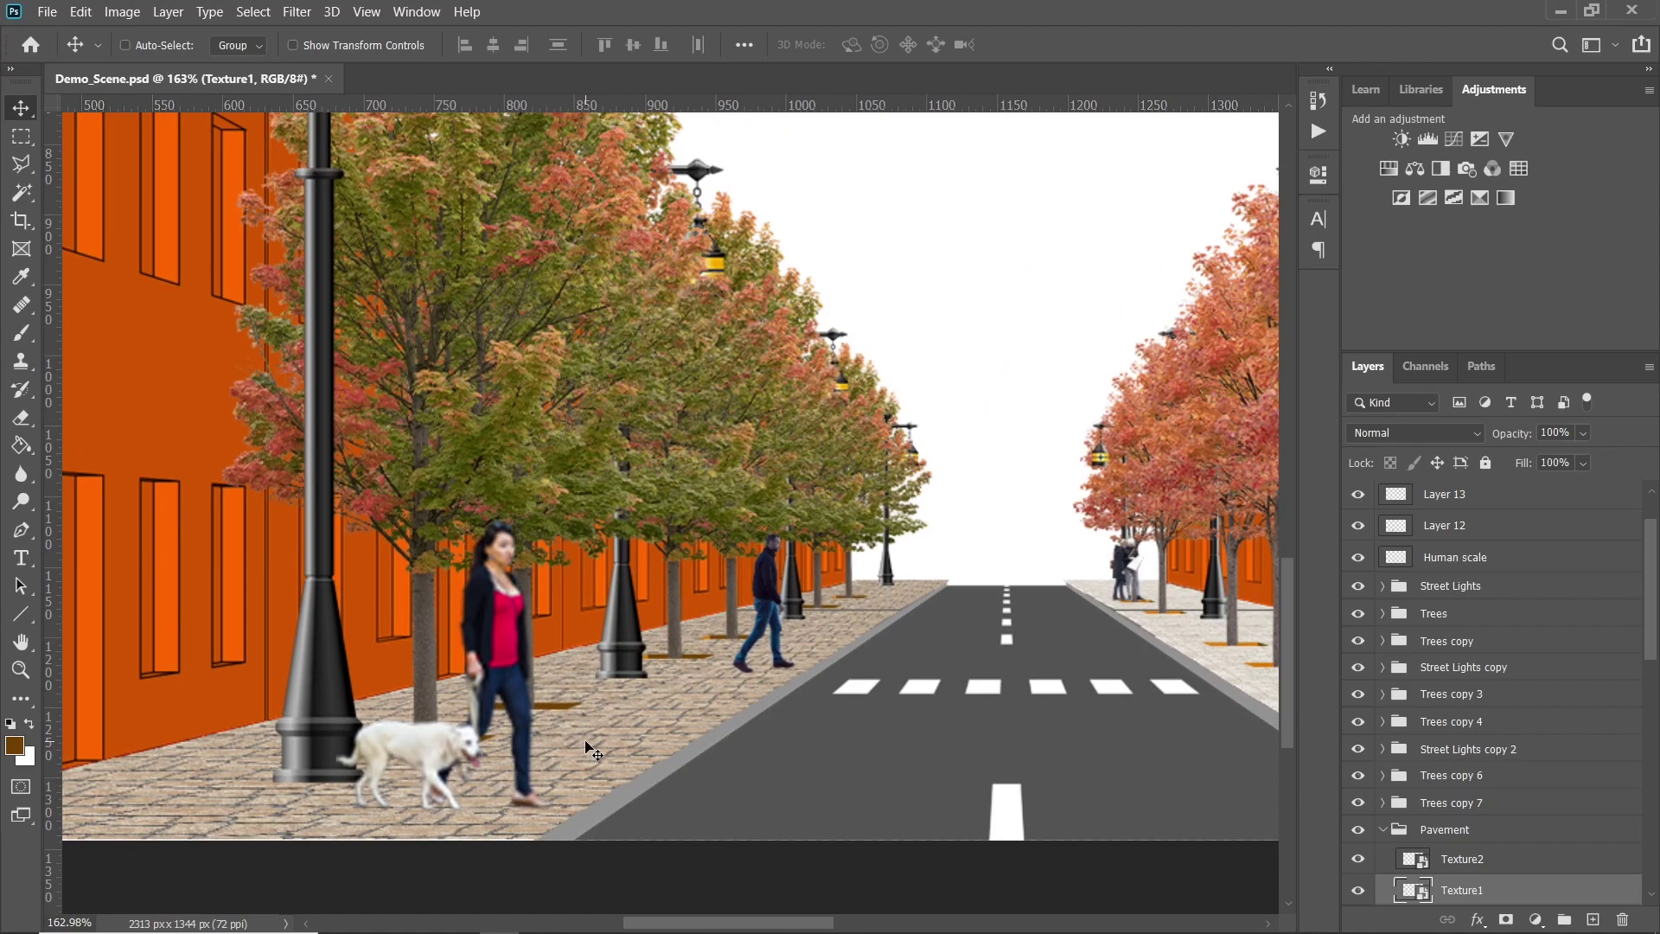
key(ctrl+0)
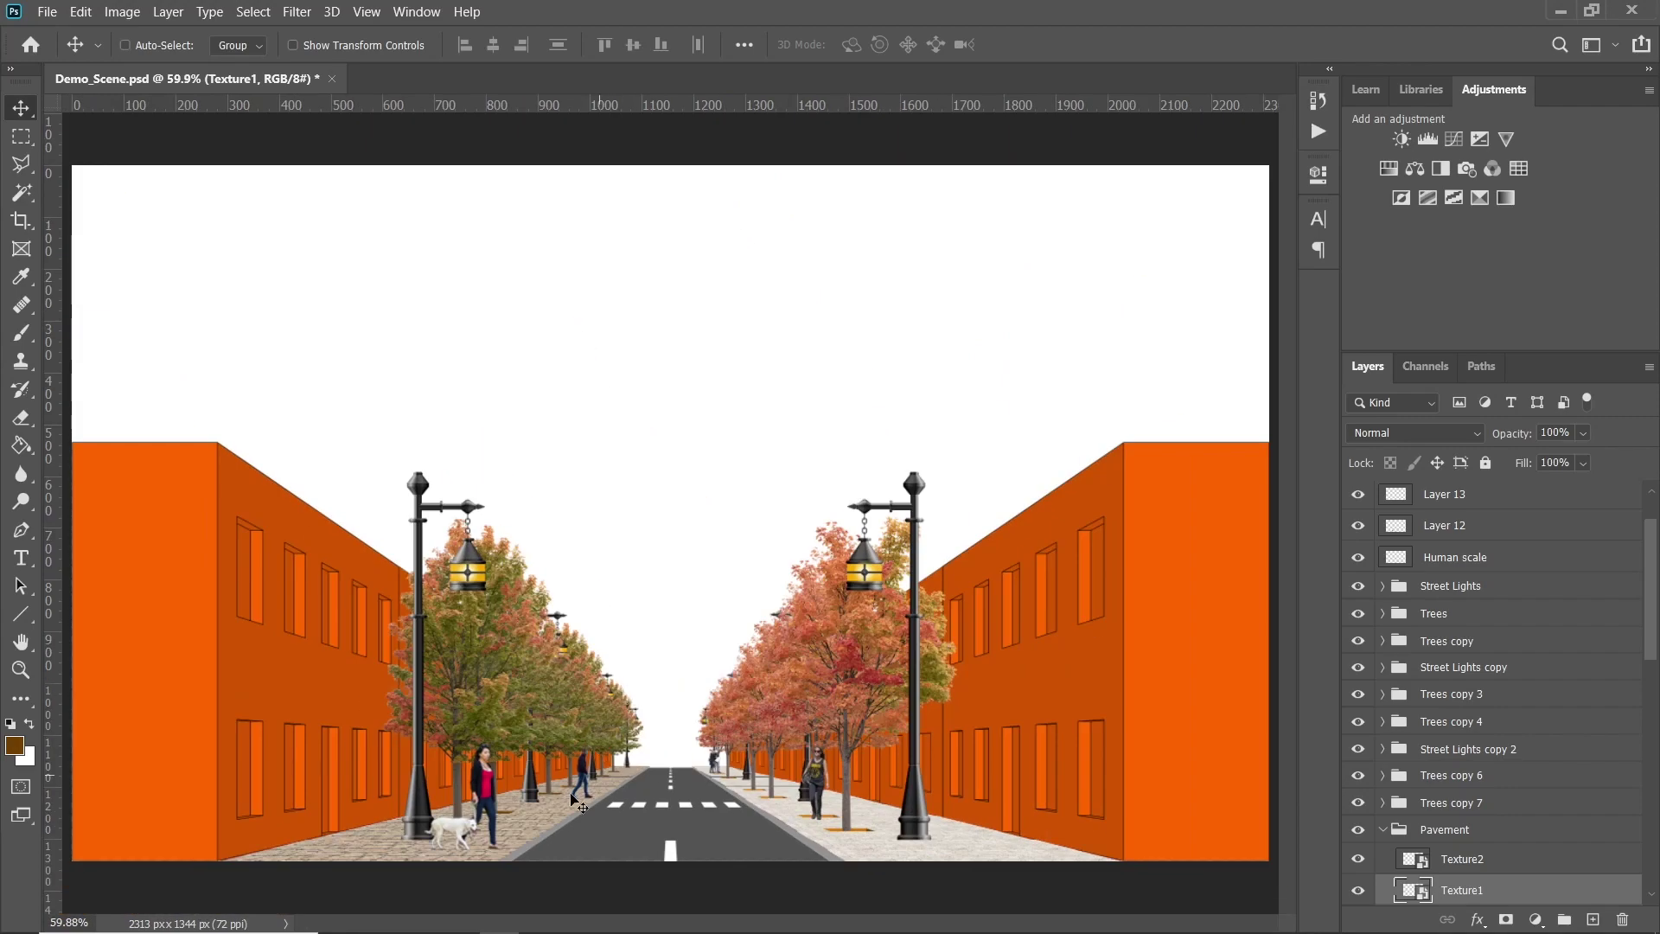